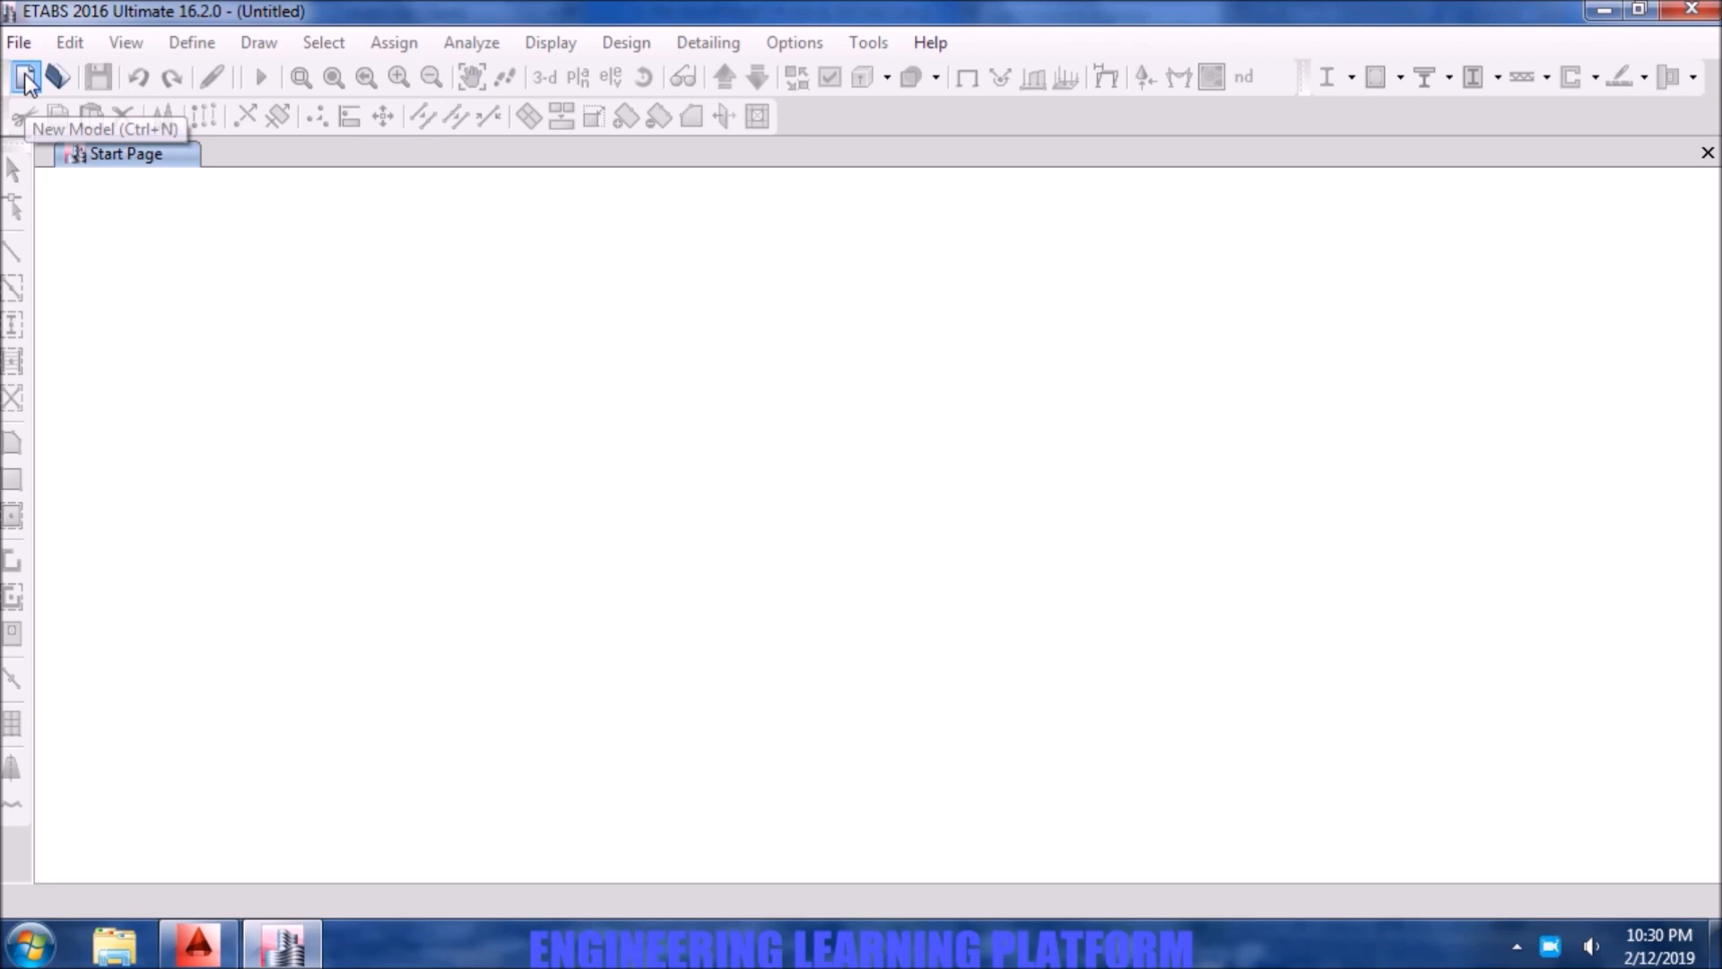
# - Start a new model with the saved user default settings, one story, and typical and bottom story heights of 4 ft
pyautogui.click(25, 79)
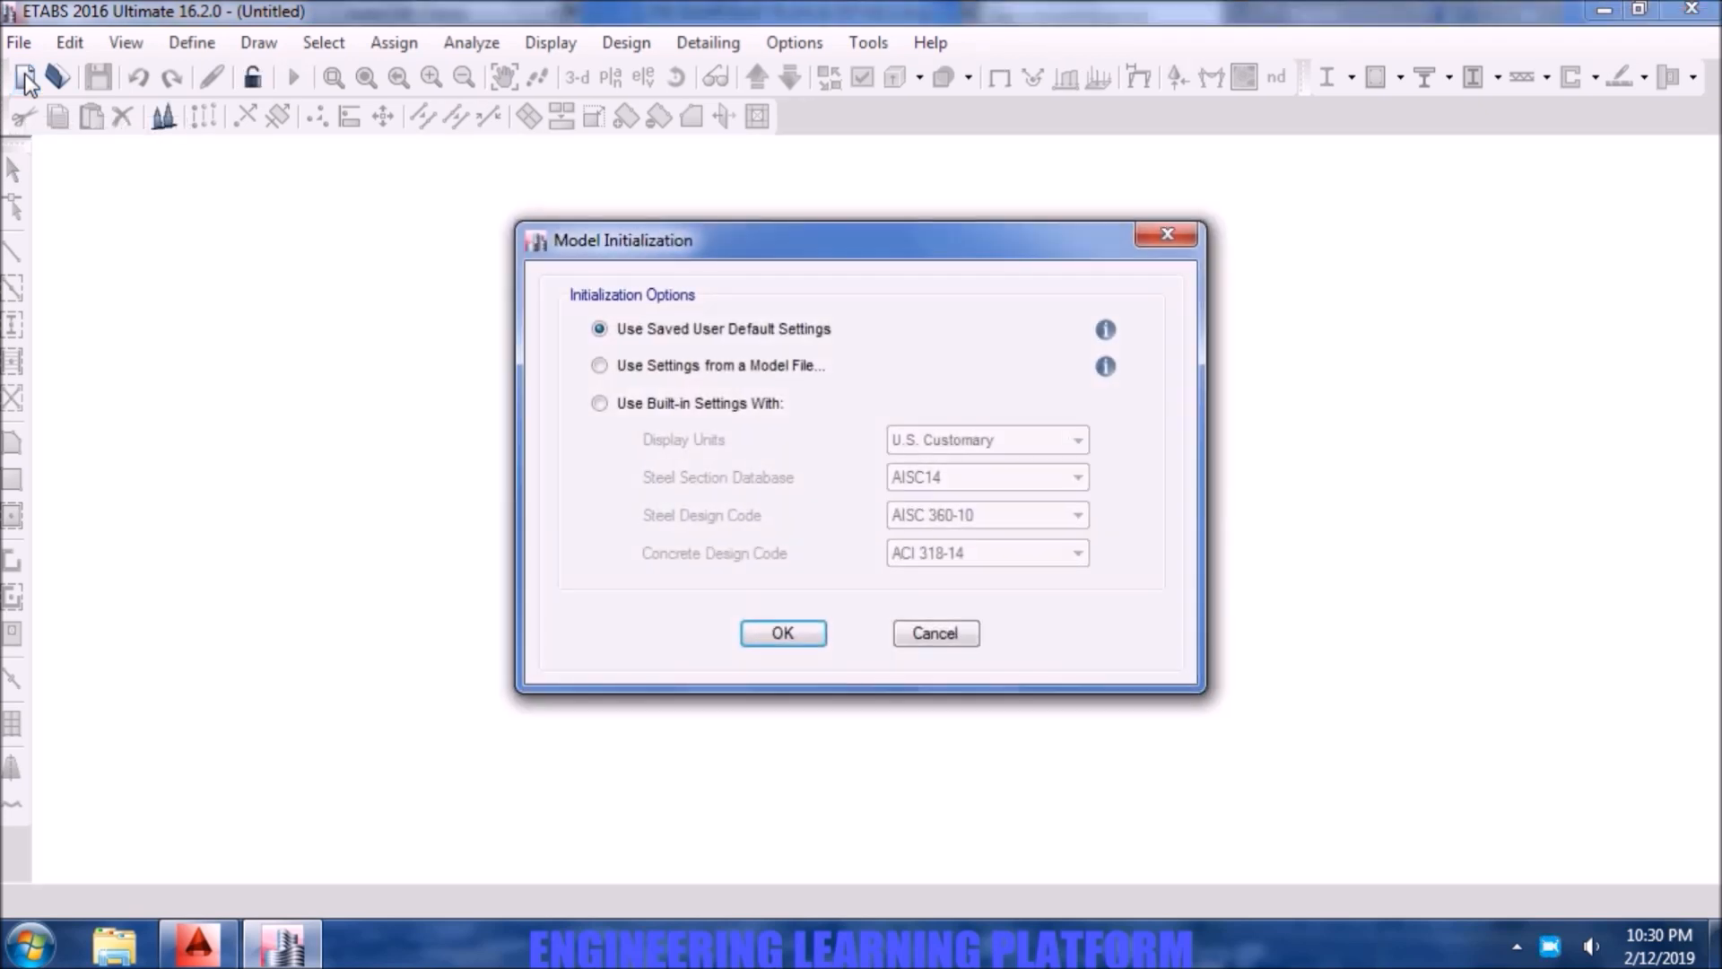
pyautogui.click(782, 633)
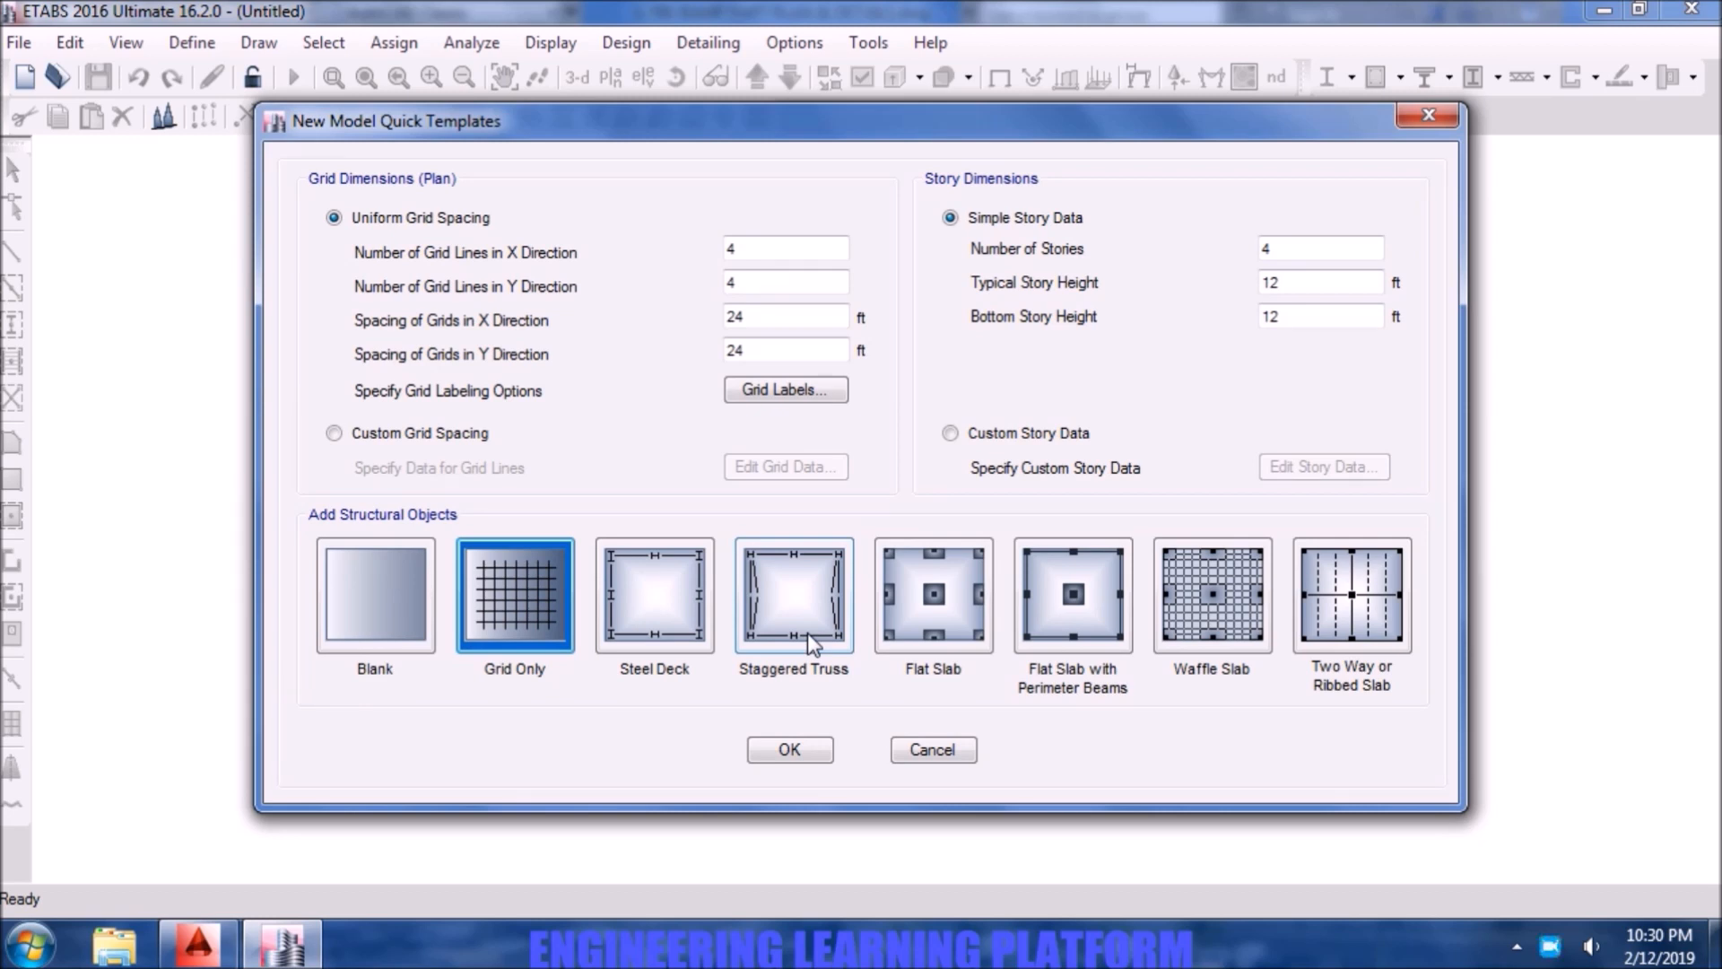
pyautogui.doubleClick(1318, 246)
pyautogui.write('1')
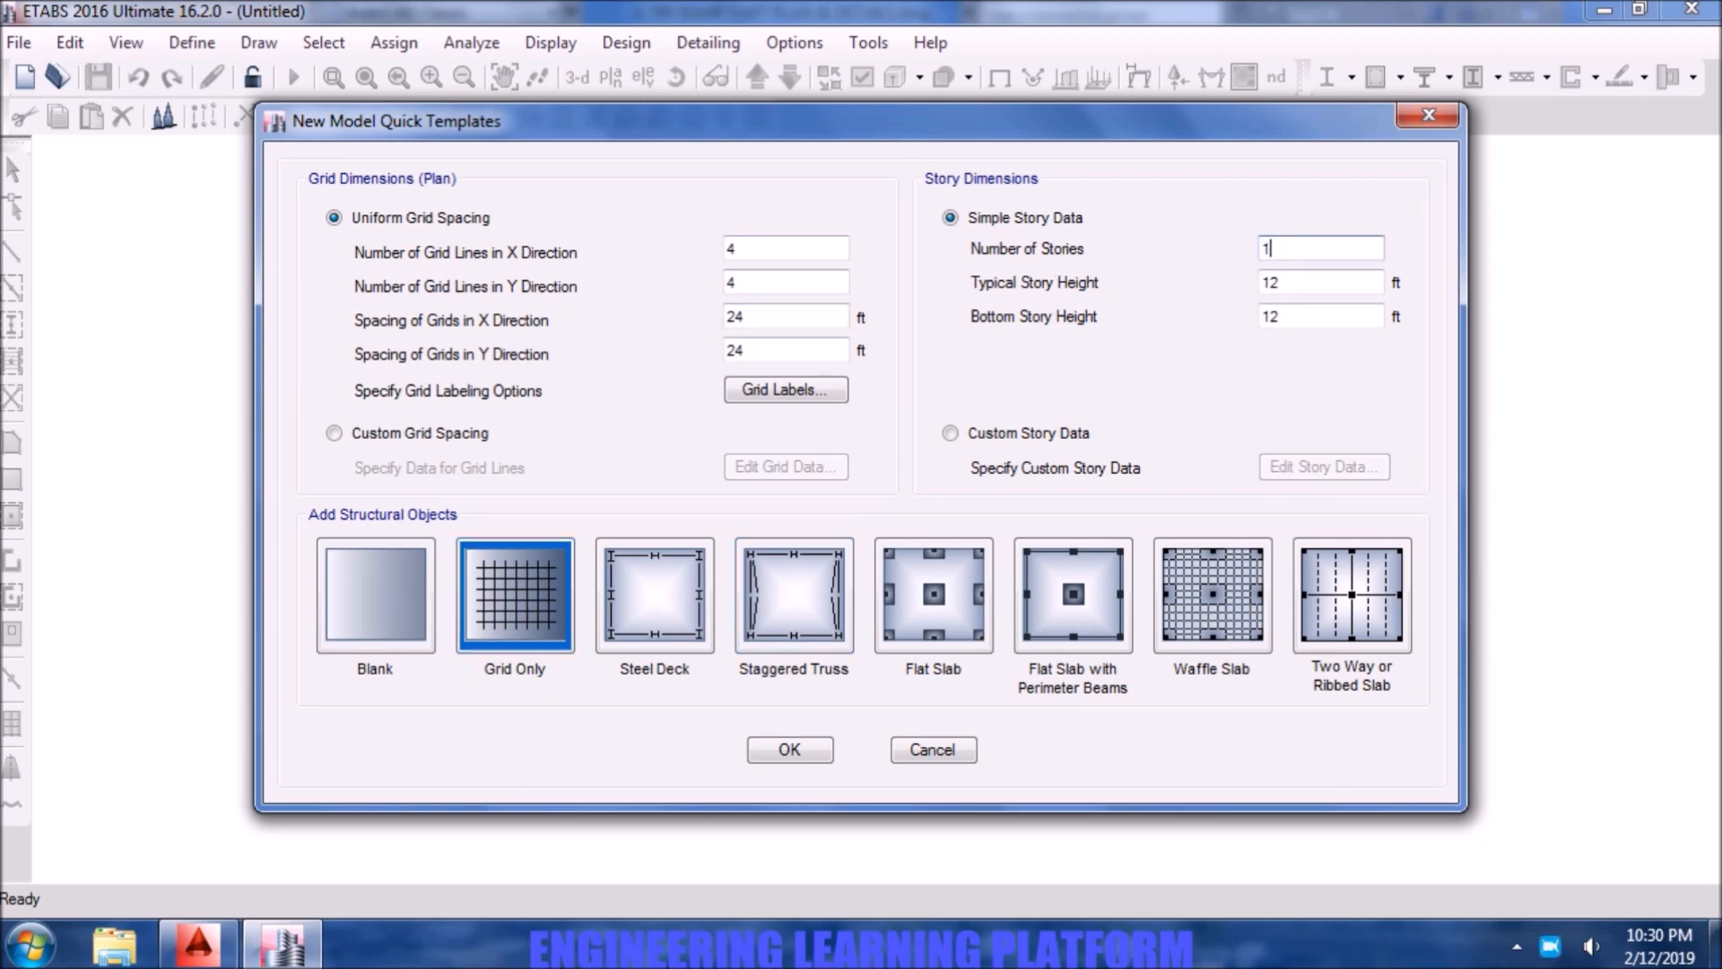
pyautogui.doubleClick(1320, 290)
pyautogui.write('4')
pyautogui.doubleClick(1277, 313)
pyautogui.write('4')
# - Use custom grid spacing displayed as spacing, and set the X spacings of grids A, B and C to 5, 9 and 8 ft
pyautogui.click(460, 435)
pyautogui.click(748, 467)
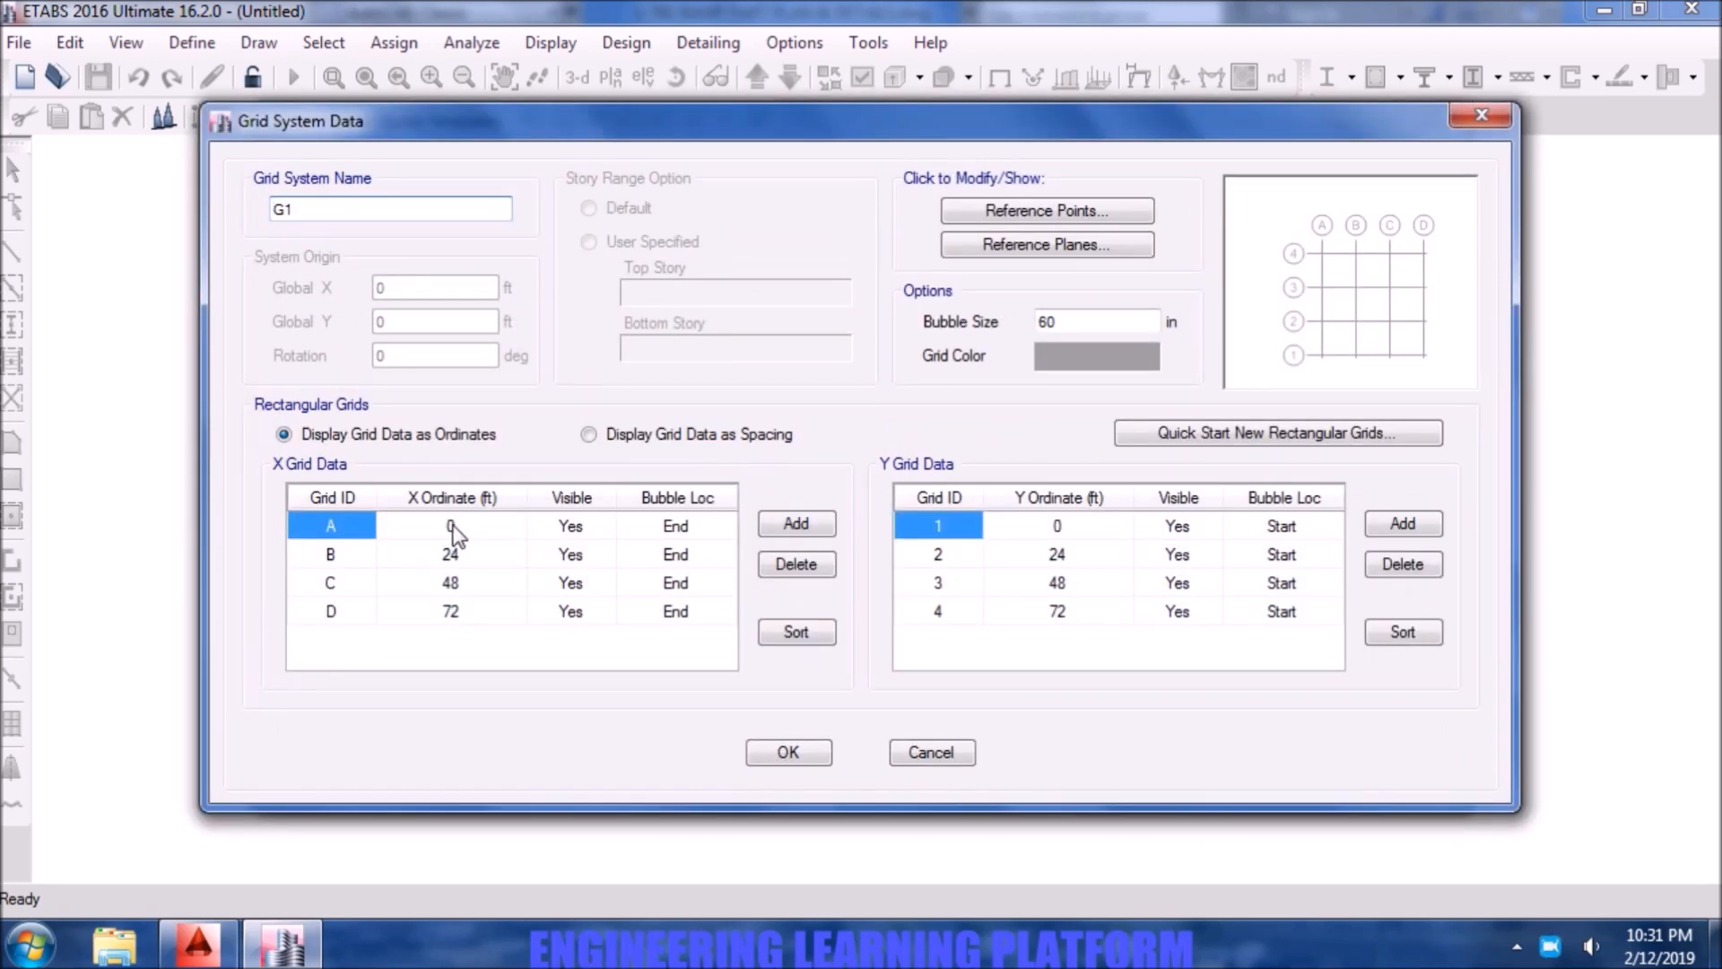
pyautogui.click(633, 436)
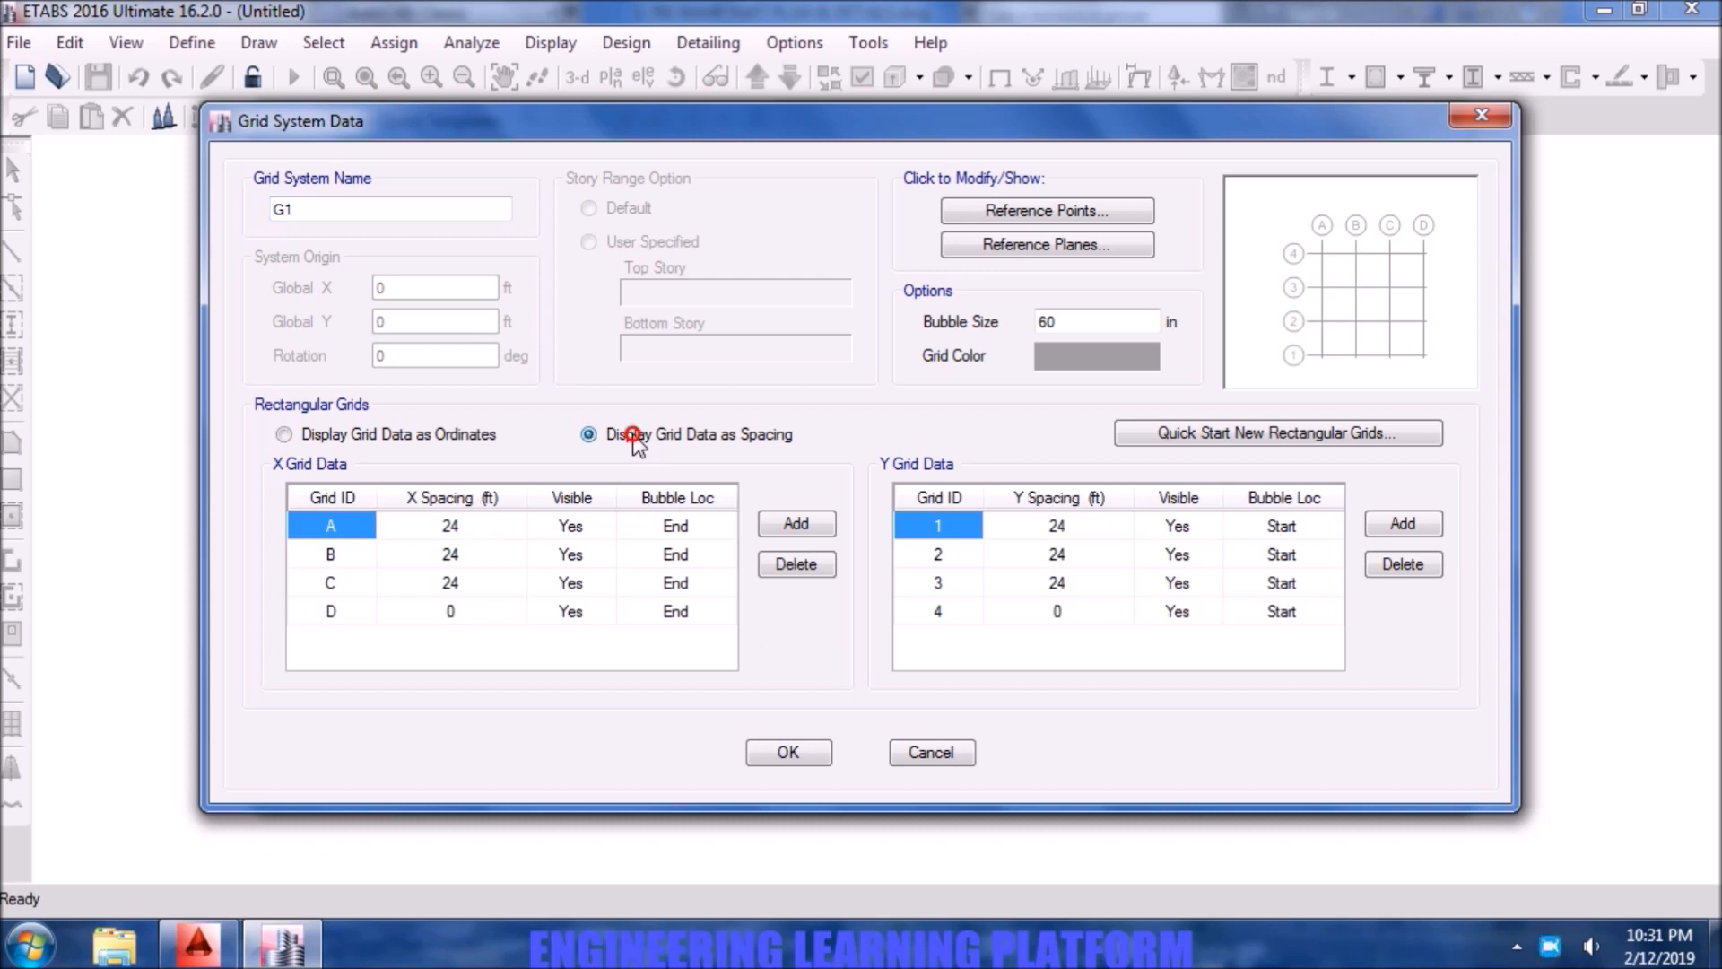
pyautogui.click(472, 525)
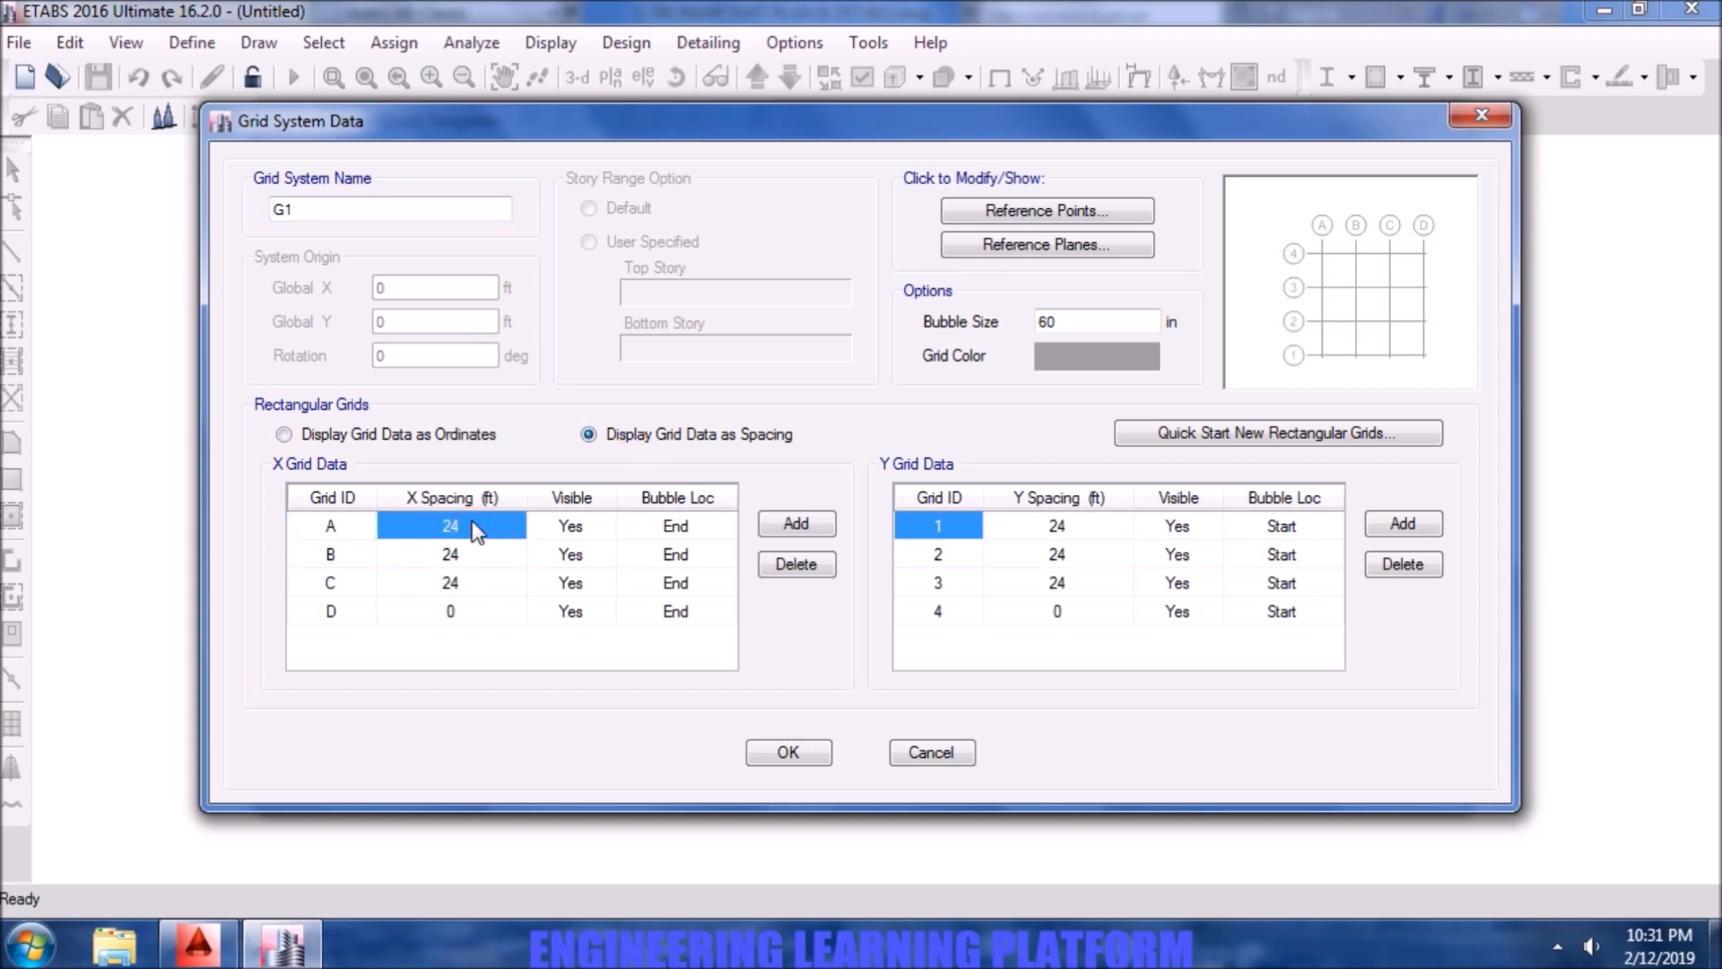
pyautogui.write('5')
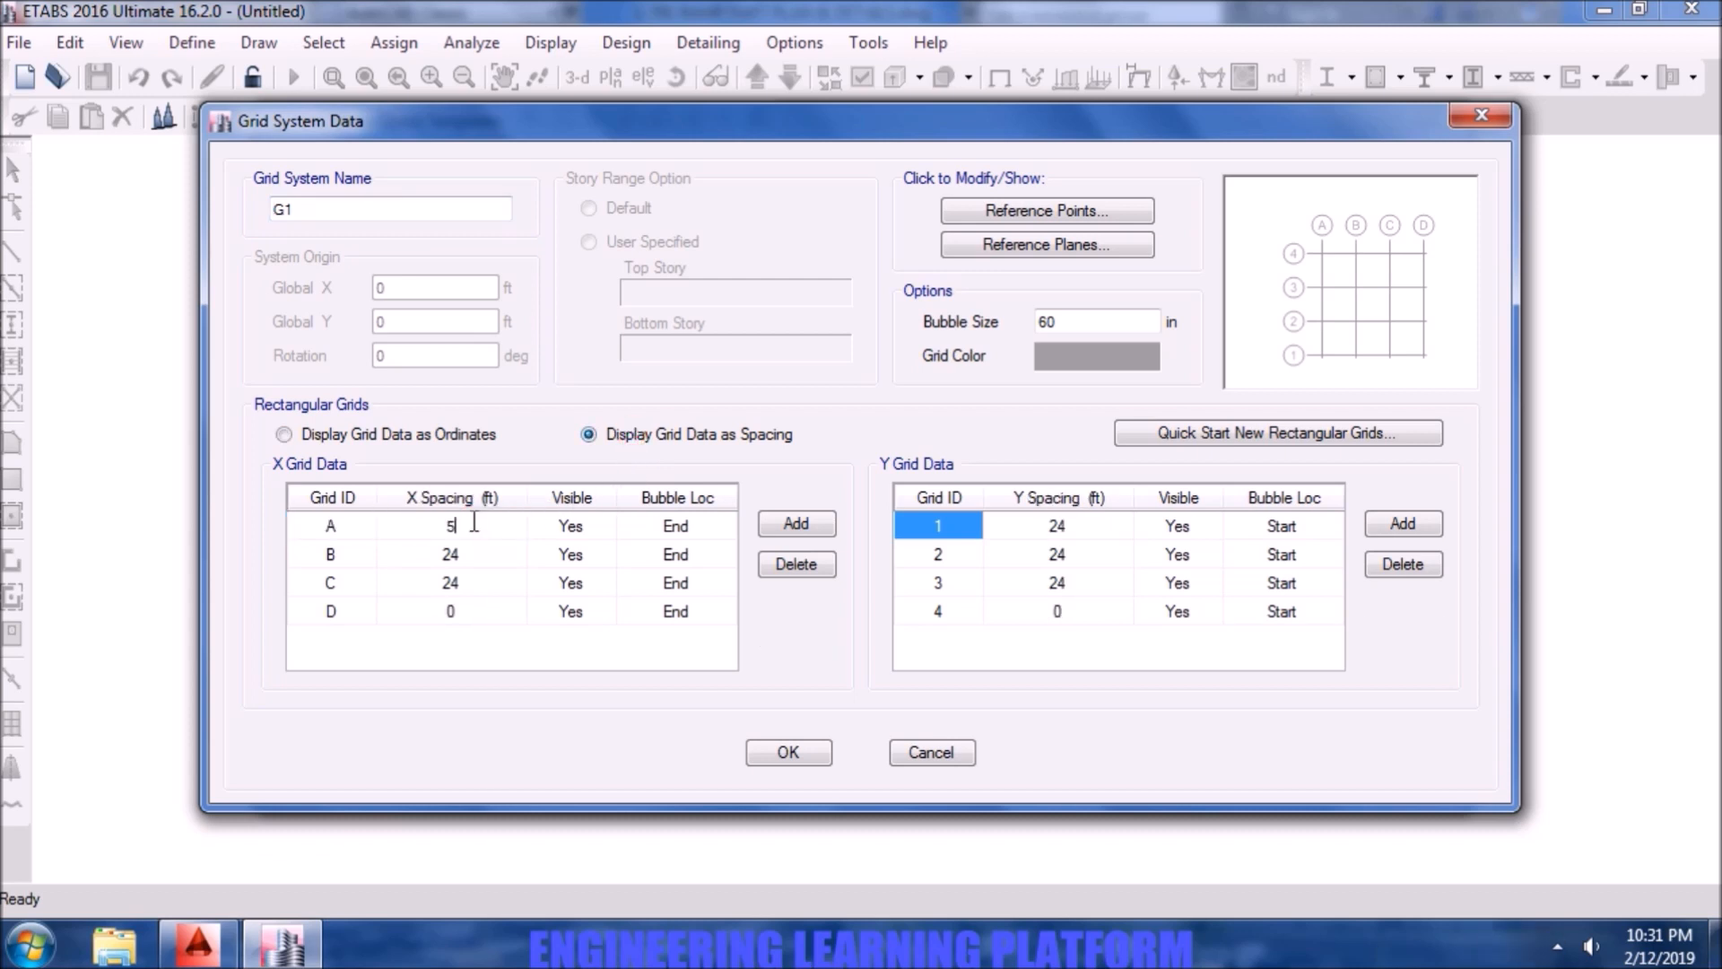
pyautogui.press('Return')
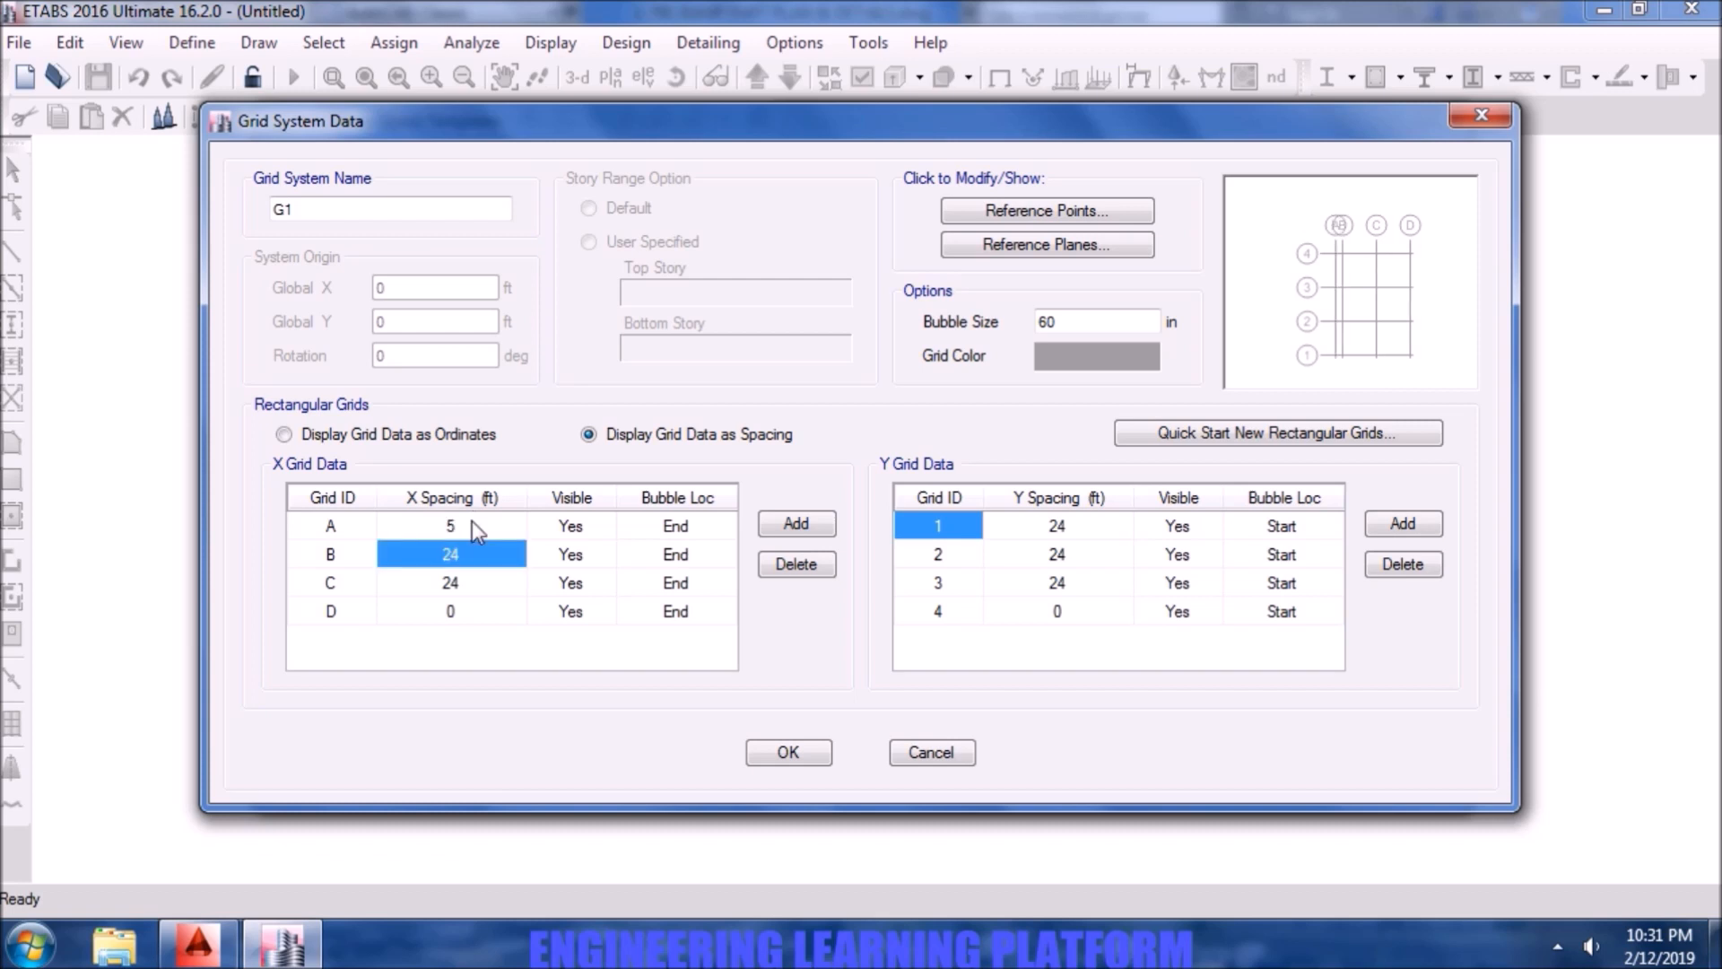
pyautogui.write('9')
pyautogui.press('Return')
pyautogui.write('8')
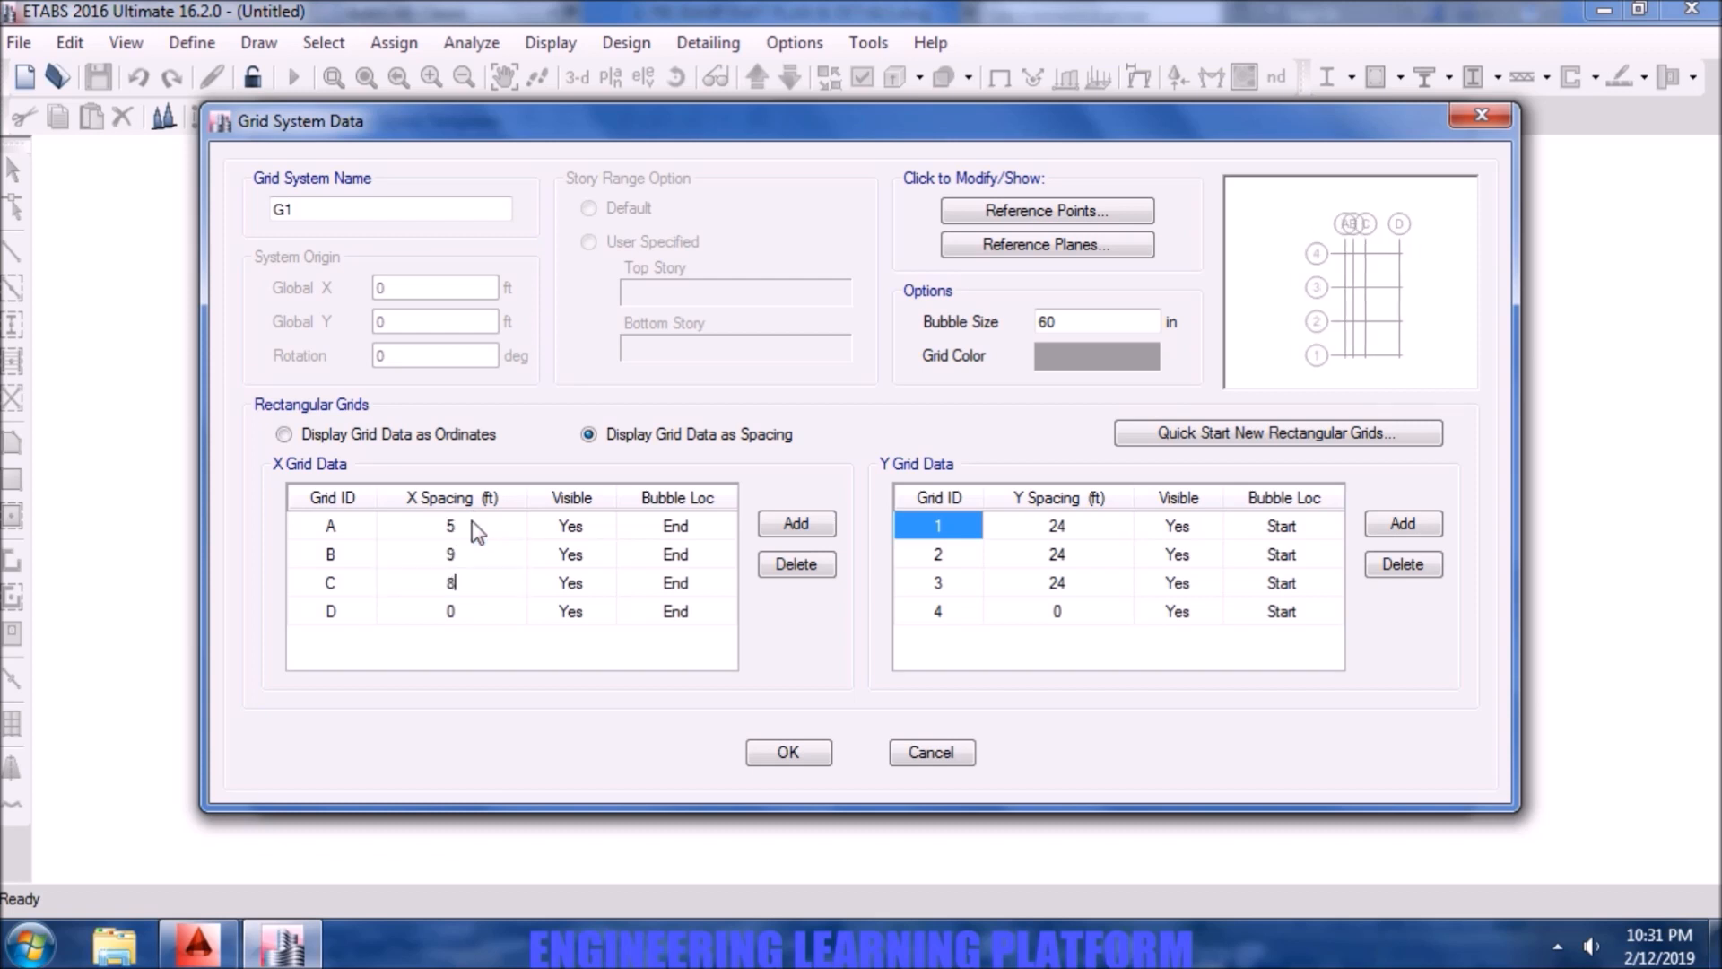
pyautogui.press('Return')
pyautogui.write('1')
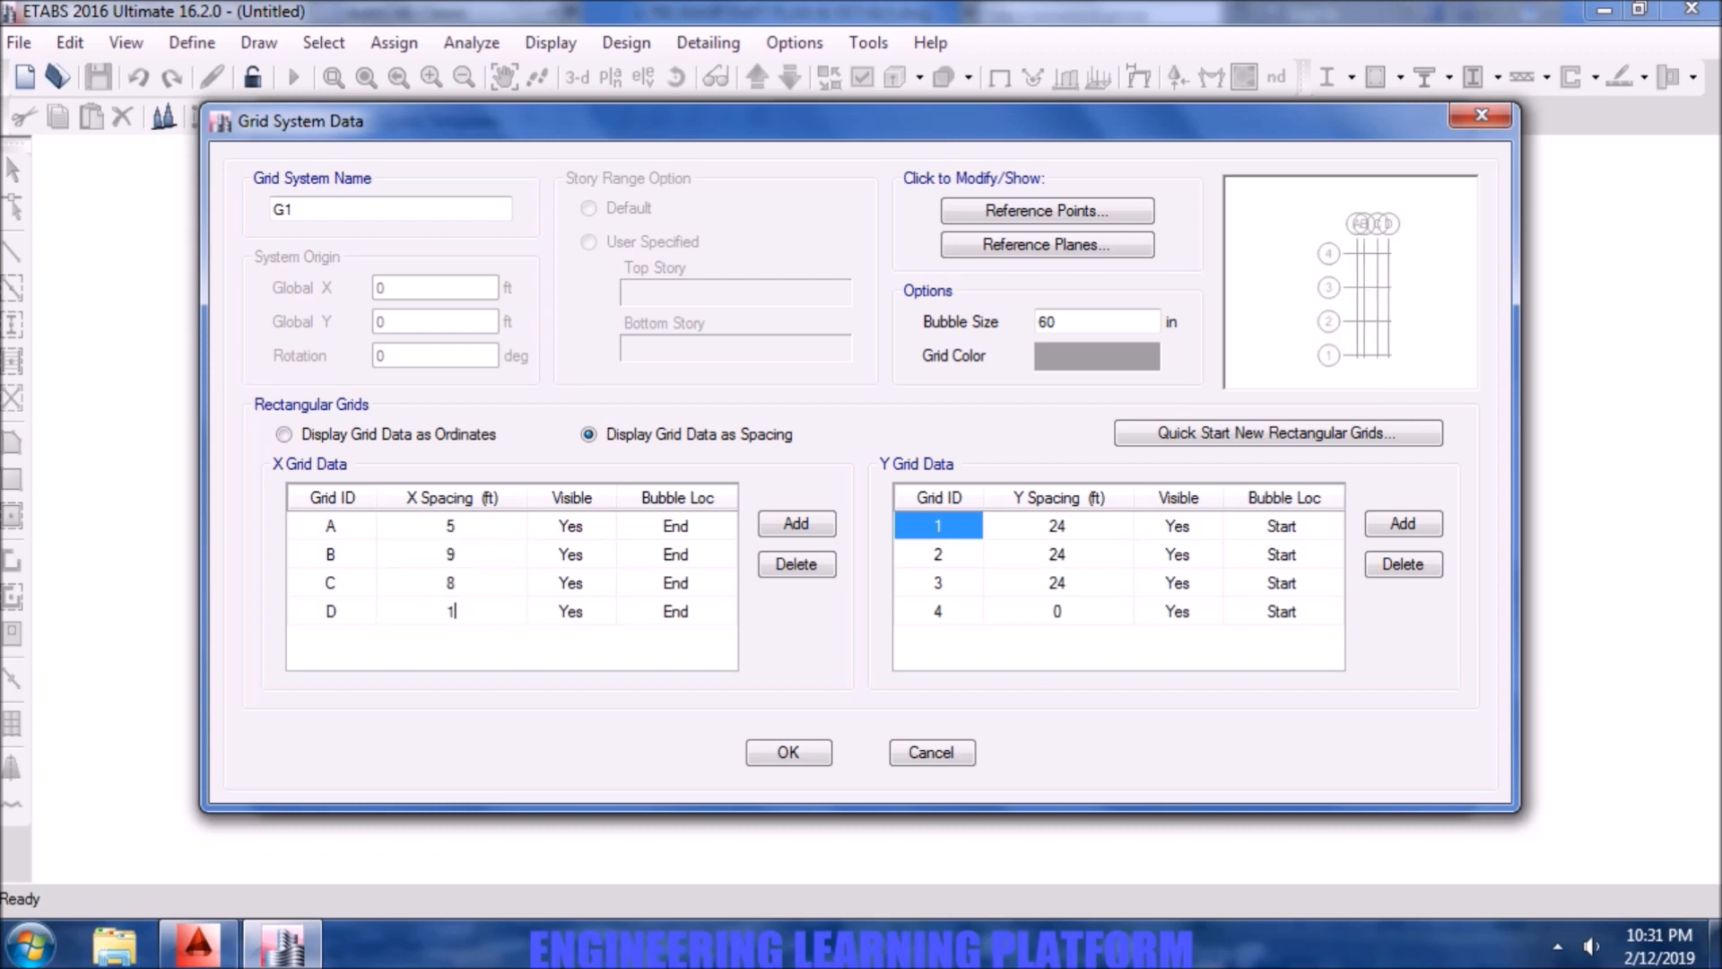
pyautogui.write('06')
pyautogui.press('BackSpace')
pyautogui.press('BackSpace')
# - Add two X grid lines after D and set the X spacings of D, E and F to 10, 6 and 4 ft
pyautogui.click(347, 605)
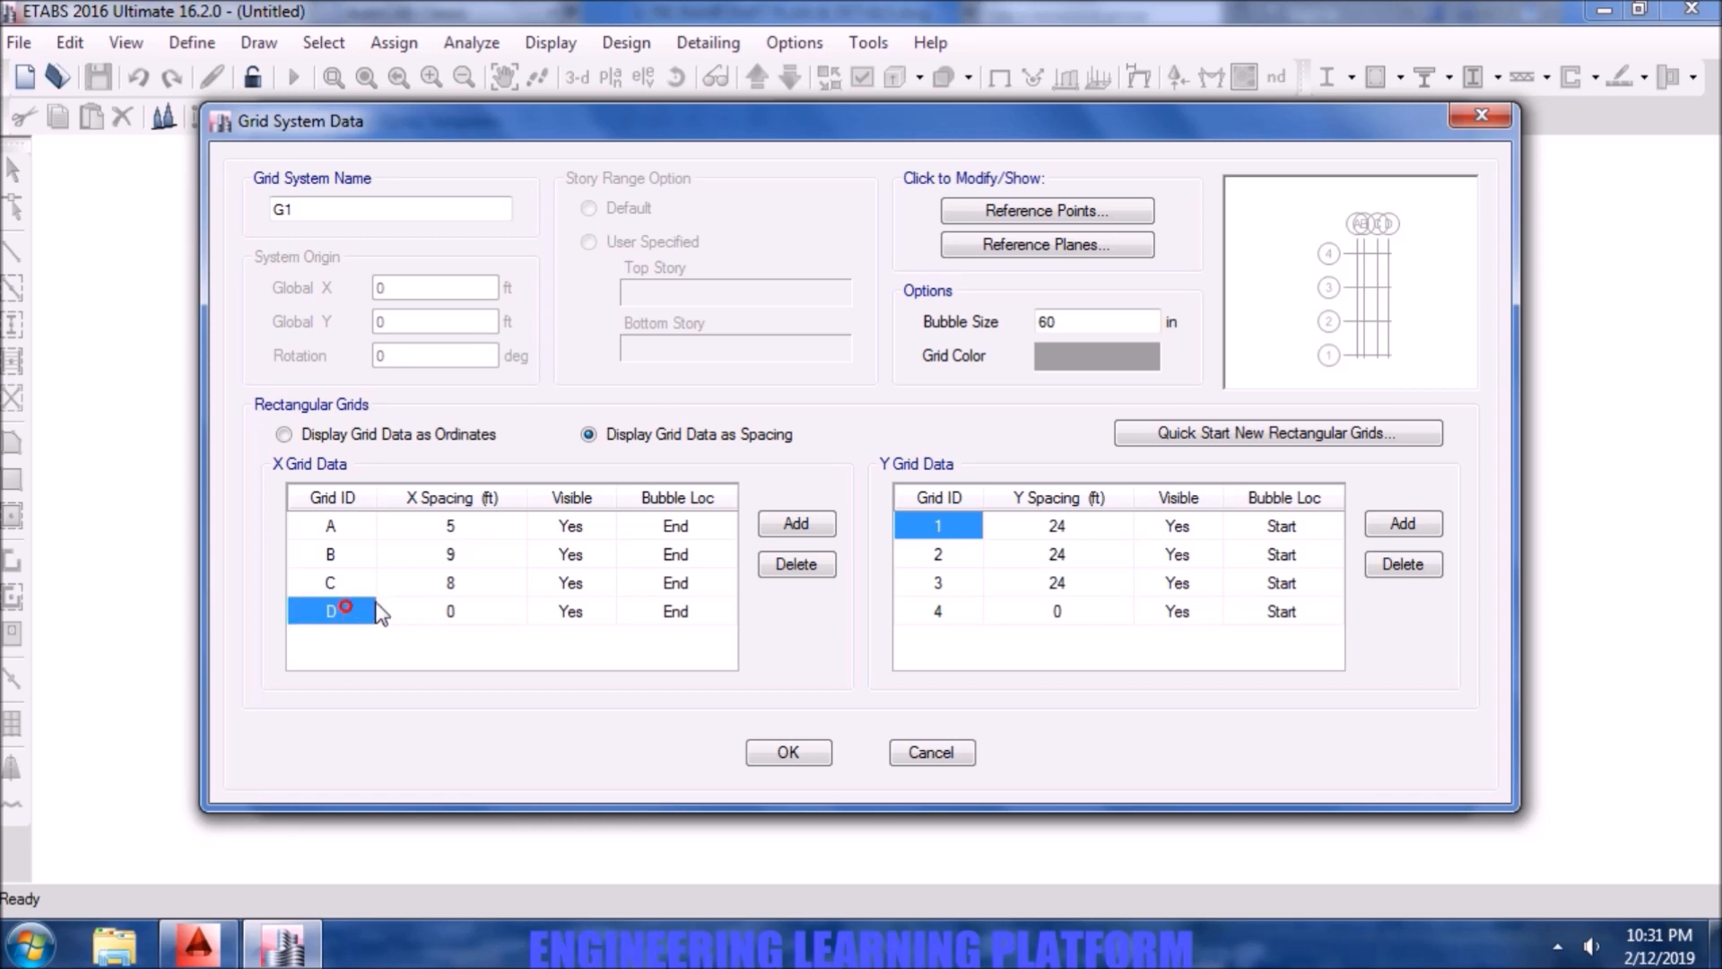
pyautogui.click(786, 525)
pyautogui.click(785, 525)
pyautogui.click(455, 583)
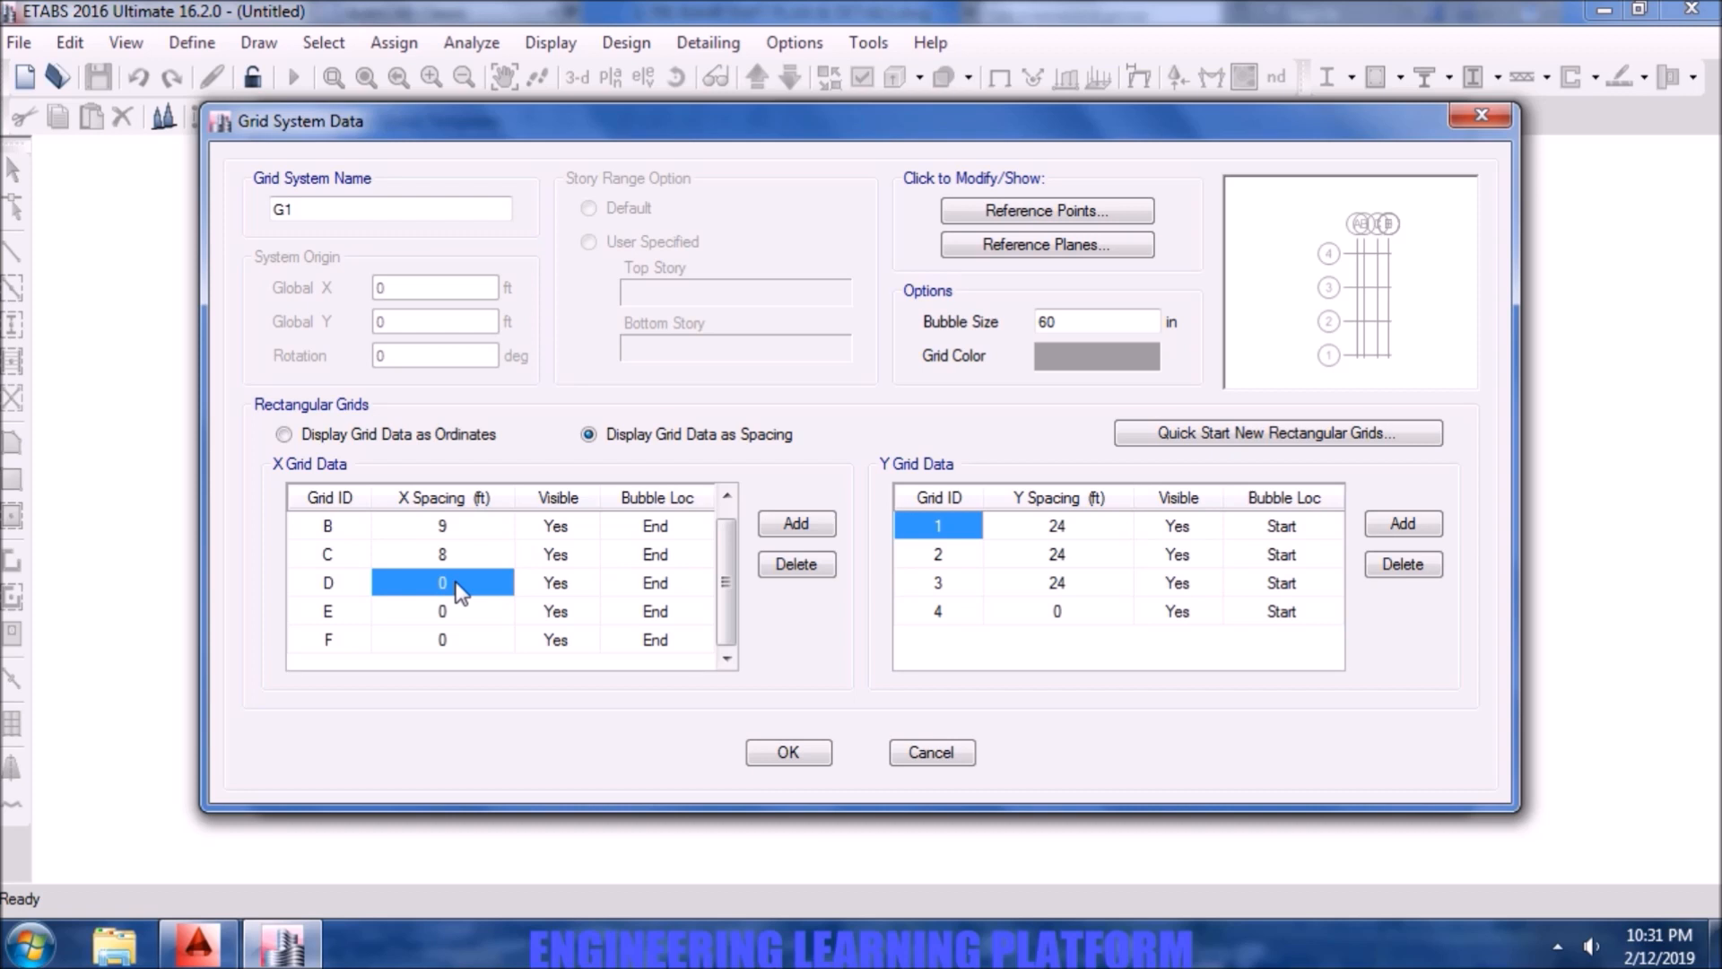
pyautogui.write('10')
pyautogui.press('Return')
pyautogui.write('6')
pyautogui.press('Return')
pyautogui.write('4')
pyautogui.press('Up')
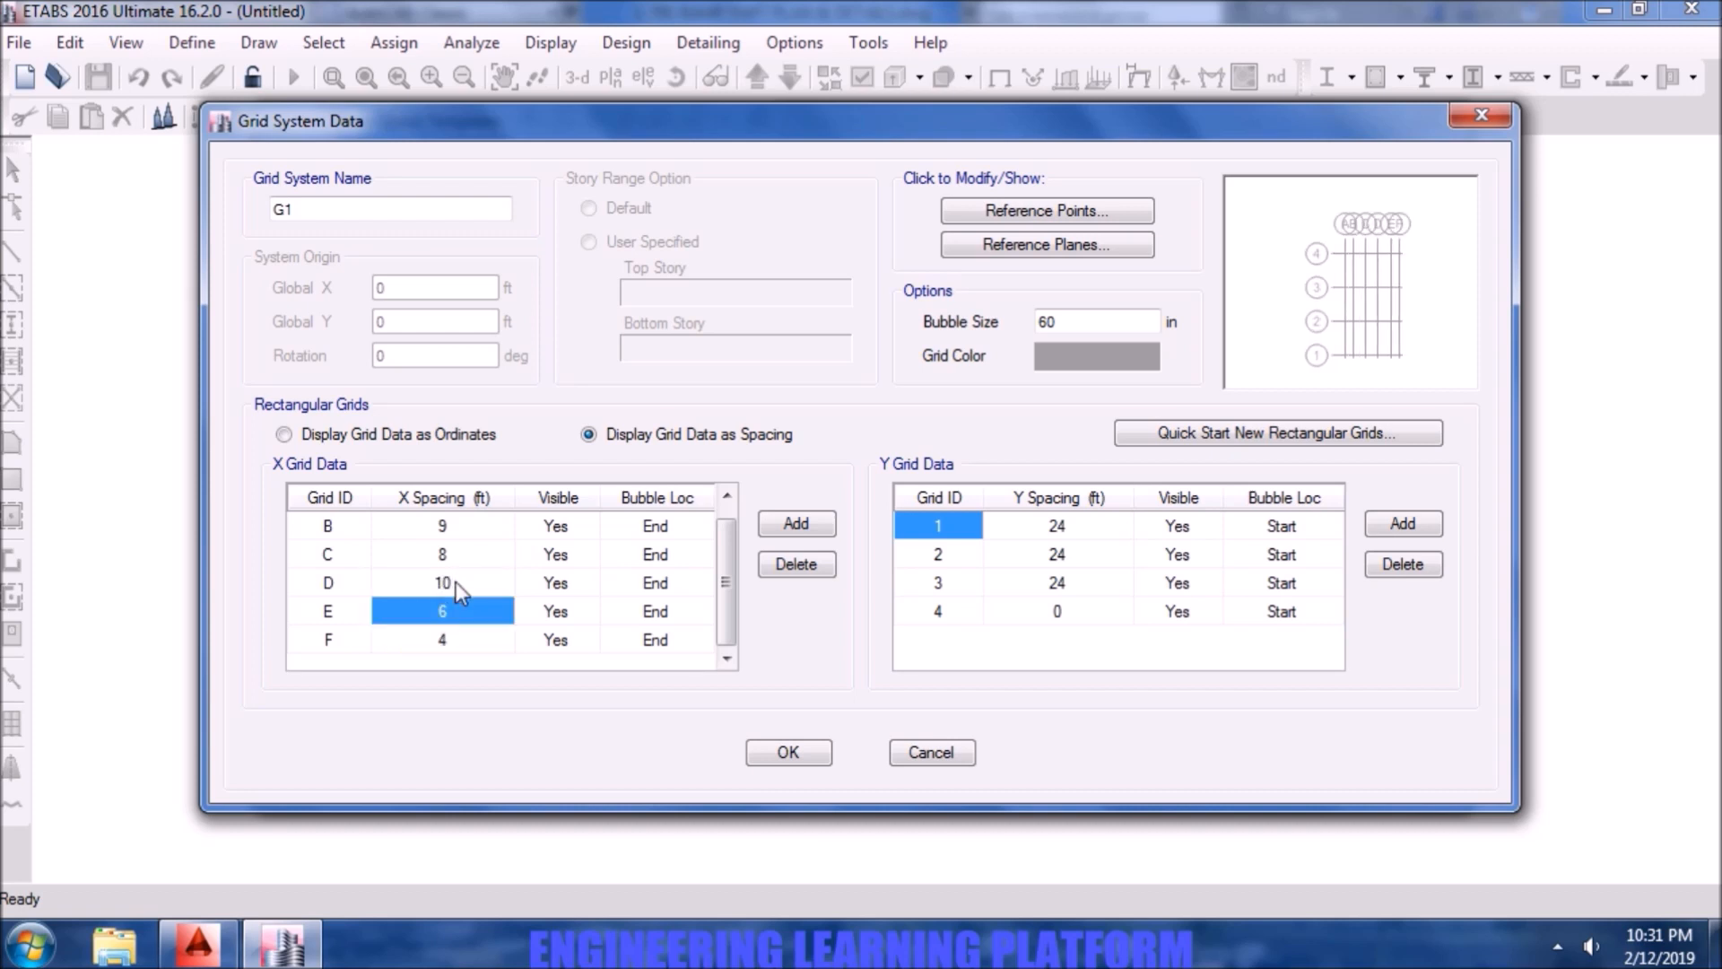
# - Add one more X grid line after F and set the X spacing of F to 4 ft
pyautogui.click(366, 639)
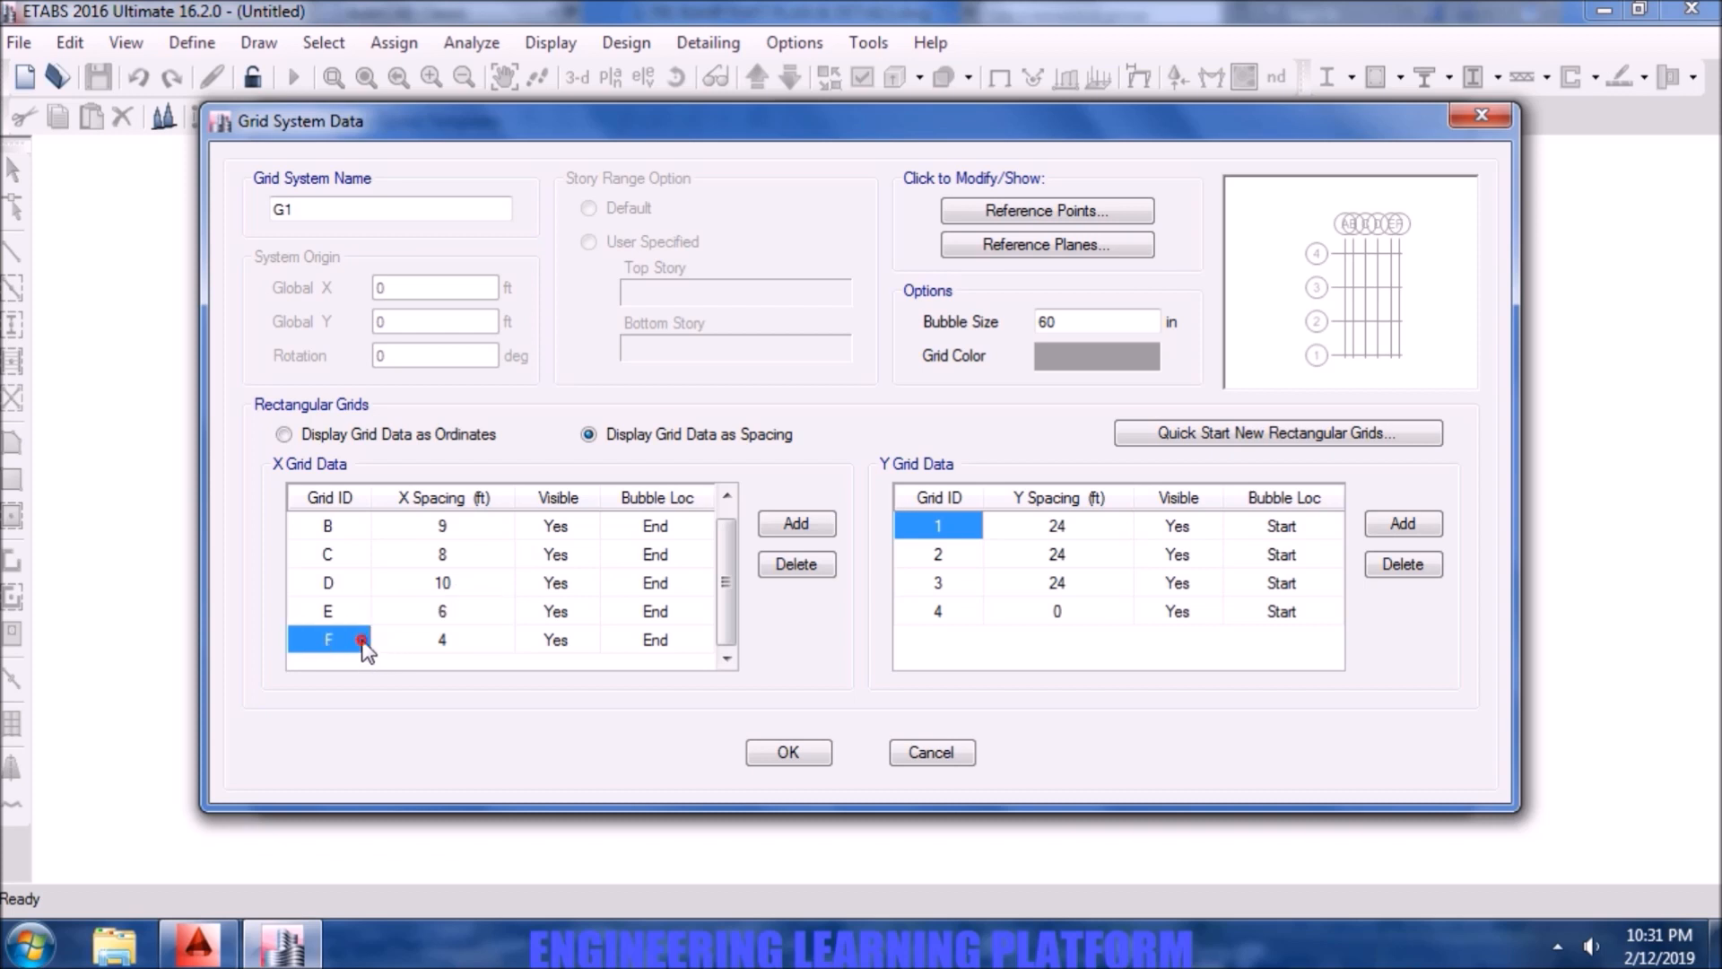
pyautogui.click(785, 526)
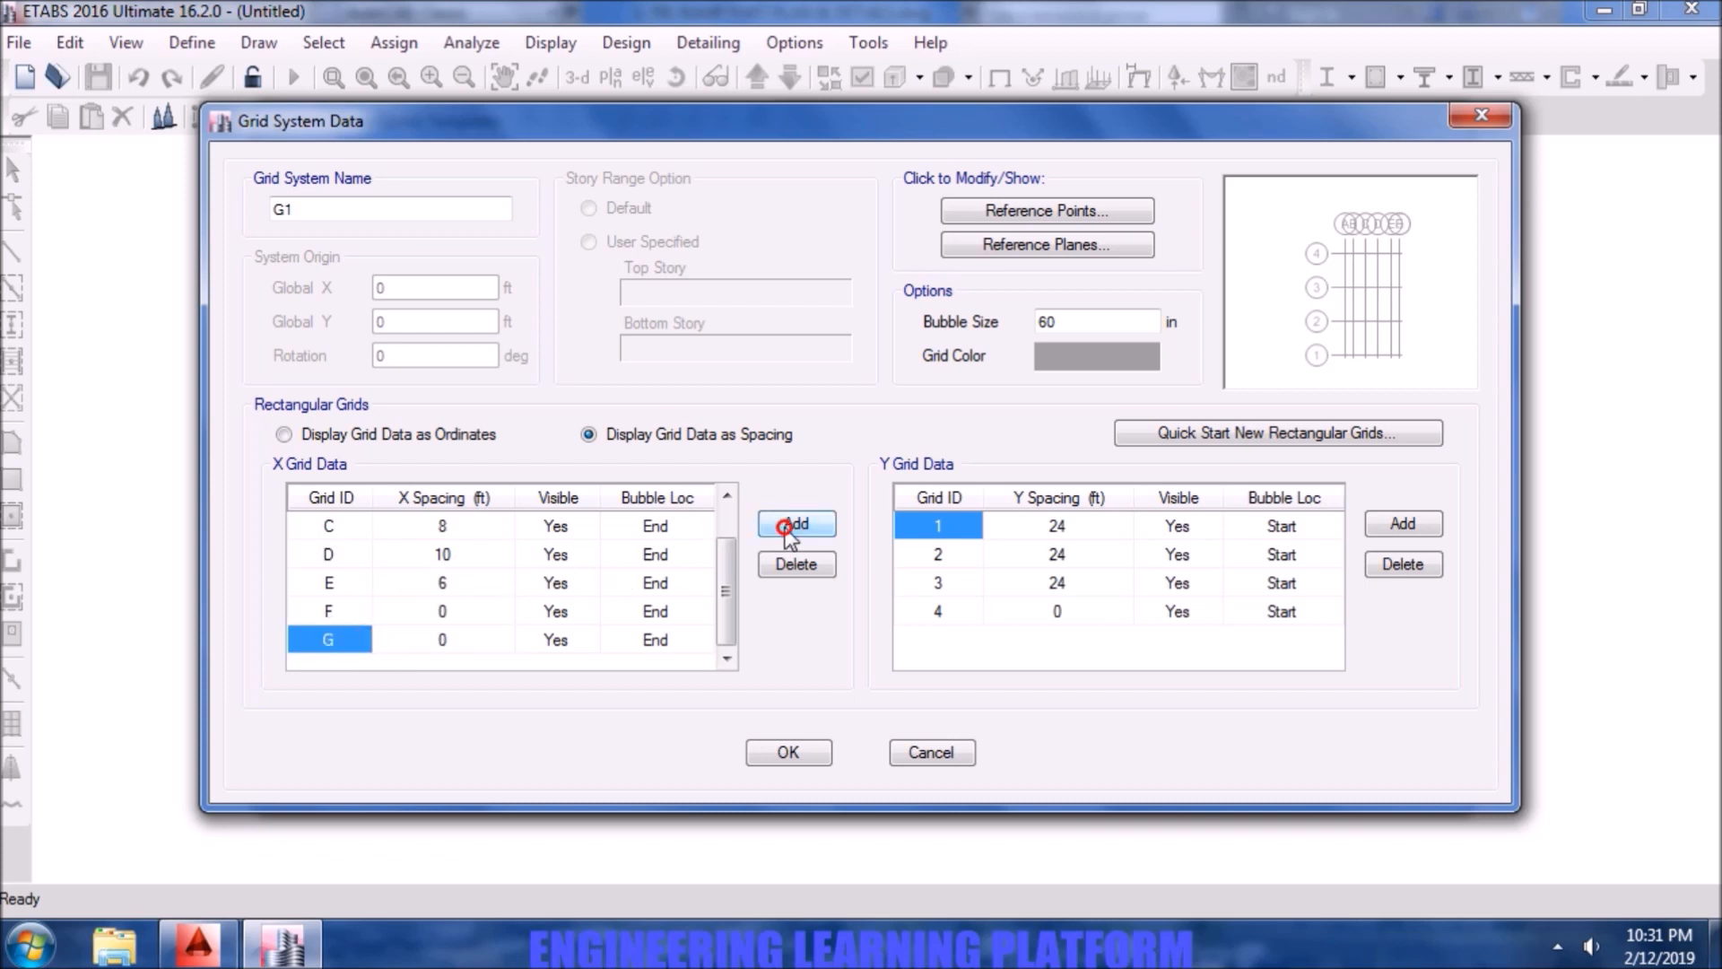
pyautogui.click(449, 610)
pyautogui.write('4')
pyautogui.press('Up')
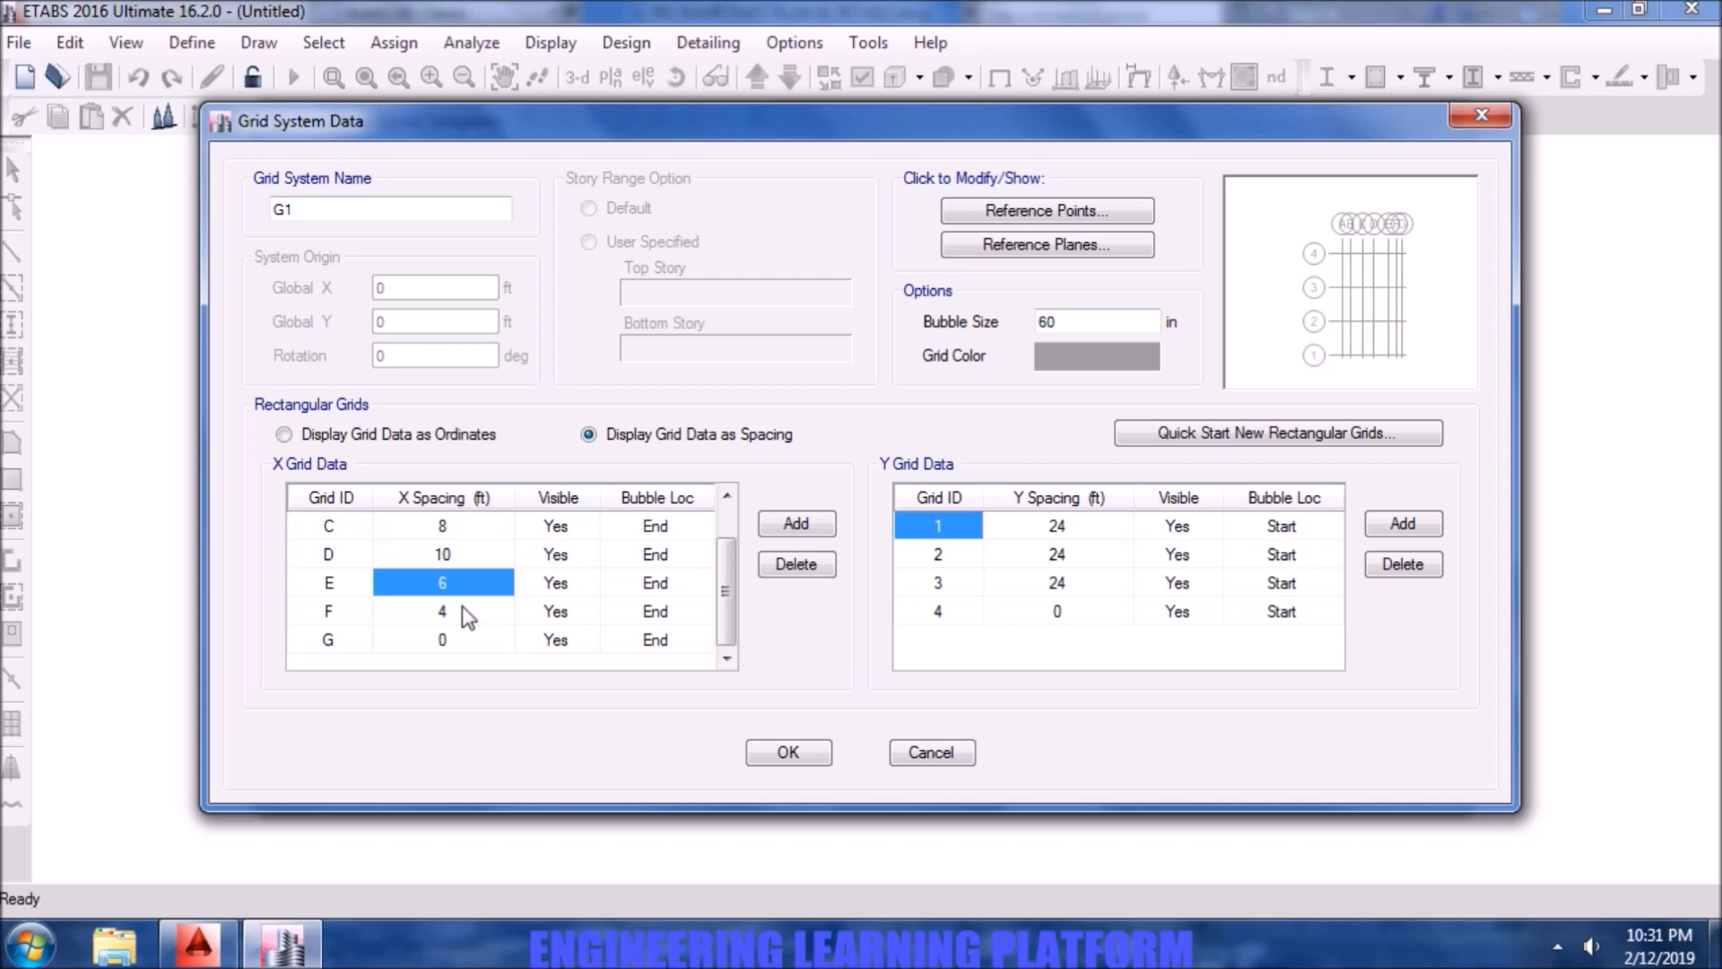
pyautogui.scroll(1, 461, 606)
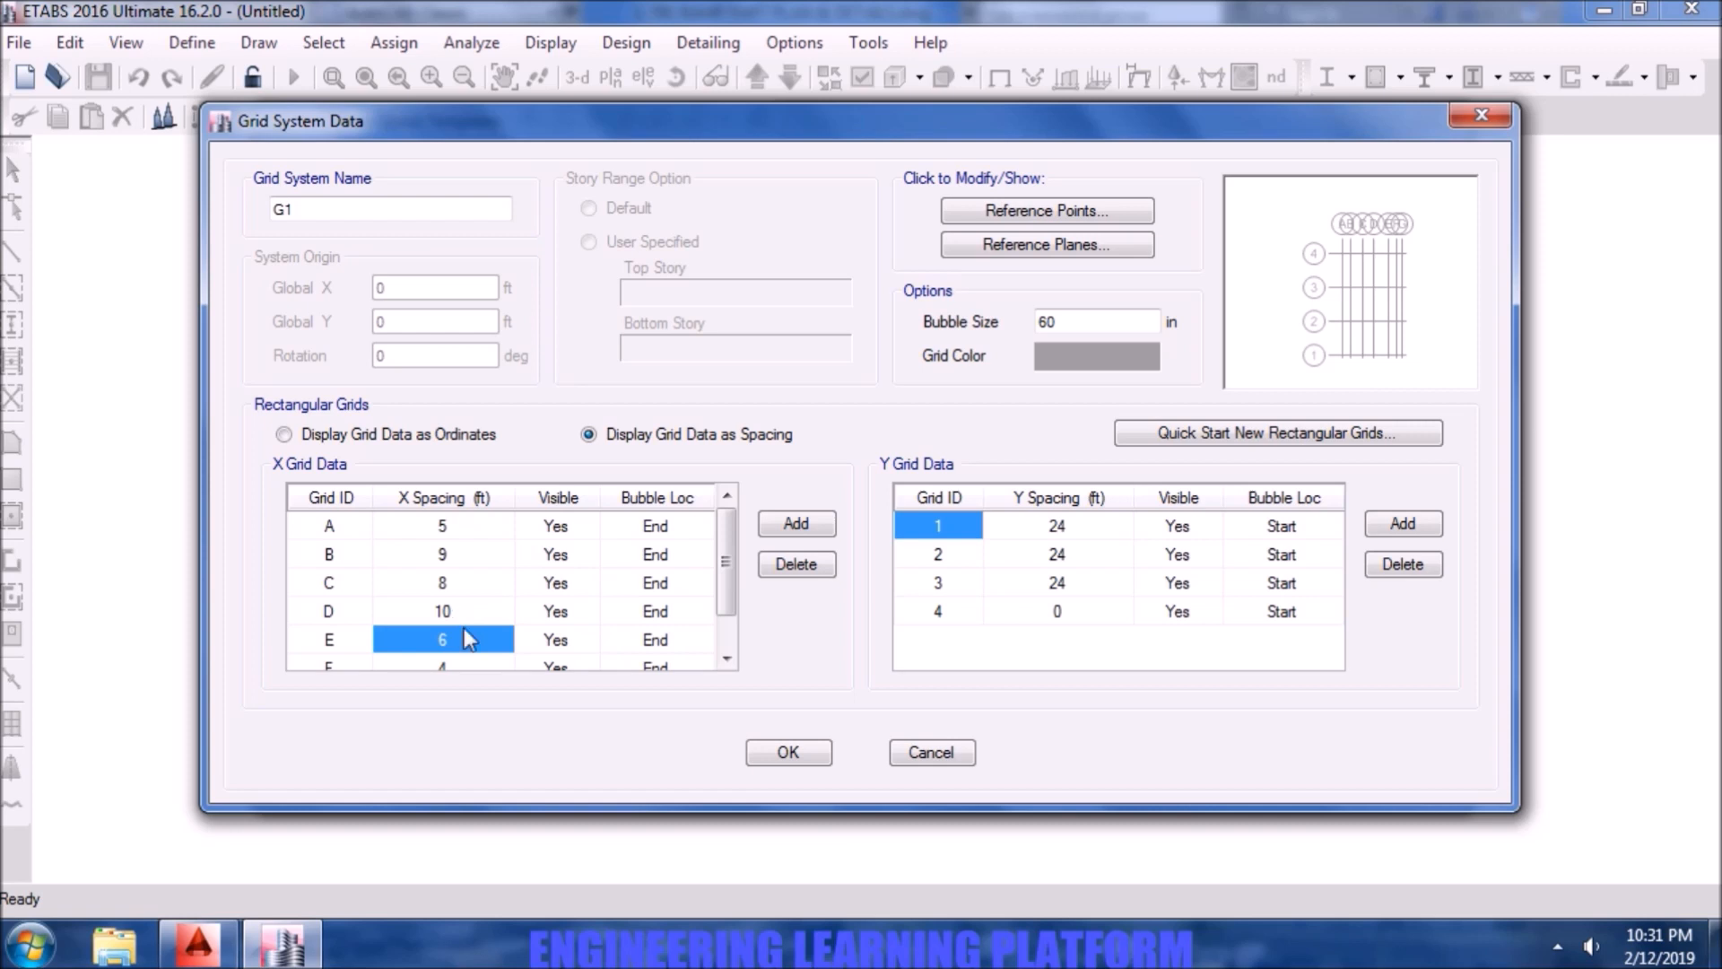
pyautogui.scroll(-1, 504, 678)
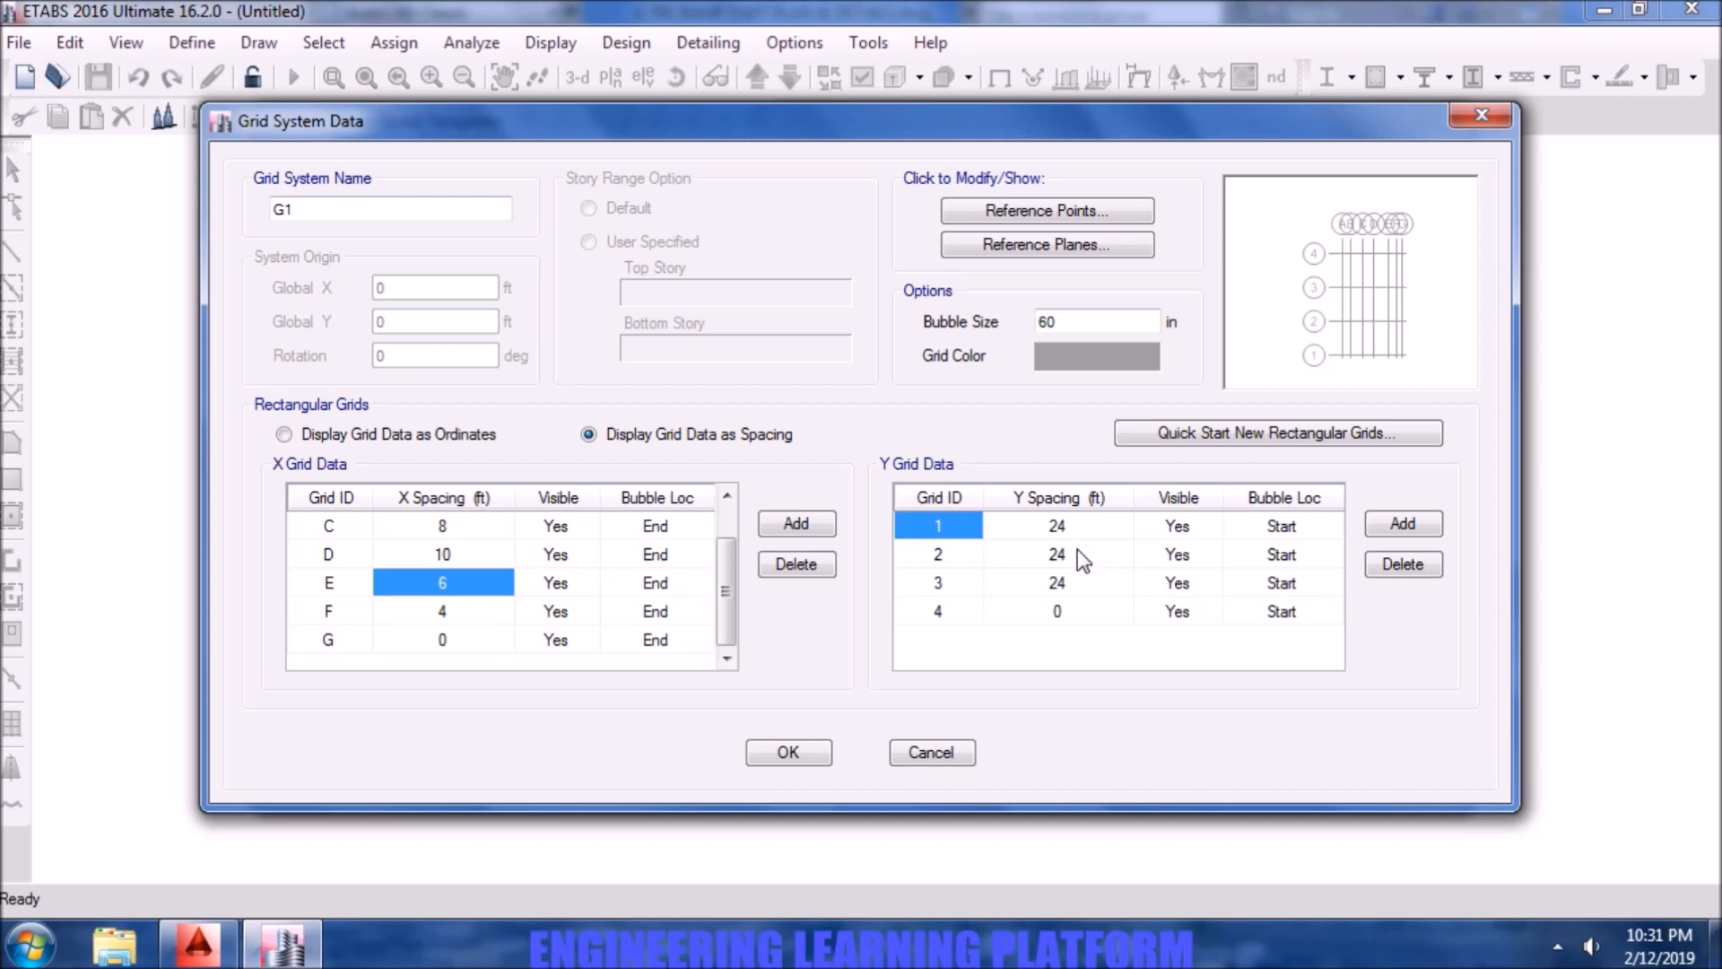
# - Set the Y spacing of grid 1 to 10 ft and of grid 2 to 0 ft
pyautogui.click(1075, 524)
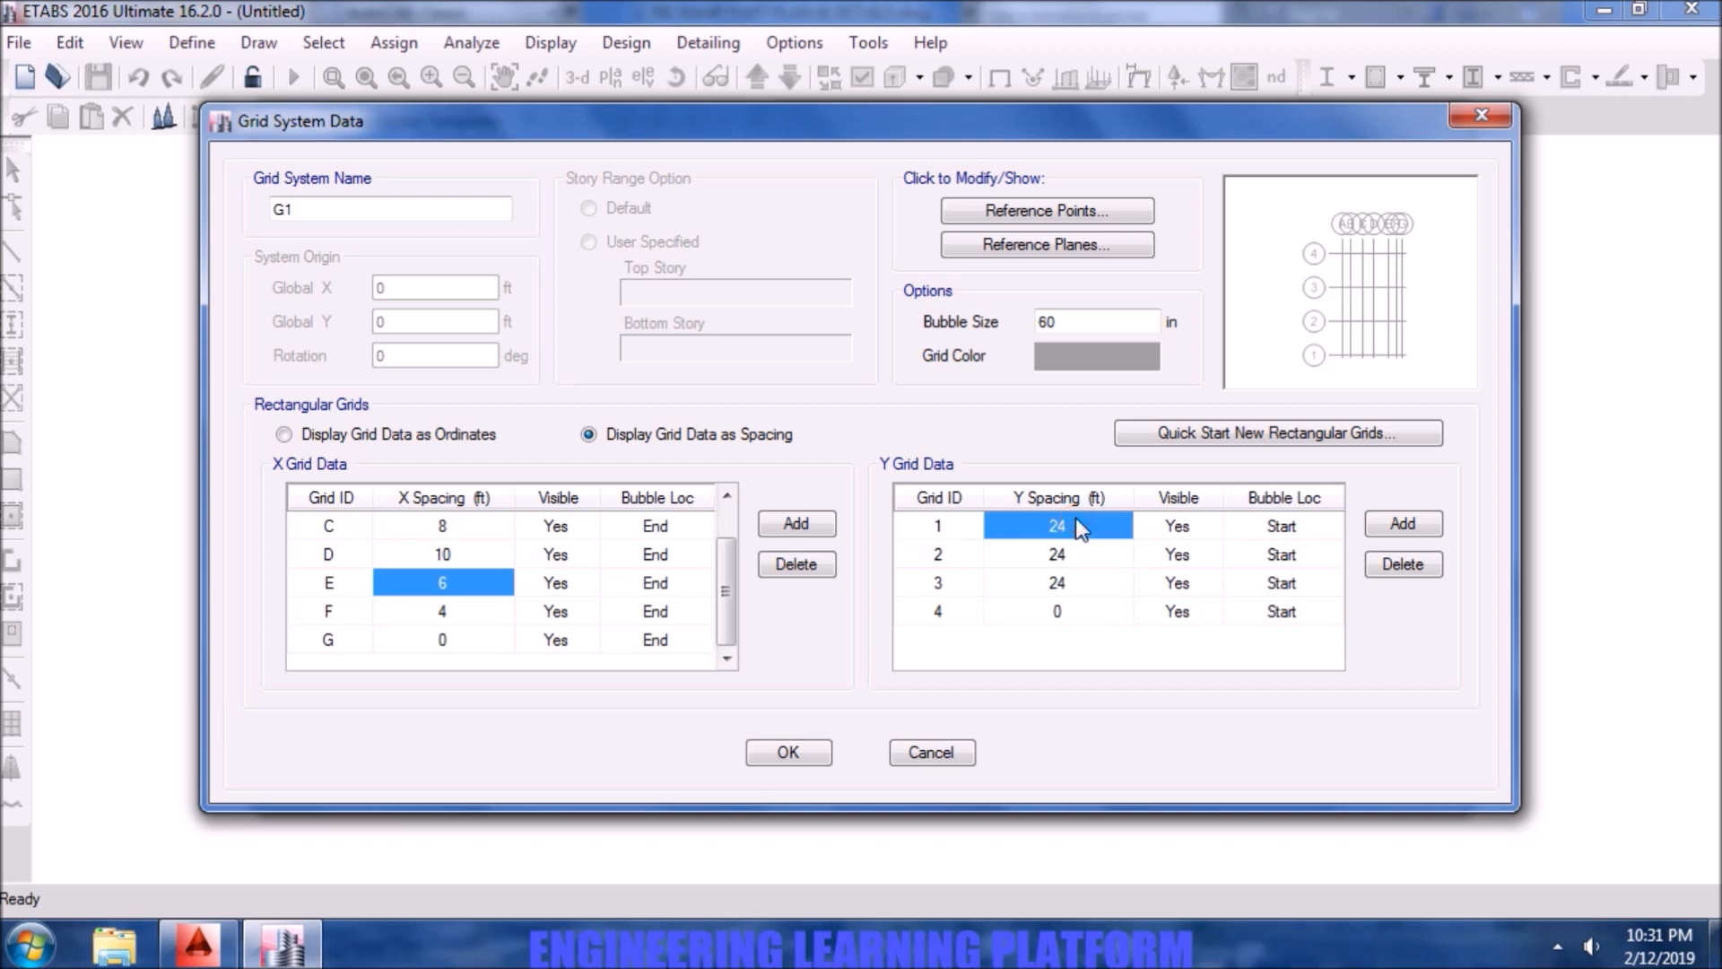
pyautogui.write('10')
pyautogui.press('Return')
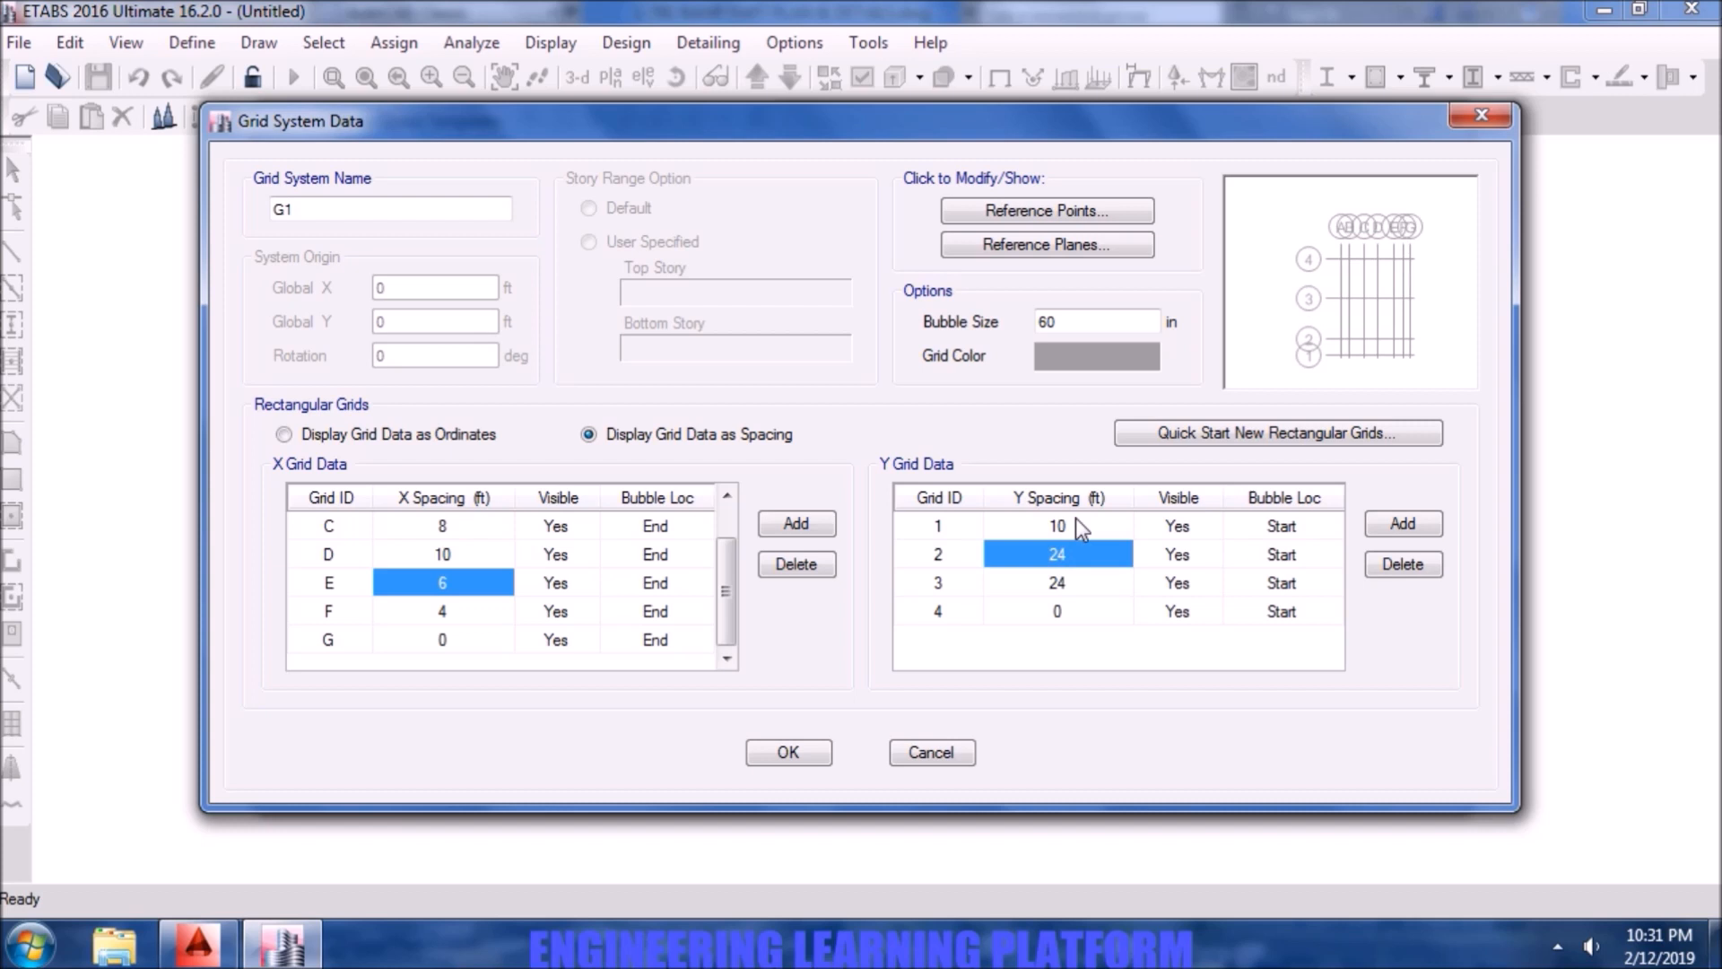
pyautogui.write('0')
pyautogui.press('Return')
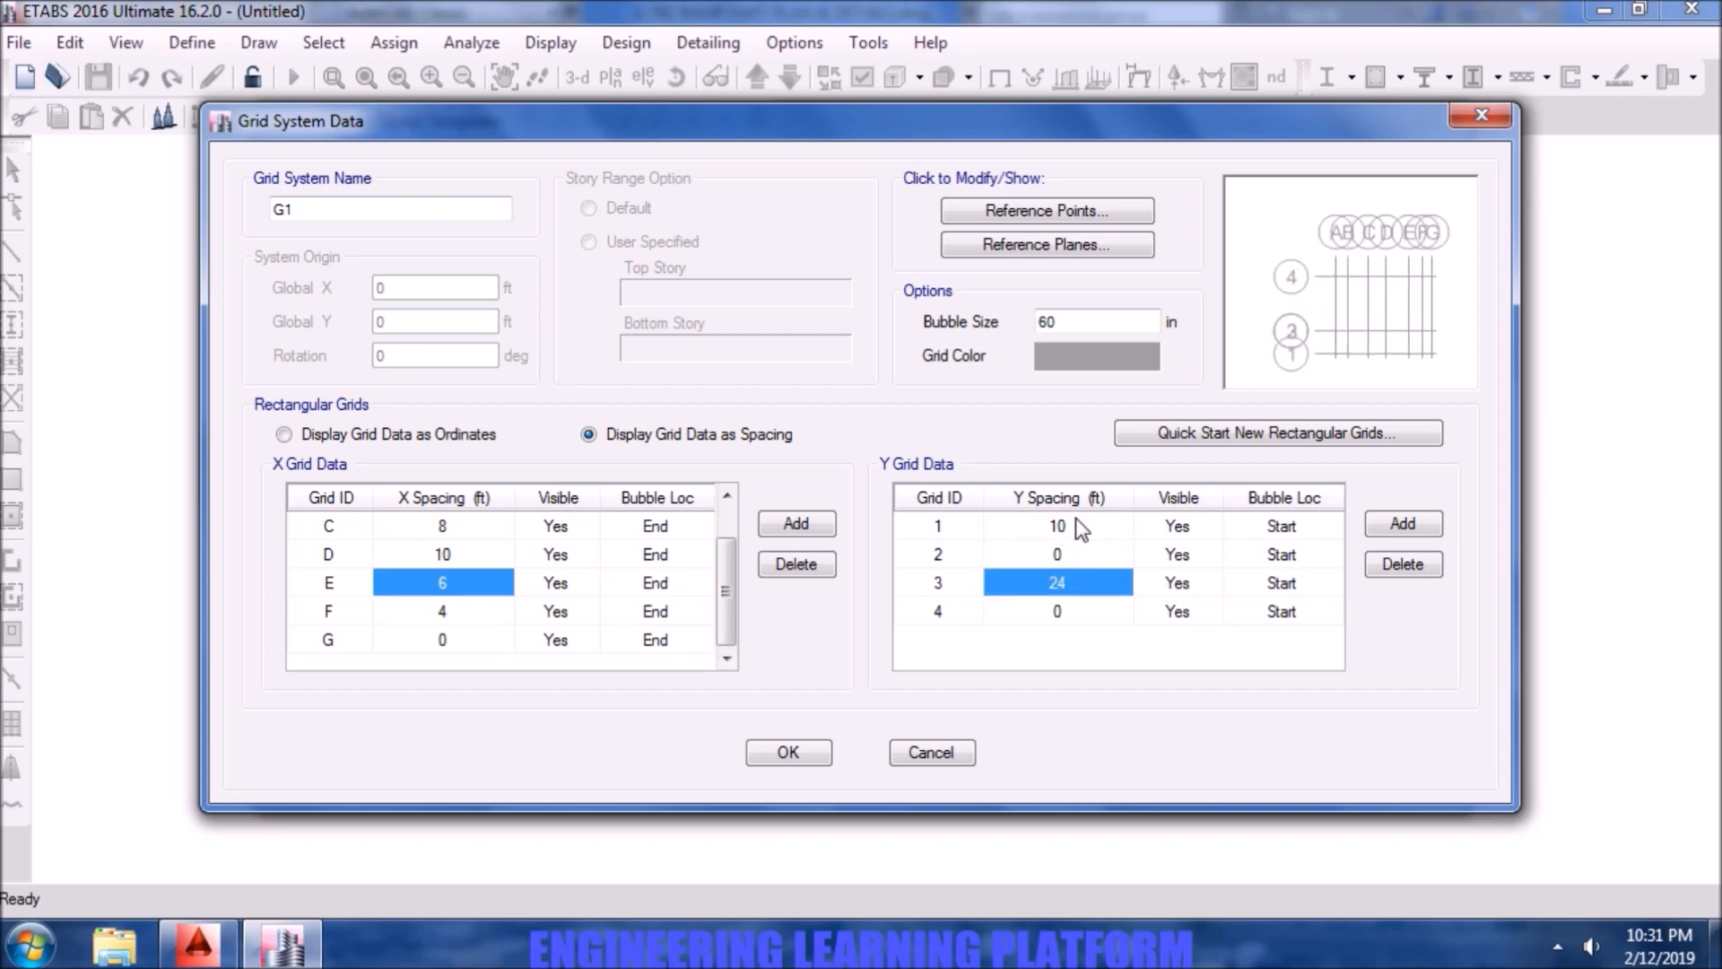
# - Delete Y grid lines 3 and 4, and create the grid-only model
pyautogui.click(1403, 564)
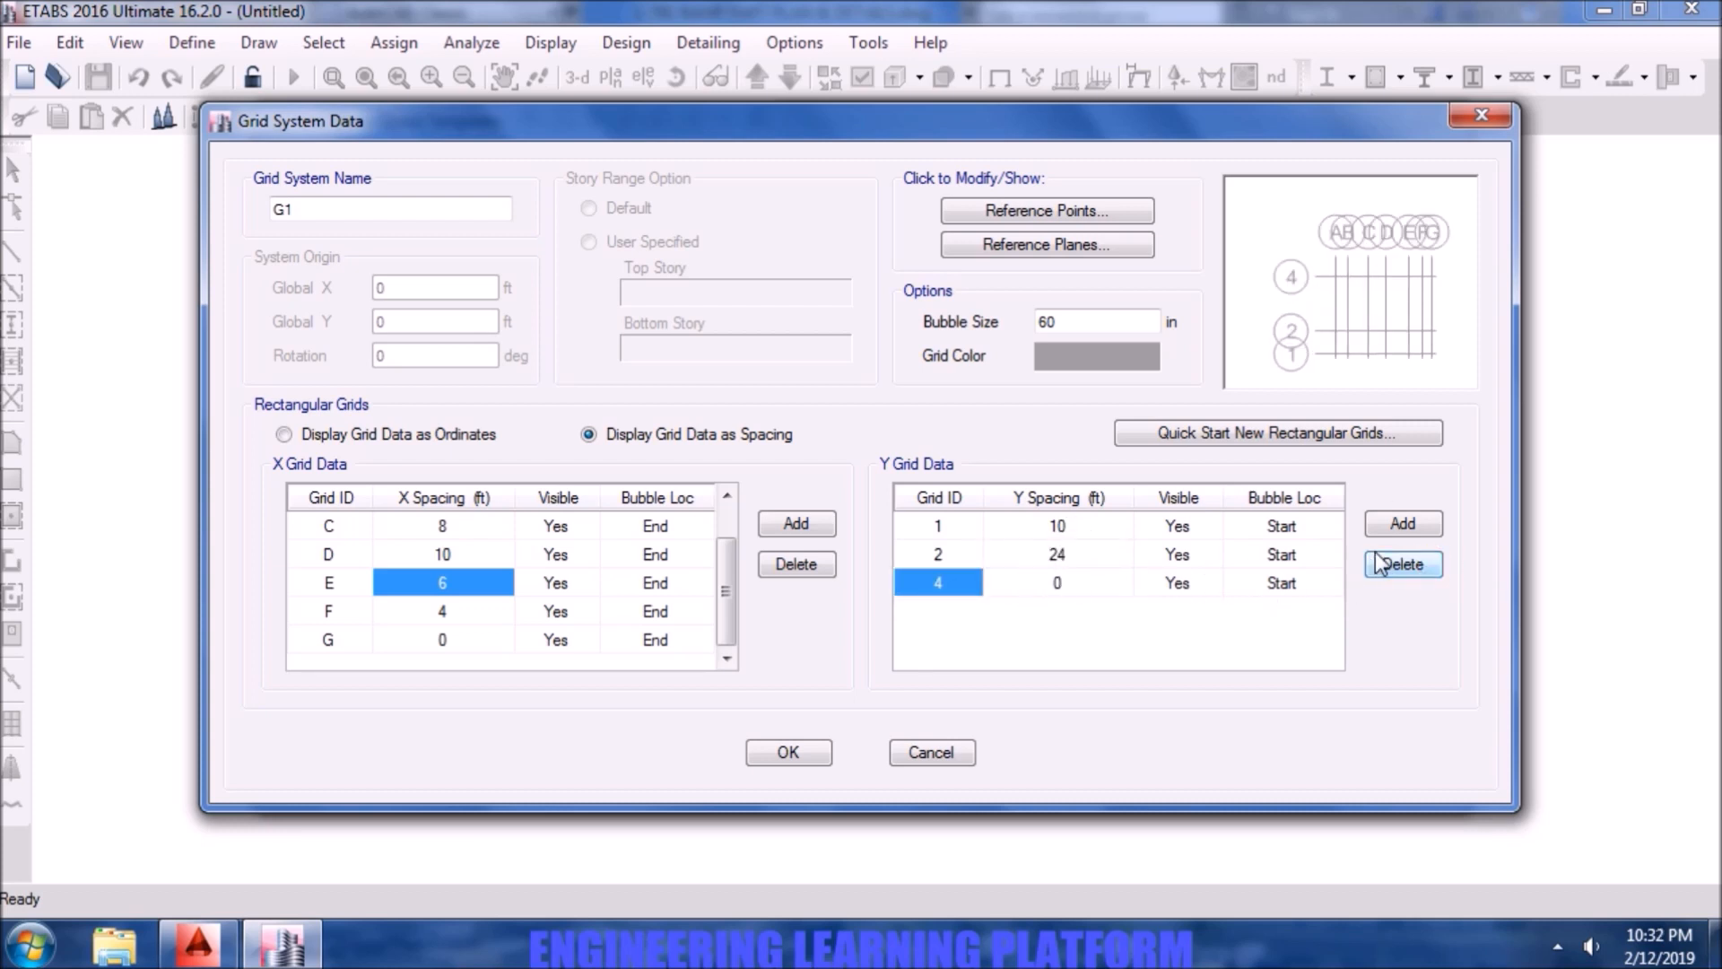
pyautogui.click(1381, 563)
pyautogui.click(815, 756)
pyautogui.click(790, 750)
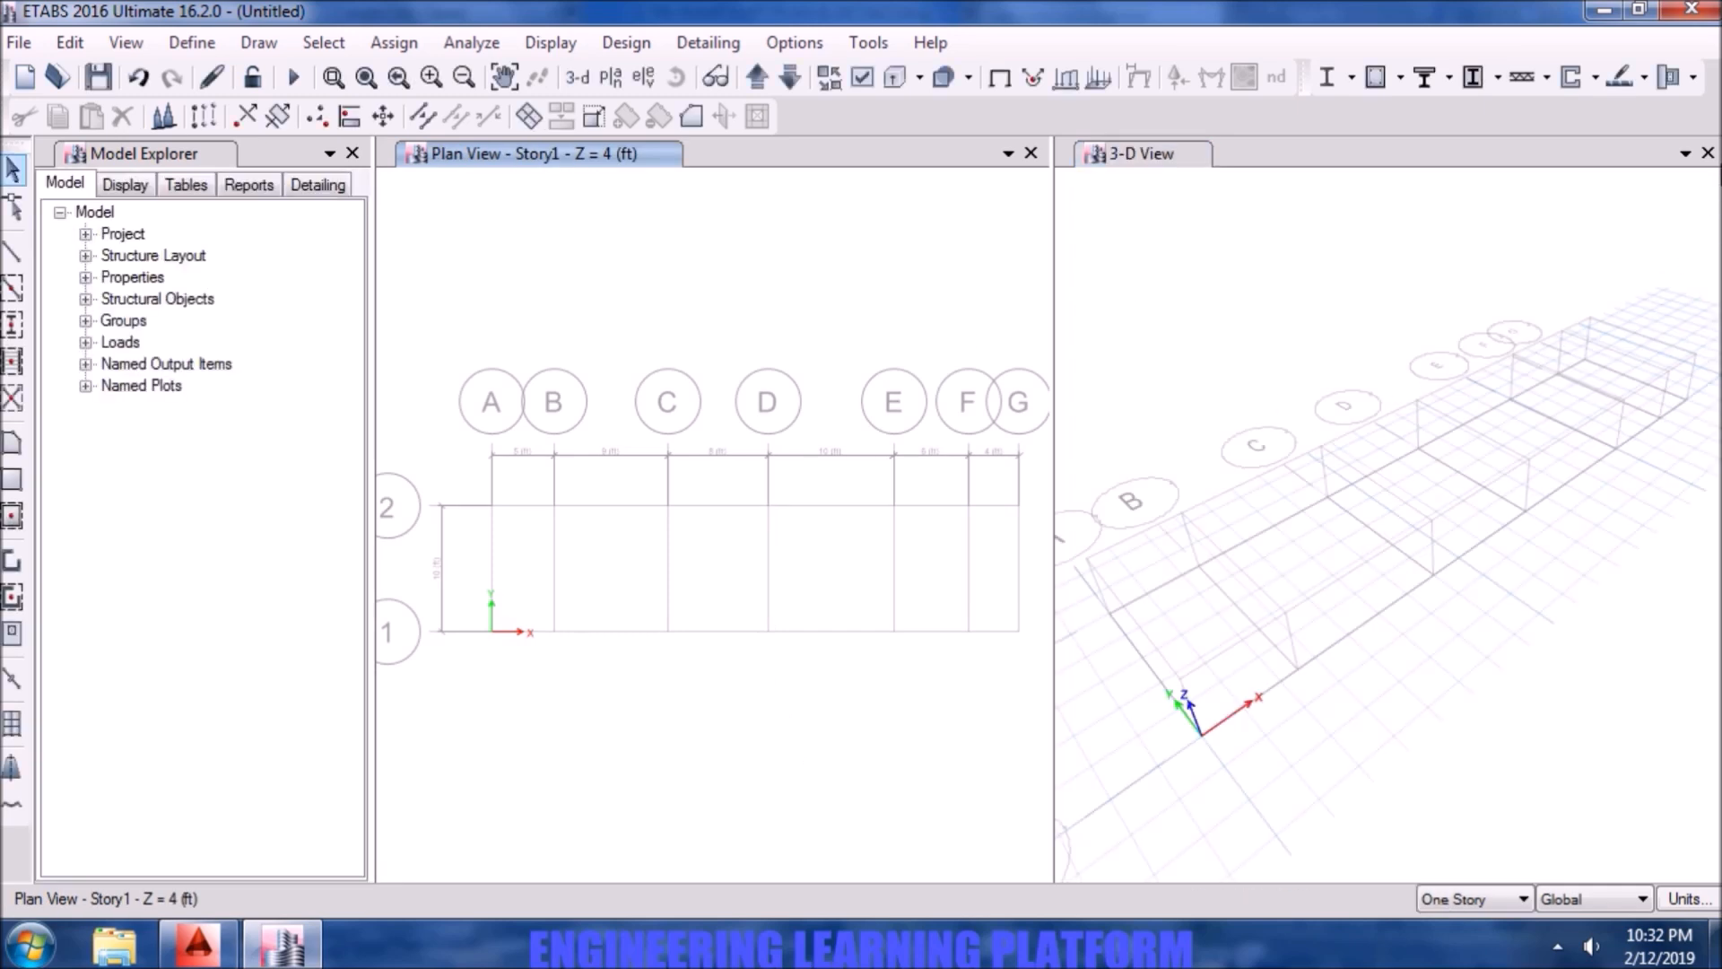
# - Keep a single view window showing the Story1 plan, and close the Model Explorer
pyautogui.click(1031, 154)
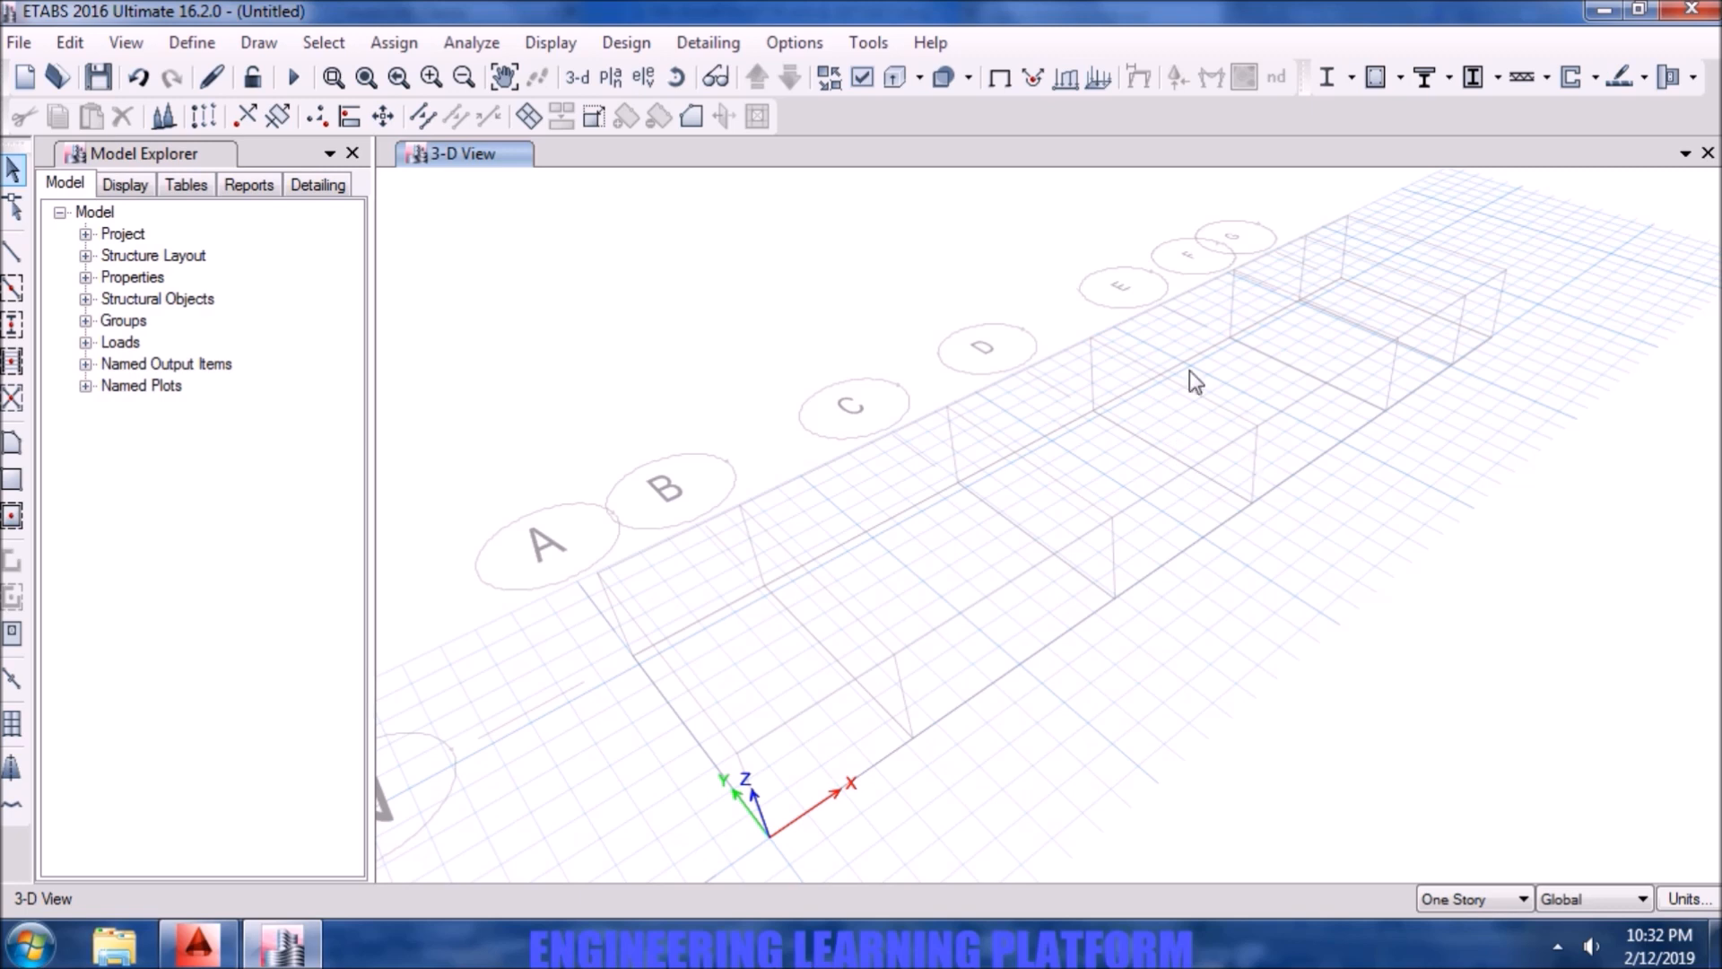
pyautogui.click(611, 78)
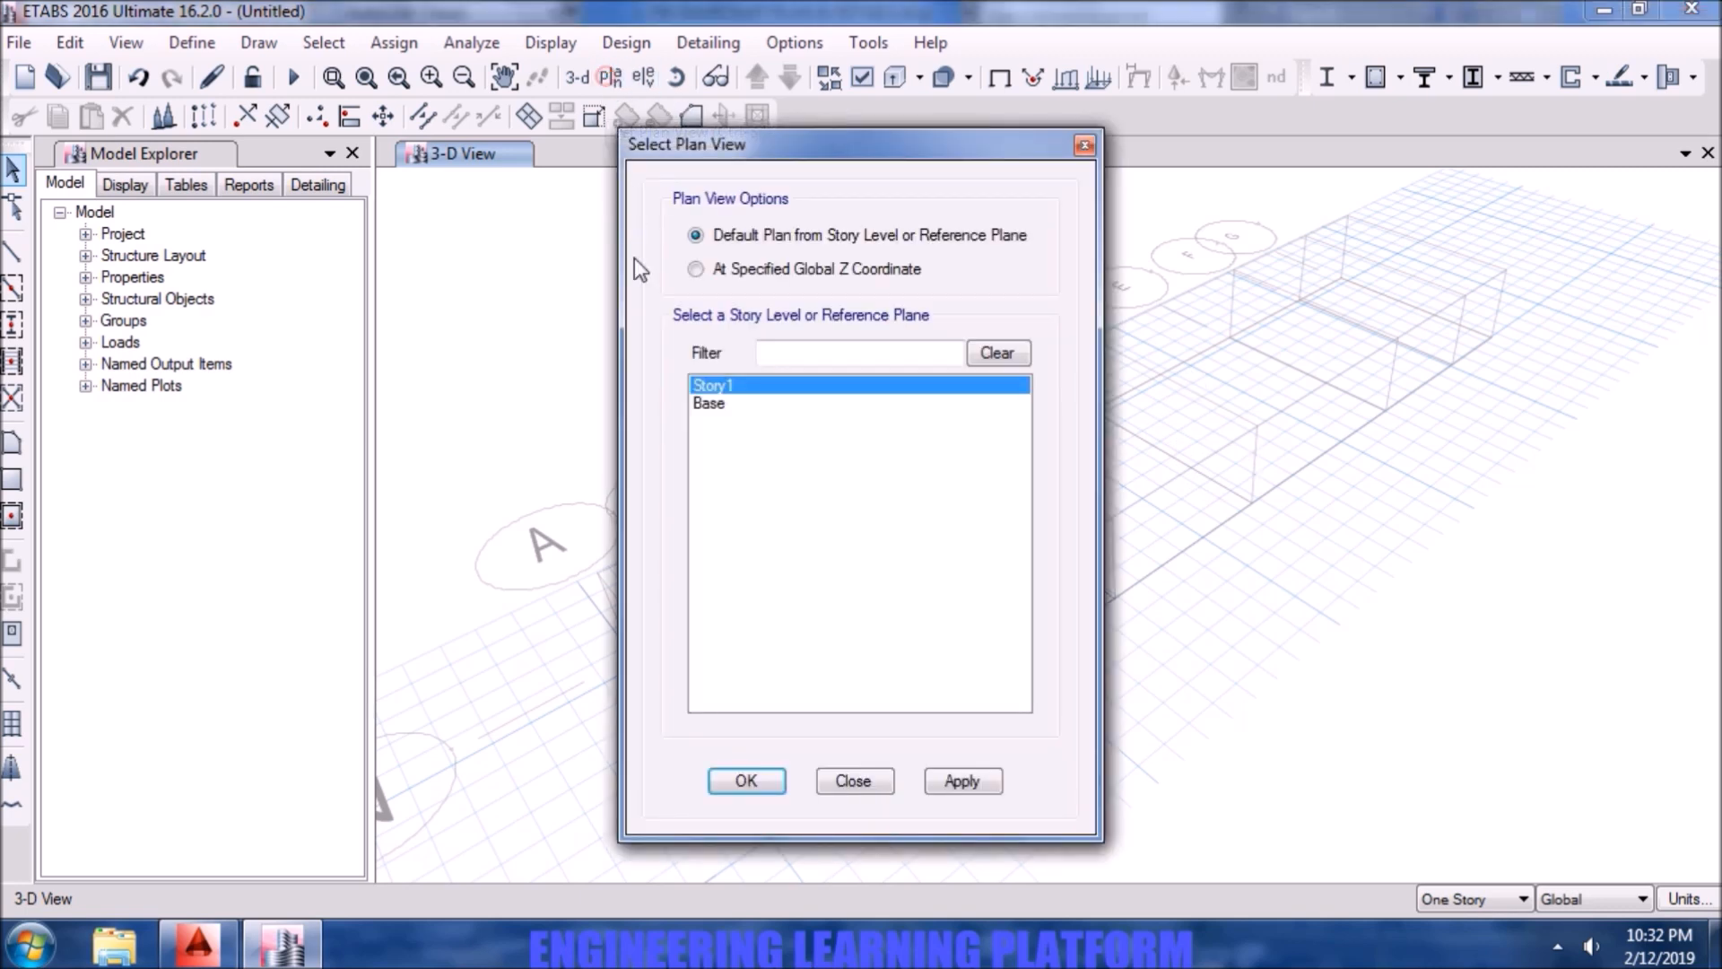
pyautogui.click(958, 781)
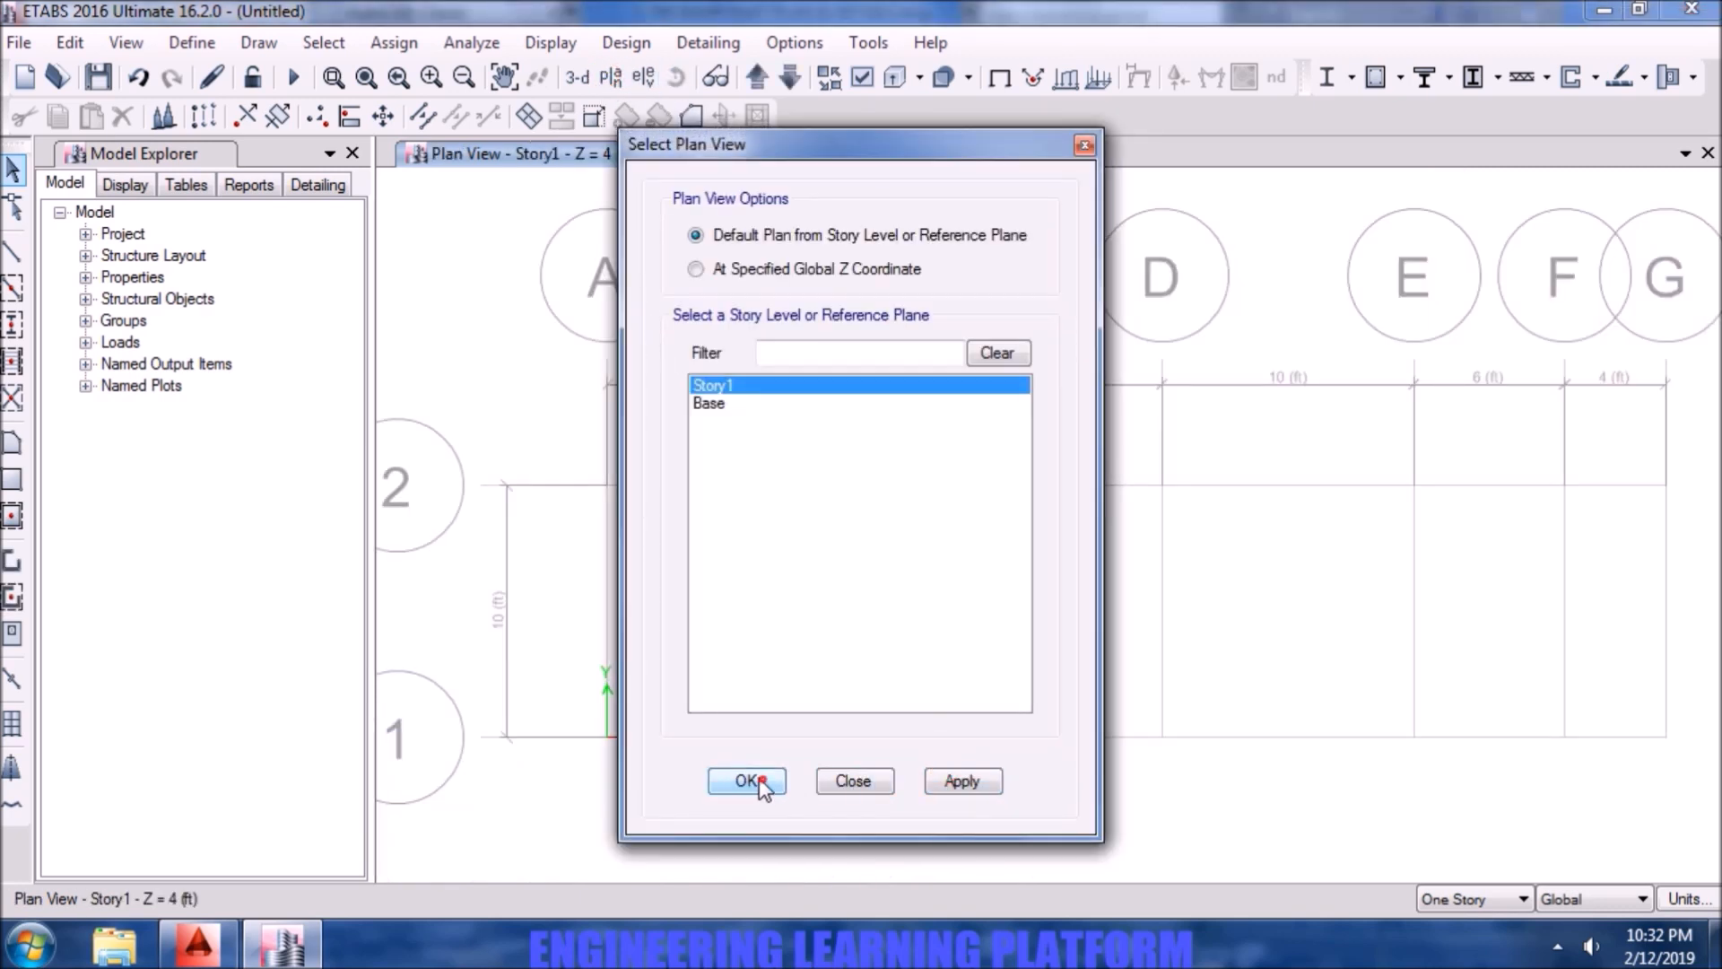
pyautogui.click(745, 781)
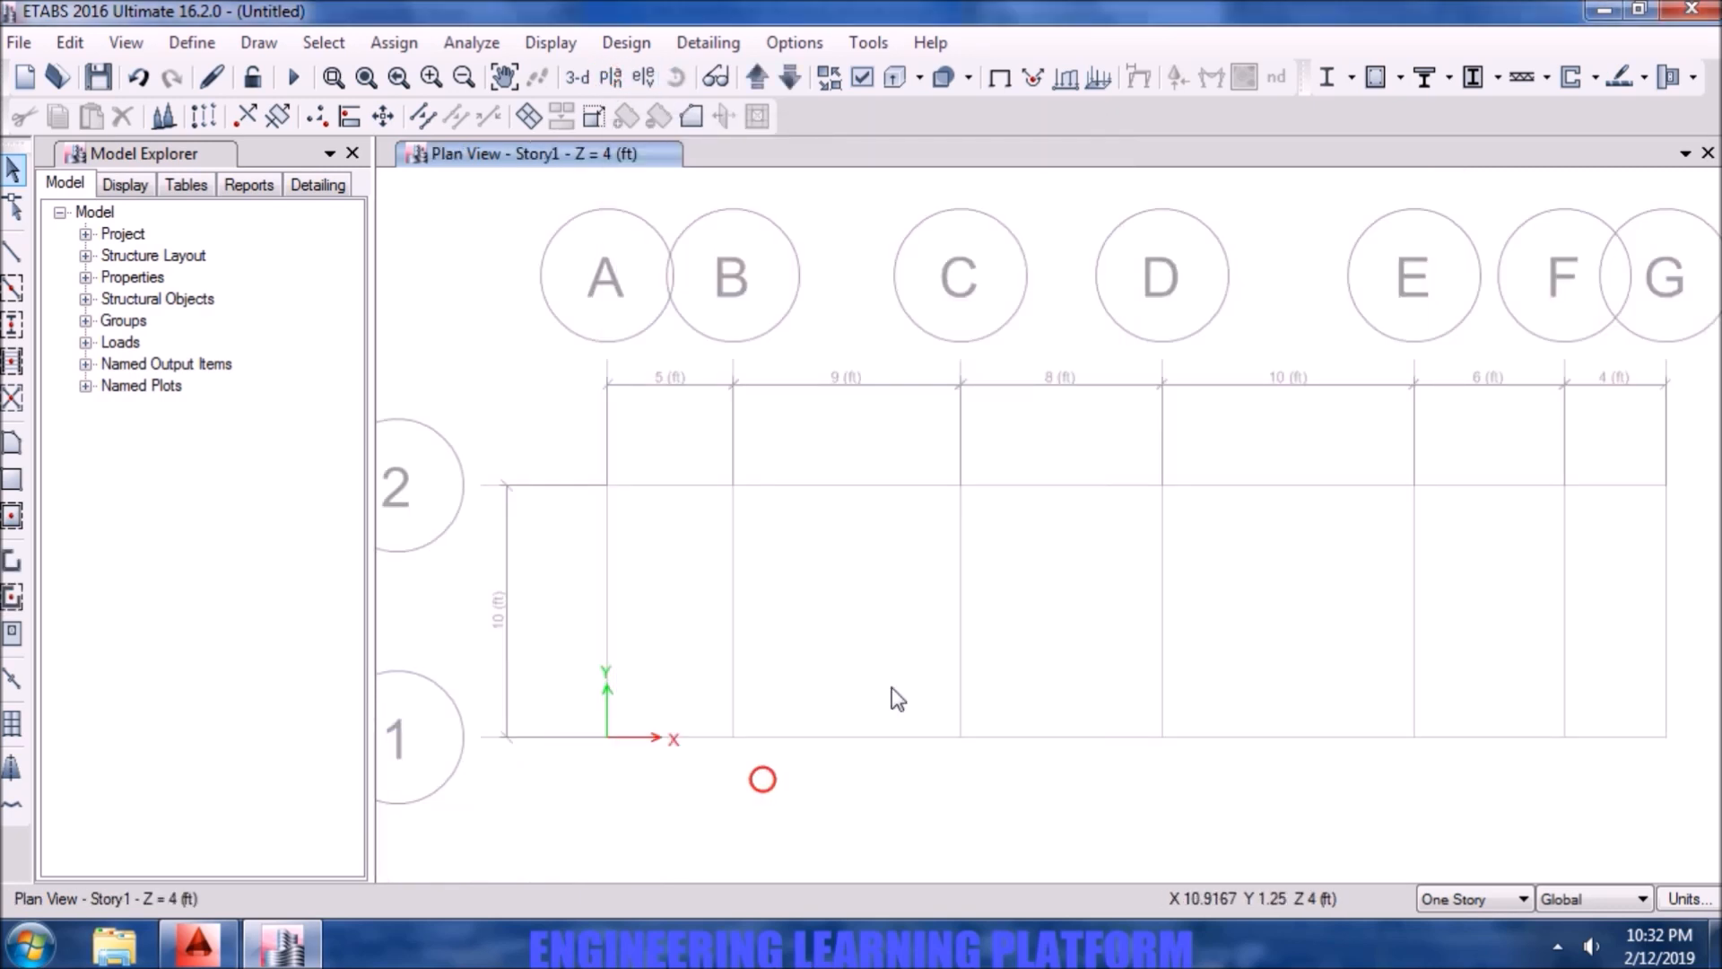
pyautogui.click(352, 153)
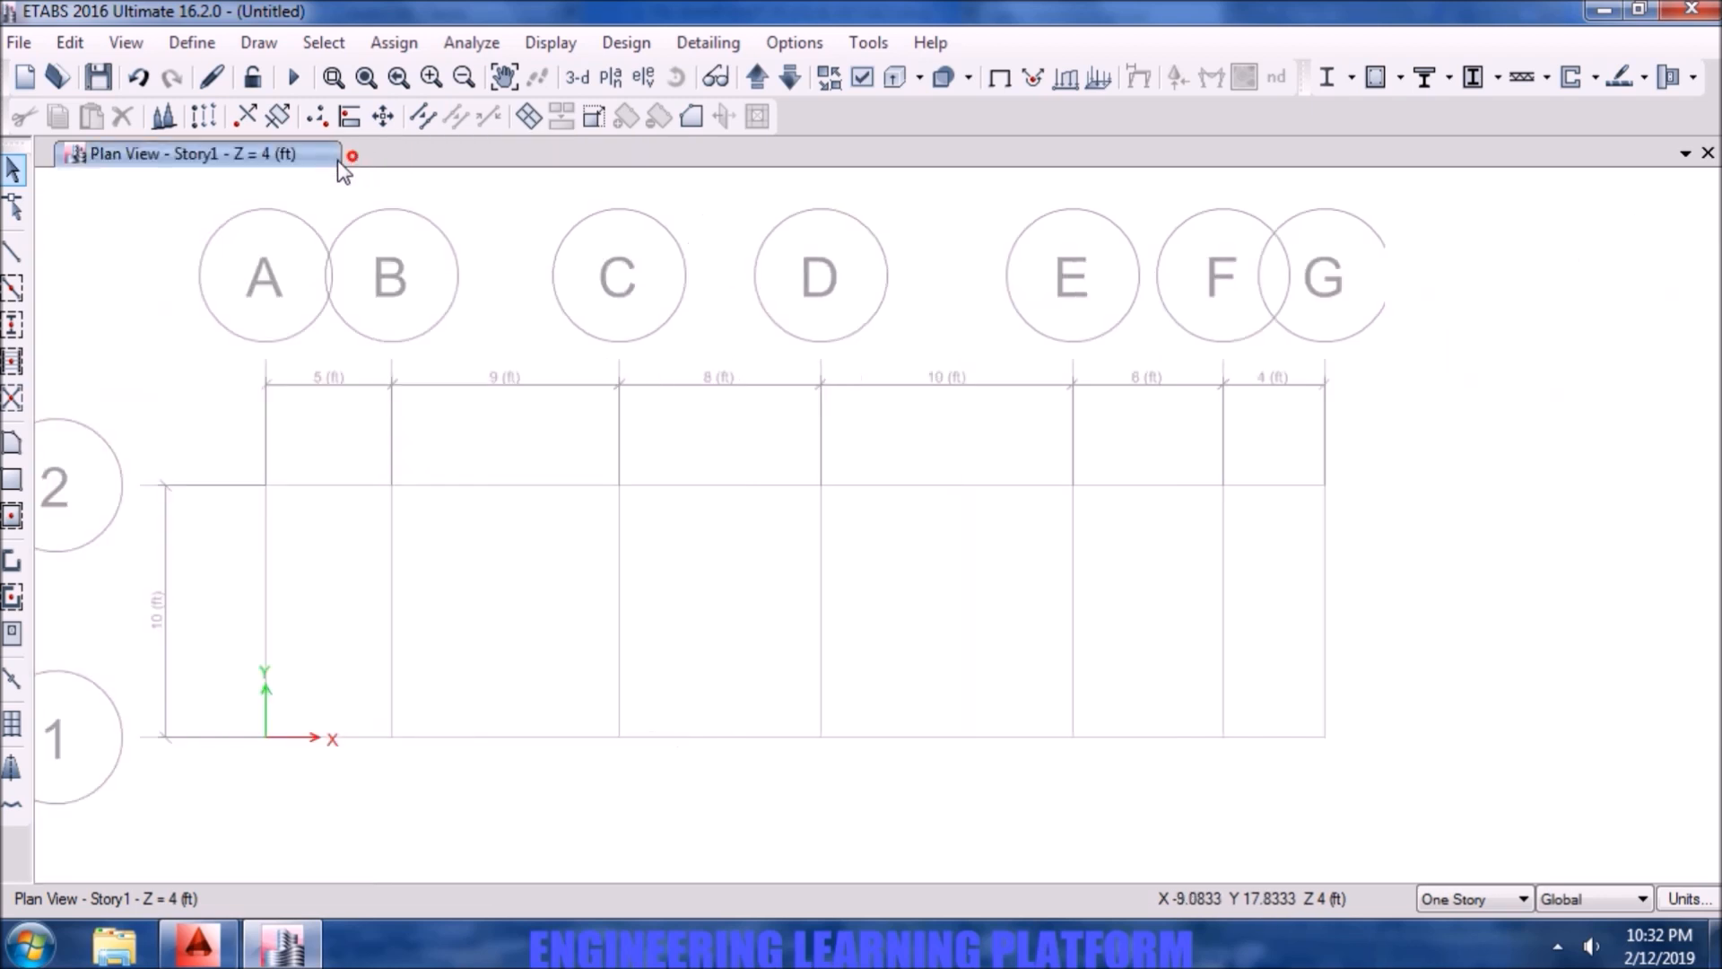
# - Define a new United States concrete material with the Customary standard and grade f'c 5000 psi
pyautogui.click(205, 43)
pyautogui.click(229, 85)
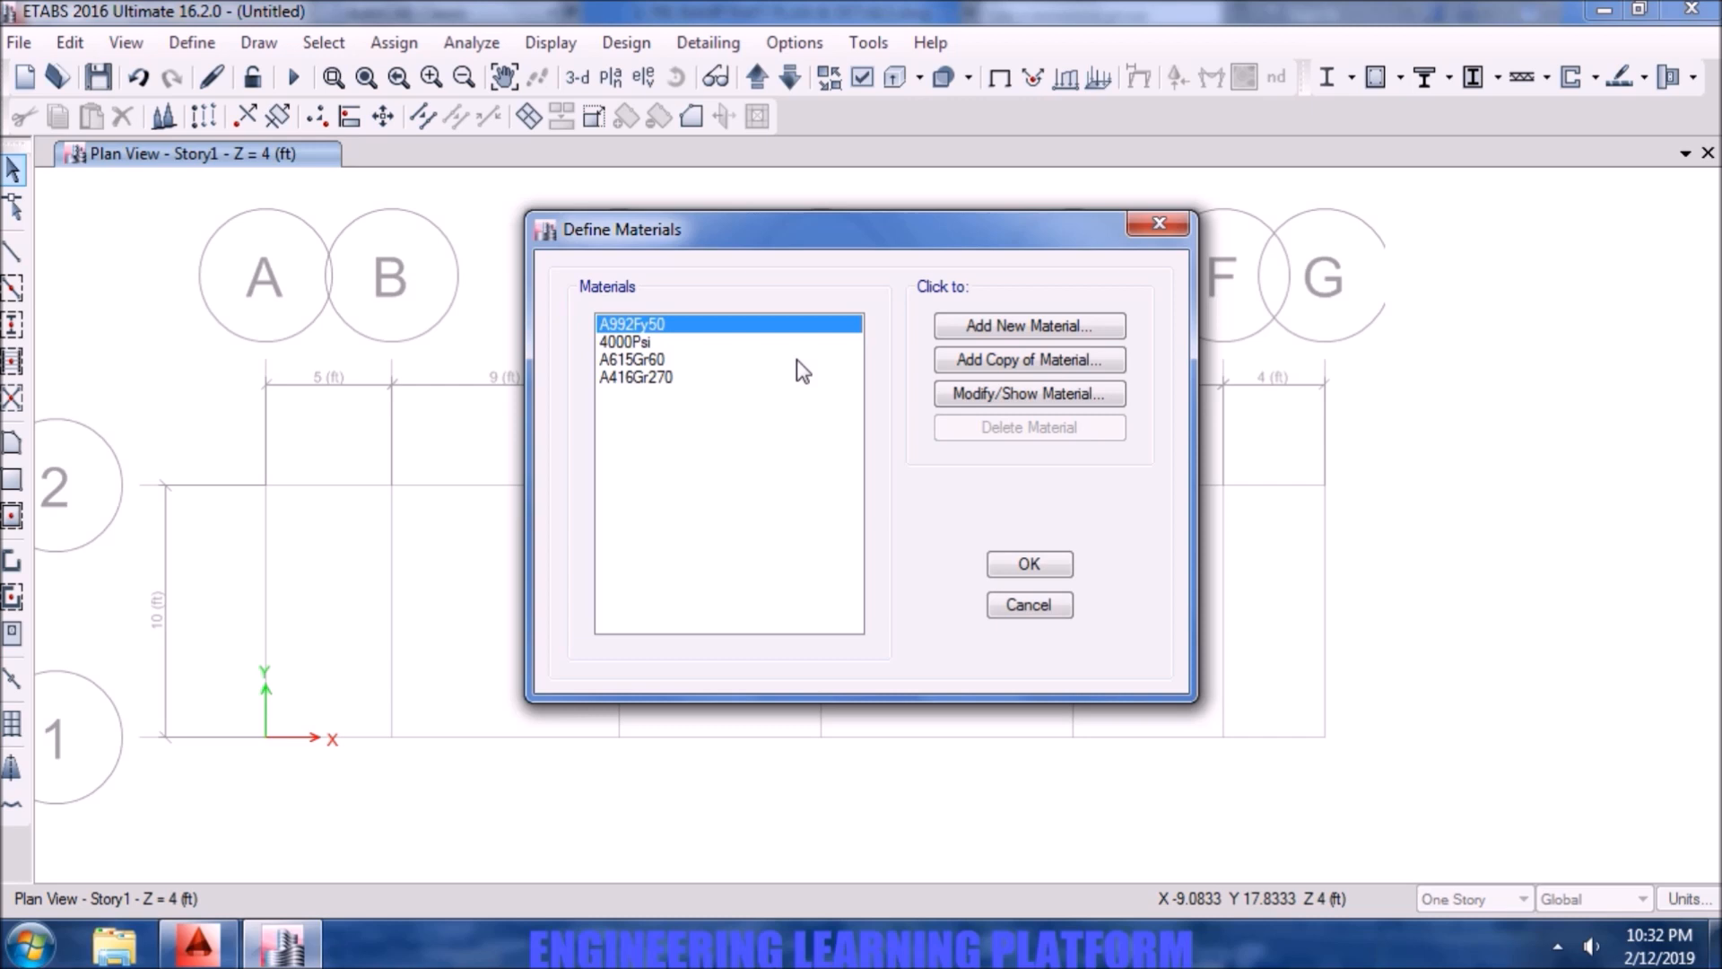
pyautogui.click(987, 323)
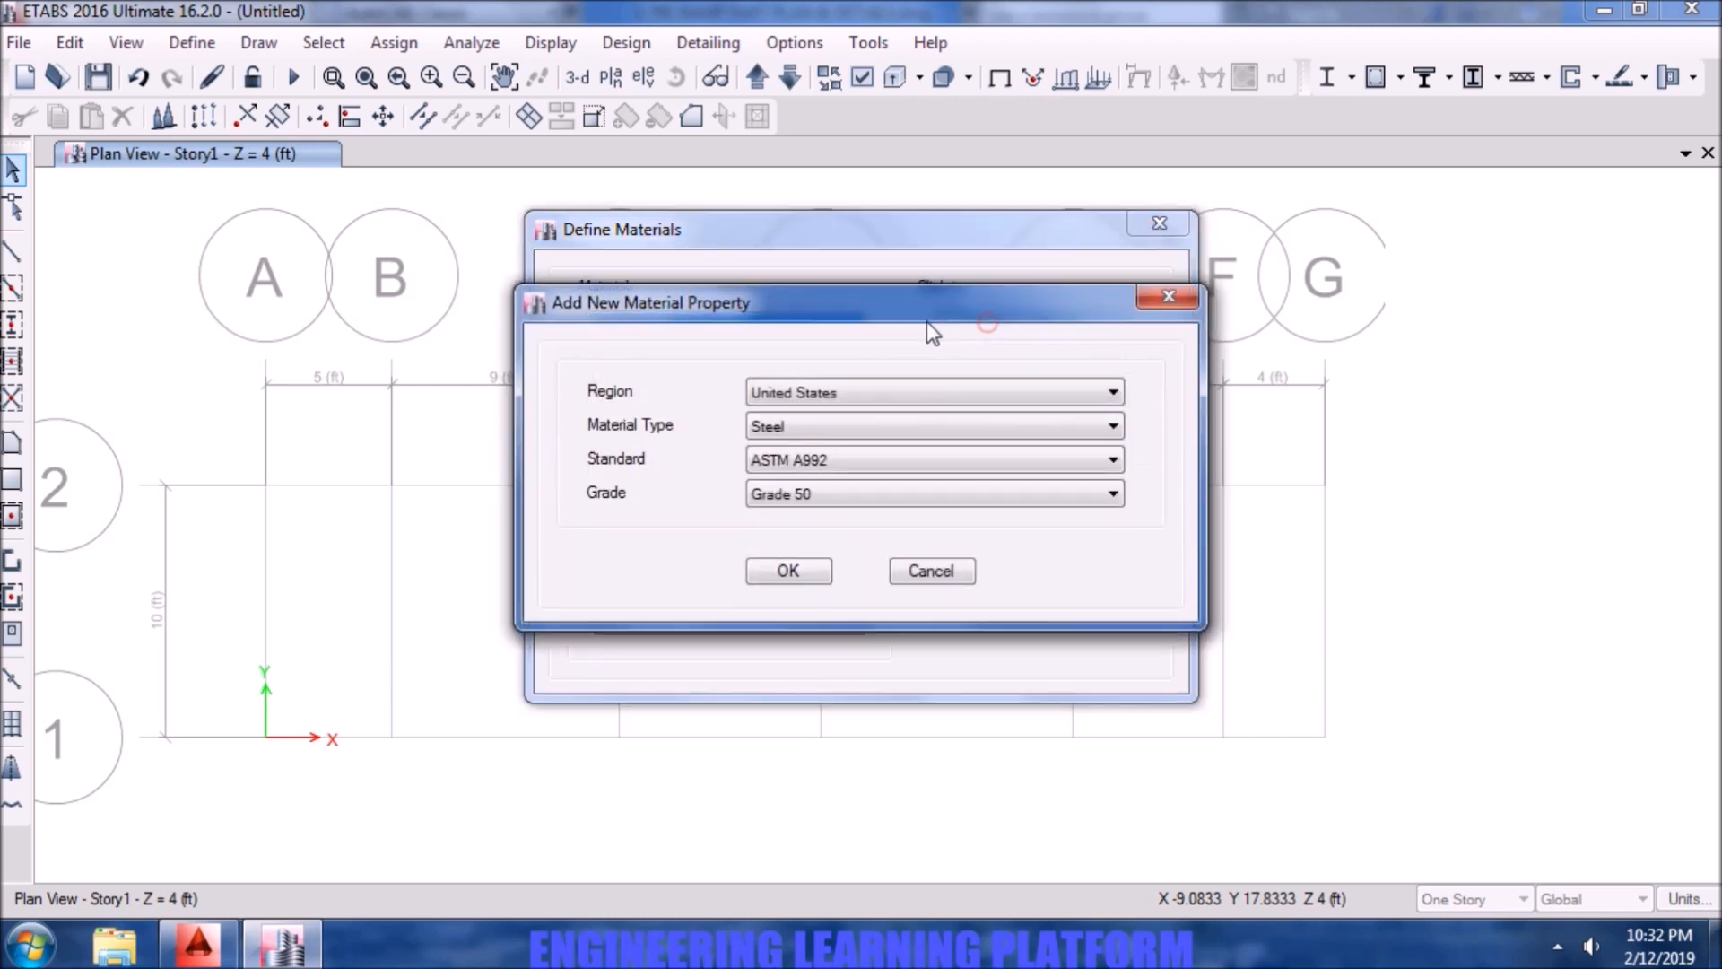
pyautogui.click(834, 426)
pyautogui.click(821, 462)
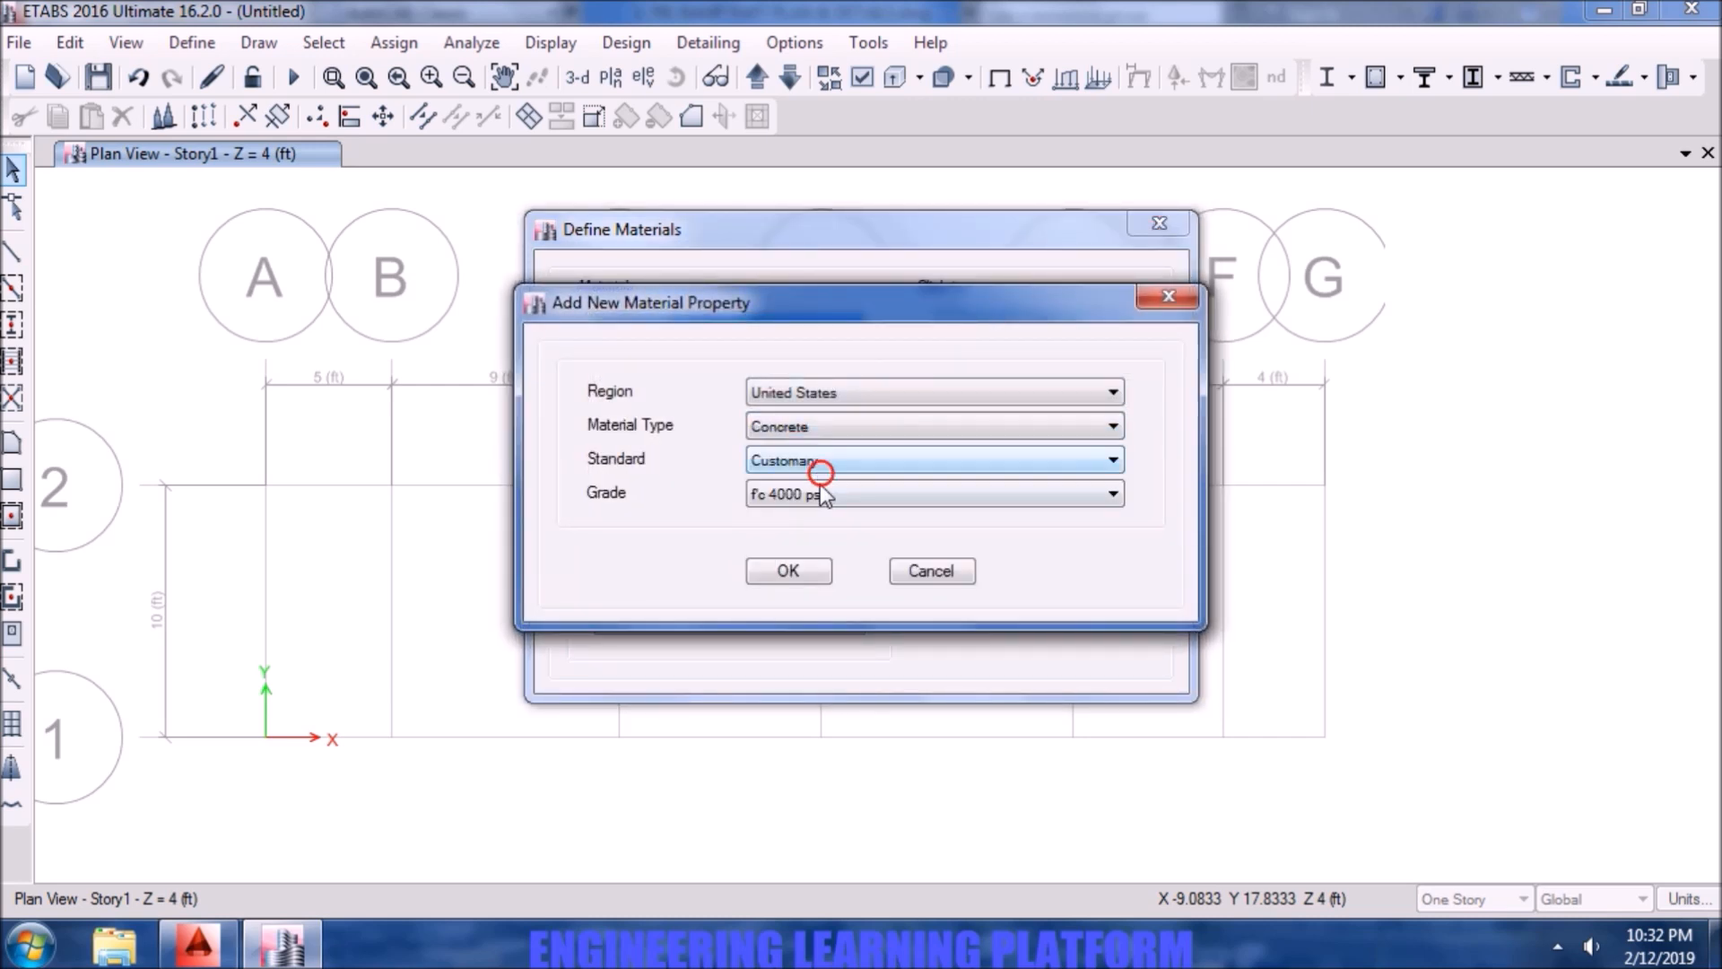
pyautogui.click(824, 496)
pyautogui.click(820, 549)
pyautogui.click(805, 583)
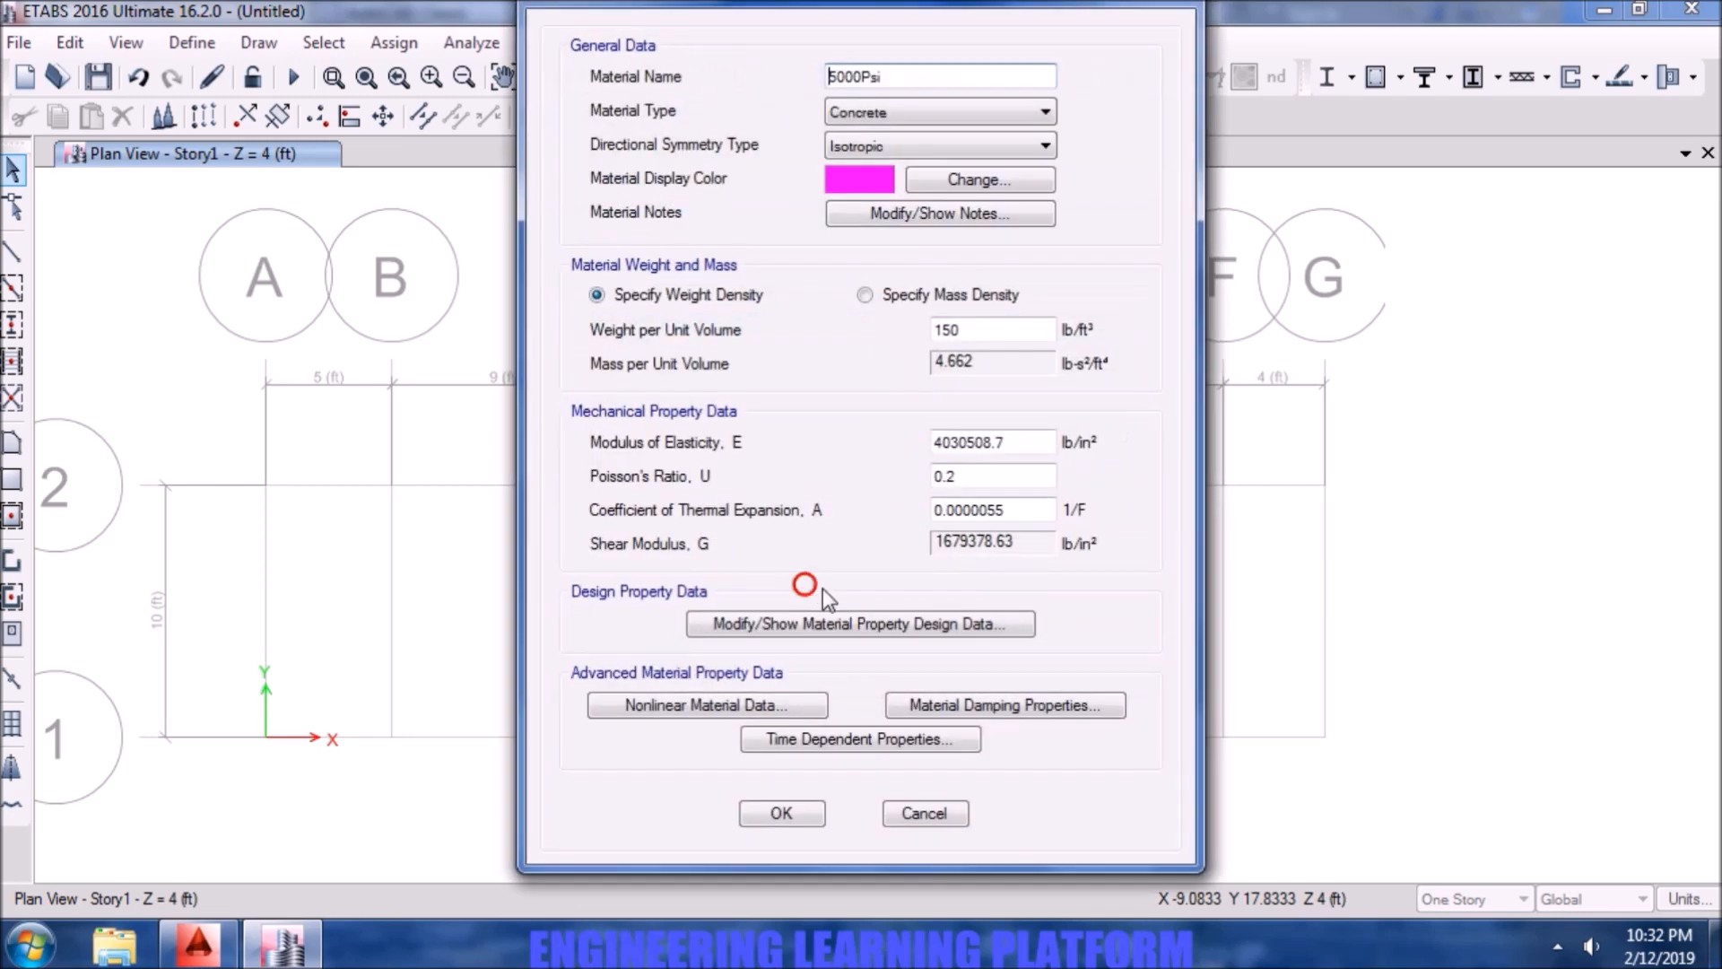
pyautogui.click(793, 811)
# - Define a United States rebar material, ASTM A615 Grade 60, named G60 DEFORMED, and accept the material definitions
pyautogui.click(974, 331)
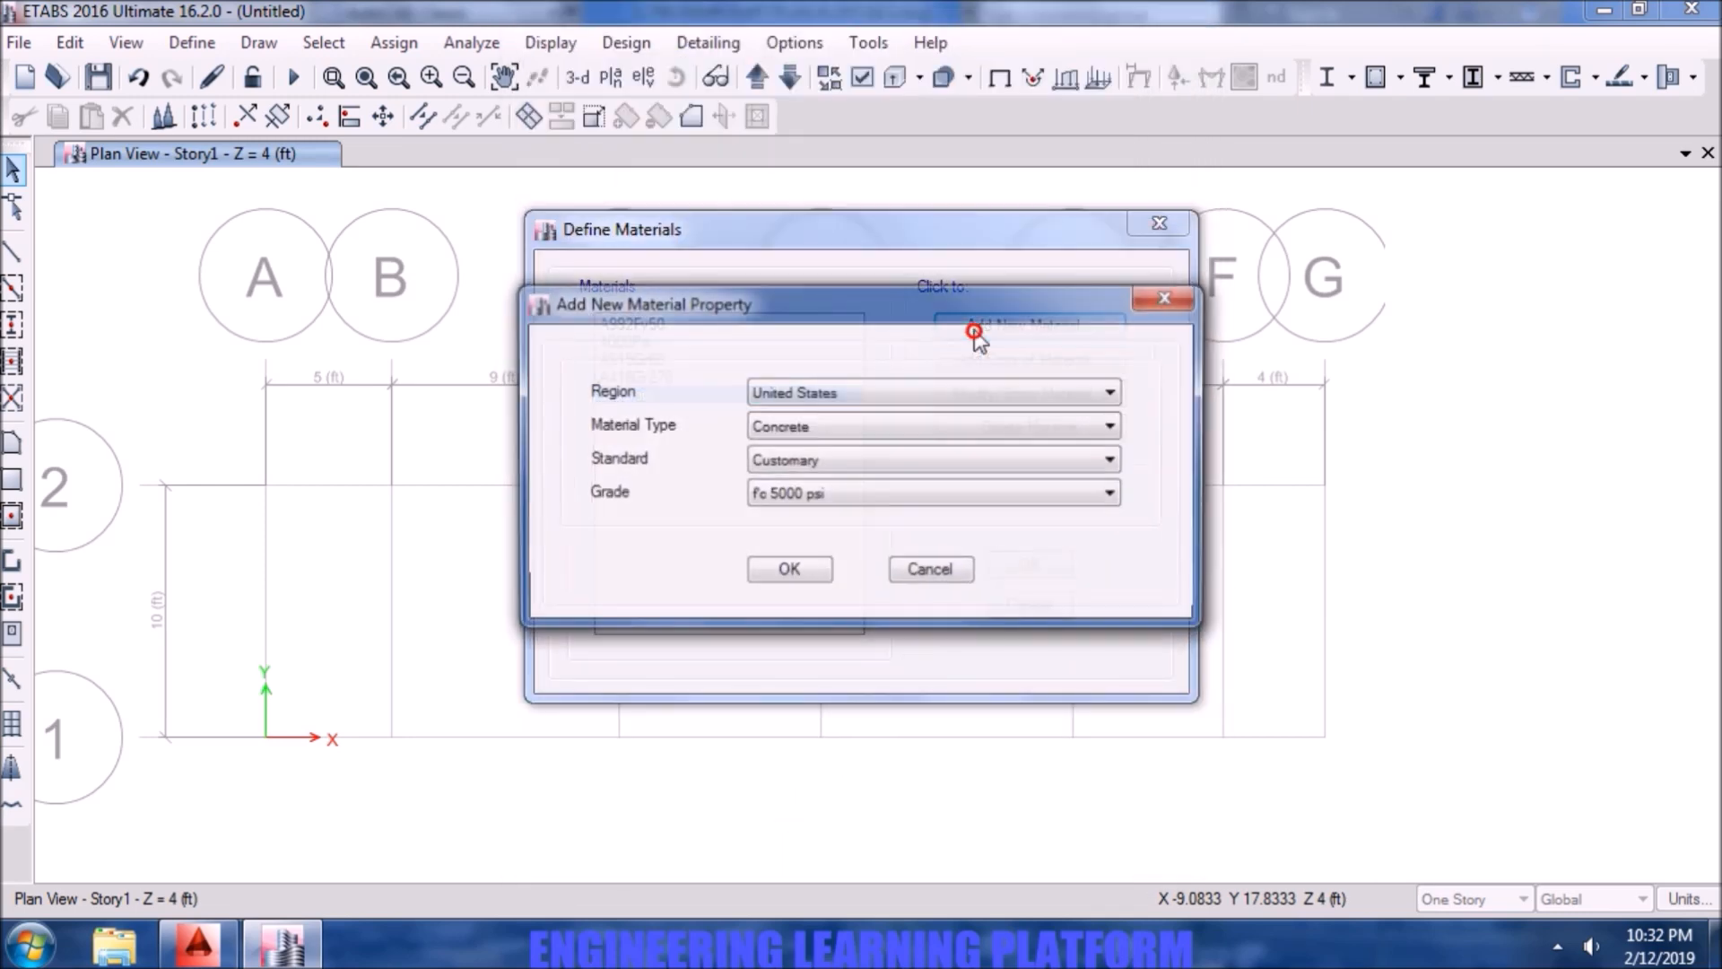
pyautogui.click(858, 428)
pyautogui.click(839, 523)
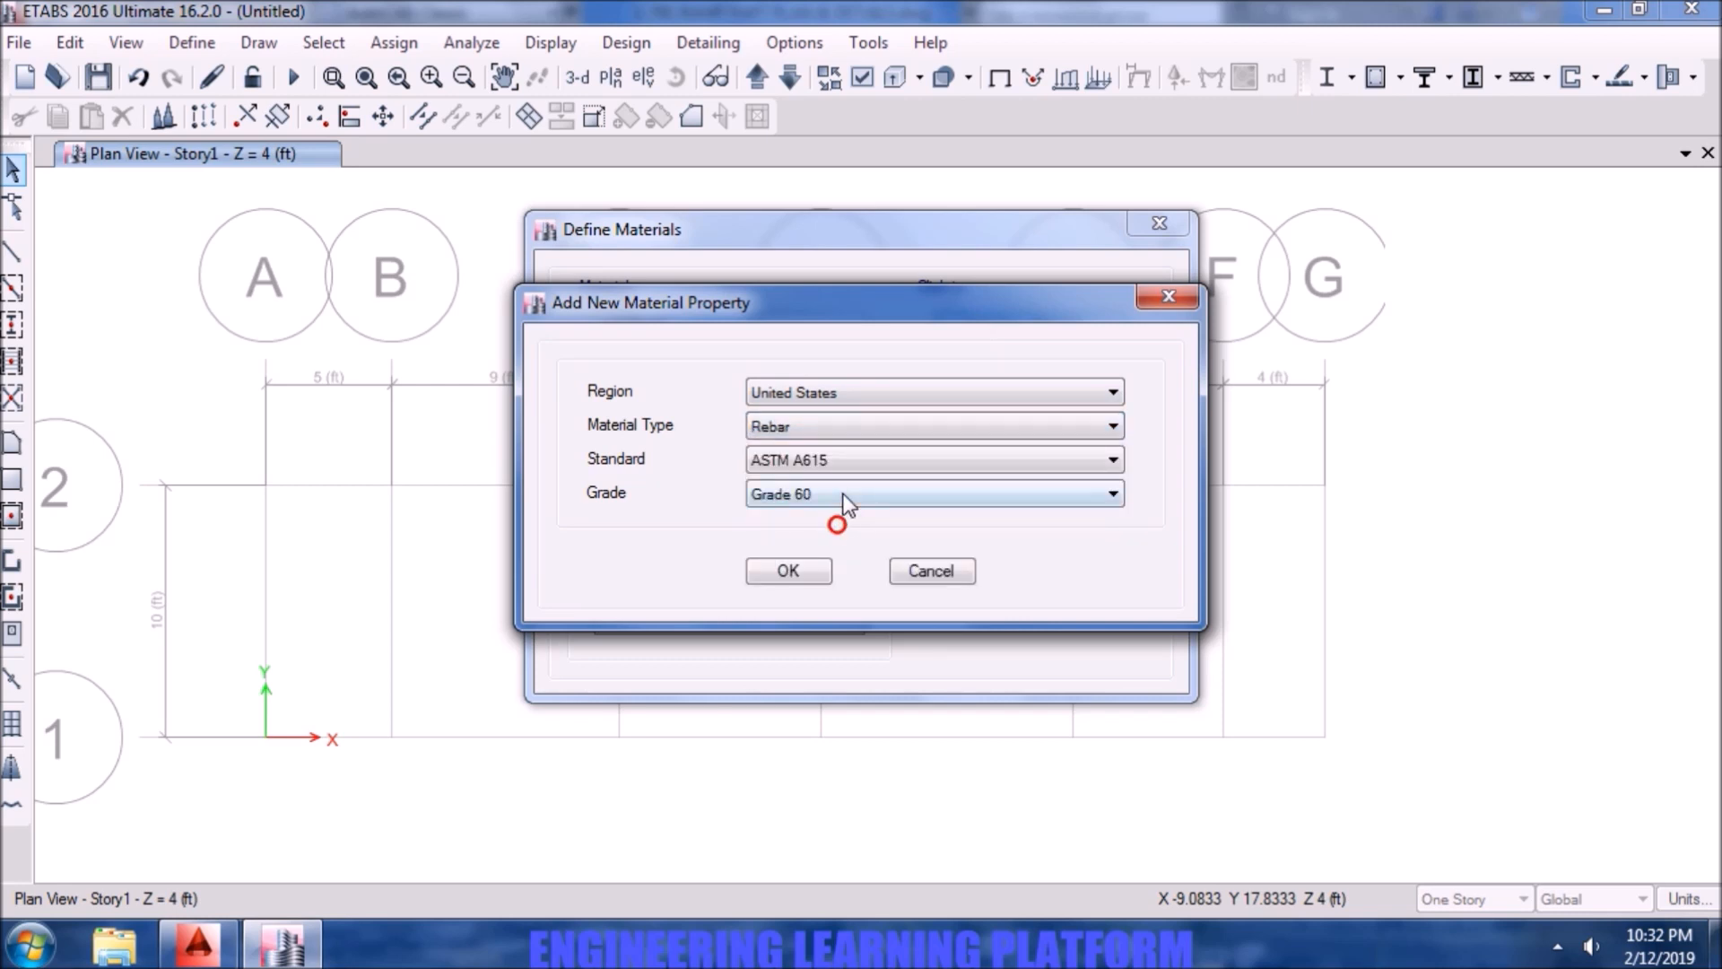
pyautogui.click(816, 571)
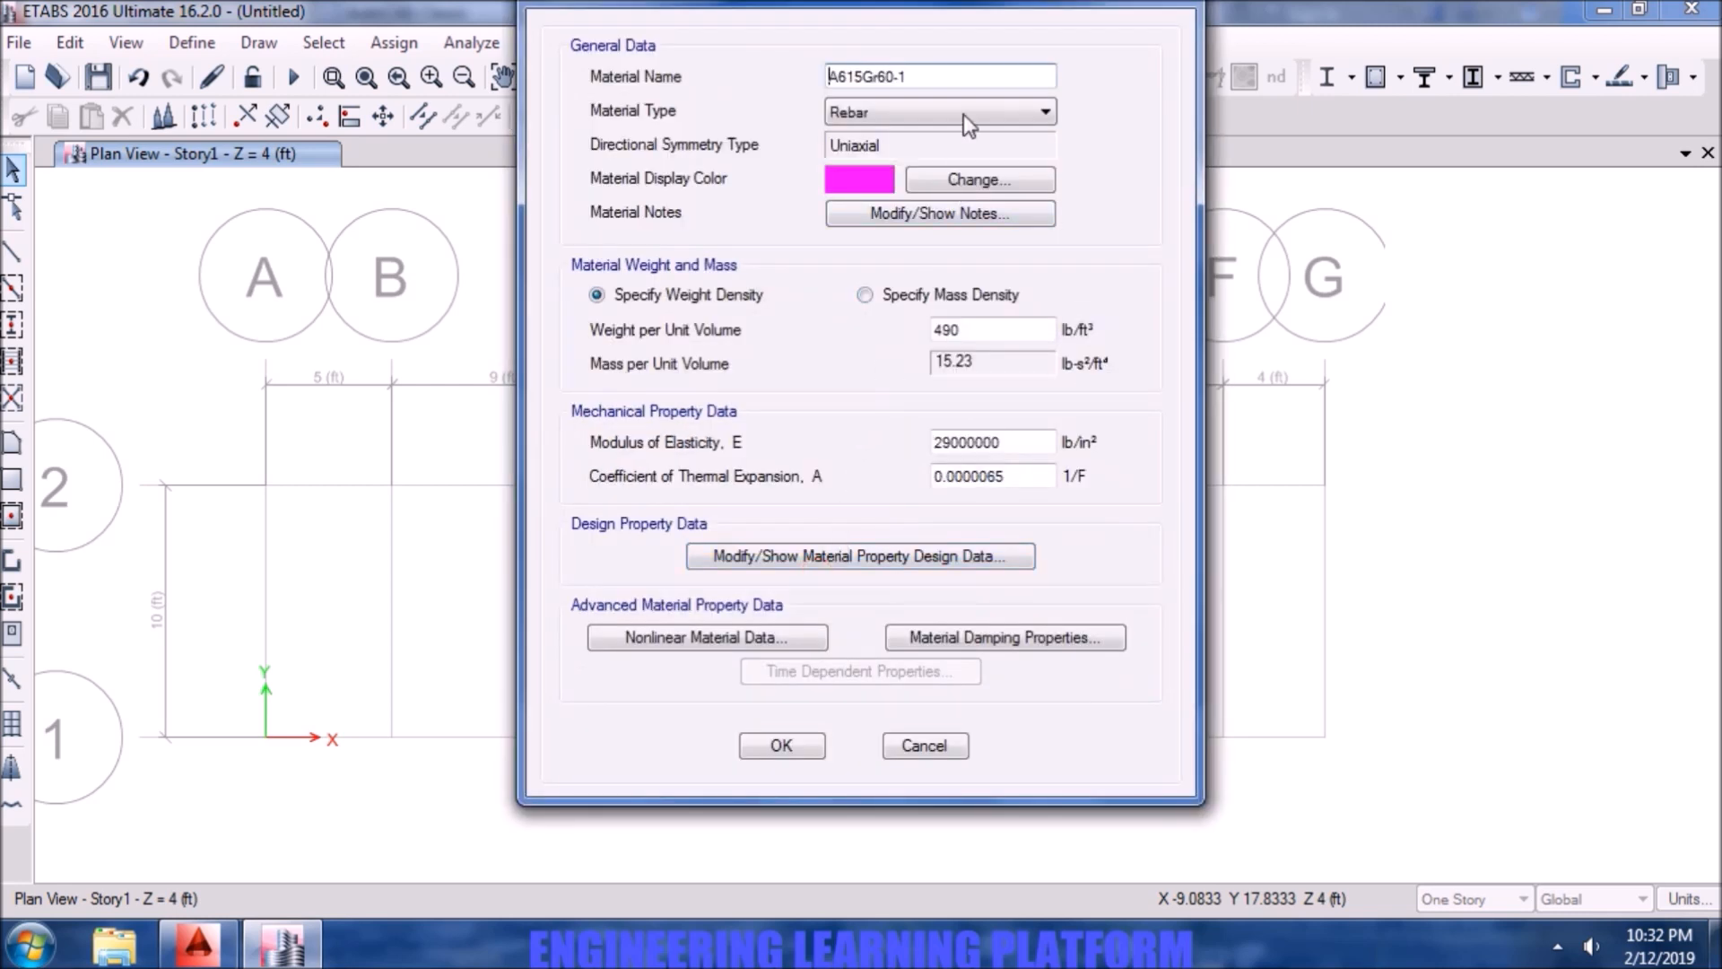
pyautogui.doubleClick(962, 77)
pyautogui.write('G60 DEFORMED')
pyautogui.click(771, 750)
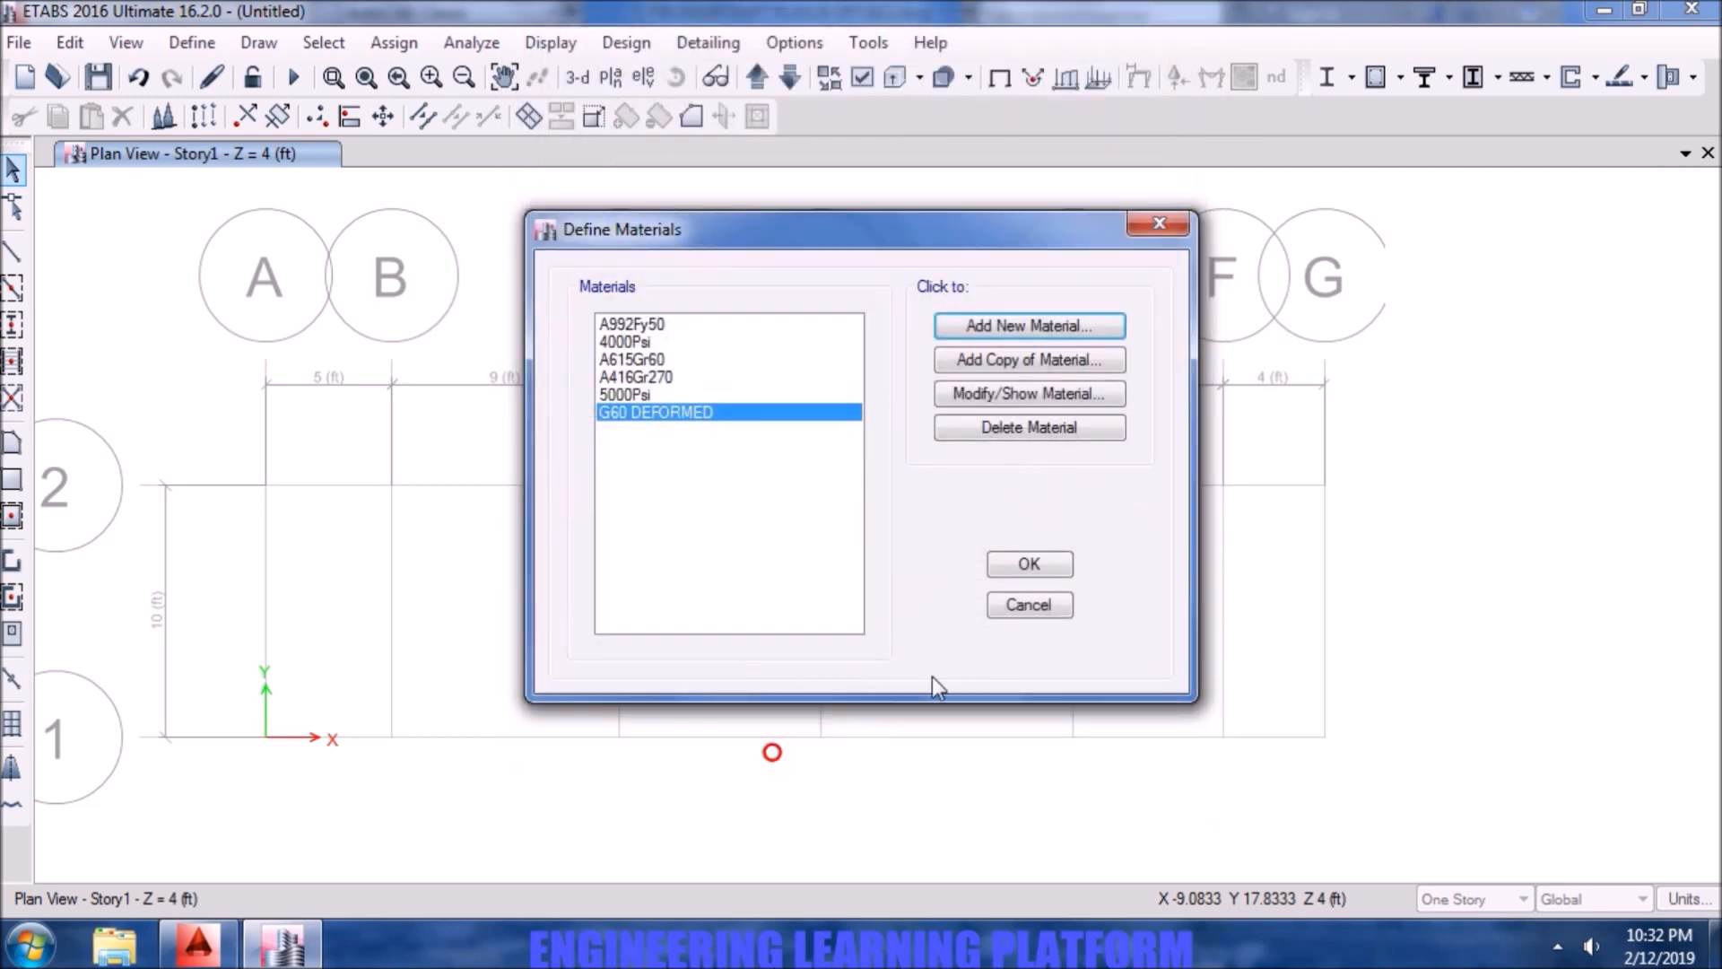
pyautogui.click(1058, 564)
# - Delete the default frame sections in bulk, keeping only W10X12
pyautogui.scroll(1, 687, 524)
pyautogui.moveTo(687, 523); pyautogui.dragTo(771, 518, button='middle')
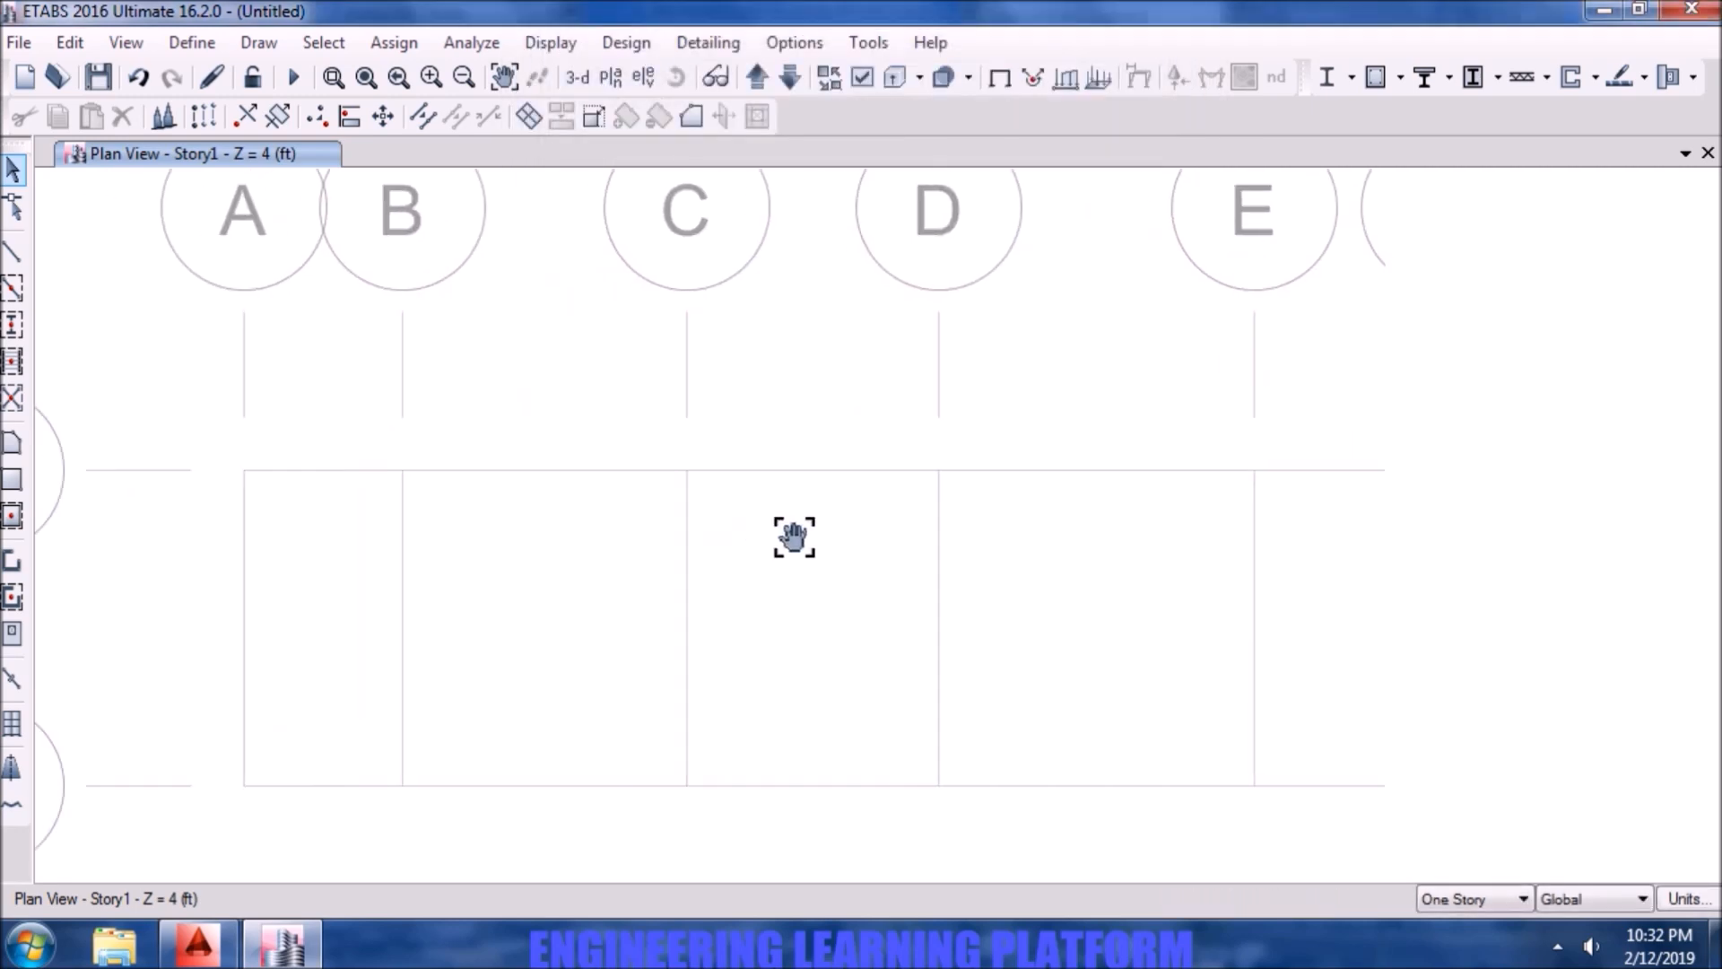
pyautogui.click(170, 42)
pyautogui.moveTo(211, 128)
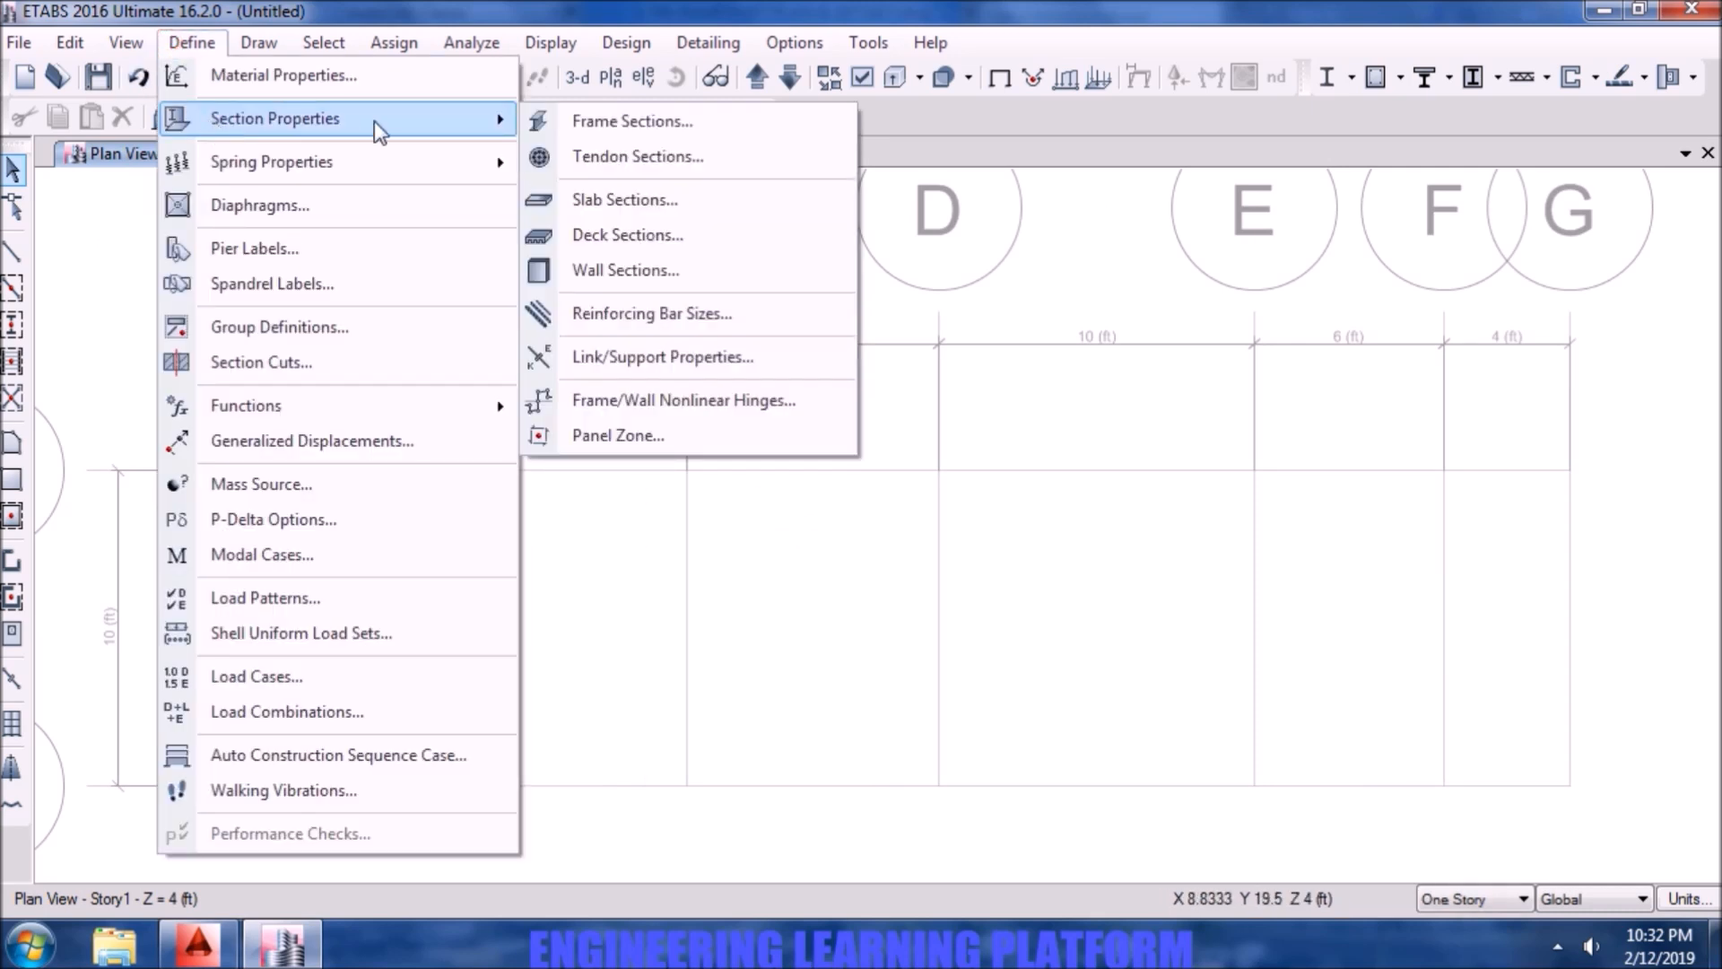
pyautogui.click(606, 127)
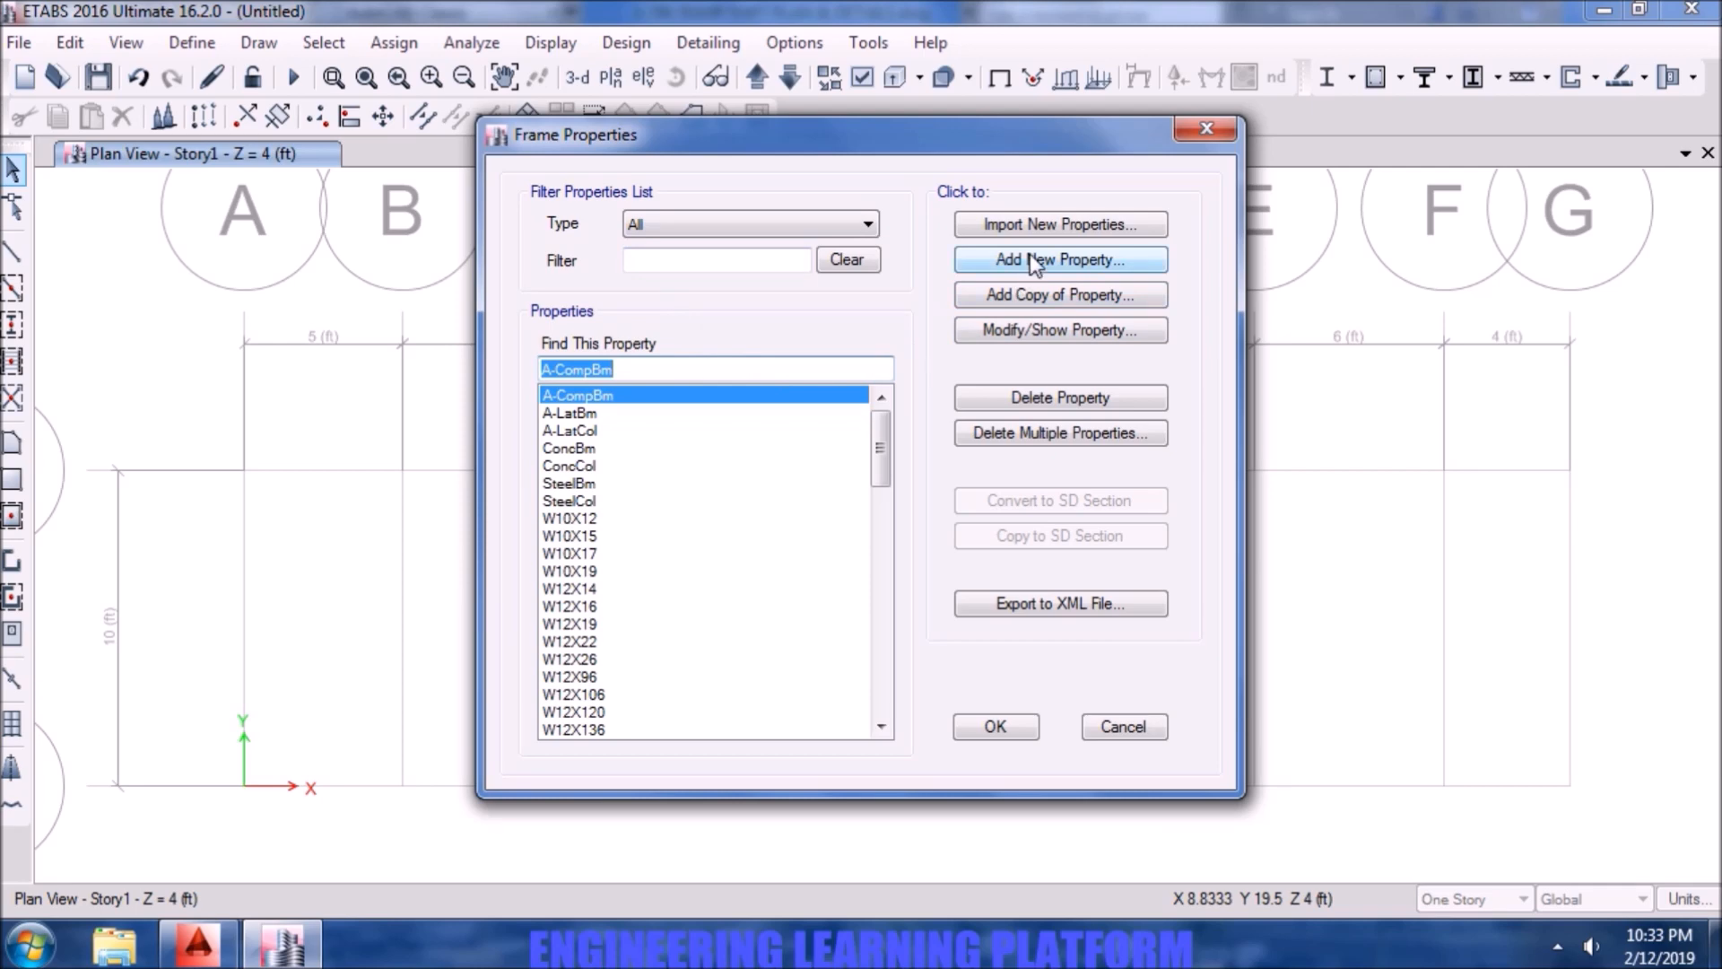
pyautogui.click(1014, 433)
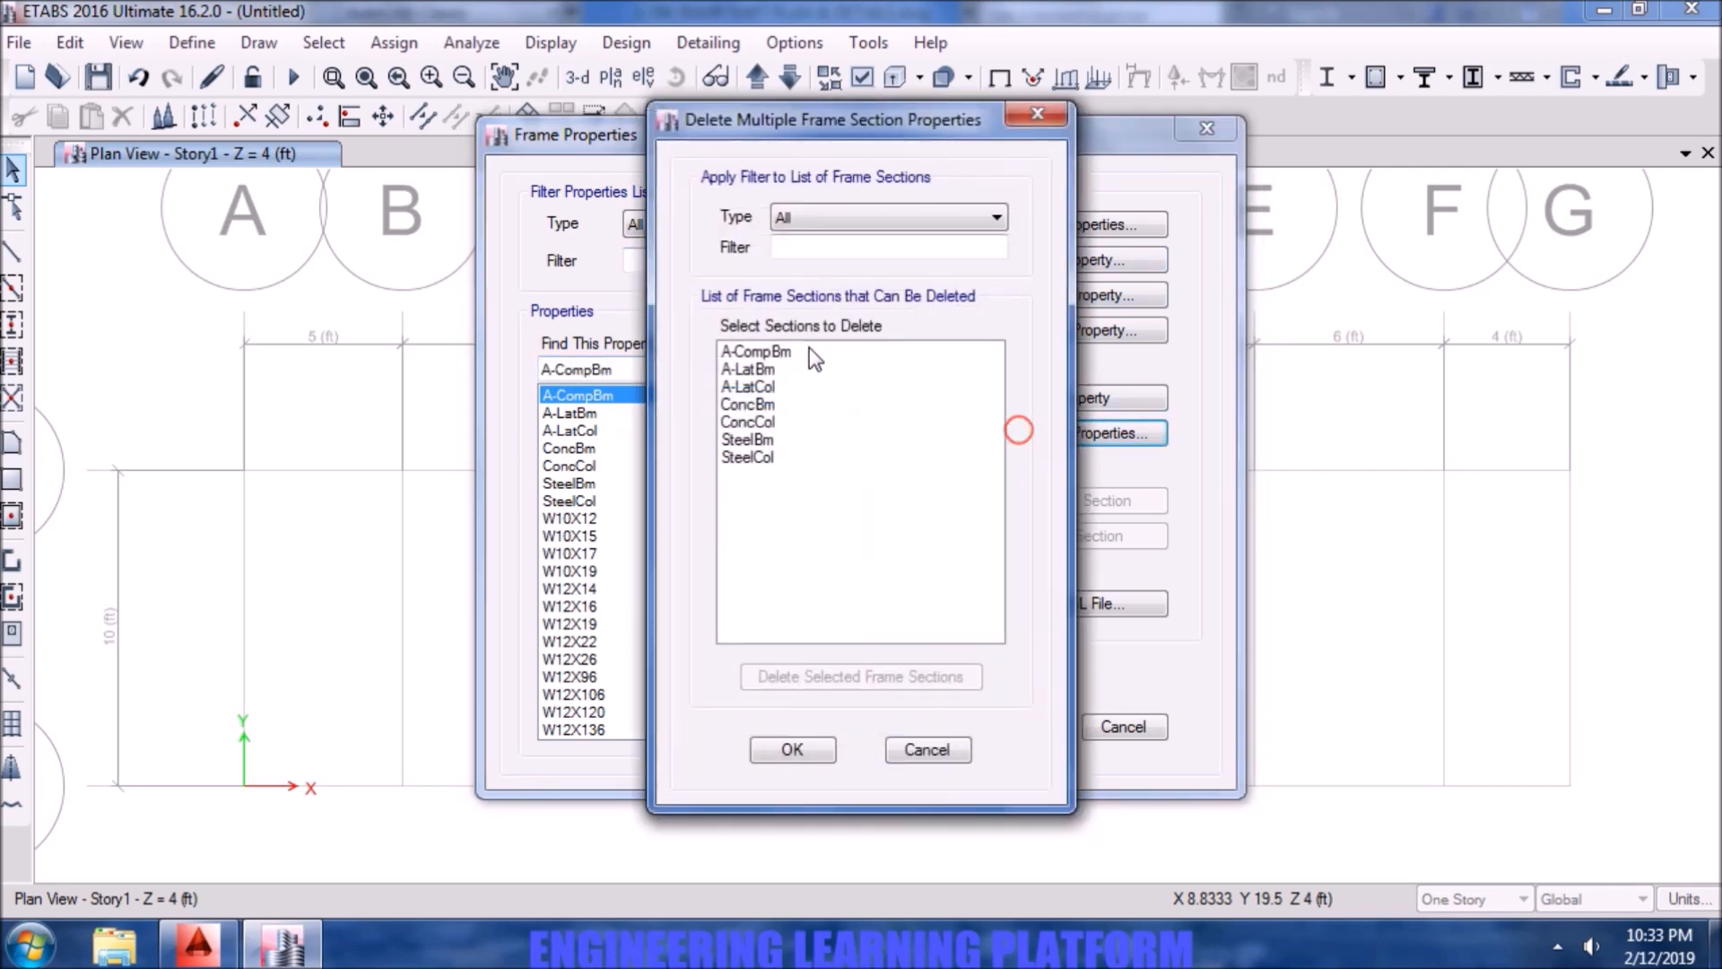
pyautogui.moveTo(814, 360); pyautogui.dragTo(803, 510)
pyautogui.click(832, 682)
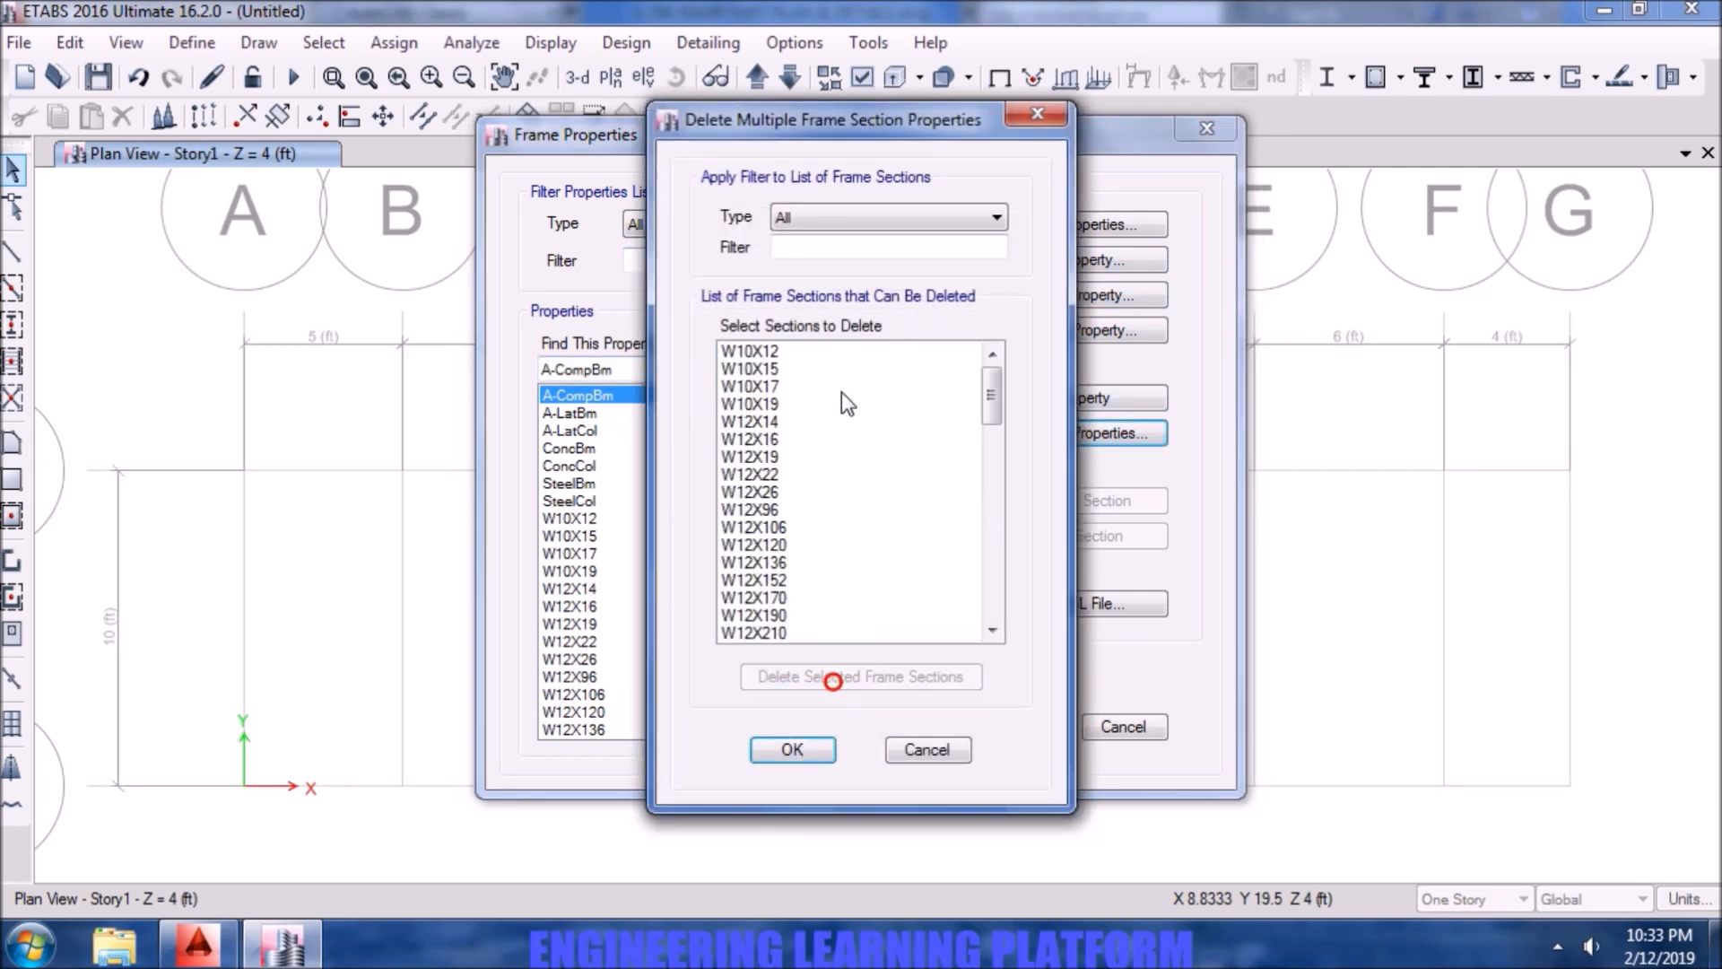
pyautogui.moveTo(818, 351); pyautogui.dragTo(820, 665)
pyautogui.click(848, 683)
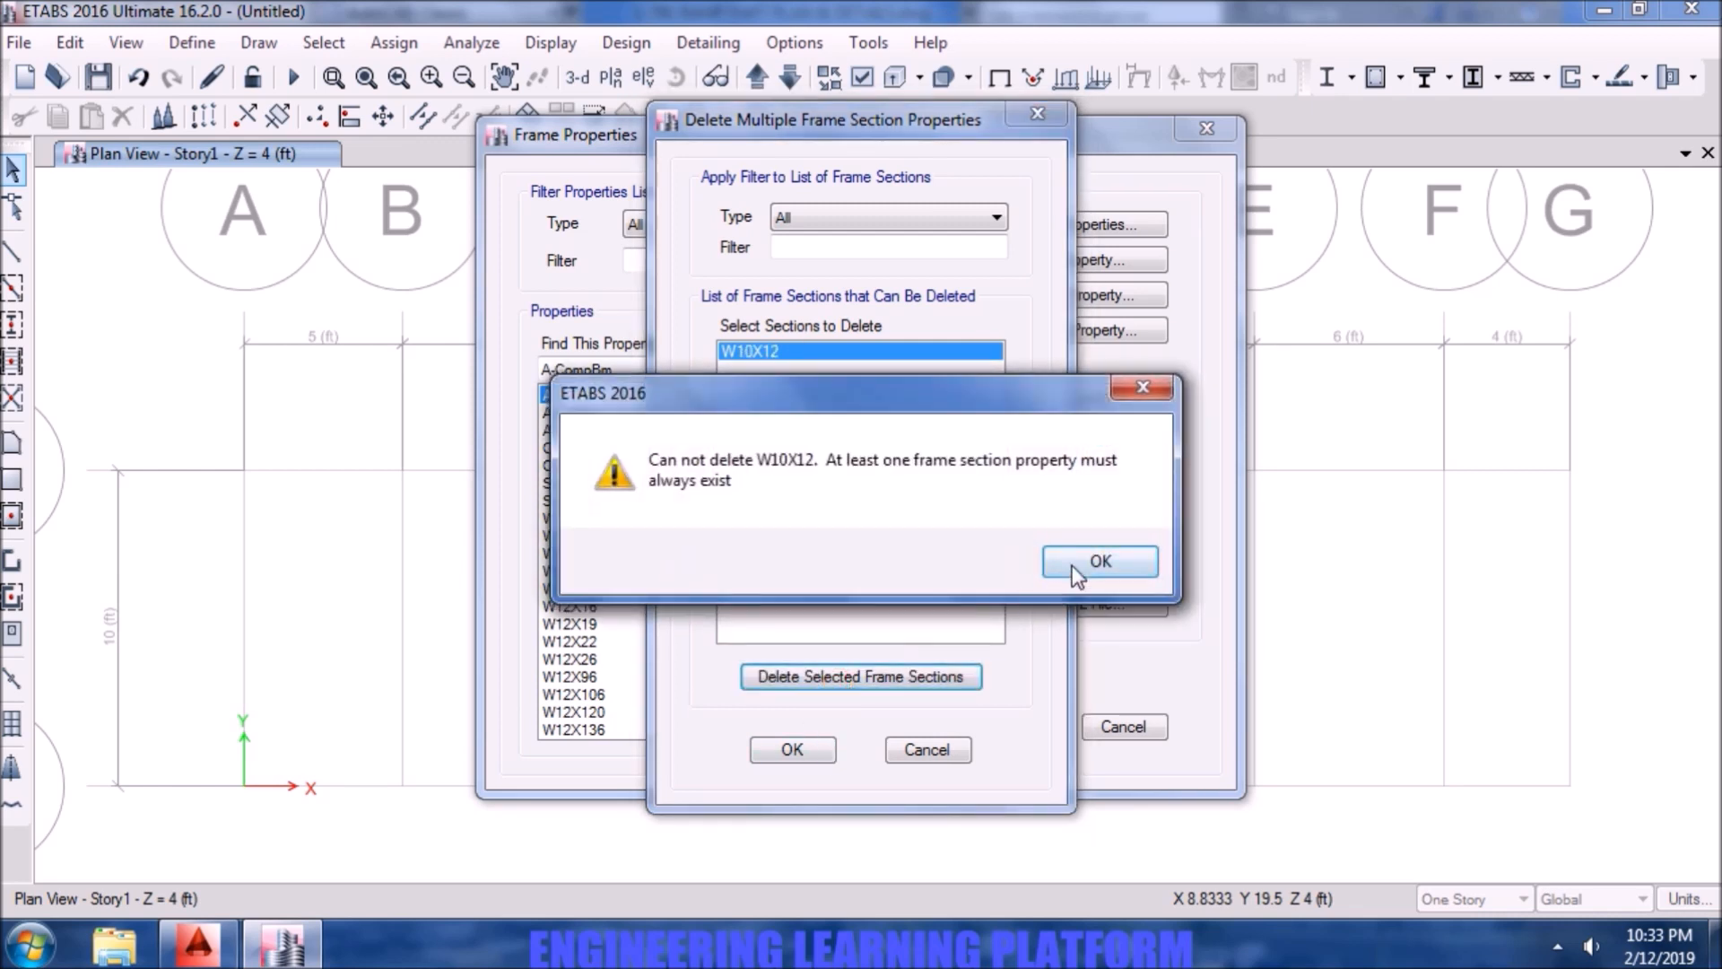
pyautogui.click(1077, 564)
pyautogui.click(793, 750)
# - Add a concrete rectangular frame section named C8X20 with 5000Psi material, 20 in depth and 8 in width
pyautogui.click(1048, 261)
pyautogui.click(440, 408)
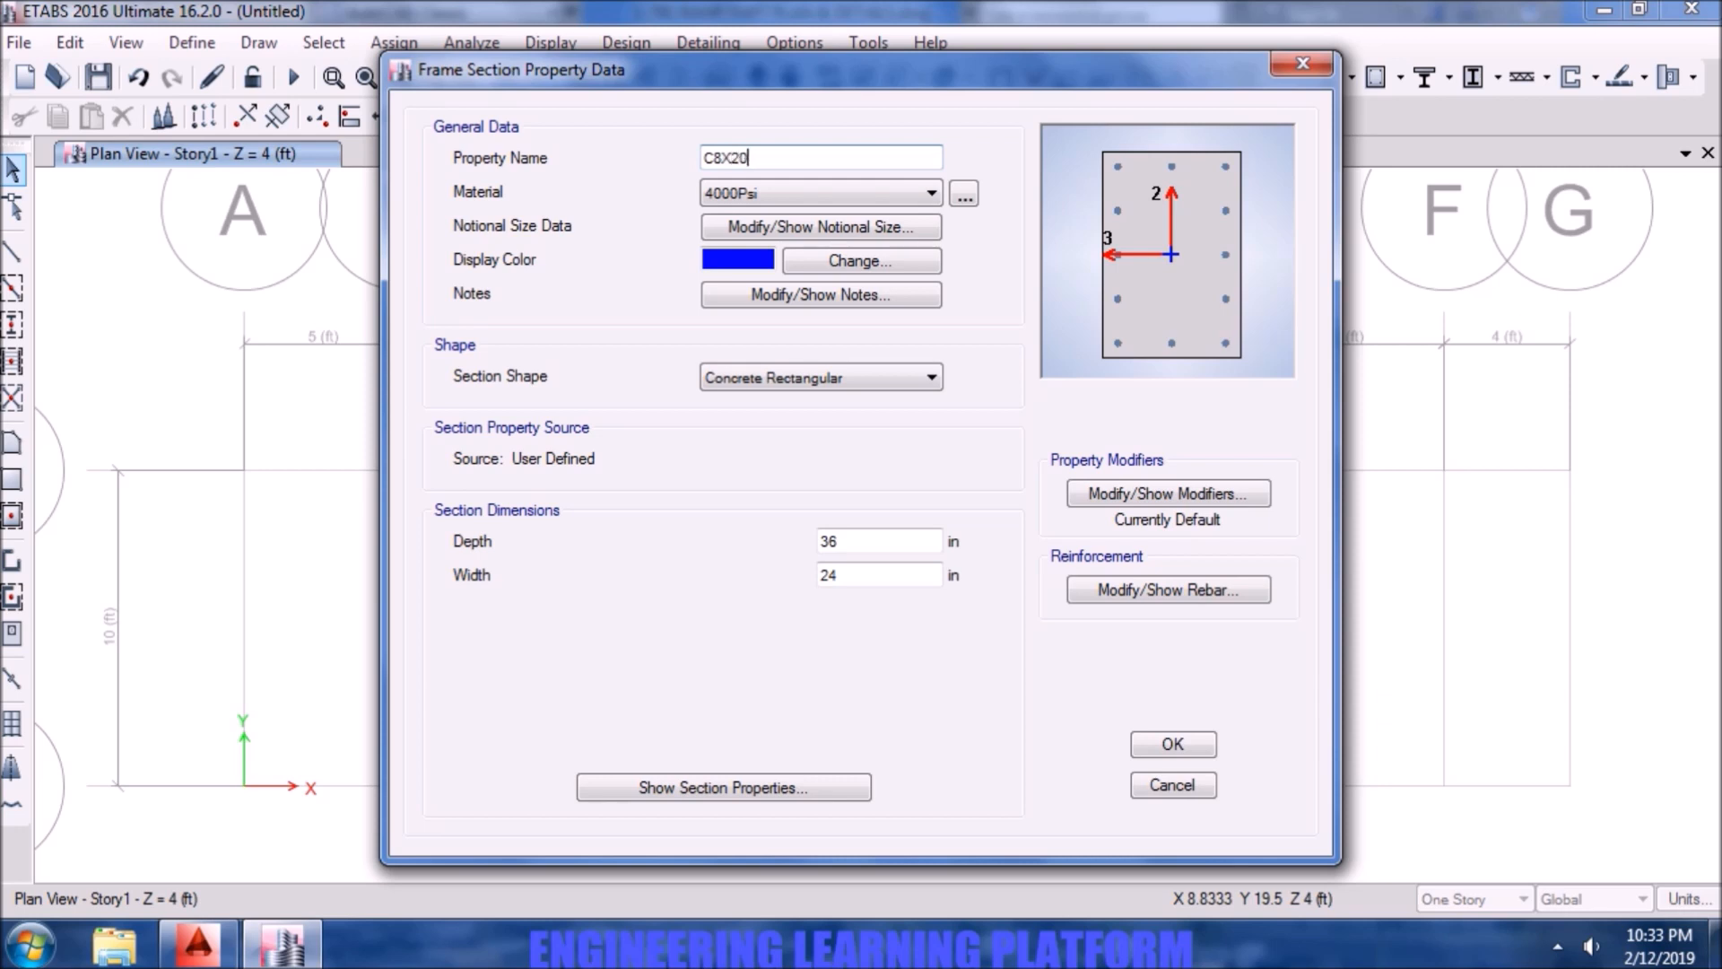
pyautogui.click(862, 194)
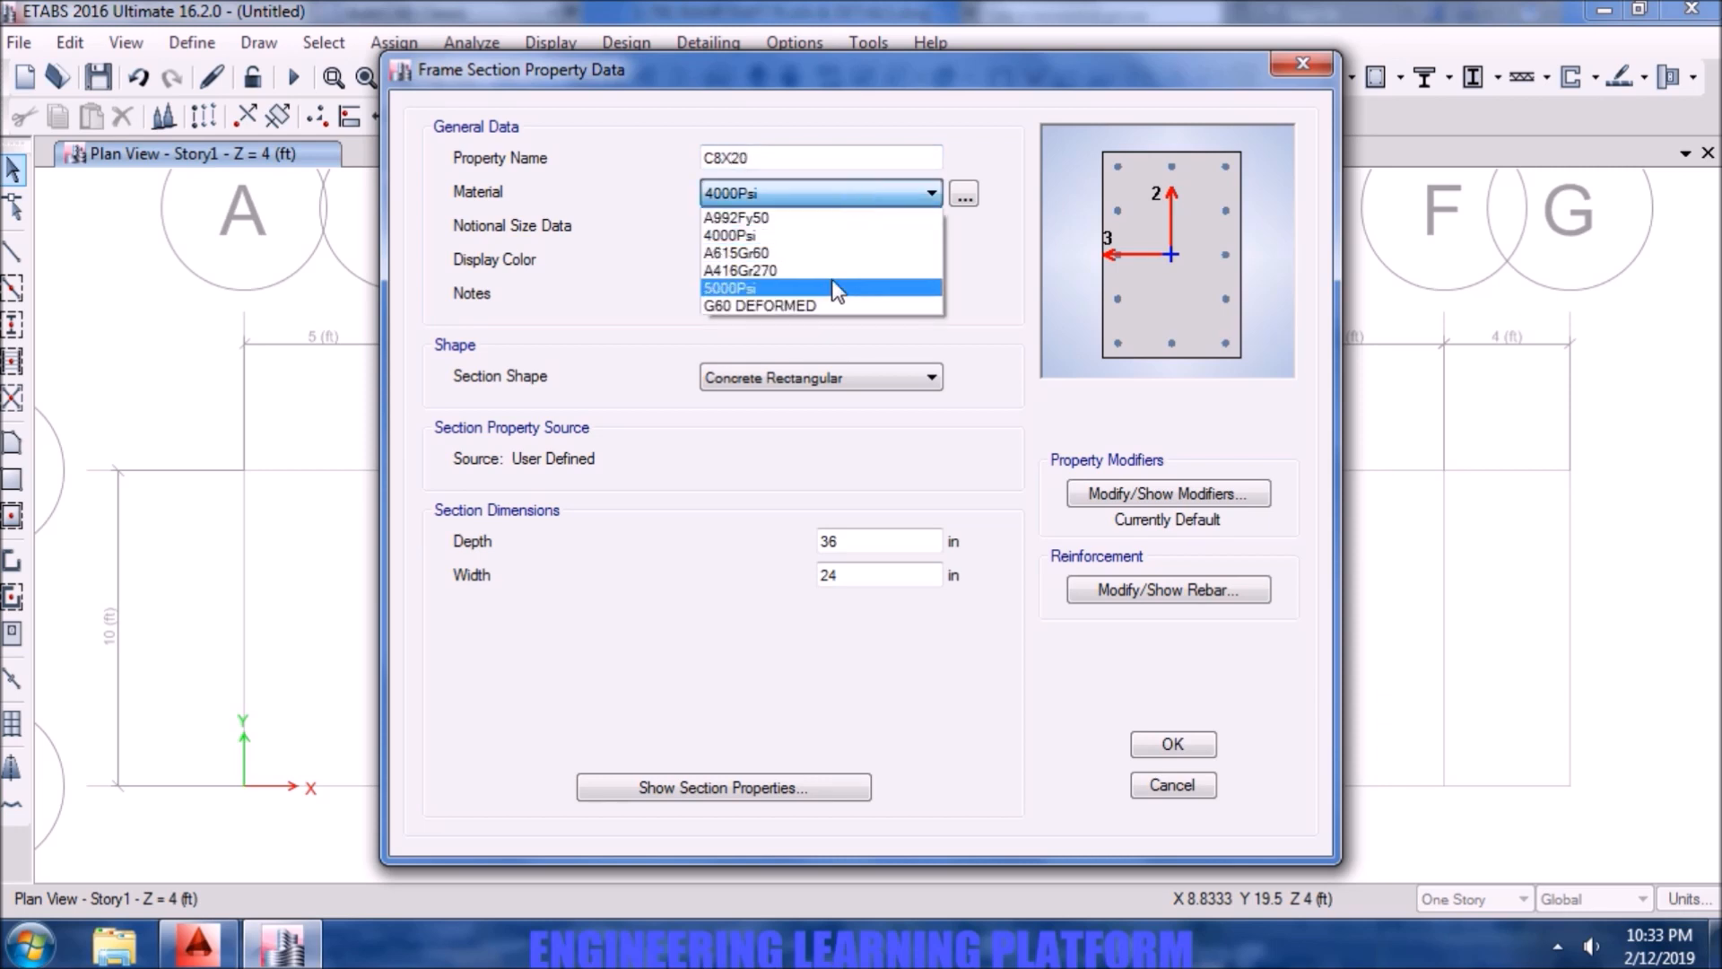
pyautogui.click(834, 283)
pyautogui.moveTo(873, 540); pyautogui.dragTo(818, 536)
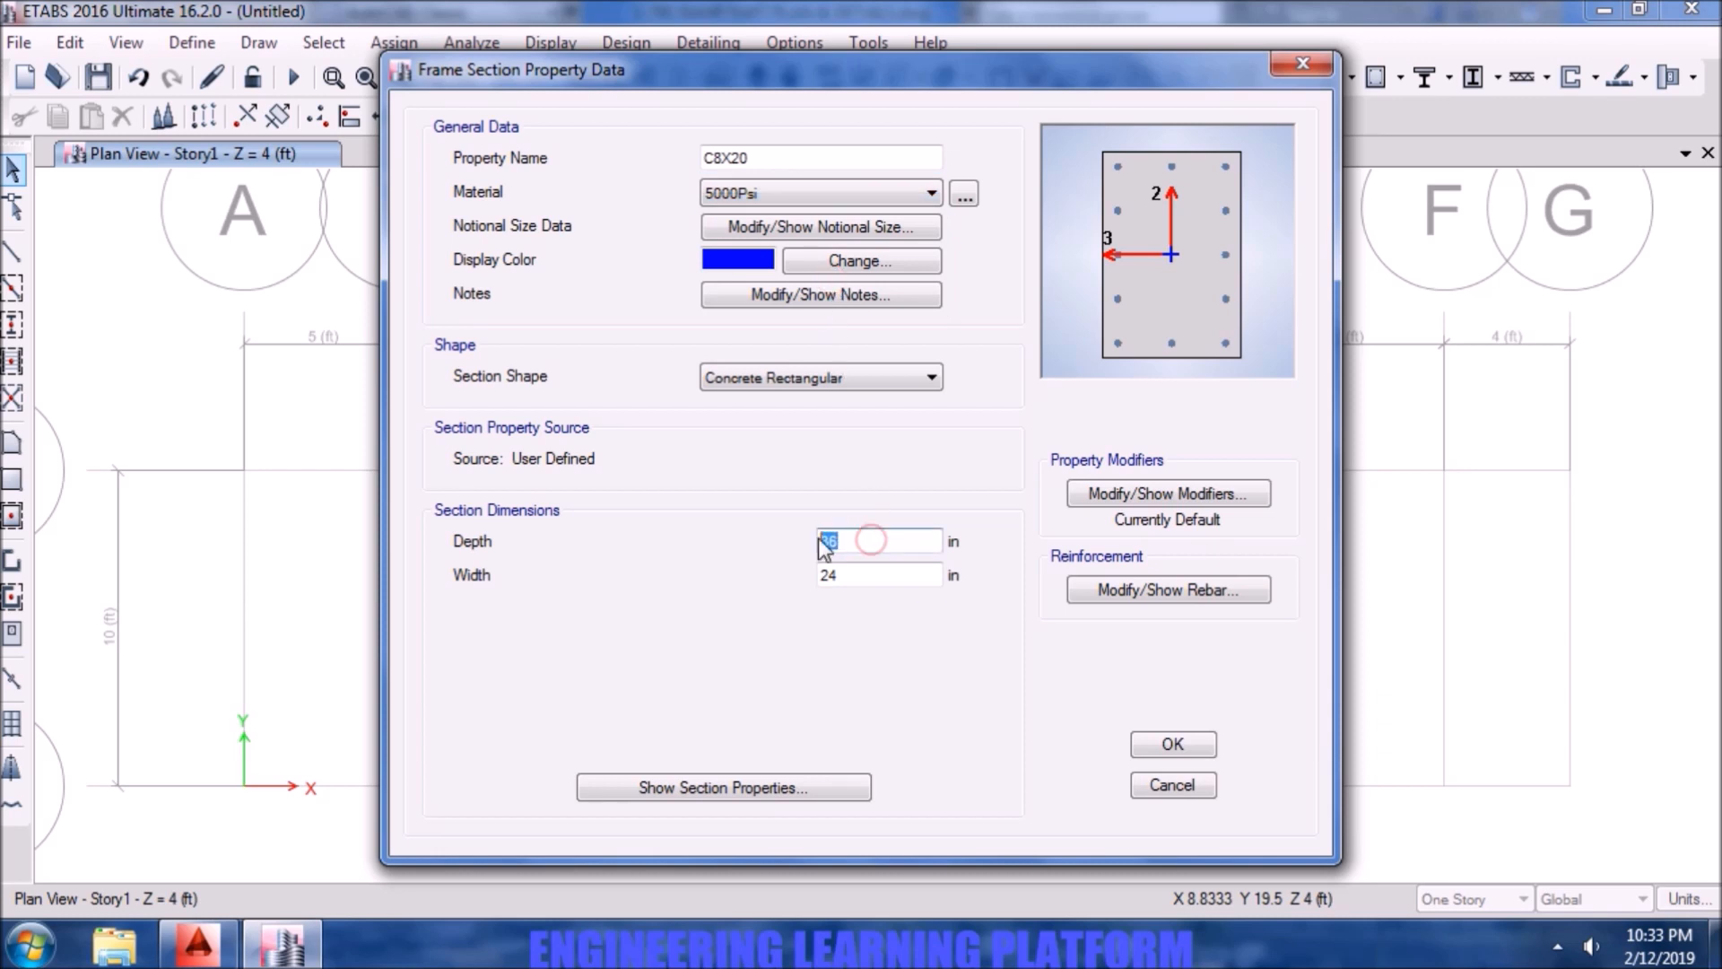
pyautogui.write('20')
pyautogui.moveTo(860, 579); pyautogui.dragTo(795, 580)
pyautogui.write('7')
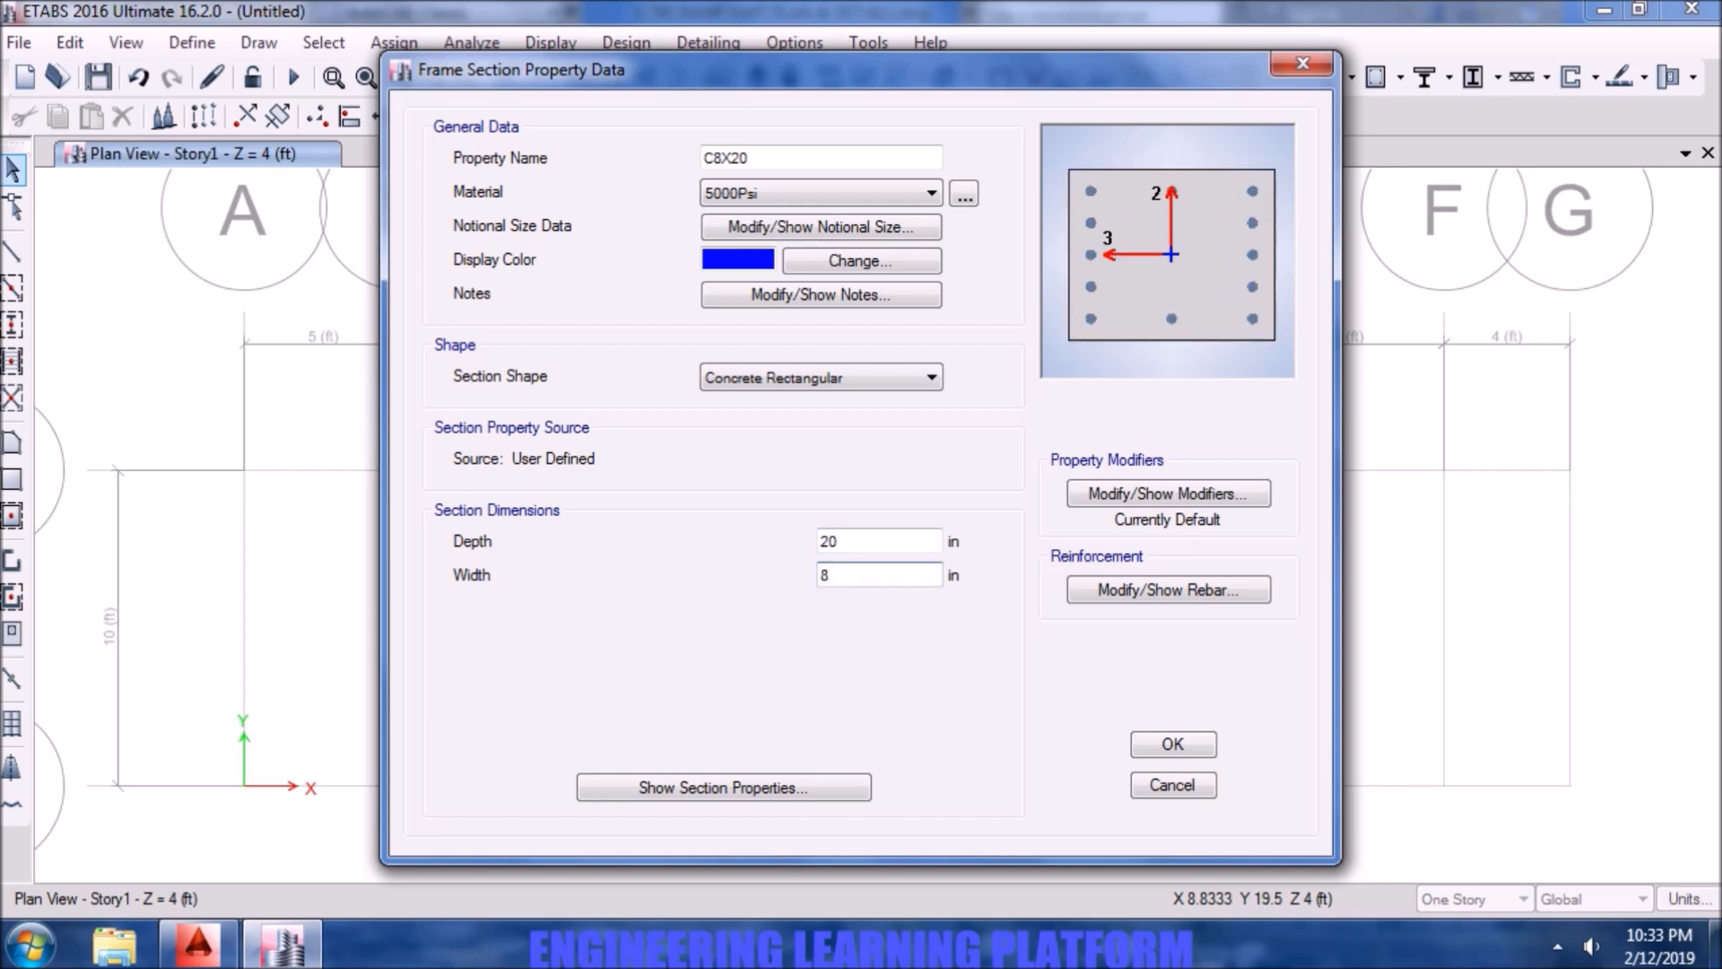
# - Set the C8X20 section's stiffness modifiers for moment of inertia about the 2 and 3 axes to 0.7
pyautogui.click(1159, 489)
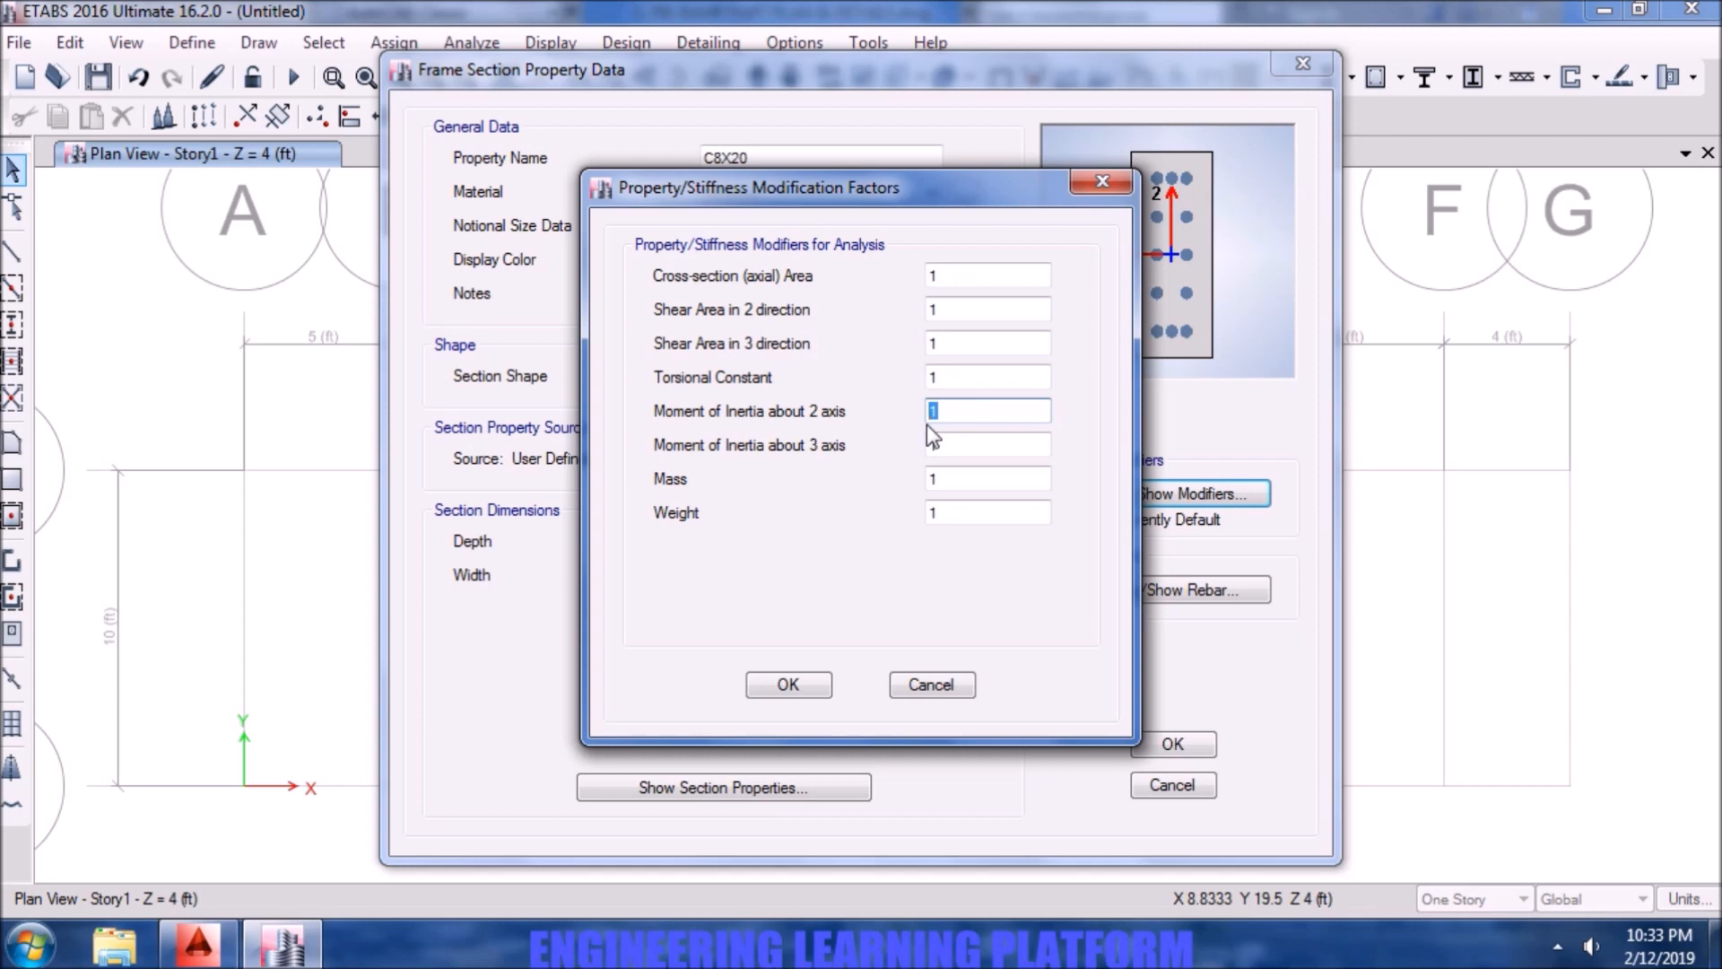
pyautogui.write('7')
pyautogui.doubleClick(956, 445)
pyautogui.write('0.7')
pyautogui.click(789, 686)
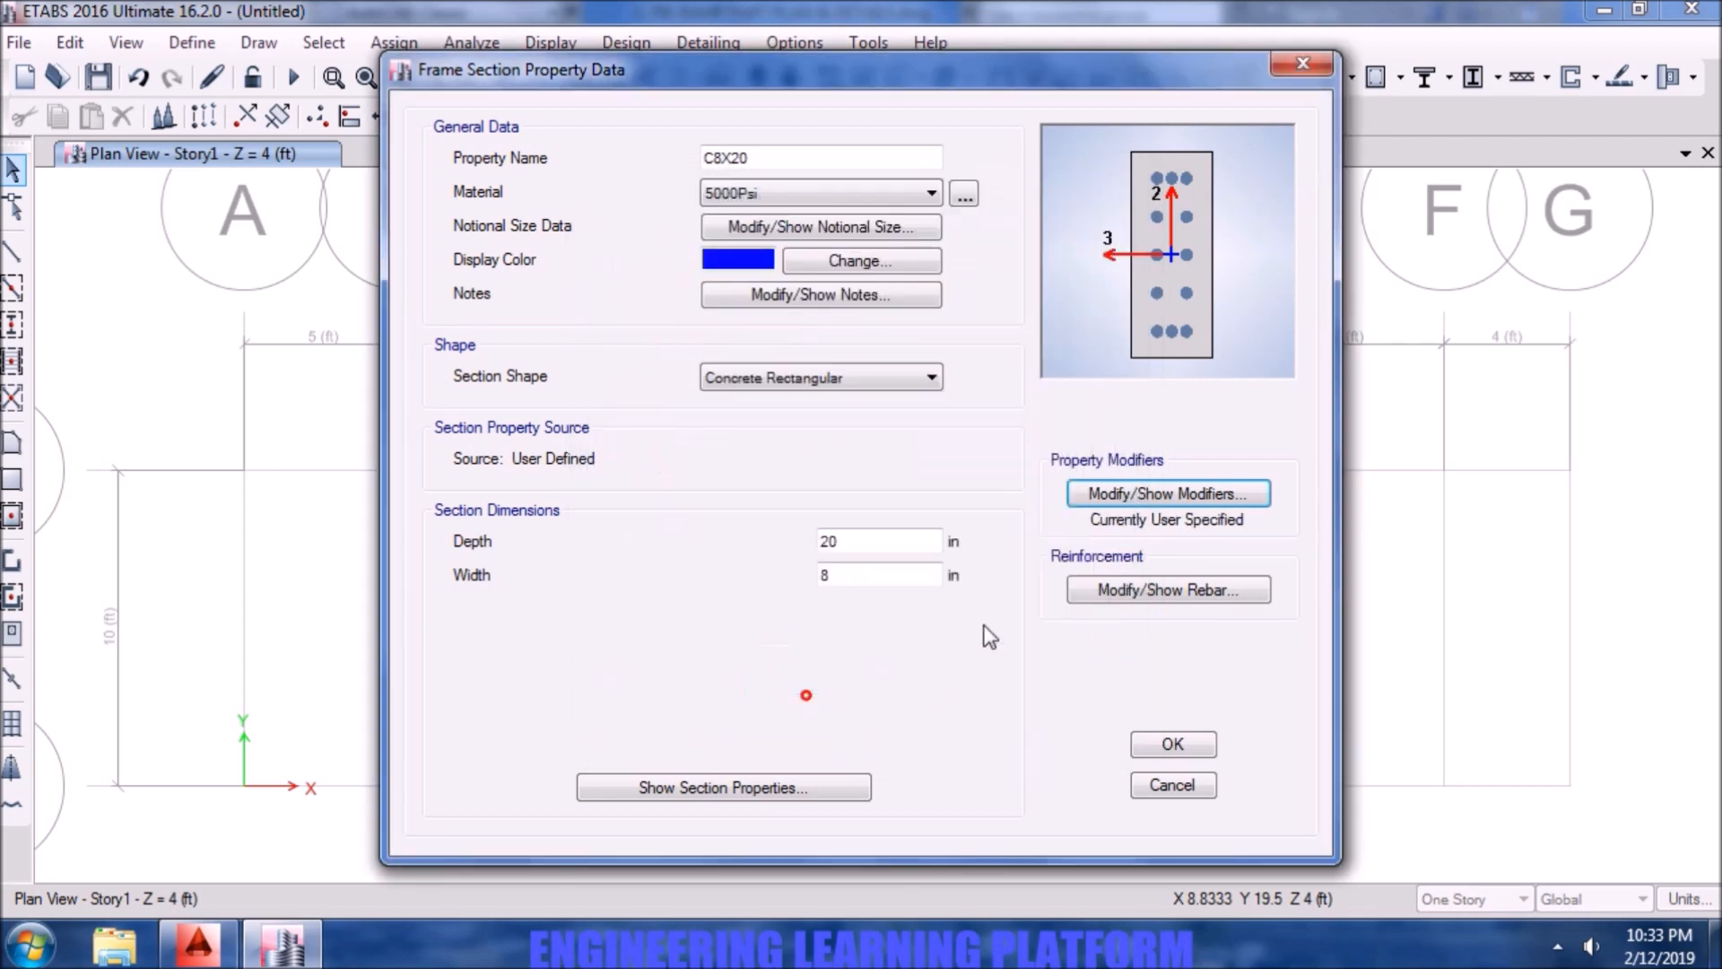
# - Assign G60 DEFORMED to C8X20's longitudinal and confinement bars, with rectangular, tied column reinforcement to be designed, and save the section
pyautogui.click(1152, 583)
pyautogui.click(1009, 166)
pyautogui.click(1023, 202)
pyautogui.click(1015, 193)
pyautogui.click(1025, 236)
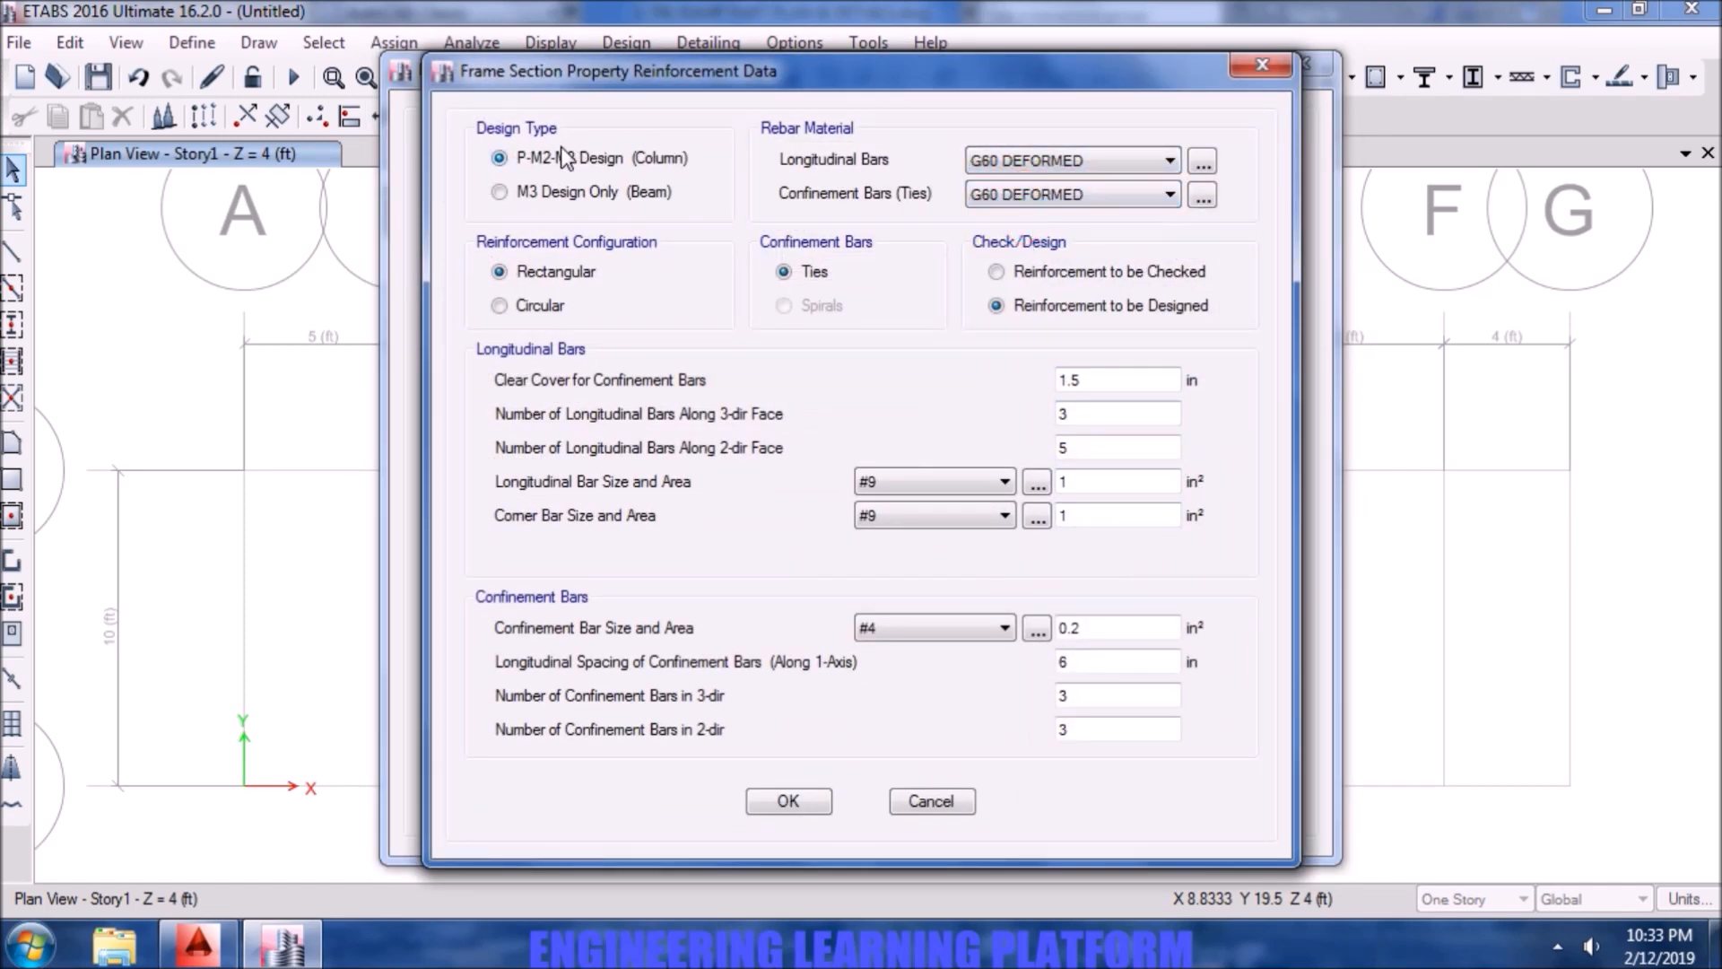
pyautogui.click(551, 277)
pyautogui.click(813, 276)
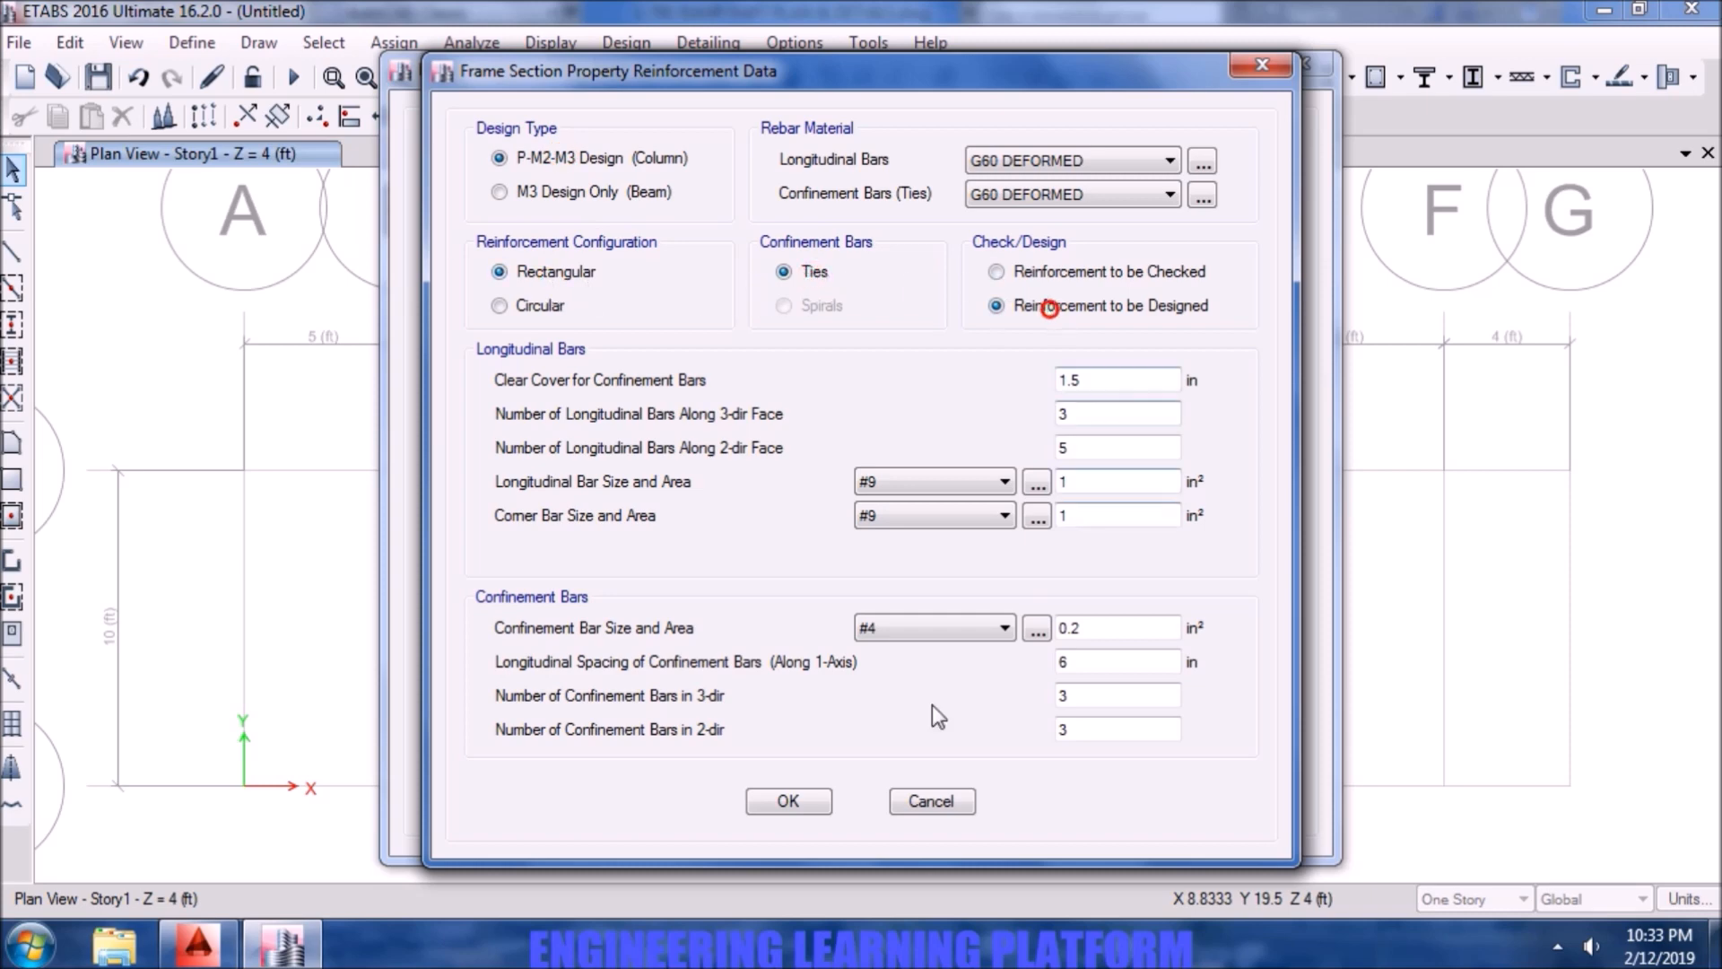
pyautogui.click(787, 800)
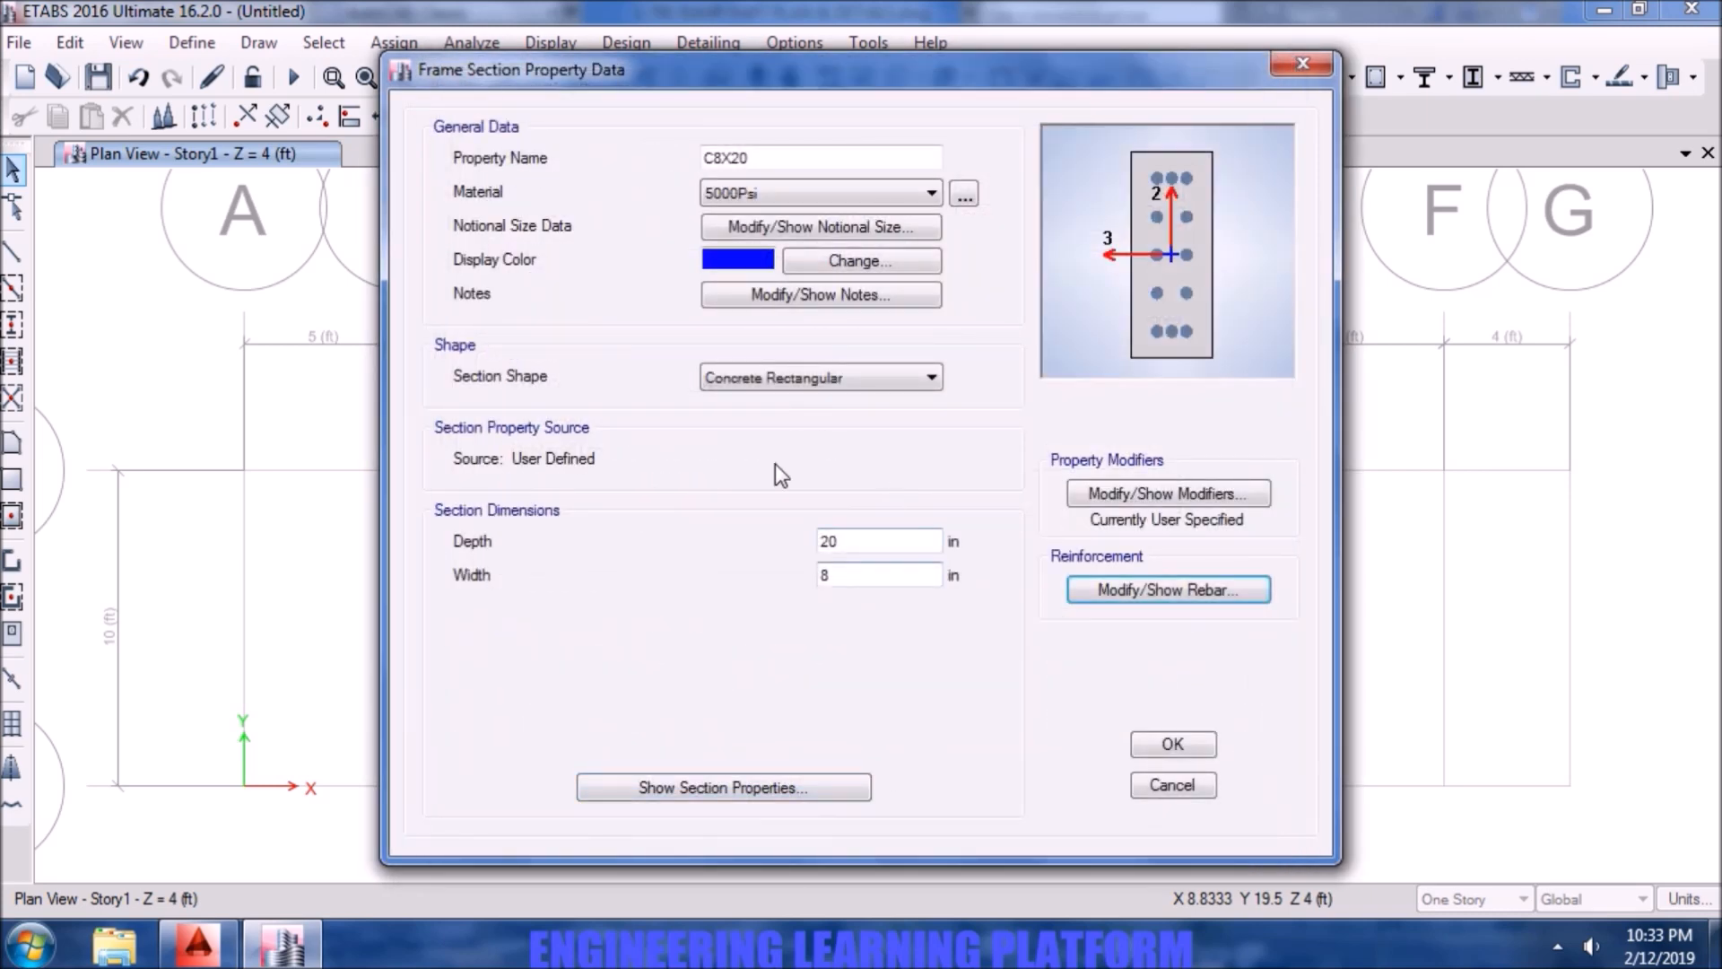
pyautogui.click(1171, 745)
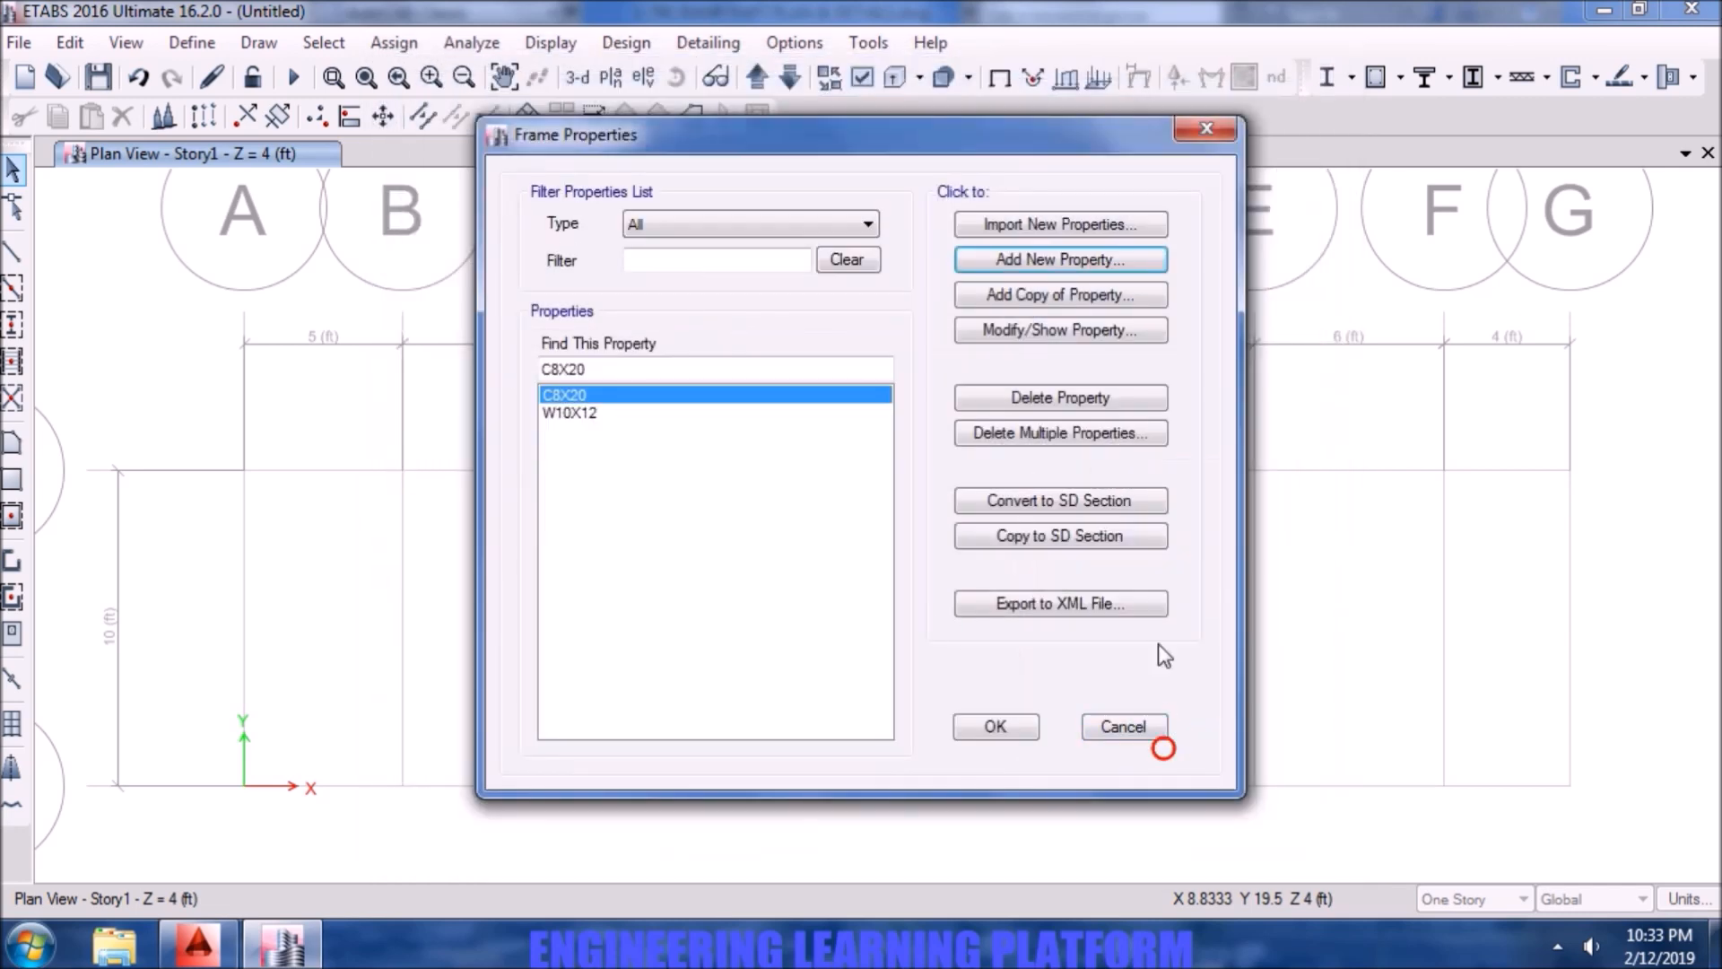
# - Add a concrete rectangular frame section named RAMP BEAM 8X24 with 24 in depth and 8 in width
pyautogui.click(1058, 262)
pyautogui.click(452, 407)
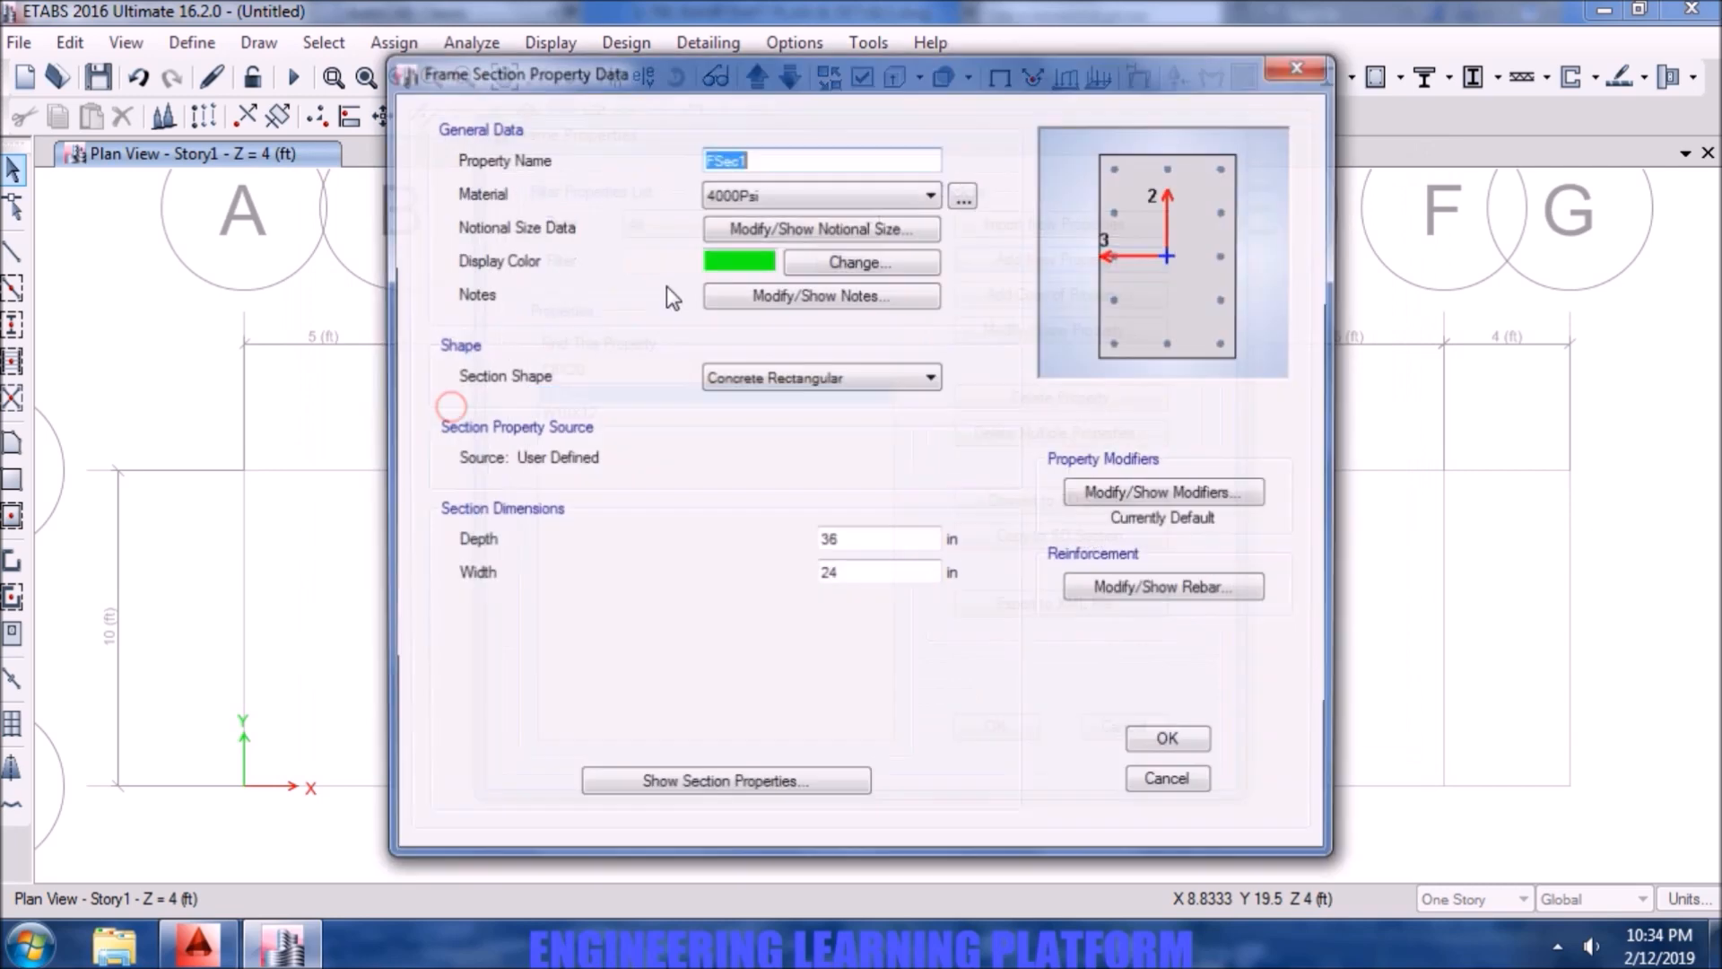
pyautogui.write('RAMP BEAM XX24')
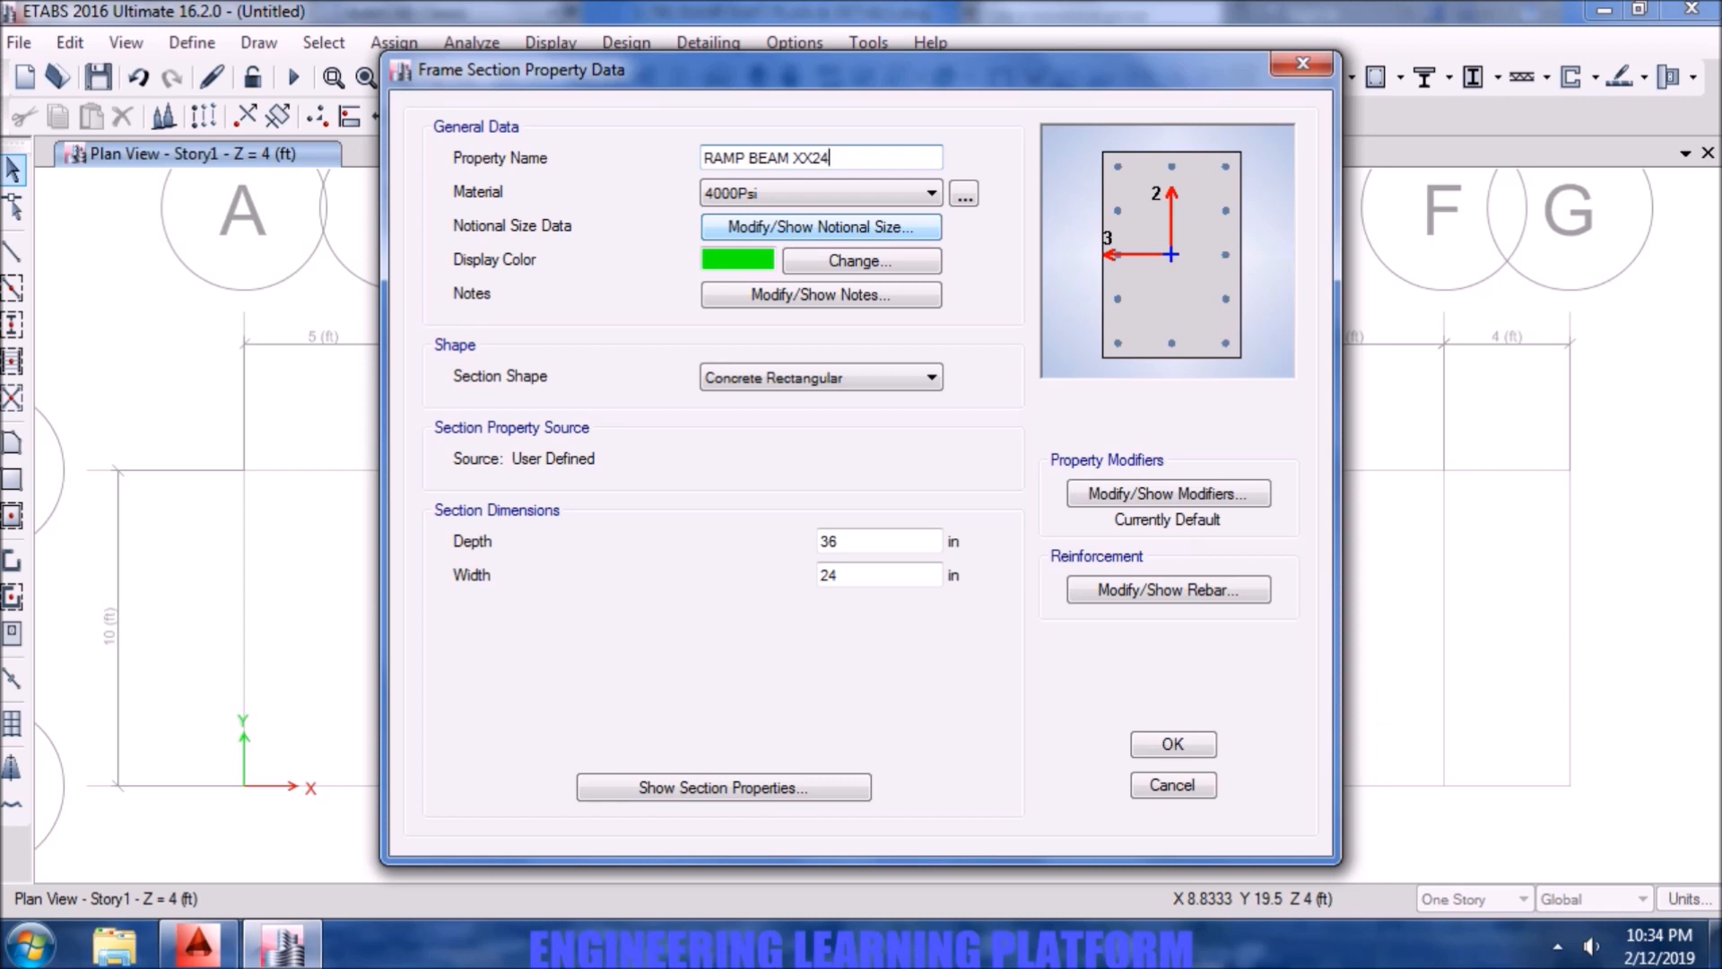
pyautogui.press('BackSpace')
pyautogui.write('8')
pyautogui.moveTo(869, 542); pyautogui.dragTo(813, 536)
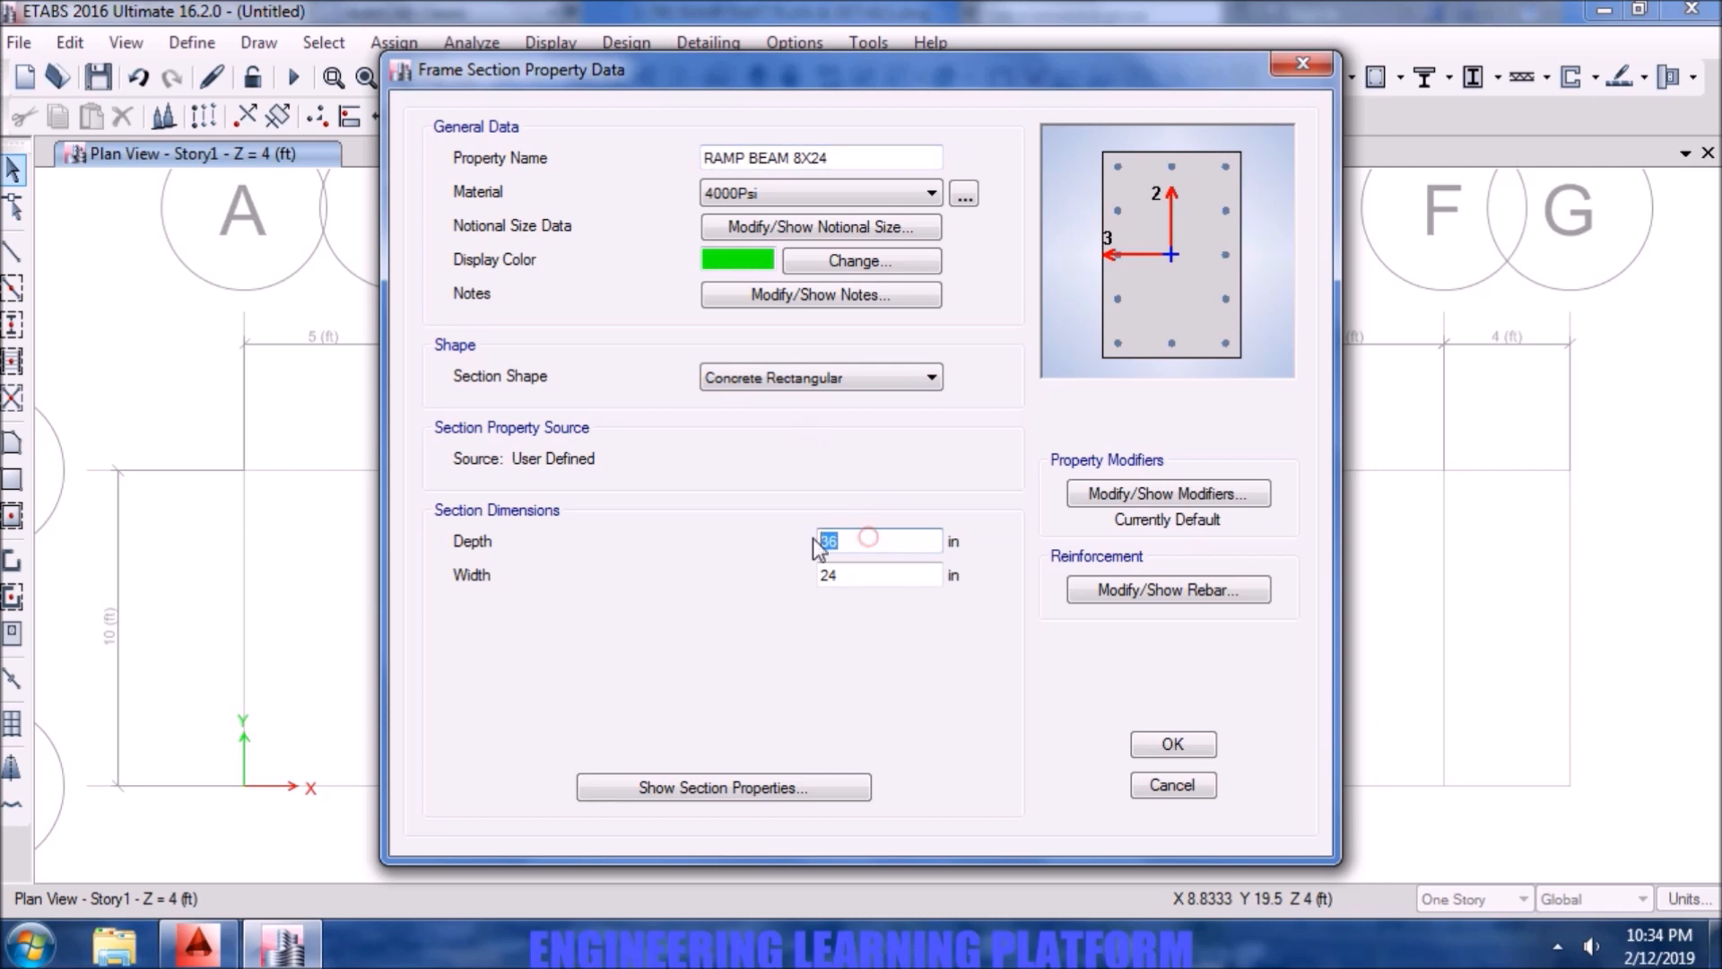
pyautogui.write('24')
pyautogui.moveTo(861, 575); pyautogui.dragTo(813, 576)
pyautogui.write('8')
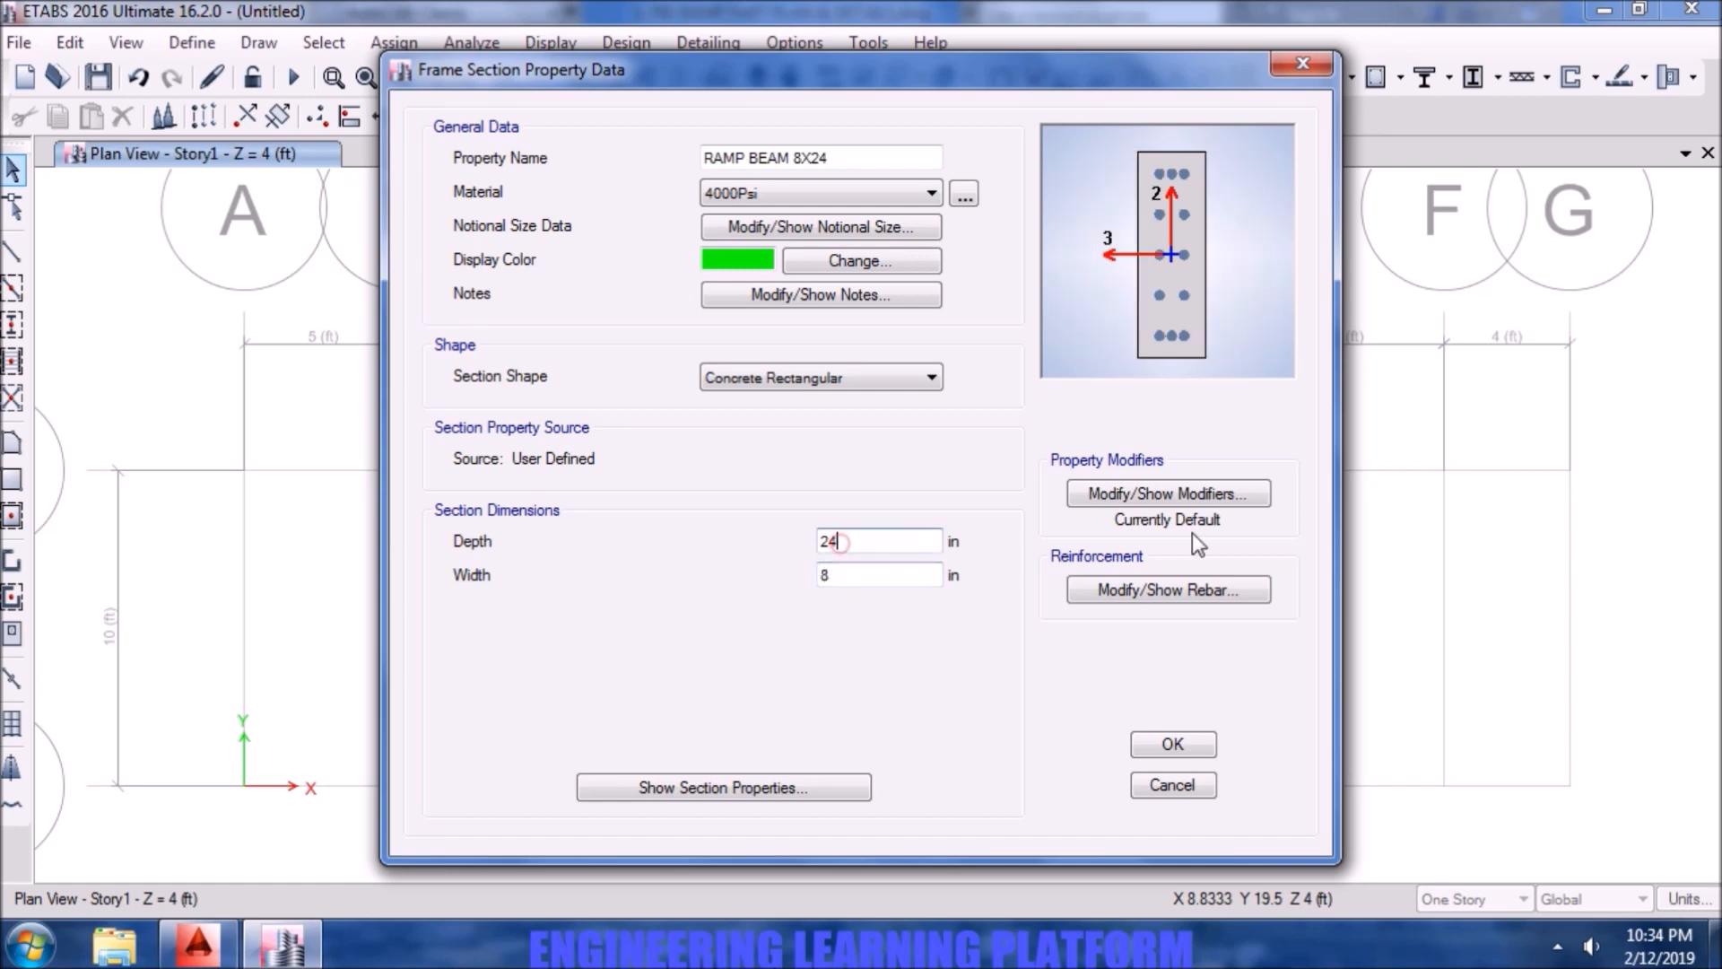
# - Set the ramp beam's reinforcement to M3 Design Only (Beam), with G60 DEFORMED for longitudinal and confinement bars
pyautogui.click(1181, 588)
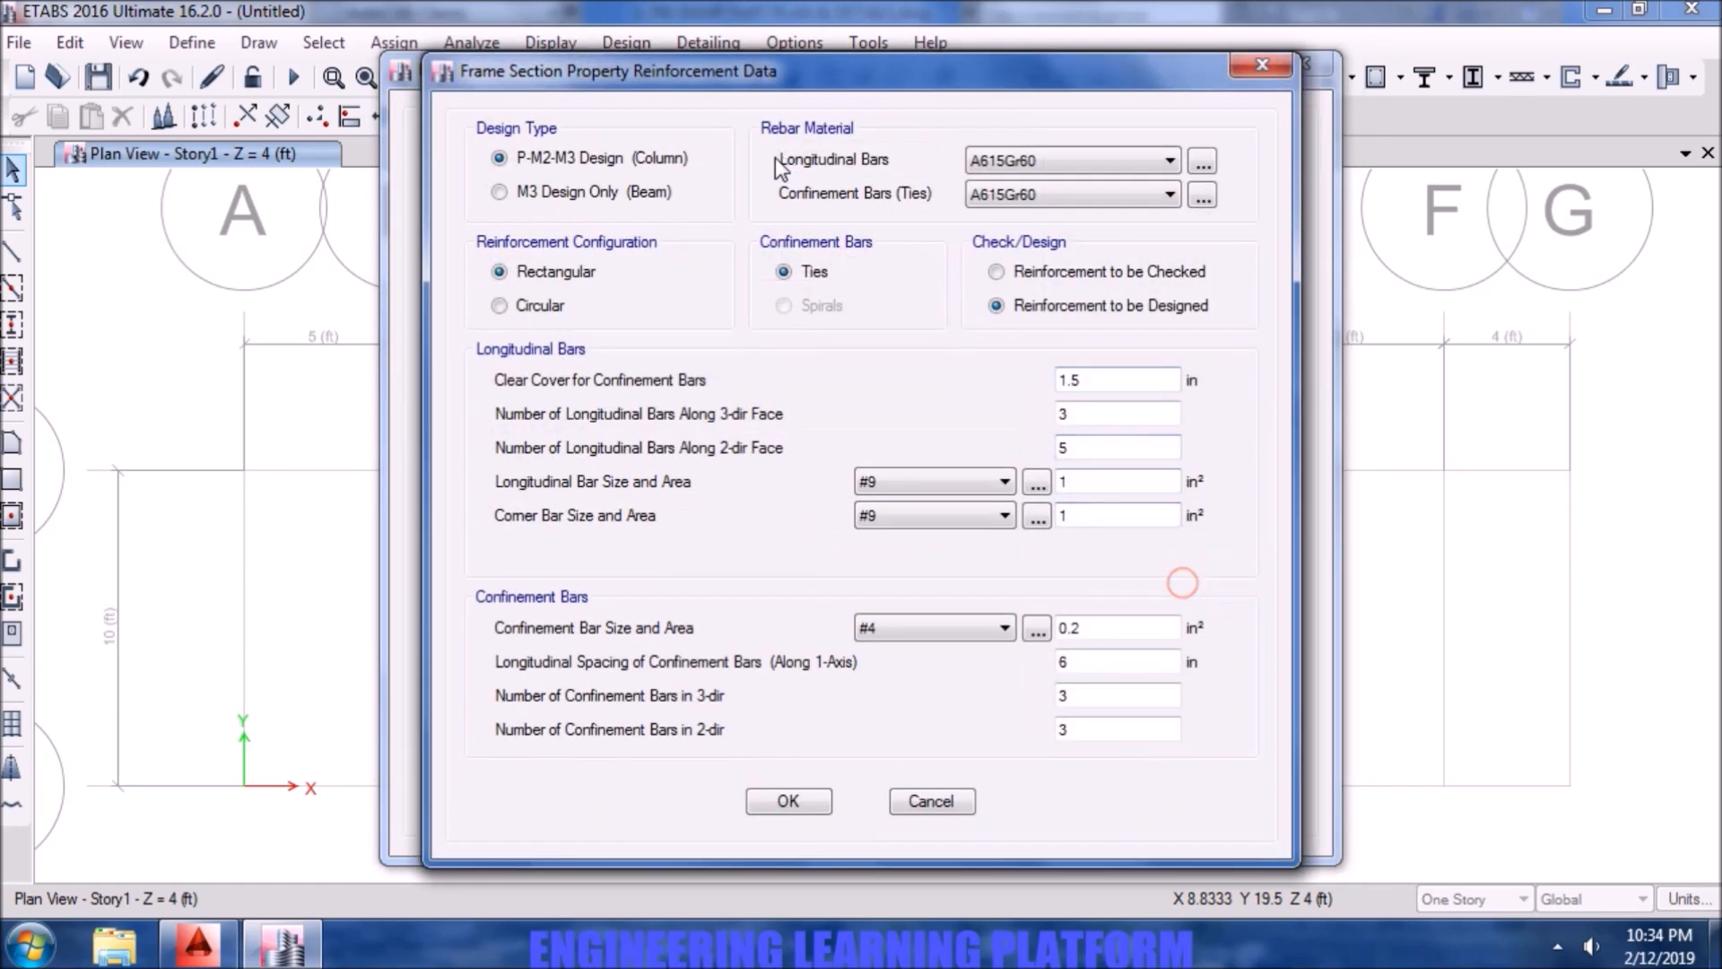
pyautogui.click(579, 191)
pyautogui.click(1081, 163)
pyautogui.click(1073, 201)
pyautogui.click(1077, 194)
pyautogui.click(1068, 235)
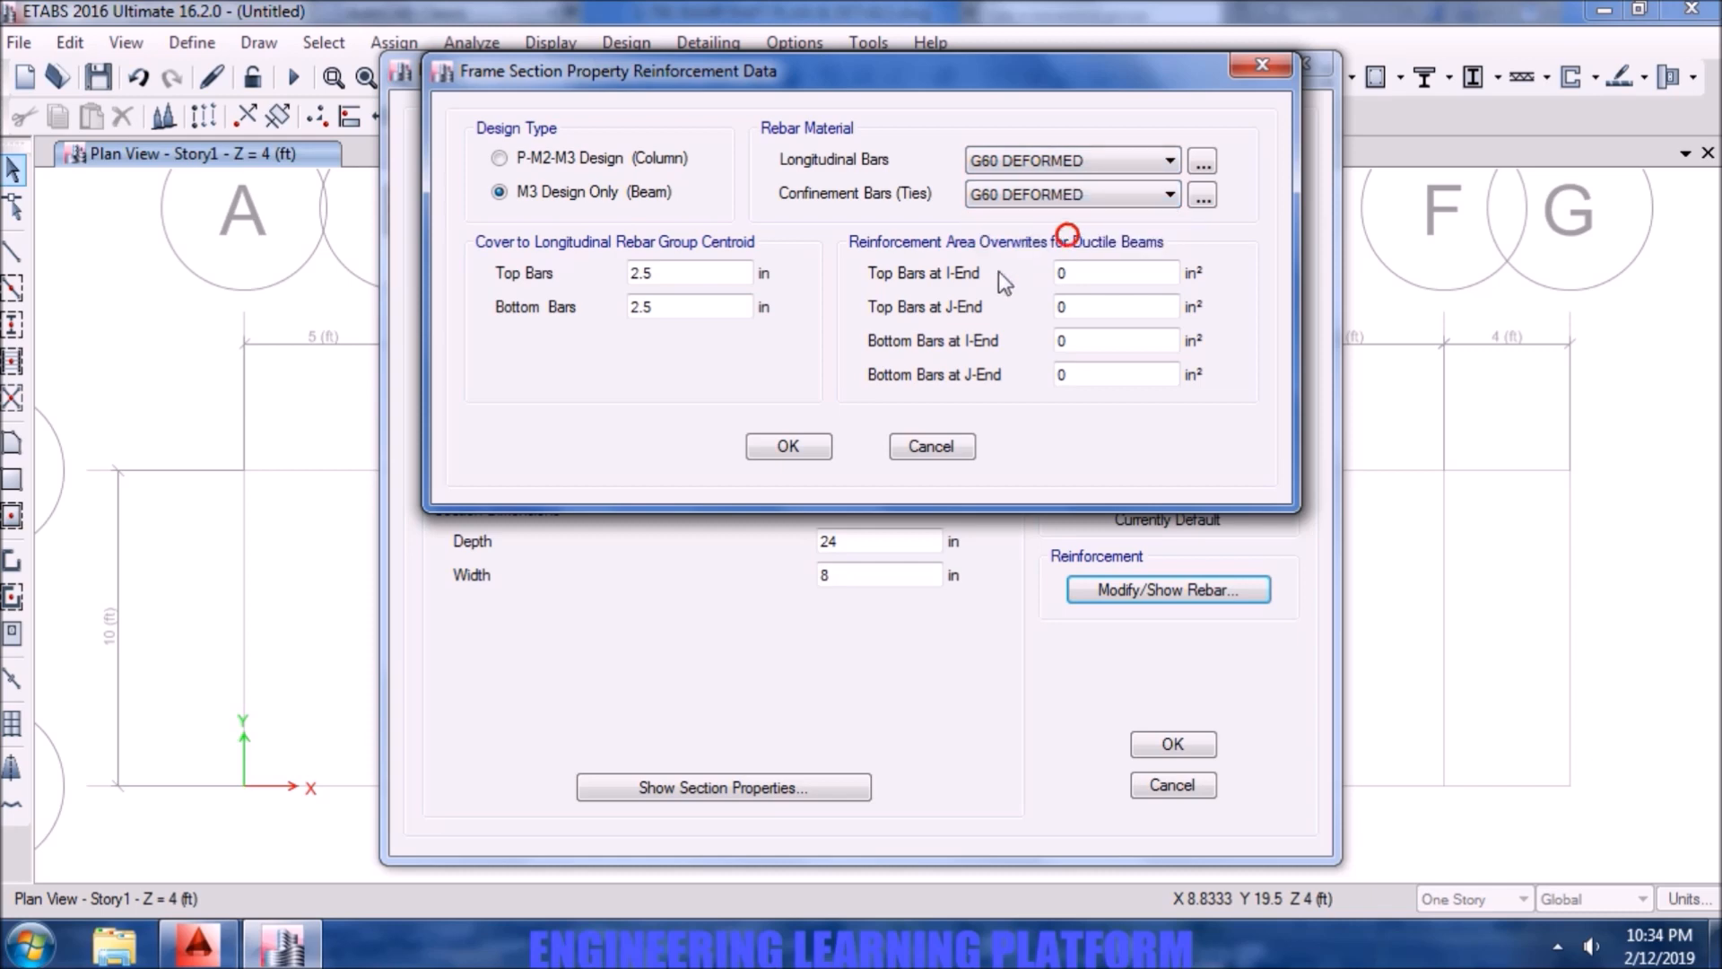
pyautogui.click(788, 447)
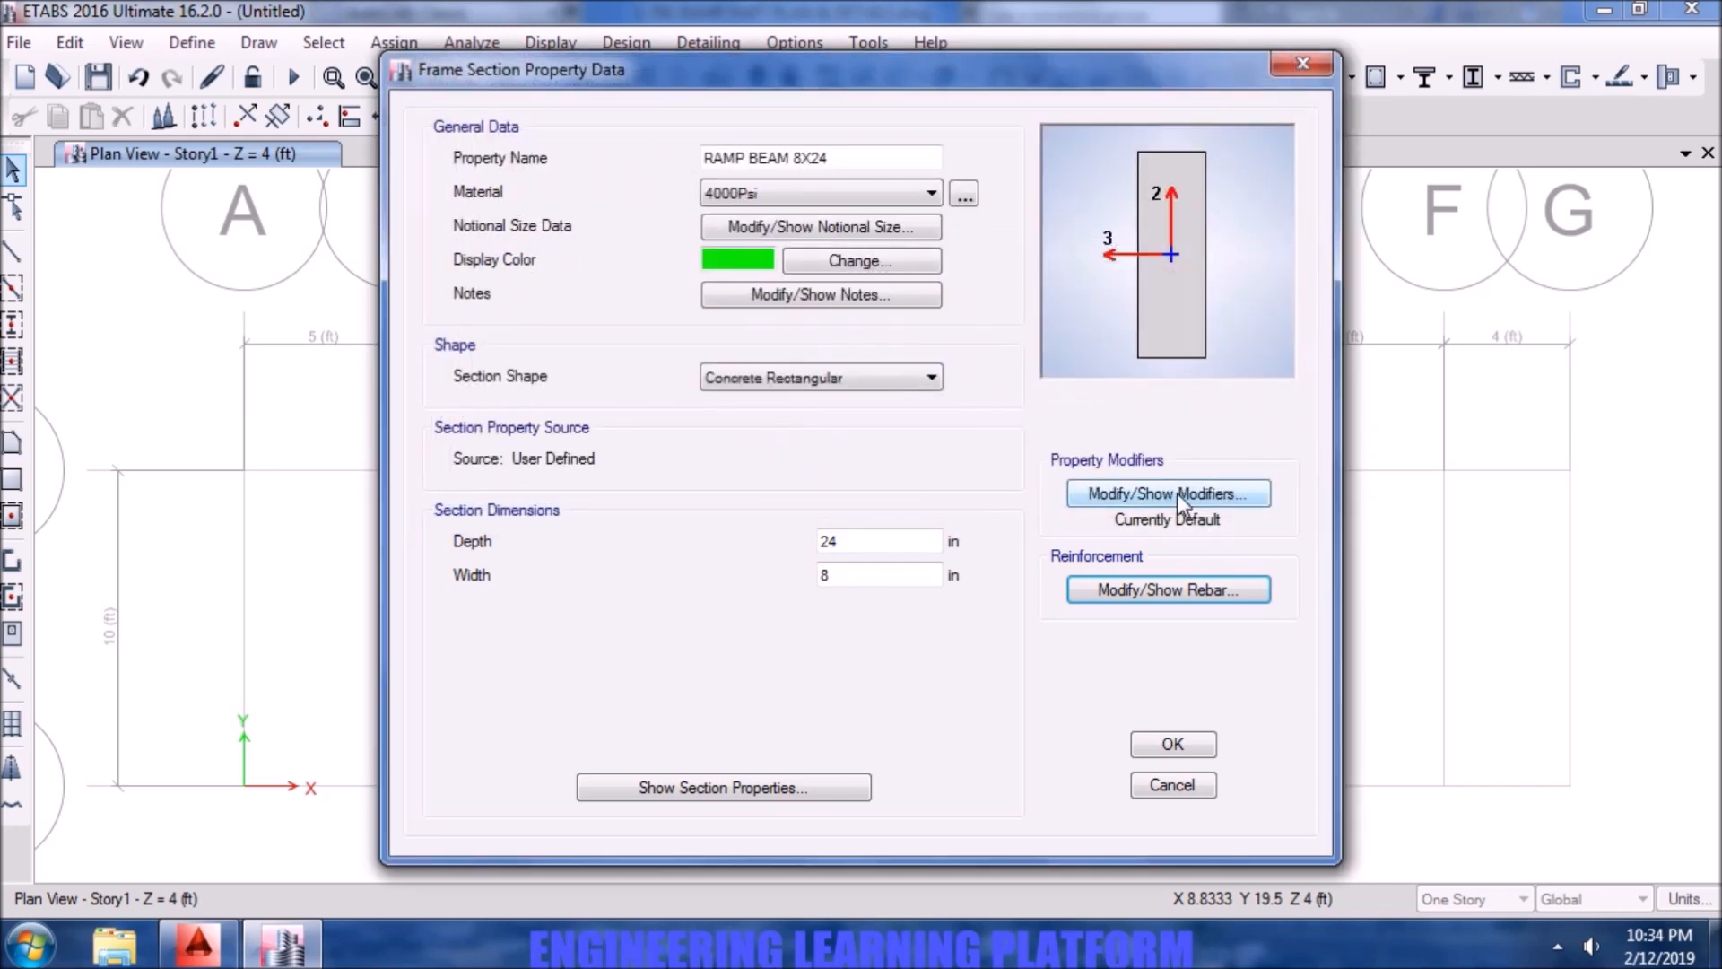
# - Set the ramp beam's modifiers to 0.35 for both moments of inertia and 0.001 for the torsional constant, and save the section
pyautogui.click(1177, 493)
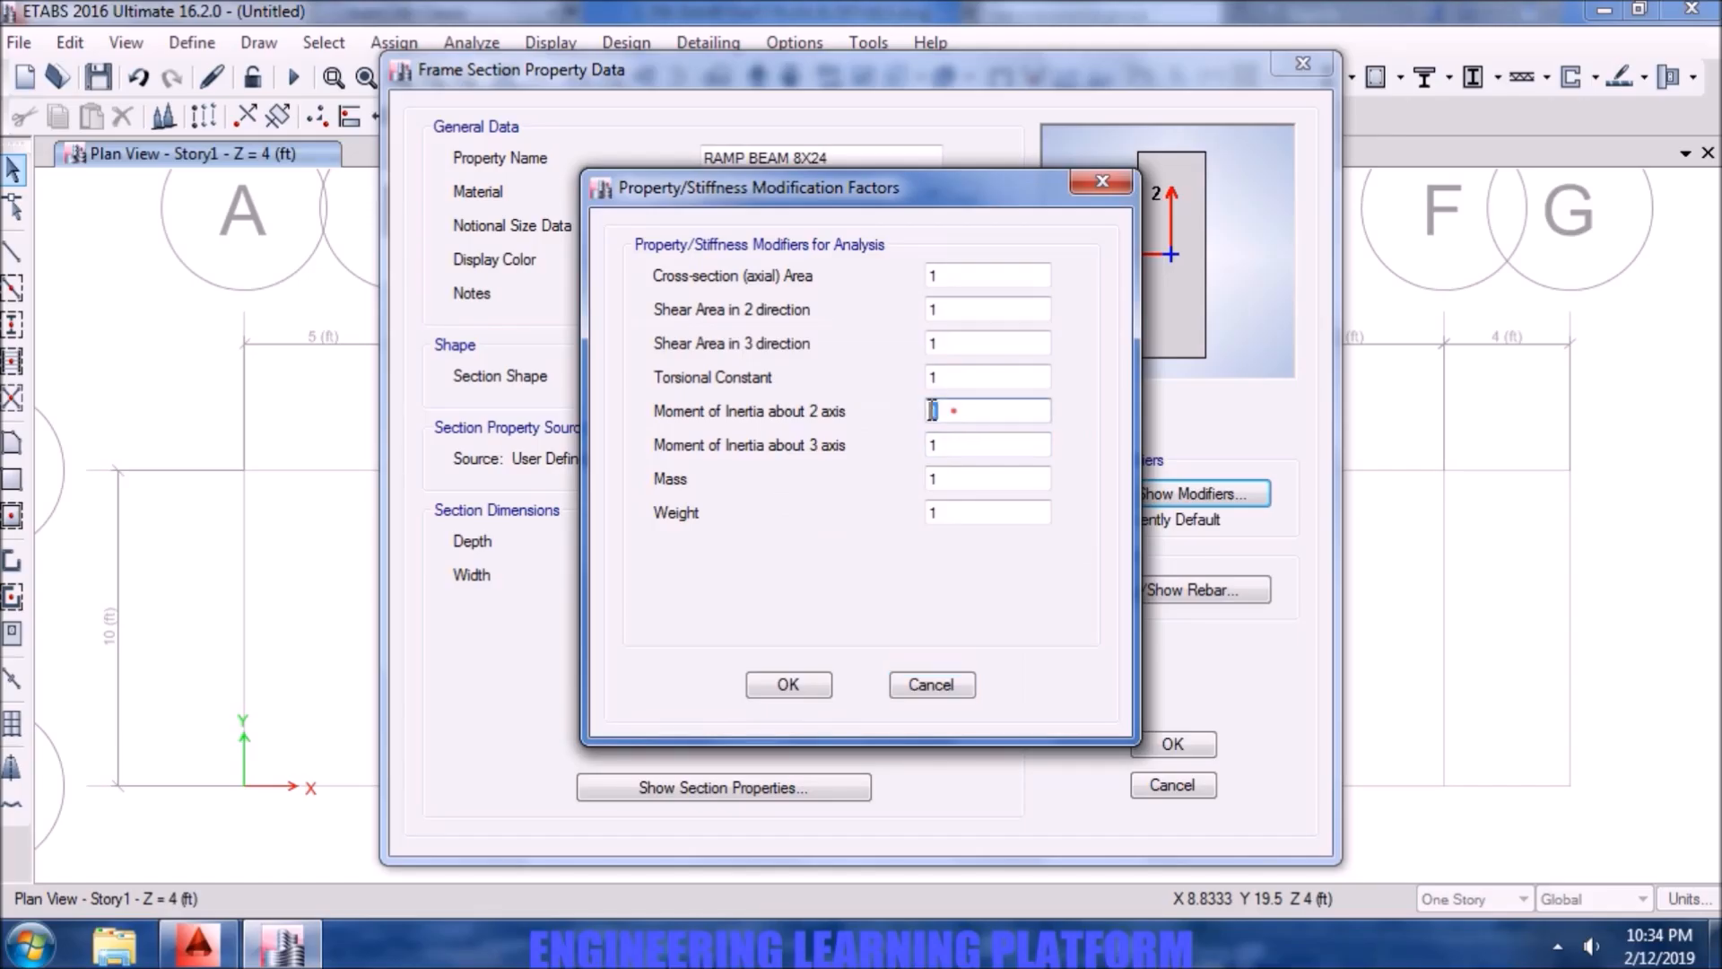
pyautogui.doubleClick(932, 411)
pyautogui.write('0.35')
pyautogui.doubleClick(944, 445)
pyautogui.write('0.3')
pyautogui.doubleClick(1014, 377)
pyautogui.write('0.001')
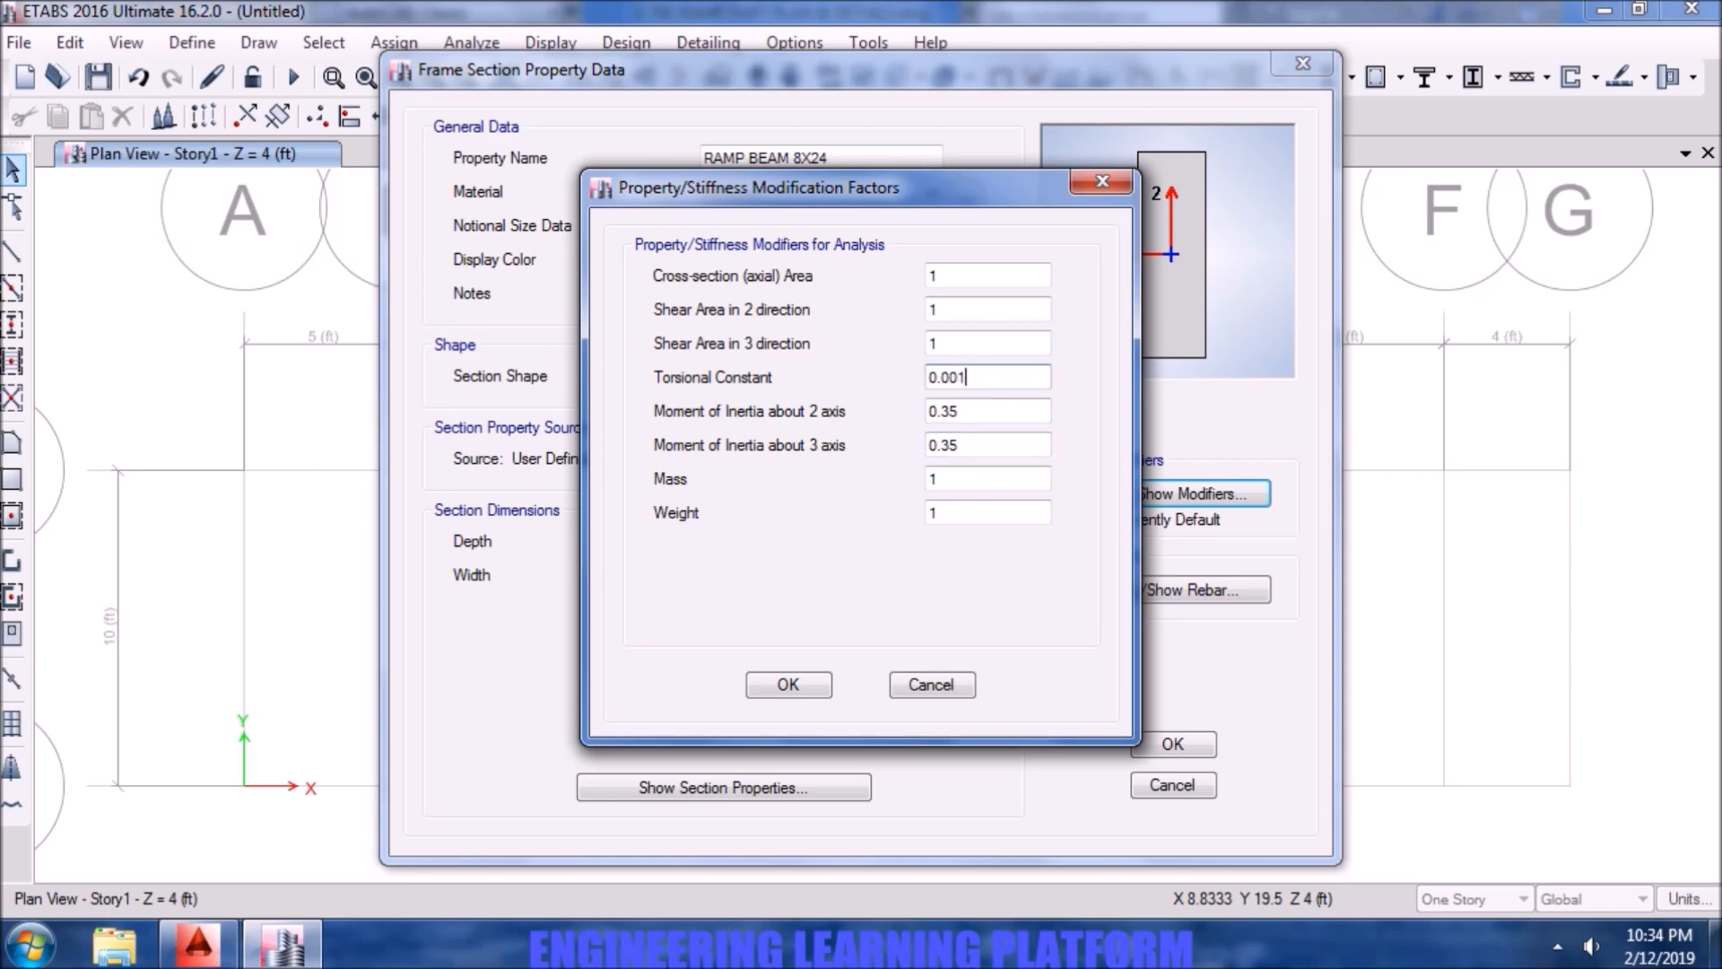
pyautogui.click(809, 693)
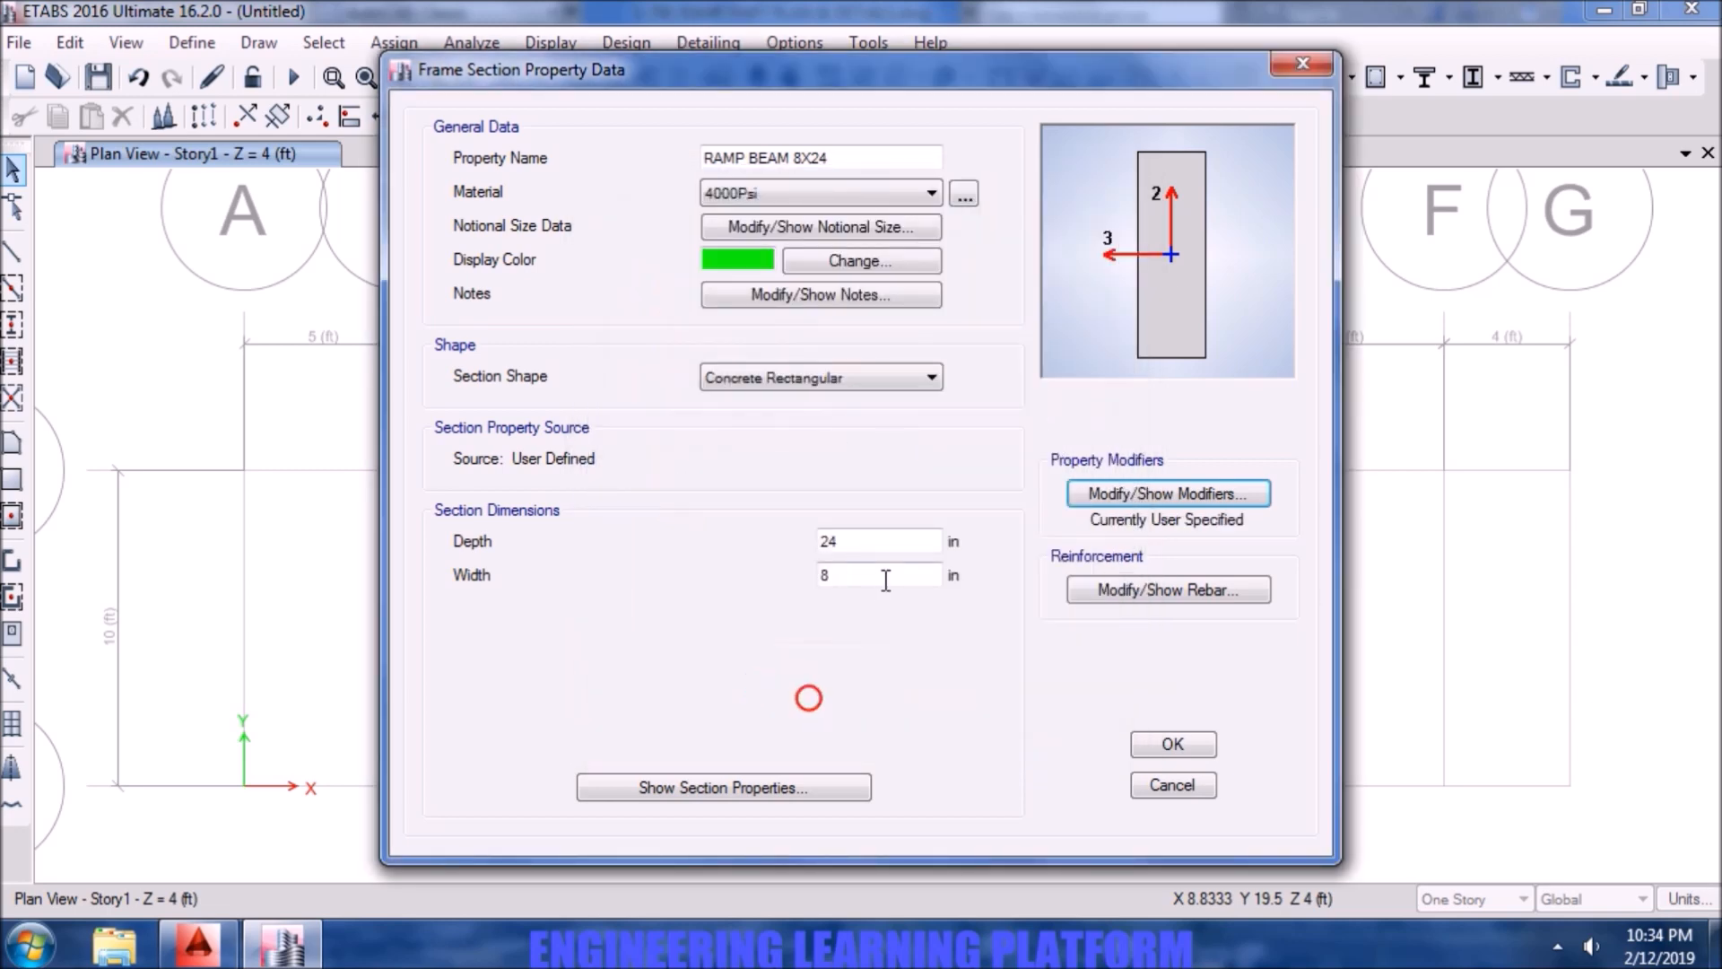
pyautogui.click(1173, 744)
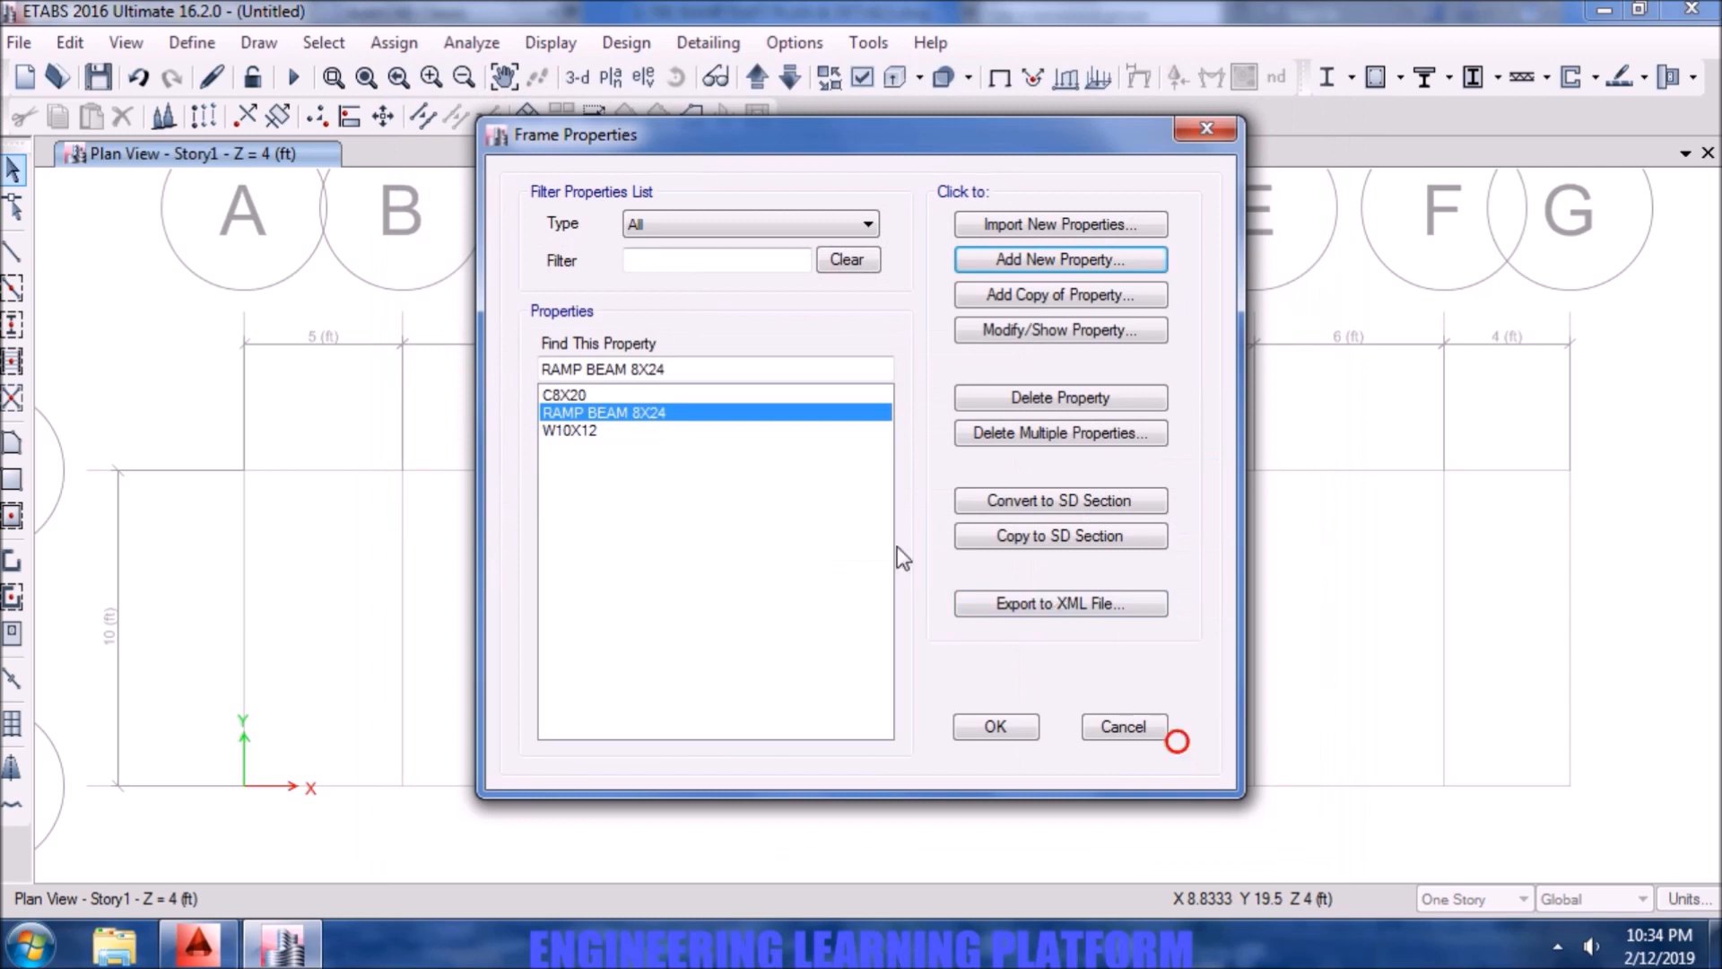
# - Delete the remaining default W10X12 frame section
pyautogui.click(619, 431)
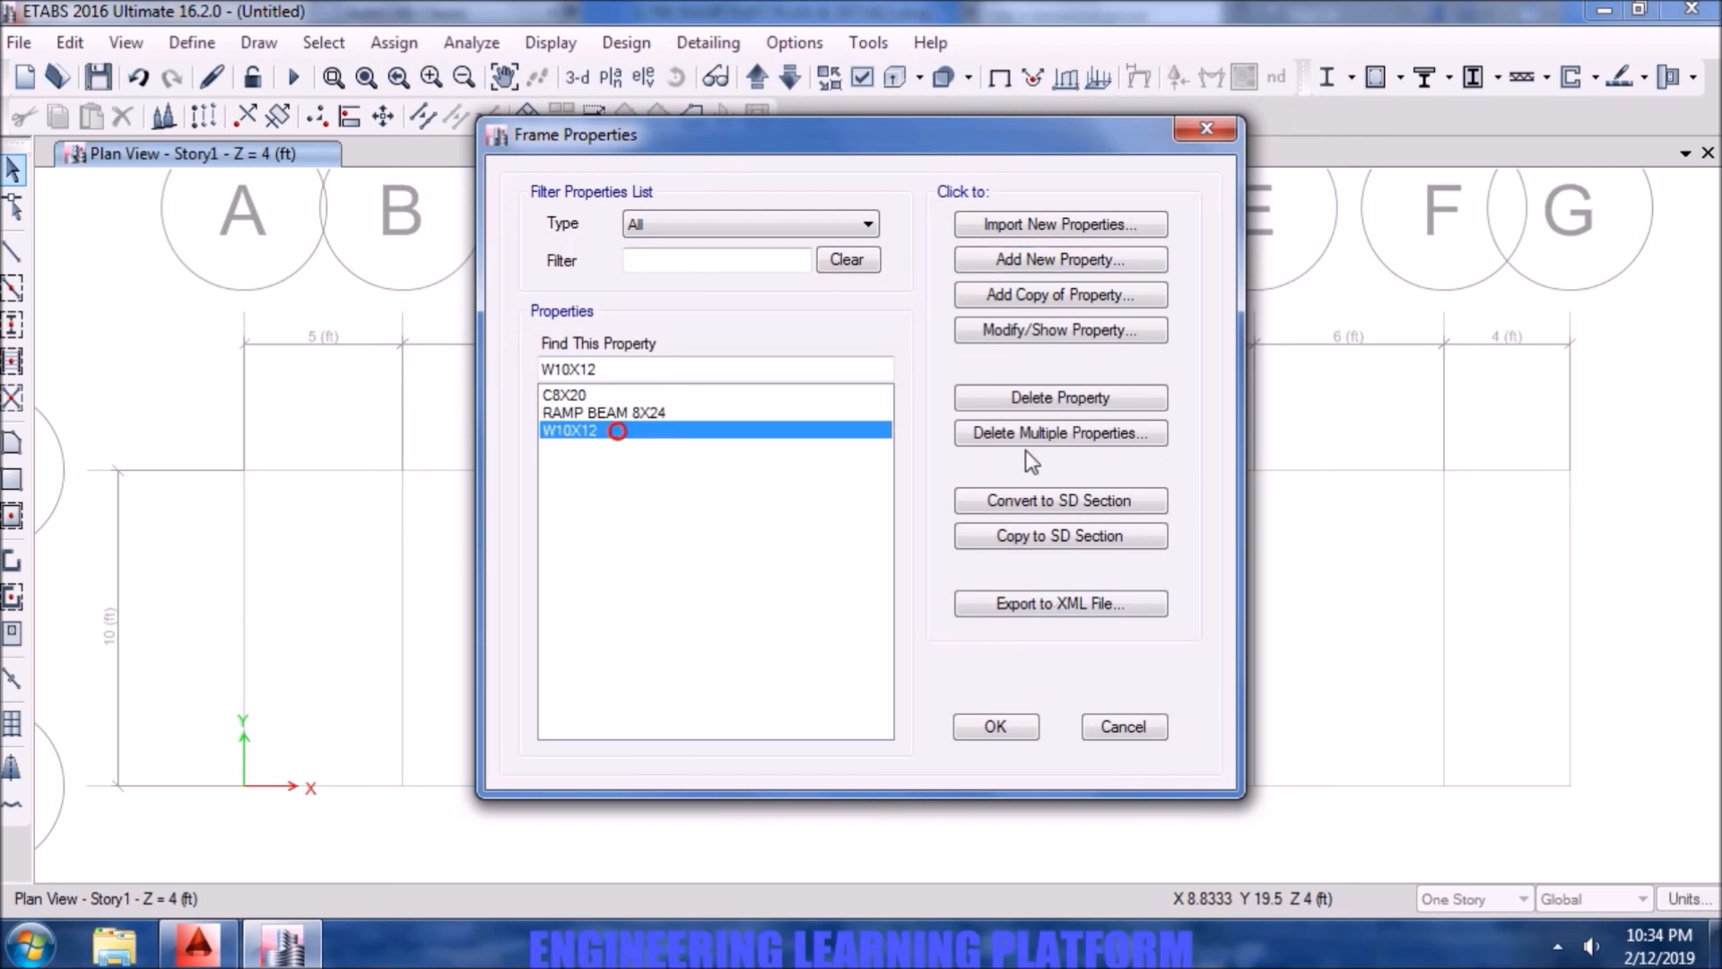
pyautogui.click(1064, 435)
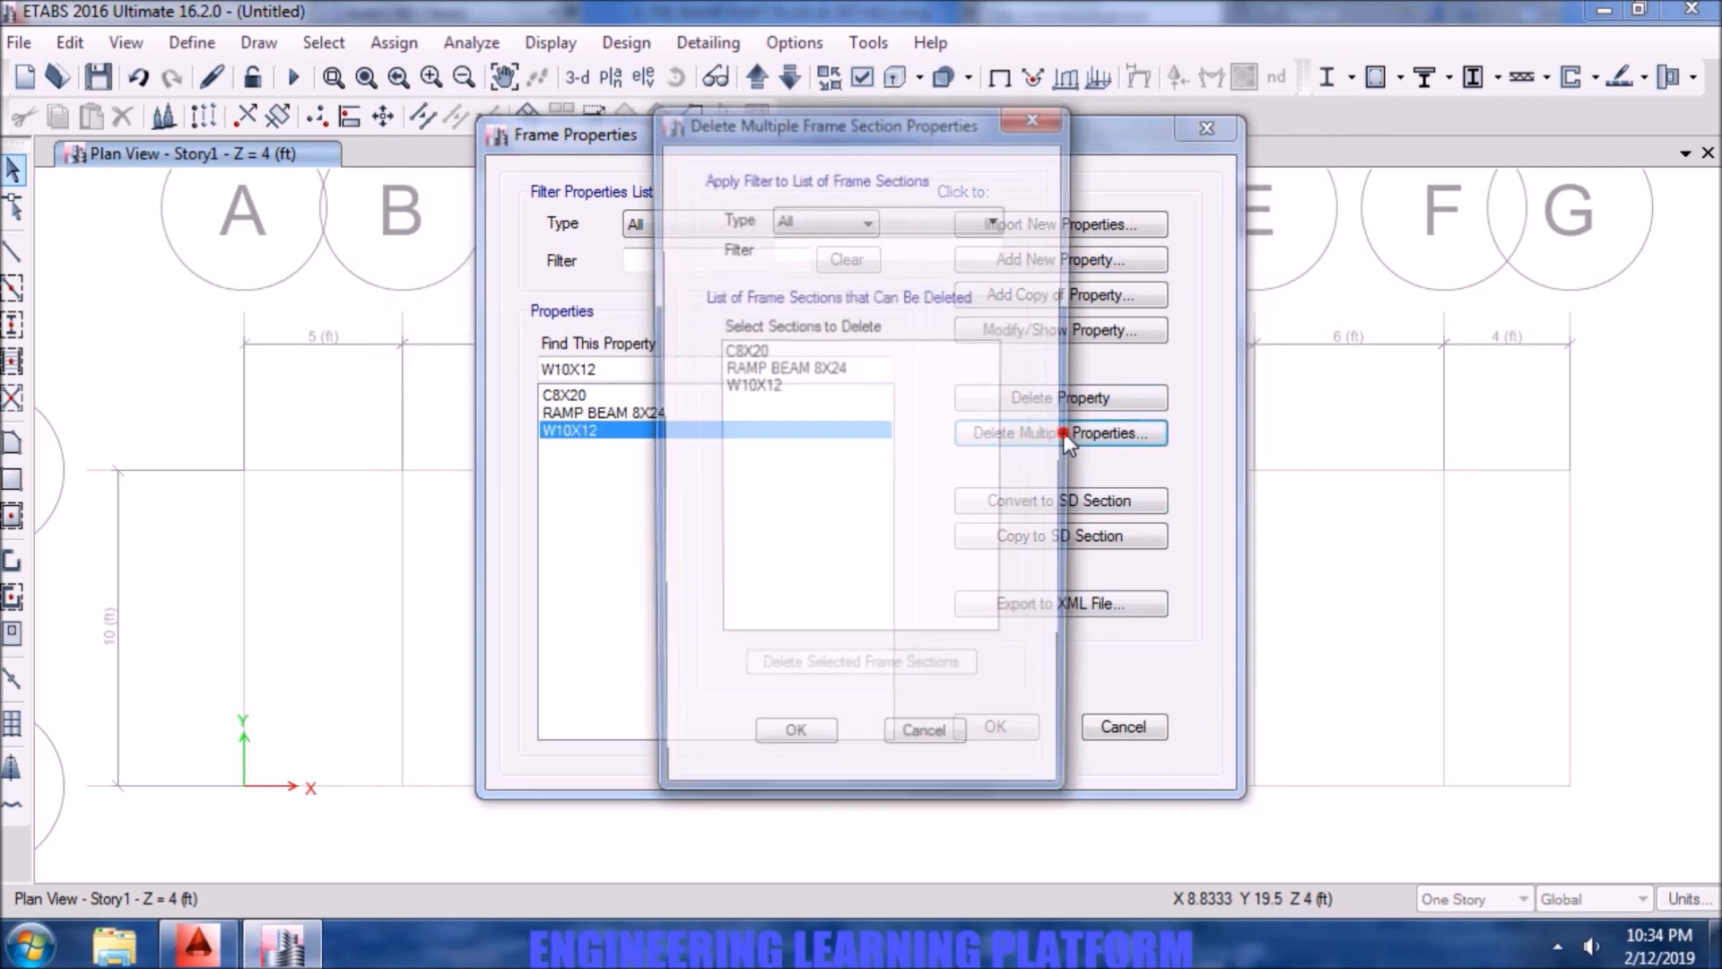
pyautogui.click(758, 387)
pyautogui.click(820, 676)
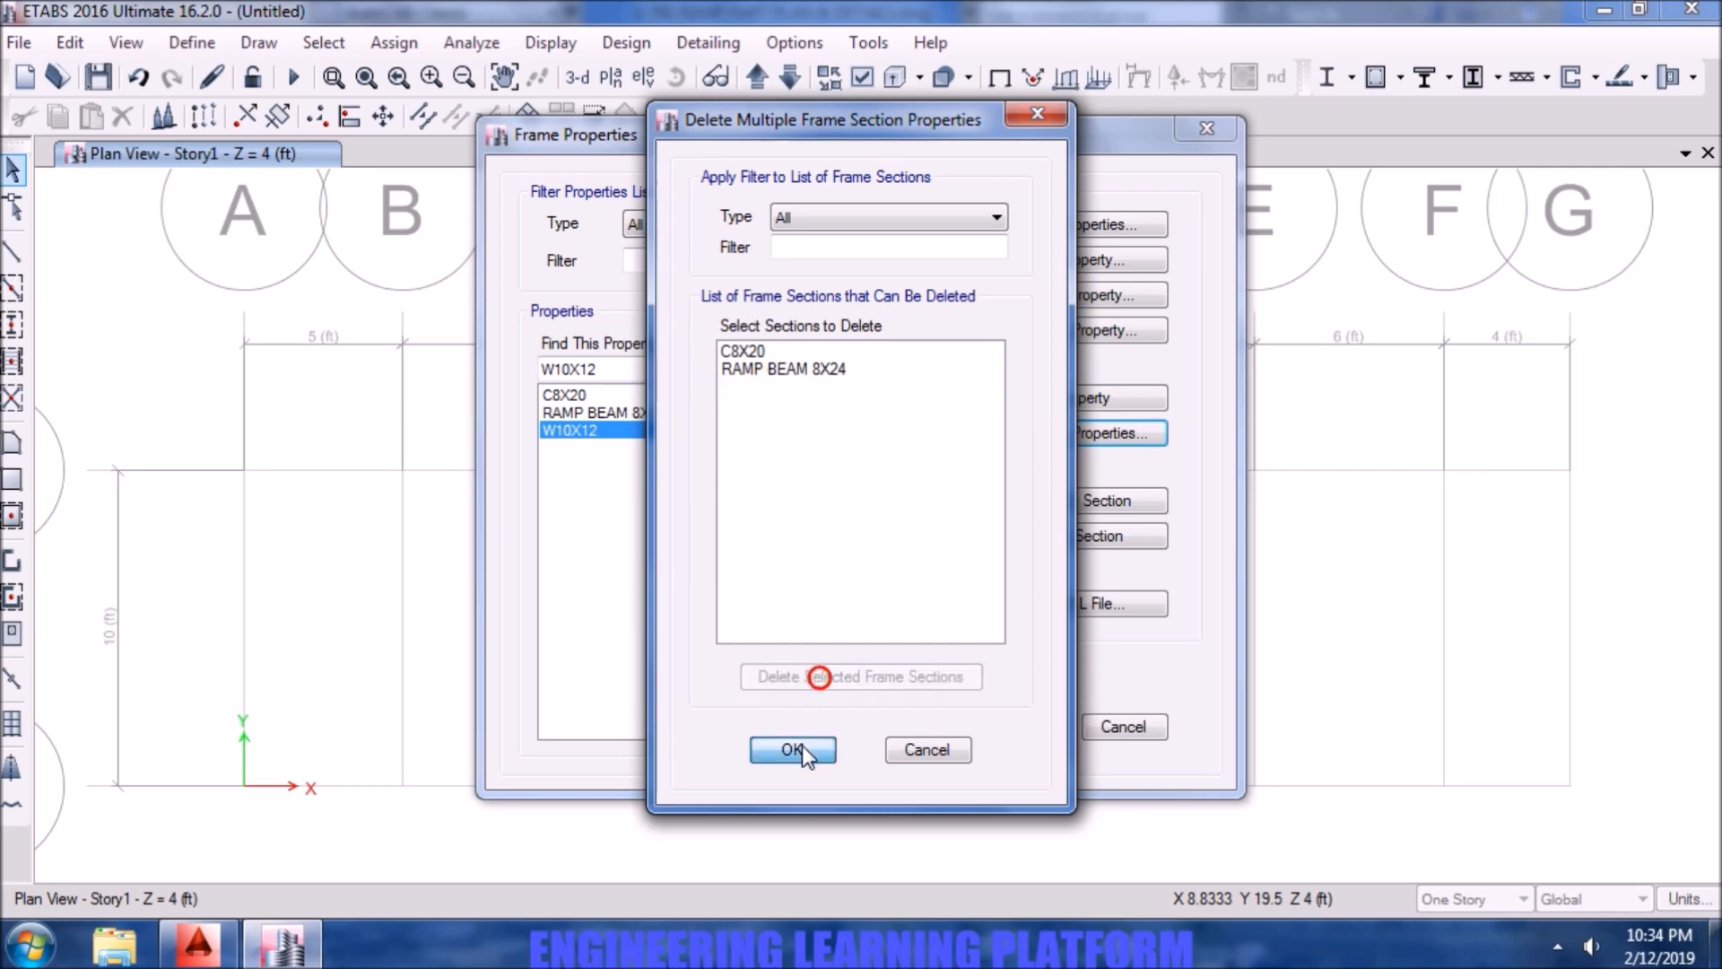
pyautogui.click(792, 749)
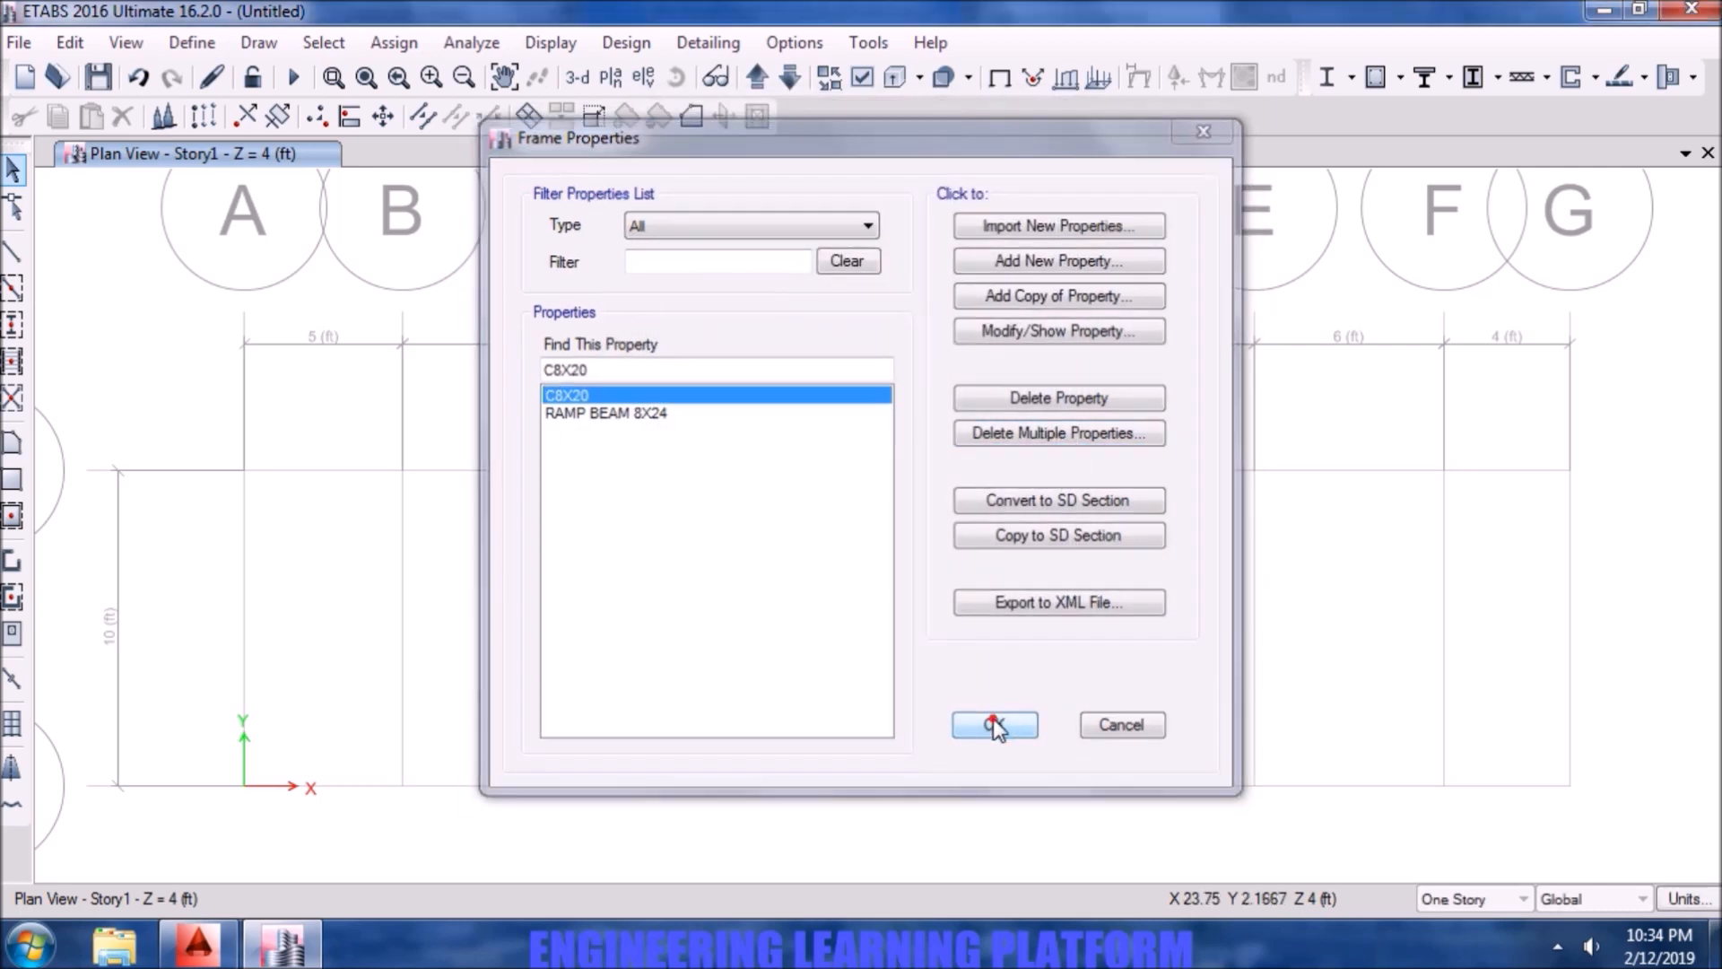
# - Add a slab section named RAMP SLAB with 5000Psi material and a thickness of 7 in
pyautogui.click(994, 727)
pyautogui.click(192, 43)
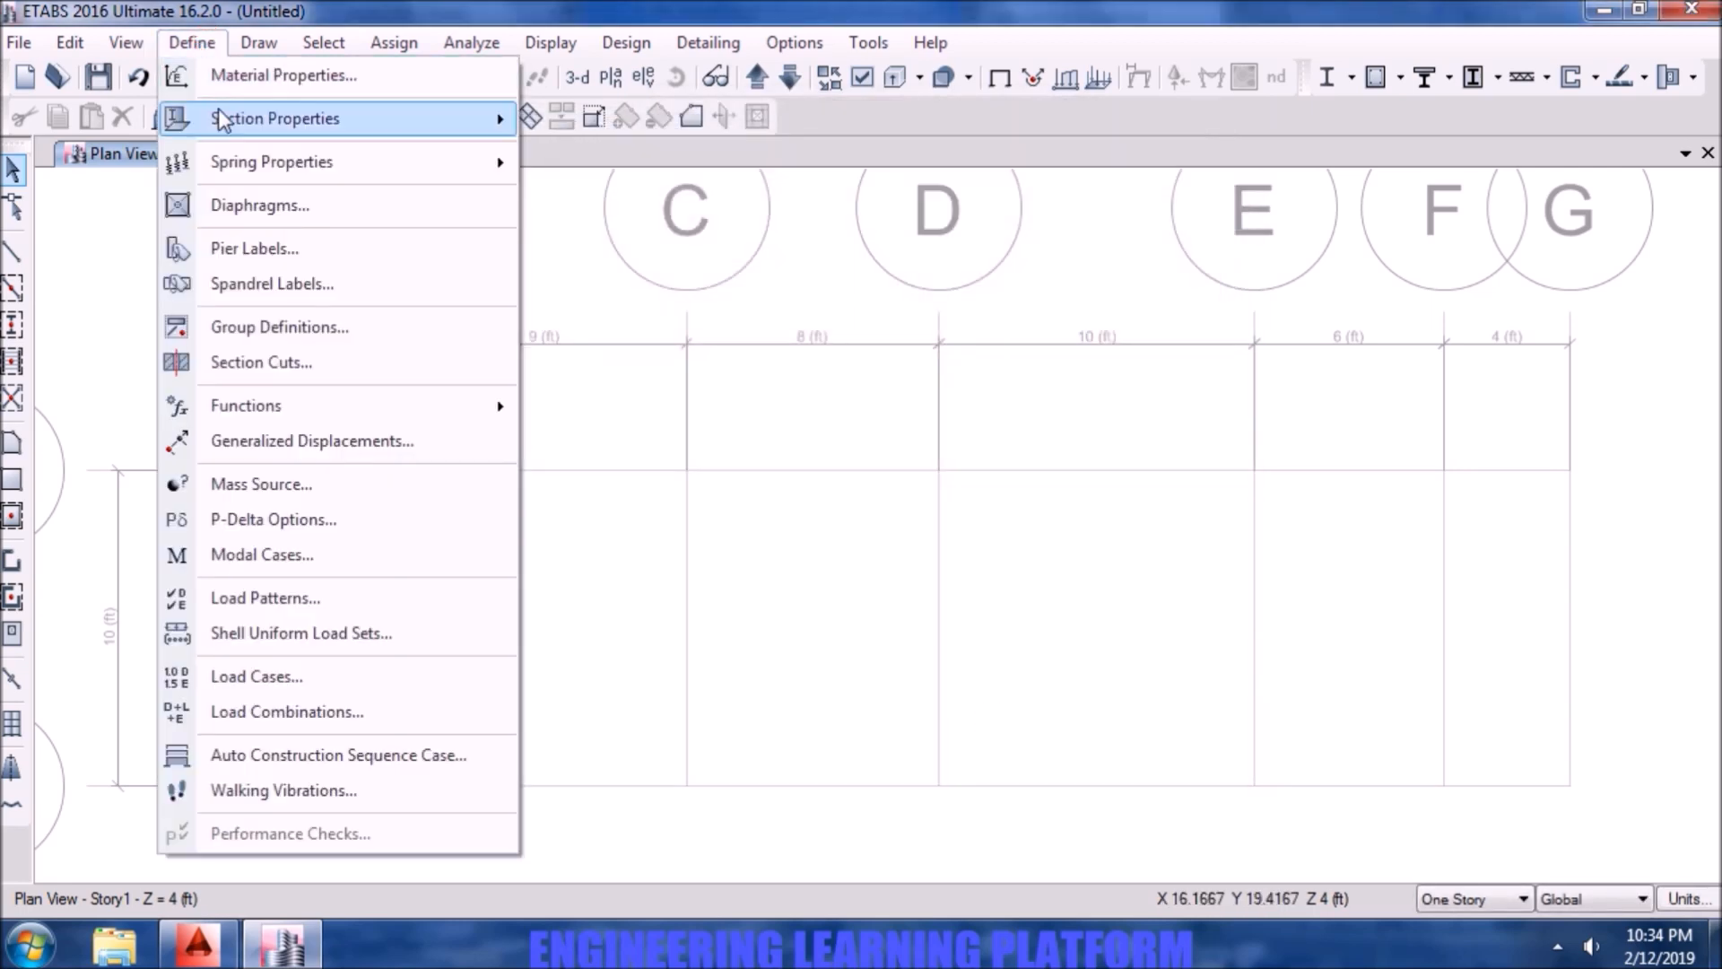
pyautogui.moveTo(227, 118)
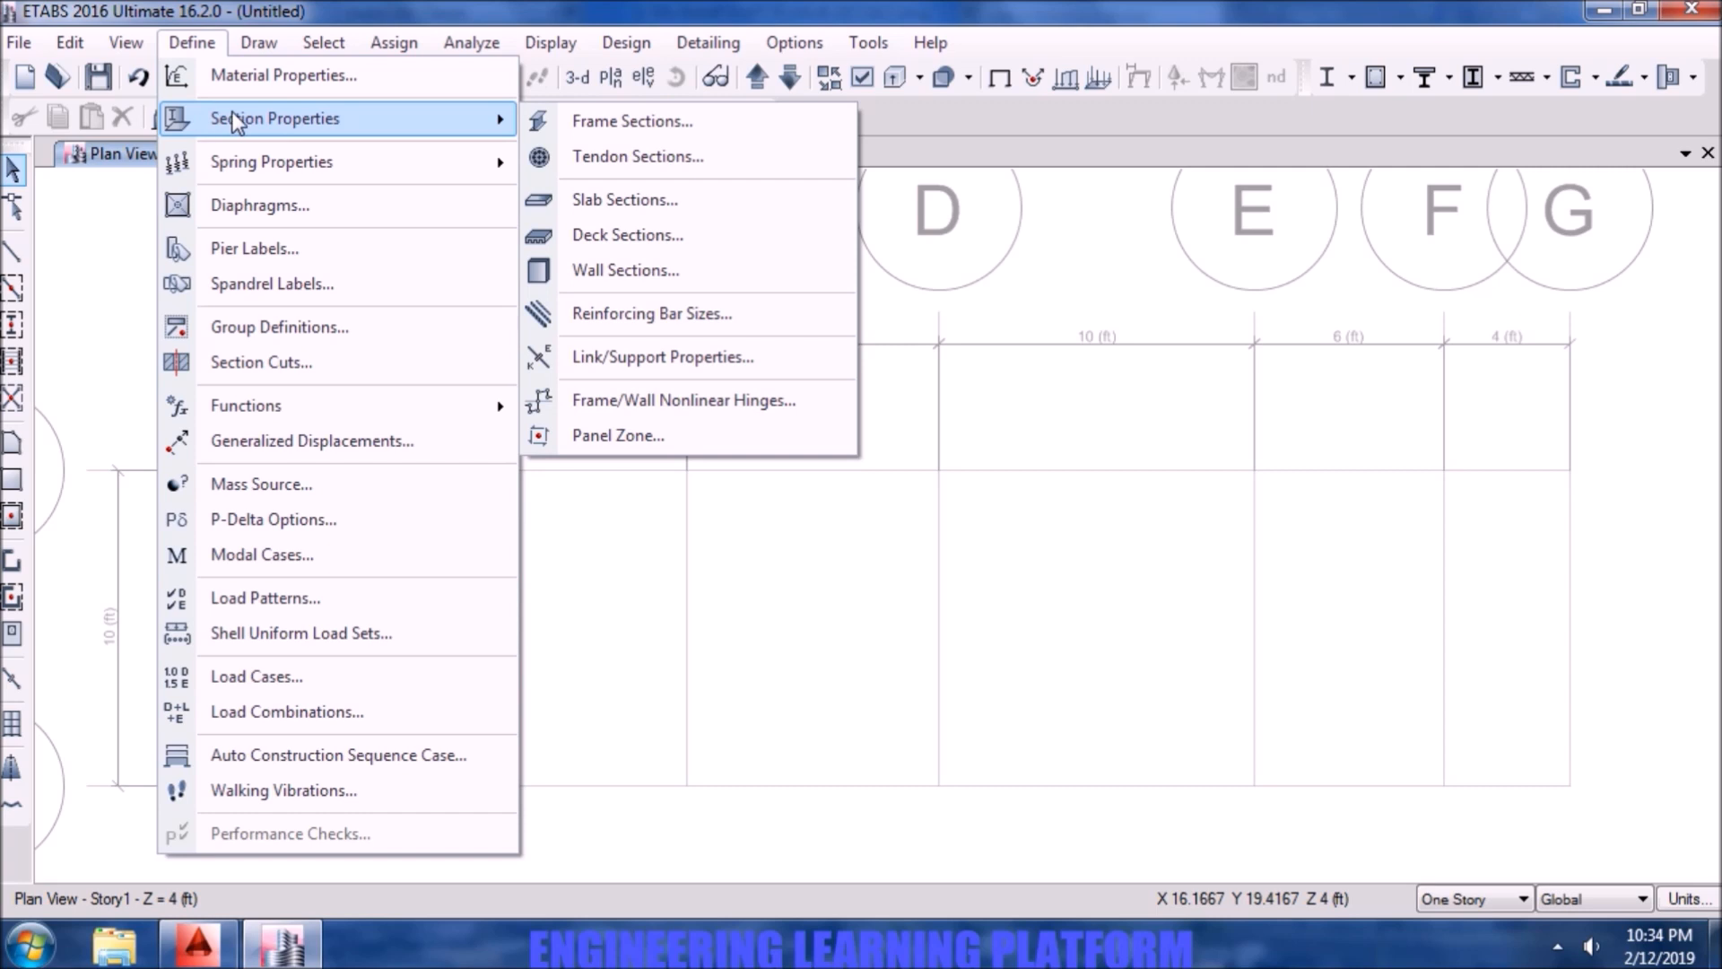
pyautogui.click(654, 199)
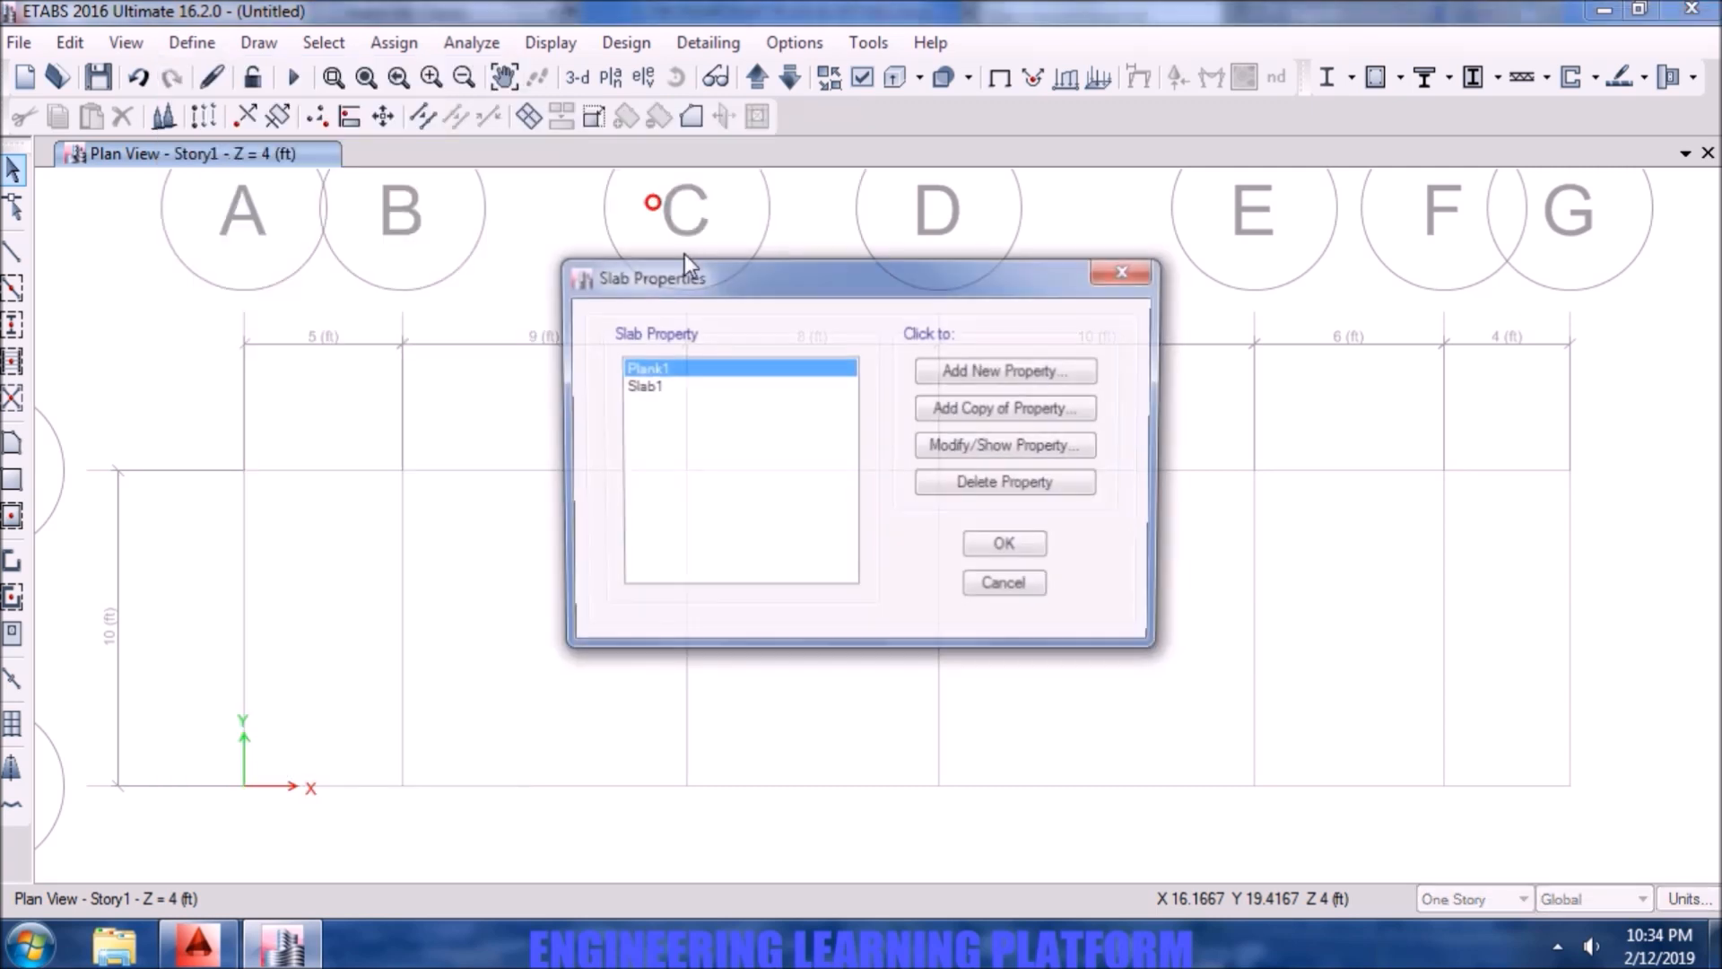
pyautogui.click(1008, 371)
pyautogui.moveTo(911, 189); pyautogui.dragTo(818, 185)
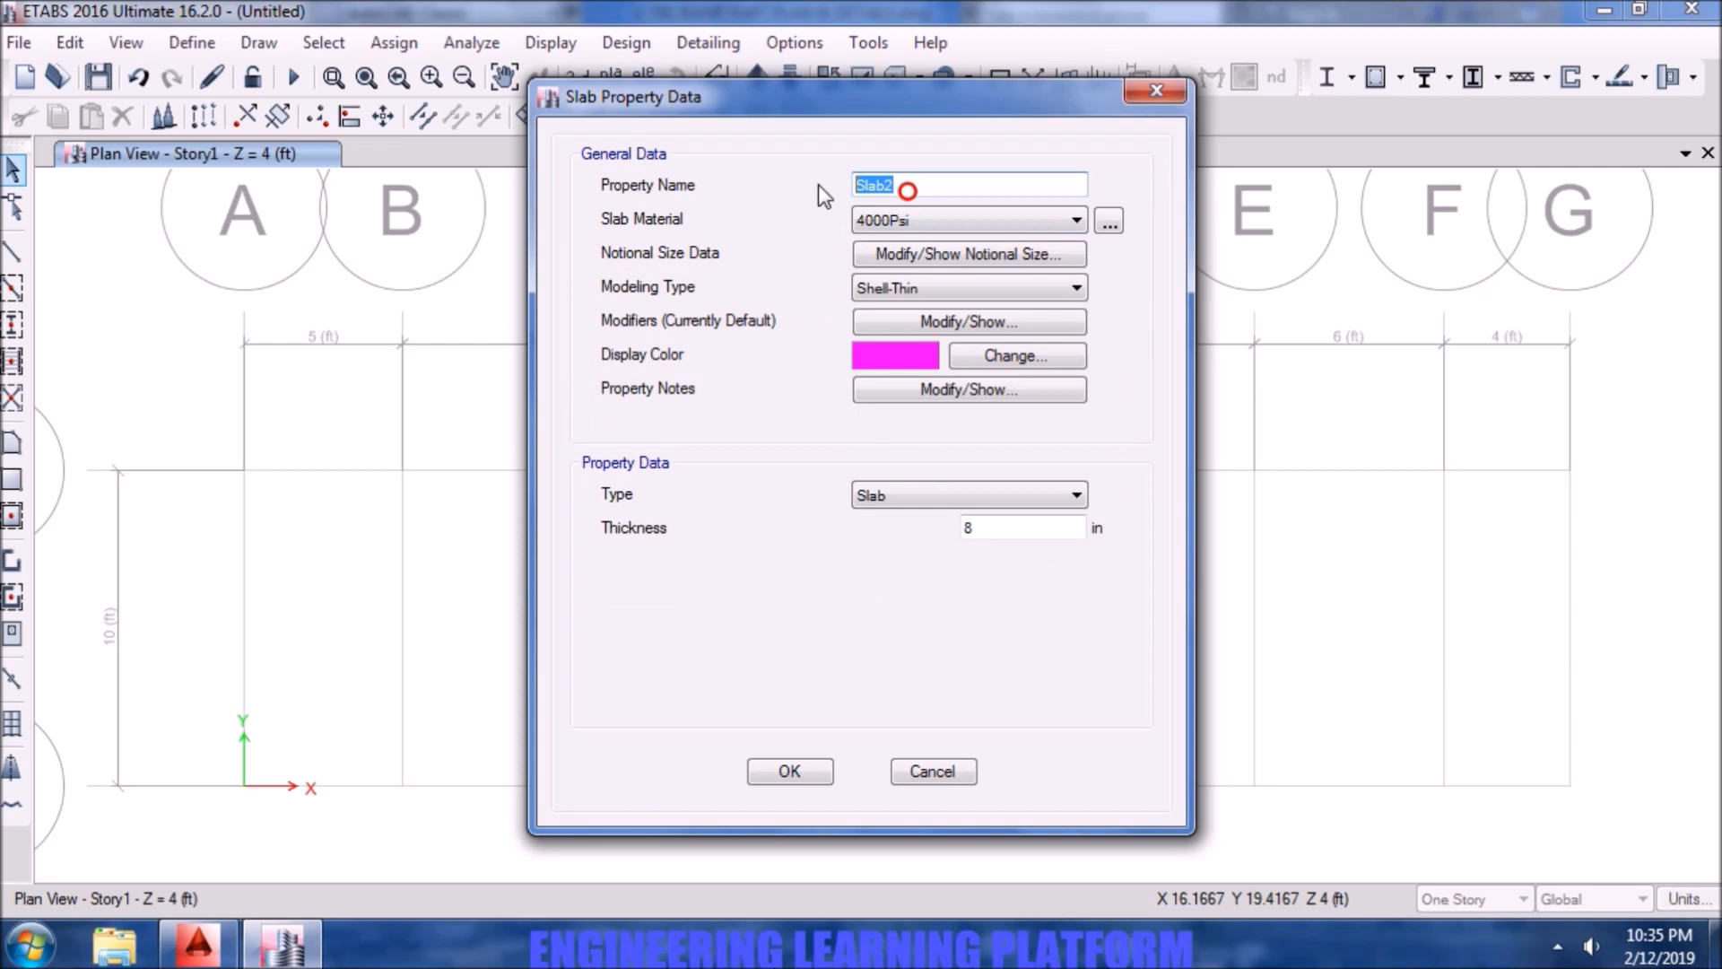
pyautogui.write('RAMP SLAB')
pyautogui.click(908, 218)
pyautogui.click(906, 306)
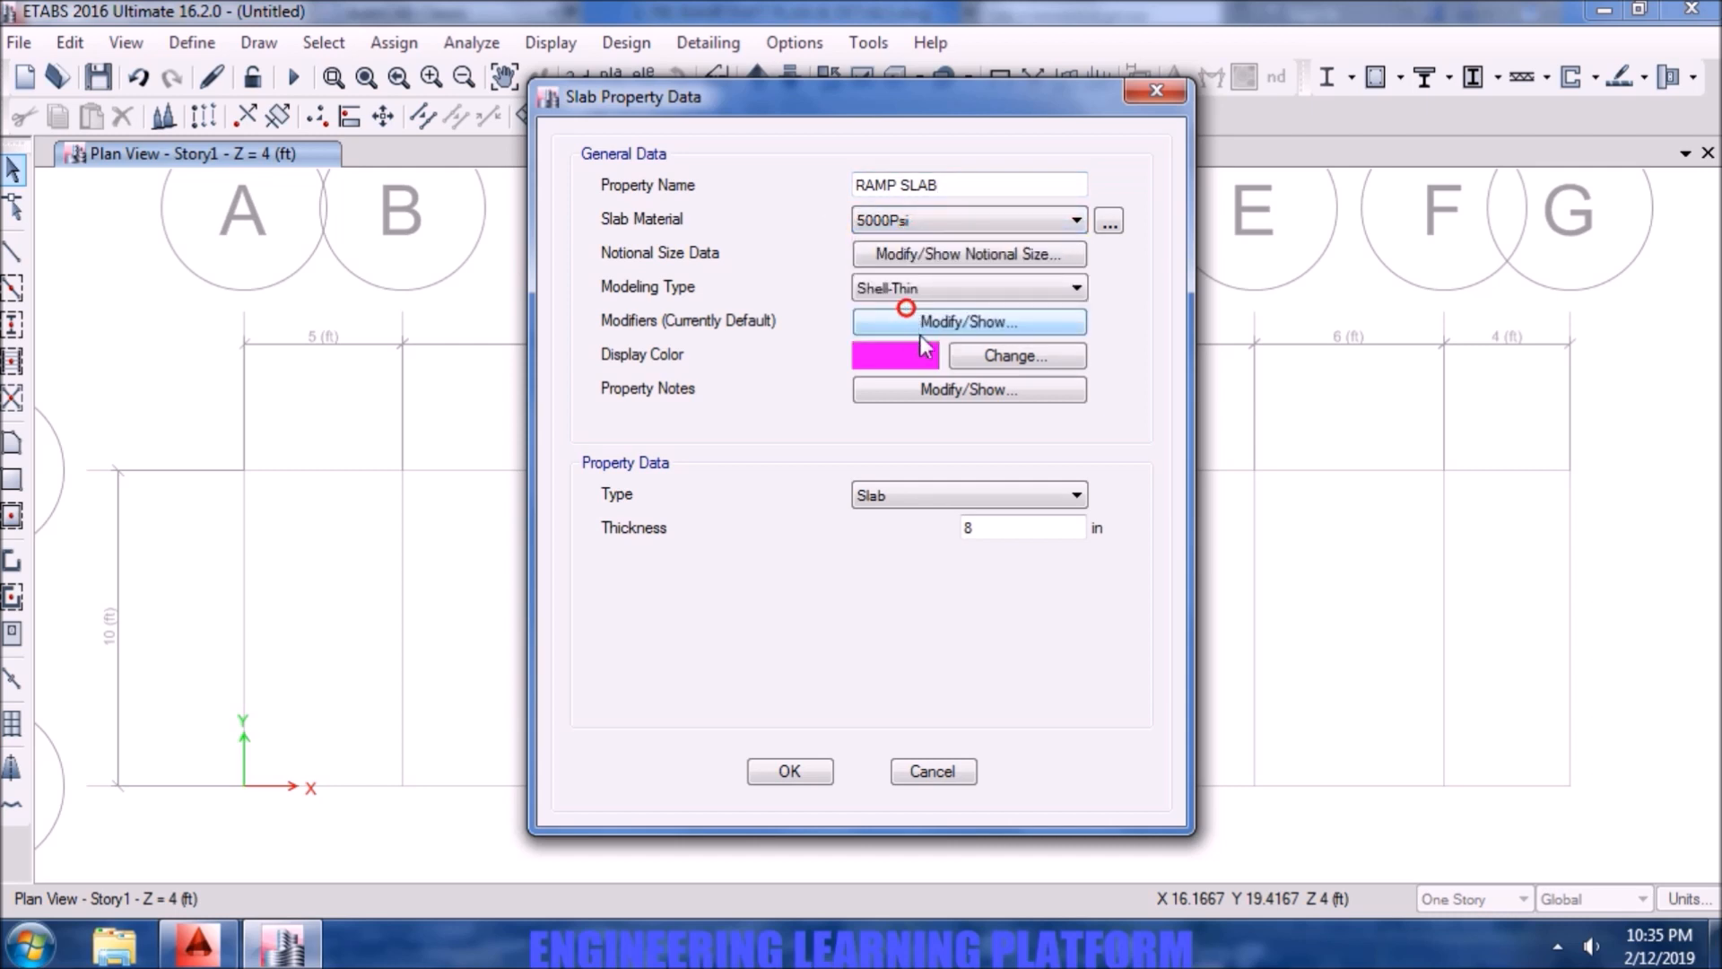
pyautogui.doubleClick(1014, 528)
pyautogui.write('7')
pyautogui.click(1022, 288)
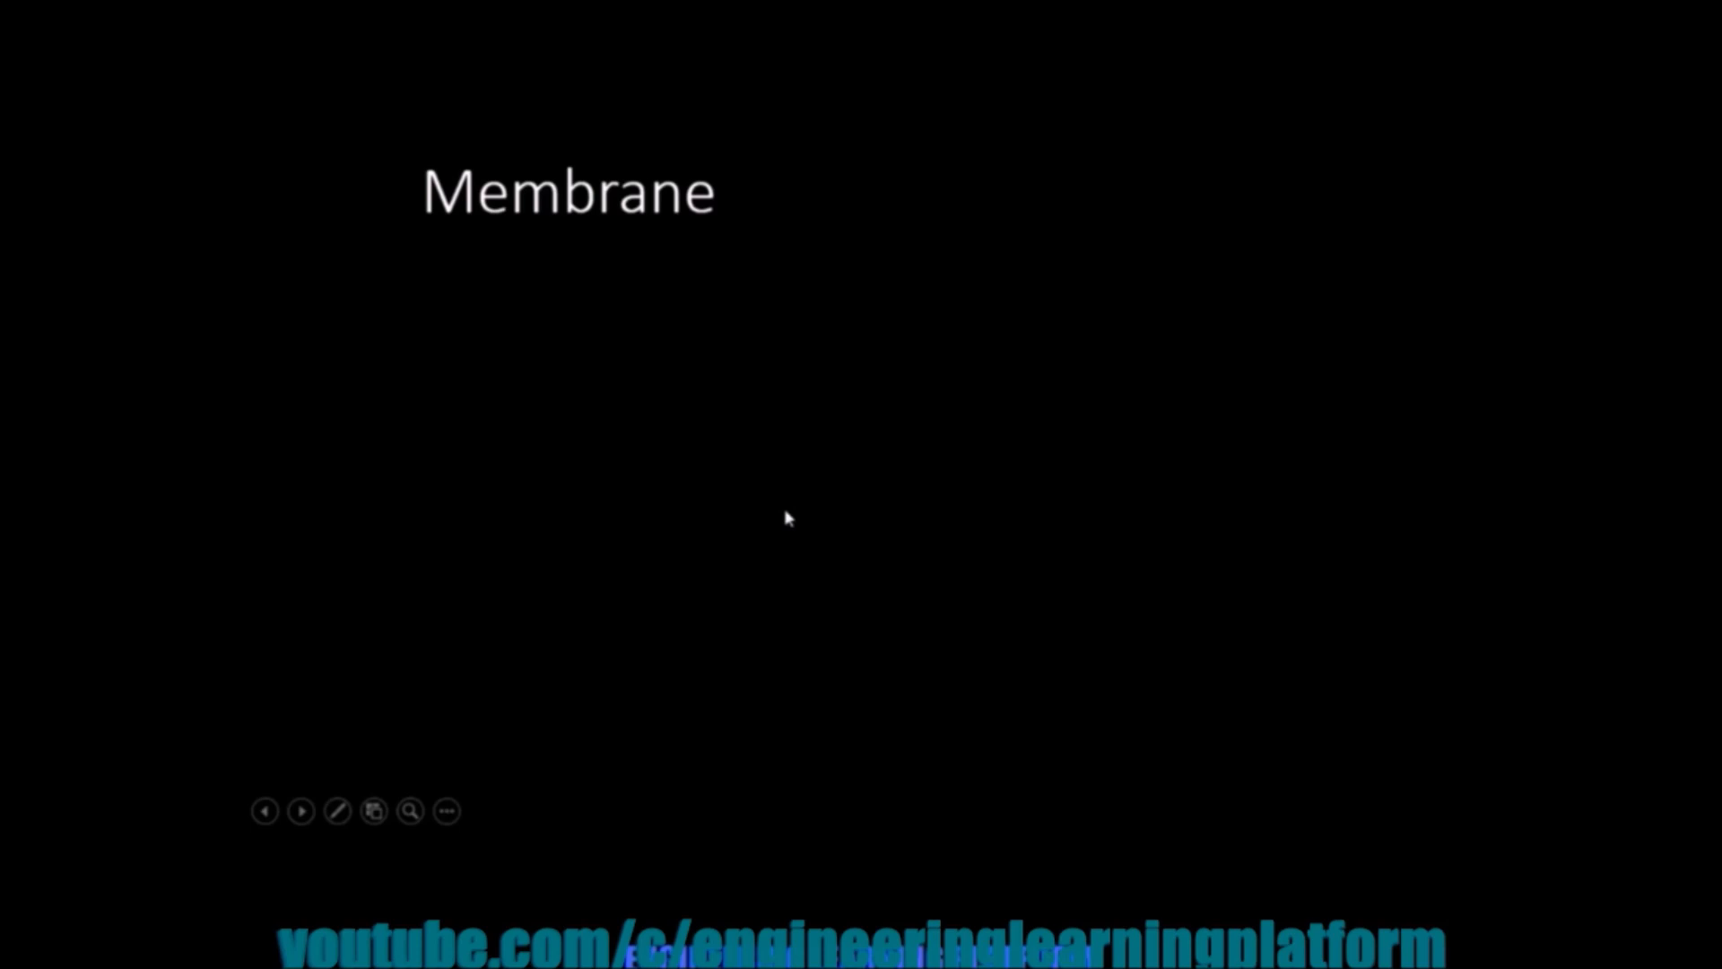
pyautogui.click(785, 511)
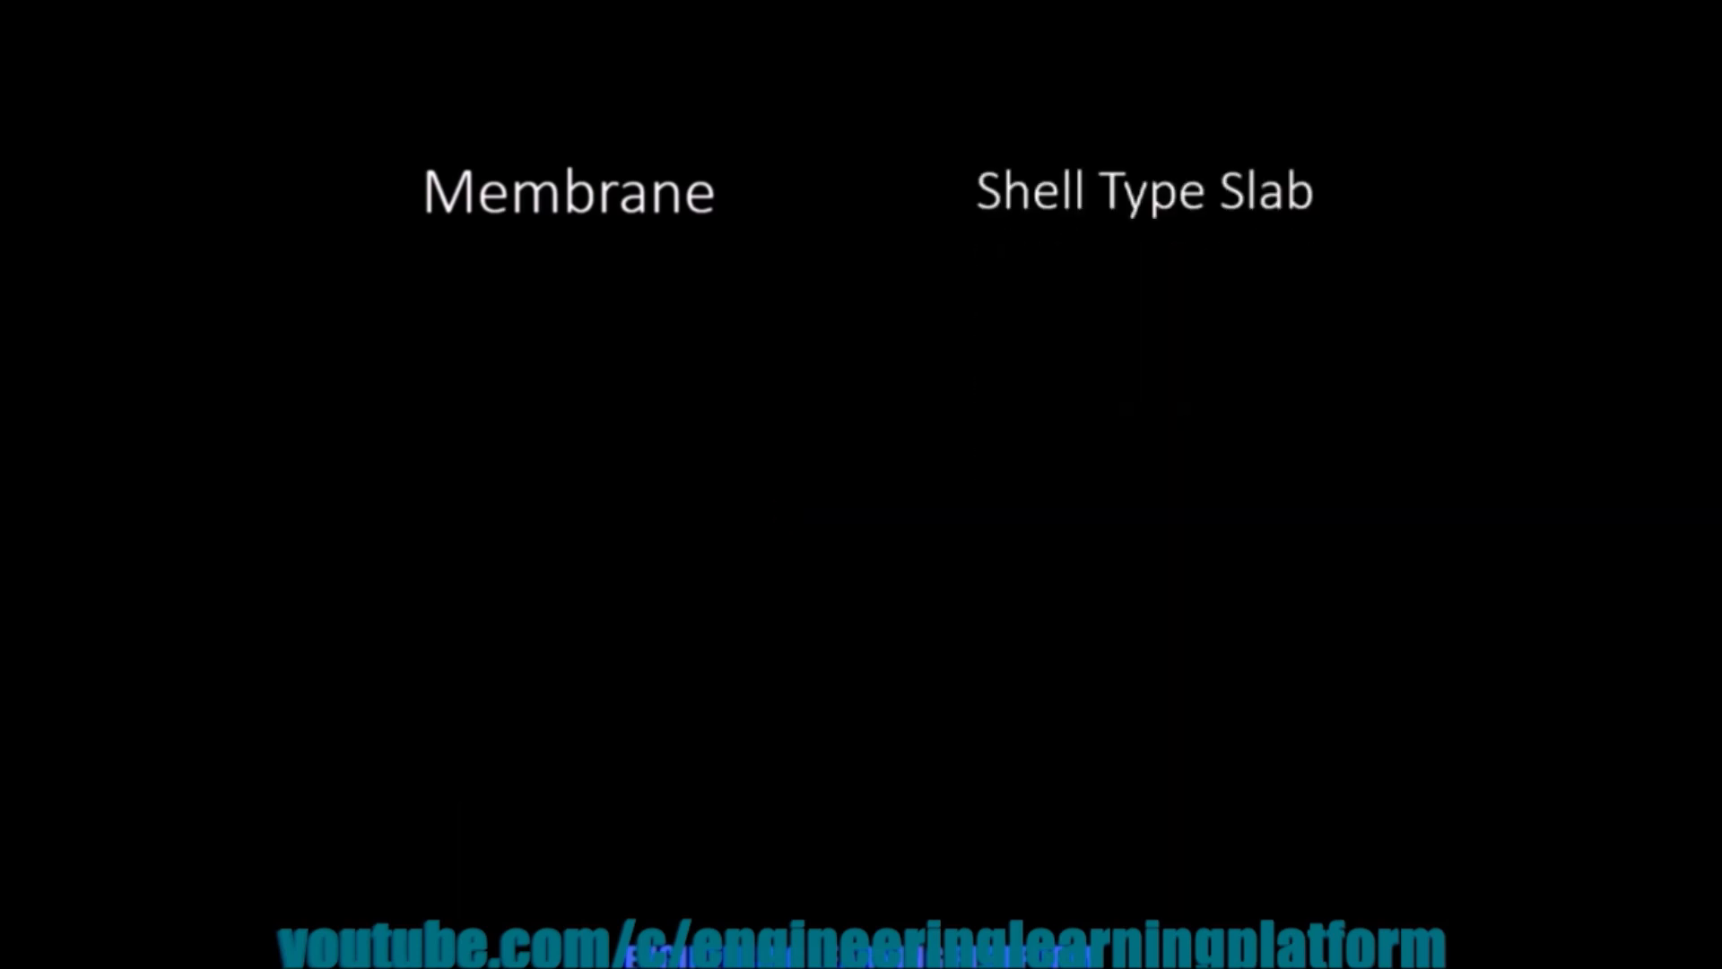
pyautogui.press('Right')
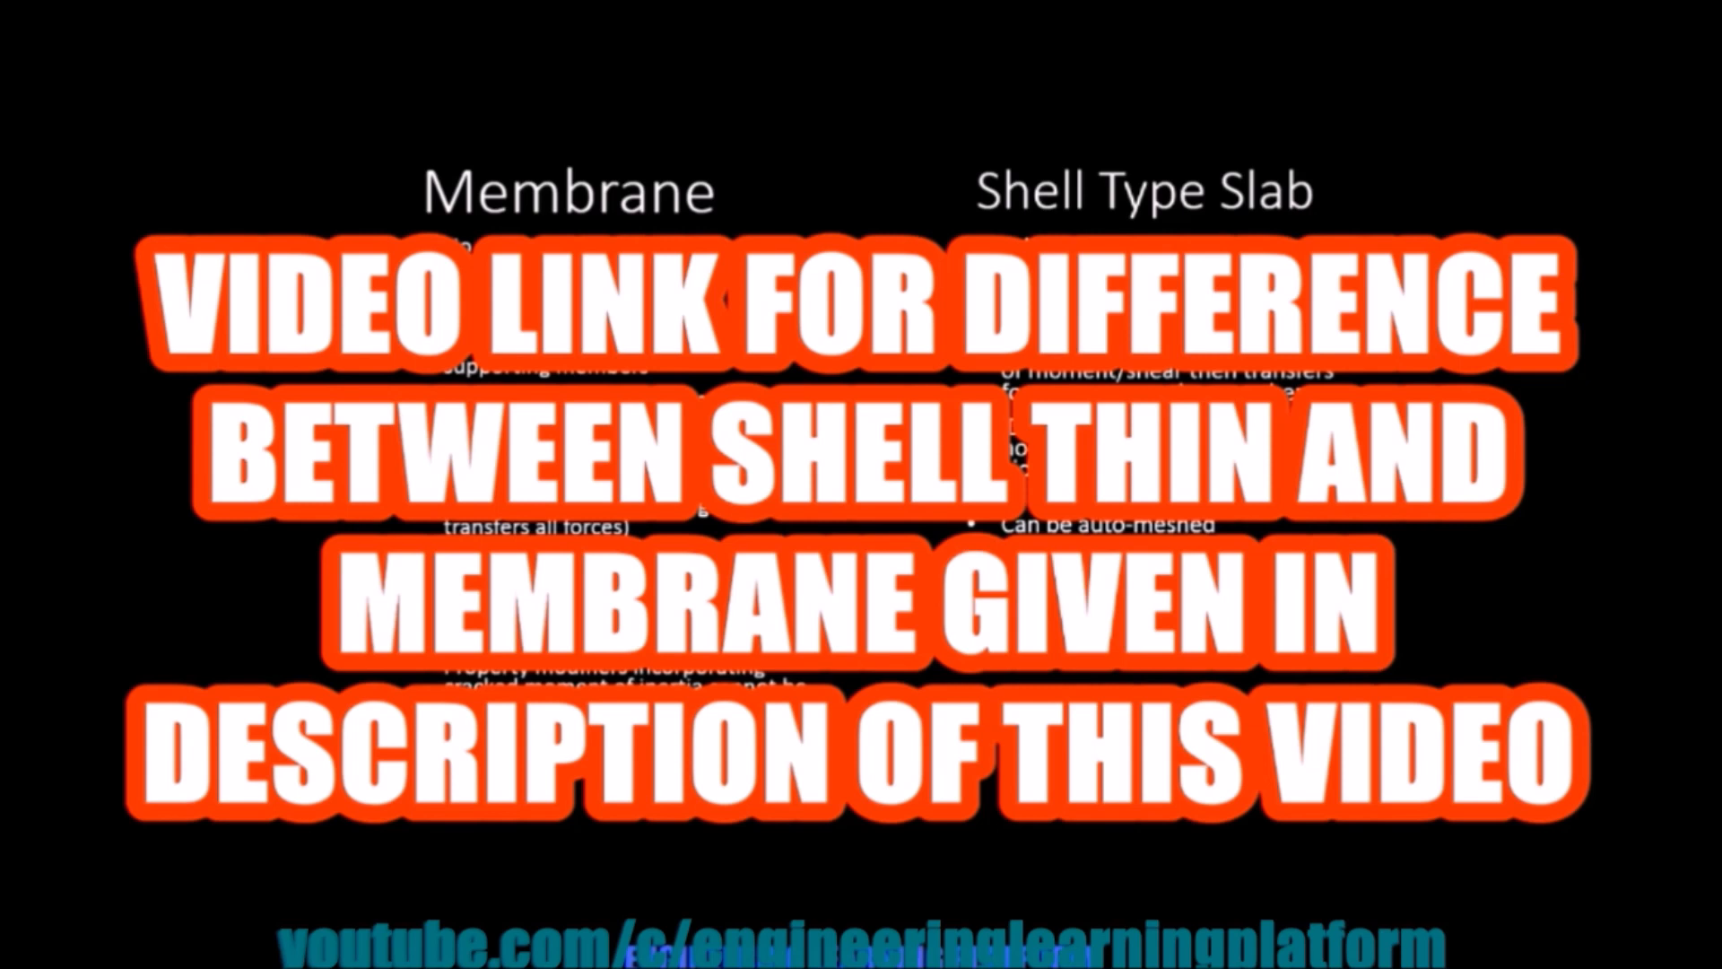
pyautogui.press('Right')
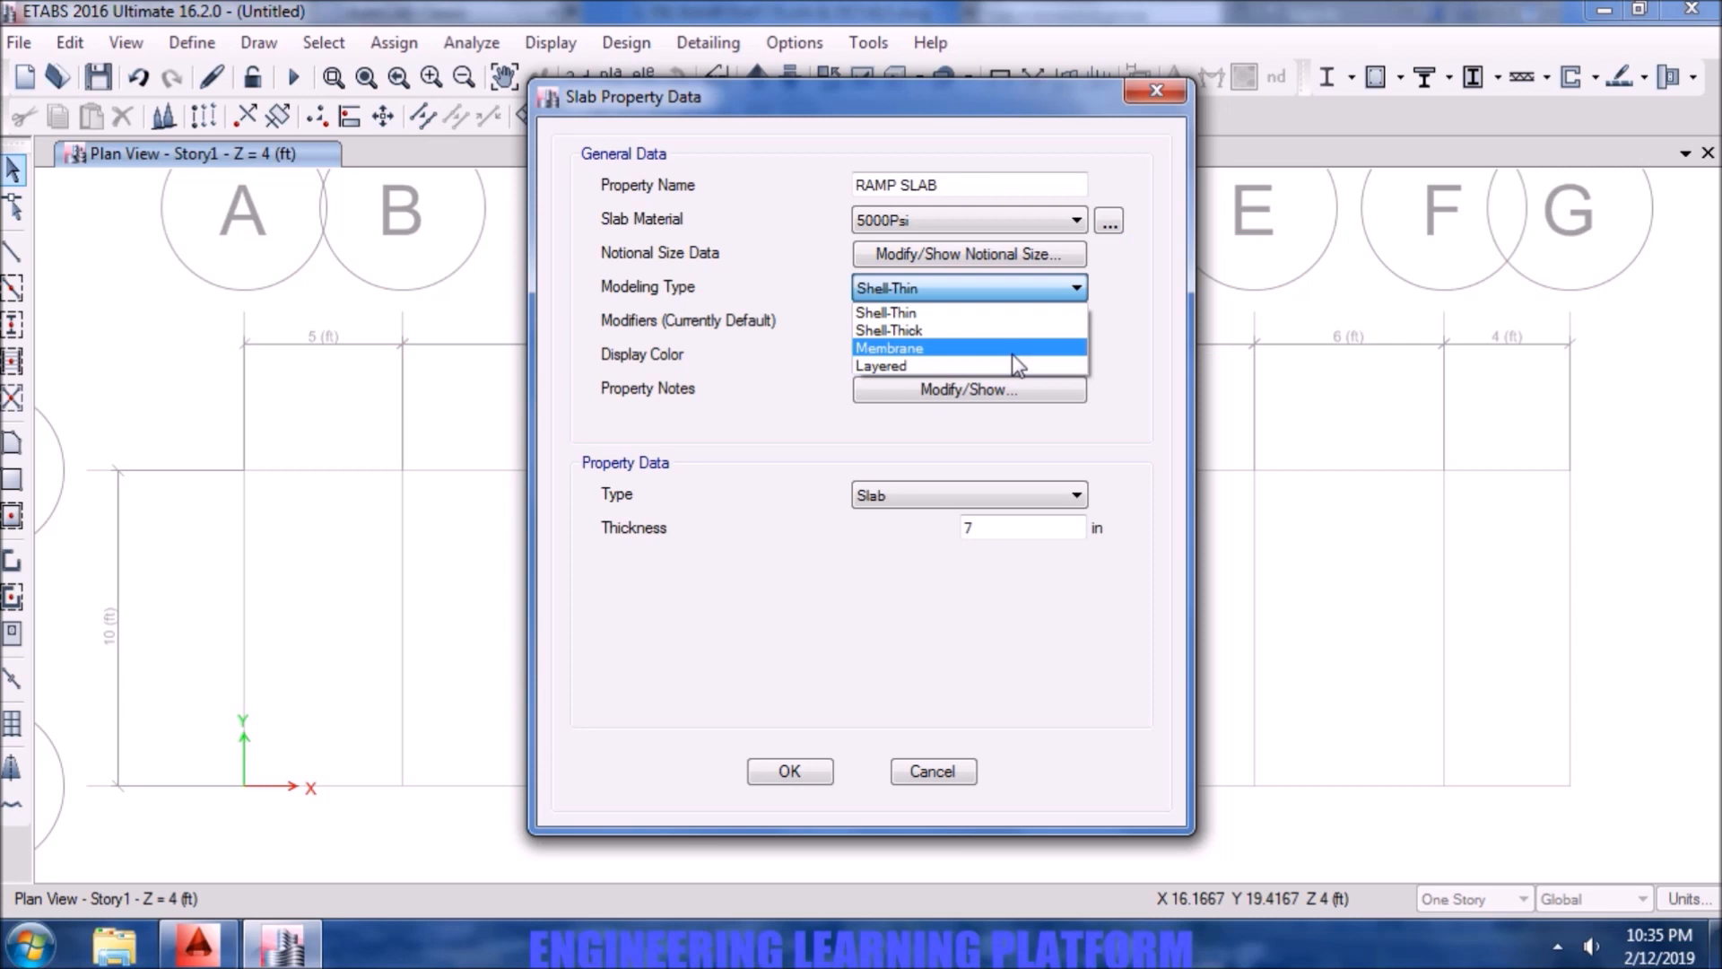
pyautogui.click(1017, 283)
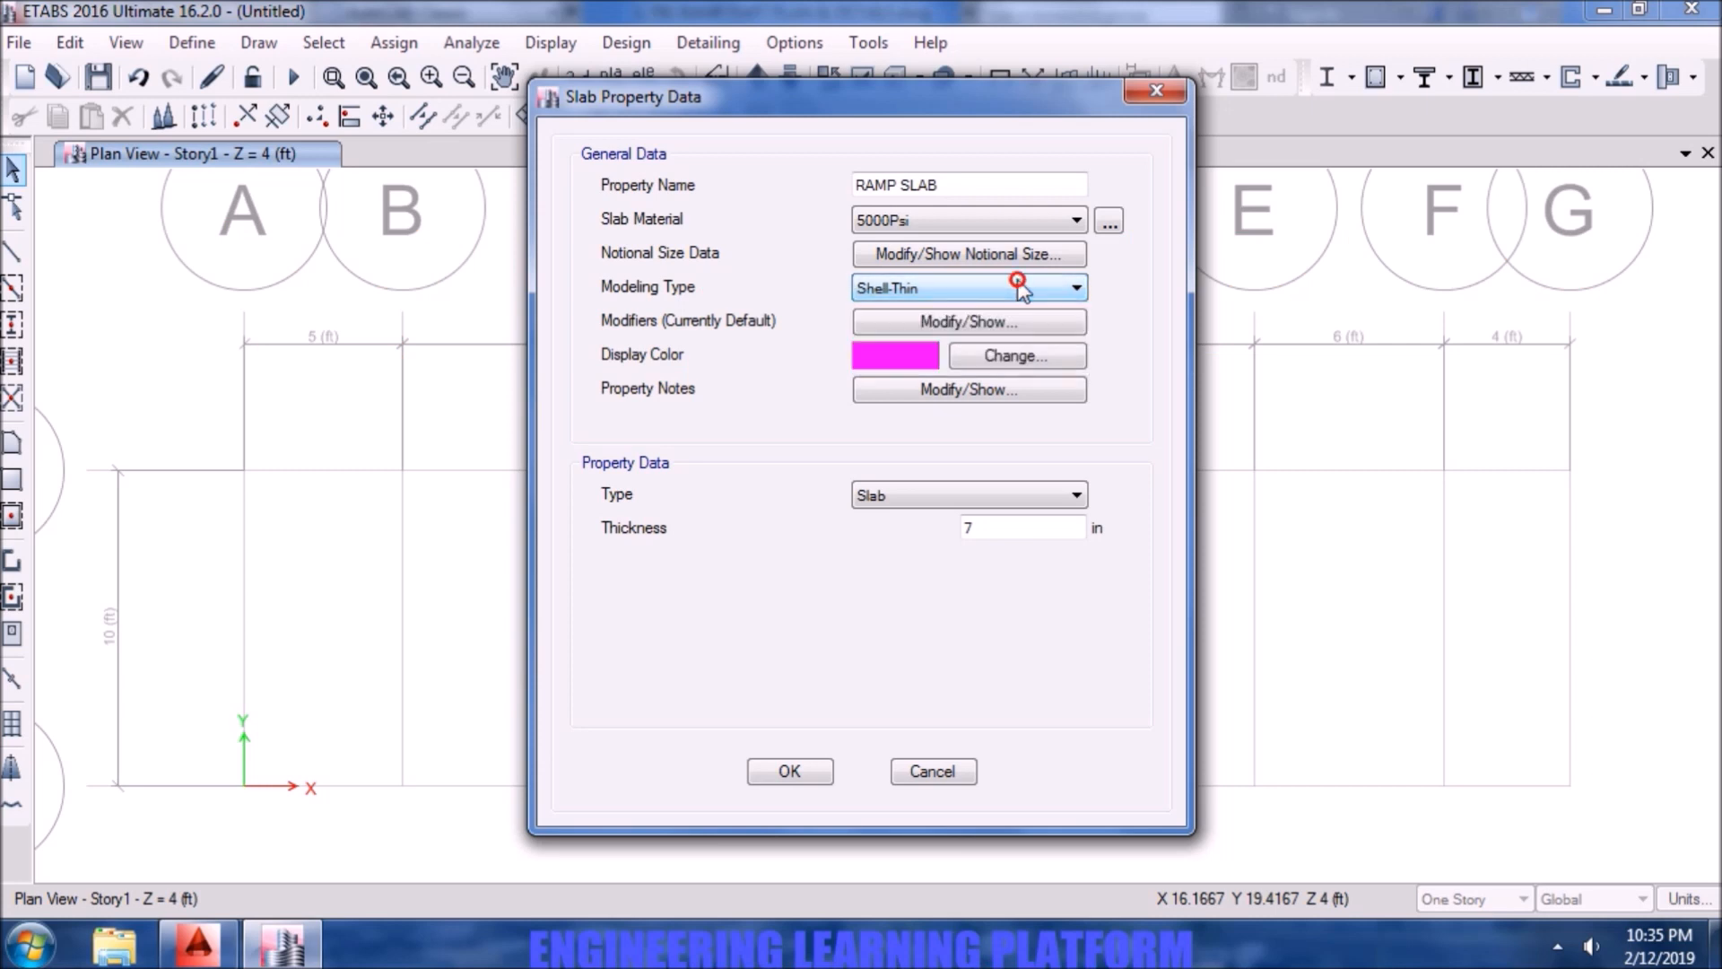
# - Set the ramp slab's m11, m22 and m12 bending modifiers to 0.25 and save the slab property
pyautogui.click(1010, 321)
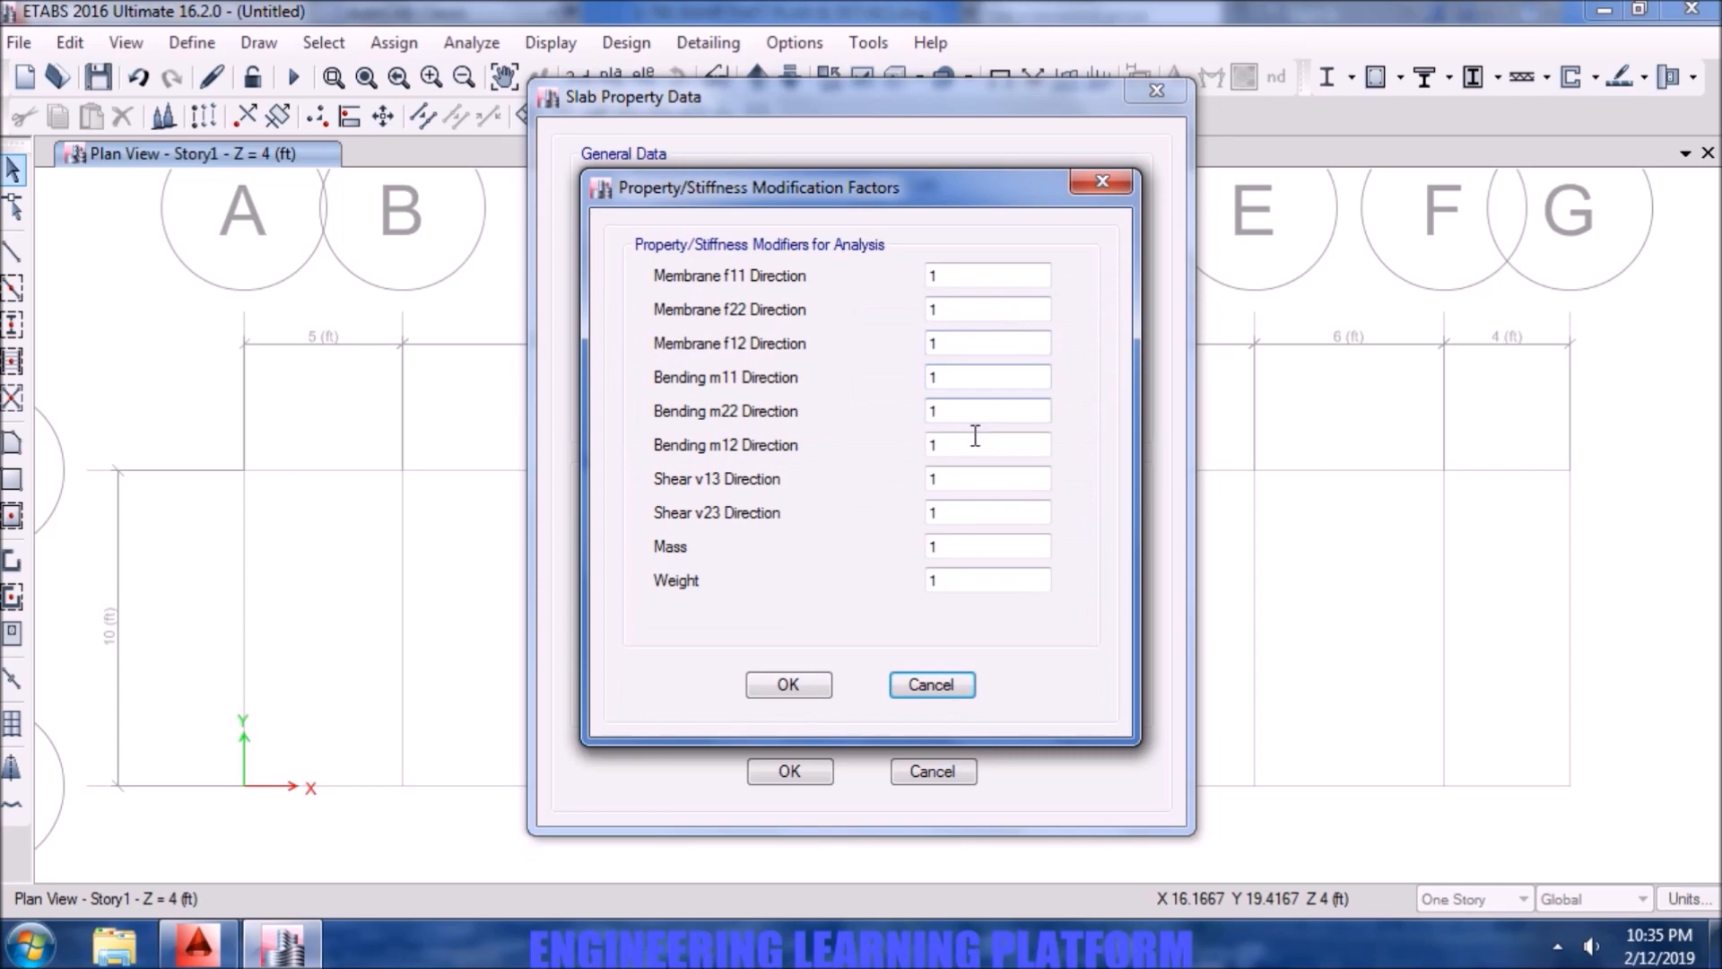
pyautogui.click(971, 418)
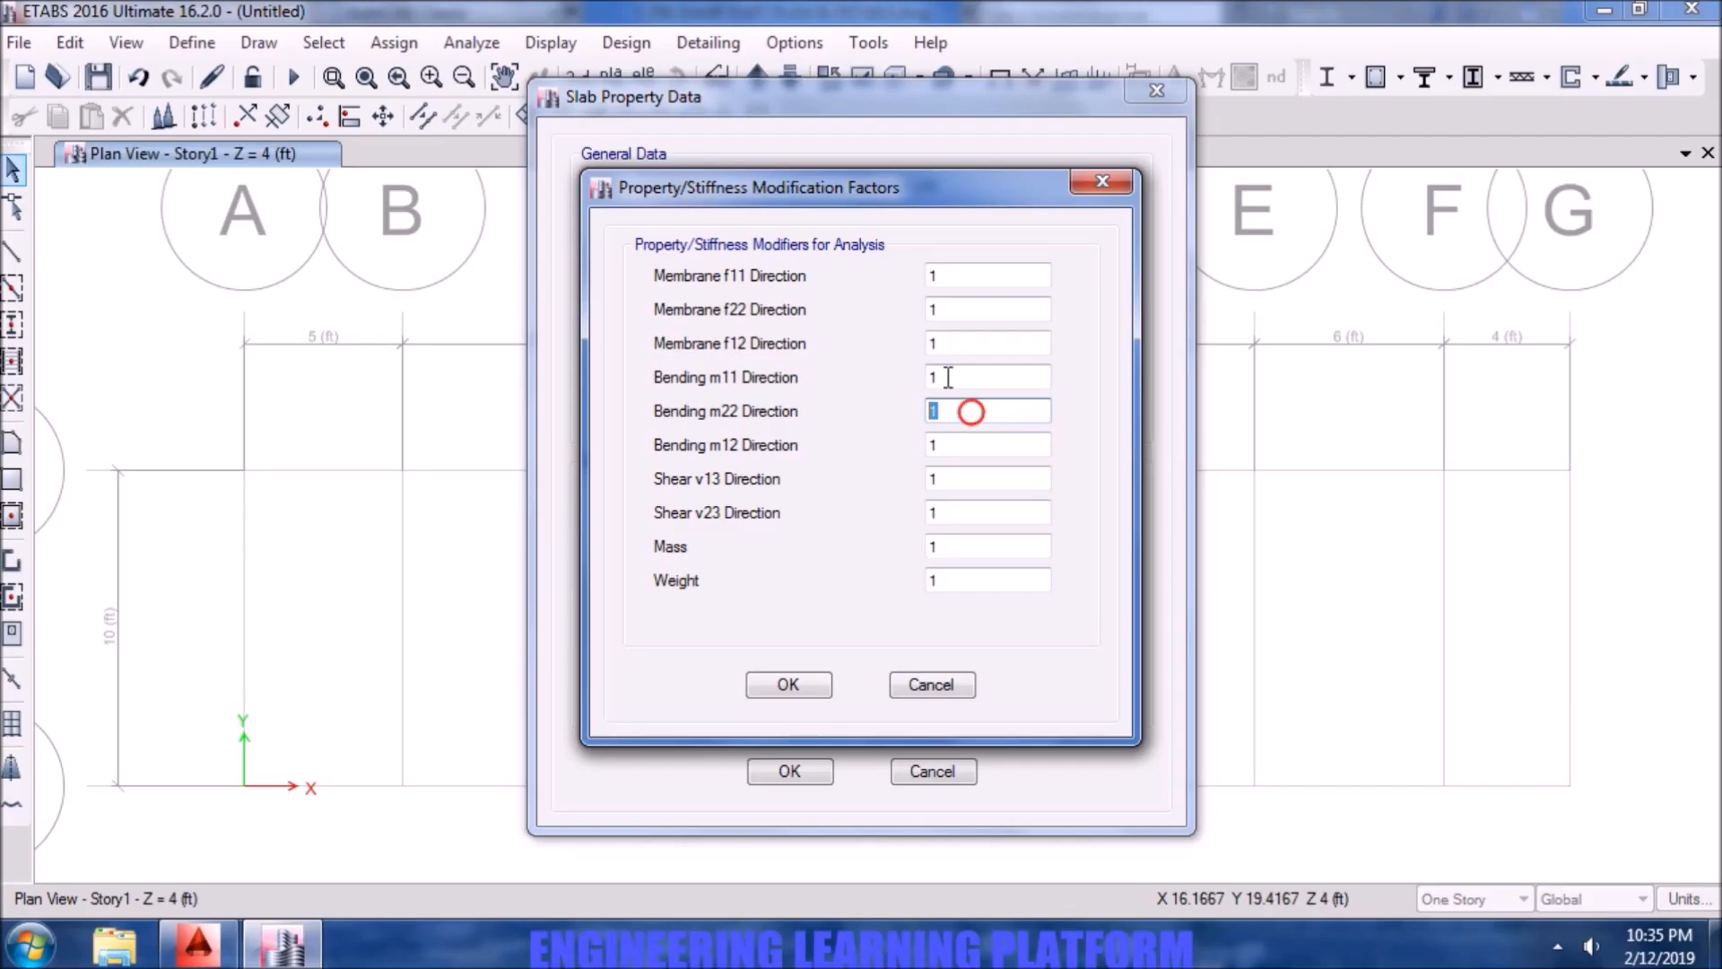
pyautogui.hotkey('shift', 'Tab')
pyautogui.write('0.25')
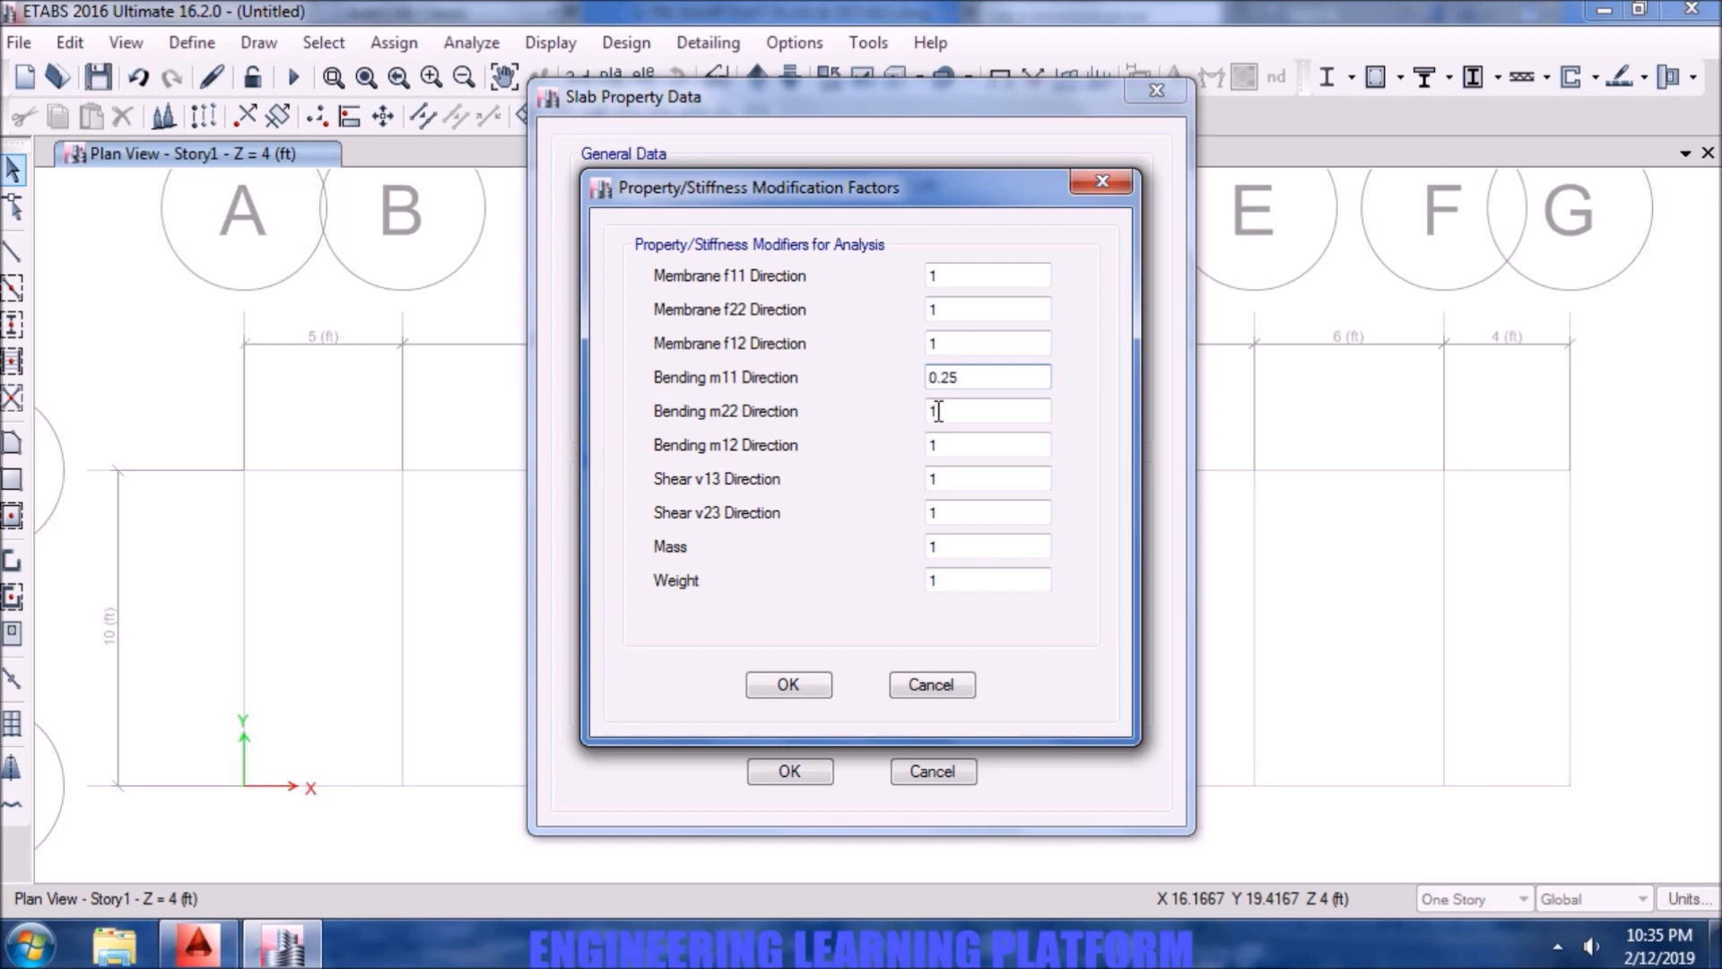
pyautogui.press('Tab')
pyautogui.write('0.2')
pyautogui.doubleClick(954, 449)
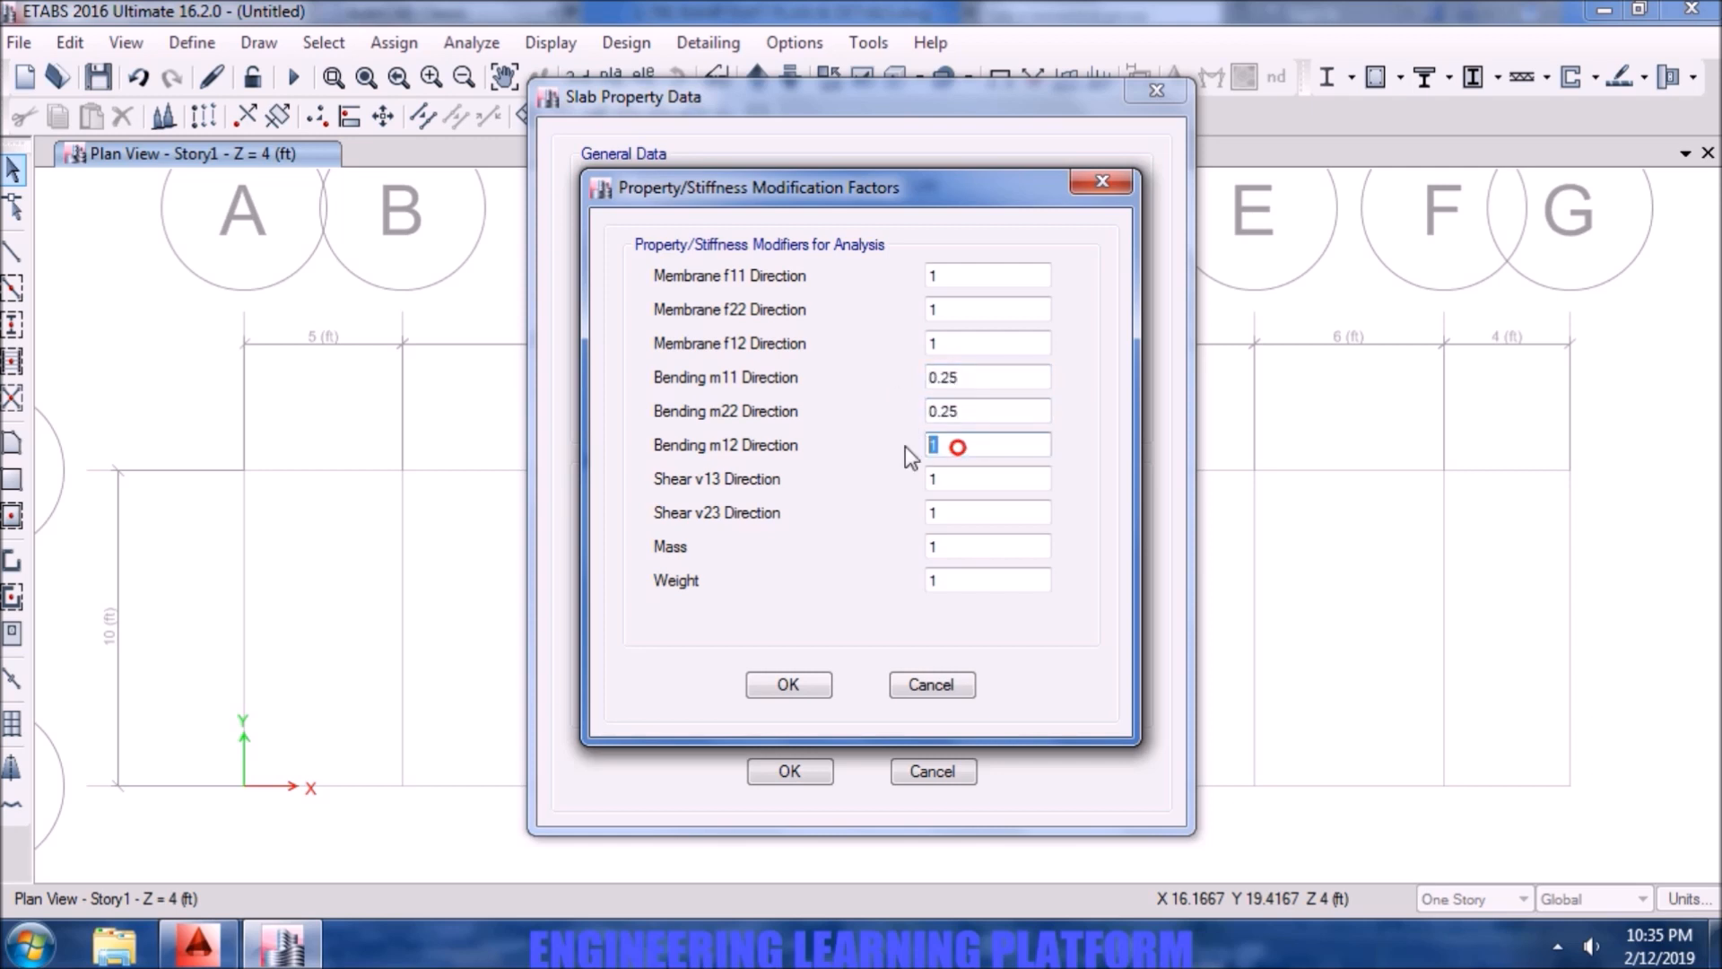
pyautogui.write('0.25')
pyautogui.click(808, 686)
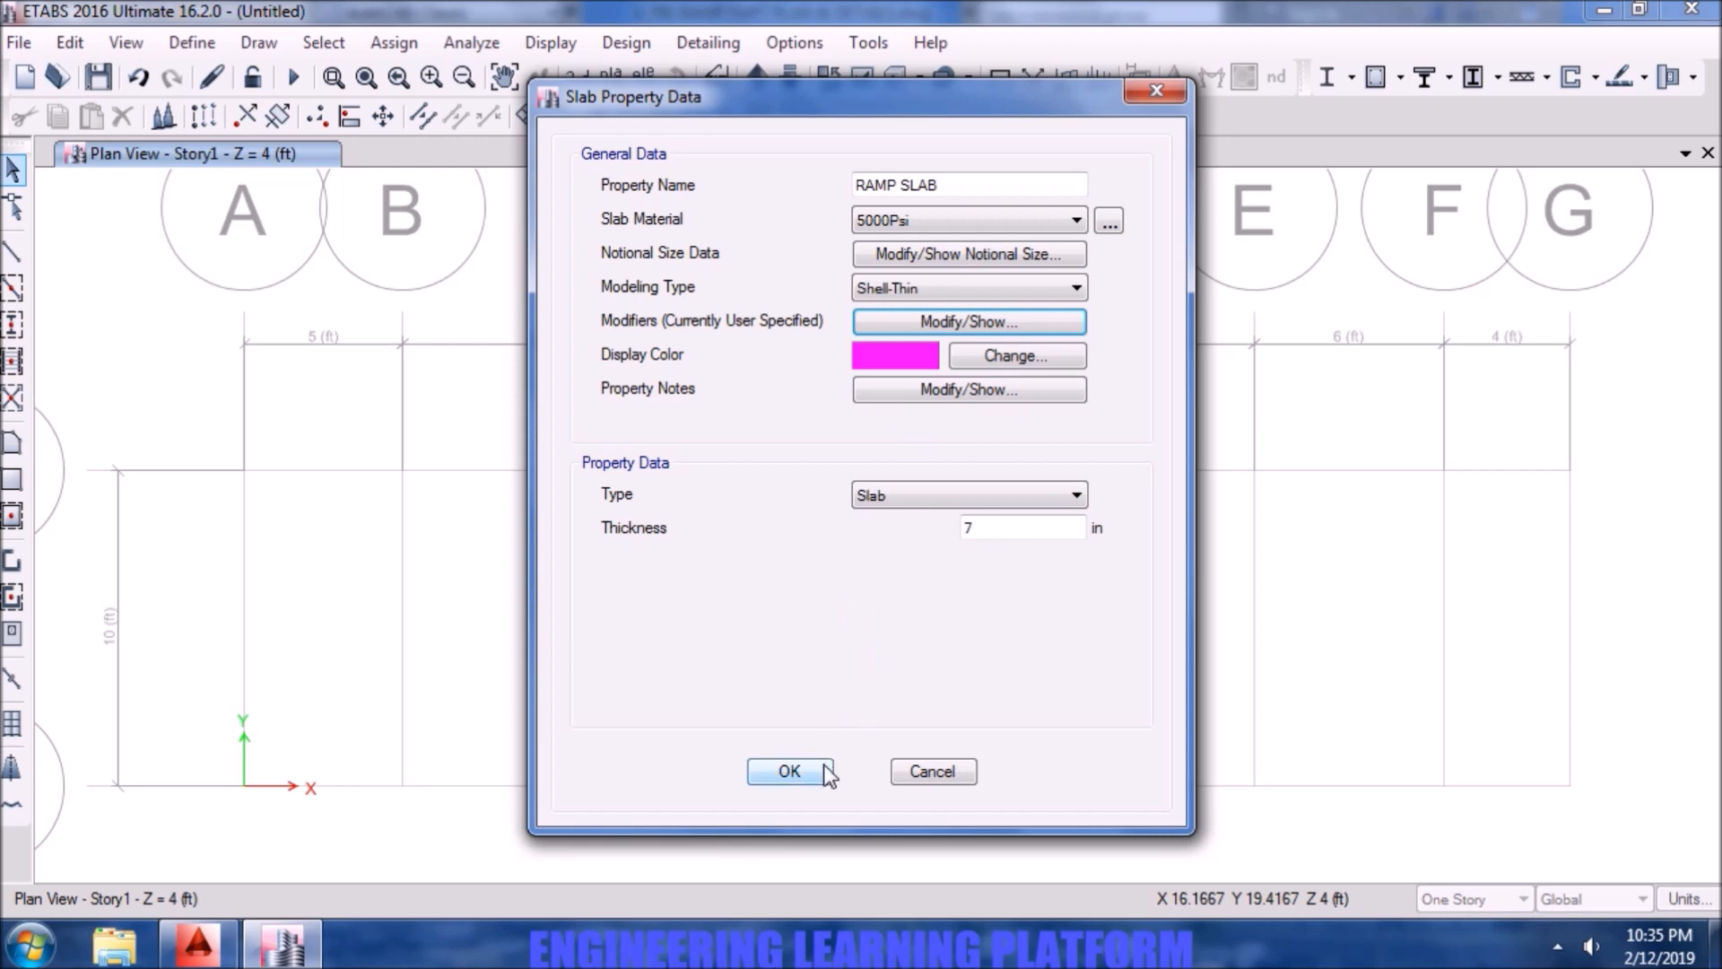
pyautogui.click(789, 772)
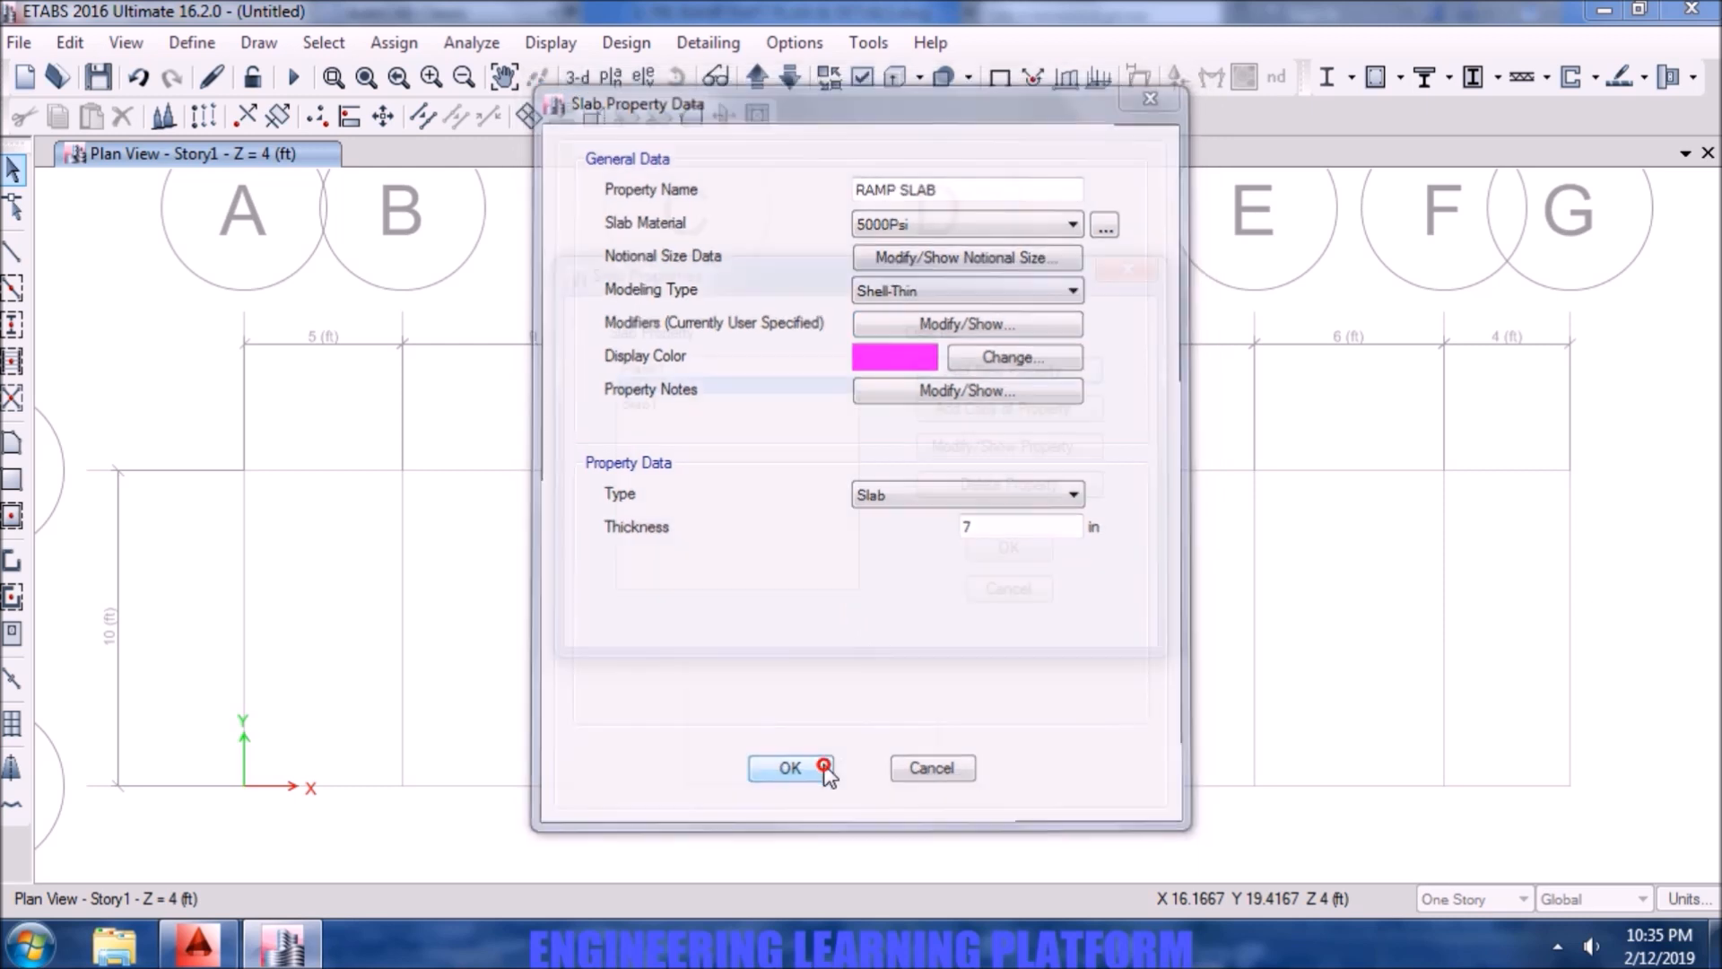
# - Delete the default slab properties Slab1 and Plank1, keeping only RAMP SLAB
pyautogui.click(666, 405)
pyautogui.click(1008, 484)
pyautogui.click(890, 562)
pyautogui.click(756, 366)
pyautogui.click(933, 480)
pyautogui.click(860, 563)
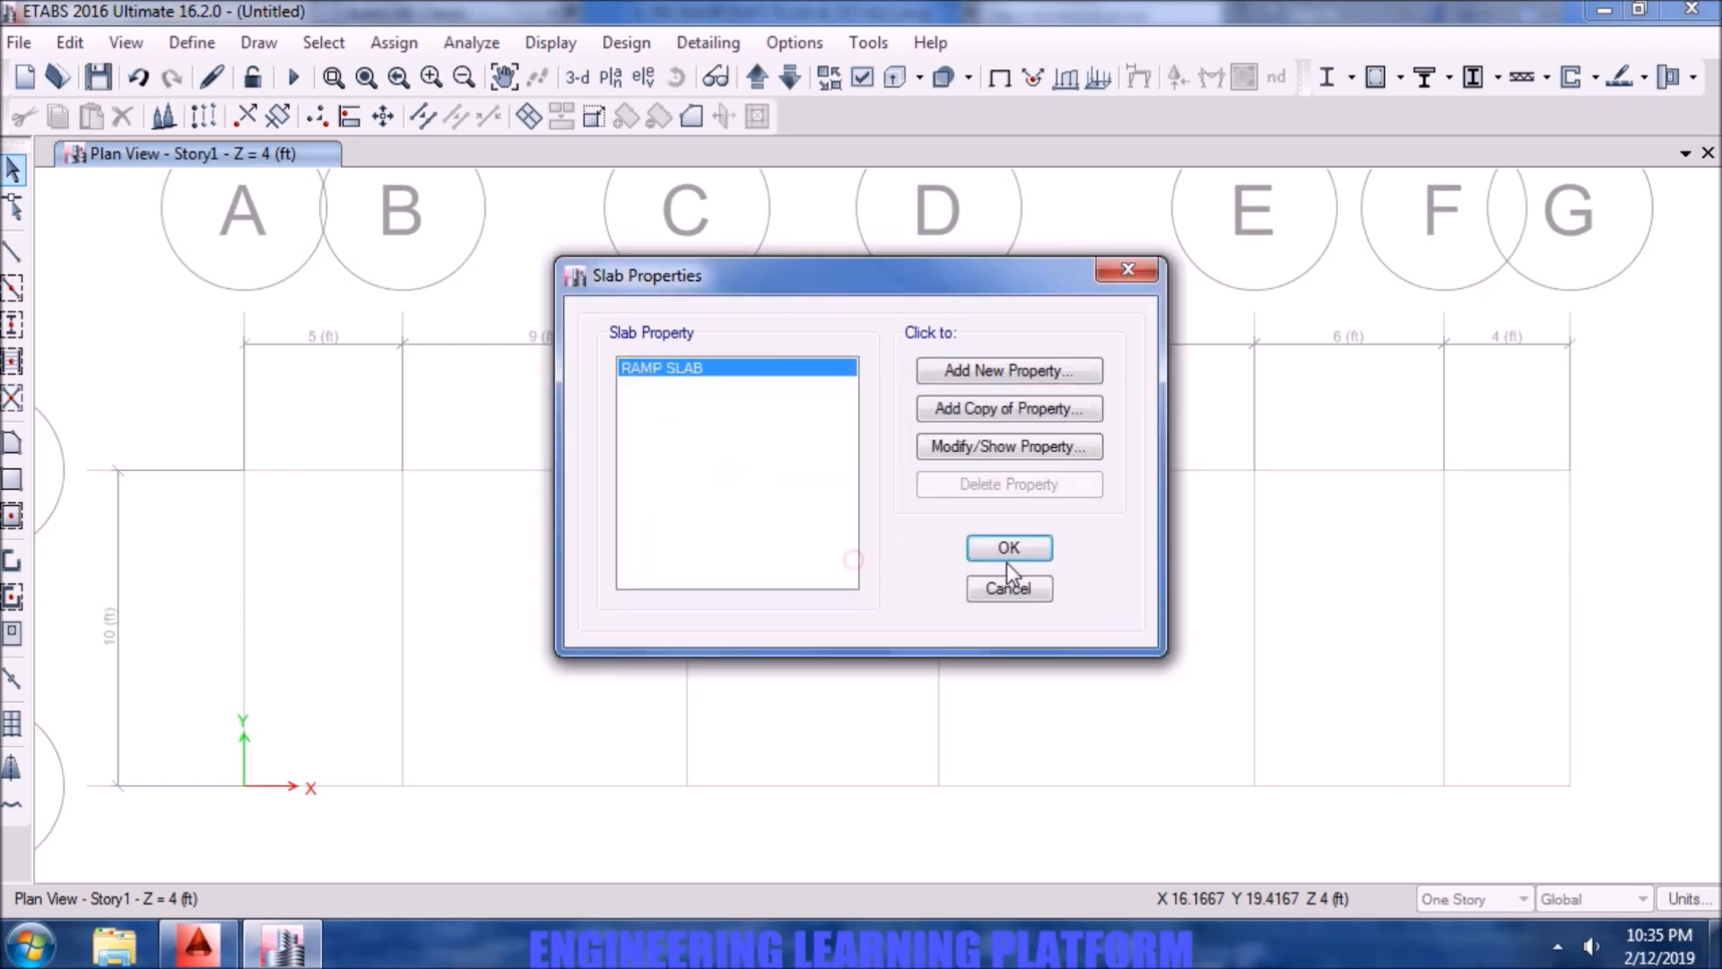
pyautogui.click(1009, 547)
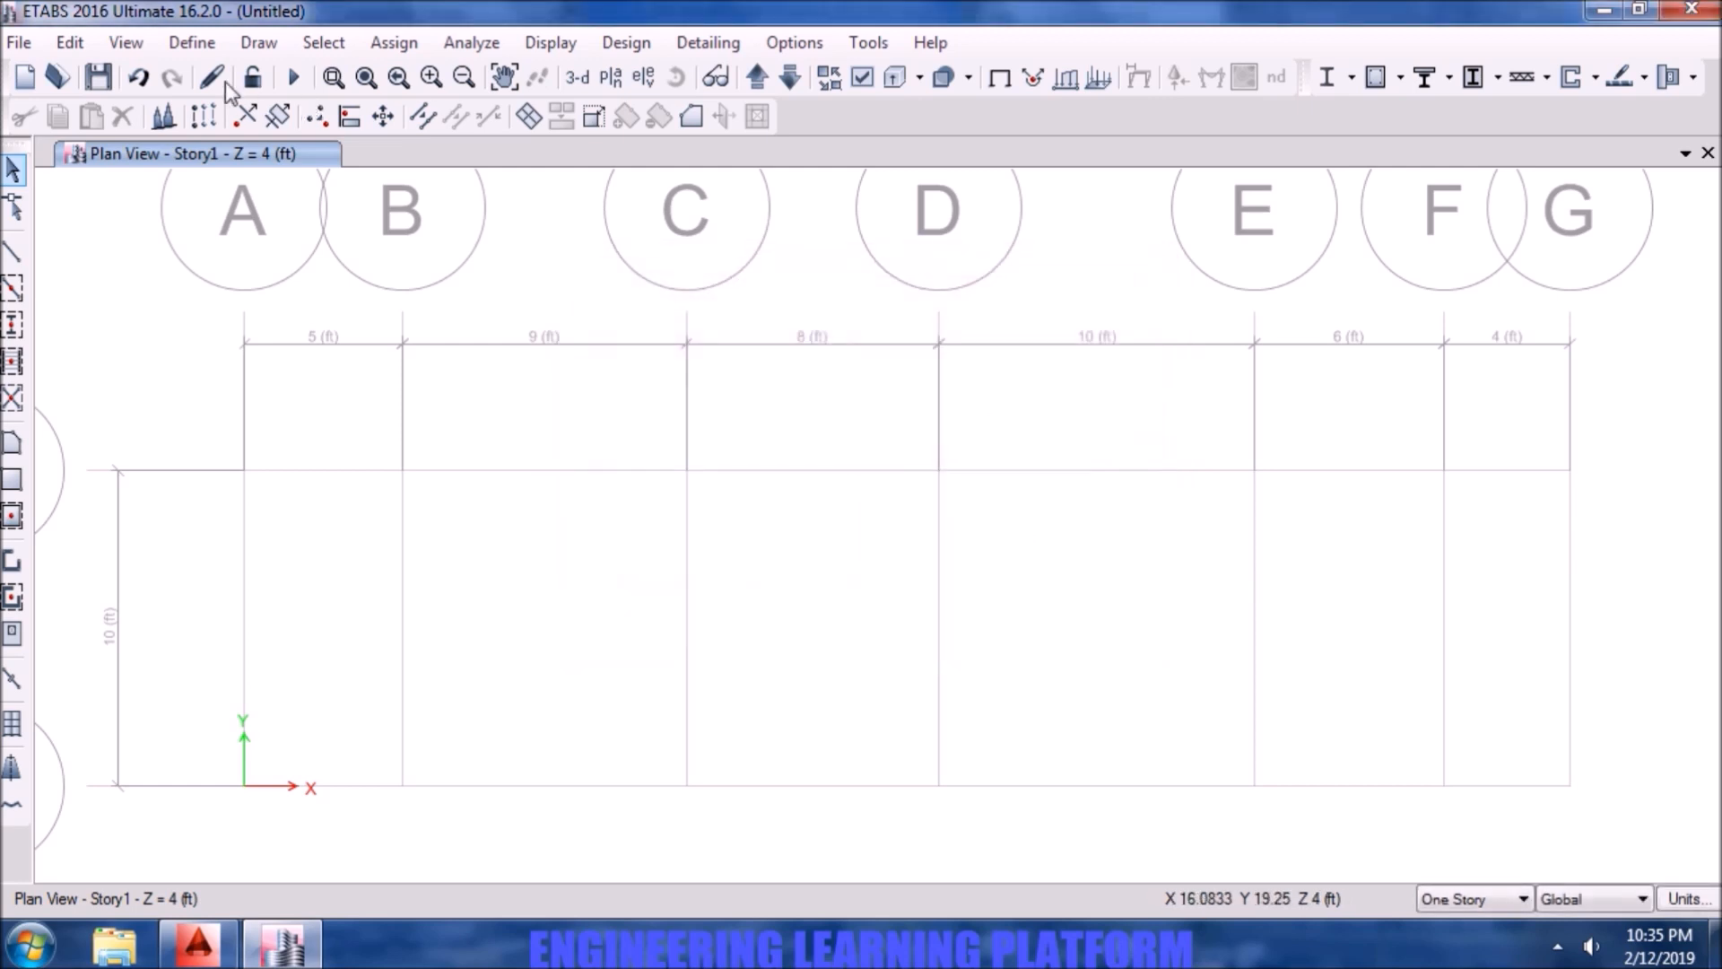
pyautogui.click(191, 43)
pyautogui.moveTo(212, 118)
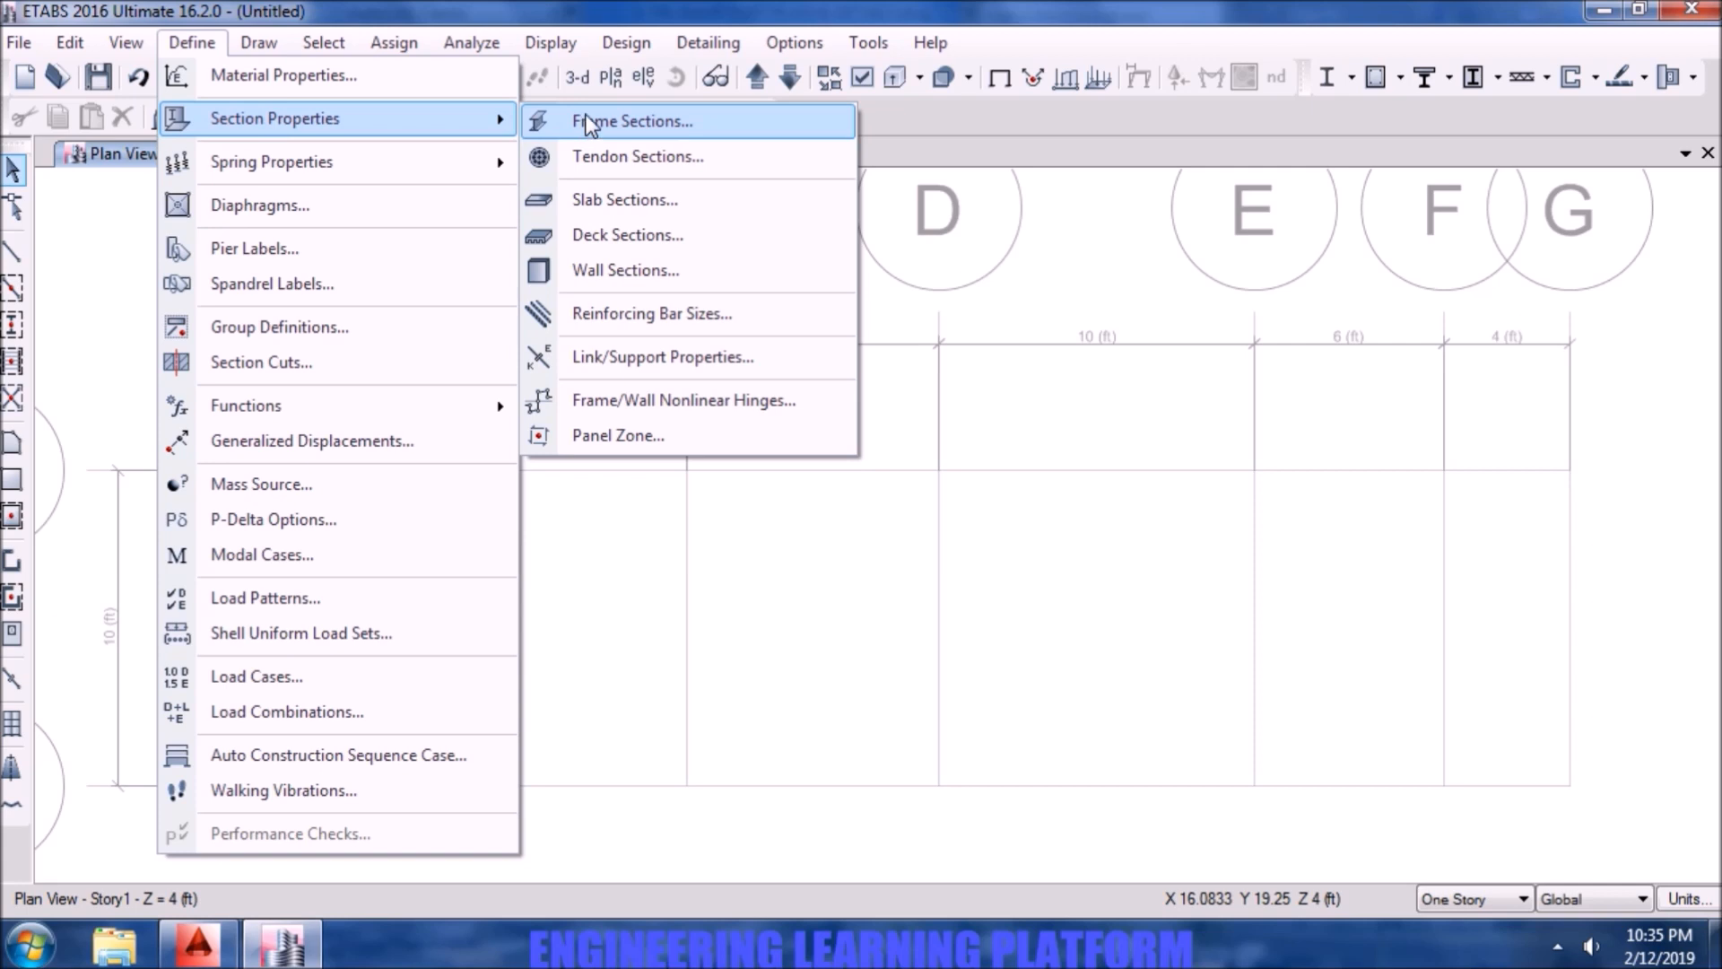
pyautogui.click(623, 7)
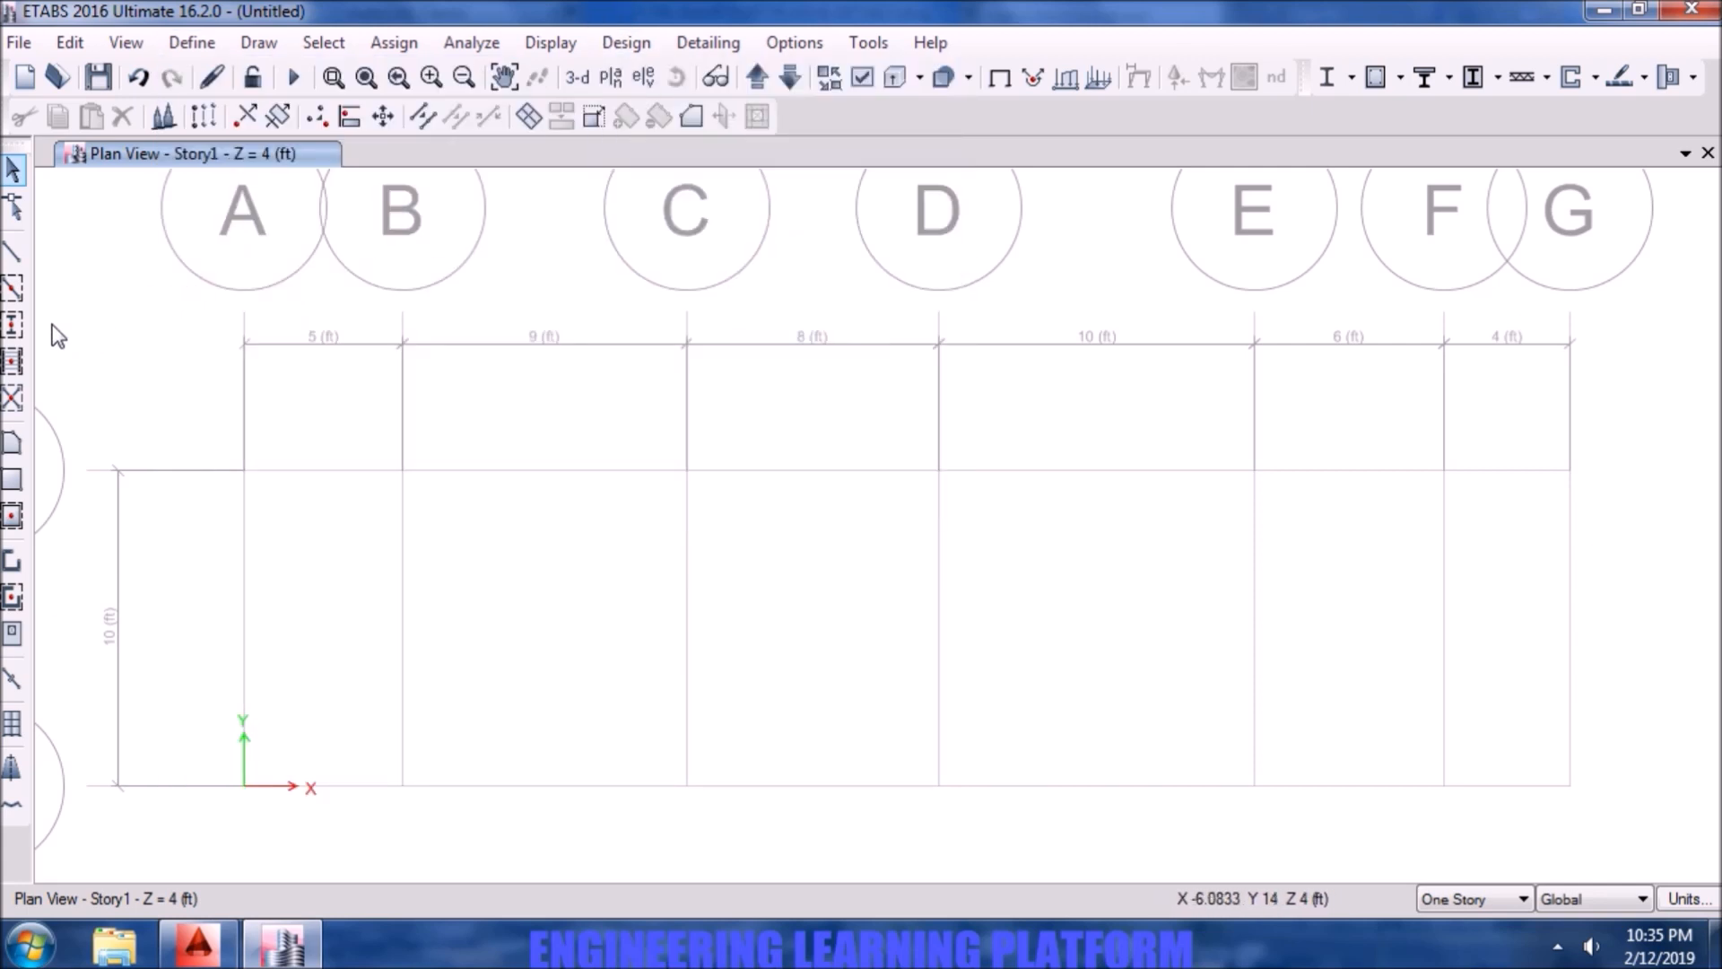
# - Add a load pattern named SDL of type Super Dead with a self-weight multiplier of 0
pyautogui.click(171, 41)
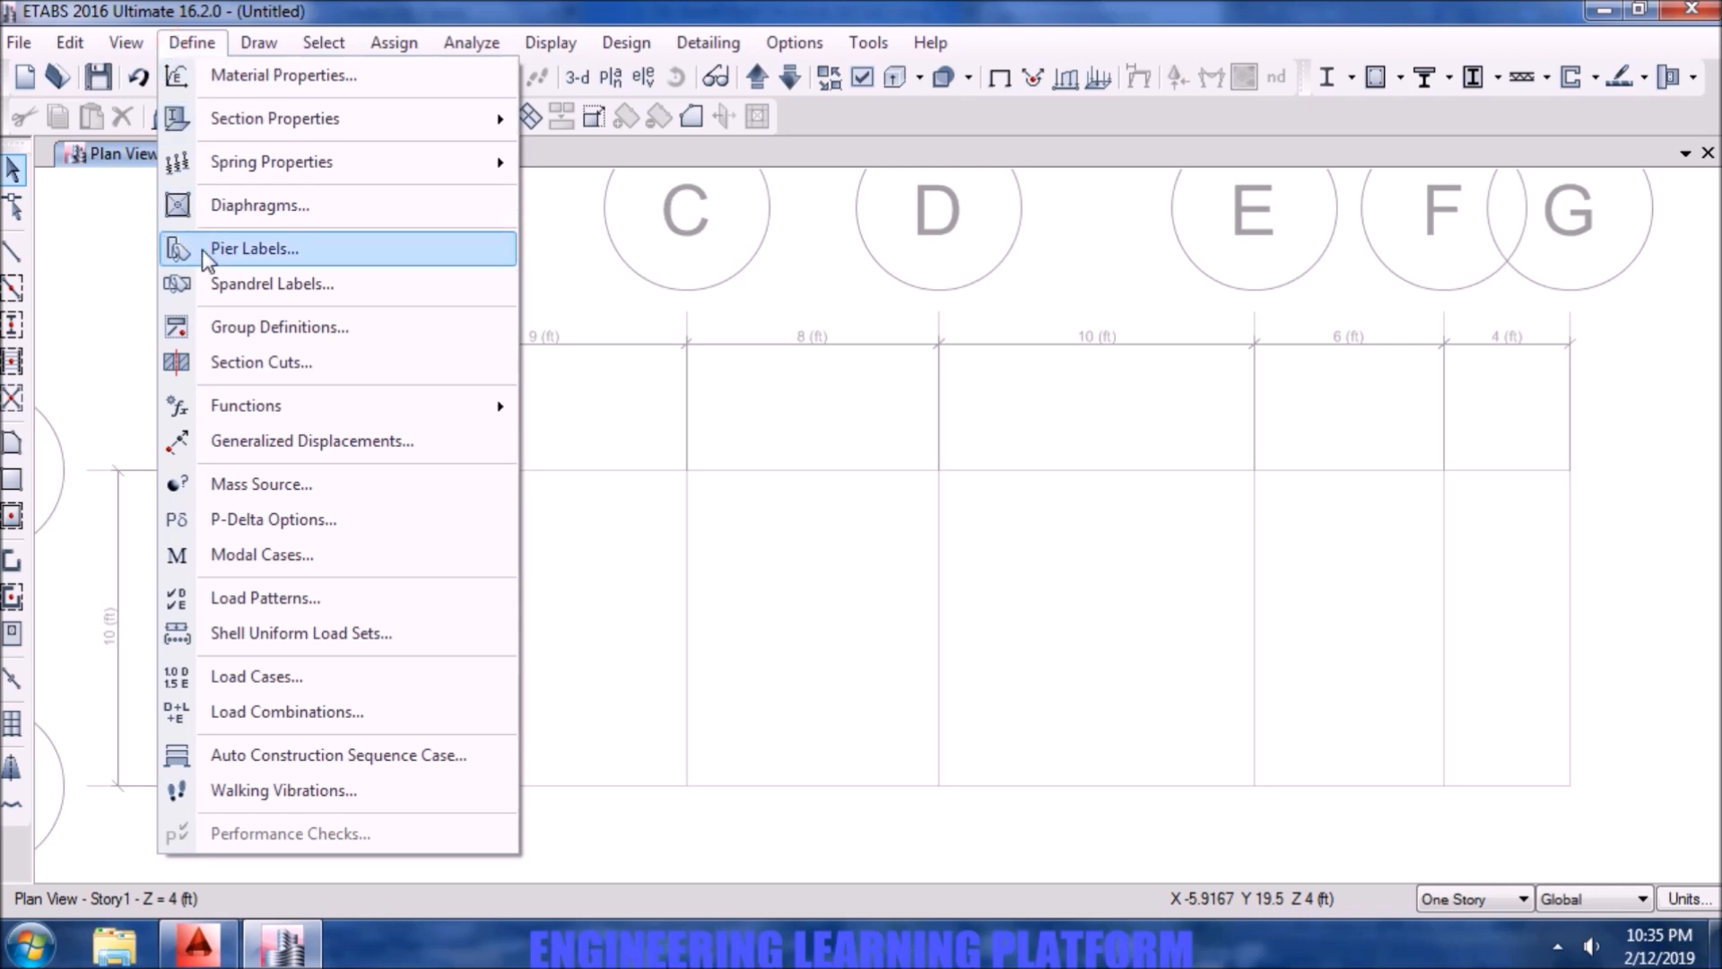
pyautogui.click(299, 599)
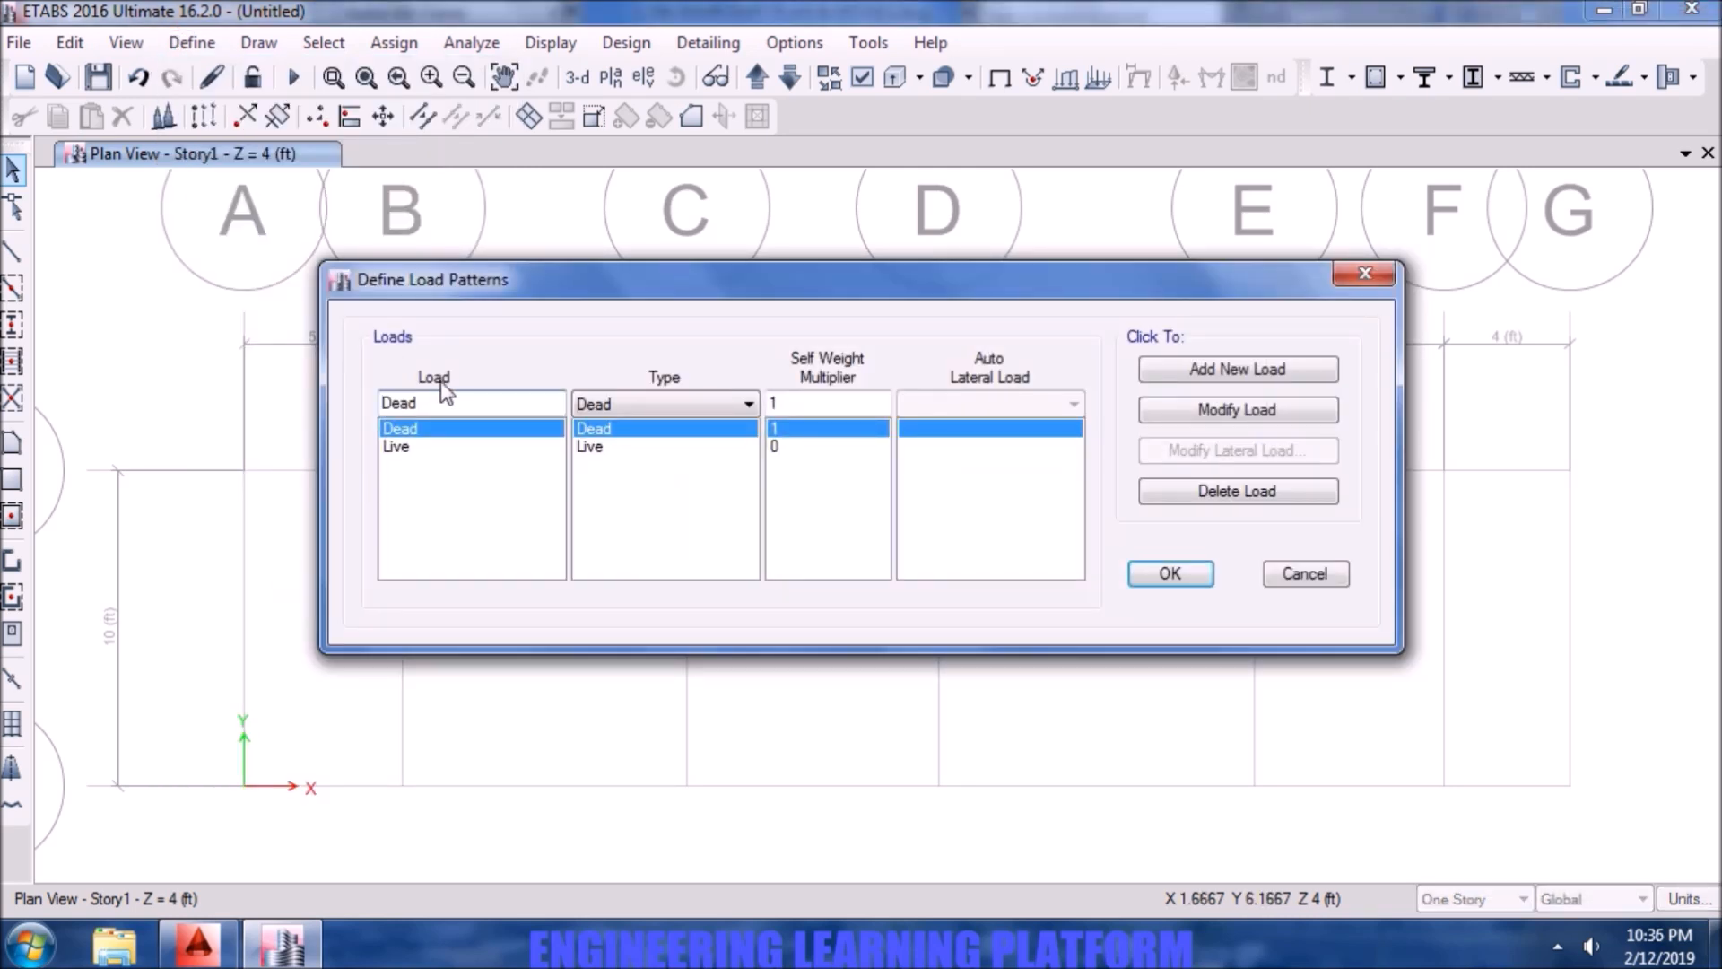
pyautogui.doubleClick(453, 400)
pyautogui.write('SDL')
pyautogui.click(610, 406)
pyautogui.click(619, 442)
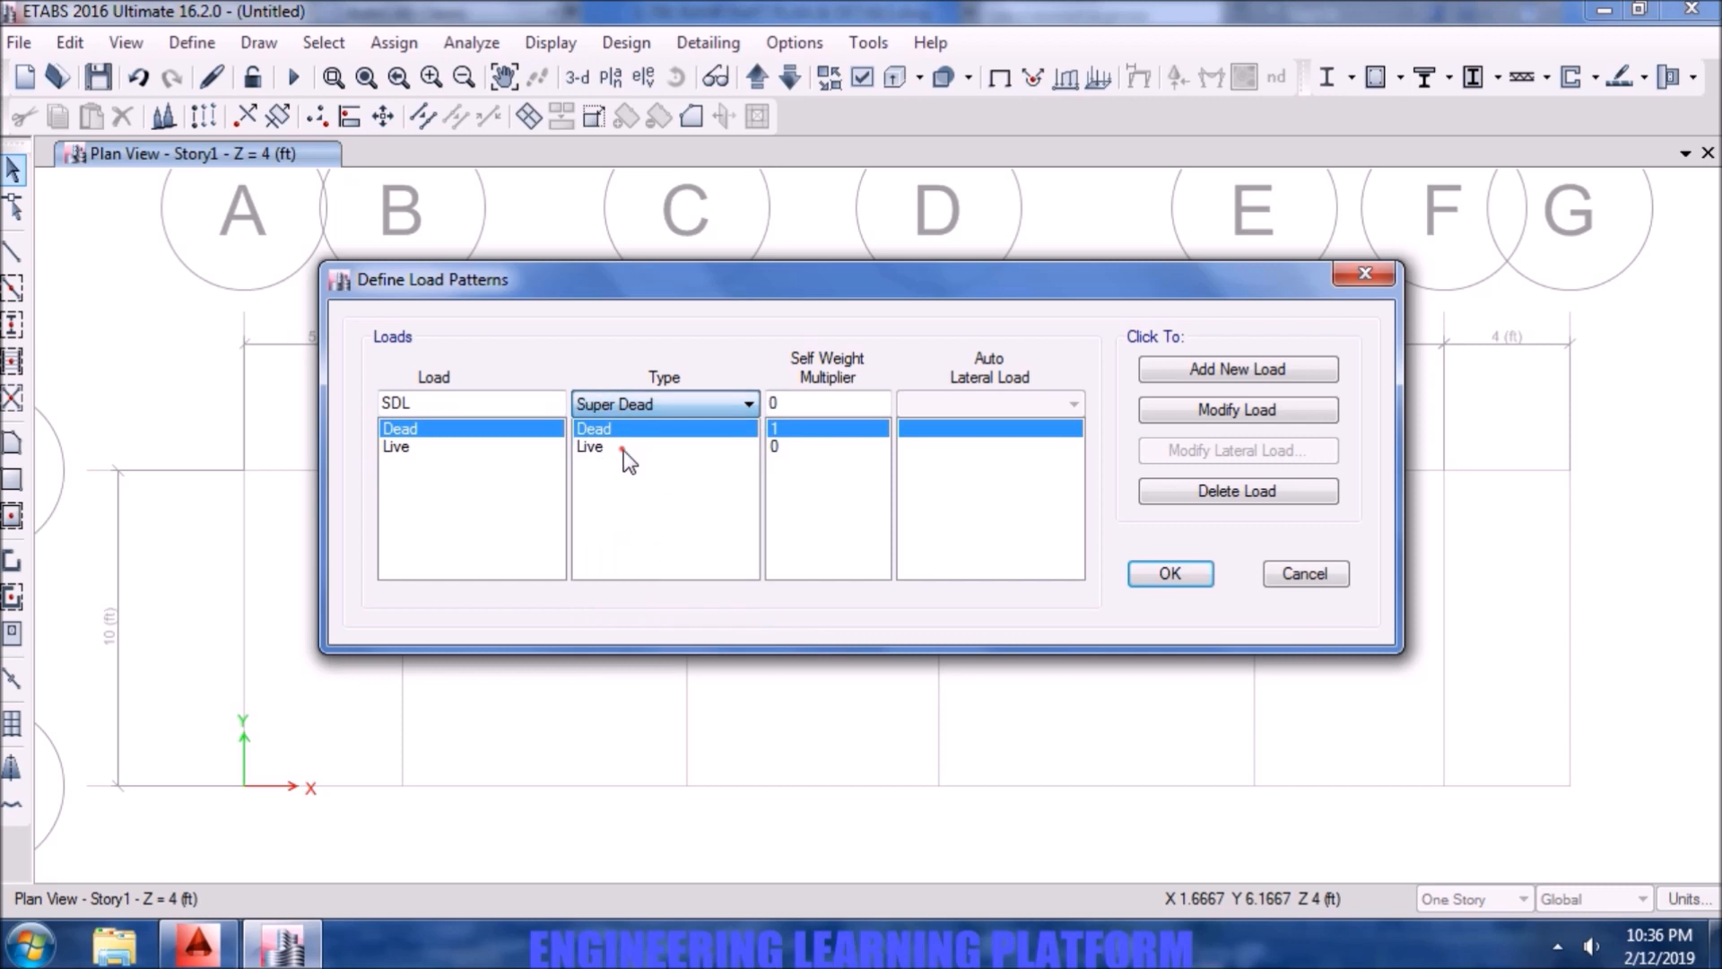
pyautogui.click(1192, 368)
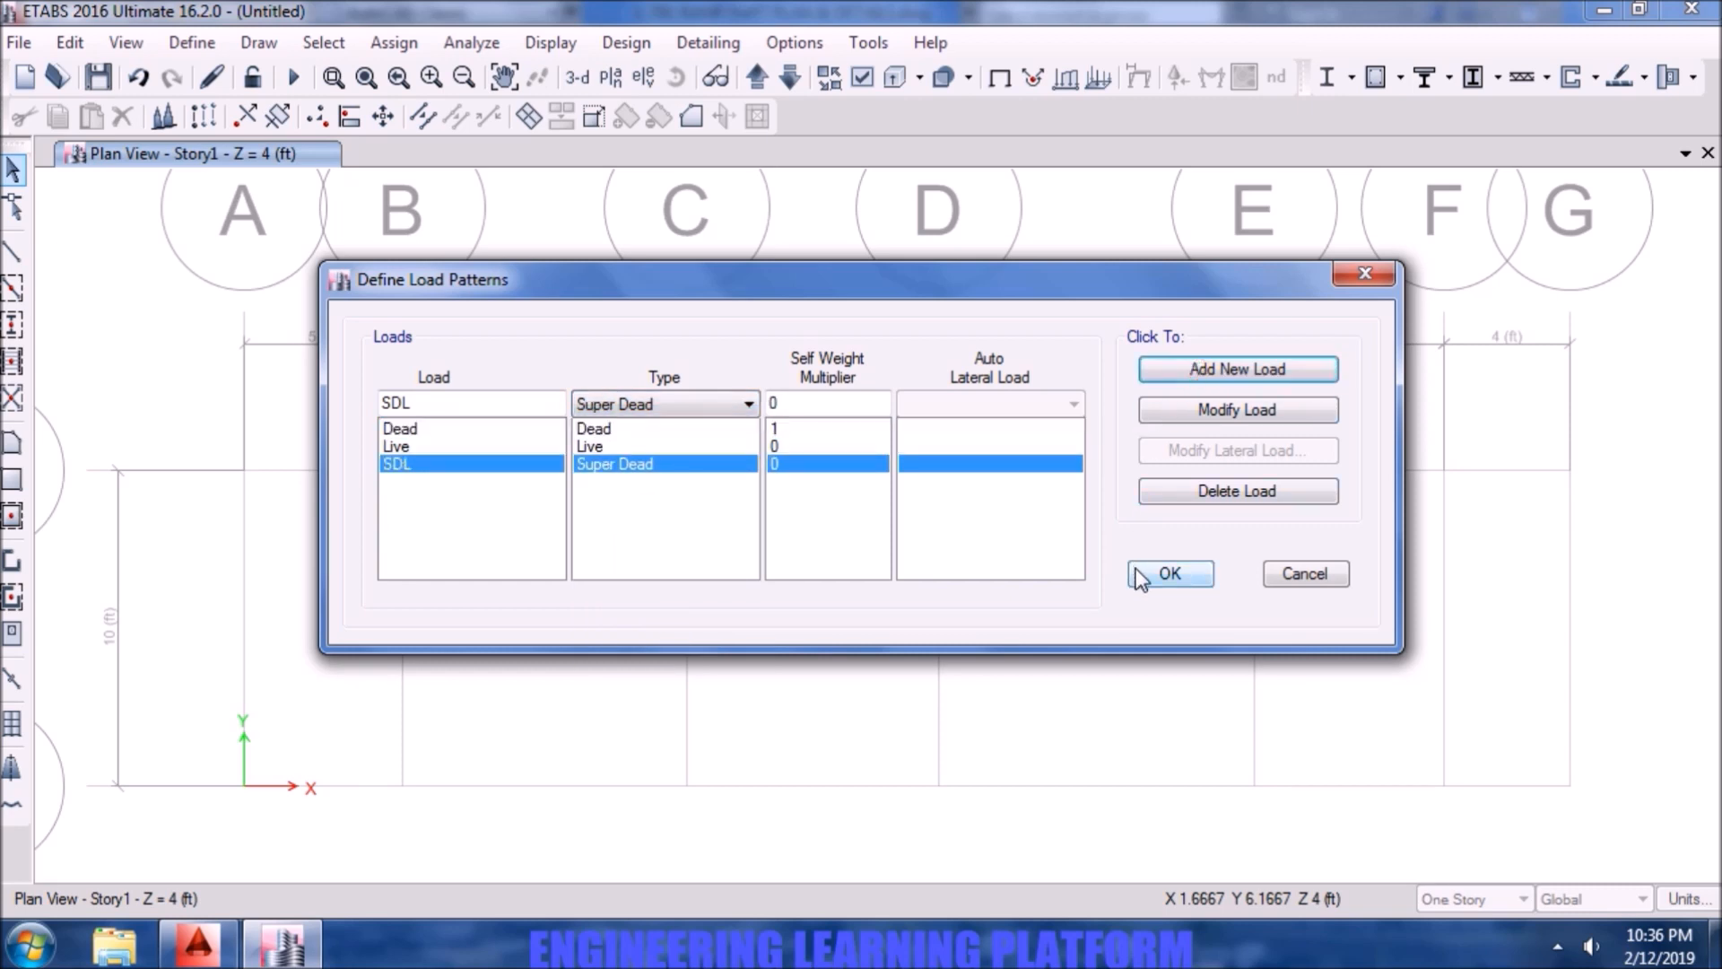
pyautogui.click(1166, 574)
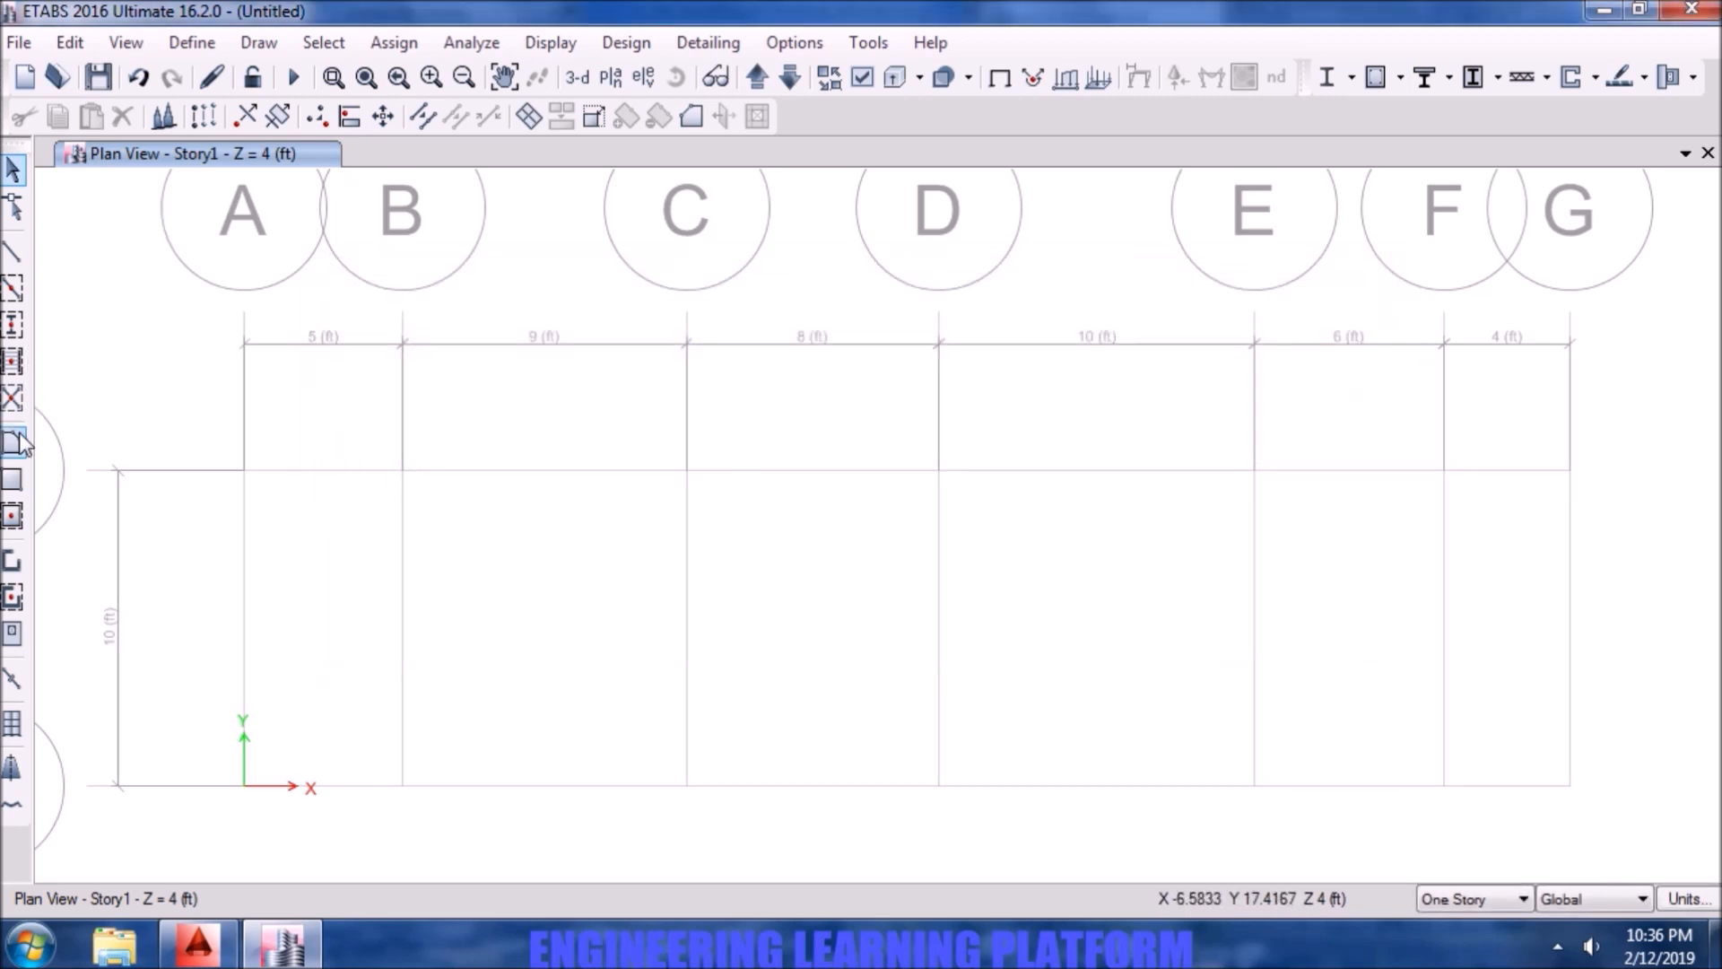
# - Place C8X20 columns at all grid intersections from B to F along both horizontal grid lines
pyautogui.click(14, 327)
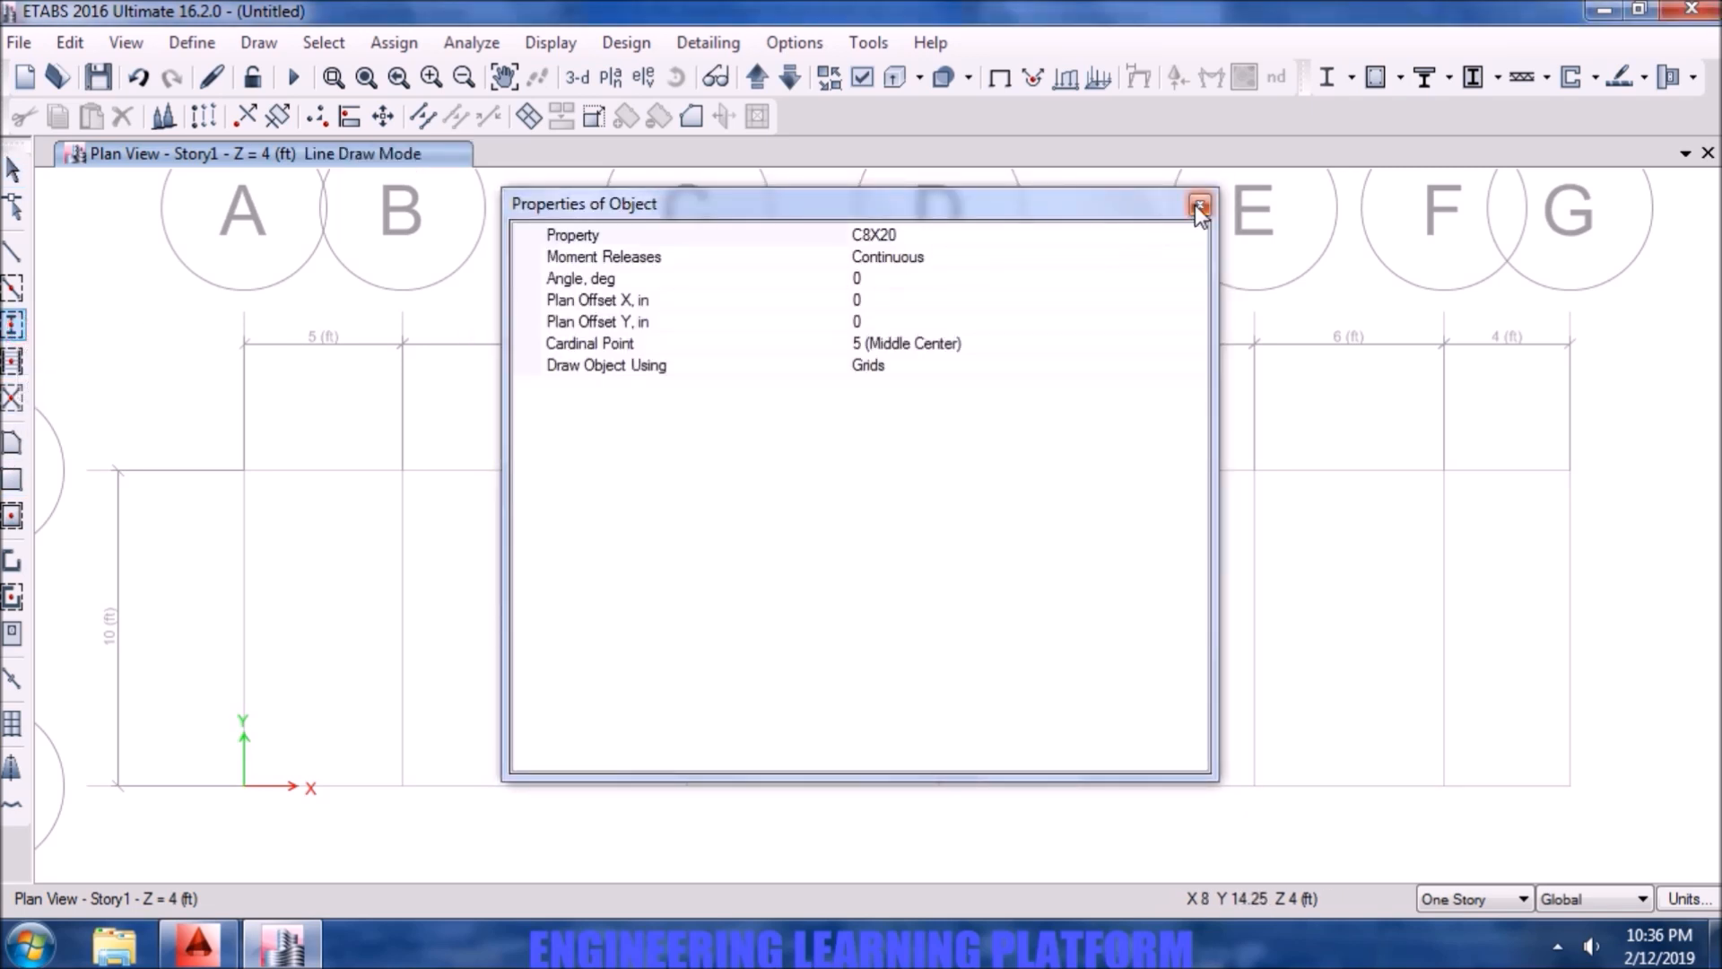
pyautogui.moveTo(1204, 770); pyautogui.dragTo(965, 316)
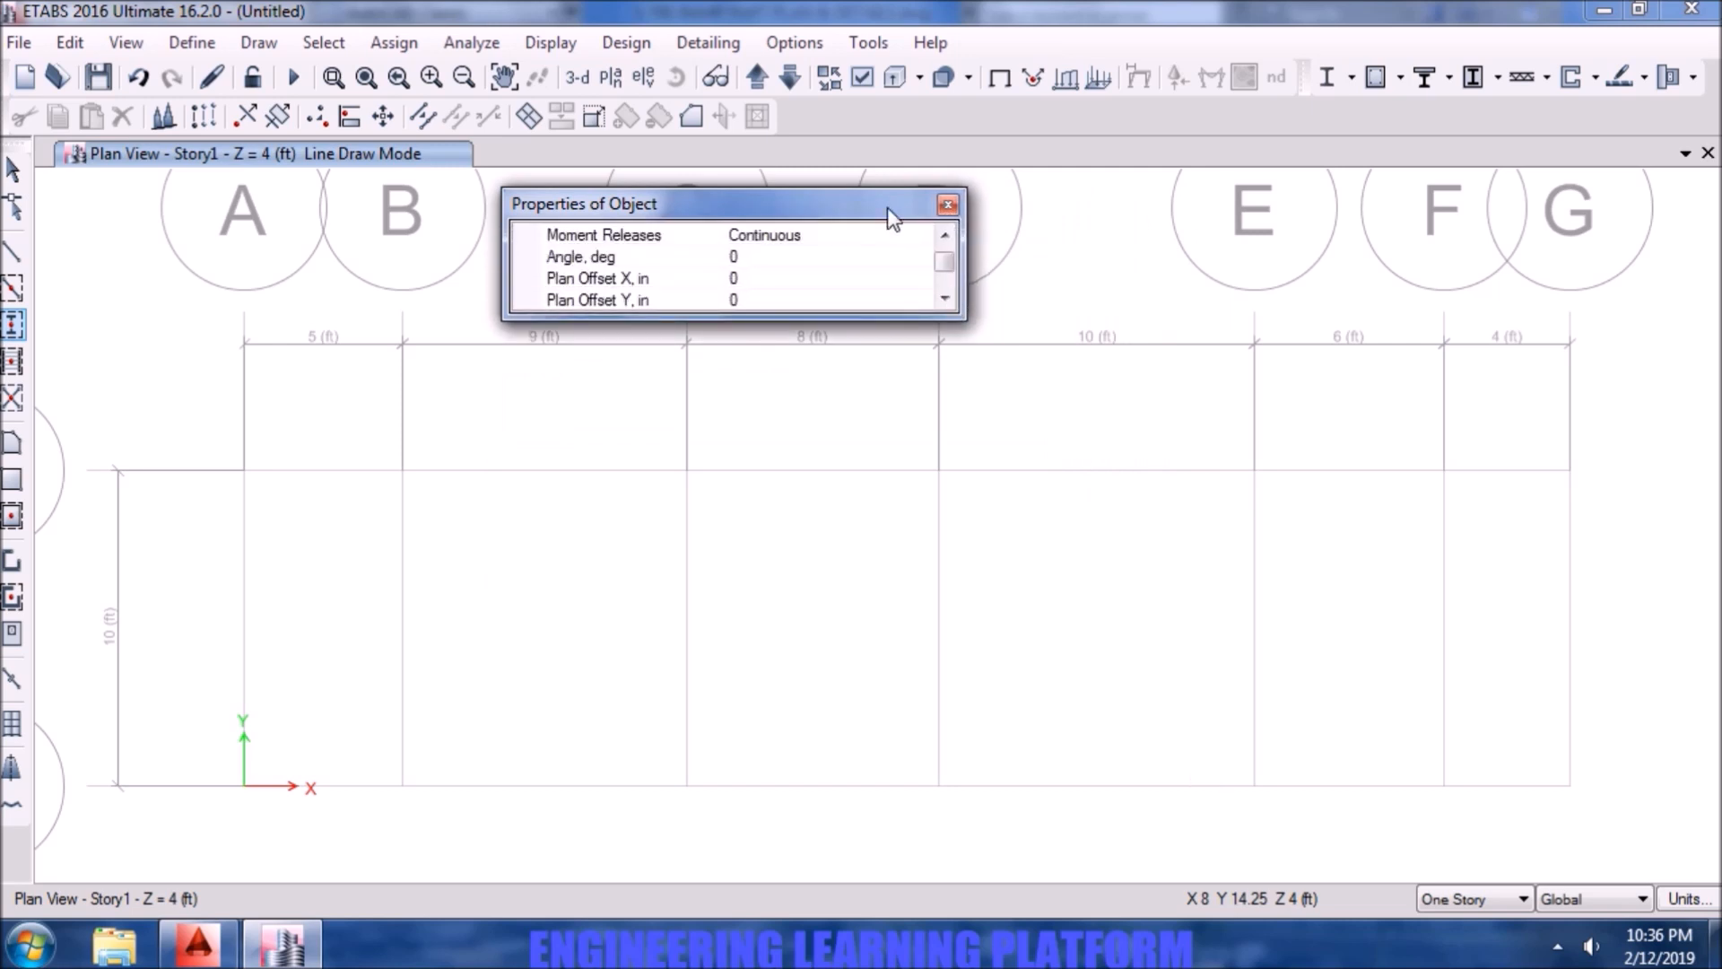
pyautogui.moveTo(886, 209); pyautogui.dragTo(887, 66)
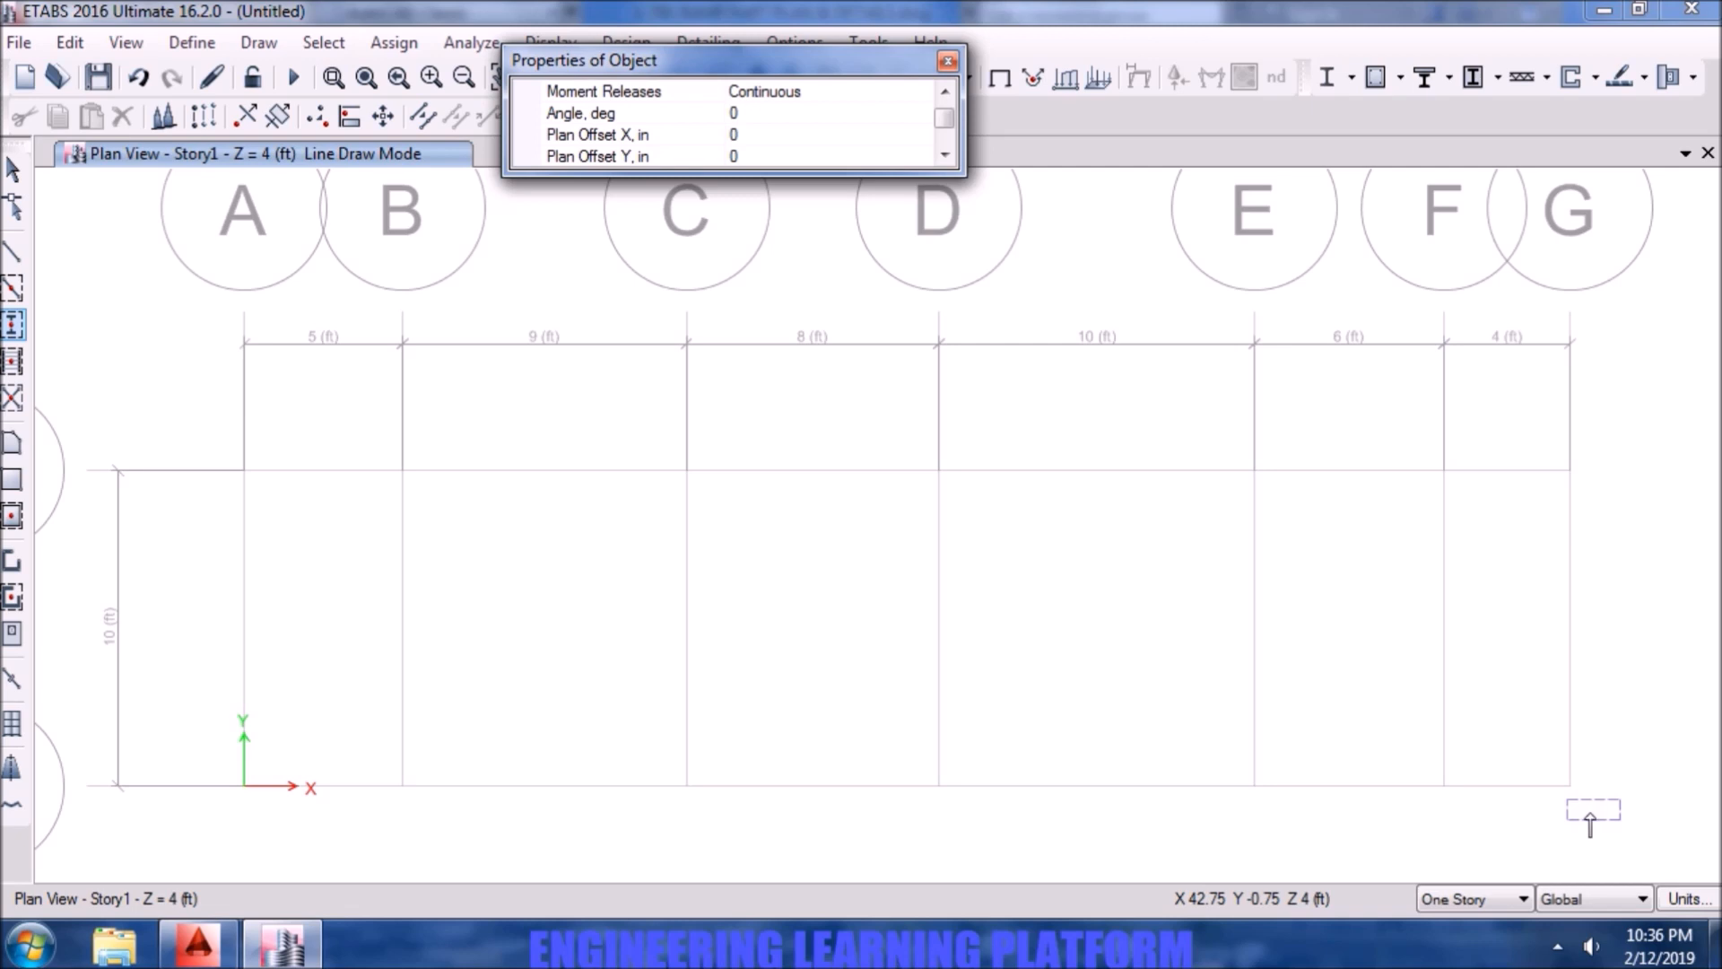
pyautogui.moveTo(1469, 819); pyautogui.dragTo(361, 446)
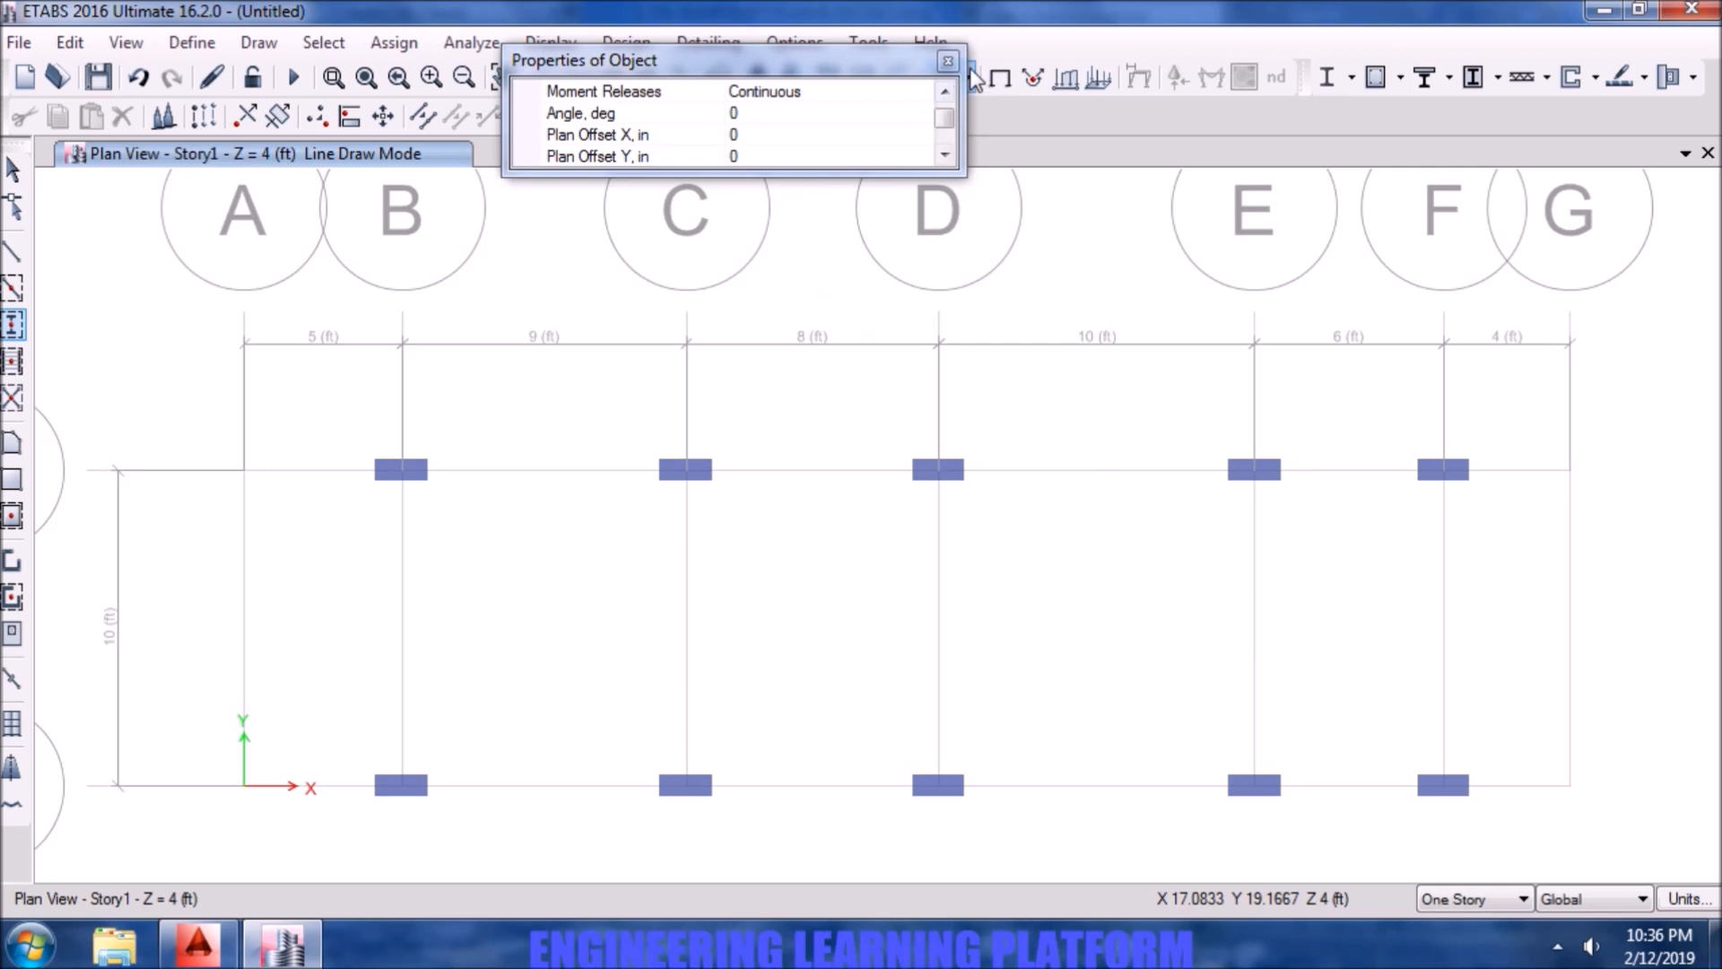
pyautogui.click(948, 61)
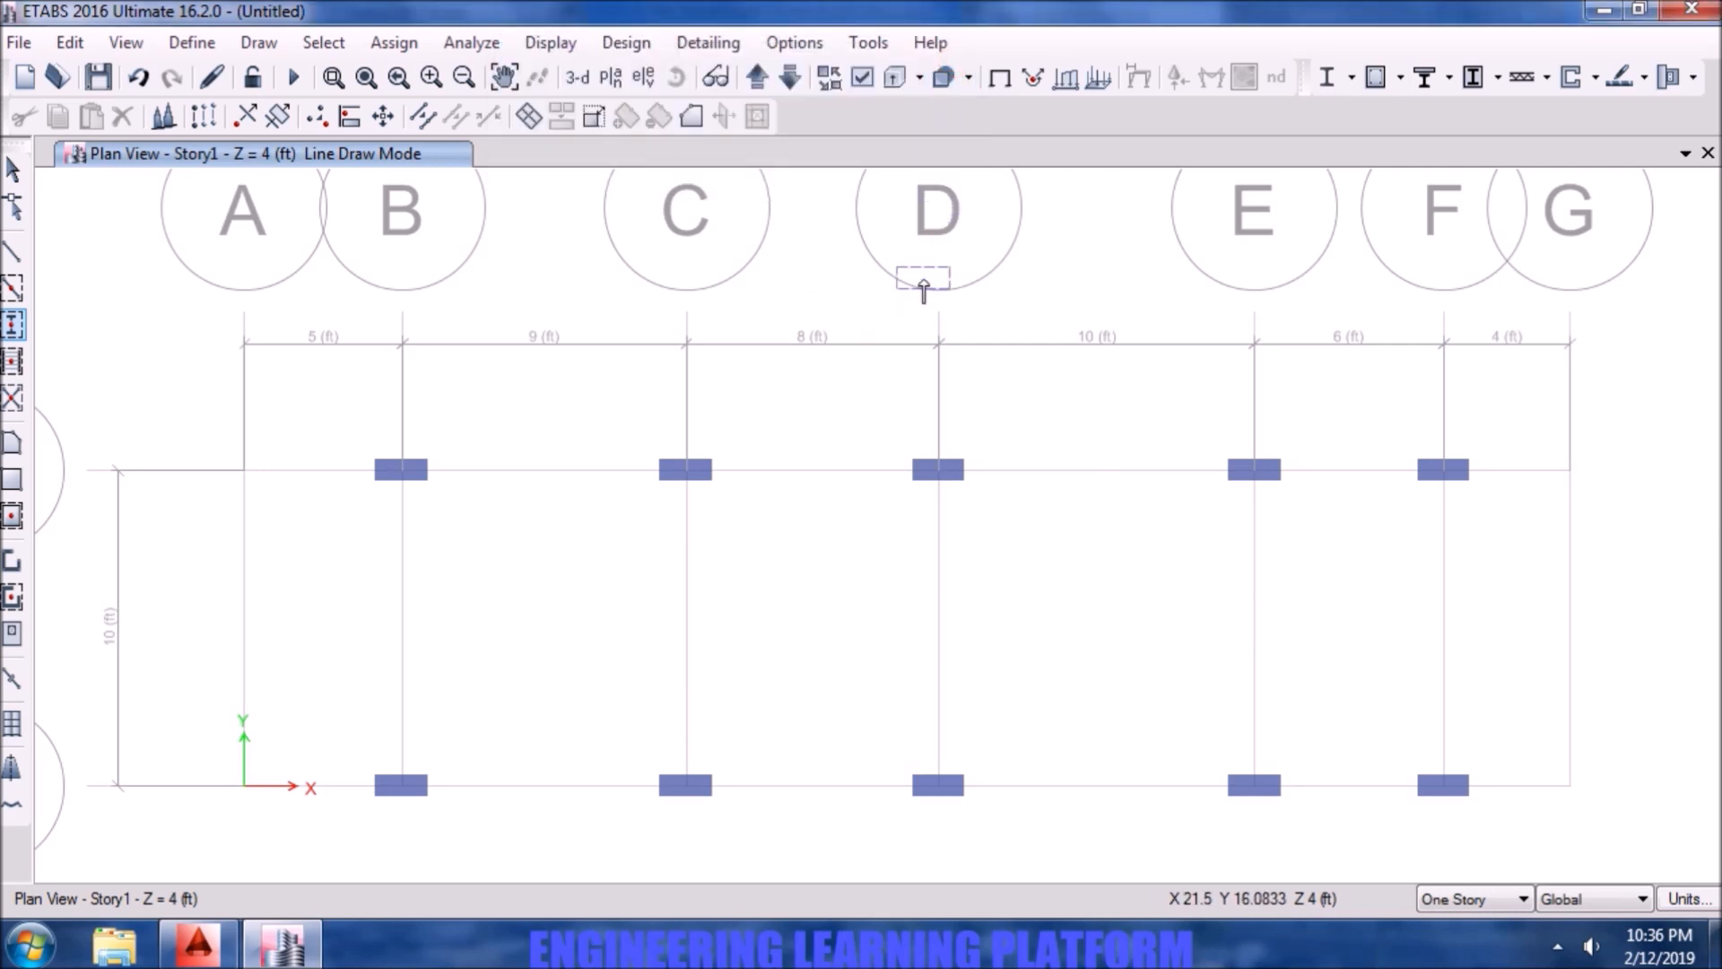
pyautogui.press('Escape')
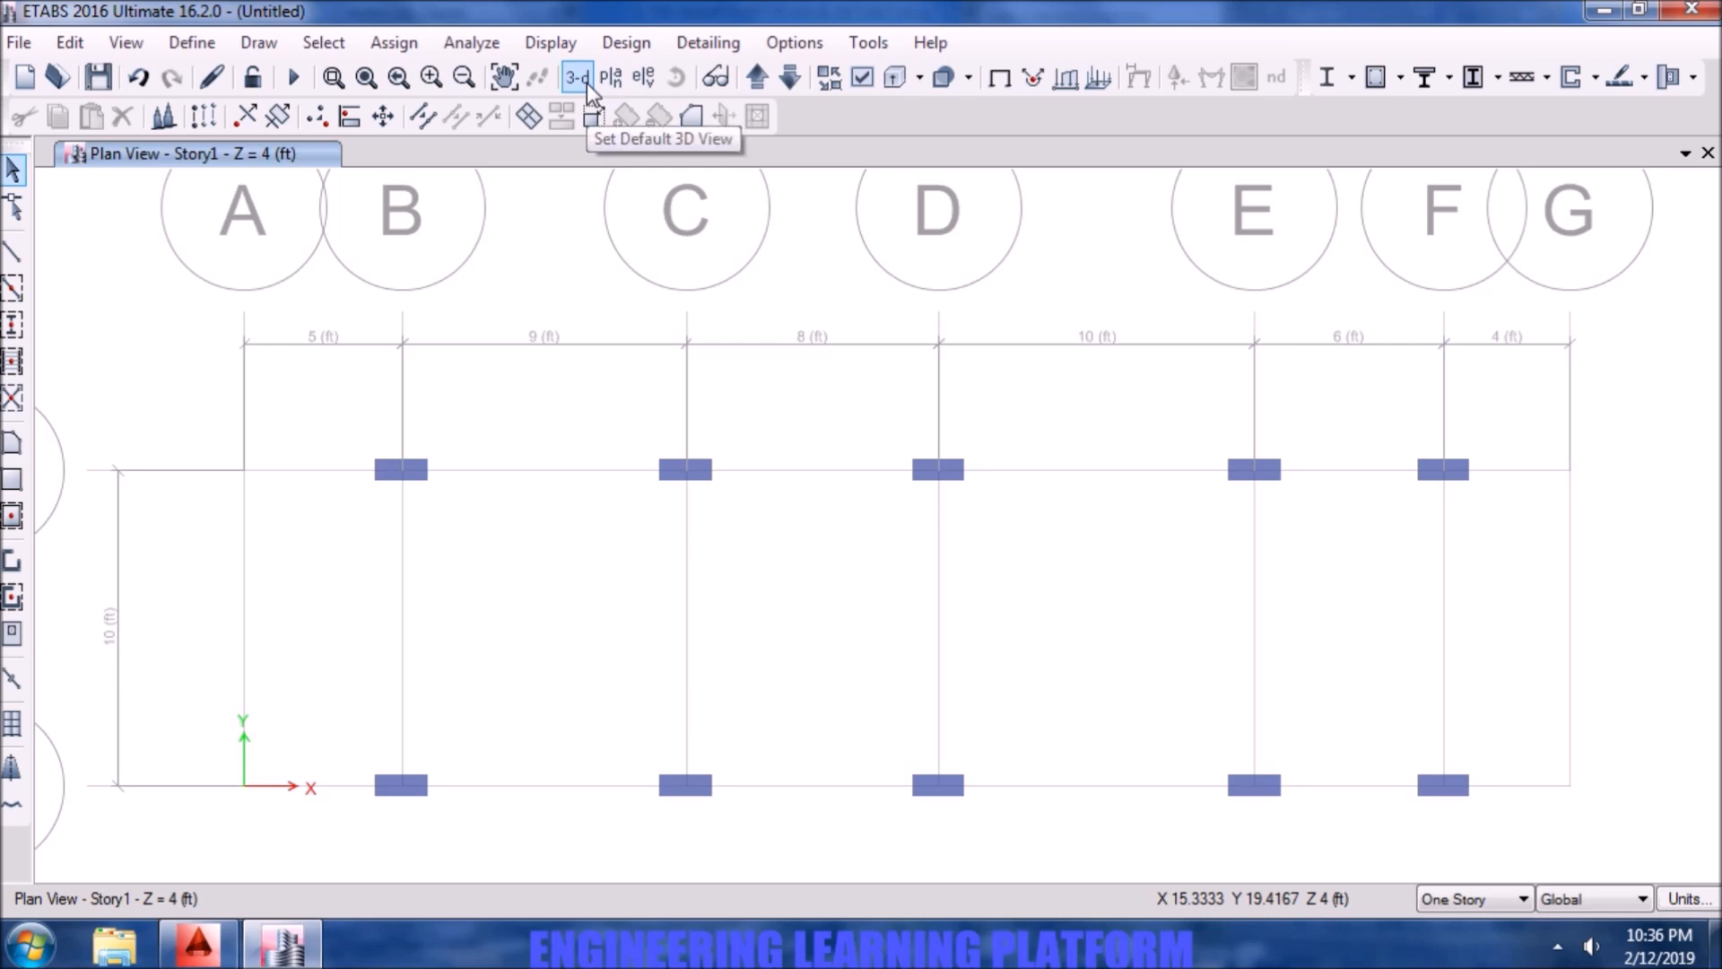
# - Draw a RAMP BEAM 8X24 frame along grid line A from grid point A-2 to A-1 at Story1
pyautogui.click(17, 257)
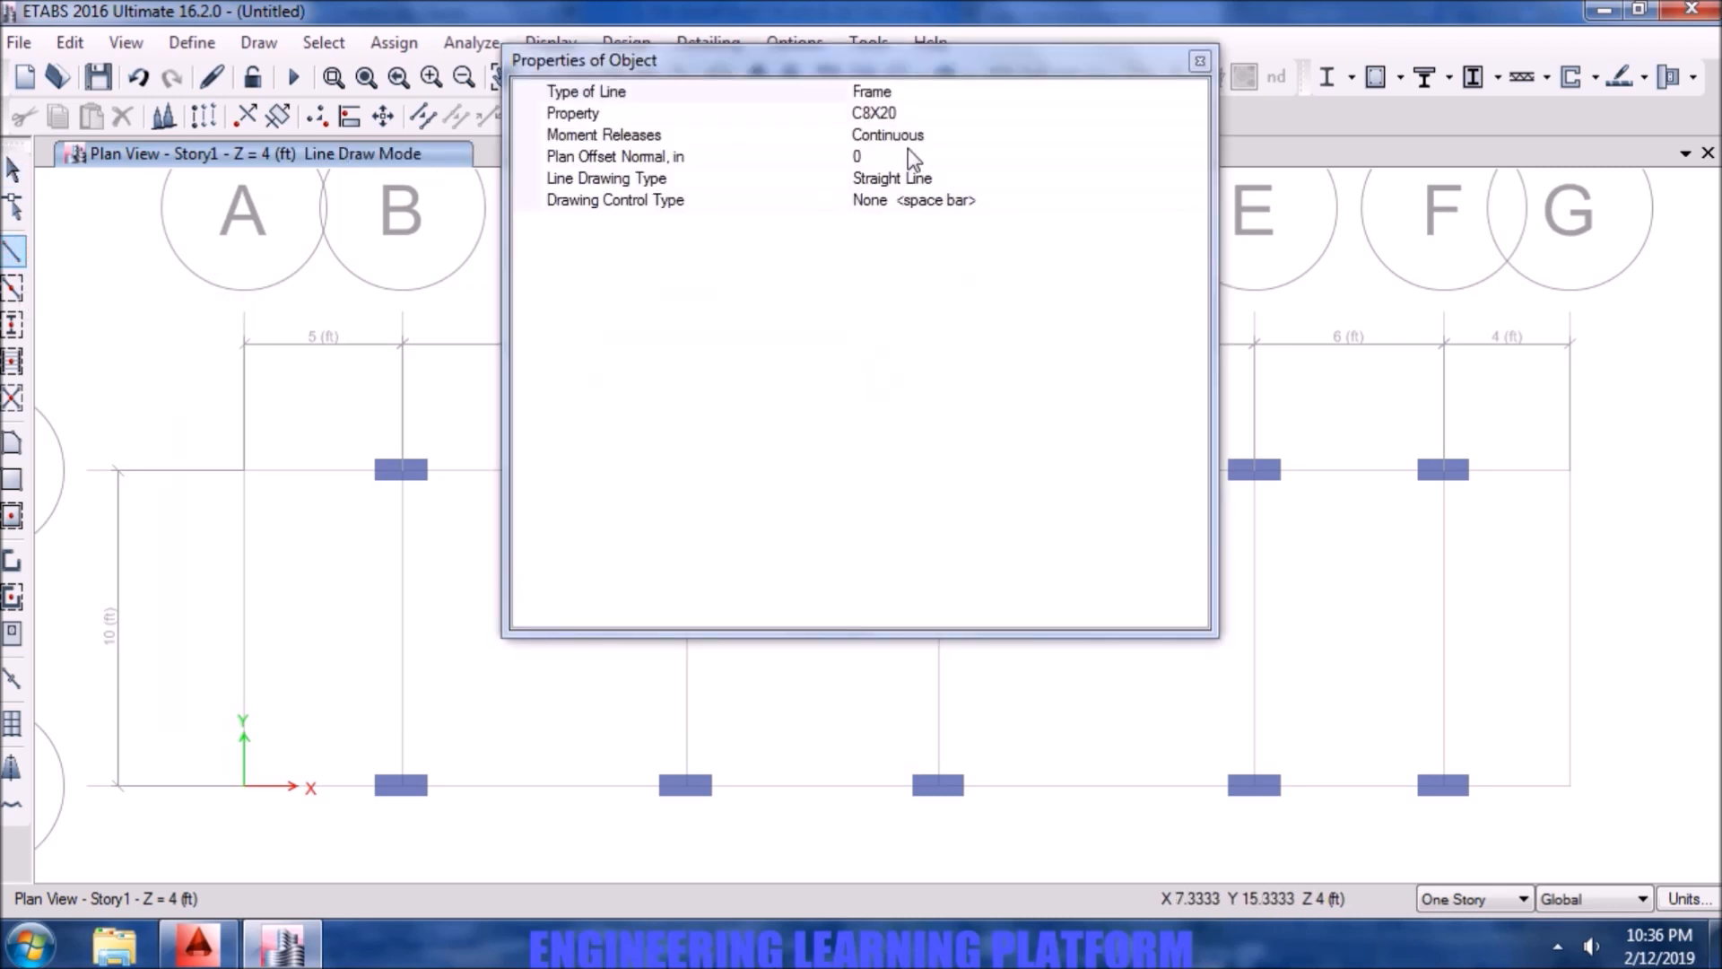
pyautogui.click(1189, 115)
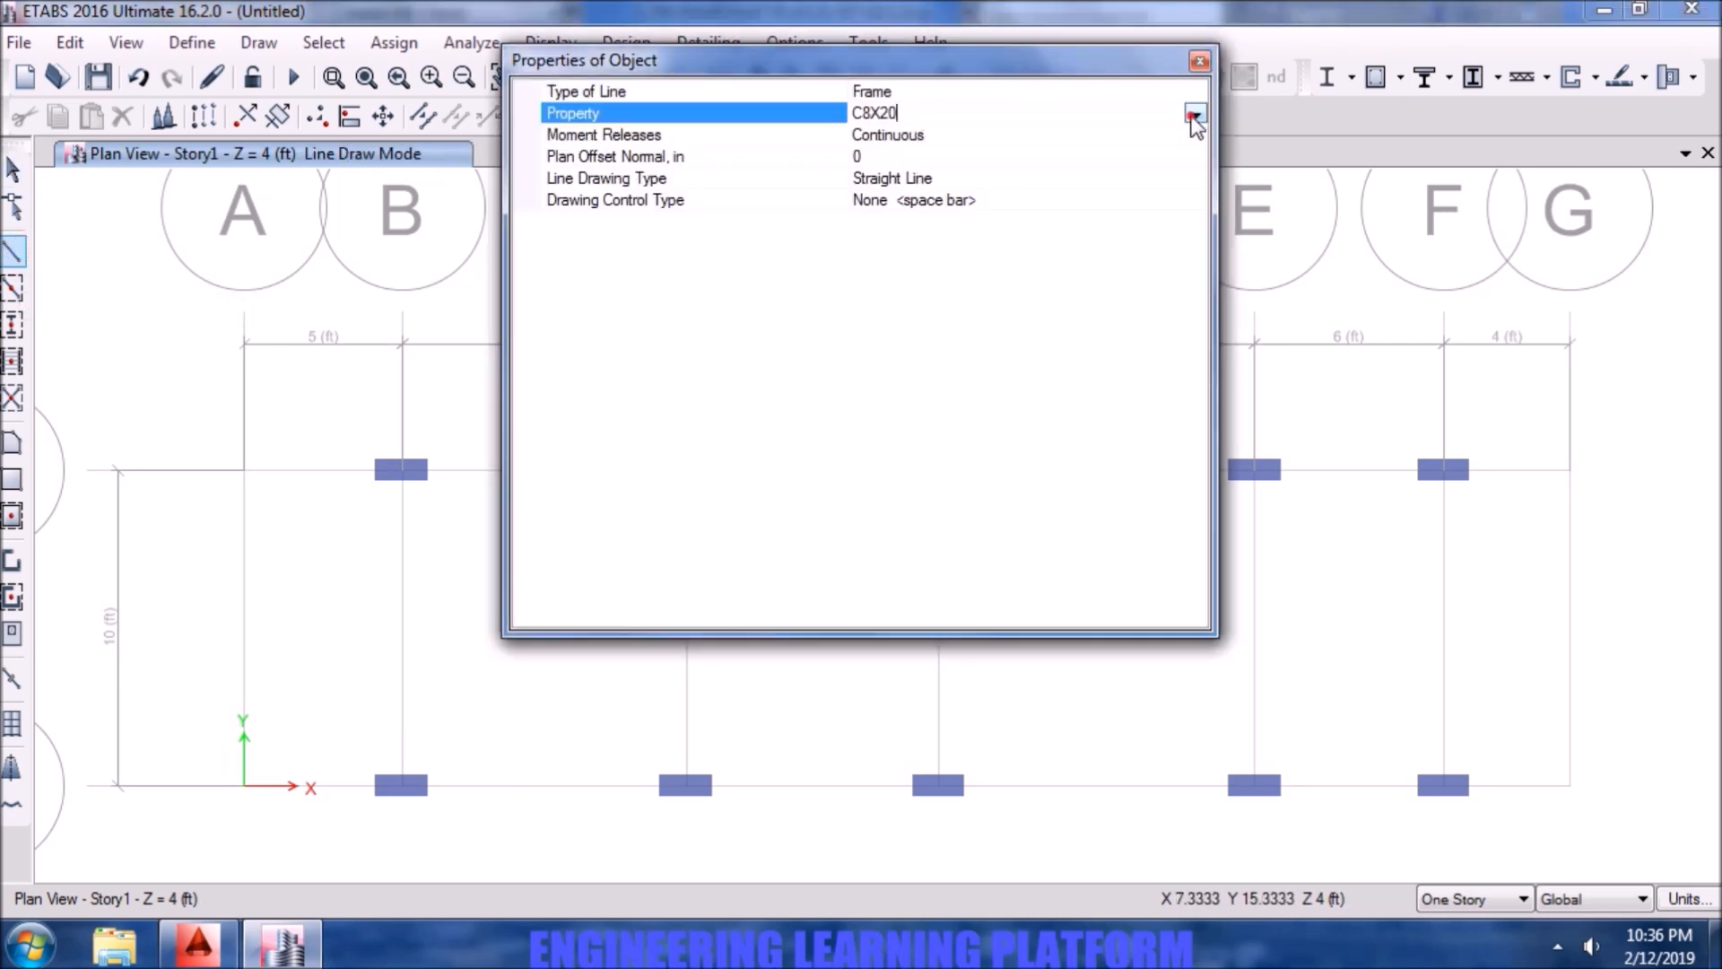
pyautogui.click(1193, 115)
pyautogui.click(911, 157)
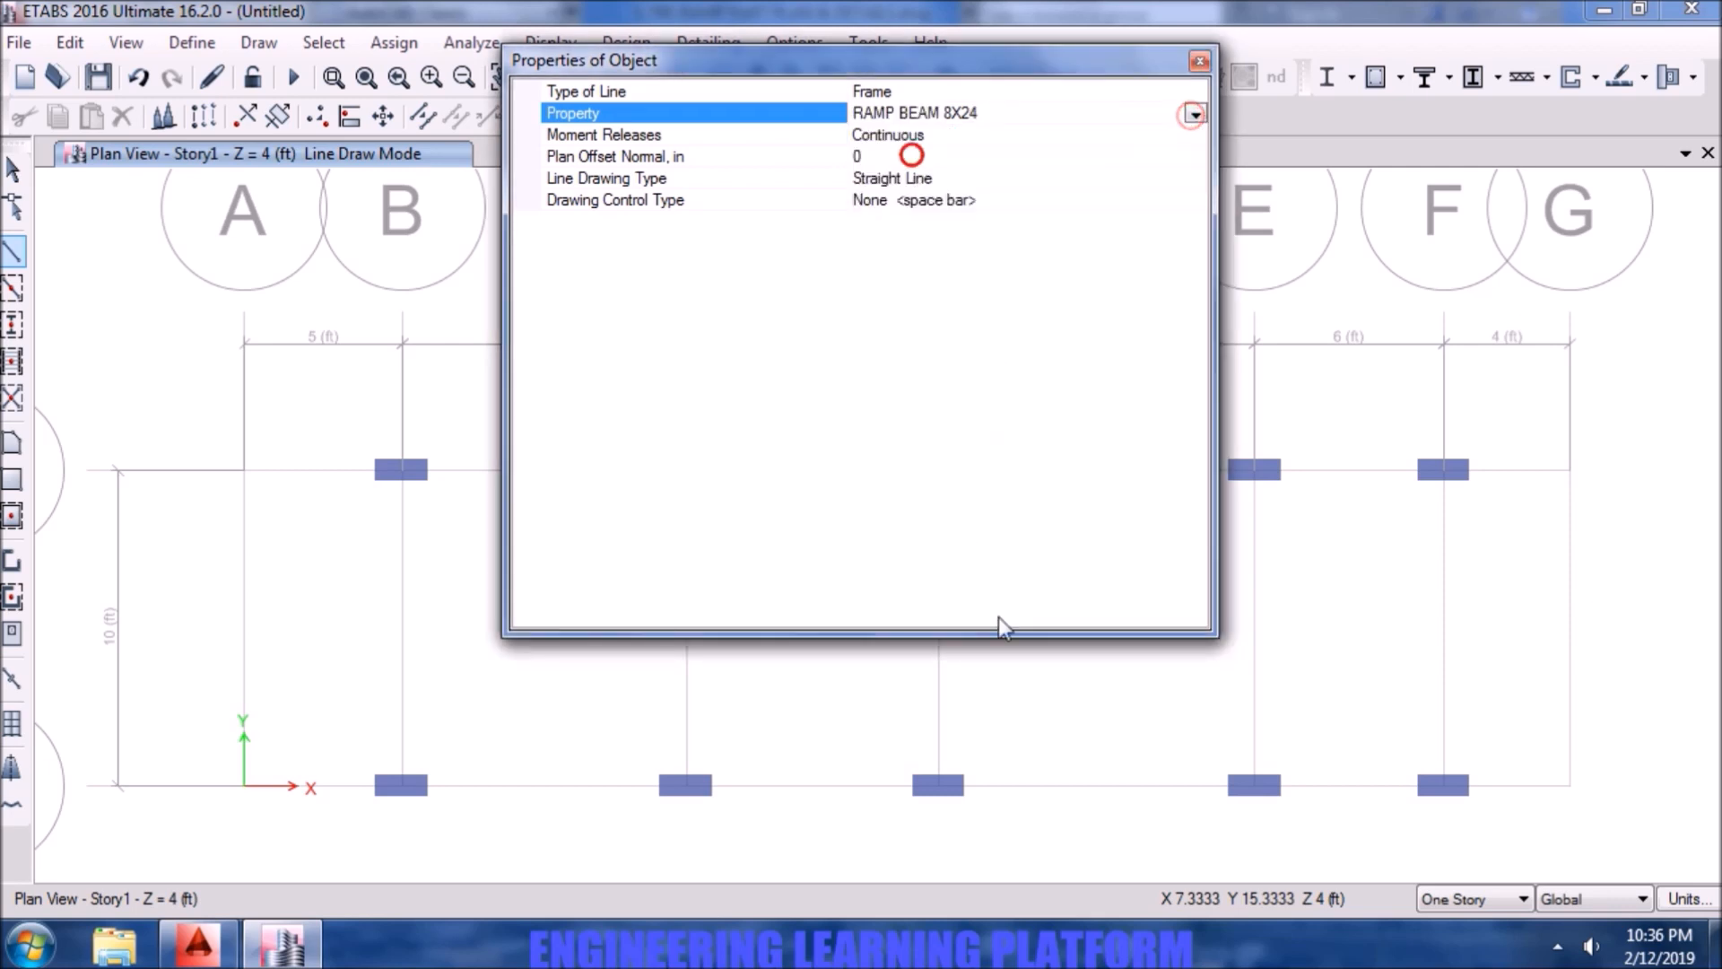
pyautogui.moveTo(1118, 631); pyautogui.dragTo(1103, 226)
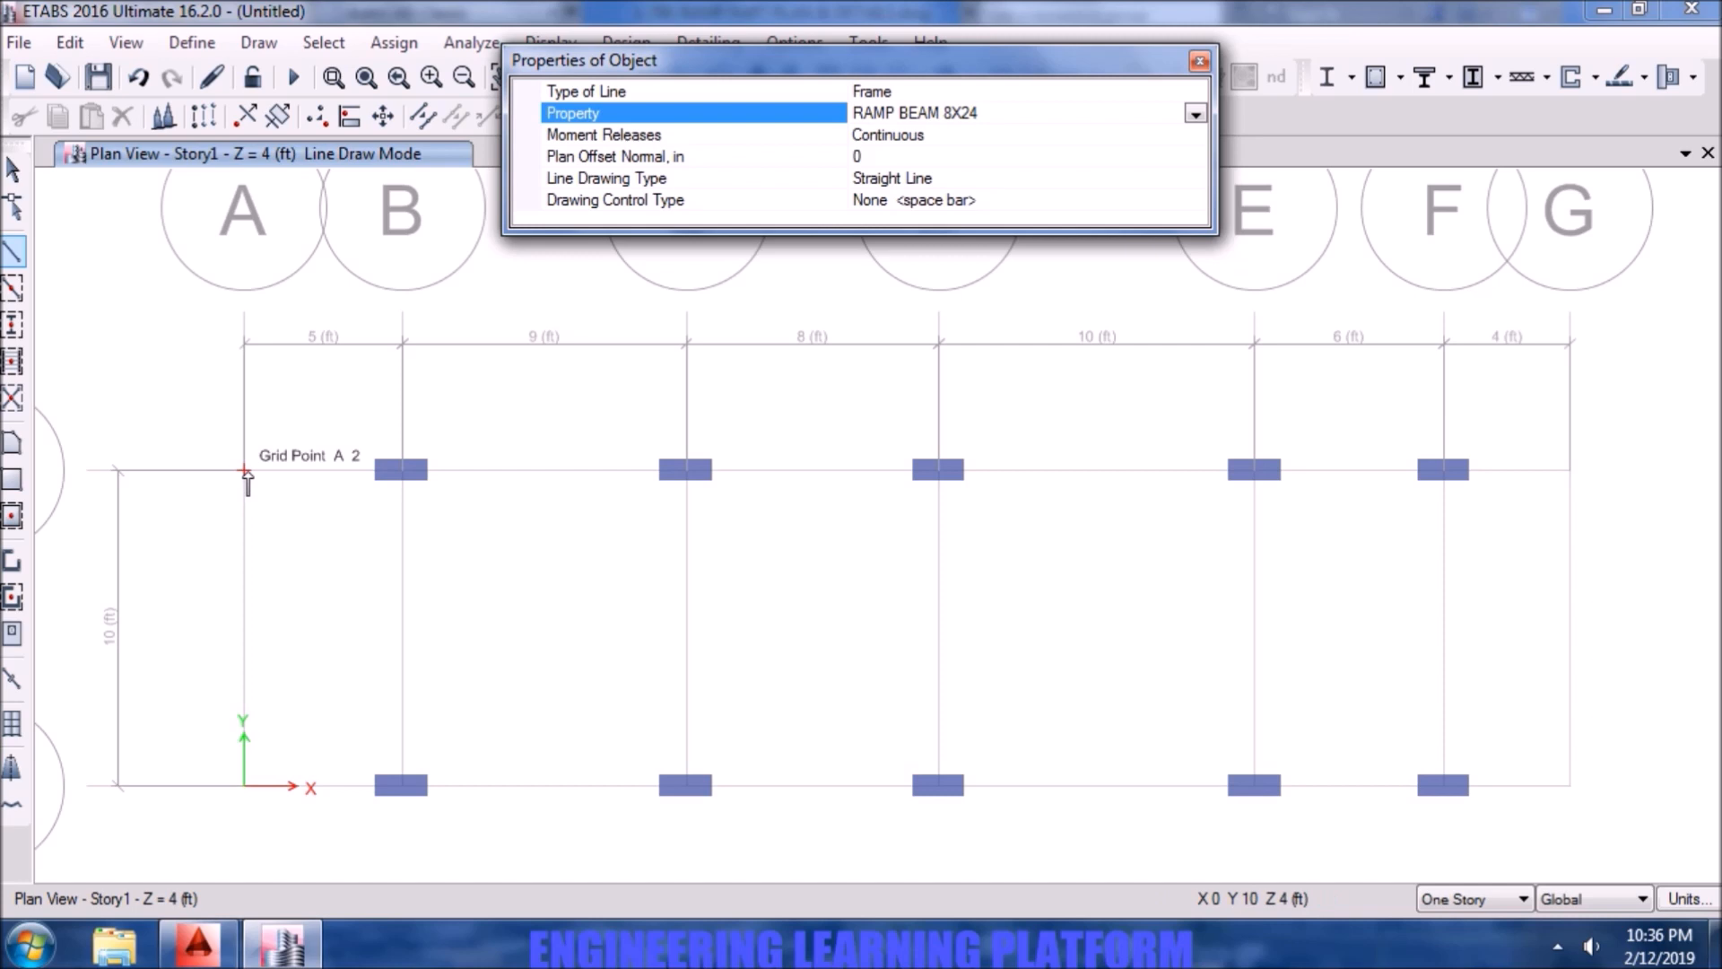
pyautogui.click(245, 469)
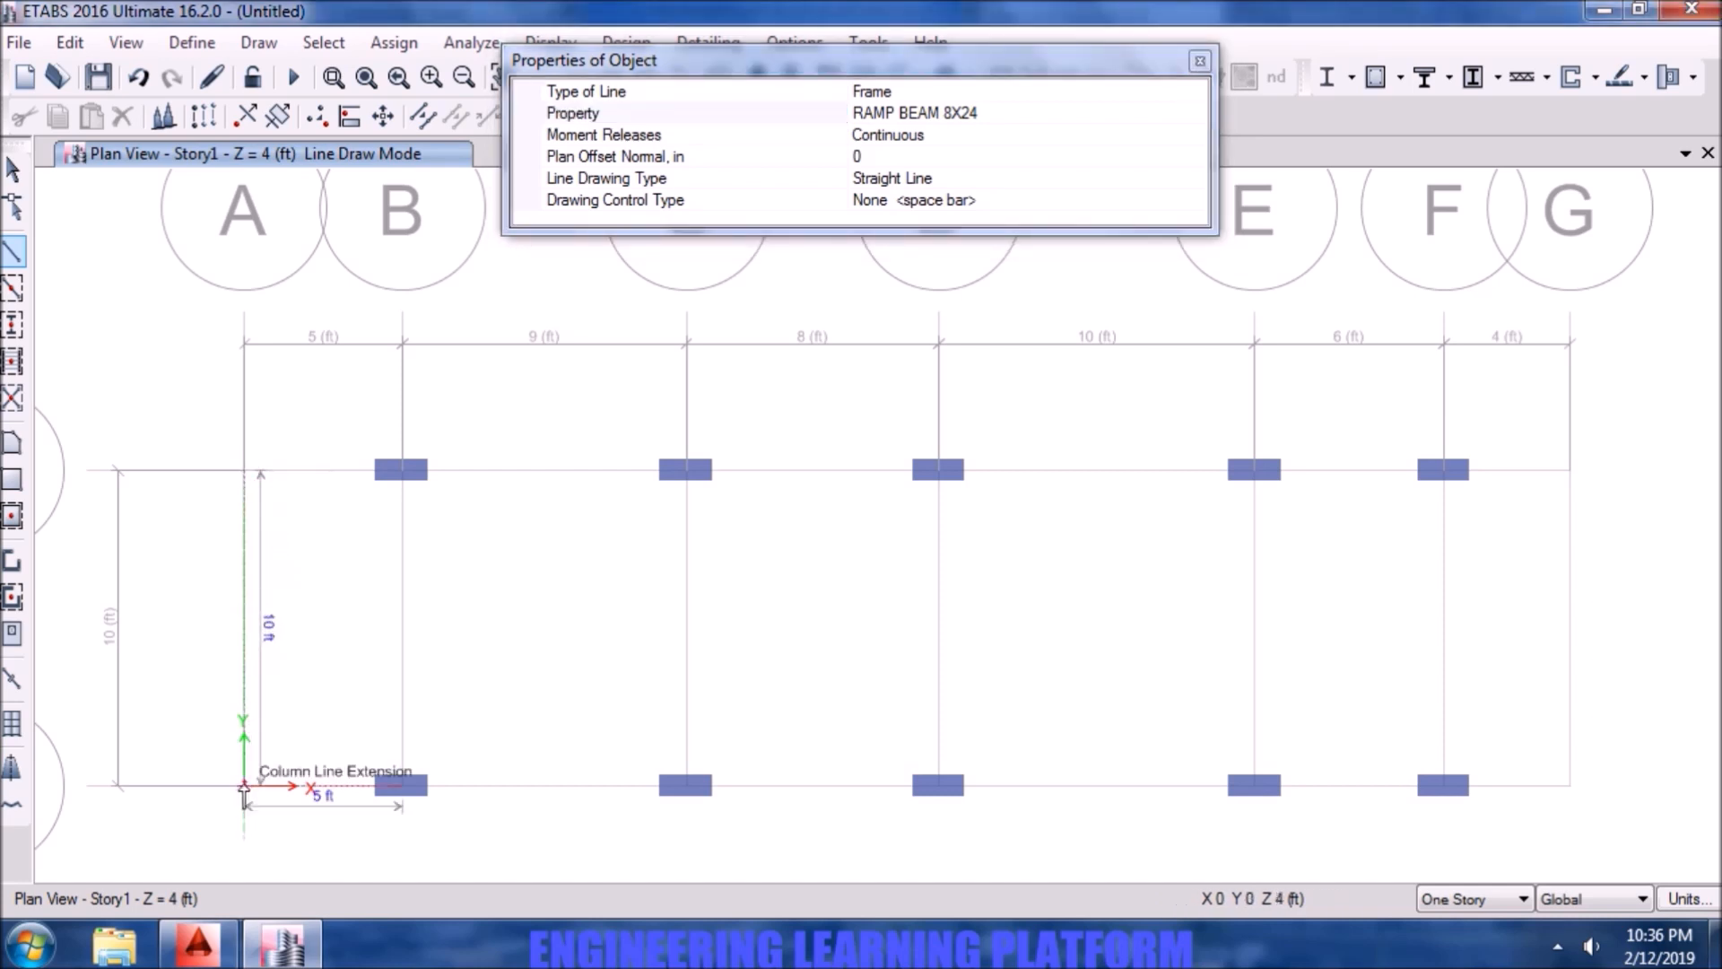
pyautogui.click(244, 786)
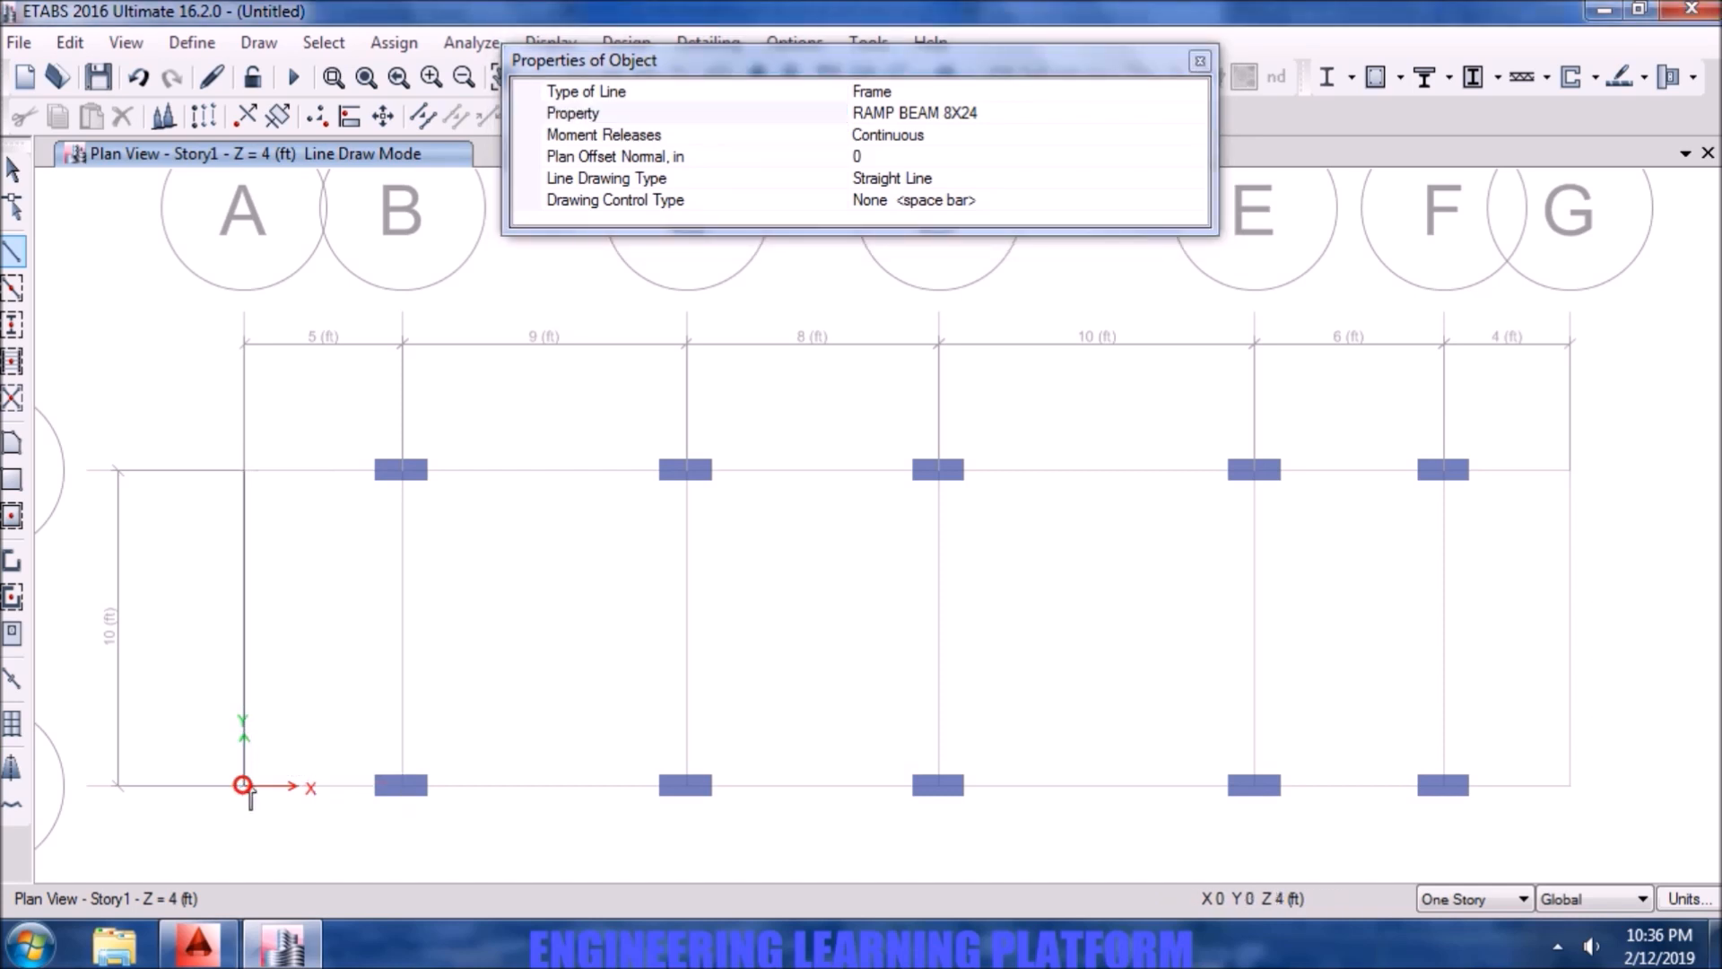
pyautogui.rightClick(326, 816)
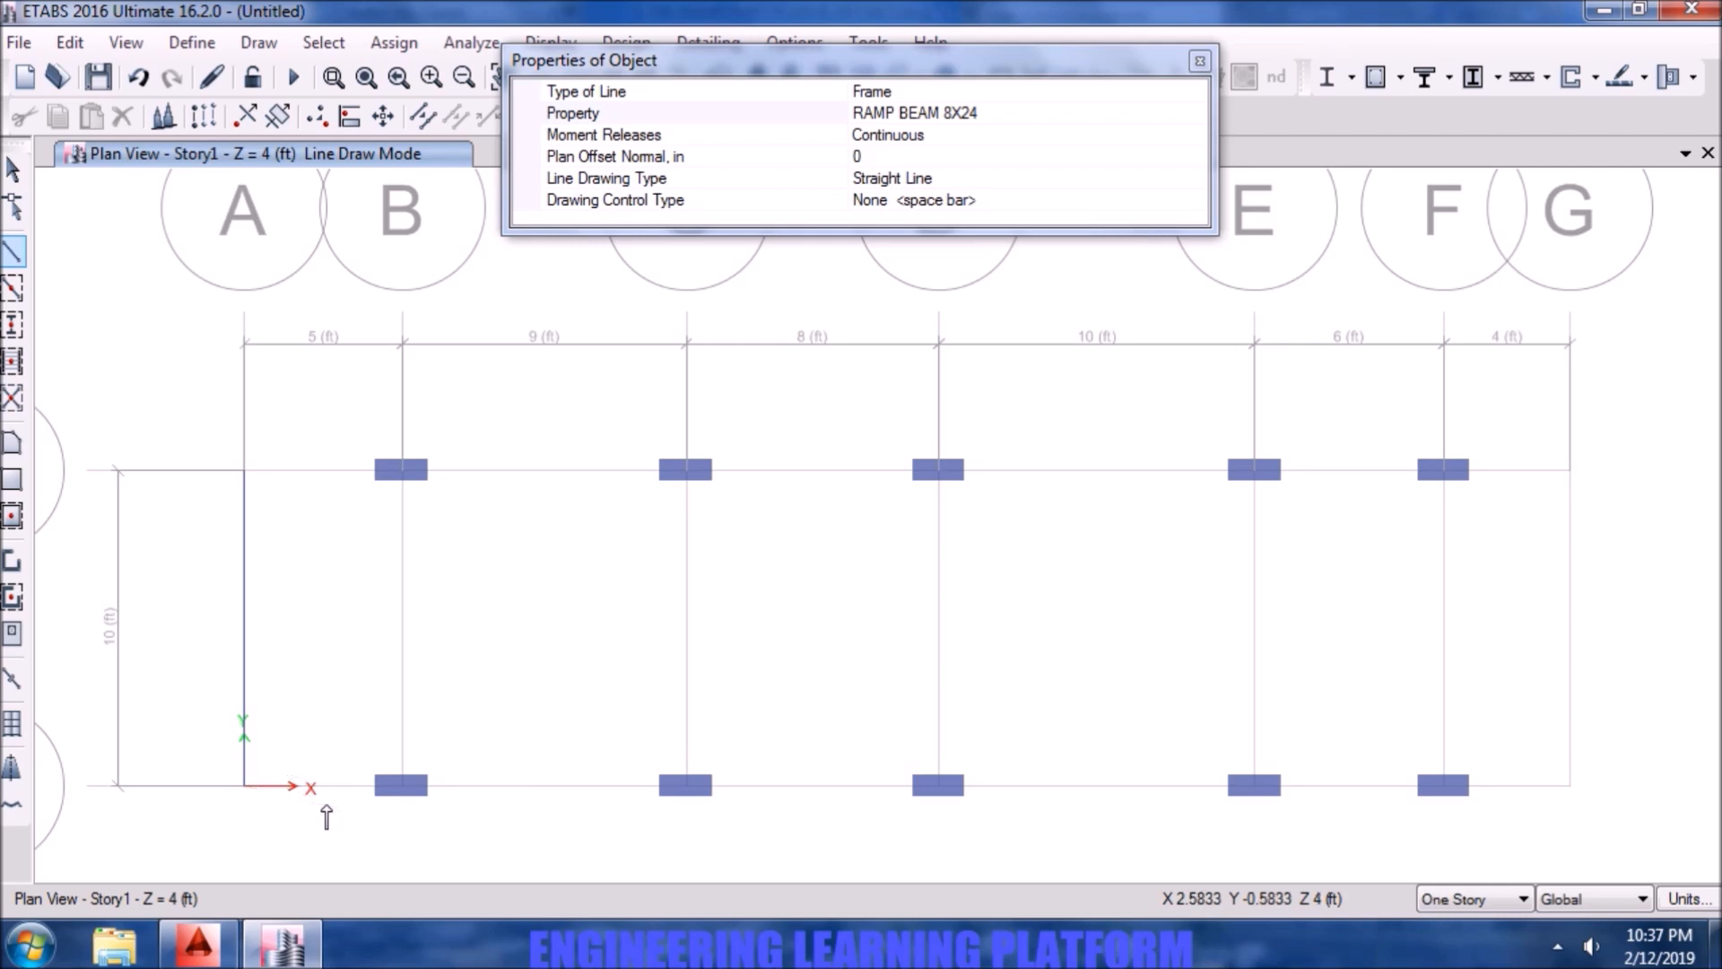
pyautogui.click(1197, 64)
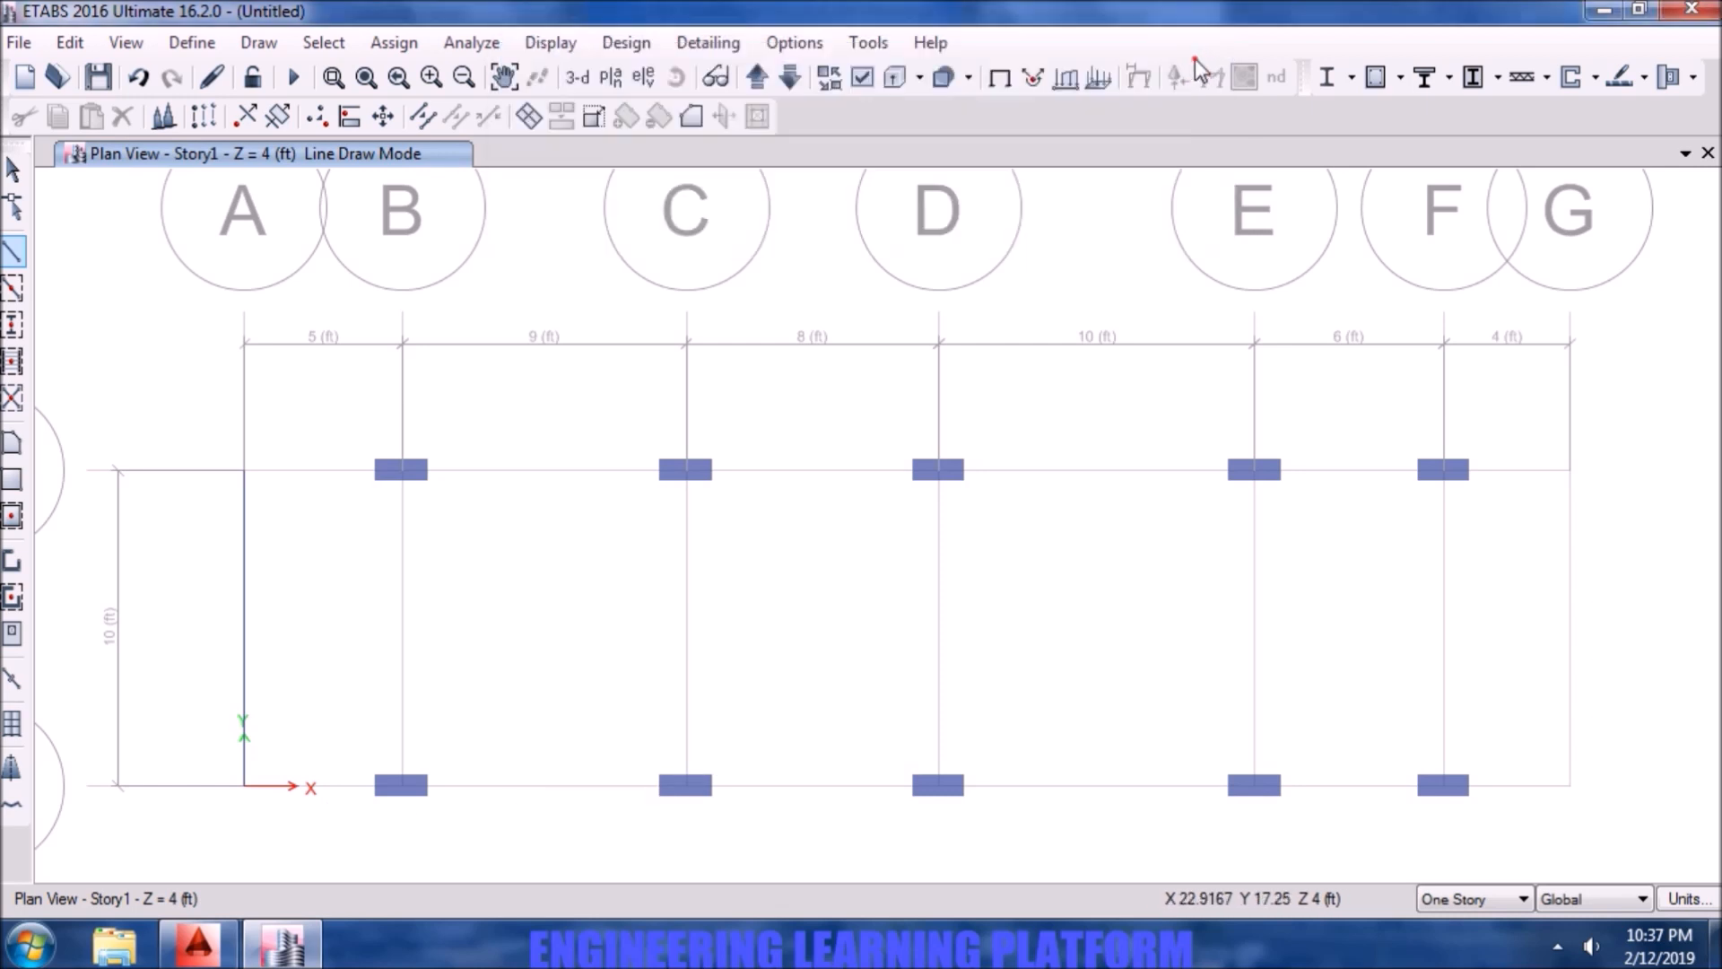
# - In the Base plan, draw a RAMP BEAM 8X24 frame along grid line G from G-2 to G-1, ending in the 3D view
pyautogui.click(611, 78)
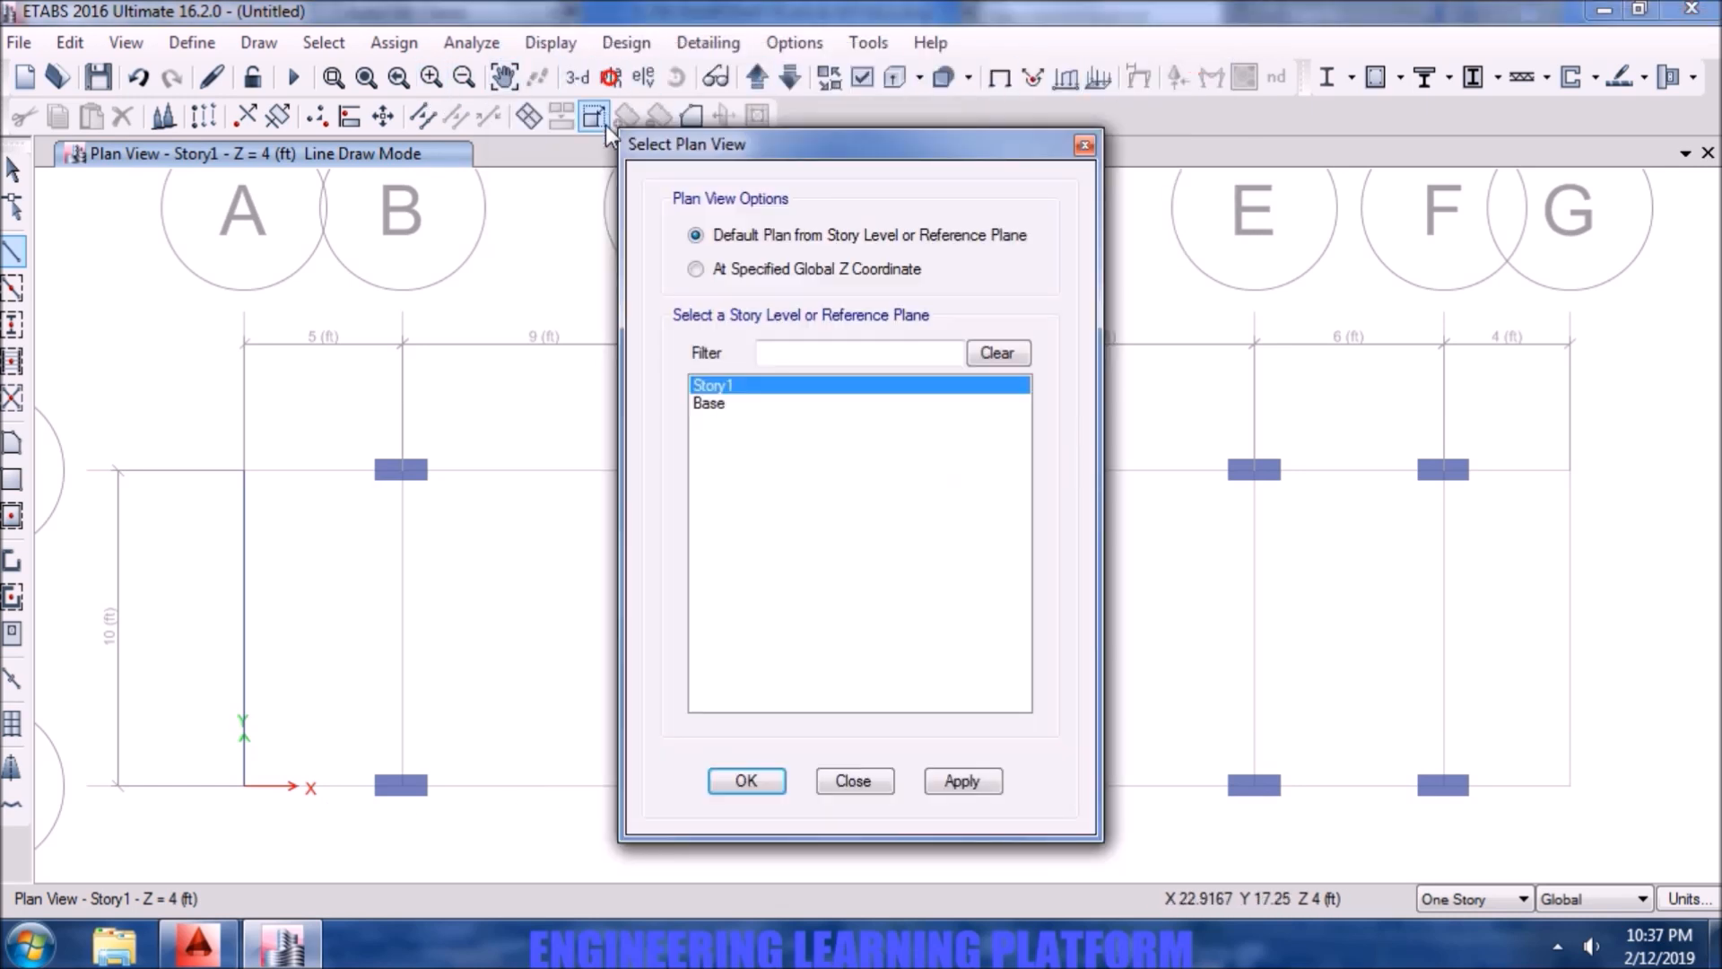
pyautogui.click(710, 401)
pyautogui.click(959, 782)
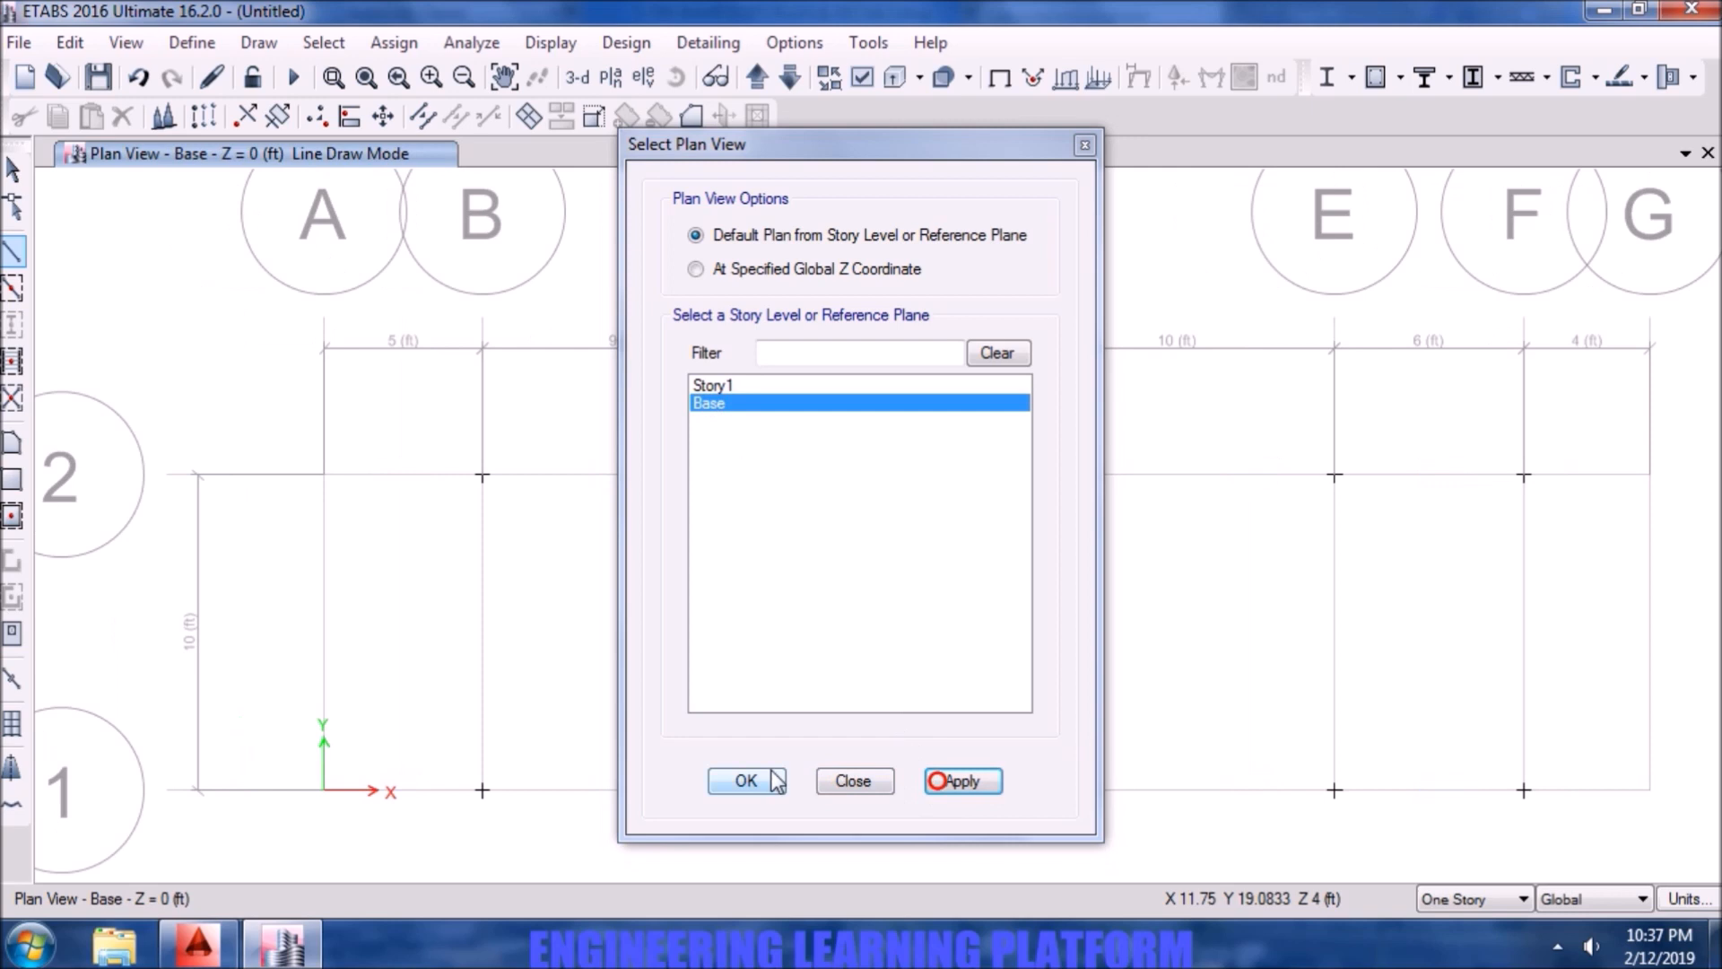
pyautogui.click(752, 780)
pyautogui.click(1649, 475)
pyautogui.click(1649, 790)
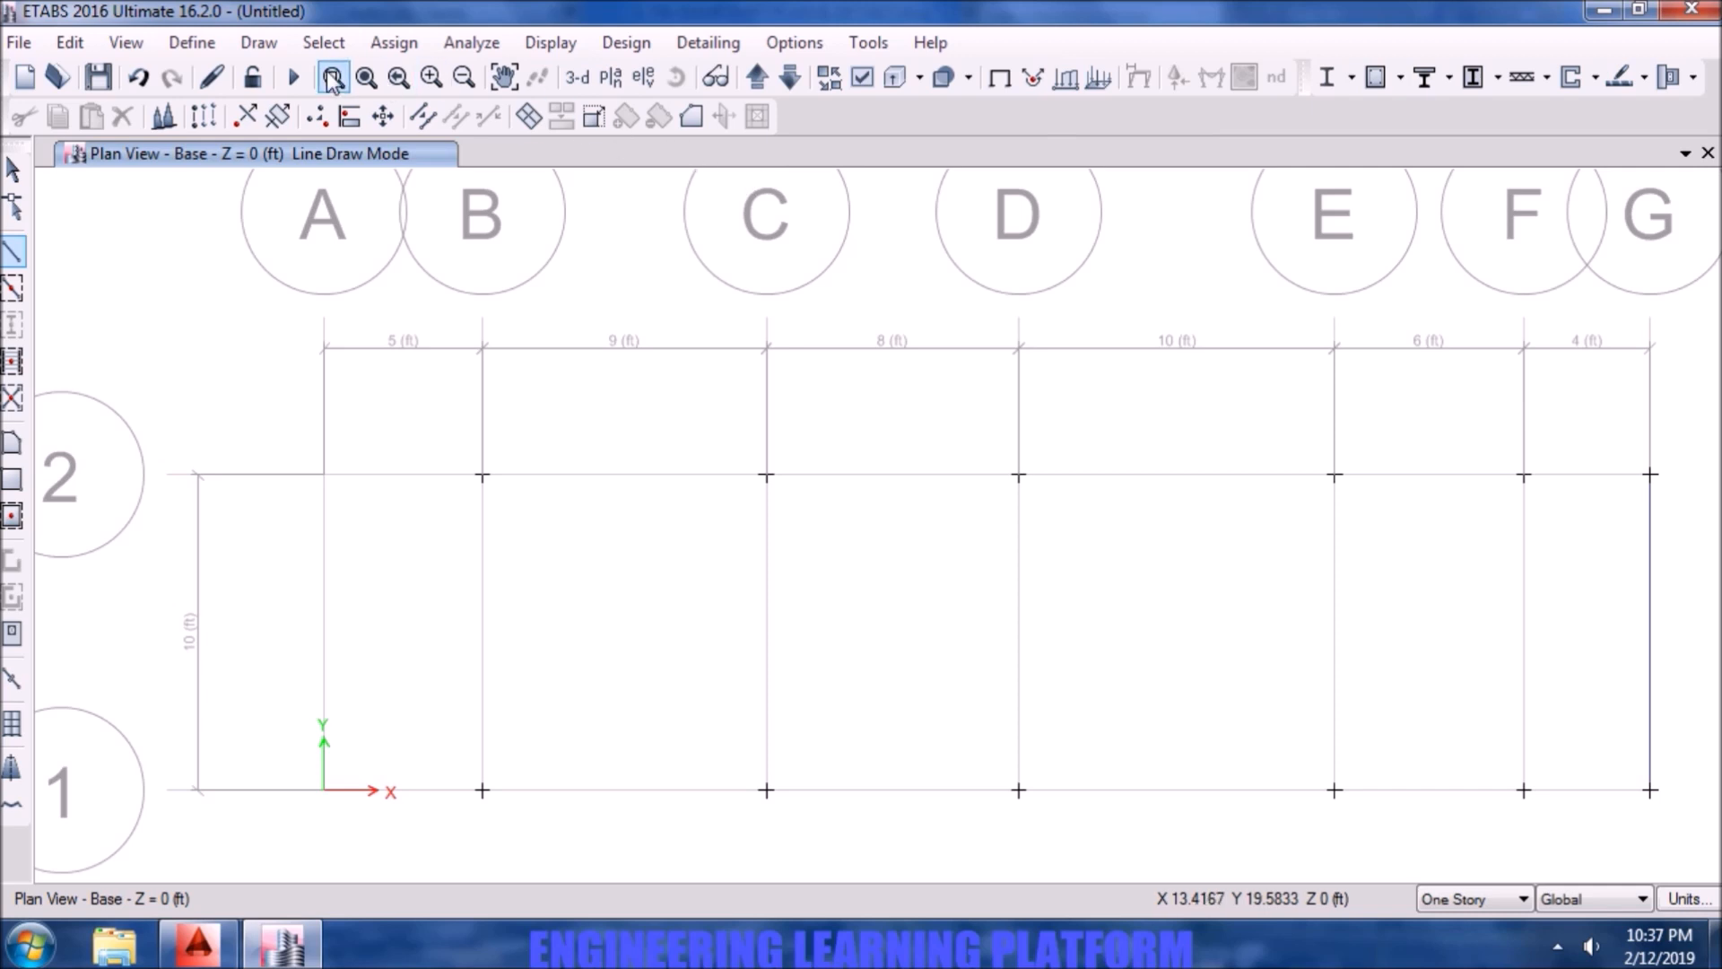
pyautogui.click(581, 79)
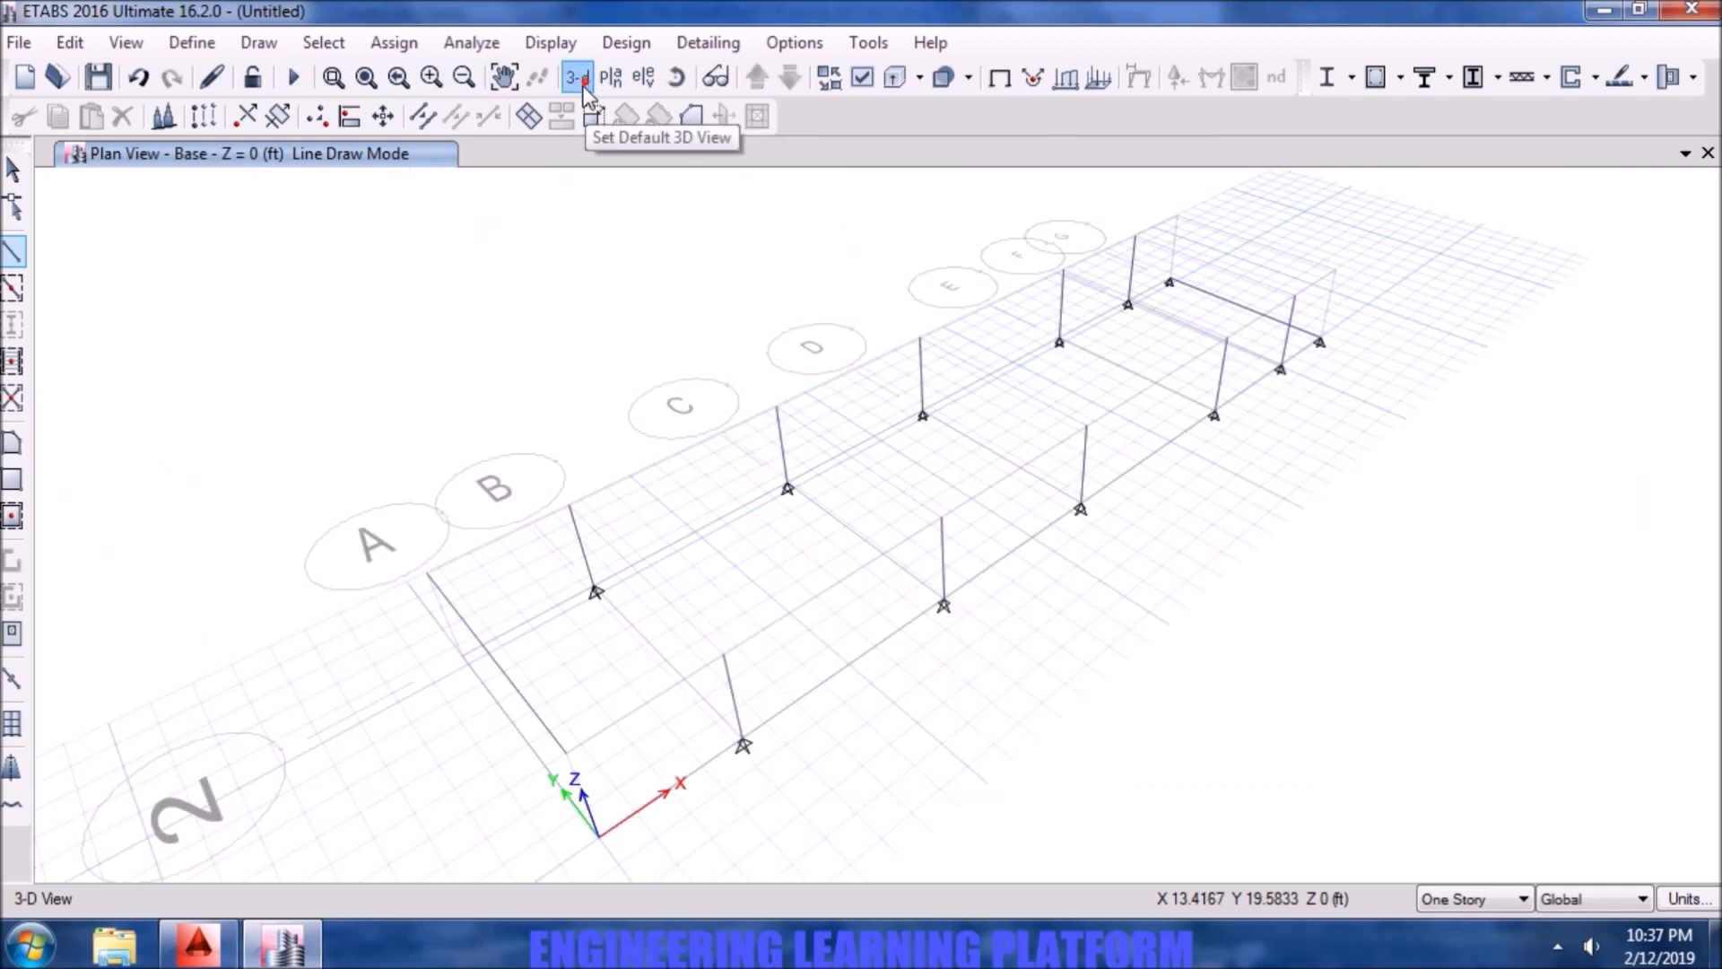
pyautogui.press('Escape')
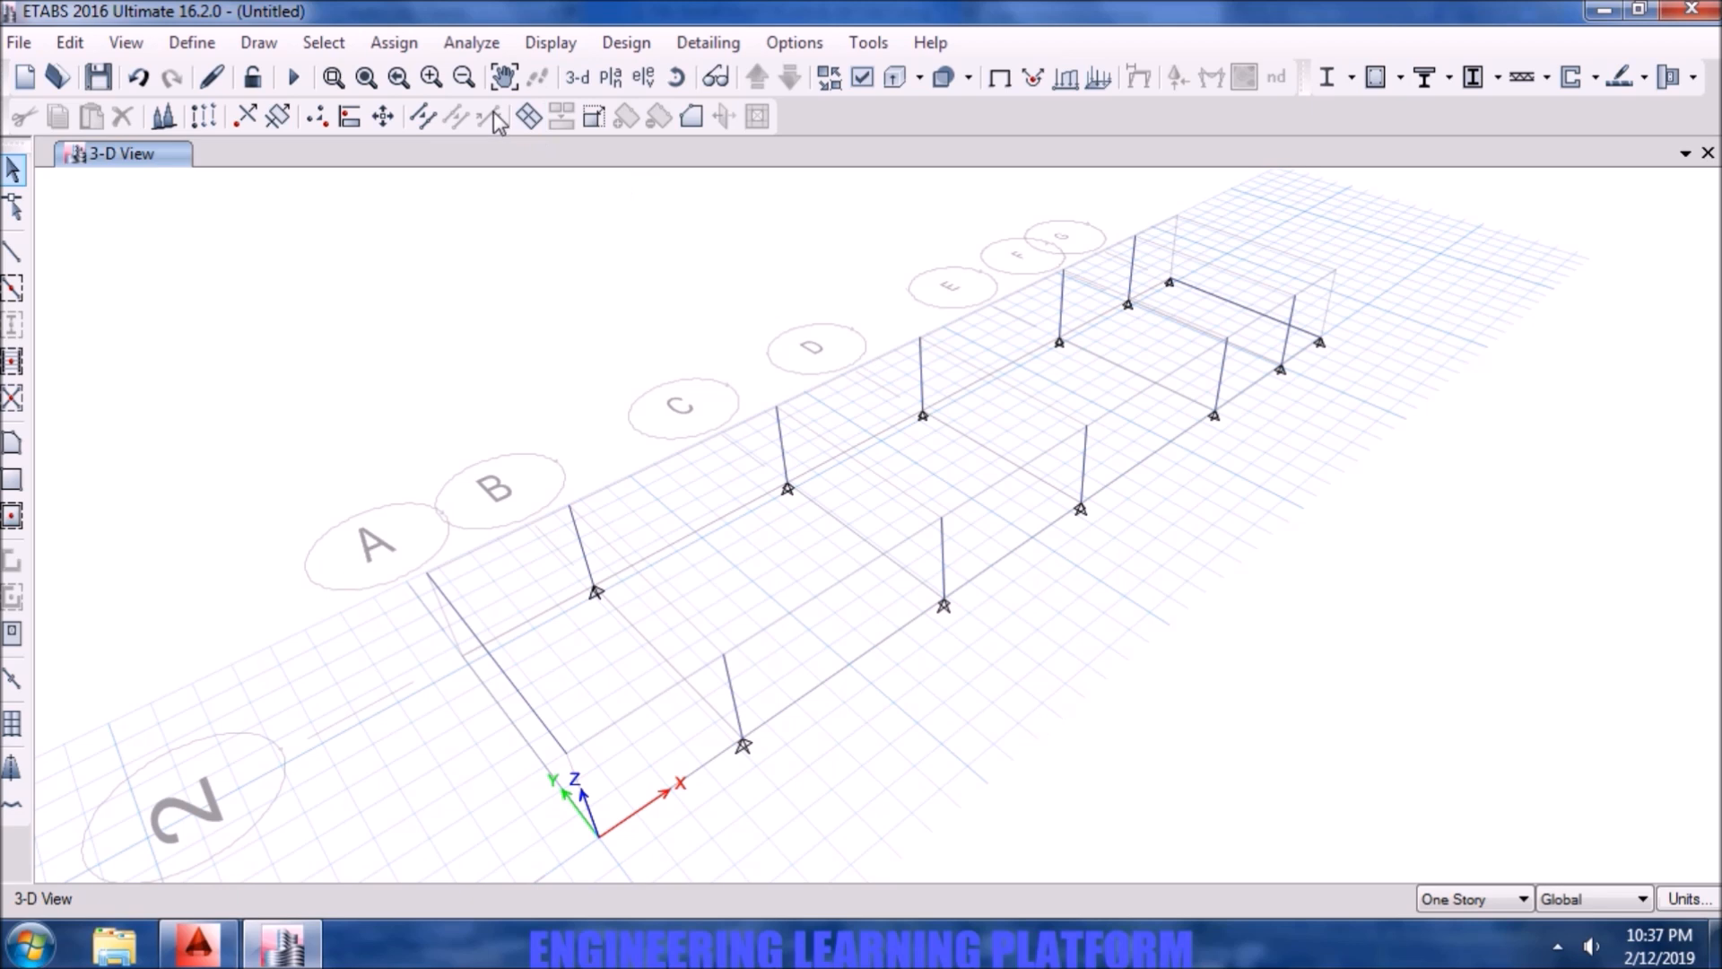
# - Assign fixed restraints to the column base joints from grid B to F in the Base plan and return to the 3D view
pyautogui.click(610, 77)
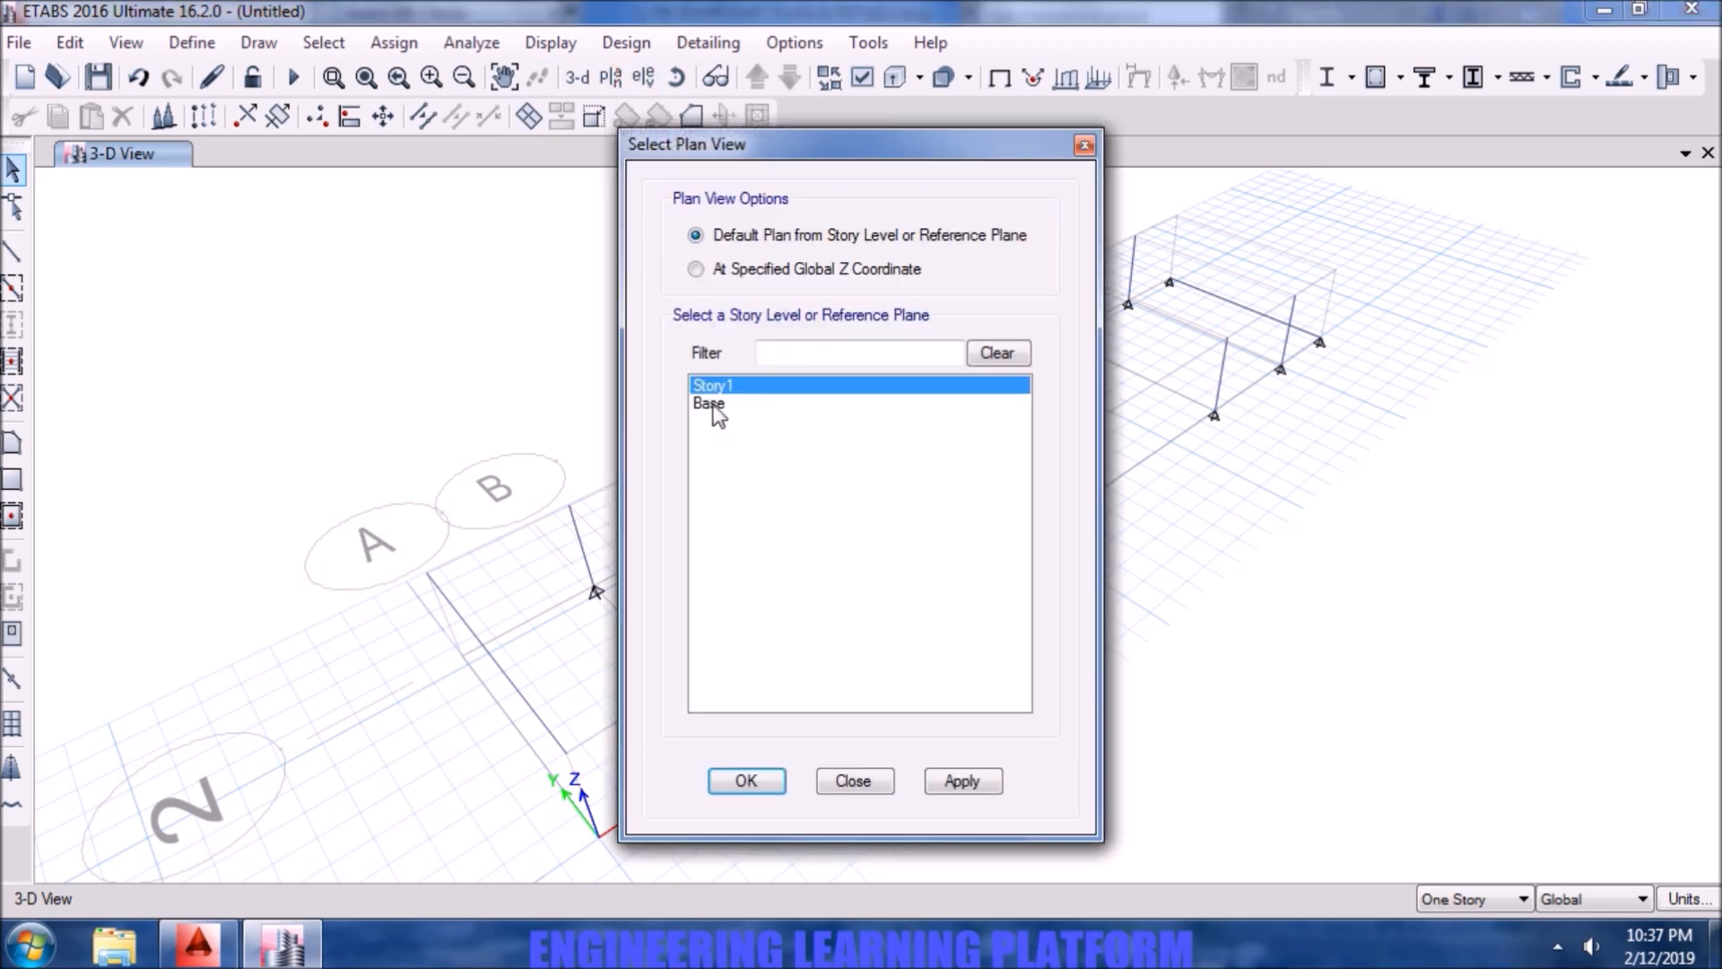
pyautogui.click(713, 405)
pyautogui.click(957, 782)
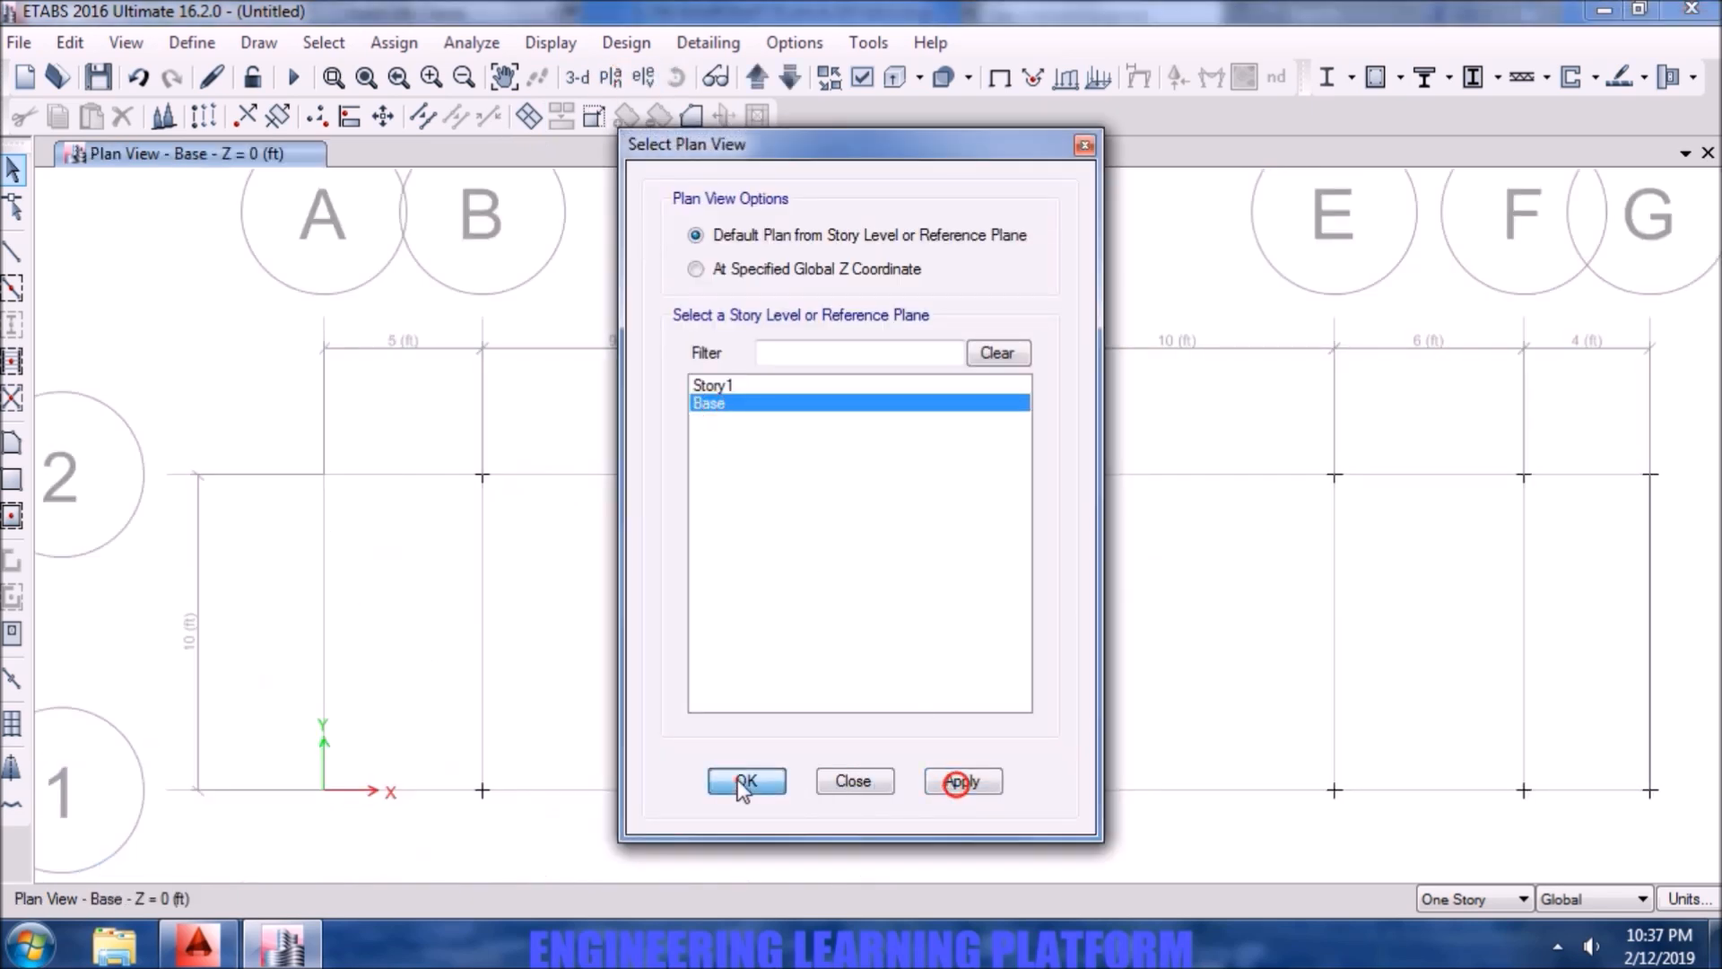
pyautogui.click(743, 783)
pyautogui.moveTo(1561, 834); pyautogui.dragTo(398, 412)
pyautogui.click(392, 42)
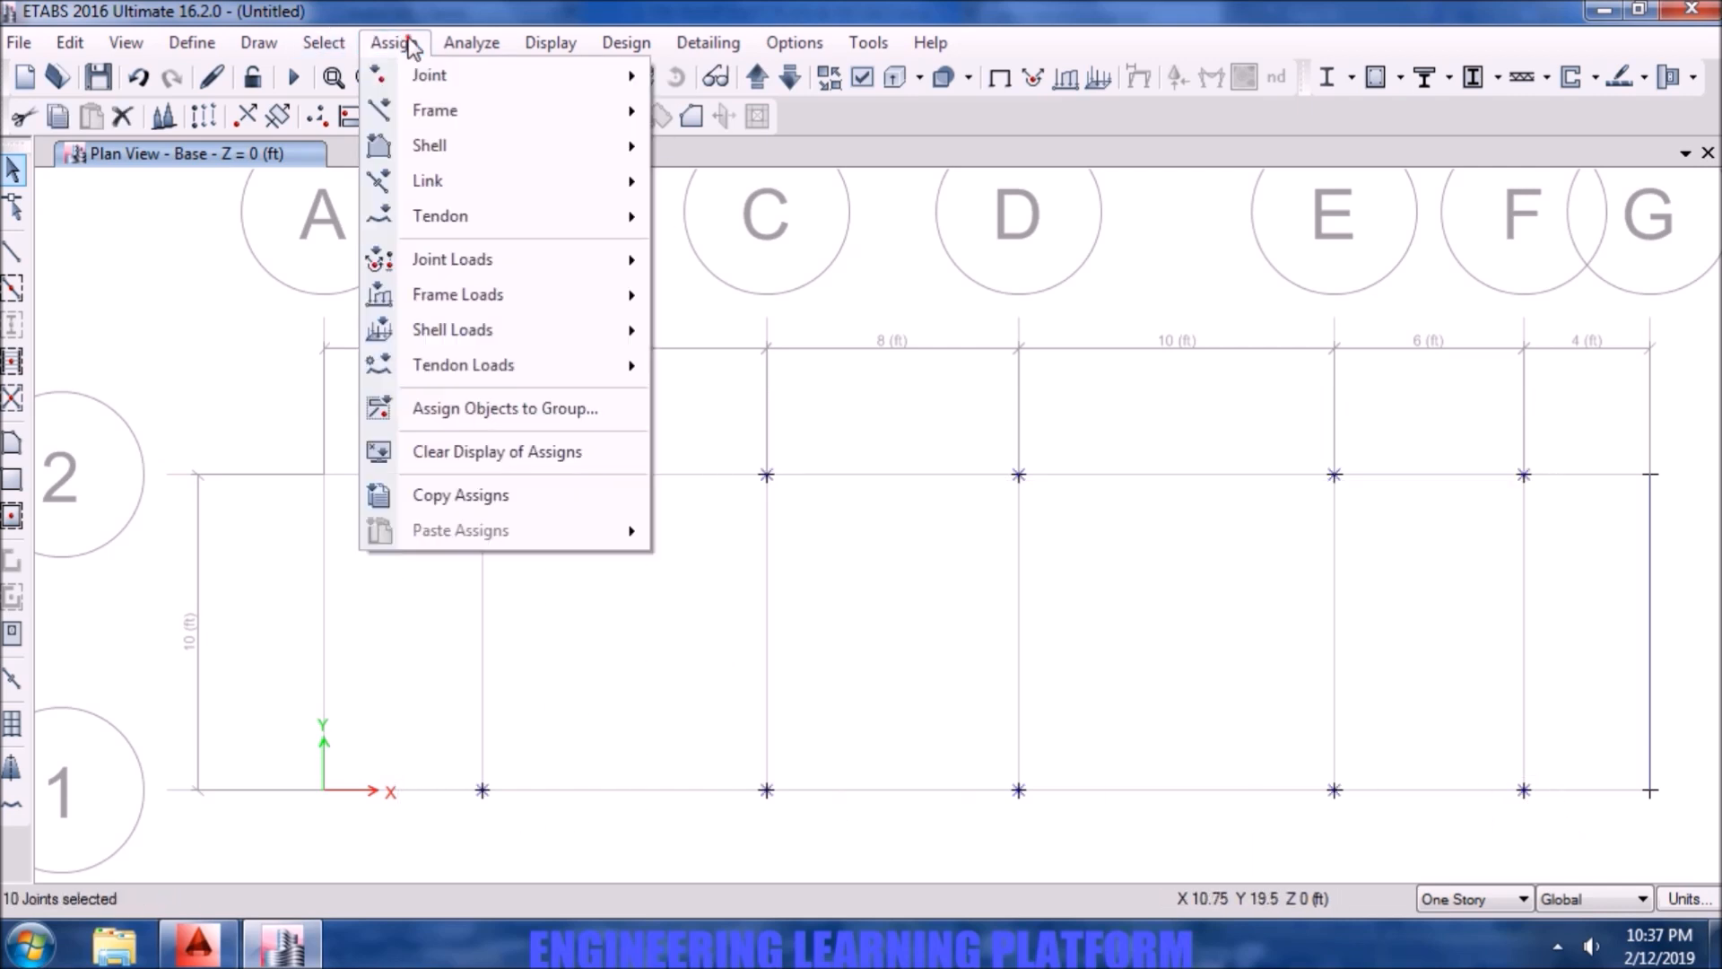
pyautogui.moveTo(431, 74)
pyautogui.click(704, 77)
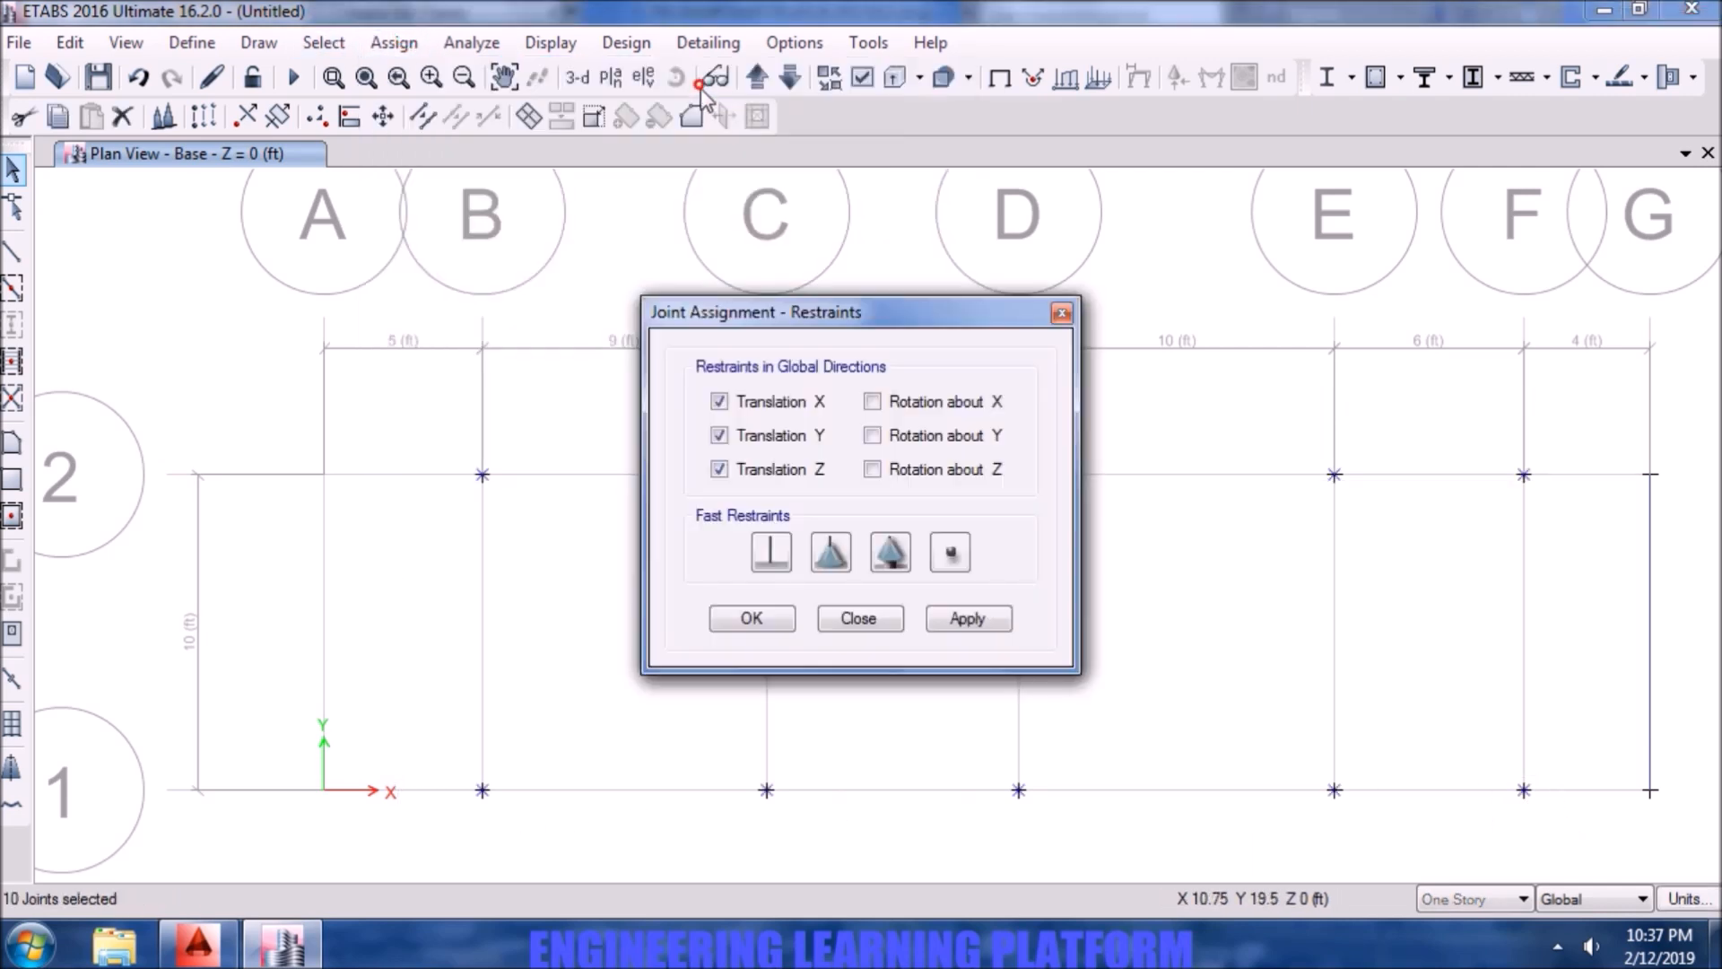
pyautogui.click(772, 552)
pyautogui.click(962, 618)
pyautogui.click(773, 618)
pyautogui.click(577, 76)
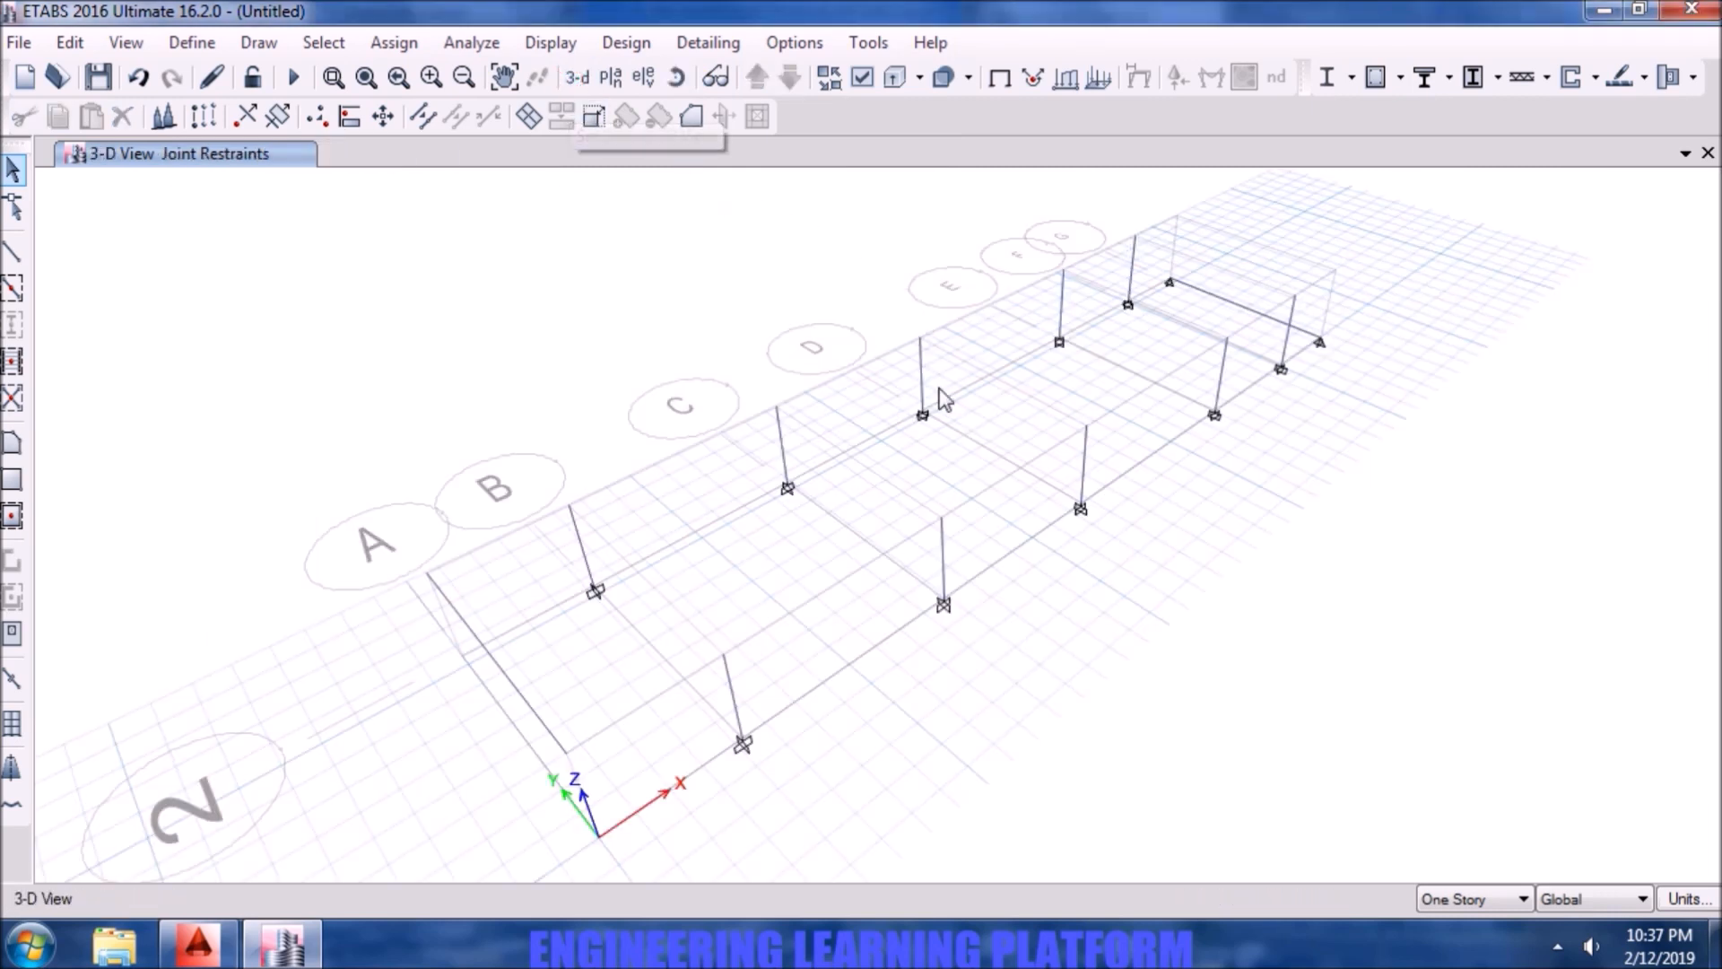
# - Assign fixed restraints to the column-top joints except C-2 and to the end joints of the beams on grid lines A and G
pyautogui.keyDown('shift'); pyautogui.moveTo(1053, 734); pyautogui.dragTo(951, 723, button='middle'); pyautogui.keyUp('shift')
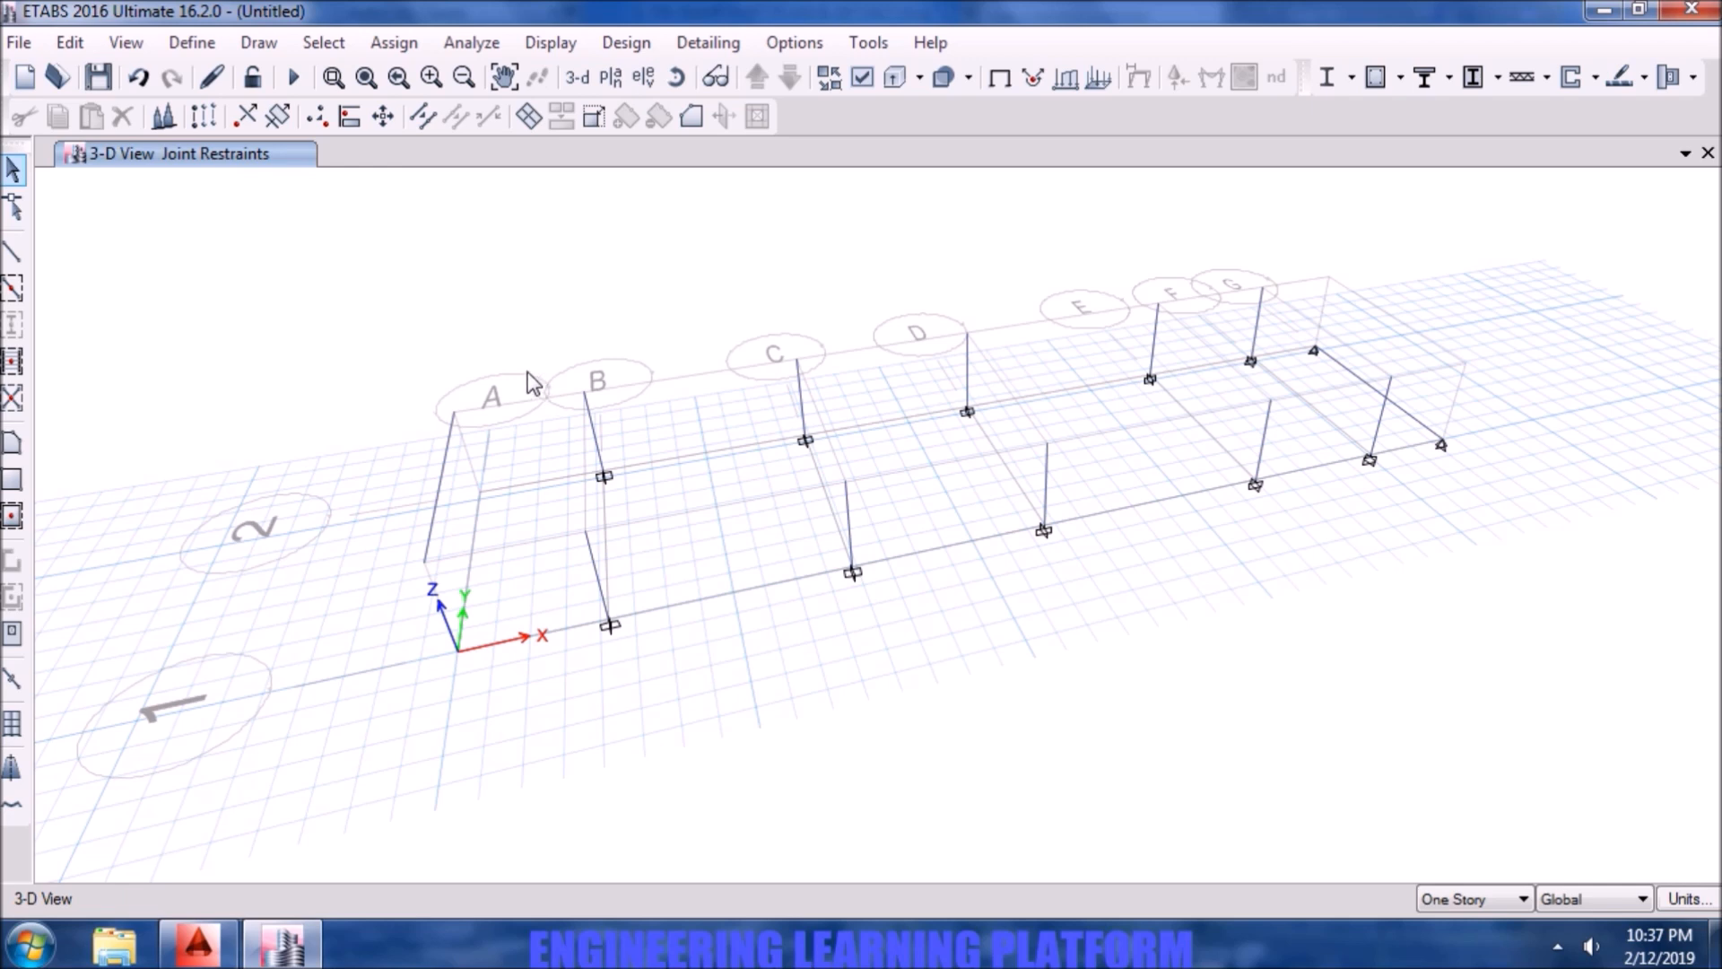
pyautogui.moveTo(528, 371); pyautogui.dragTo(1091, 598)
pyautogui.moveTo(936, 290); pyautogui.dragTo(1303, 498)
pyautogui.moveTo(1256, 283); pyautogui.dragTo(1274, 292)
pyautogui.moveTo(1375, 355); pyautogui.dragTo(1400, 384)
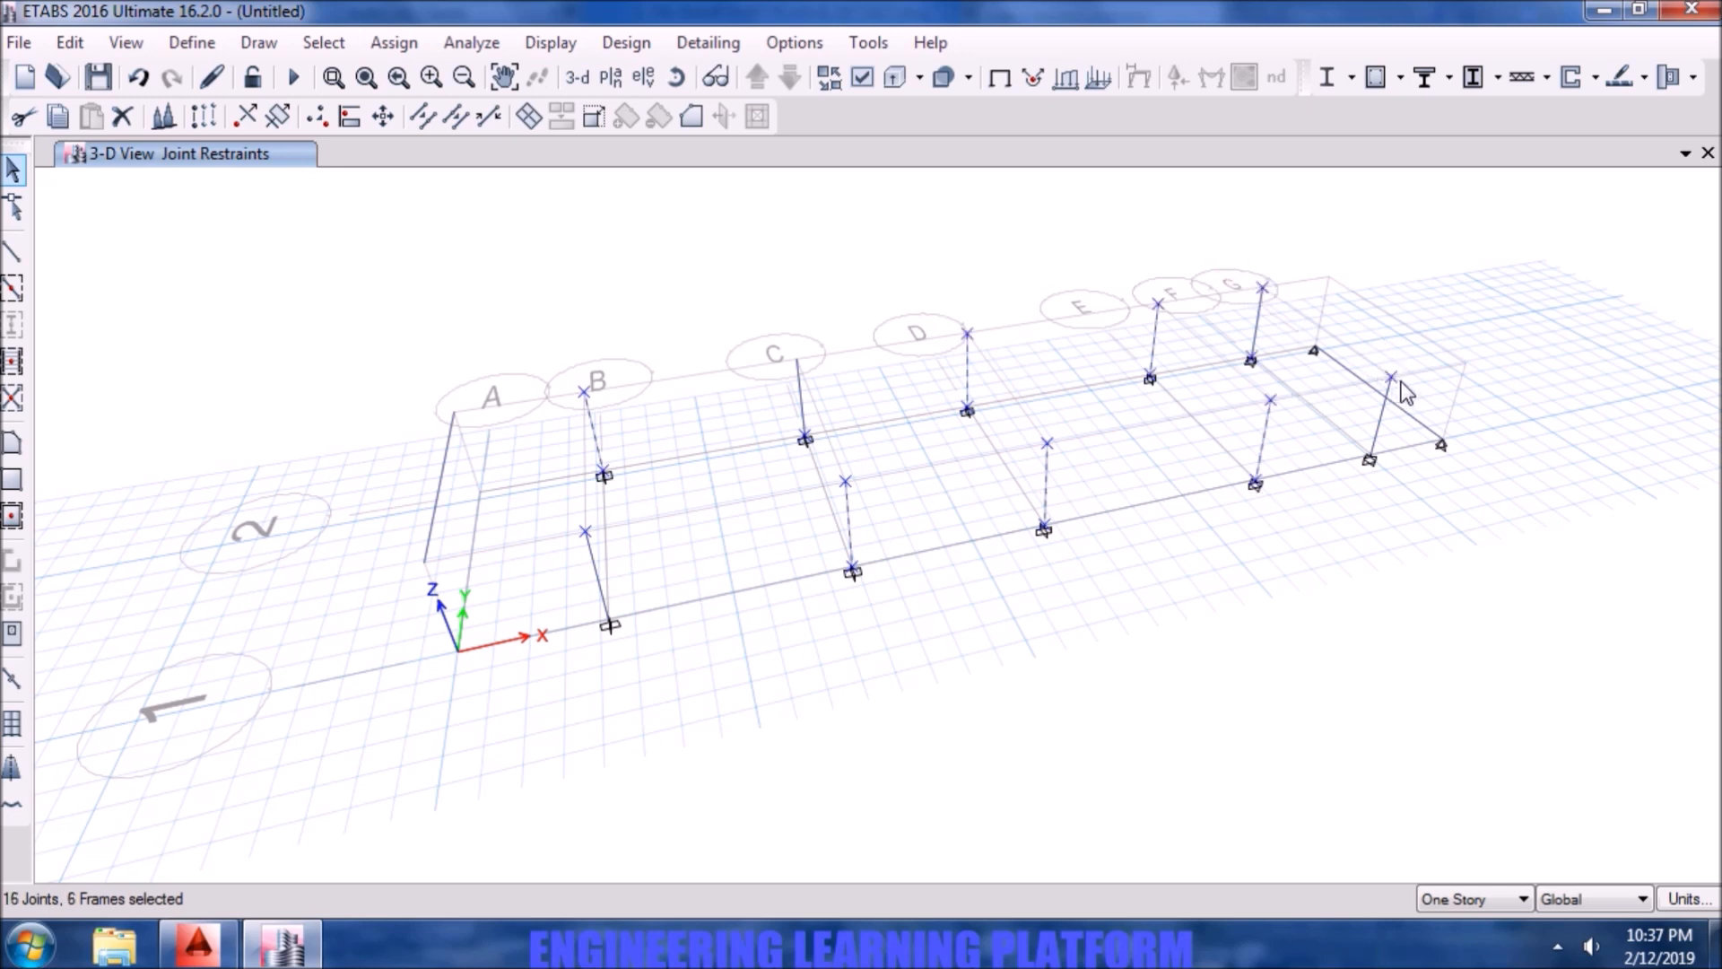
pyautogui.click(1441, 444)
pyautogui.click(1315, 350)
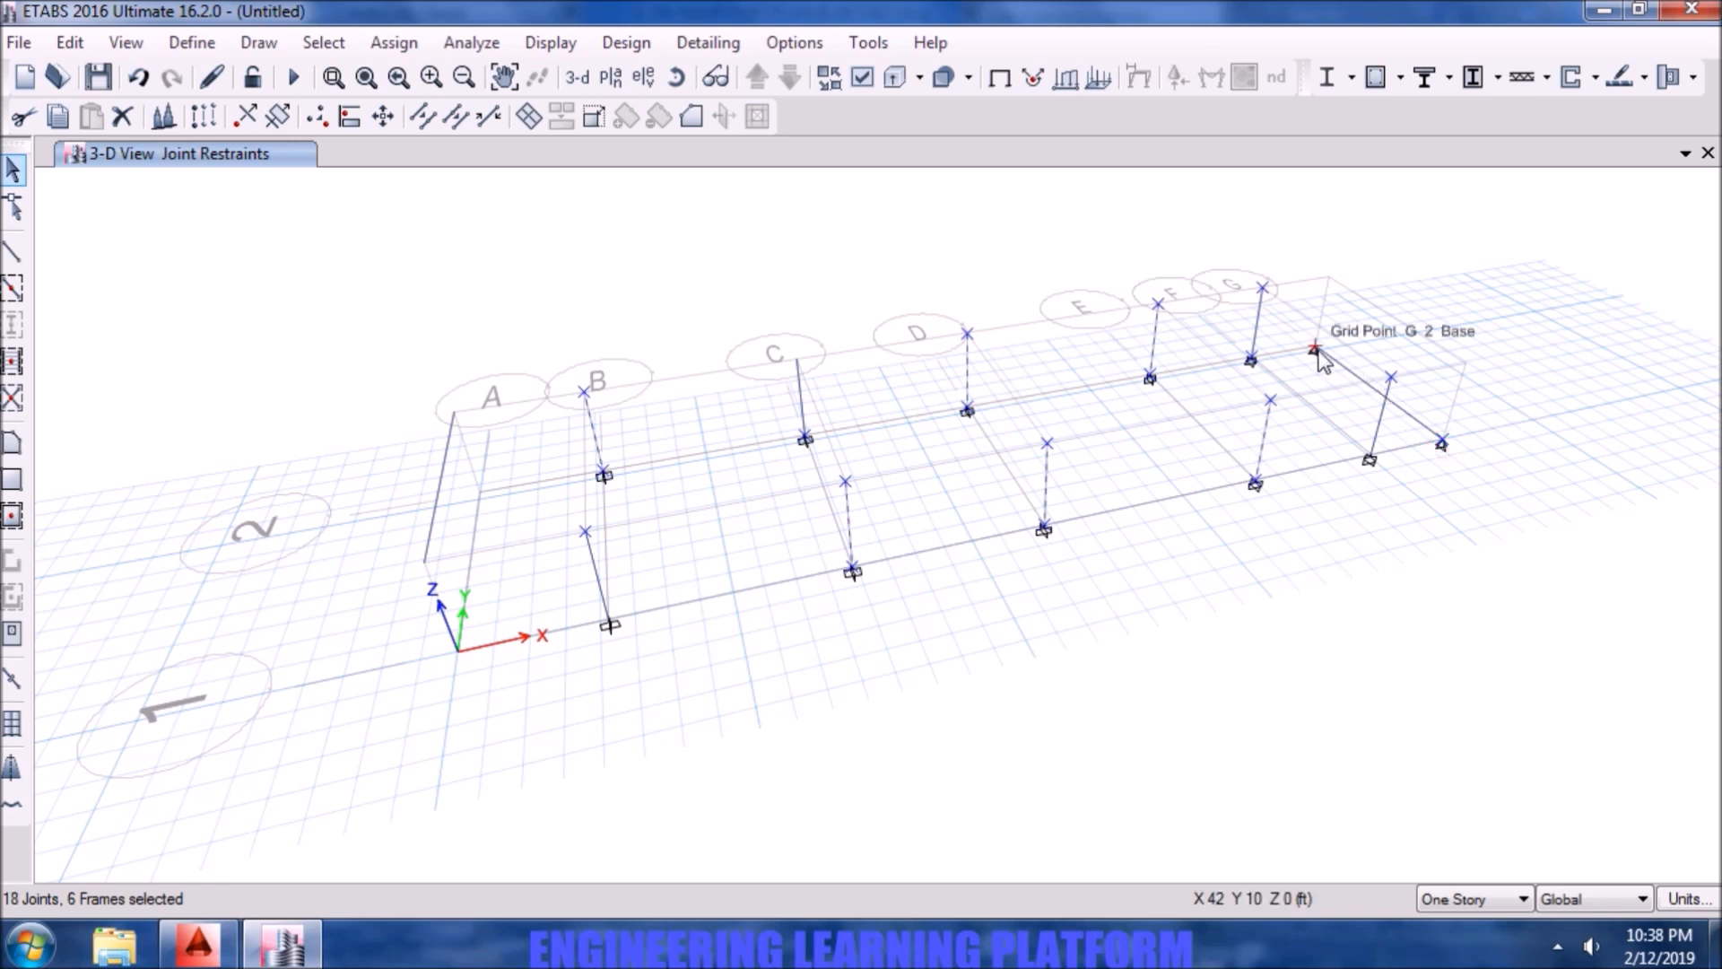
pyautogui.click(454, 413)
pyautogui.click(424, 565)
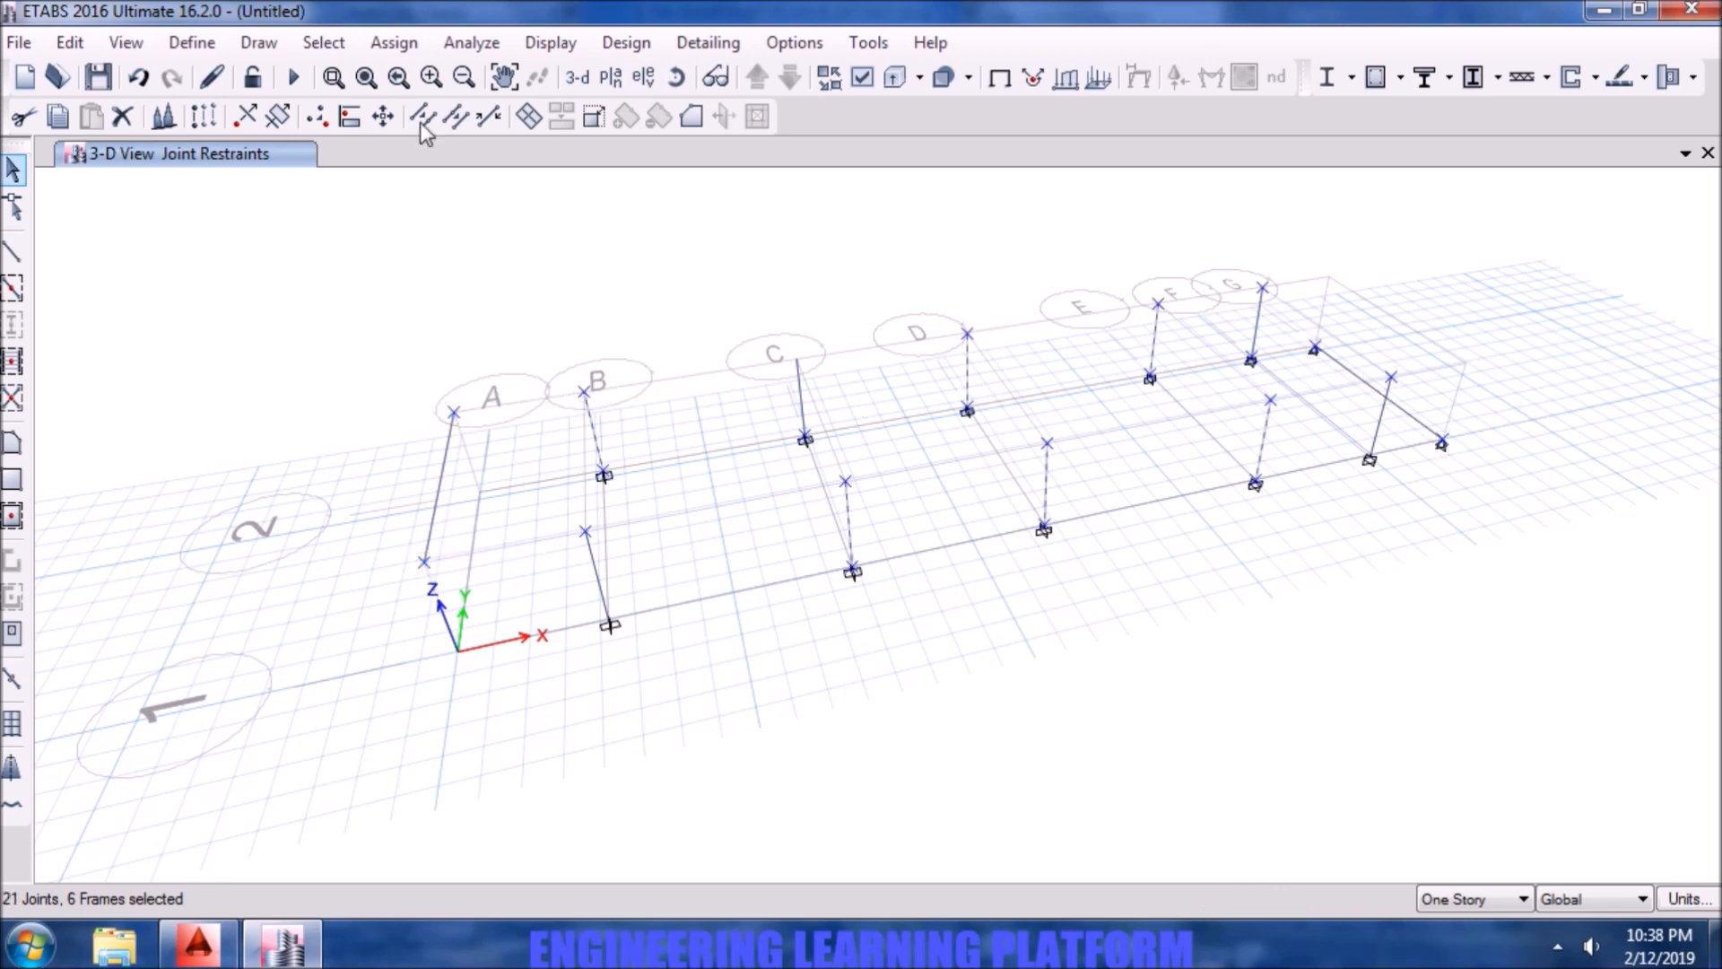
pyautogui.click(393, 43)
pyautogui.moveTo(425, 79)
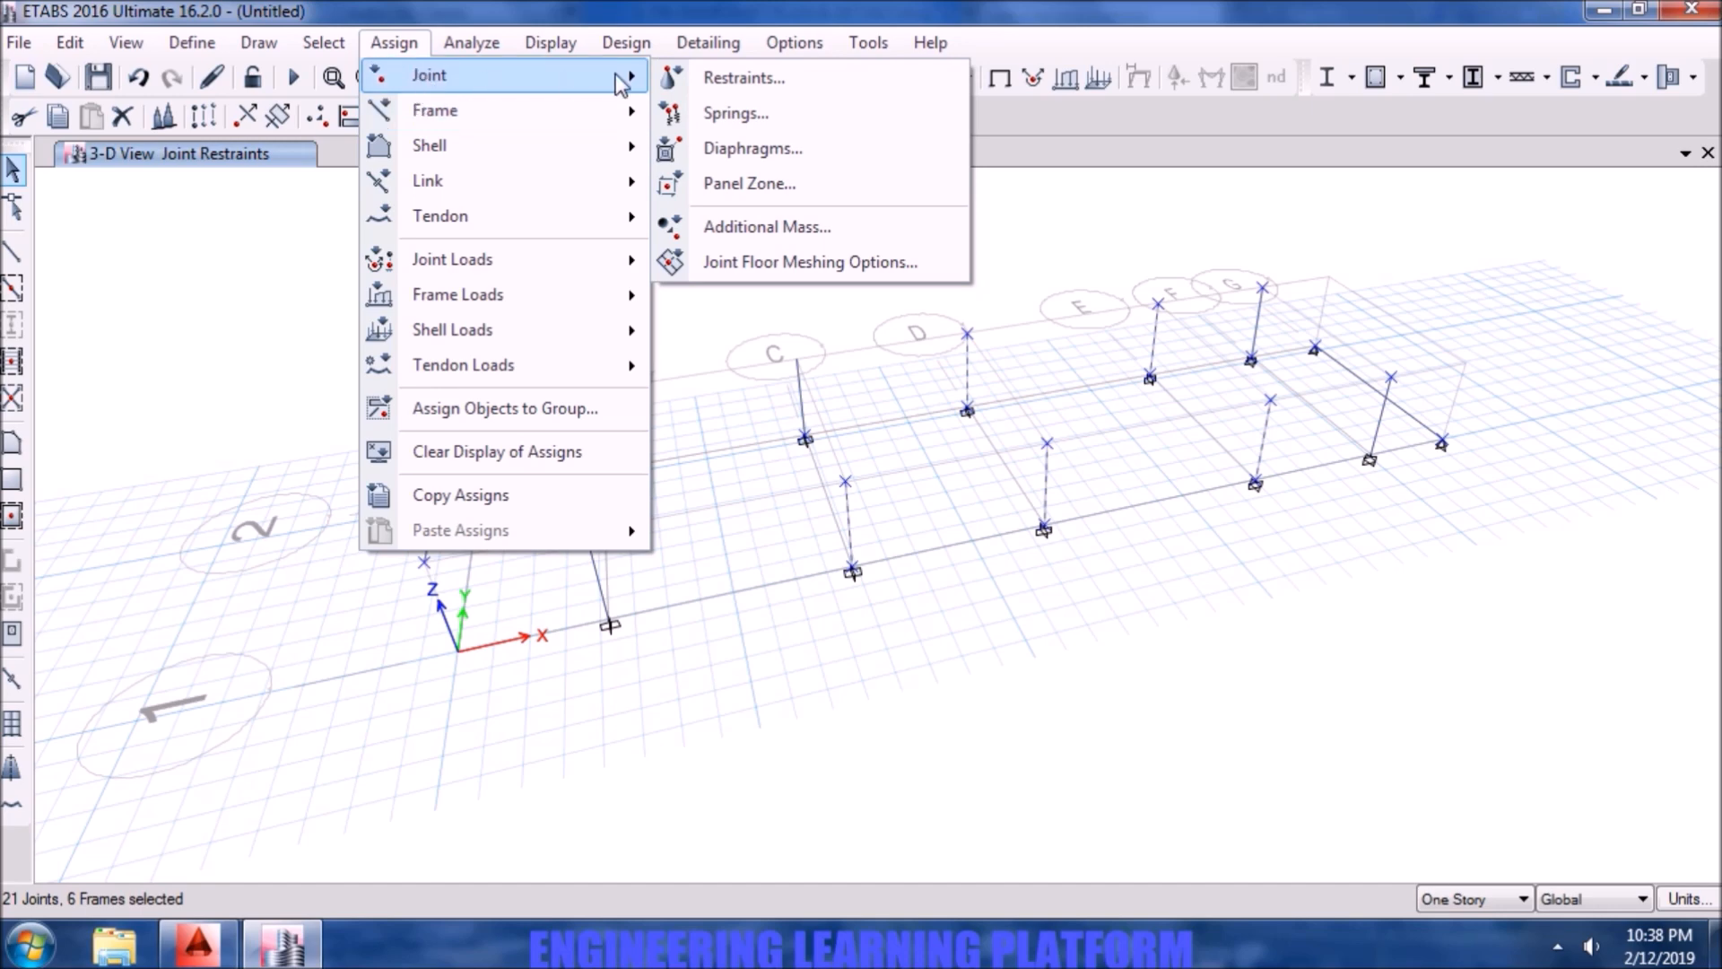
pyautogui.click(744, 79)
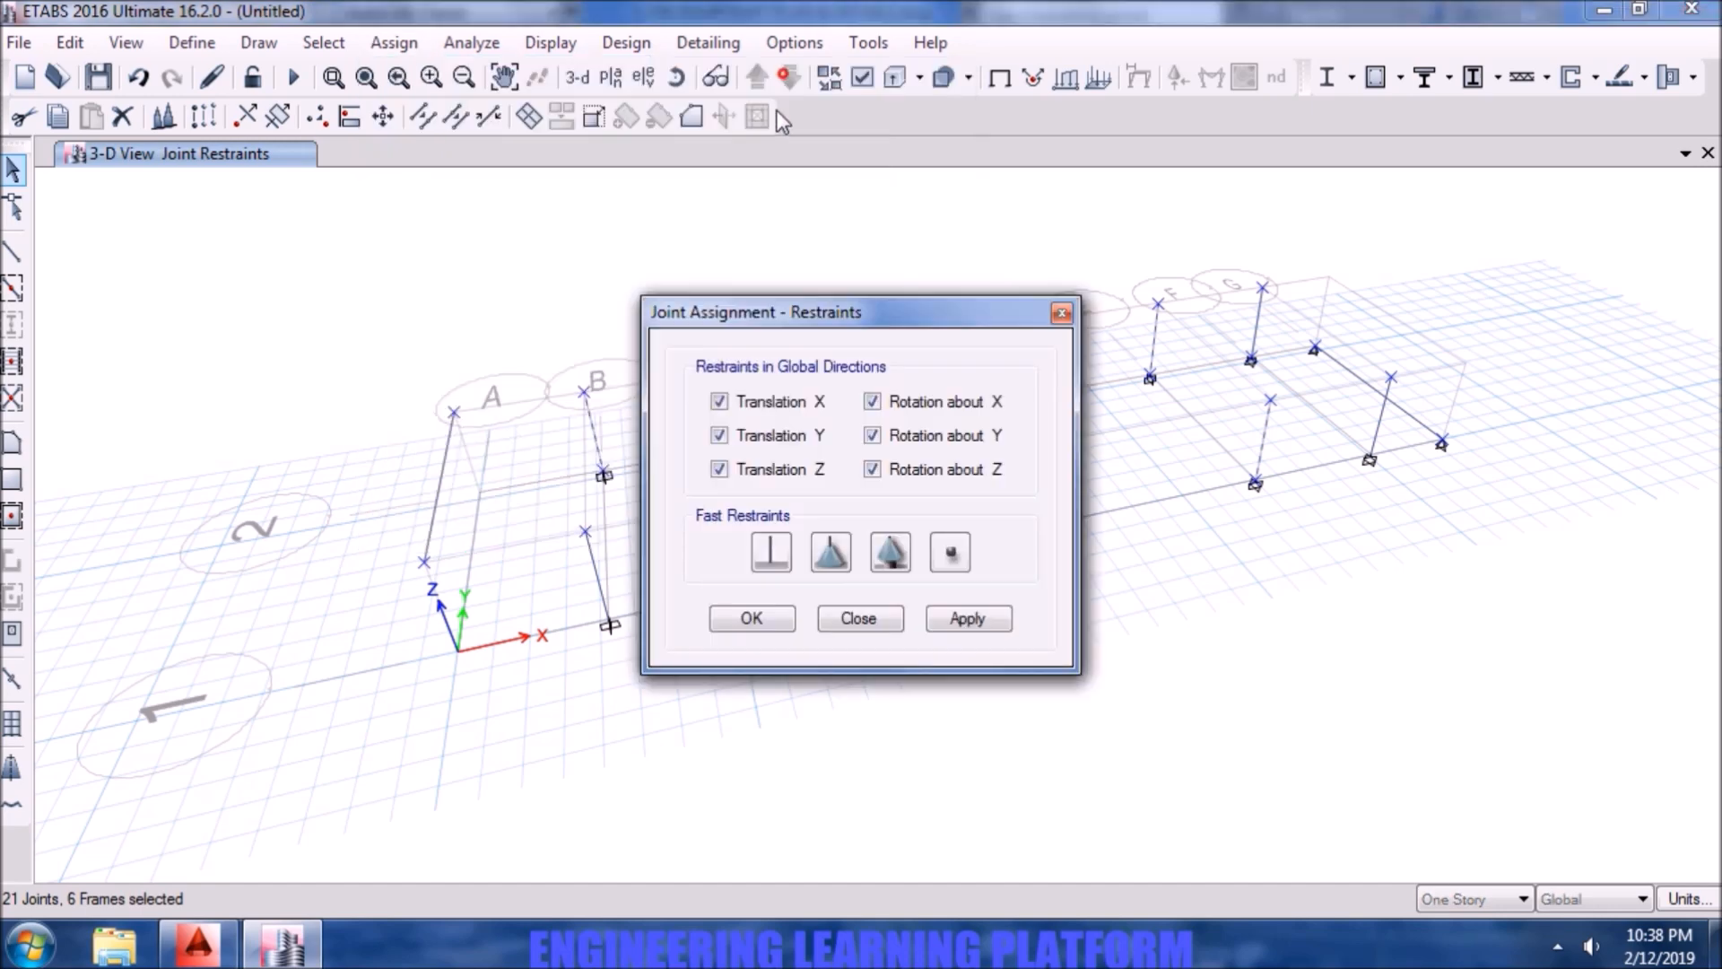
pyautogui.click(969, 623)
pyautogui.click(758, 619)
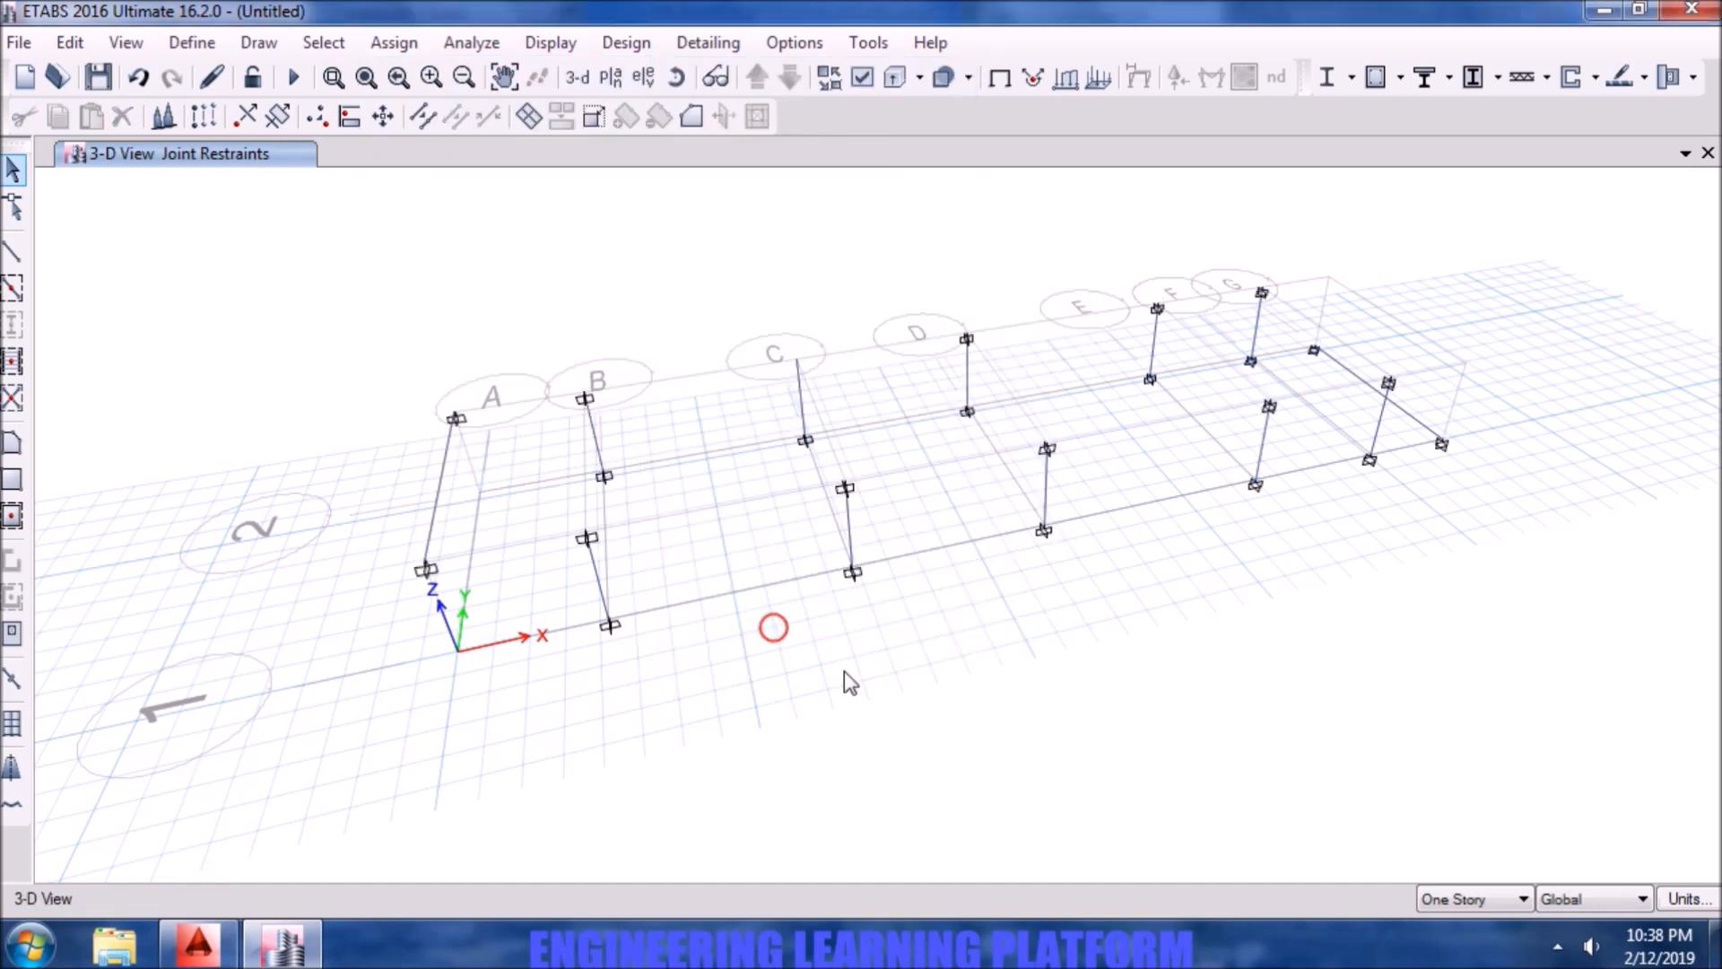
# - Assign a fixed restraint to the top joint of the column at grid point C-2
pyautogui.keyDown('shift'); pyautogui.moveTo(930, 736); pyautogui.dragTo(822, 724, button='middle'); pyautogui.keyUp('shift')
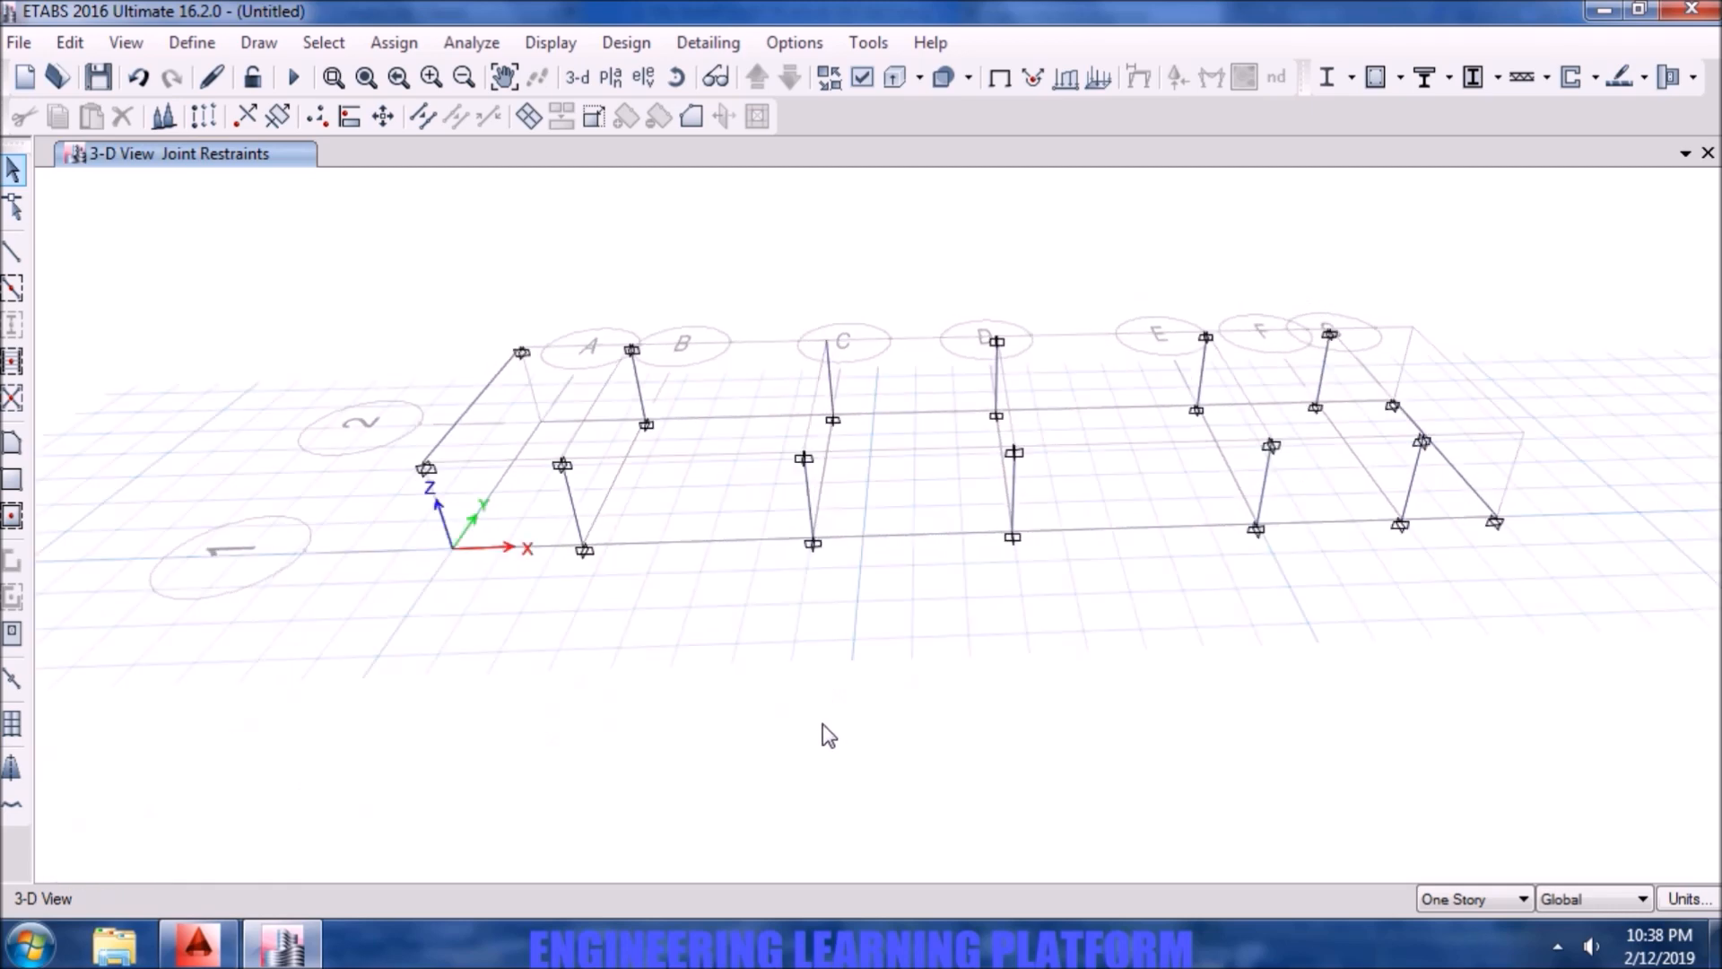
pyautogui.click(826, 343)
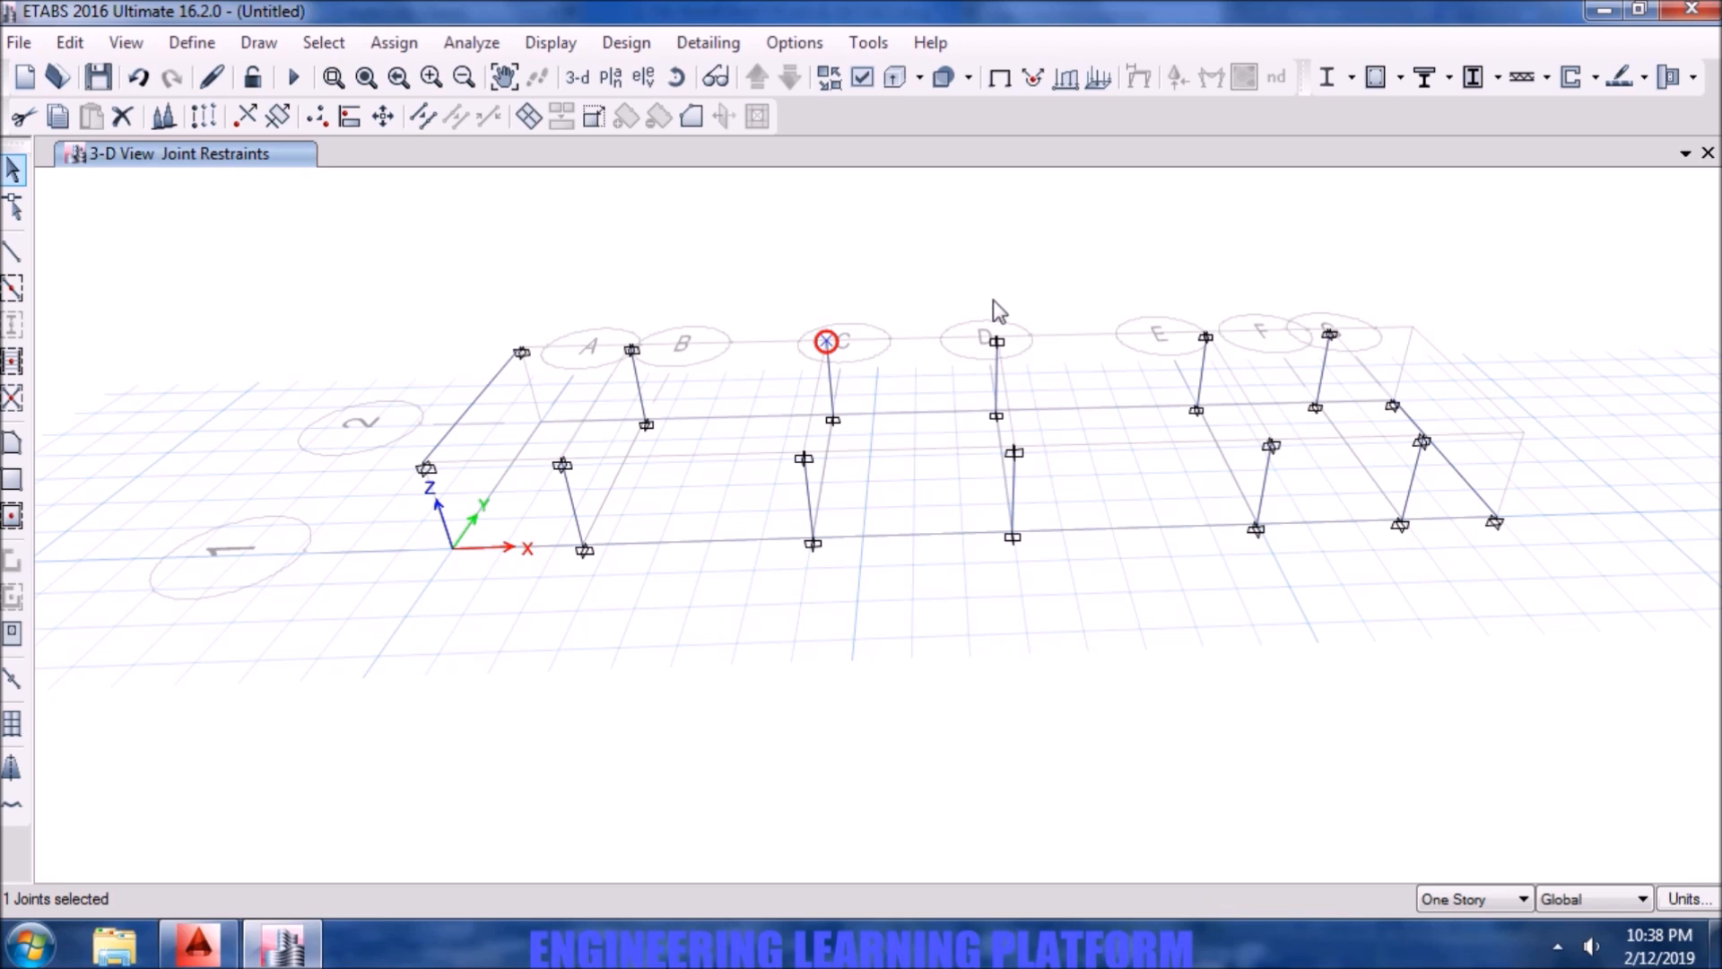
pyautogui.click(423, 43)
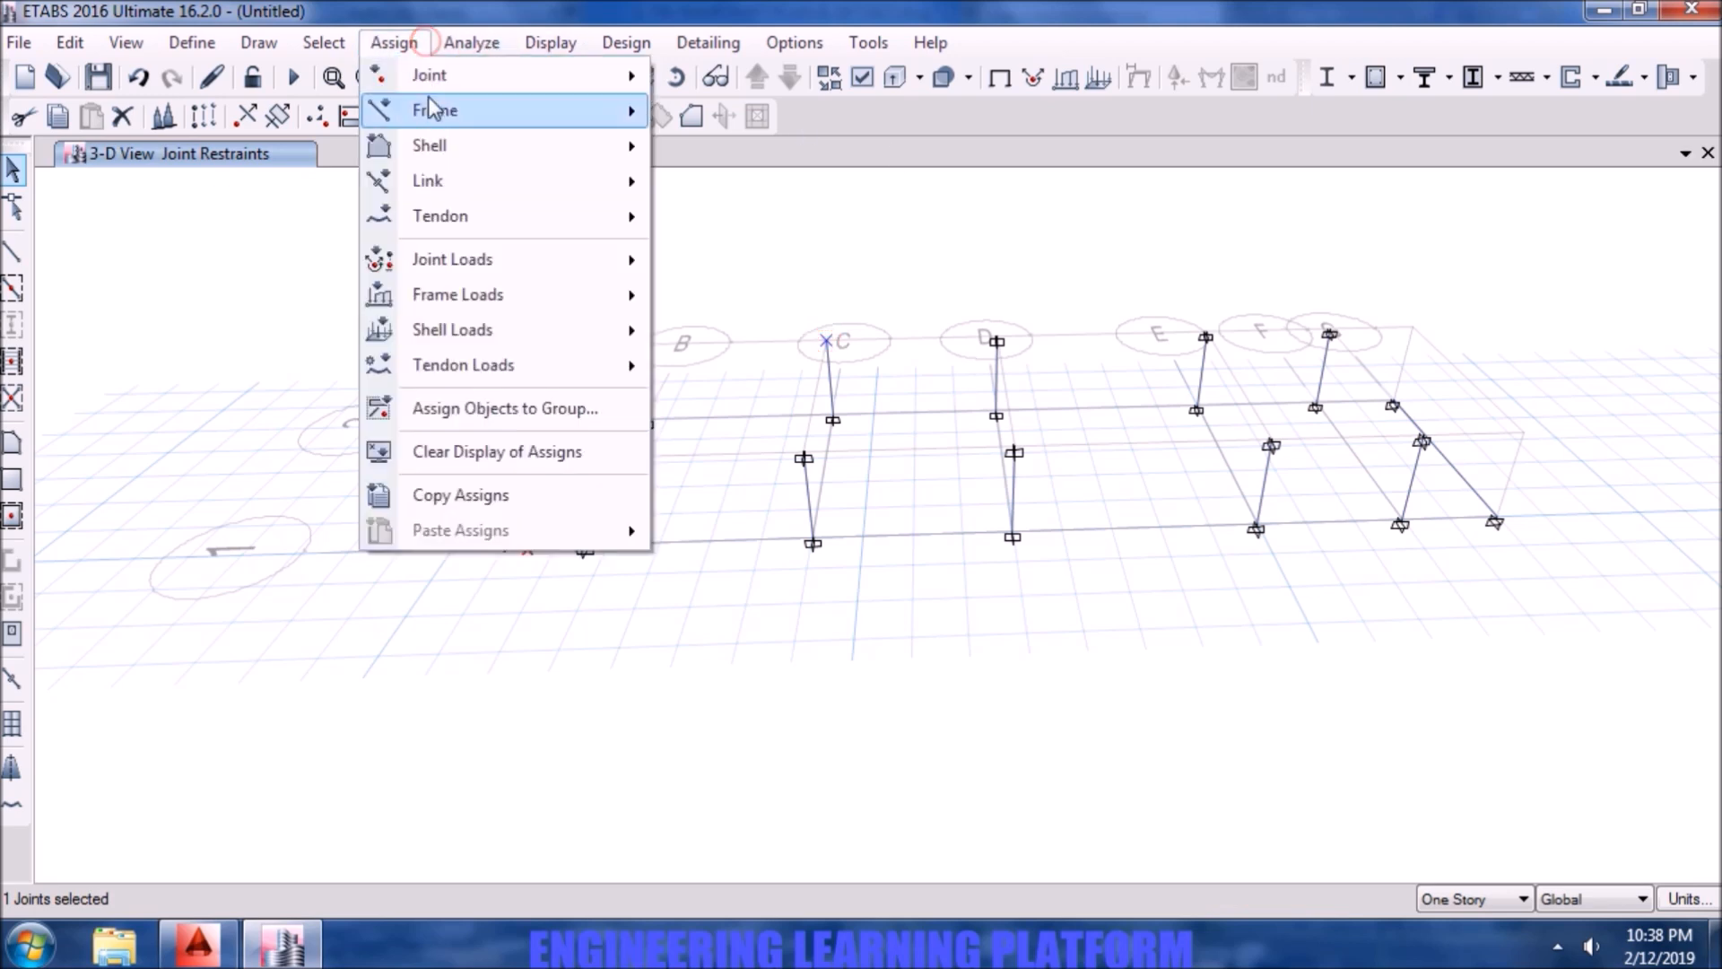
pyautogui.moveTo(453, 76)
pyautogui.click(771, 85)
pyautogui.click(772, 551)
pyautogui.click(960, 617)
pyautogui.click(770, 620)
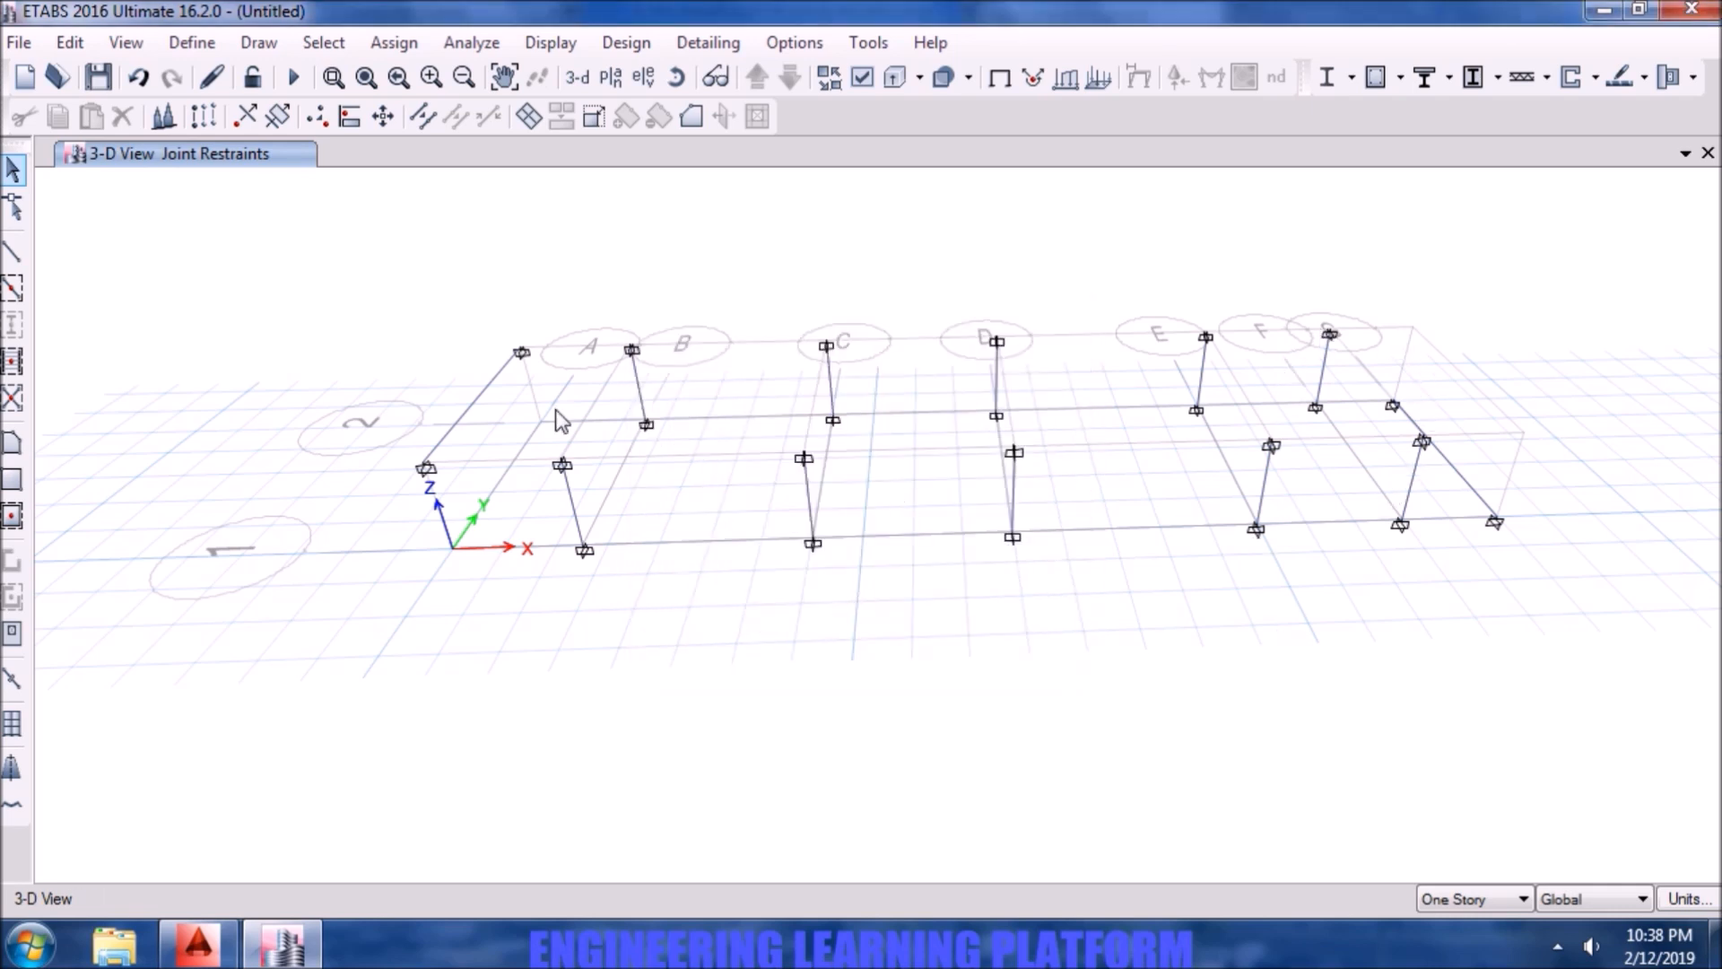
# - Draw a sloping RAMP BEAM 8X24 frame in 3D from grid point A-1 at Story1 to G-1 at Base
pyautogui.click(14, 252)
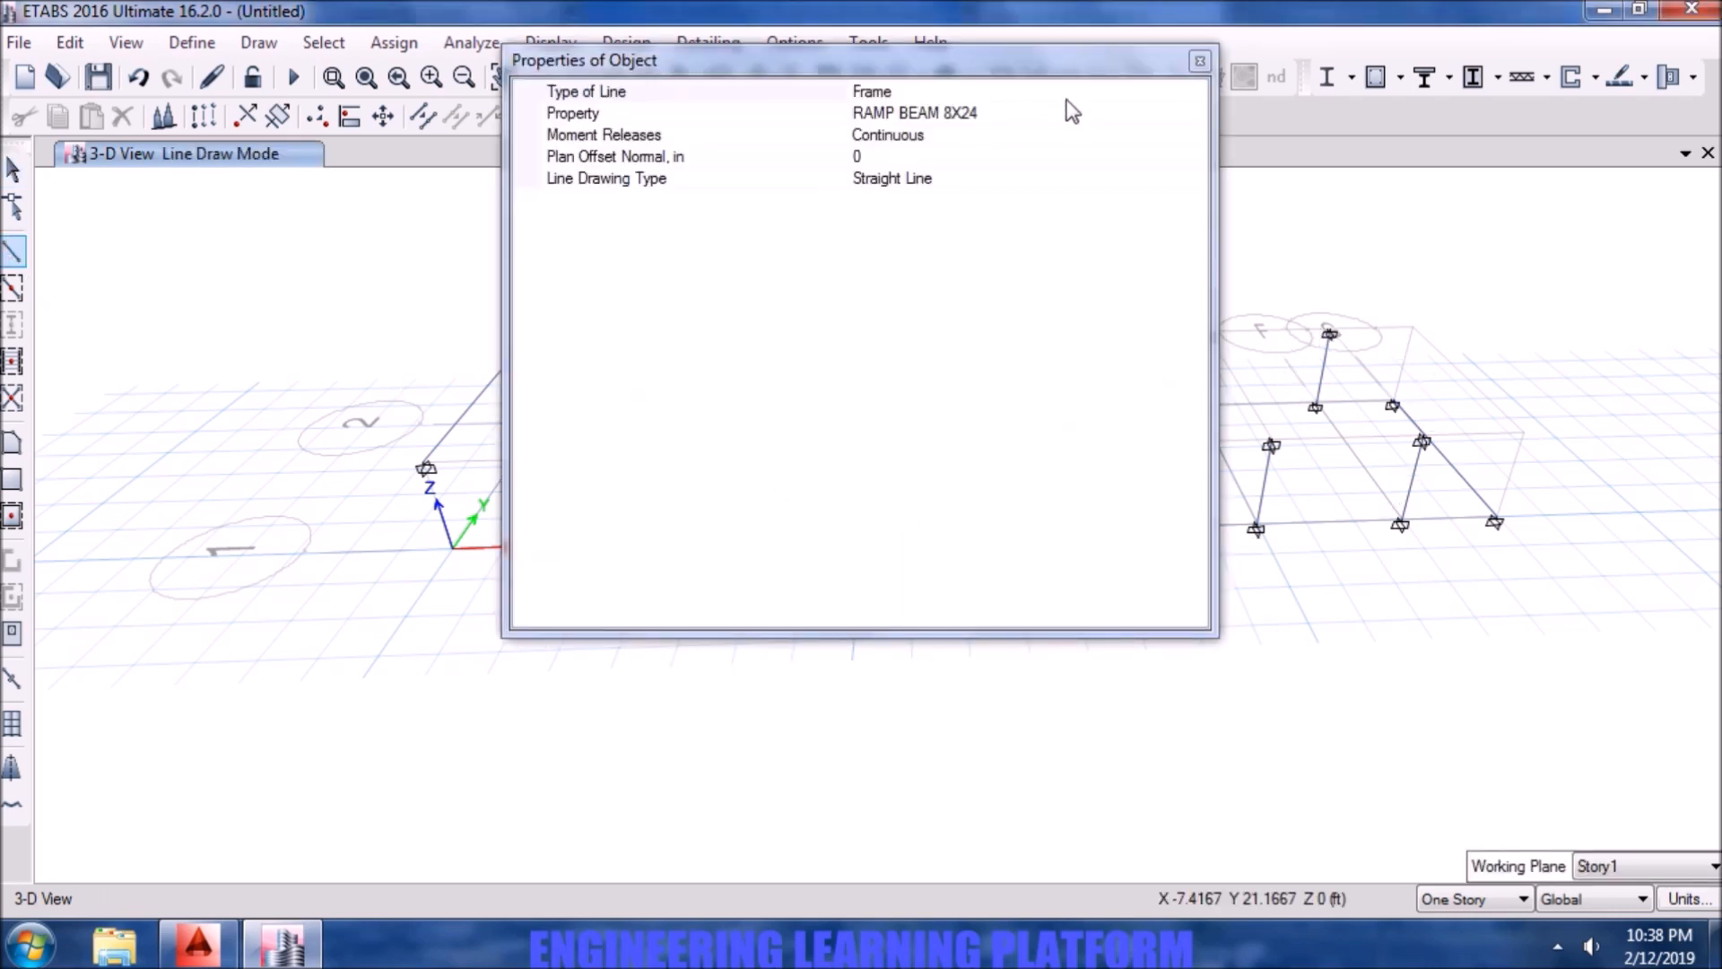
pyautogui.moveTo(1218, 637); pyautogui.dragTo(1007, 235)
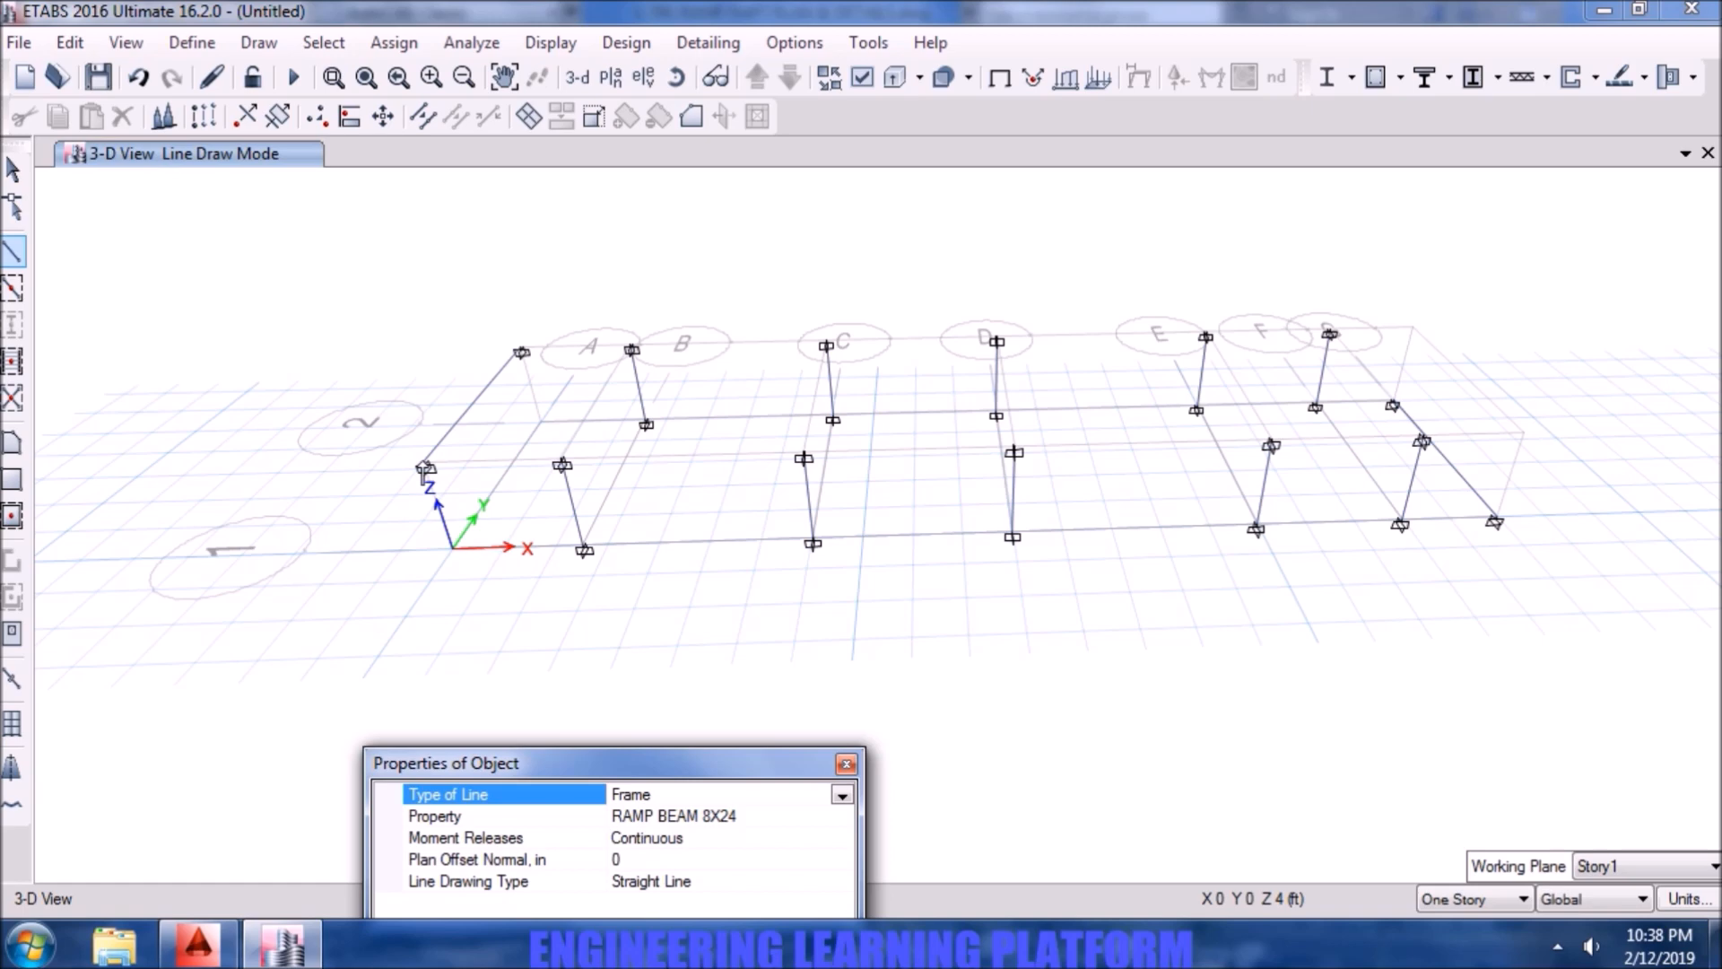
pyautogui.scroll(3, 426, 468)
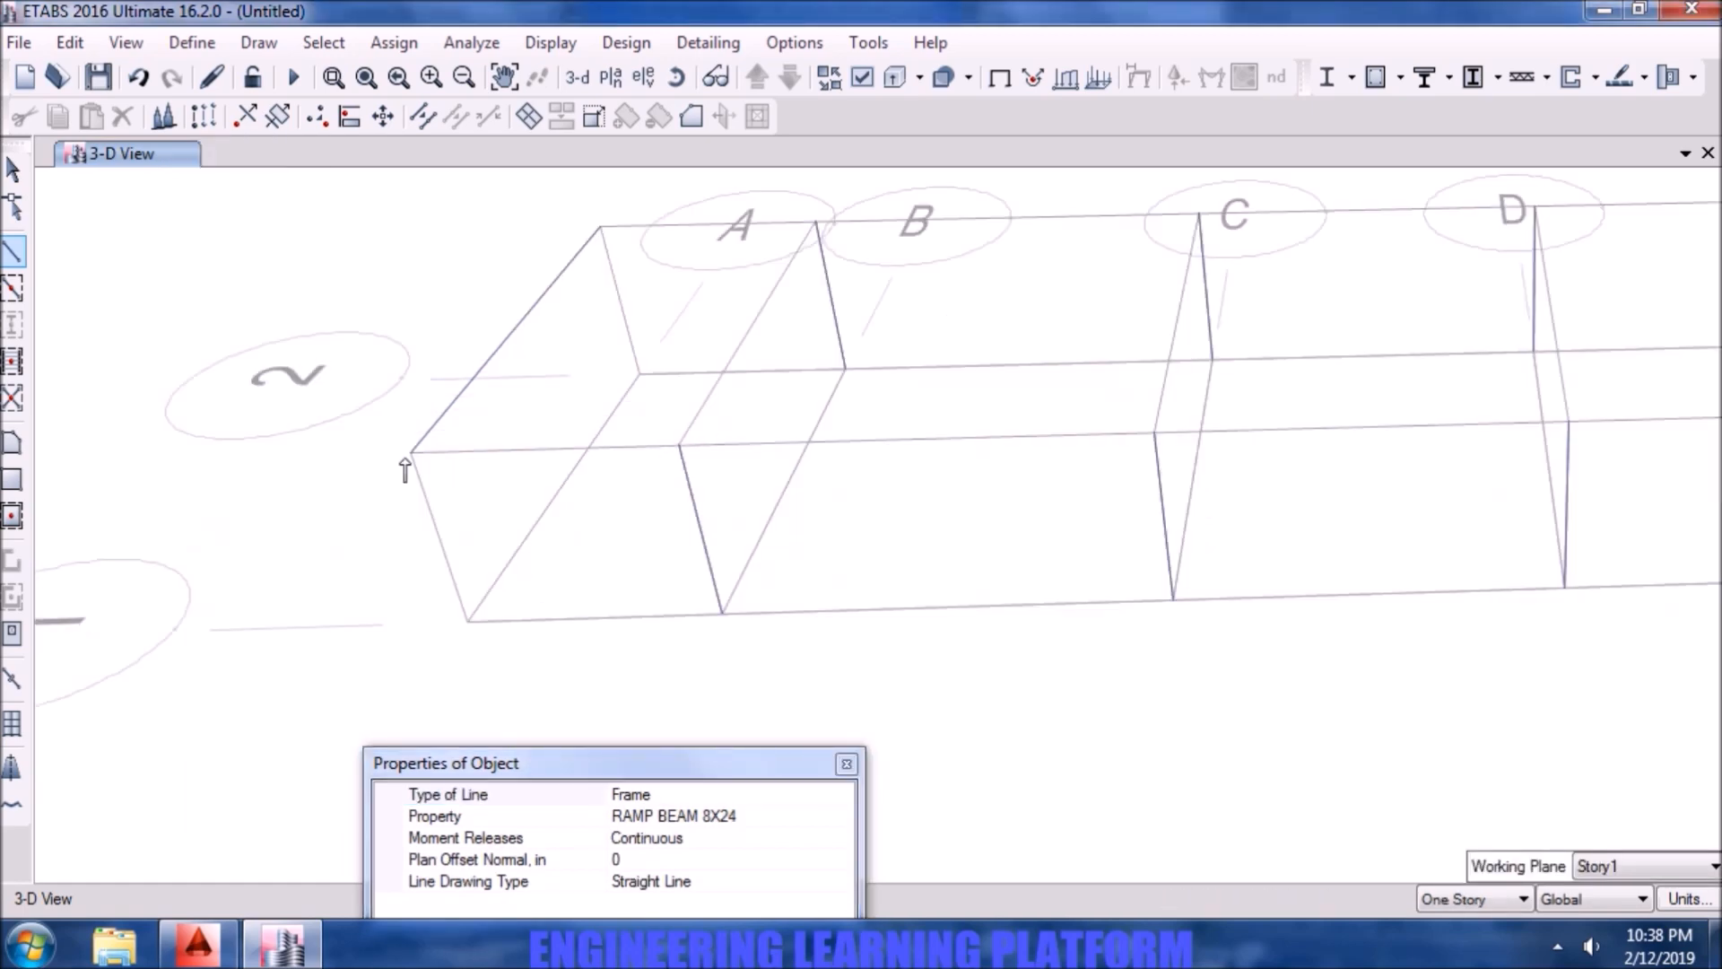
pyautogui.click(412, 460)
pyautogui.scroll(-5, 888, 565)
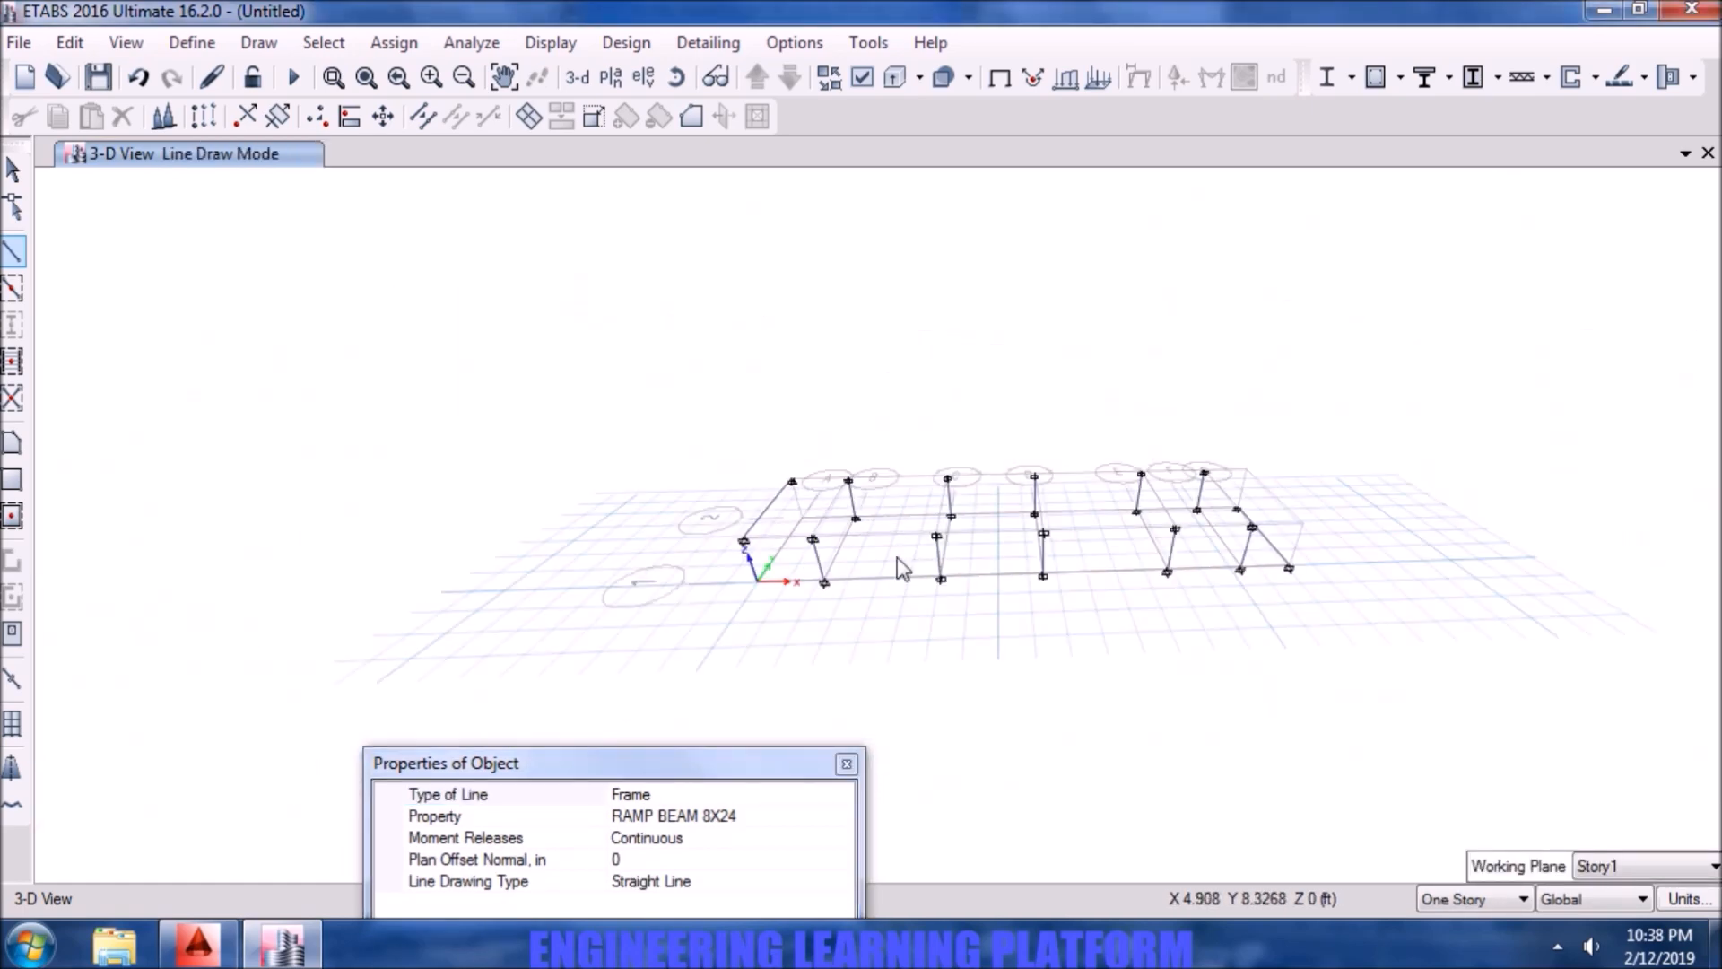
pyautogui.scroll(5, 1283, 581)
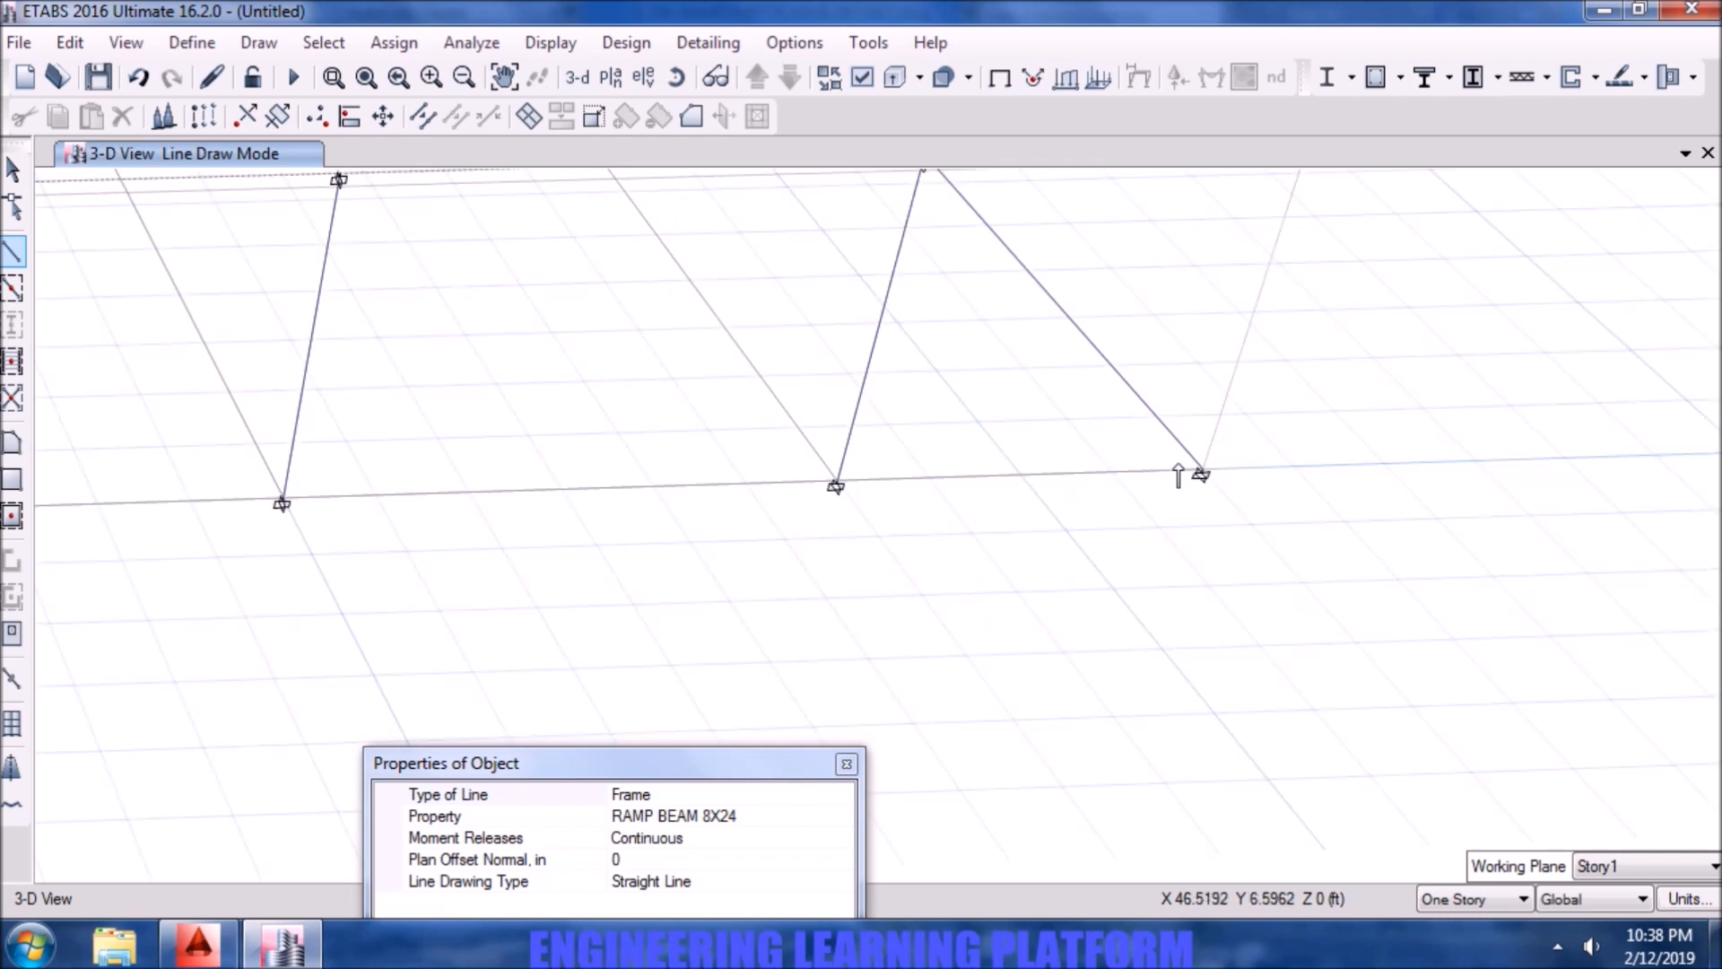
pyautogui.click(1201, 475)
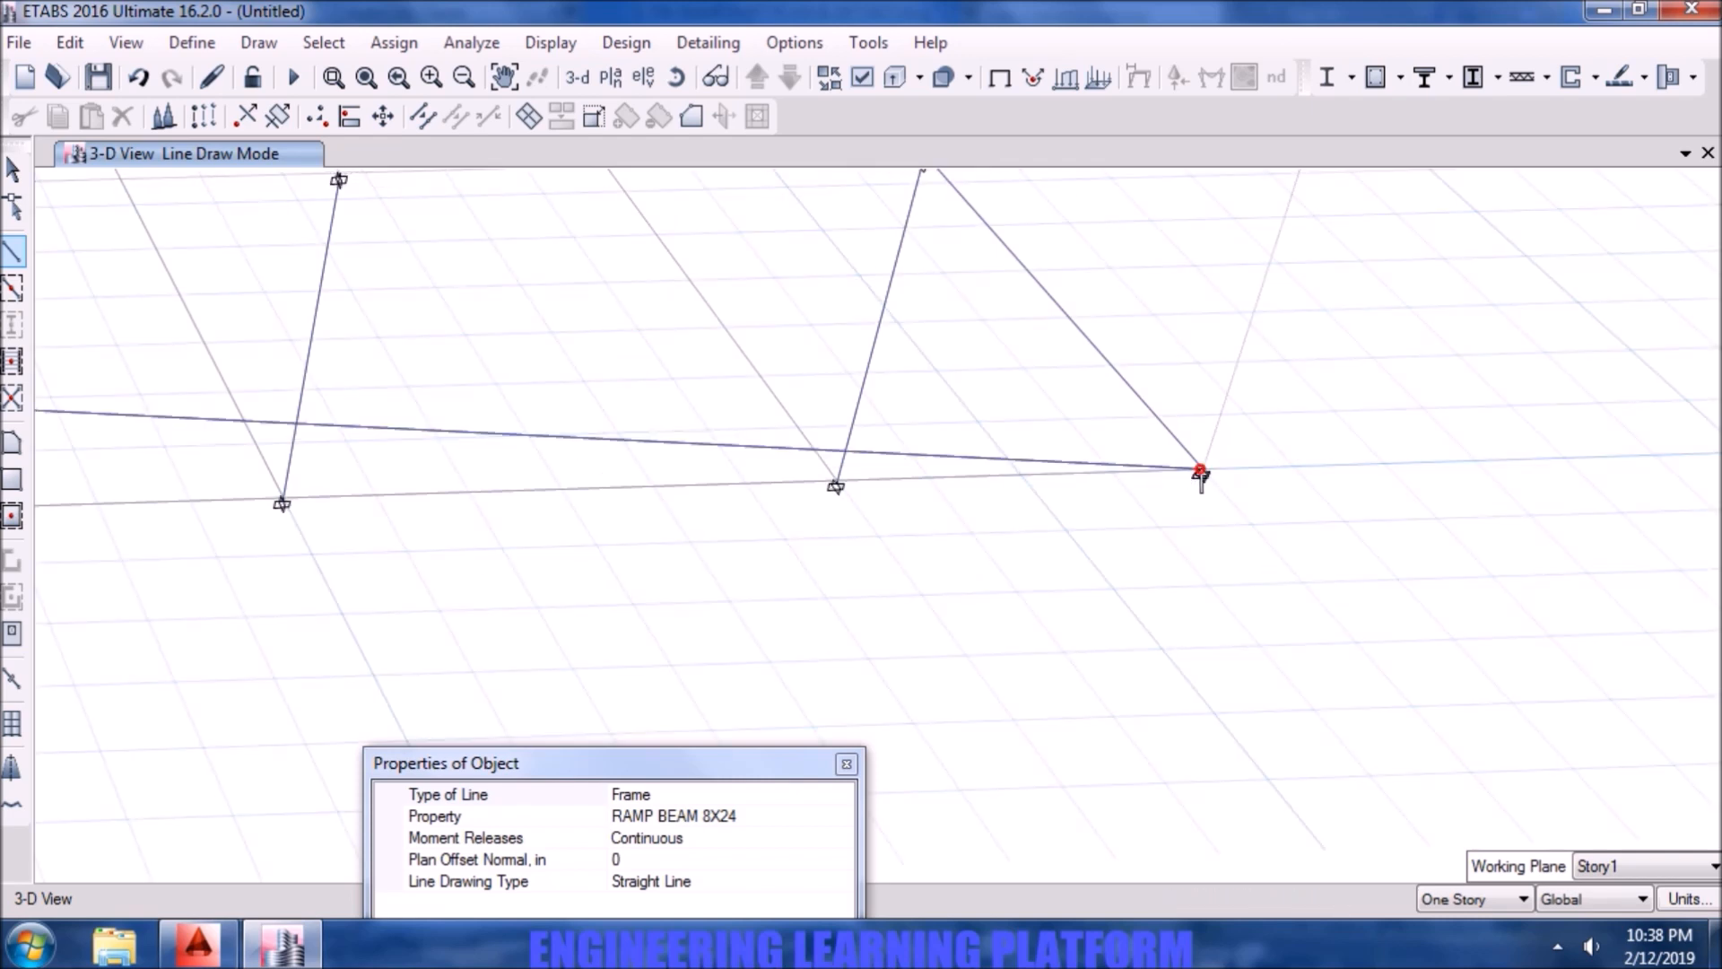
# - Draw a second sloping RAMP BEAM 8X24 frame from grid point A-2 at Story1 to G-2 at Base and finish drawing
pyautogui.scroll(-3, 1197, 484)
pyautogui.scroll(-4, 1198, 494)
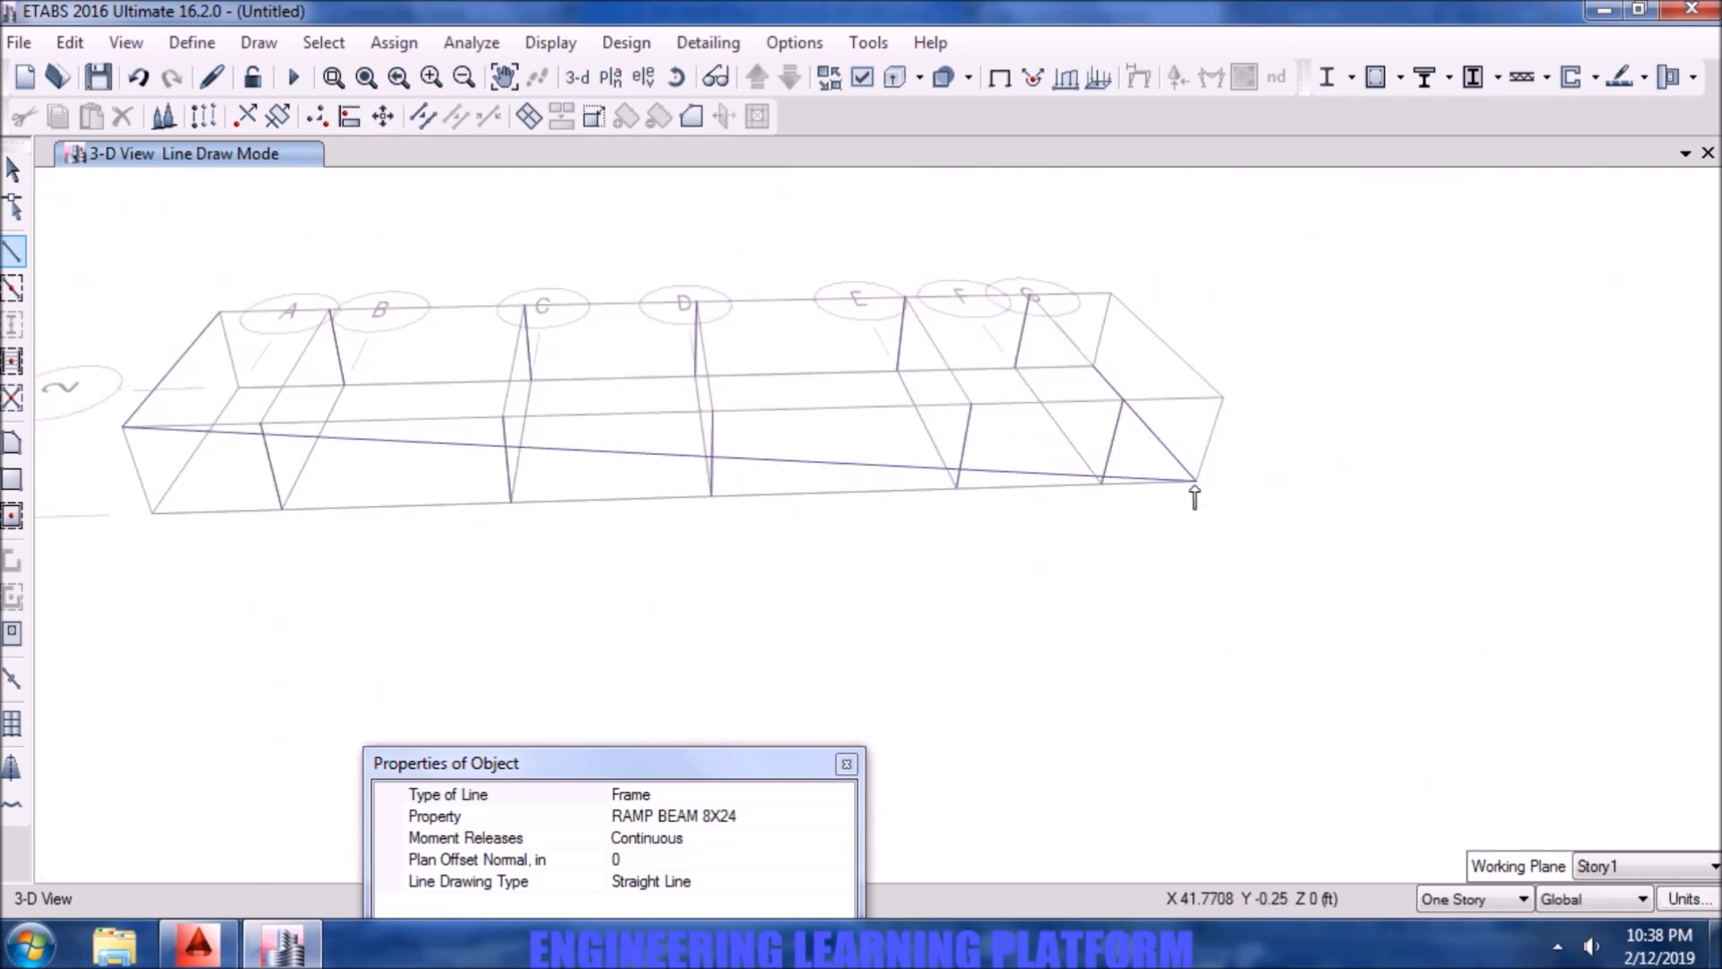
pyautogui.scroll(6, 700, 395)
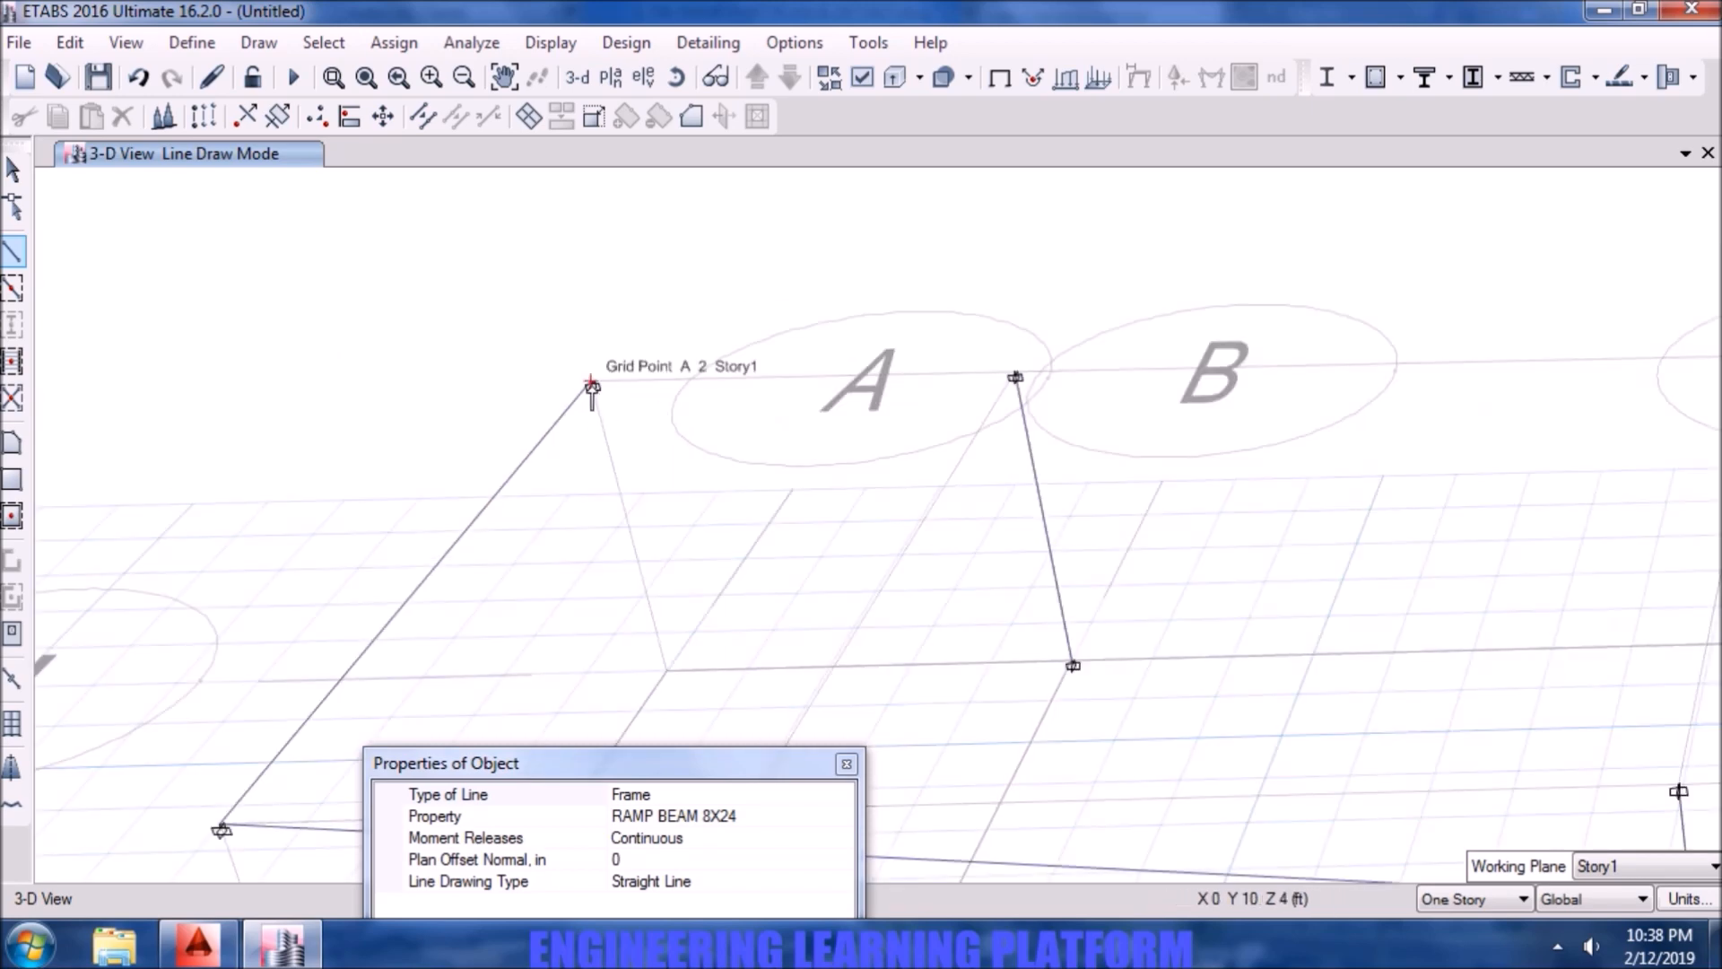
pyautogui.click(591, 383)
pyautogui.scroll(-4, 731, 439)
pyautogui.scroll(-3, 727, 440)
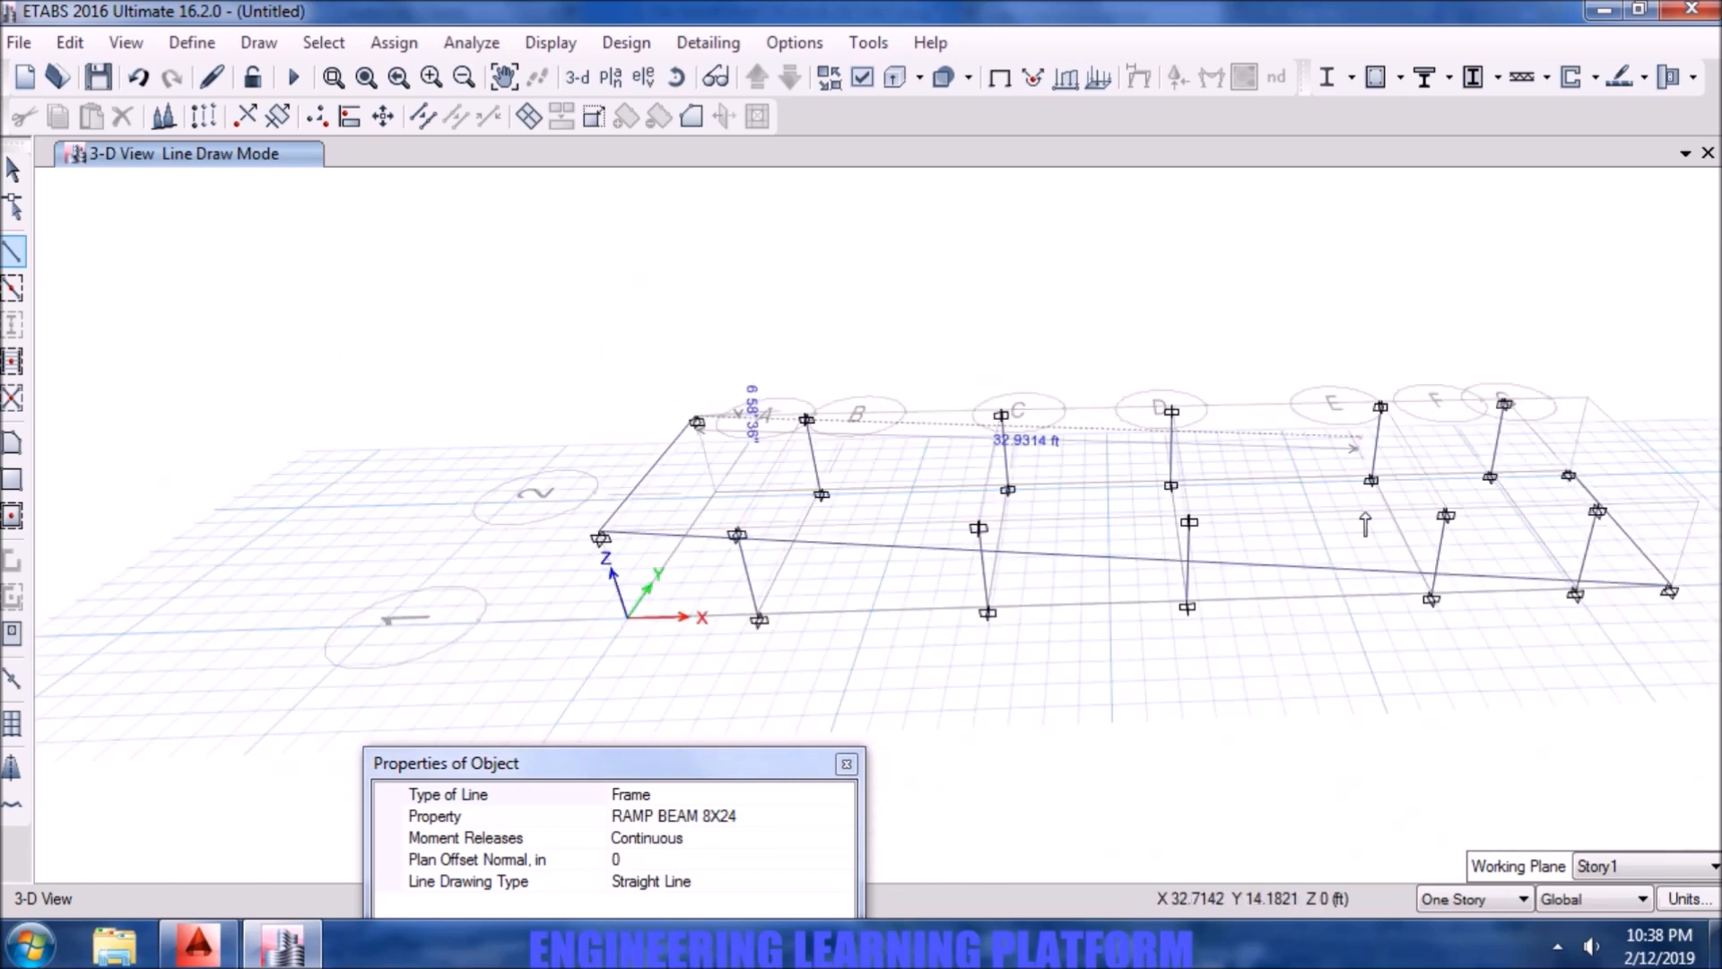
pyautogui.scroll(6, 1569, 493)
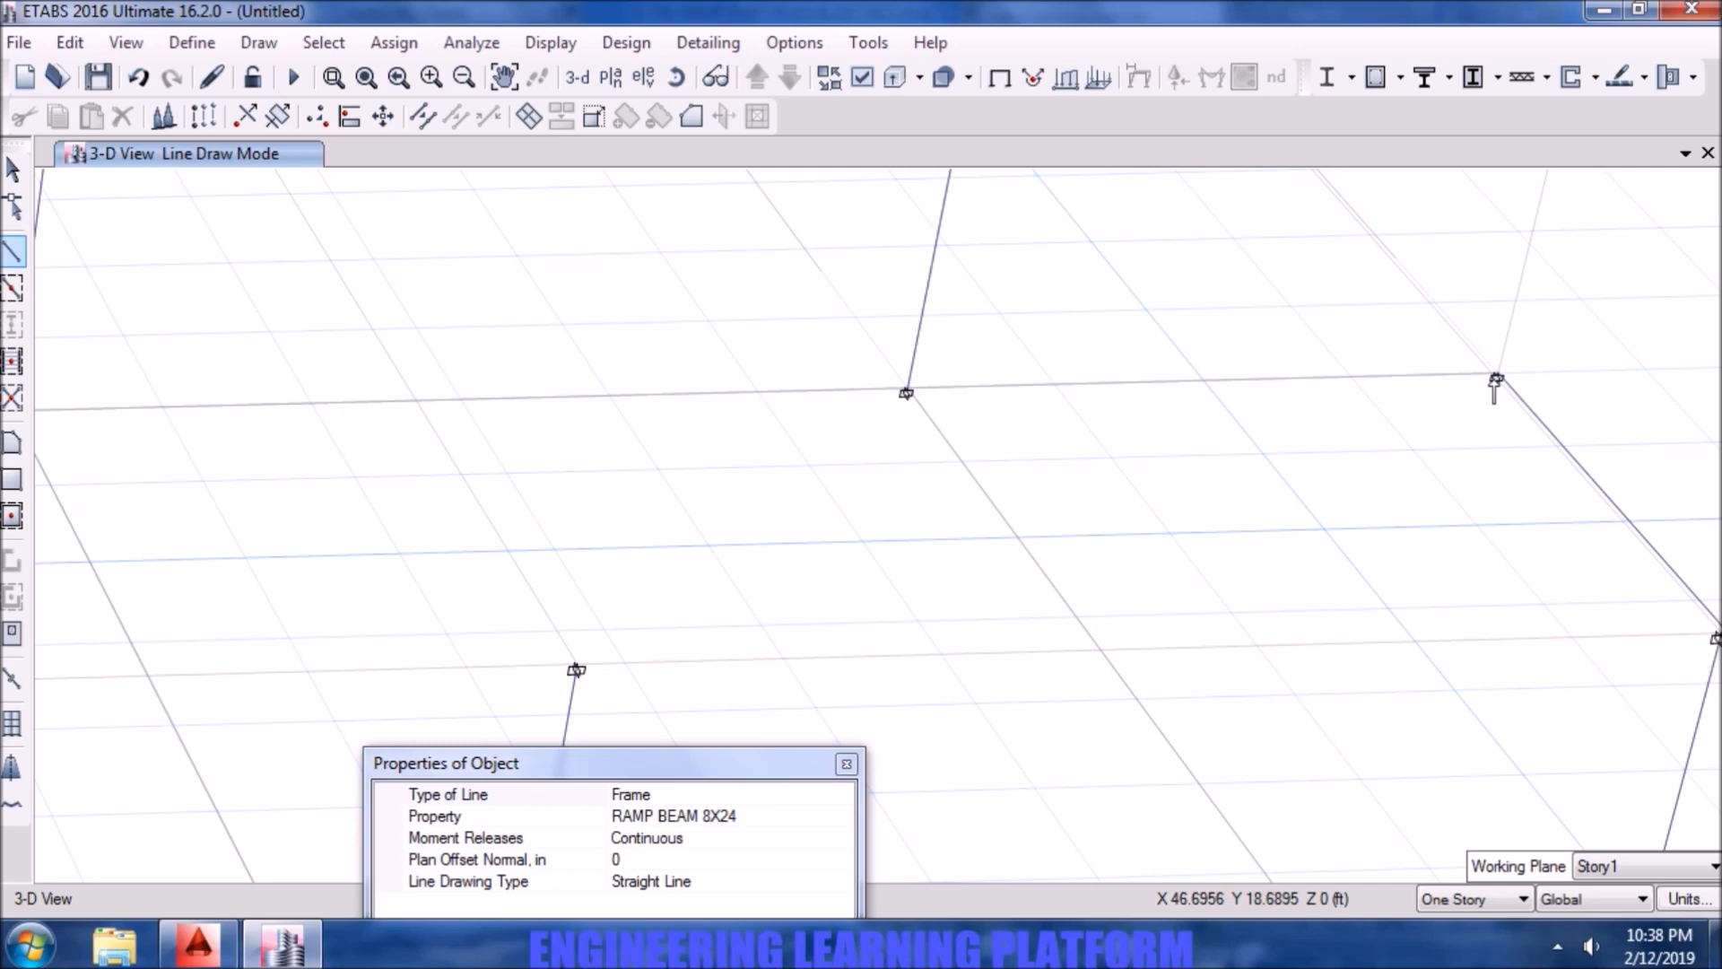
pyautogui.click(1497, 377)
pyautogui.scroll(-5, 1462, 430)
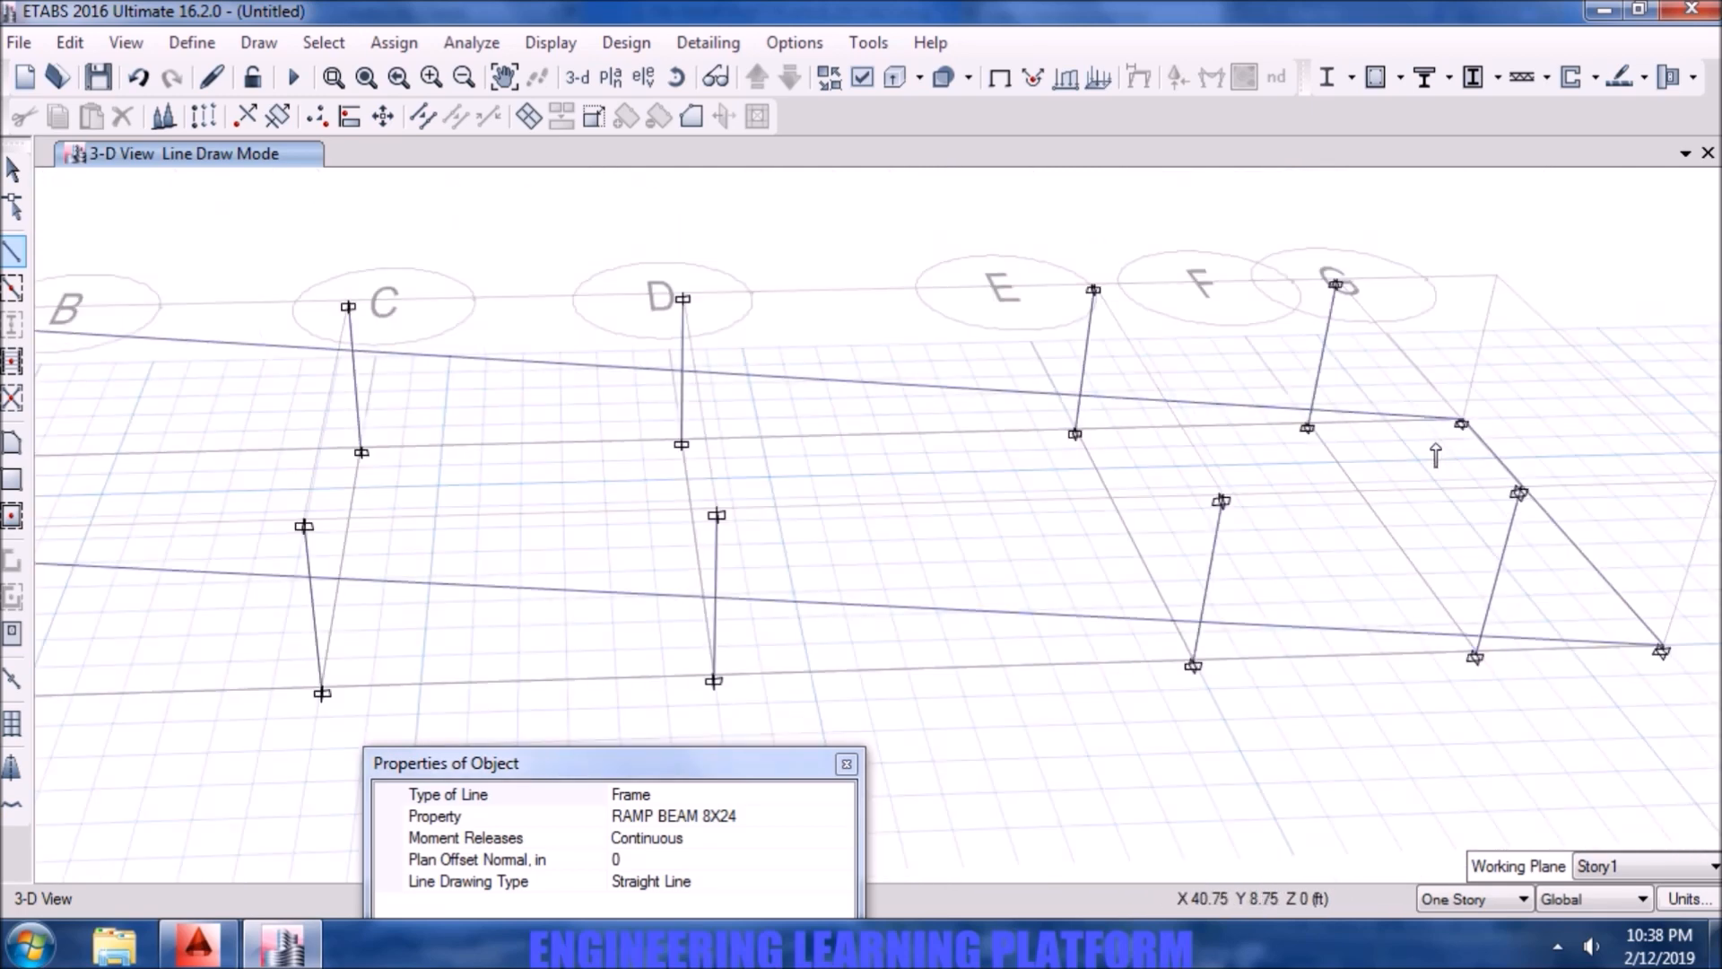
pyautogui.press('Escape')
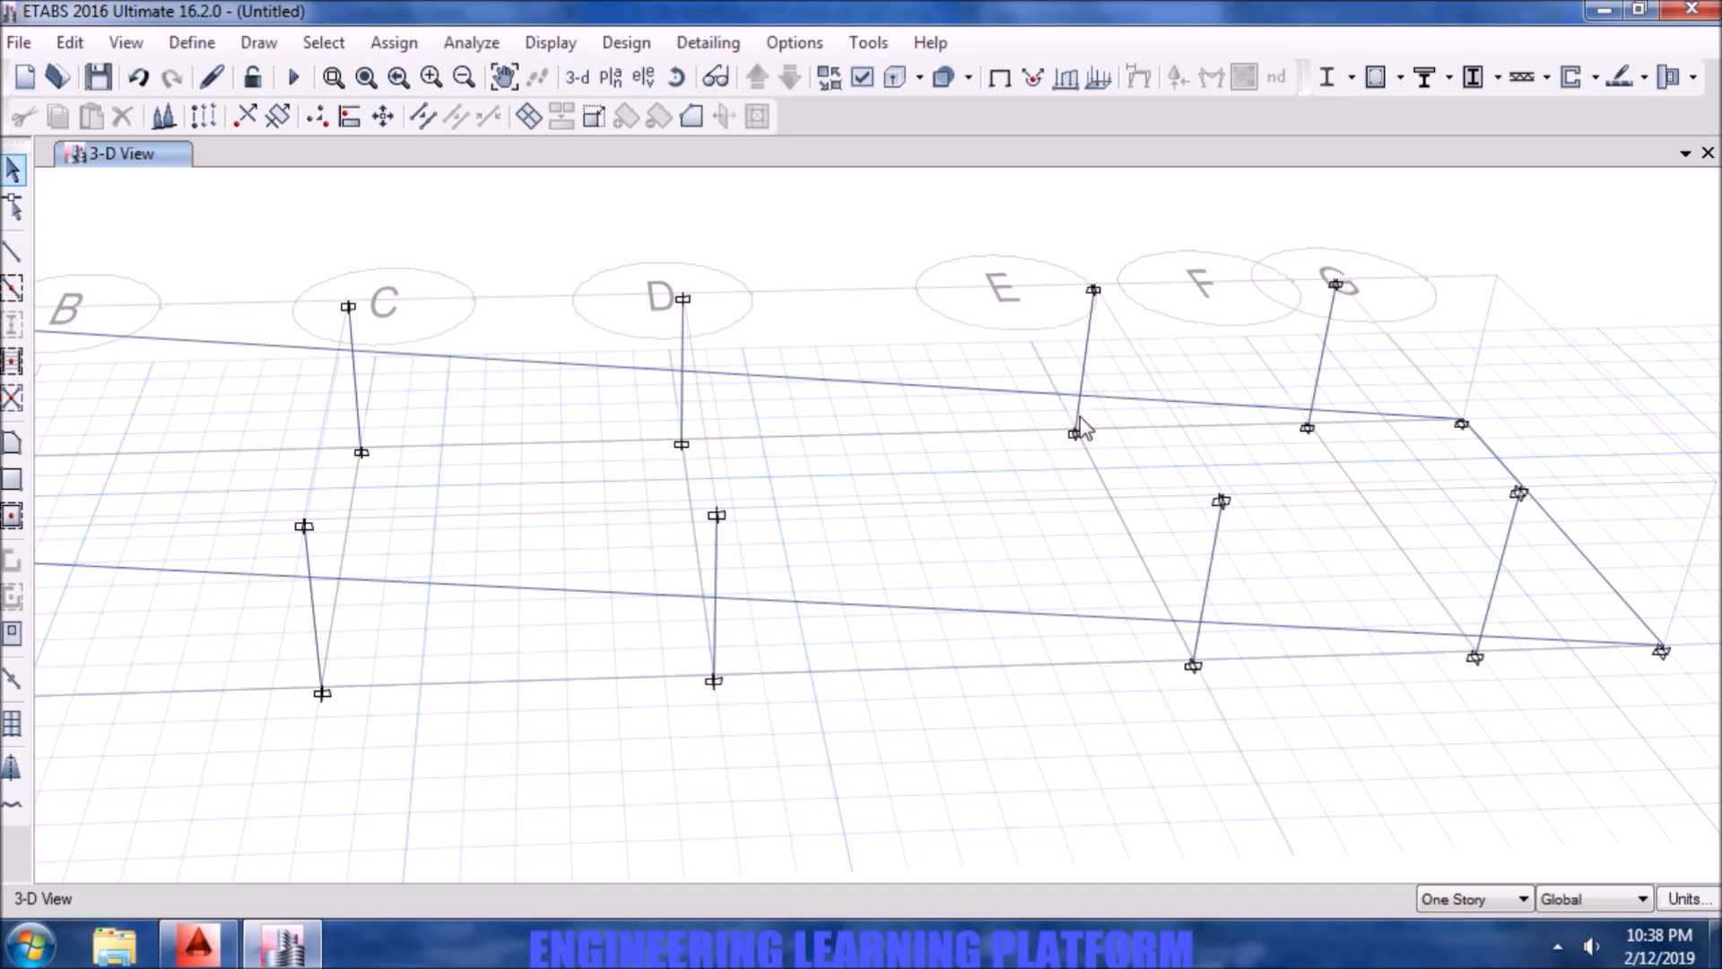
# - Divide the ramp beam and columns along grid line 2 by breaking them at intersections with selected frames and joints
pyautogui.moveTo(631, 503); pyautogui.dragTo(875, 542, button='middle')
pyautogui.scroll(-3, 1212, 548)
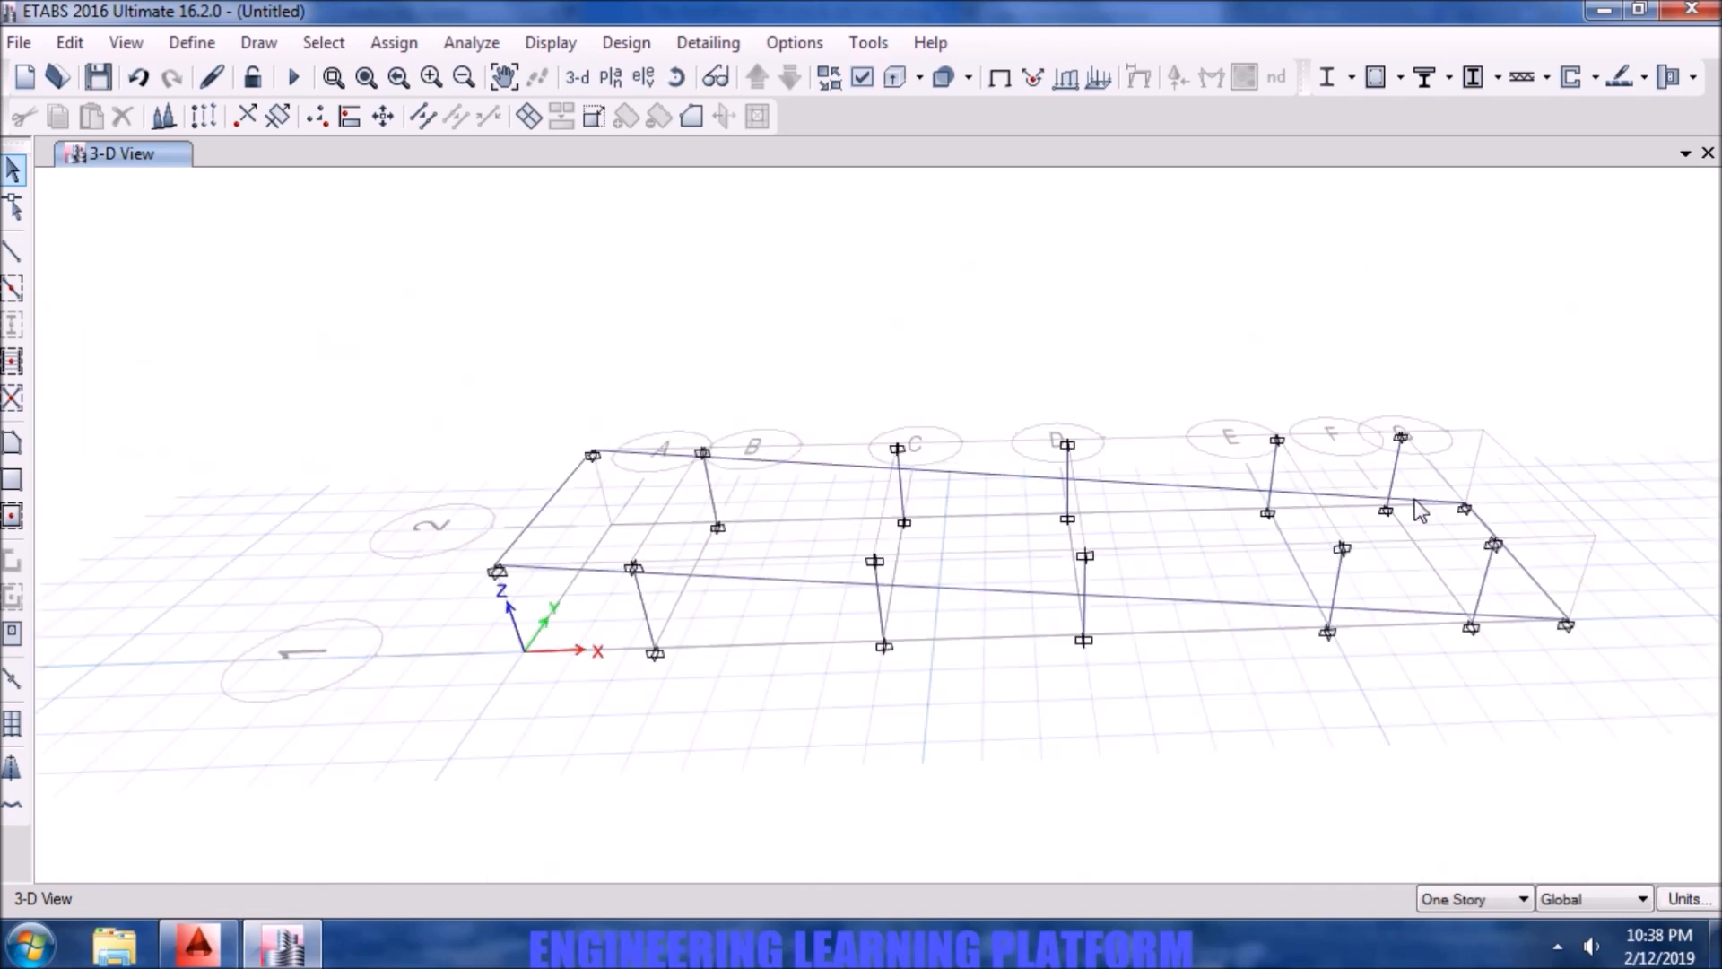
pyautogui.moveTo(1373, 485); pyautogui.dragTo(1370, 484)
pyautogui.moveTo(1254, 481); pyautogui.dragTo(1252, 480)
pyautogui.moveTo(1115, 528); pyautogui.dragTo(1059, 459)
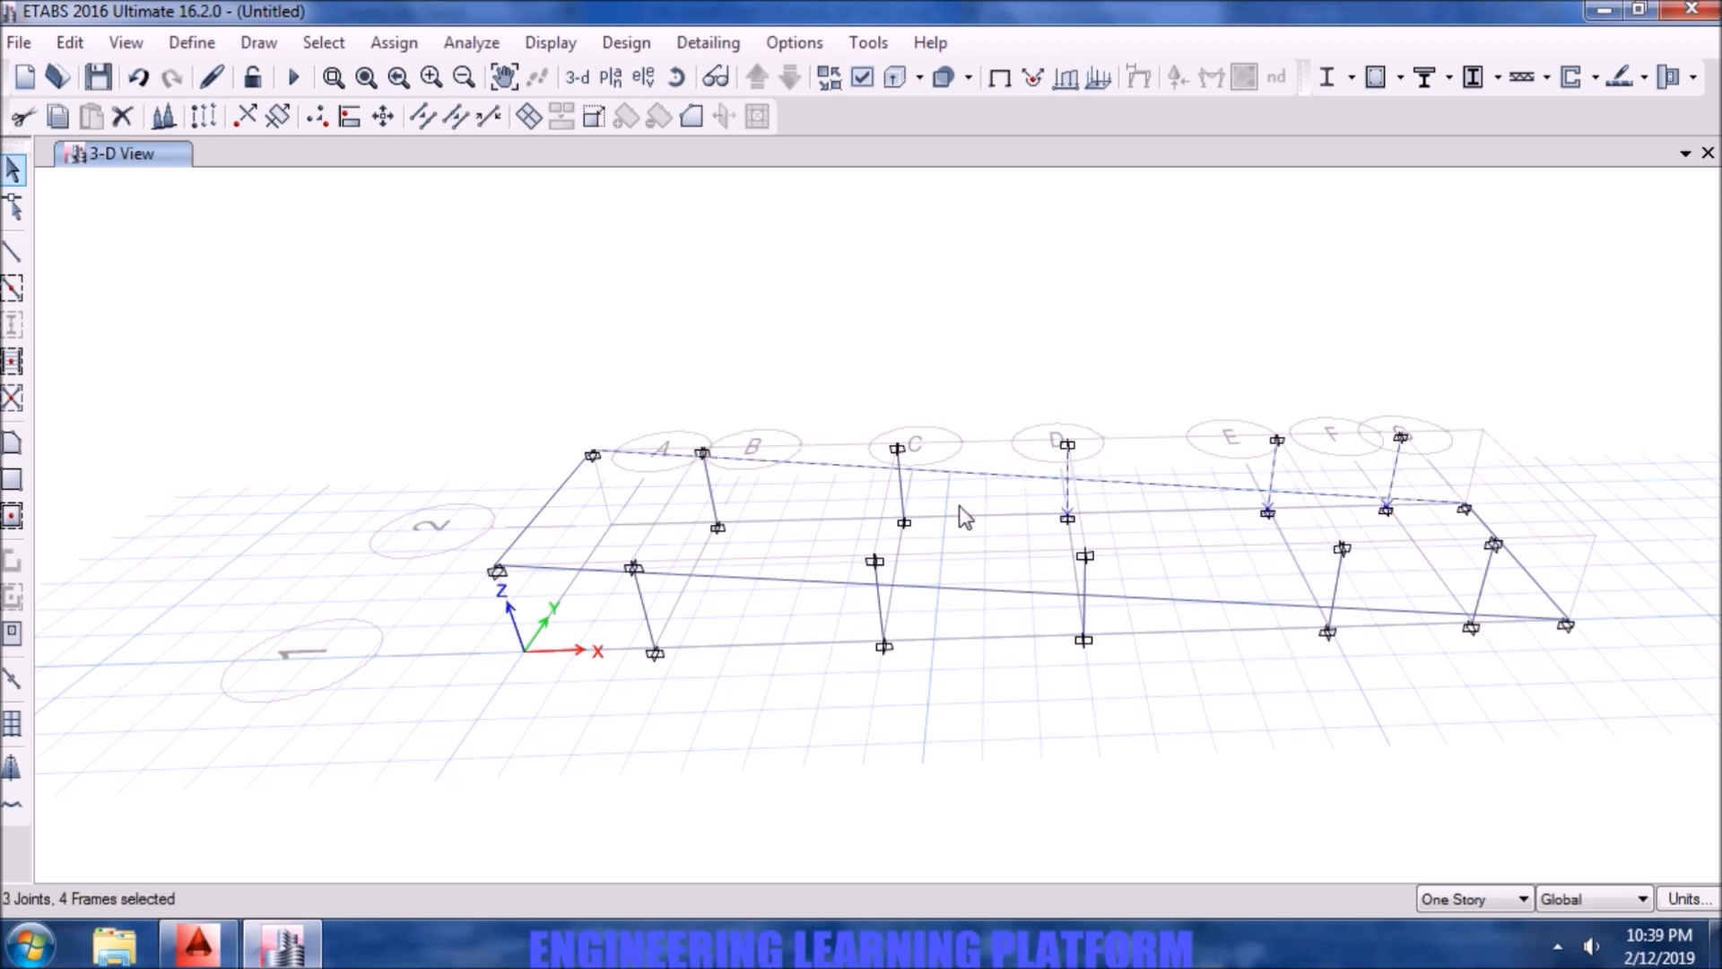
pyautogui.moveTo(920, 539); pyautogui.dragTo(883, 460)
pyautogui.moveTo(741, 562); pyautogui.dragTo(685, 422)
pyautogui.click(70, 42)
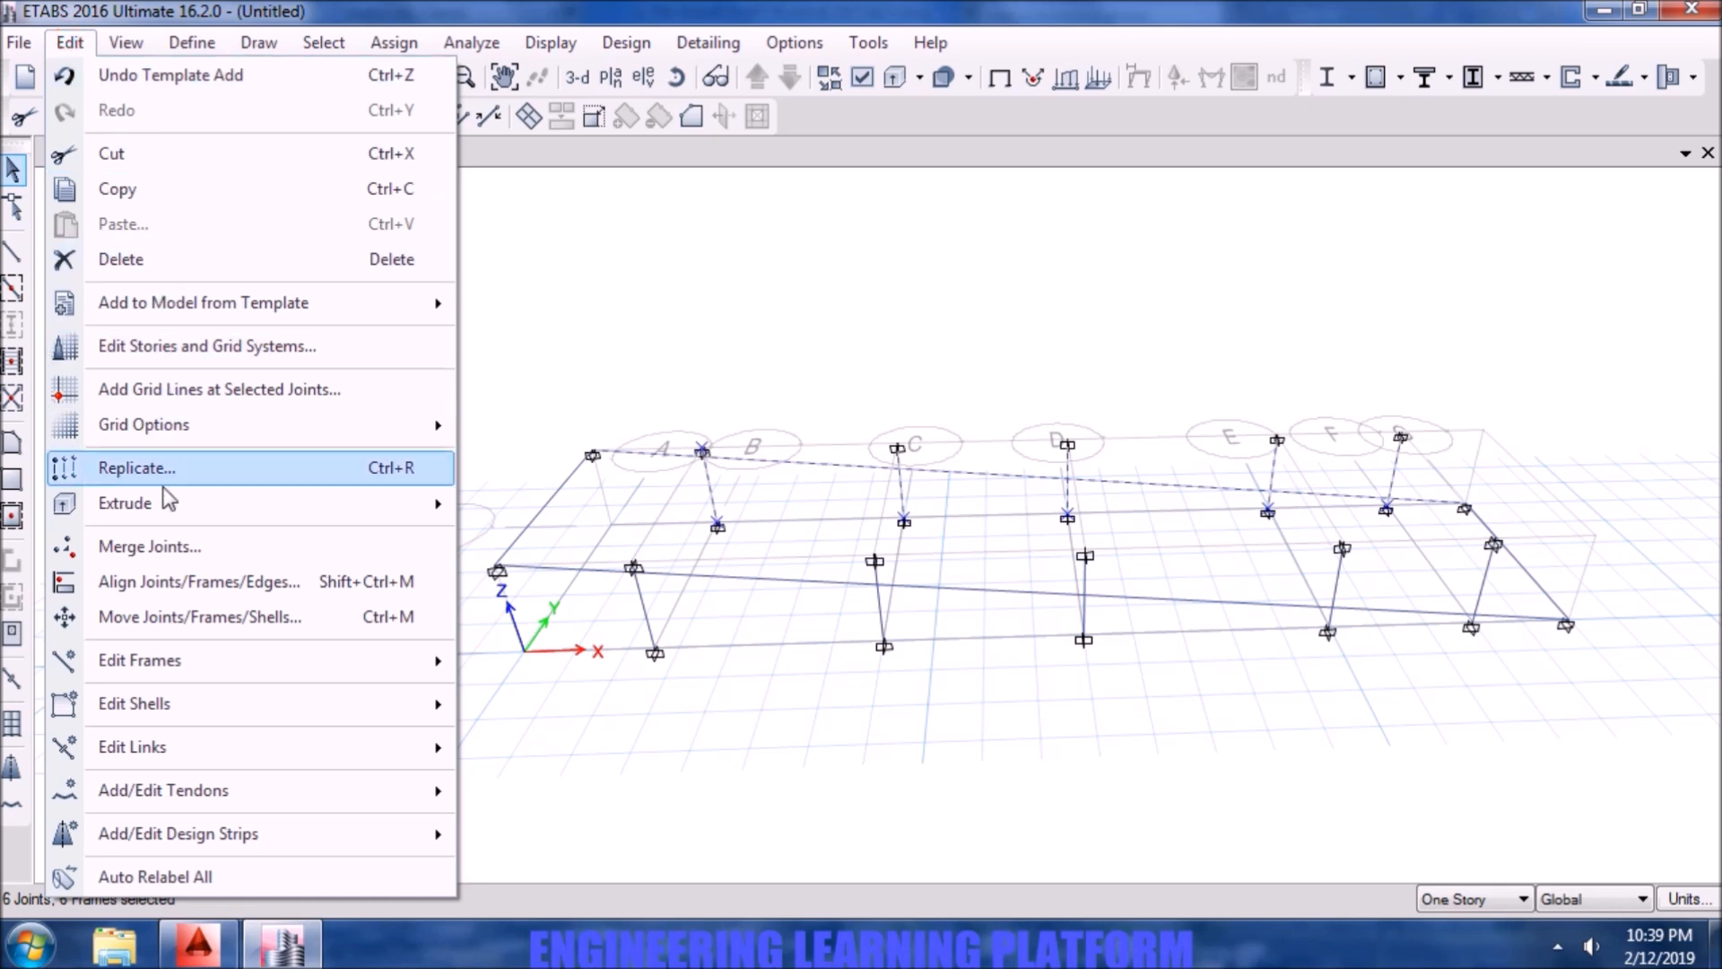
pyautogui.moveTo(213, 664)
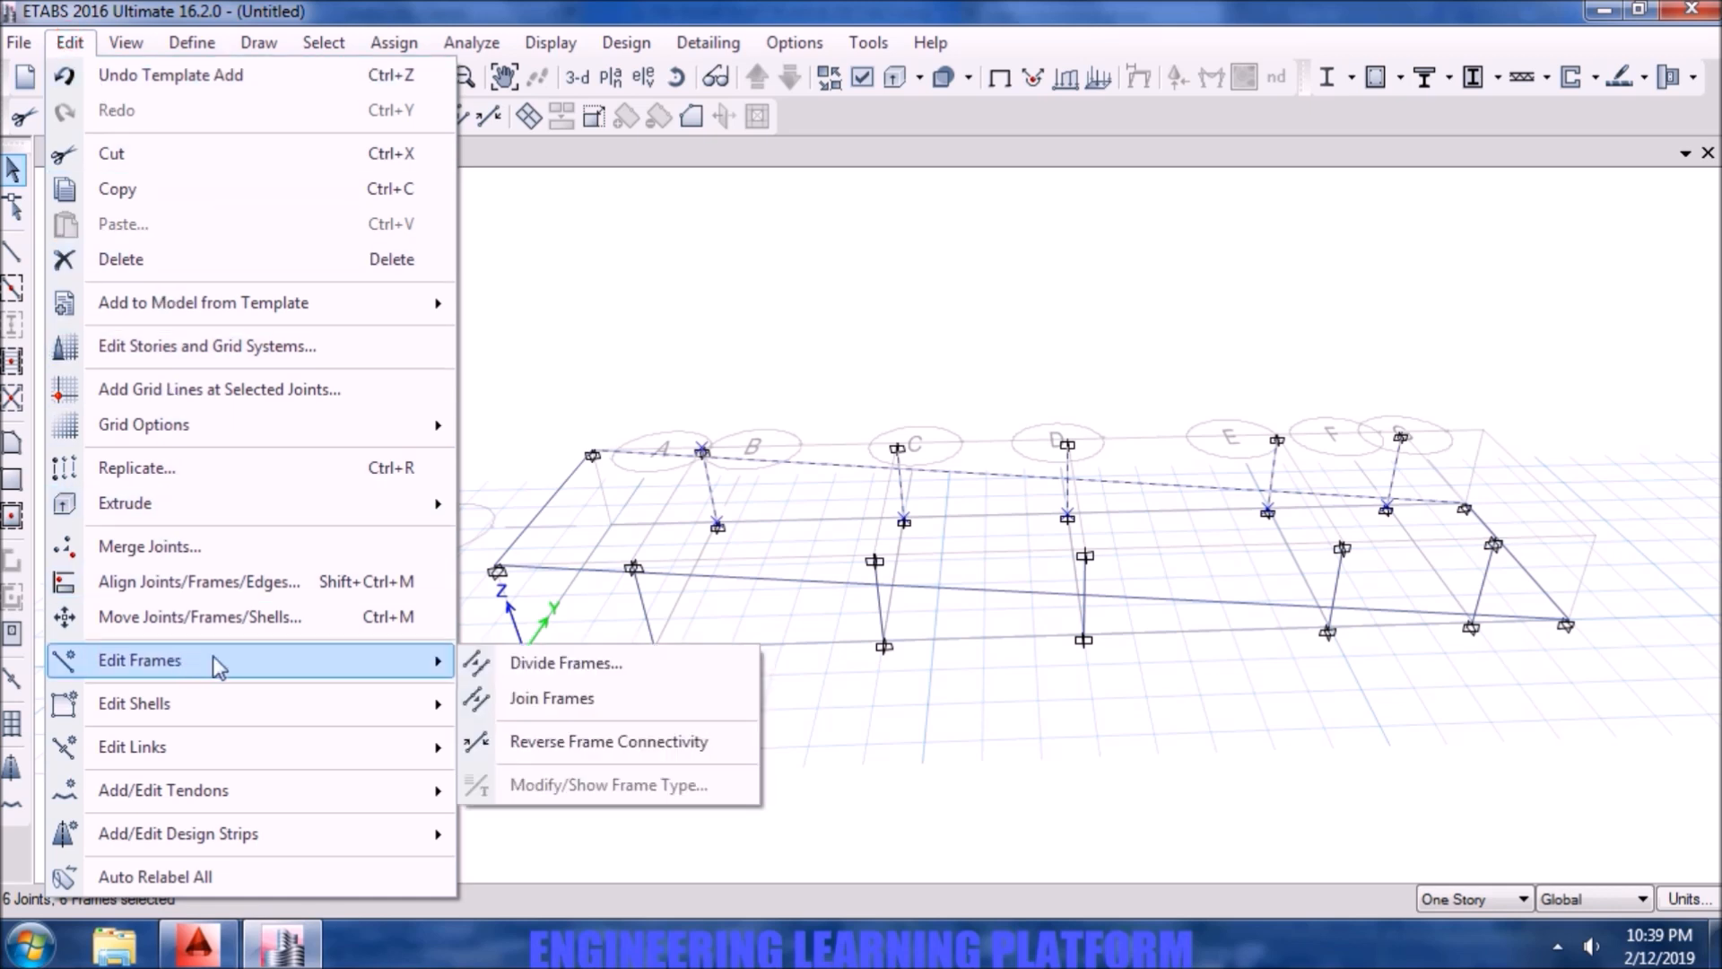
pyautogui.click(564, 664)
pyautogui.click(716, 467)
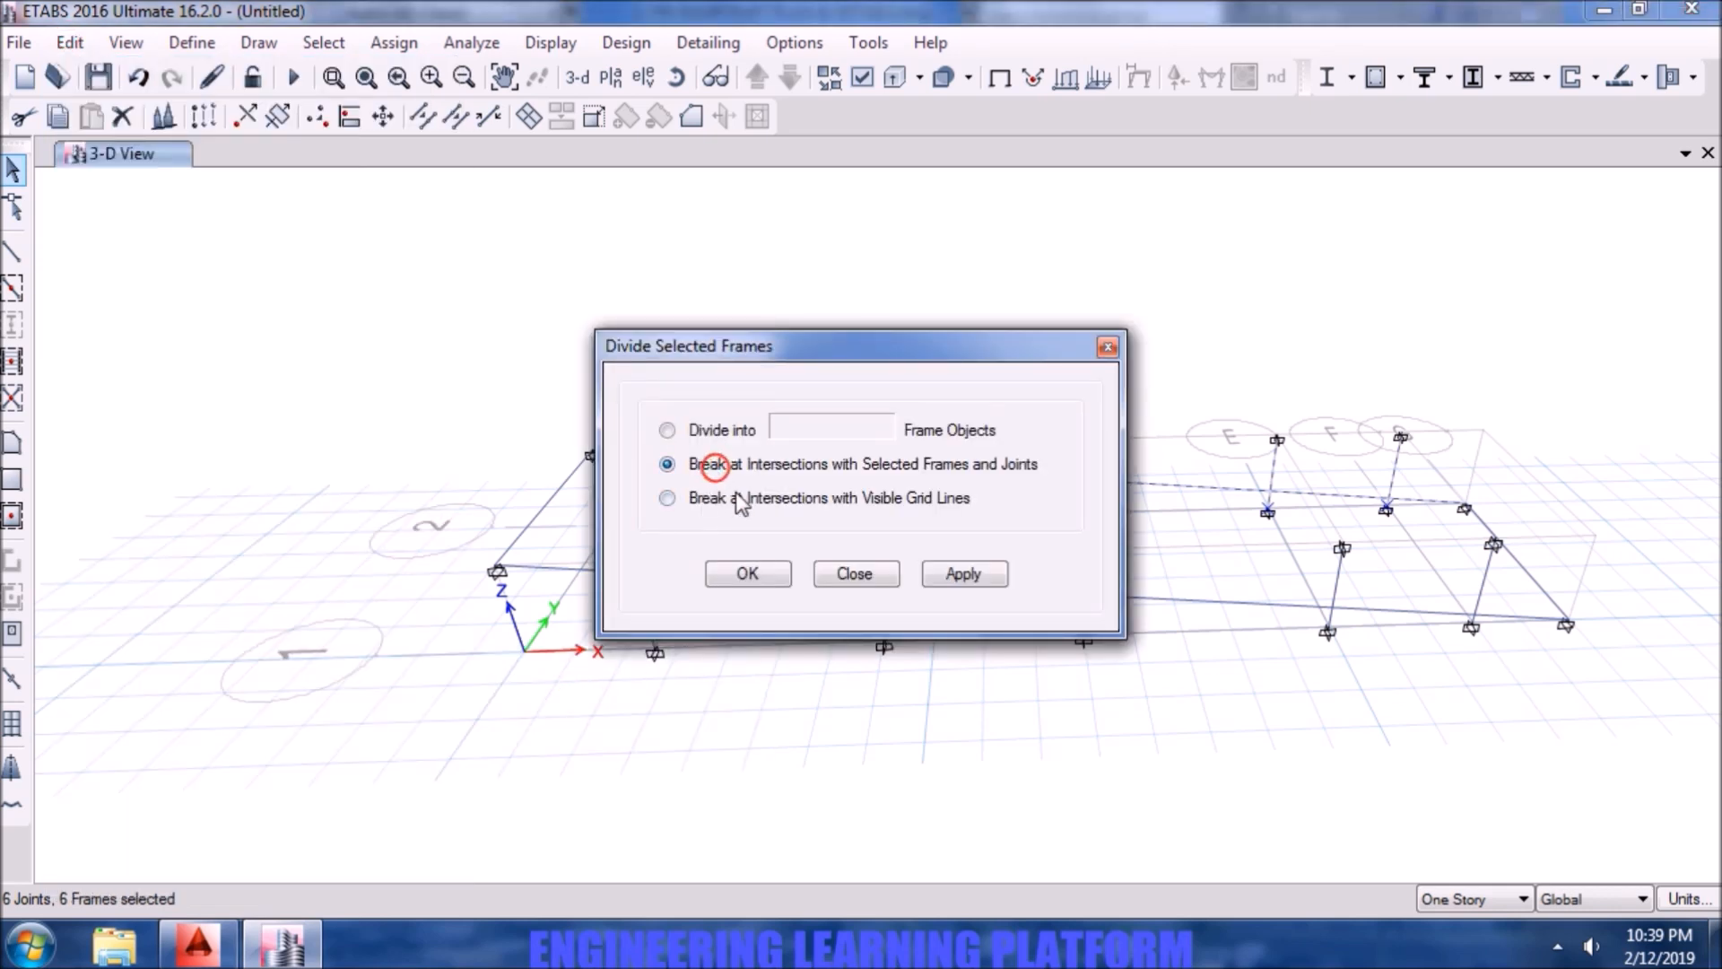
pyautogui.click(972, 576)
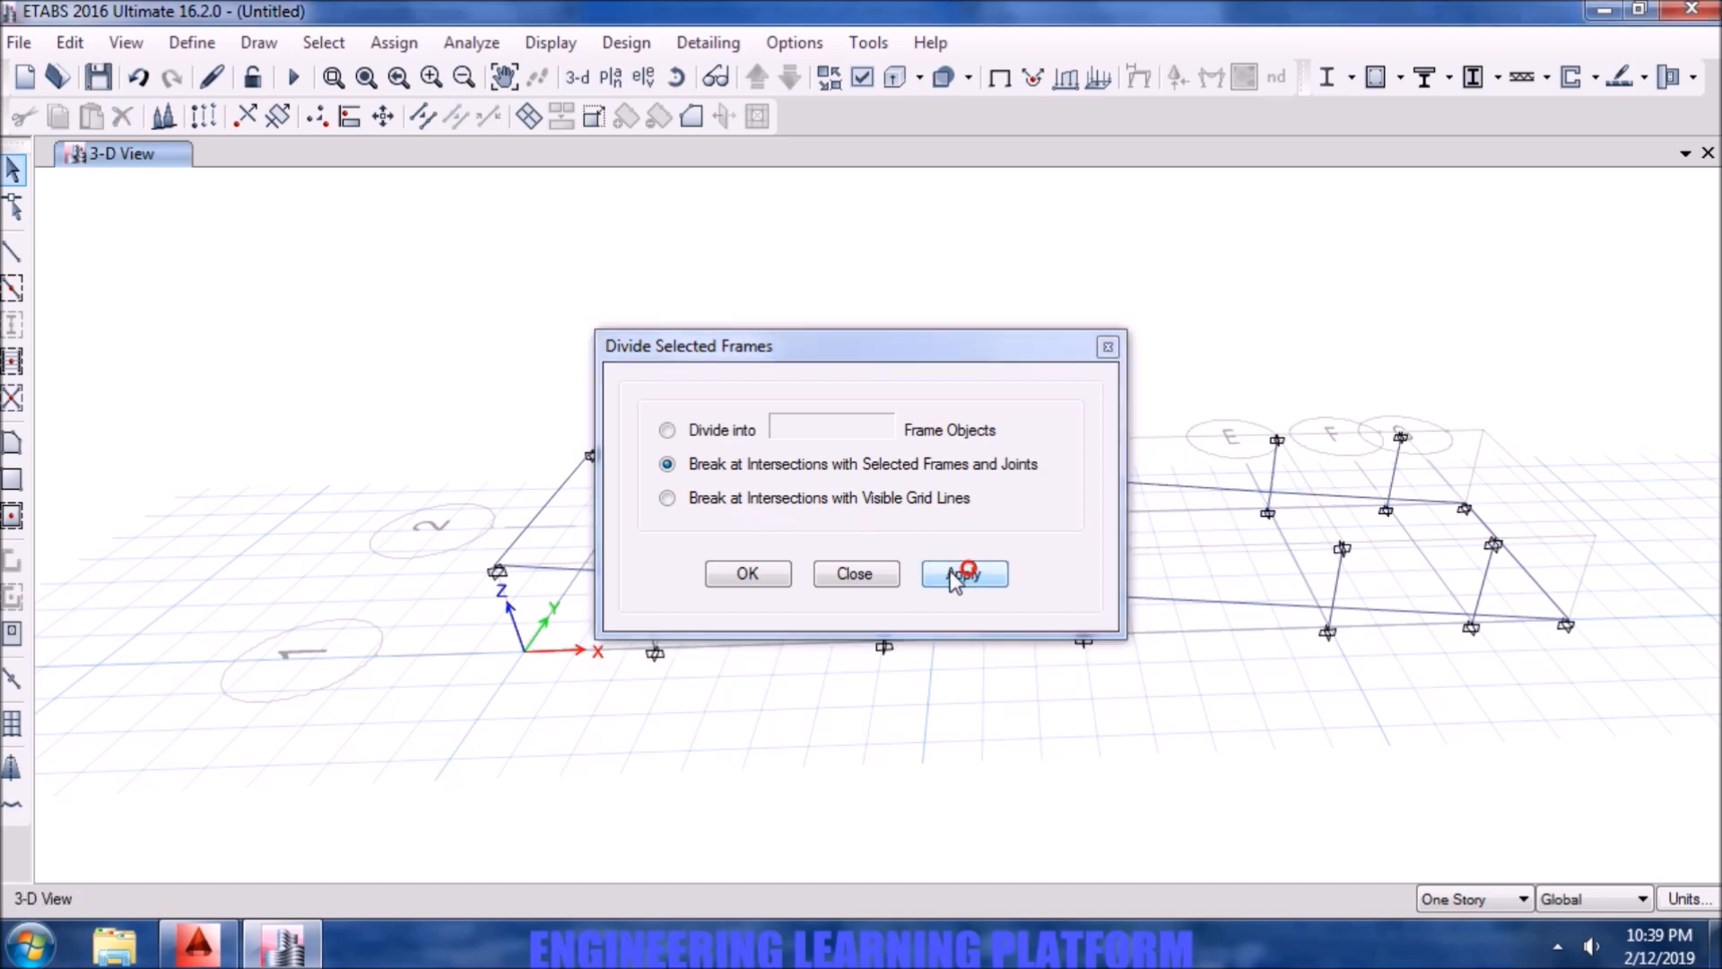
pyautogui.click(750, 571)
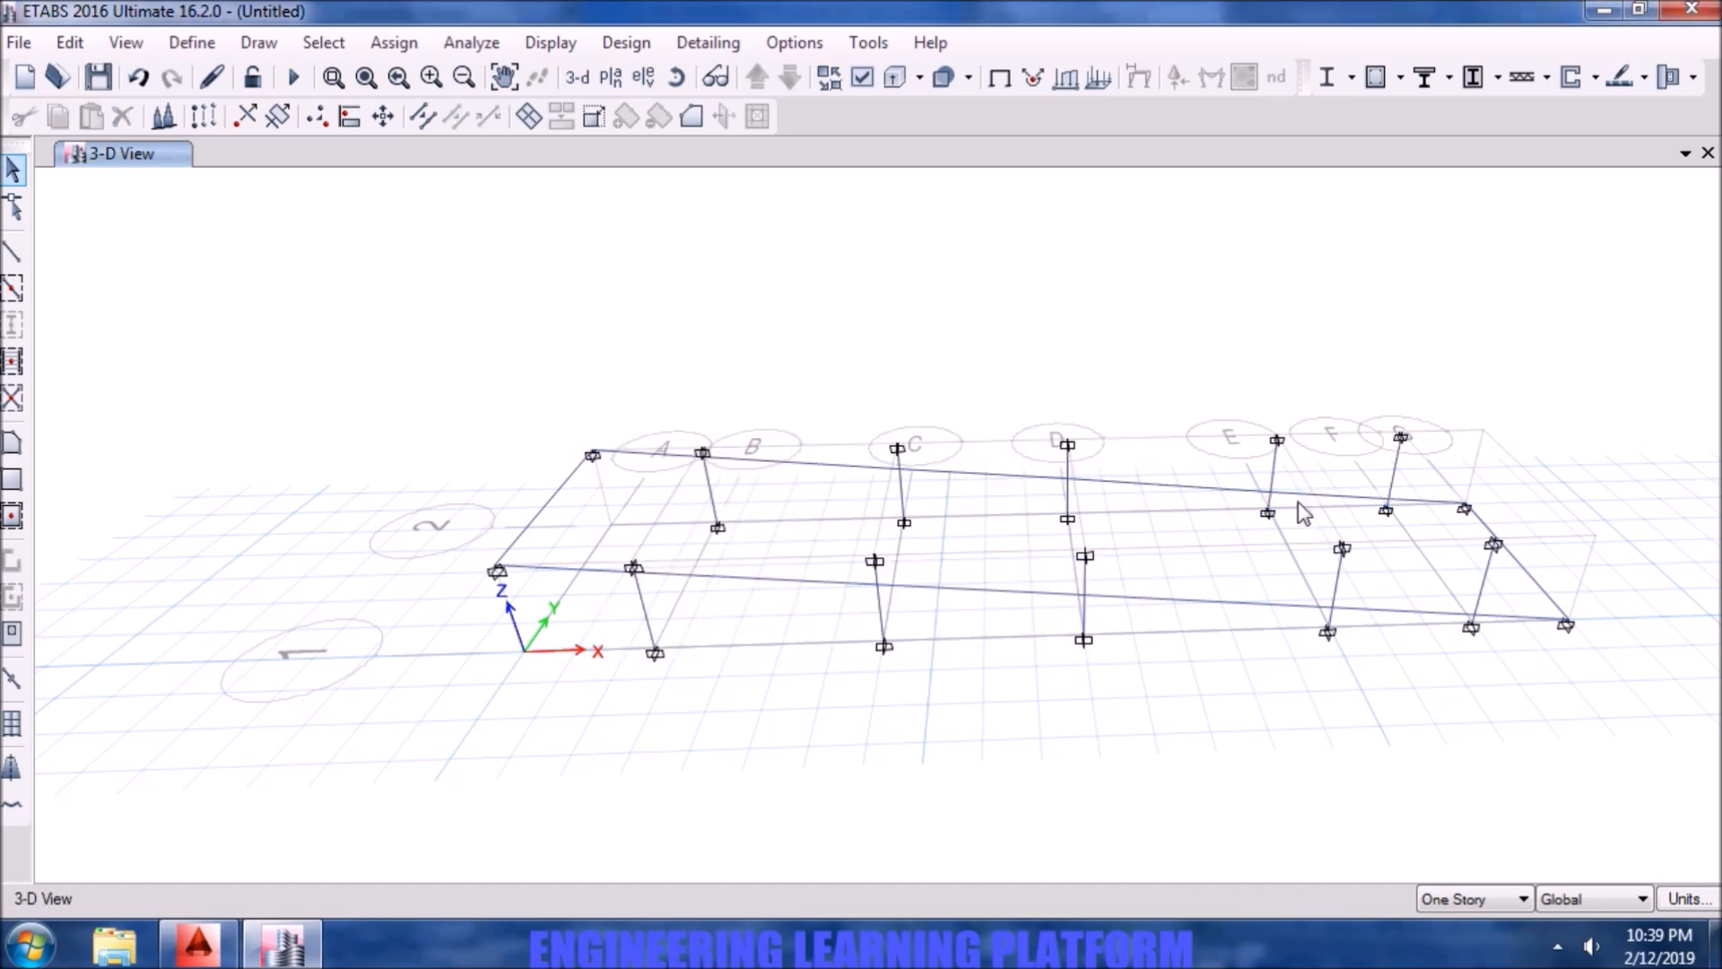
# - Divide the ramp beam and columns along grid line 1 by breaking them at intersections with selected frames and joints
pyautogui.scroll(2, 1346, 499)
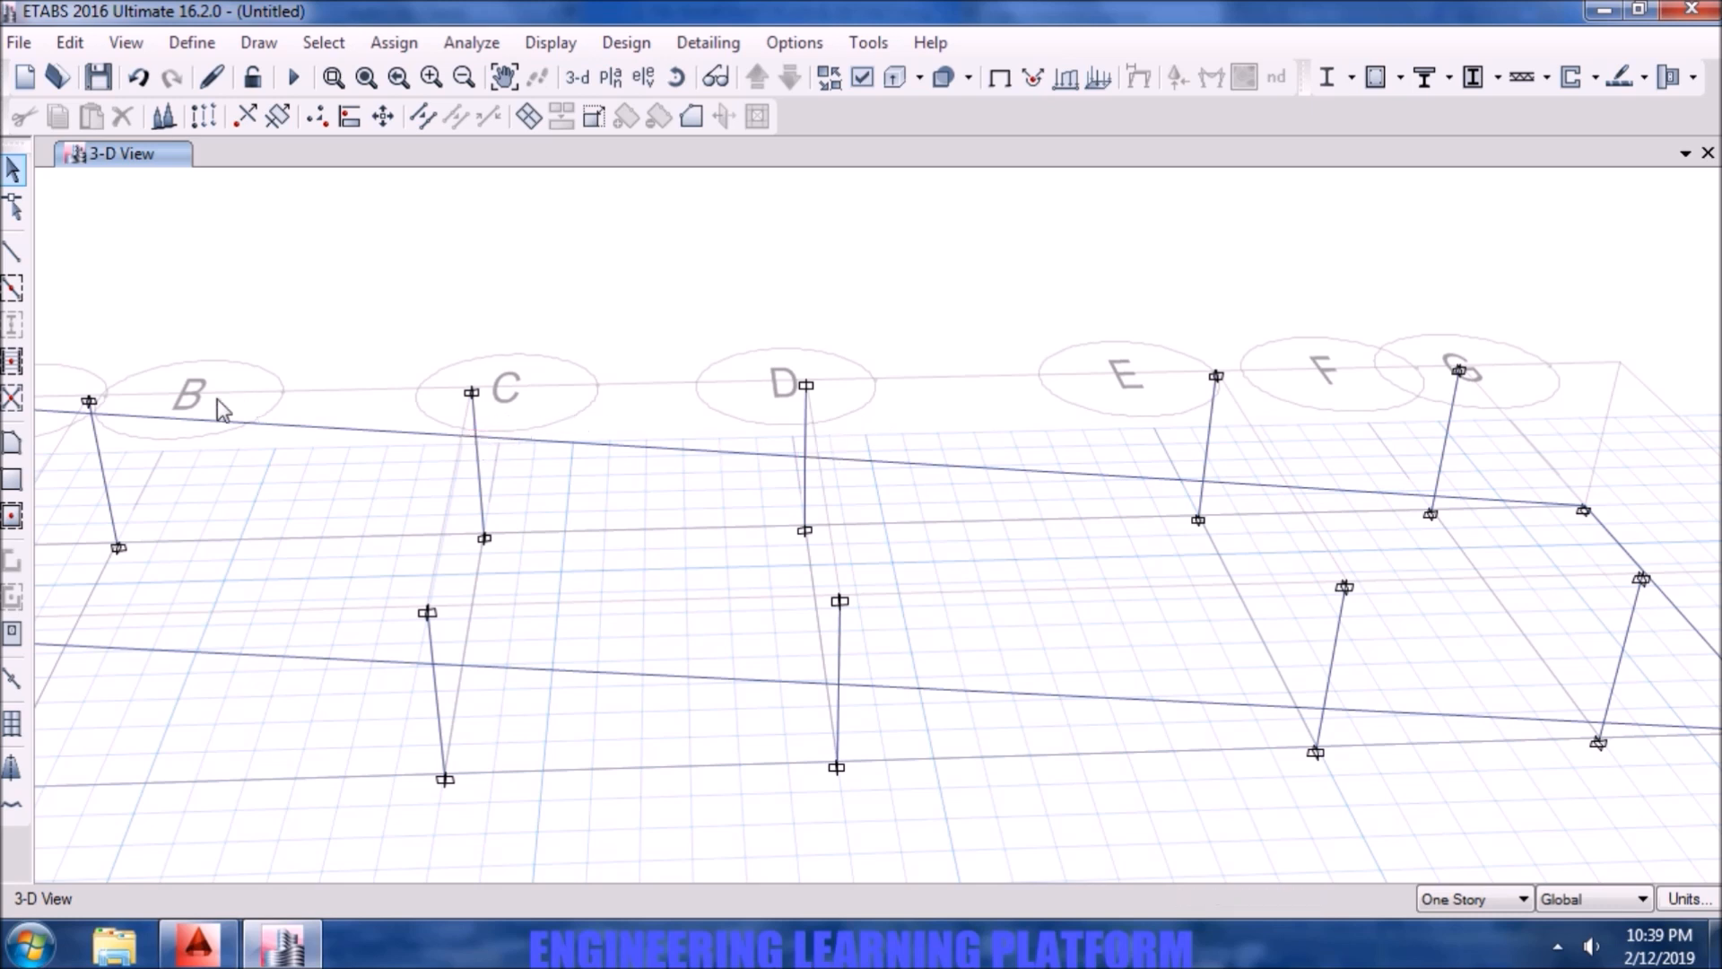
pyautogui.scroll(-3, 386, 524)
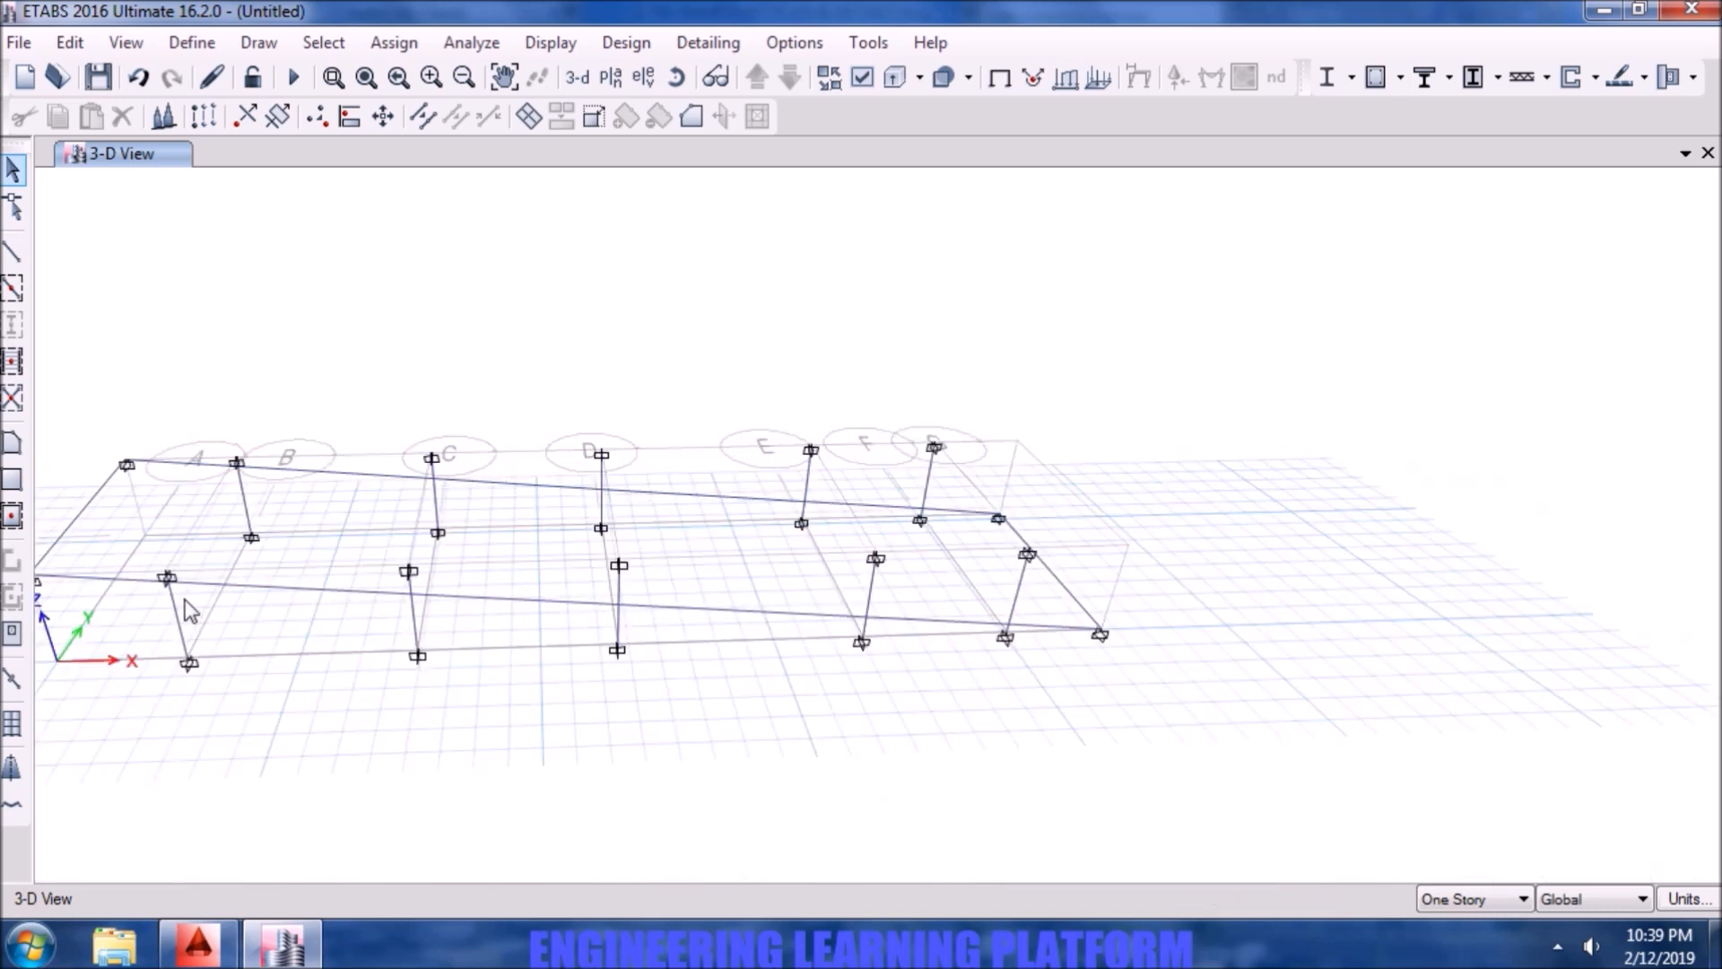
pyautogui.click(157, 568)
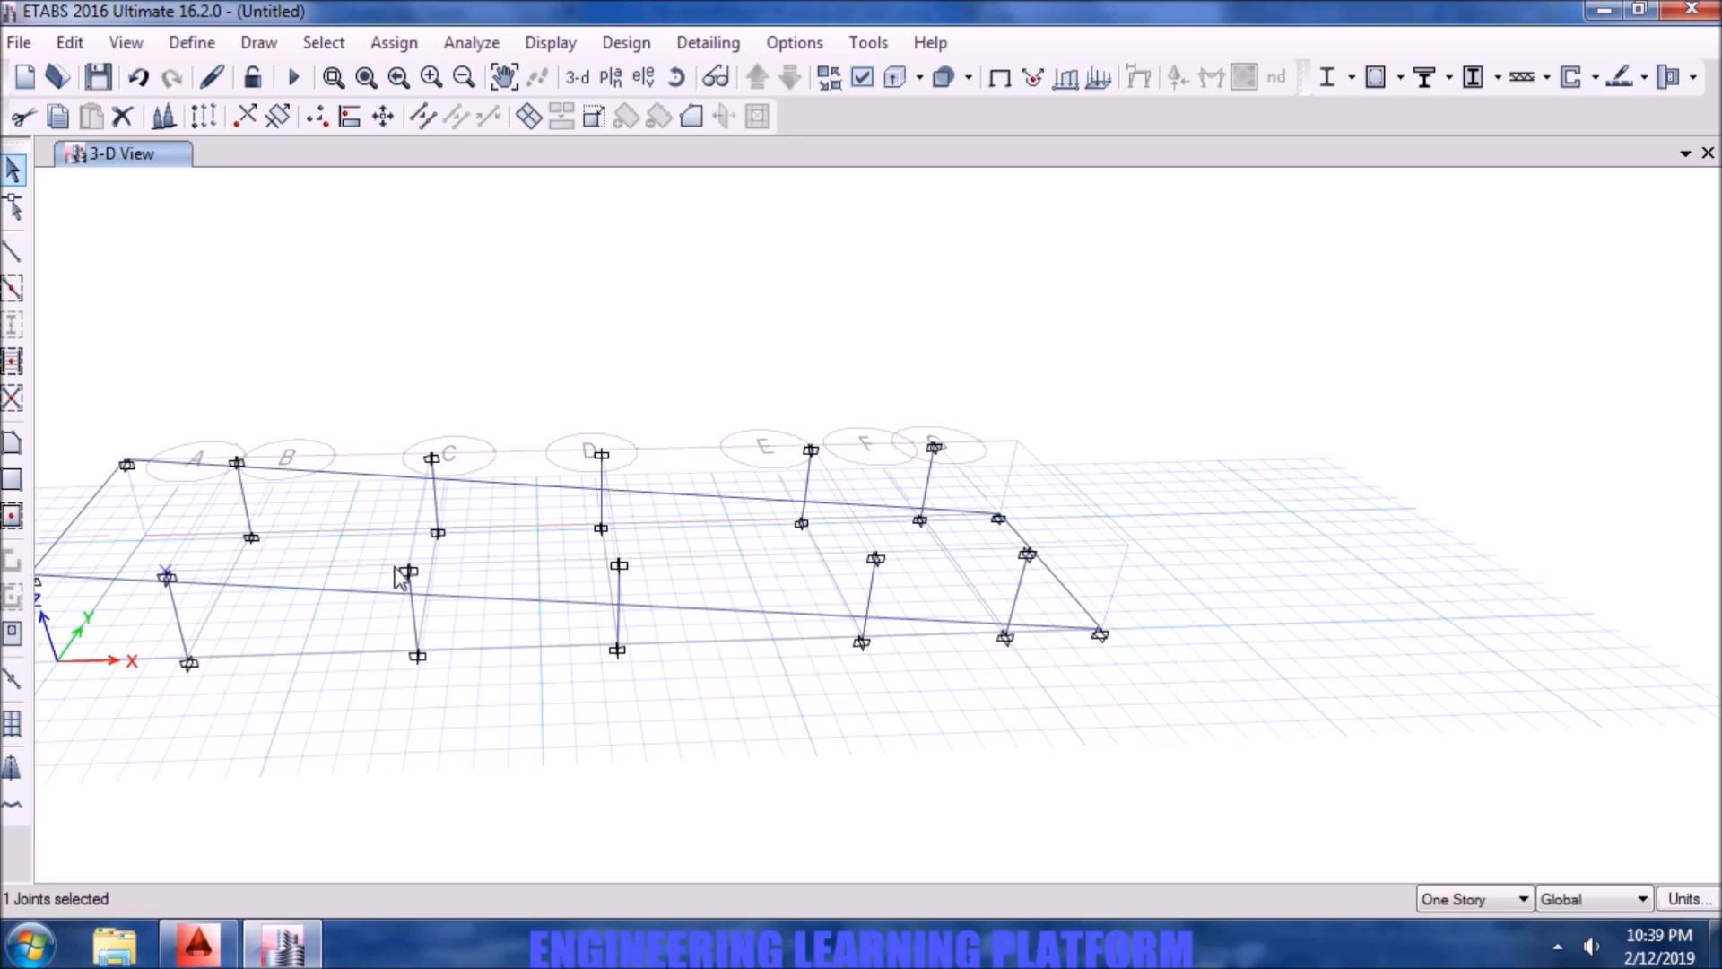
pyautogui.click(170, 585)
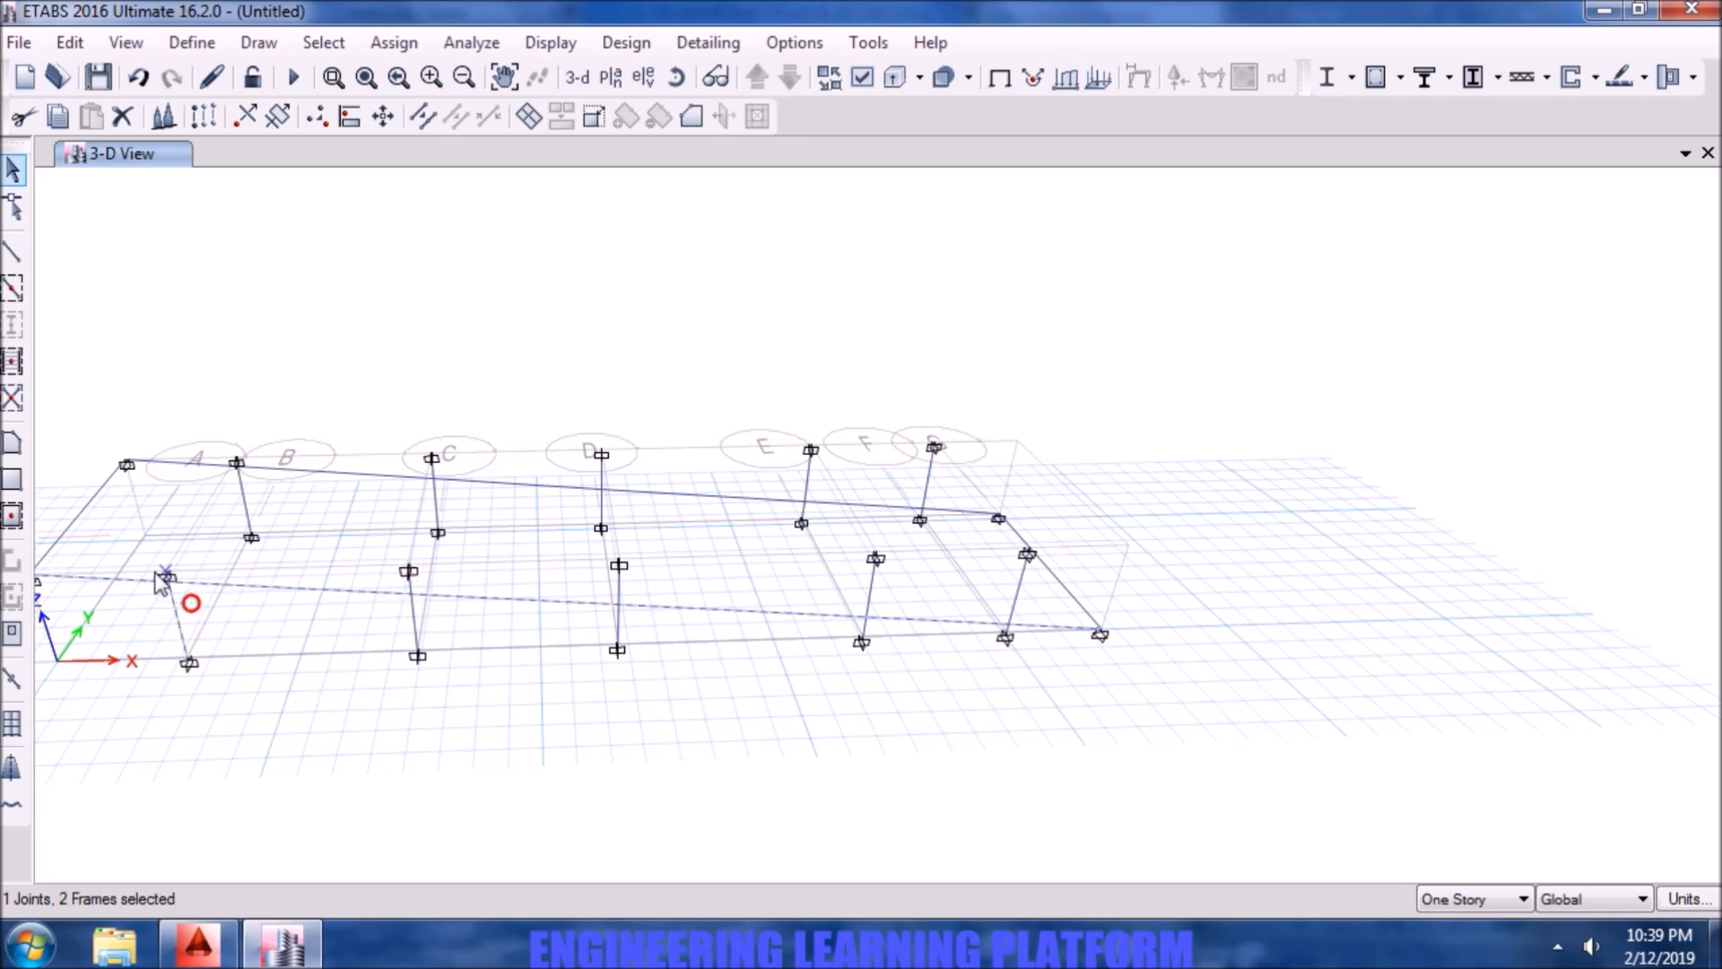
pyautogui.click(405, 585)
pyautogui.click(619, 603)
pyautogui.click(859, 601)
pyautogui.click(1024, 627)
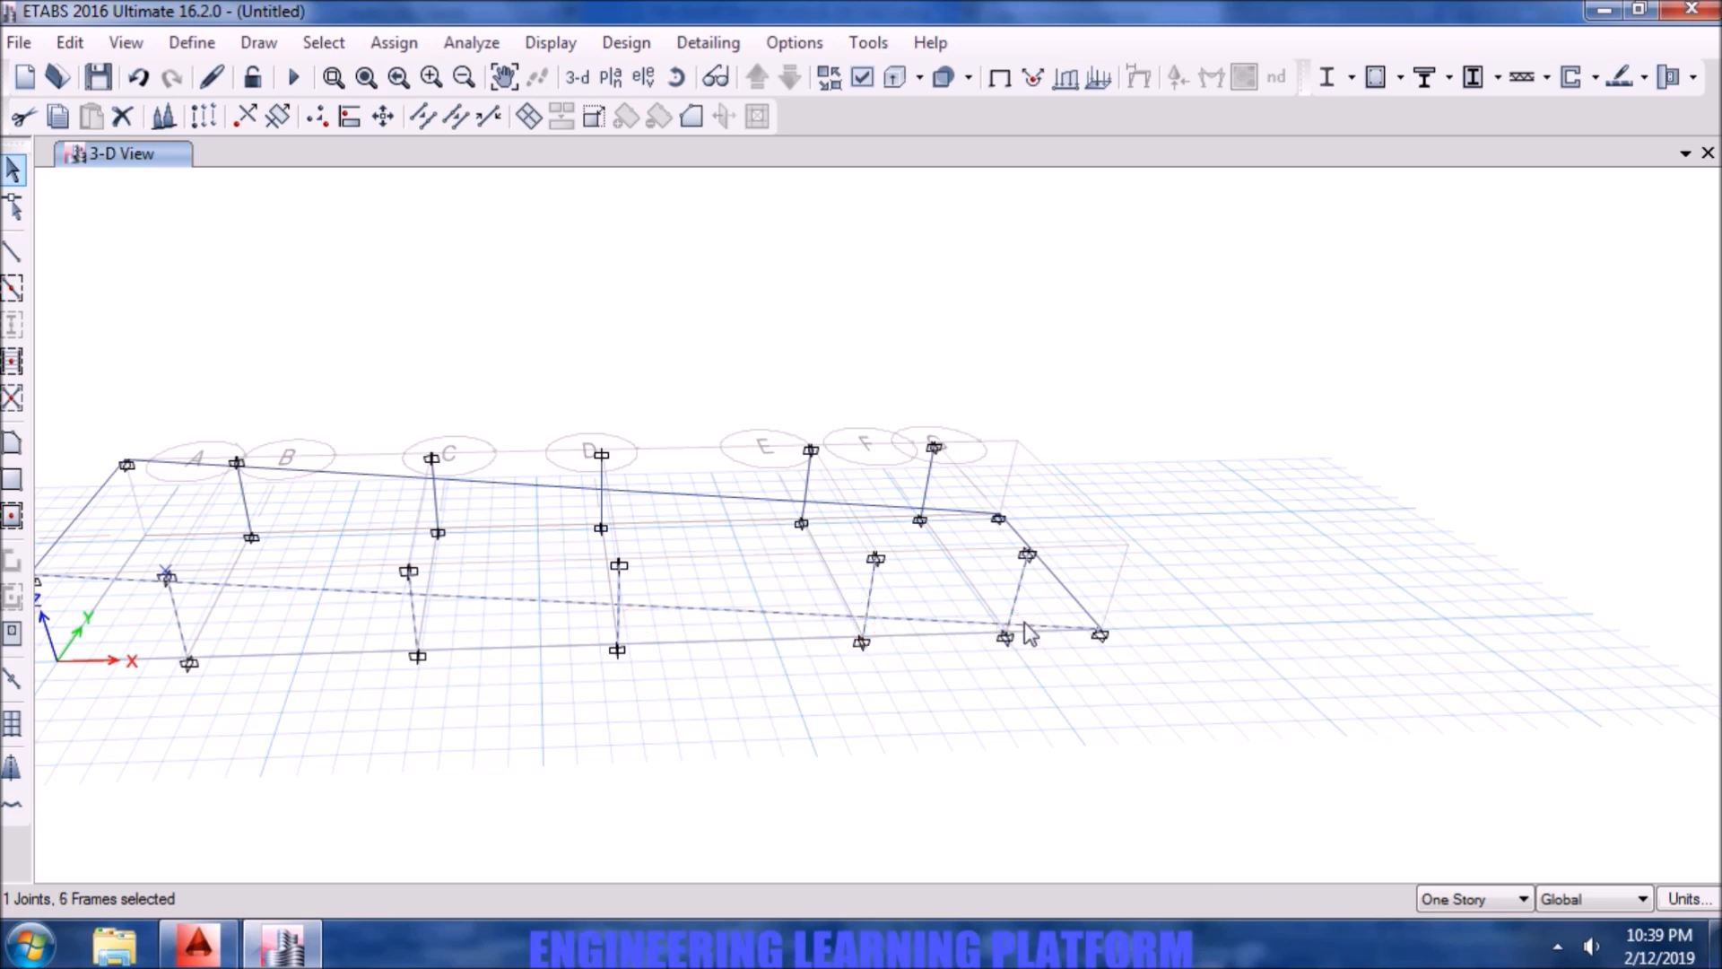
pyautogui.click(70, 42)
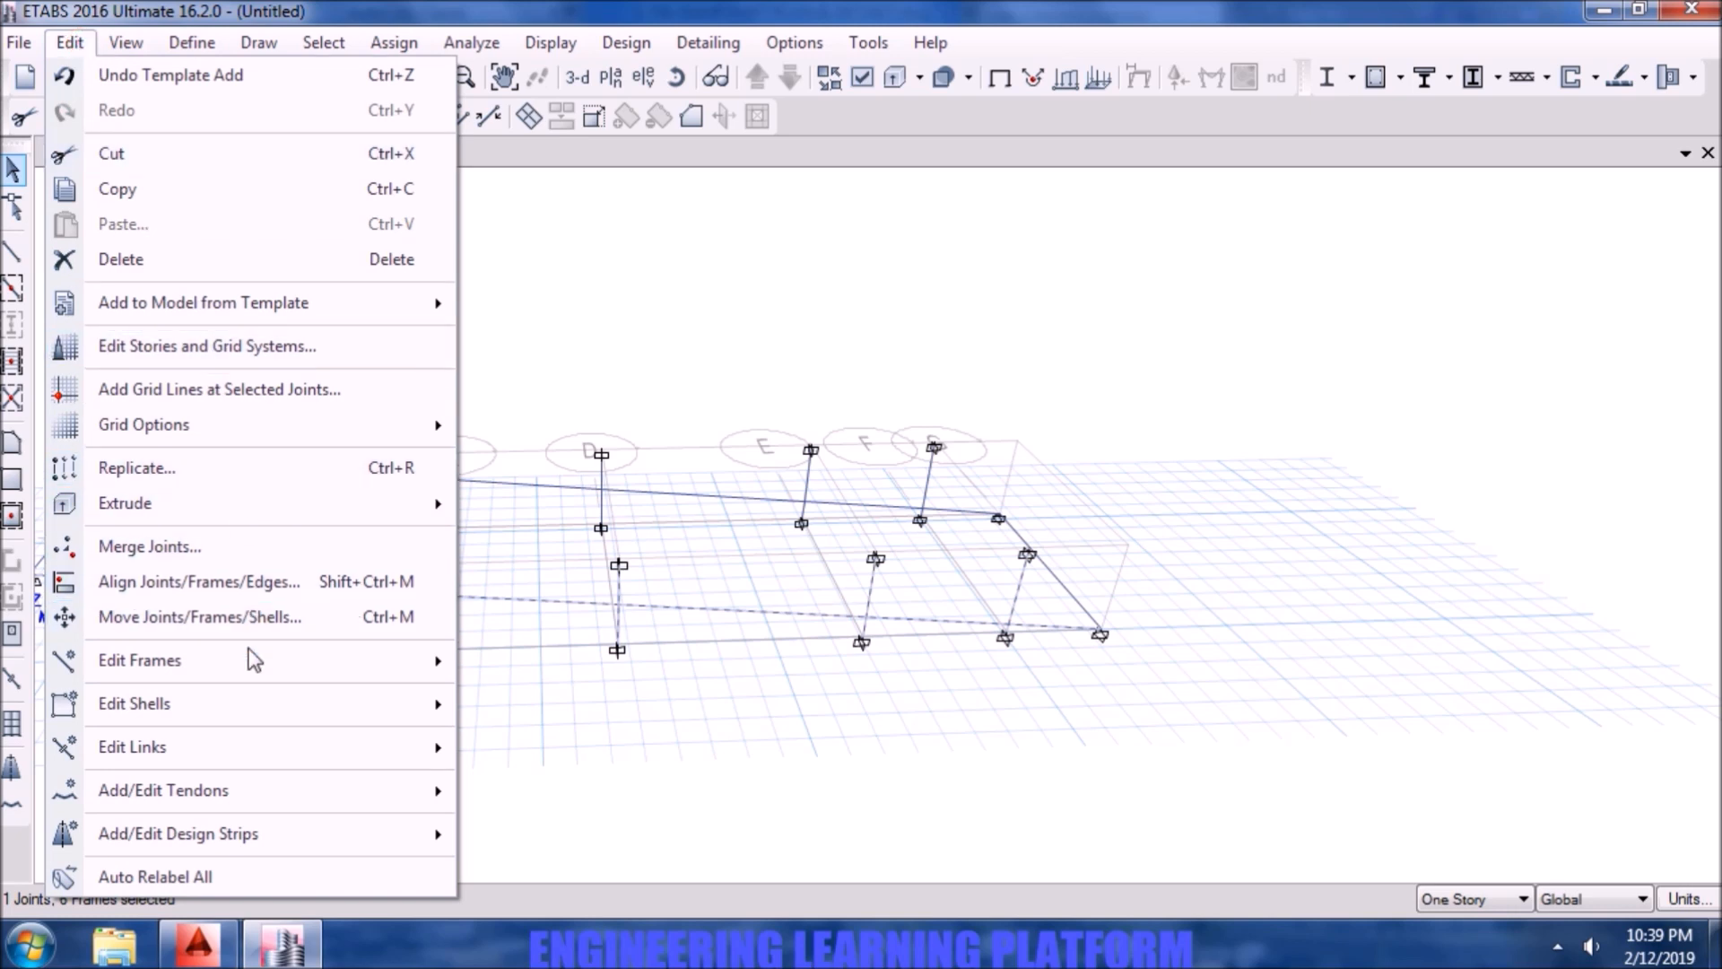
pyautogui.moveTo(364, 660)
pyautogui.click(499, 664)
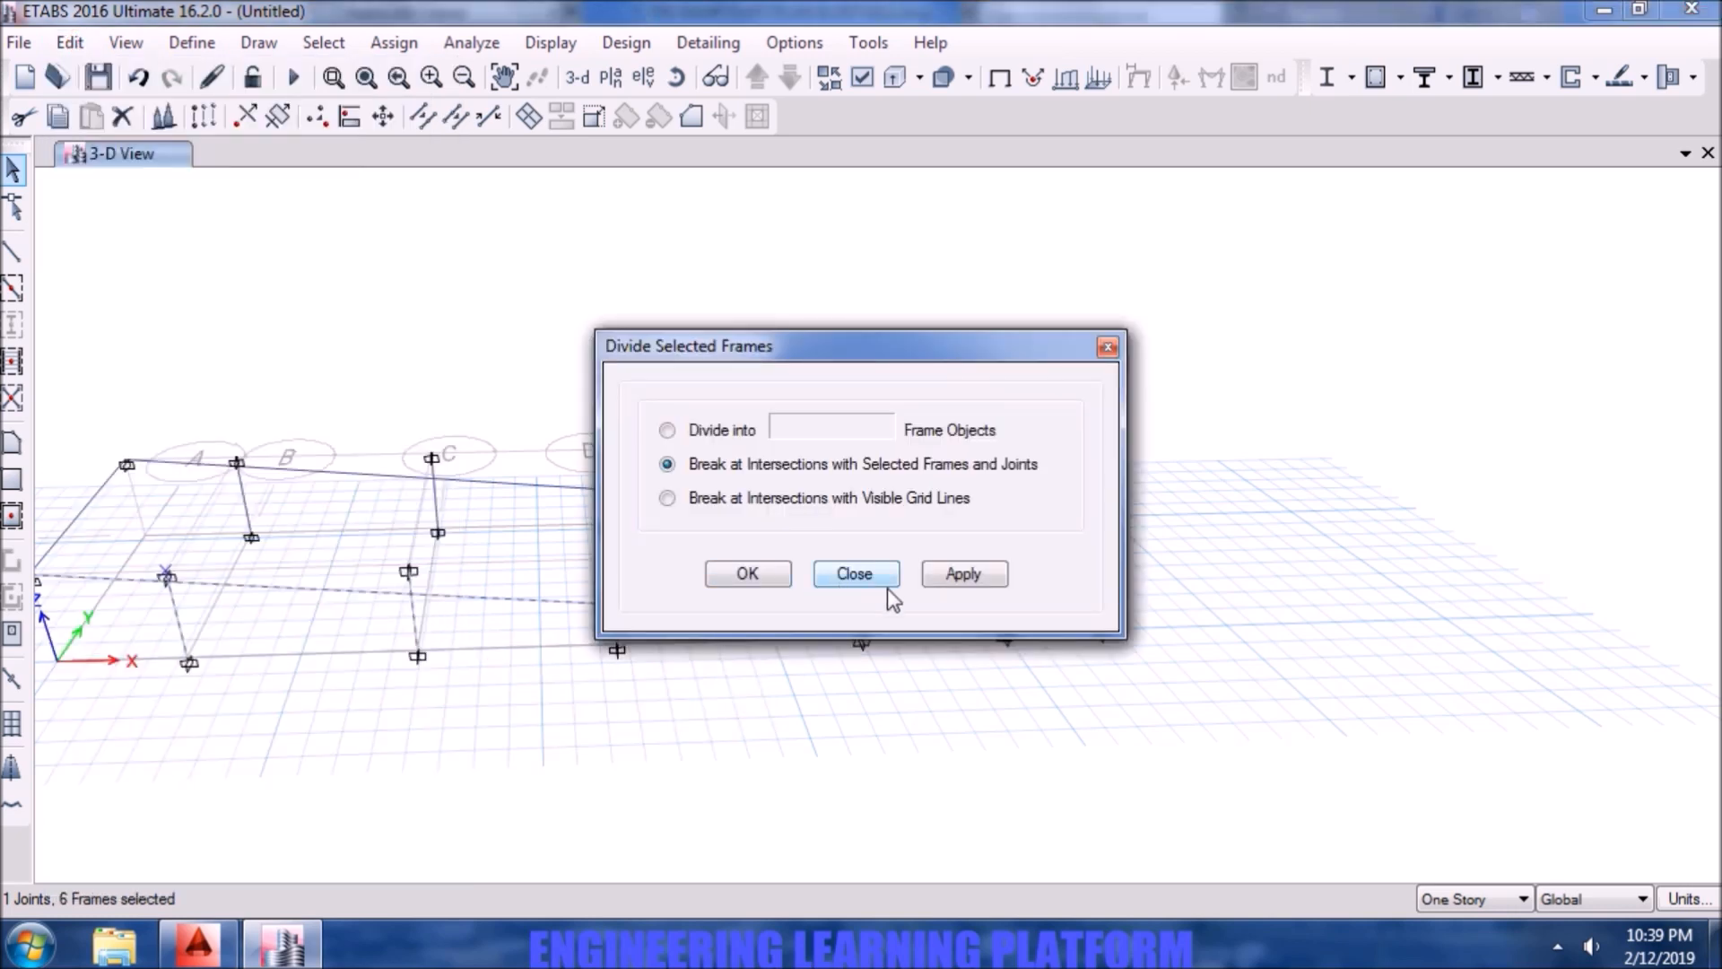
pyautogui.click(966, 574)
pyautogui.click(752, 574)
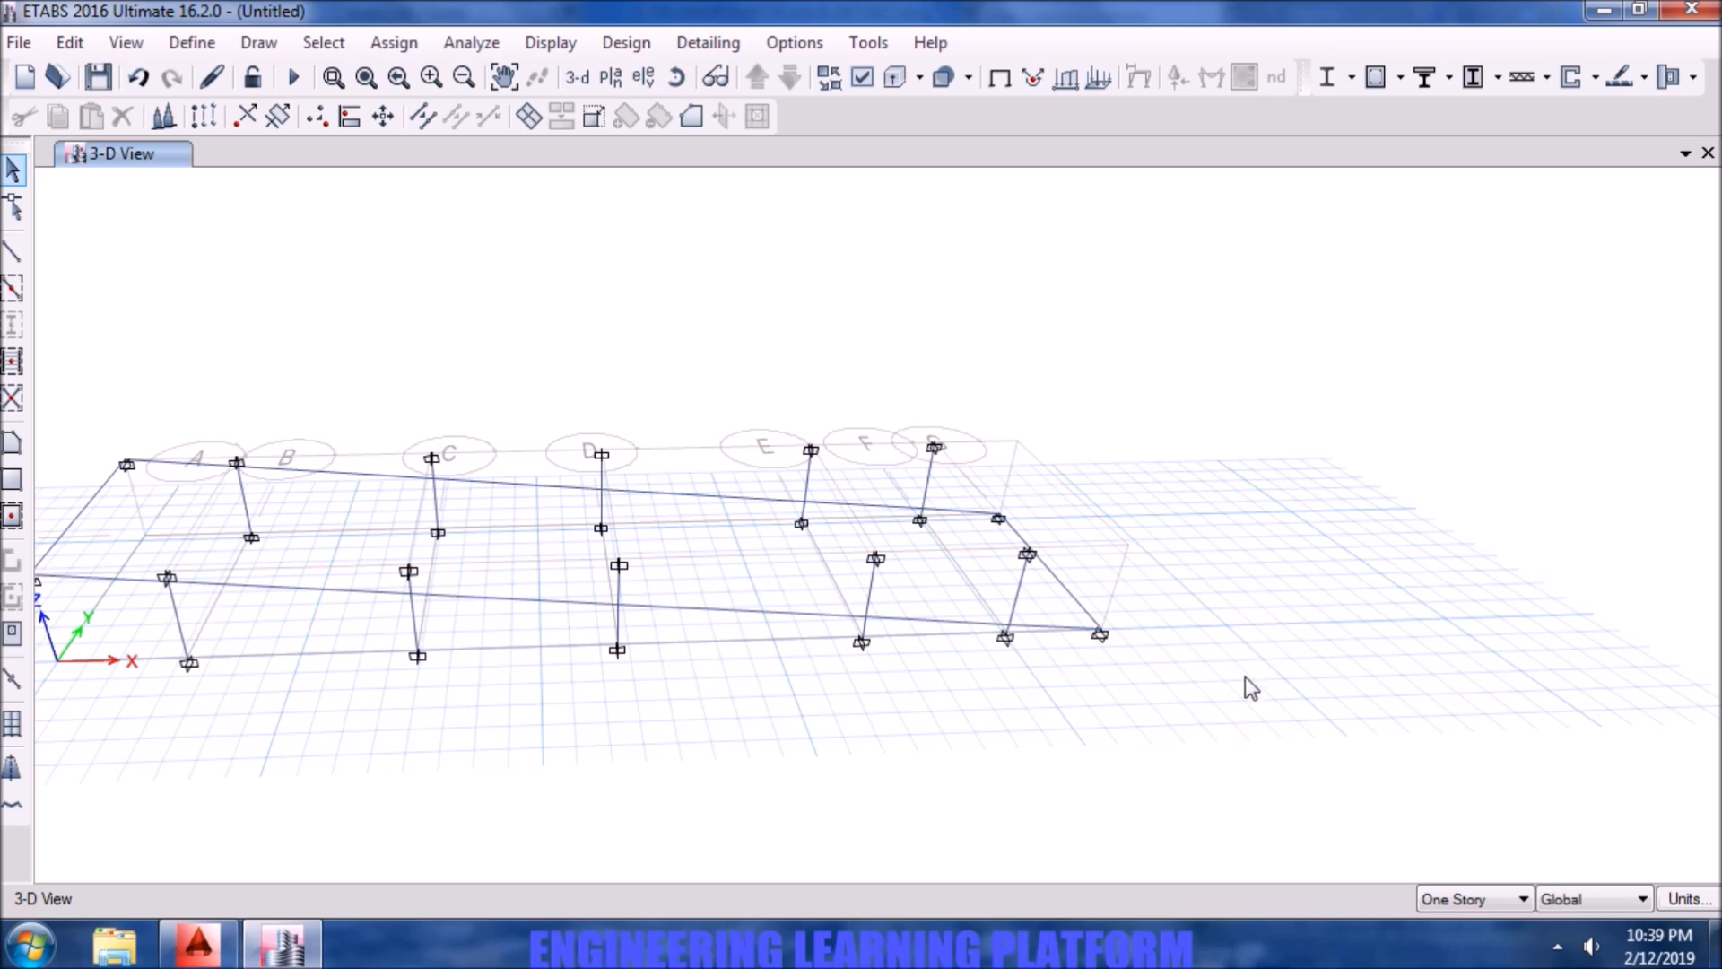
# - Draw a four-cornered RAMP SLAB panel on the sloping beams from grid line A to the beam-column intersections on grid line B
pyautogui.moveTo(958, 732)
pyautogui.mouseDown(button='middle')
pyautogui.moveTo(800, 760)
pyautogui.moveTo(1191, 779)
pyautogui.moveTo(991, 794)
pyautogui.moveTo(854, 750)
pyautogui.mouseUp(button='middle')
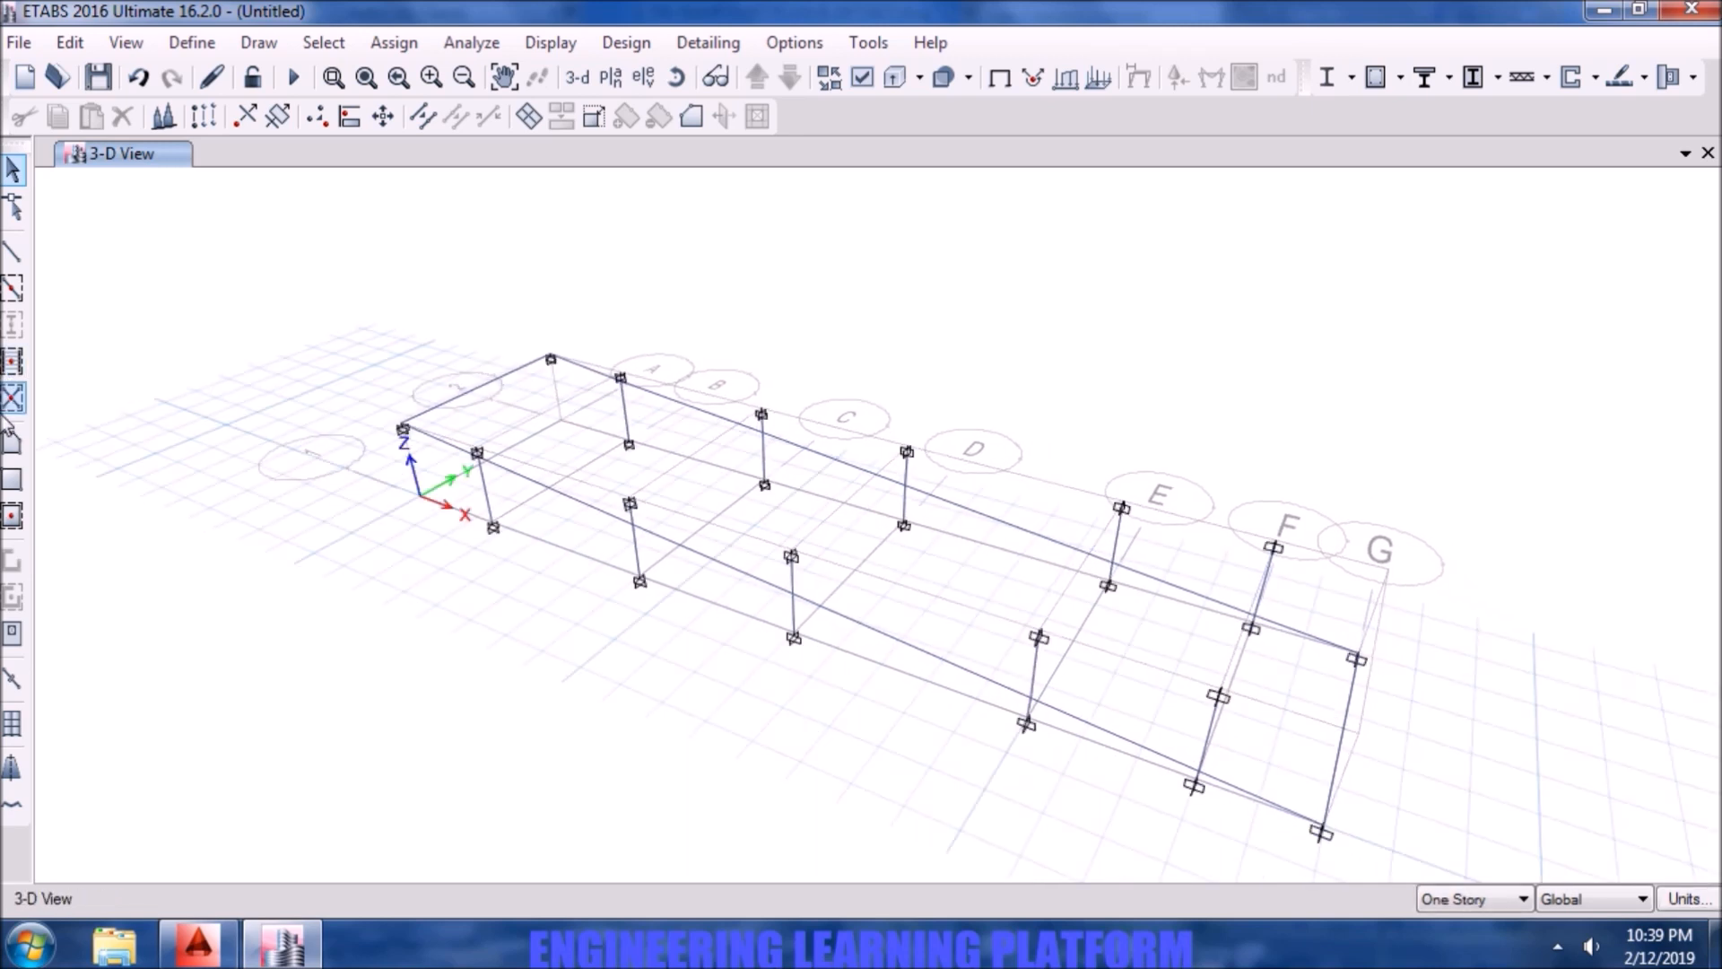
pyautogui.click(12, 442)
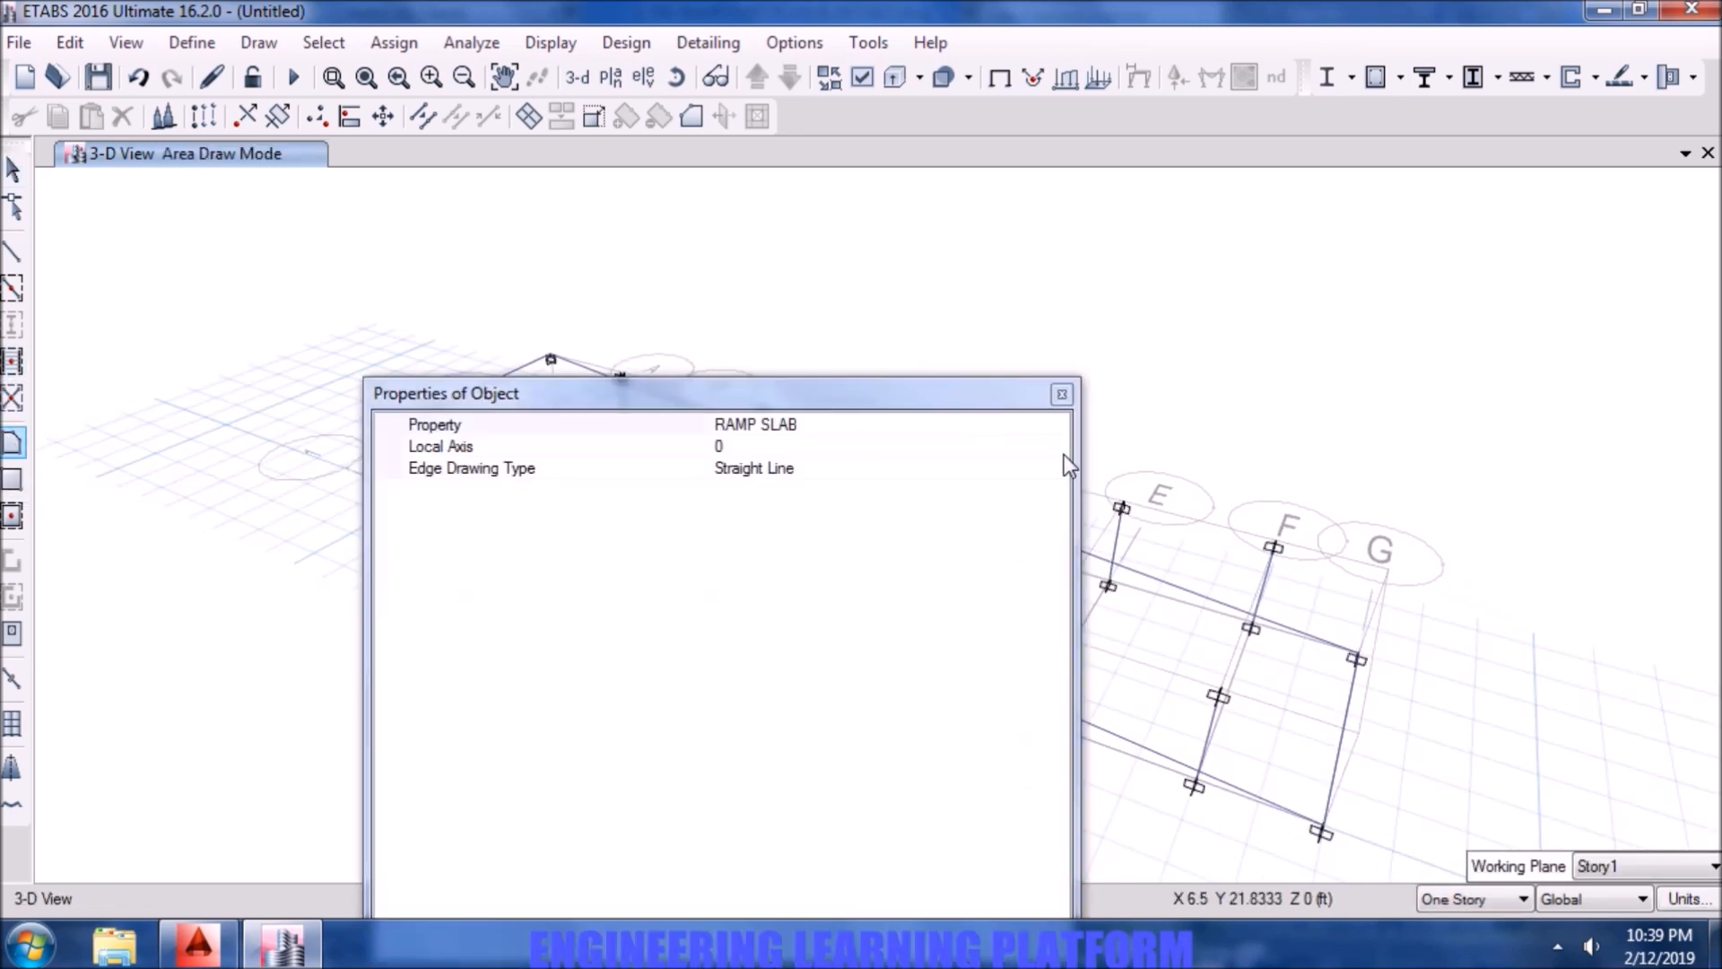
pyautogui.moveTo(988, 398); pyautogui.dragTo(476, 730)
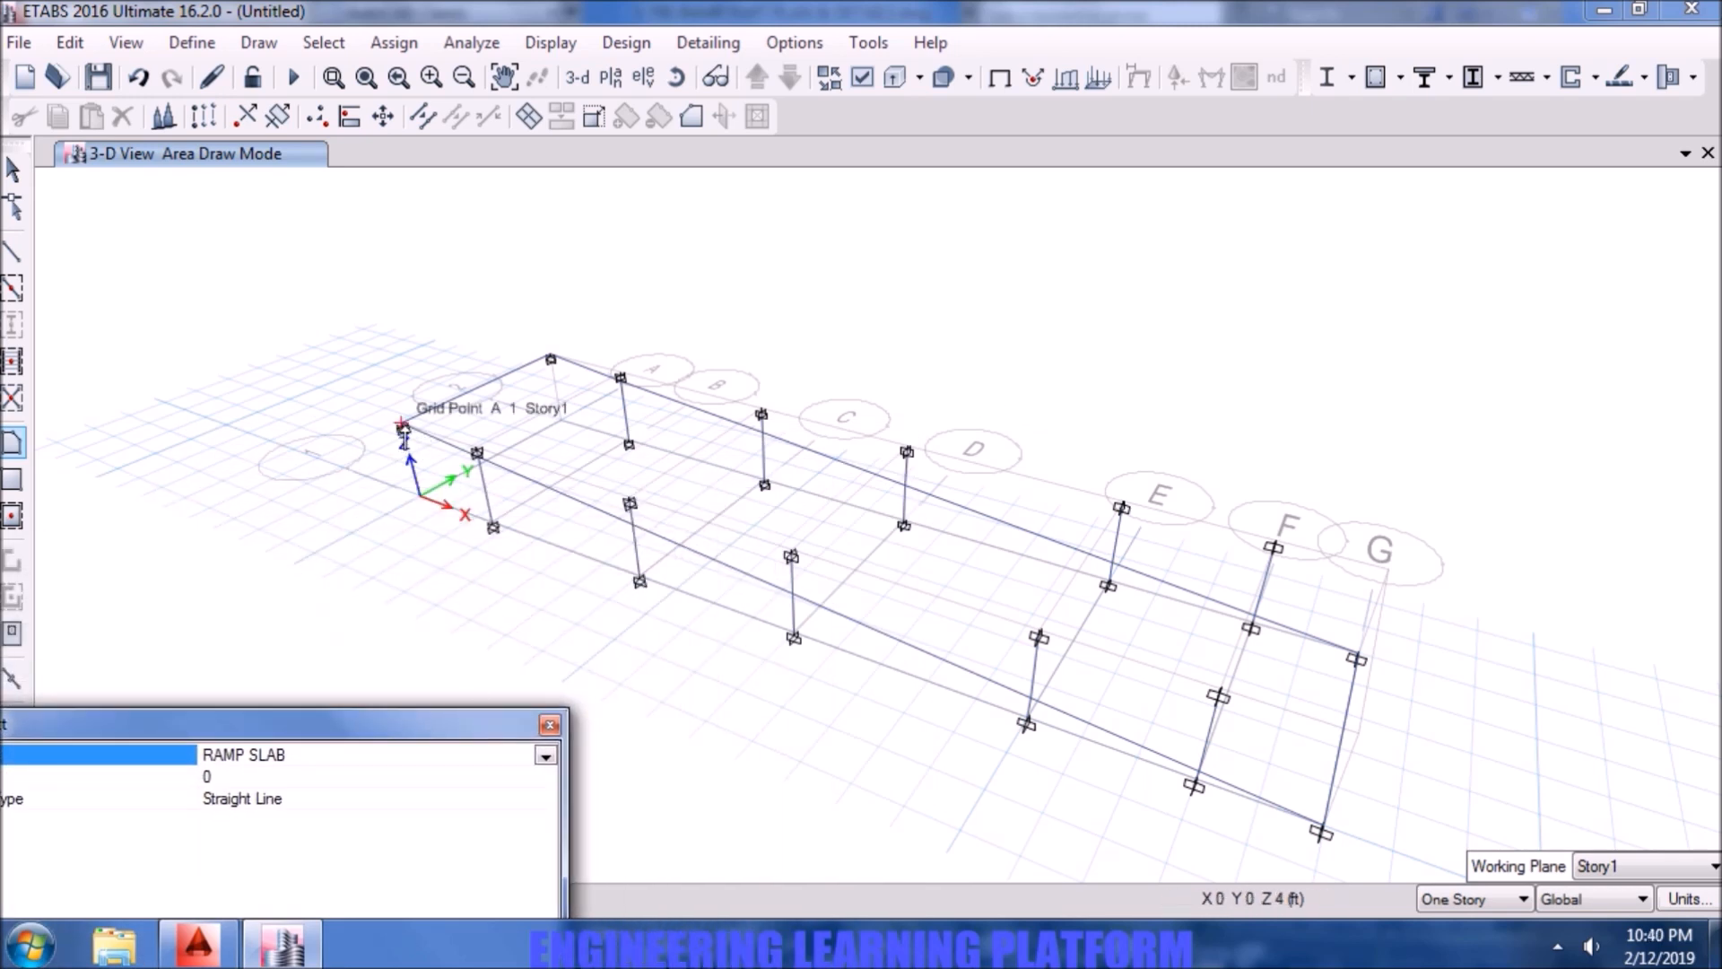
pyautogui.moveTo(404, 427); pyautogui.dragTo(395, 428, button='middle')
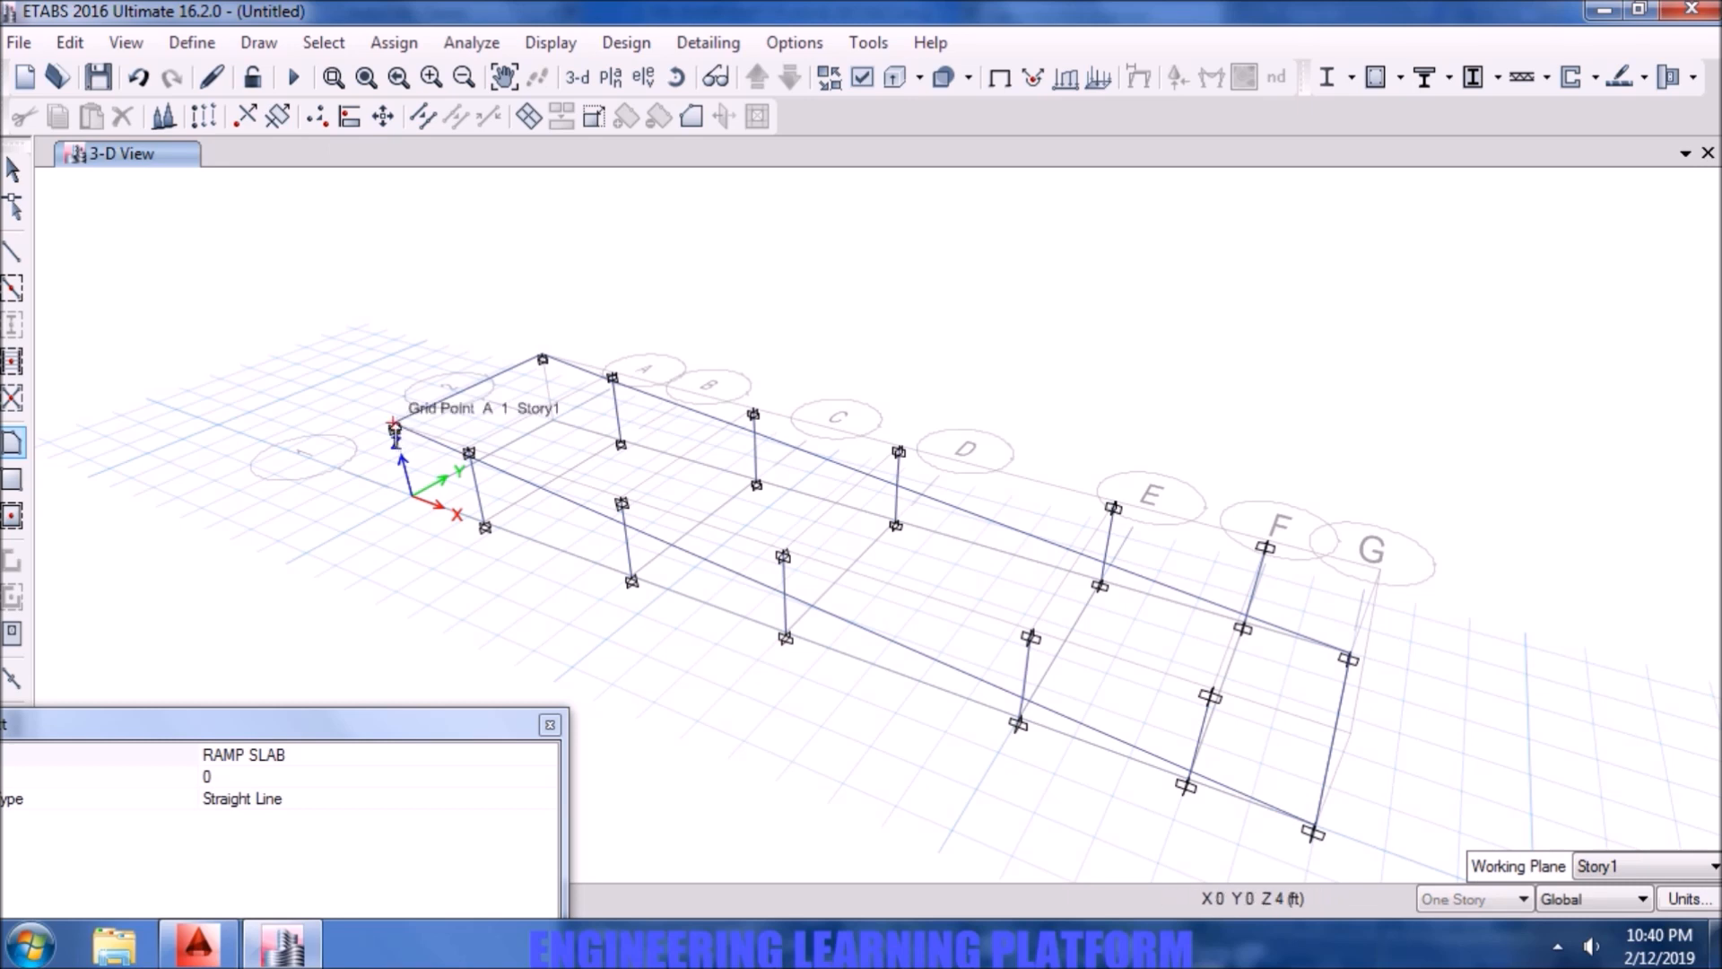
pyautogui.click(395, 429)
pyautogui.click(542, 358)
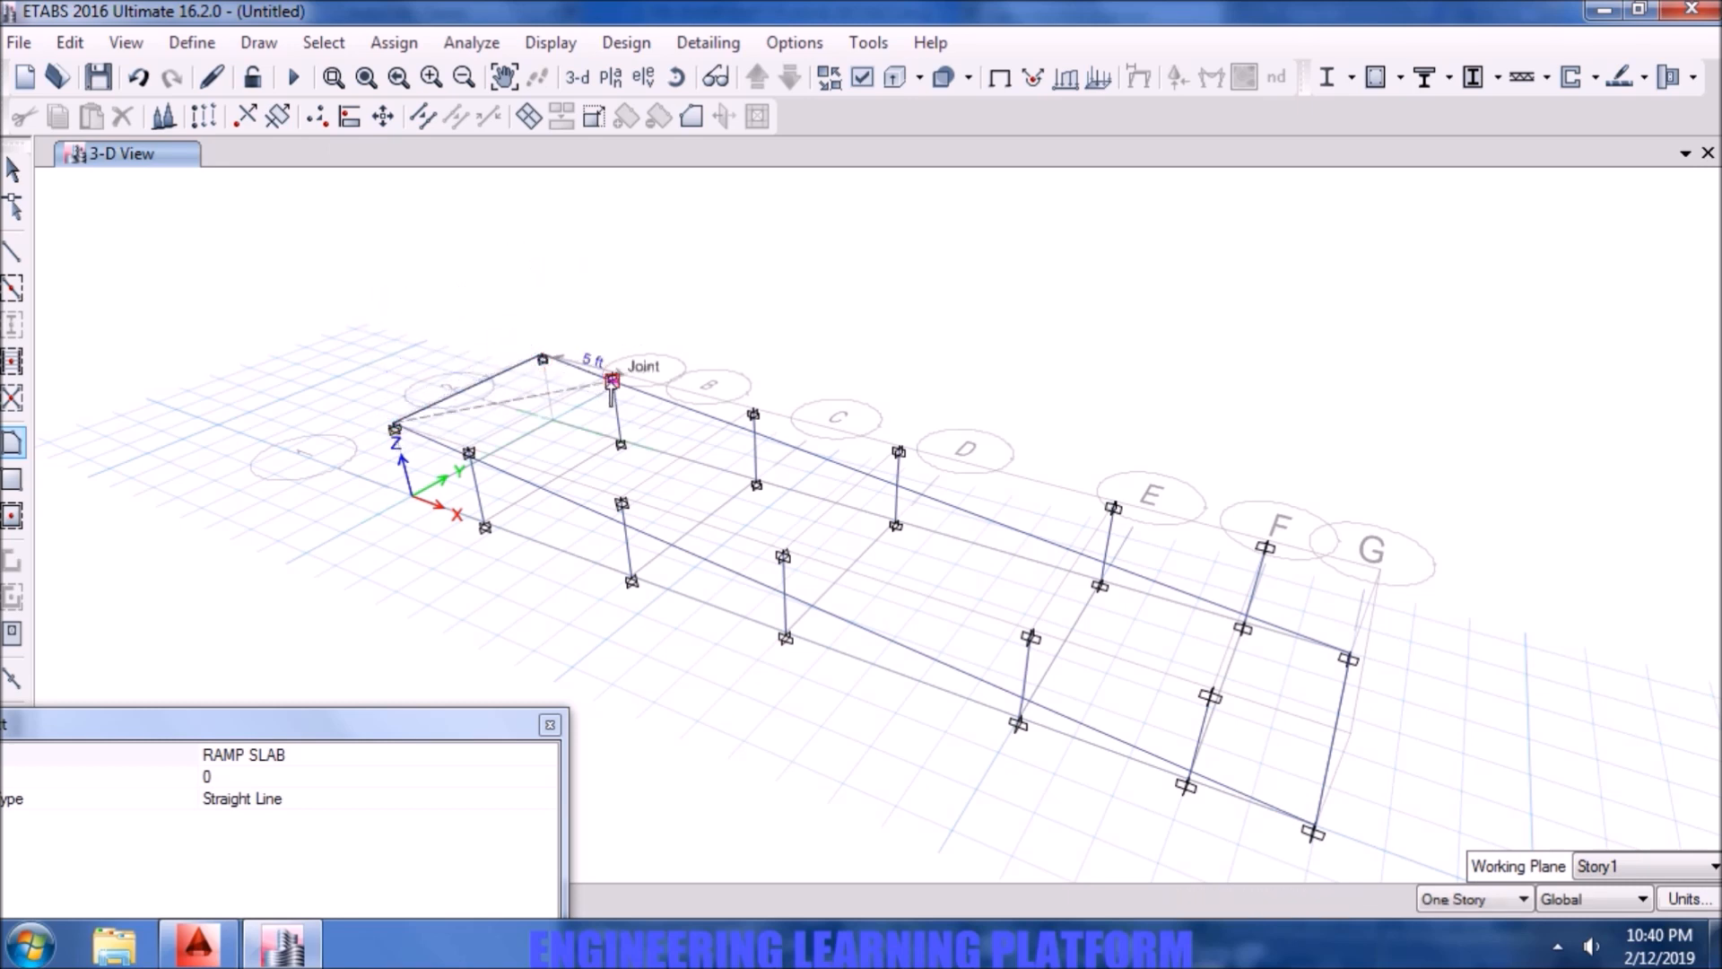
pyautogui.scroll(3, 612, 381)
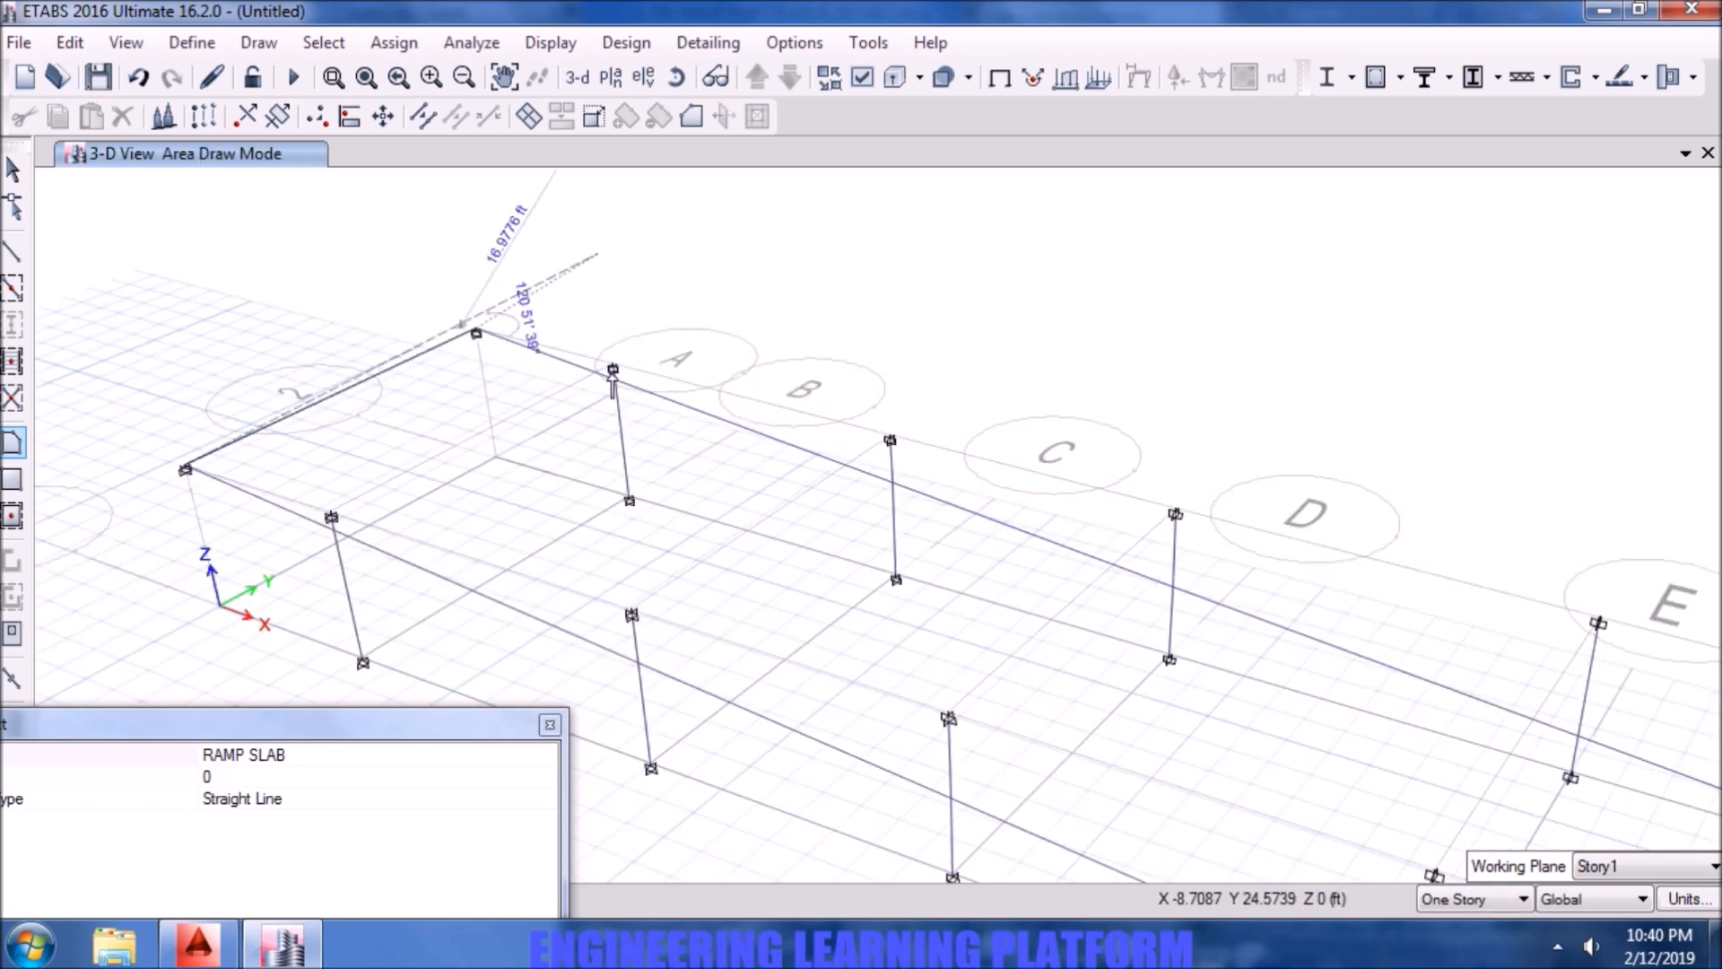
pyautogui.scroll(5, 617, 386)
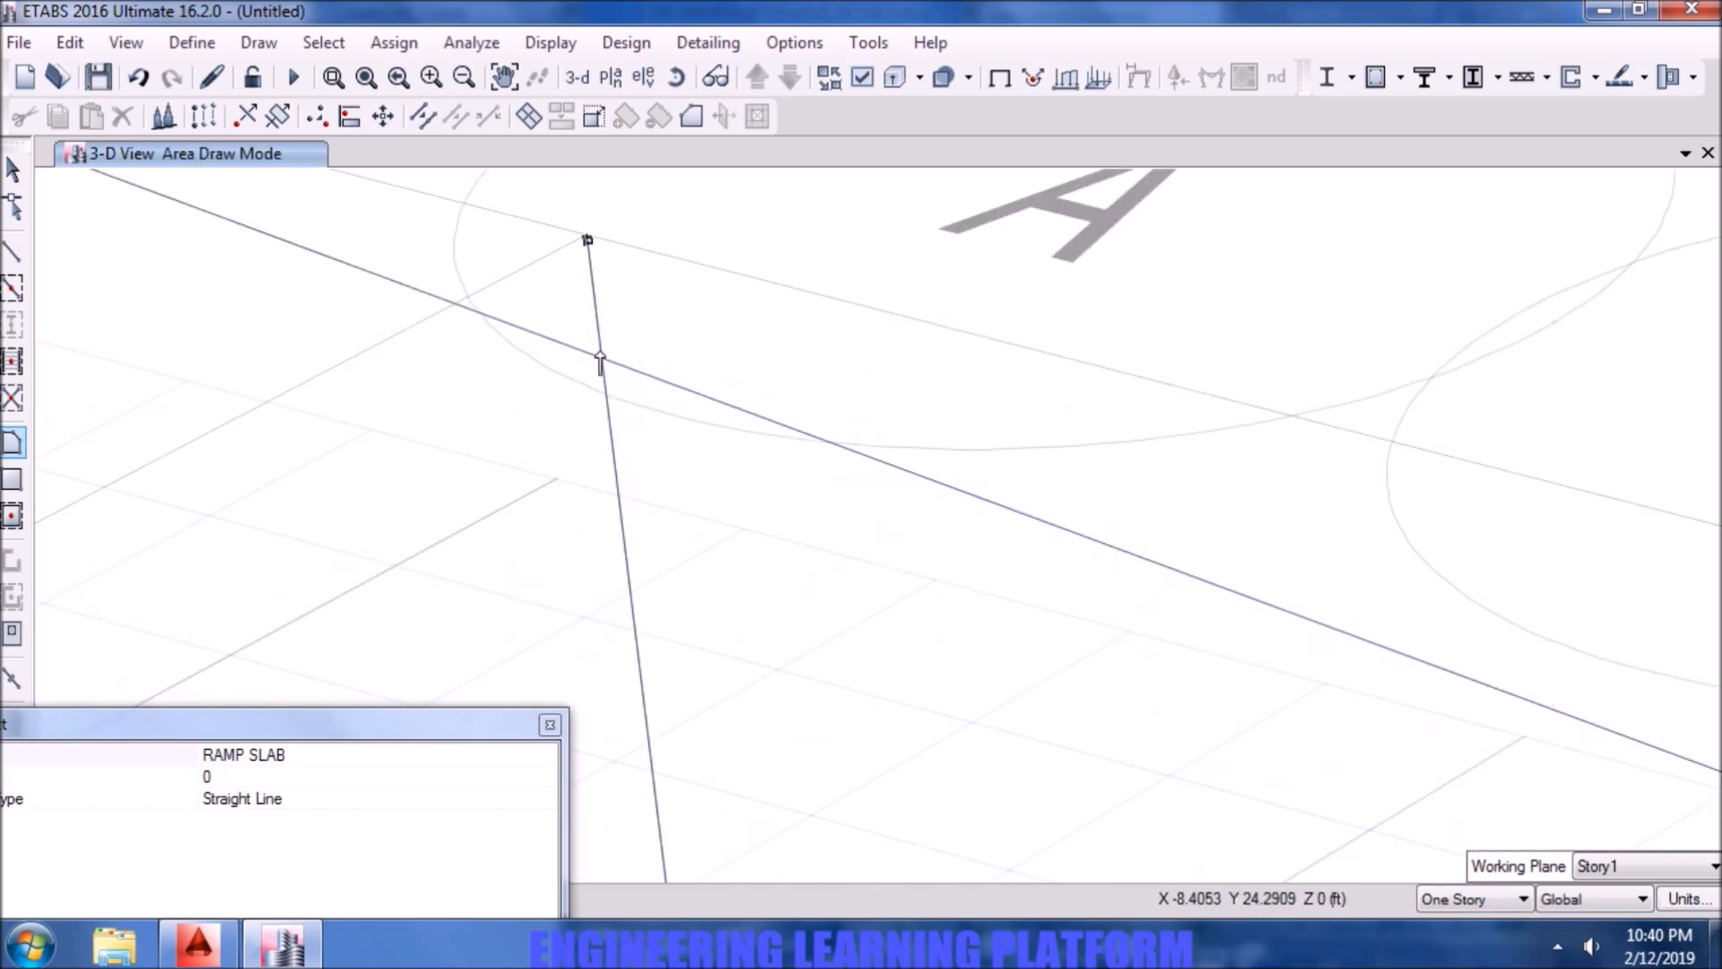
pyautogui.click(600, 357)
pyautogui.scroll(-5, 589, 462)
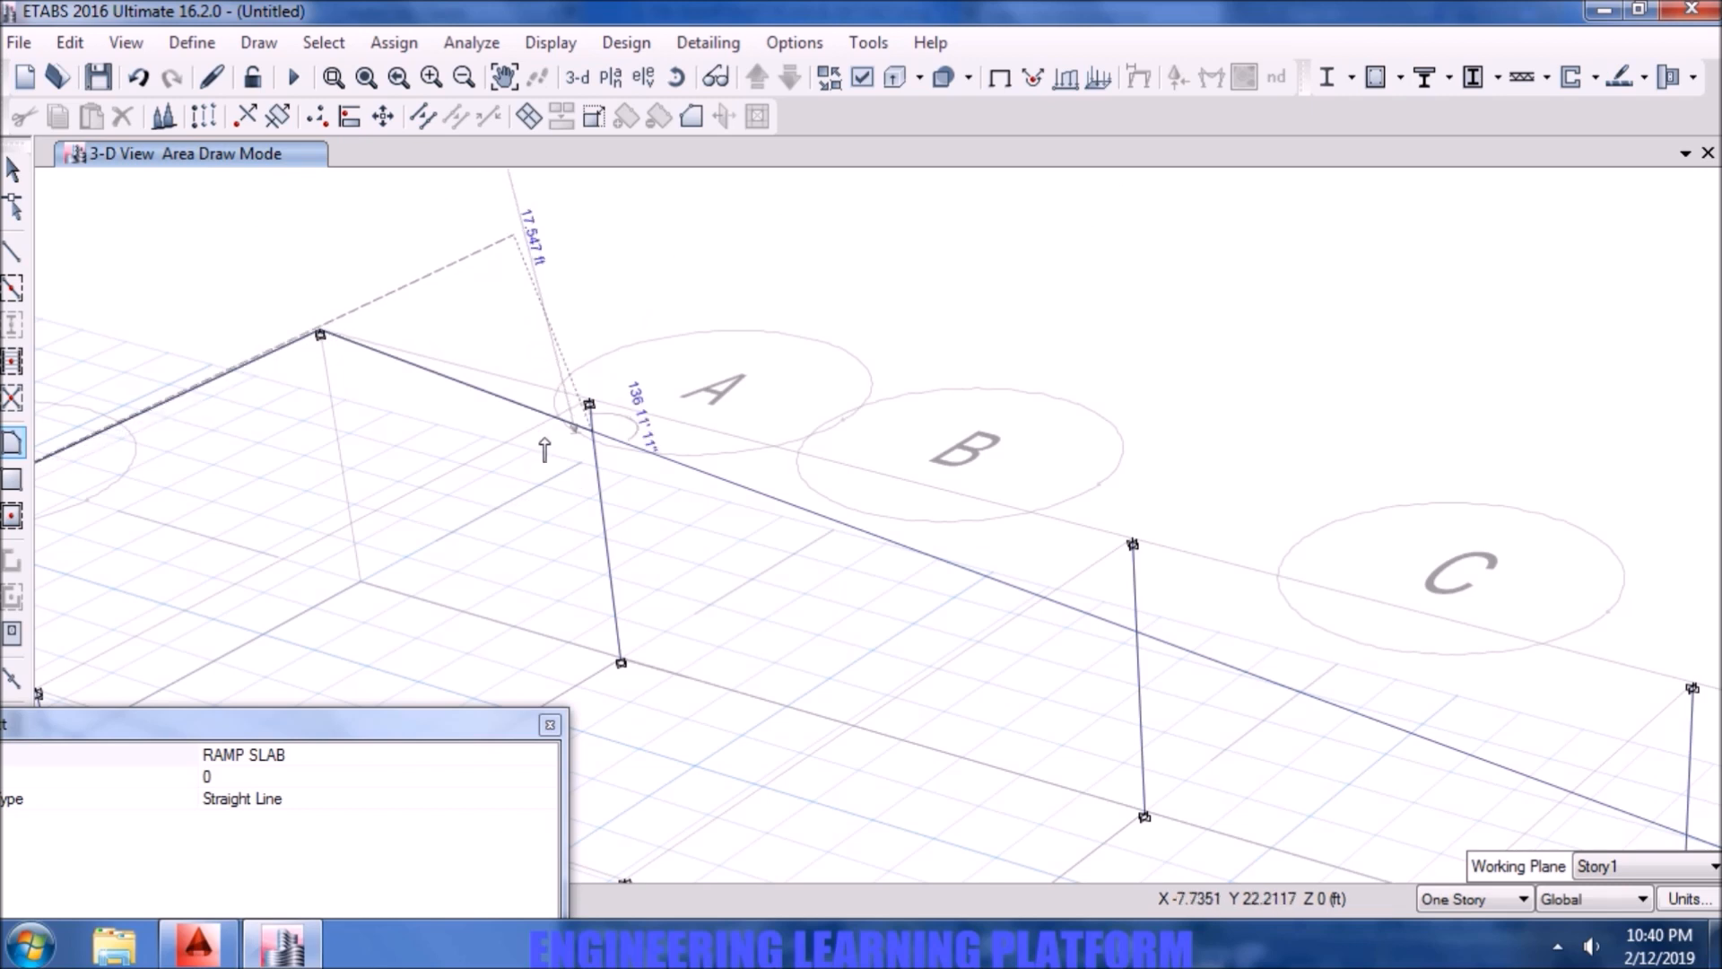
pyautogui.moveTo(563, 460); pyautogui.dragTo(738, 350, button='middle')
pyautogui.click(219, 615)
pyautogui.press('Return')
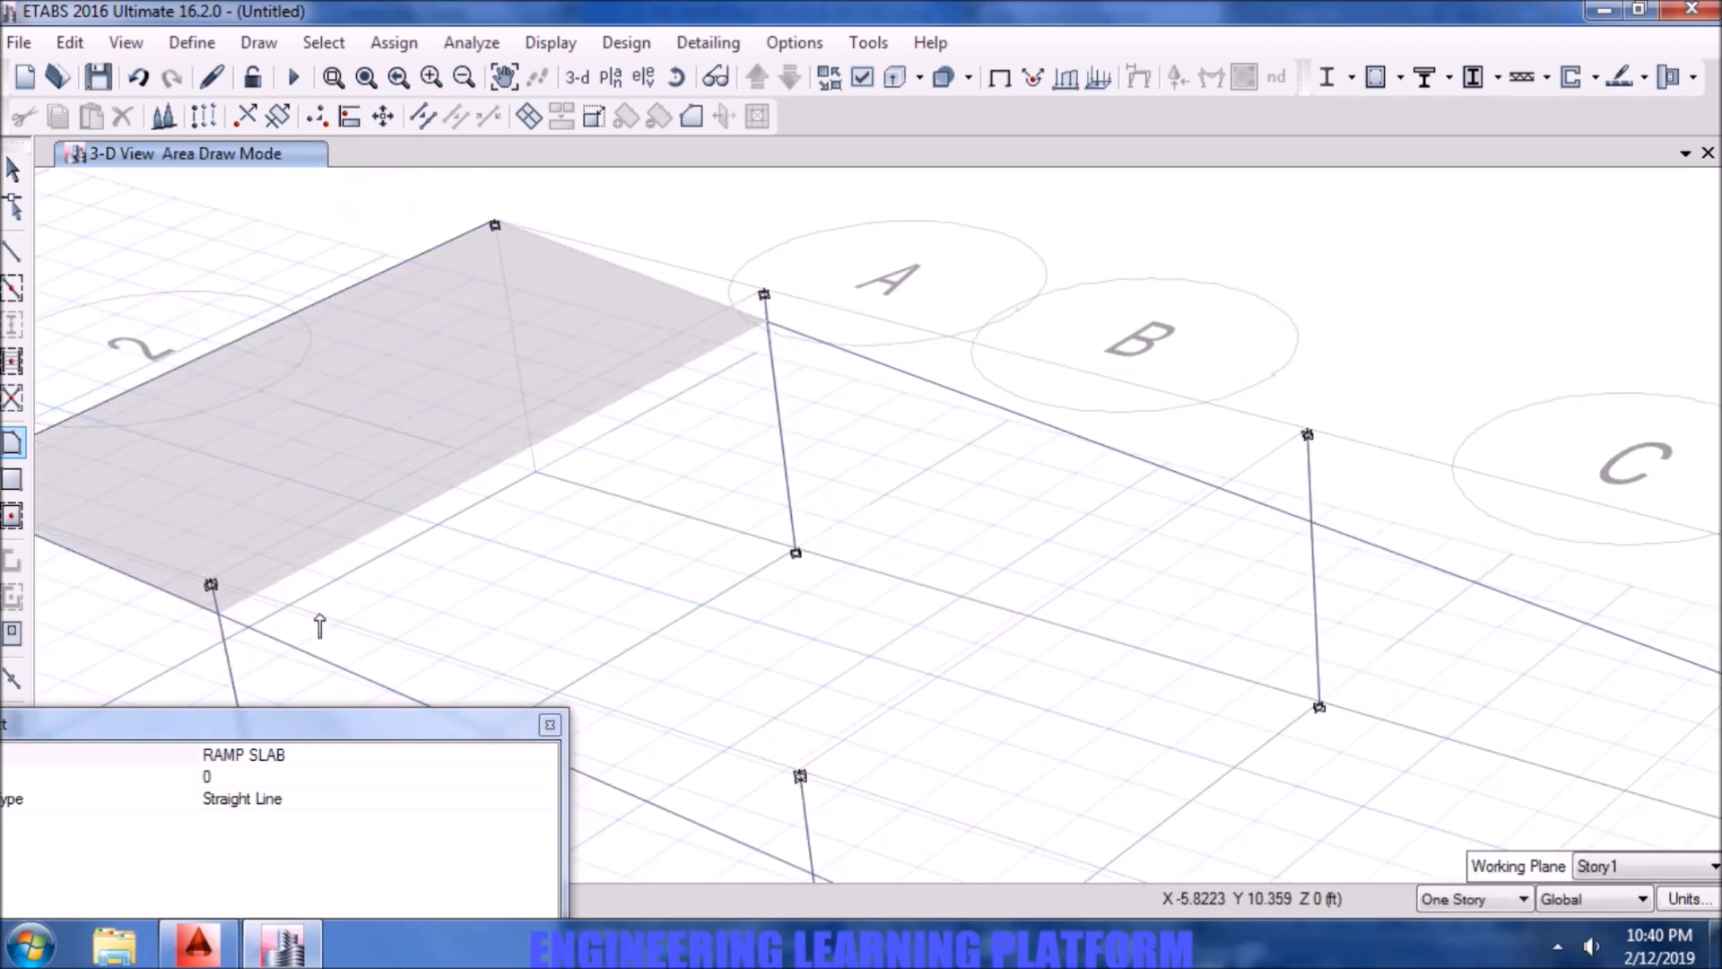
# - Draw the adjoining RAMP SLAB panel between the beam-column intersections on grid lines B and C
pyautogui.click(767, 323)
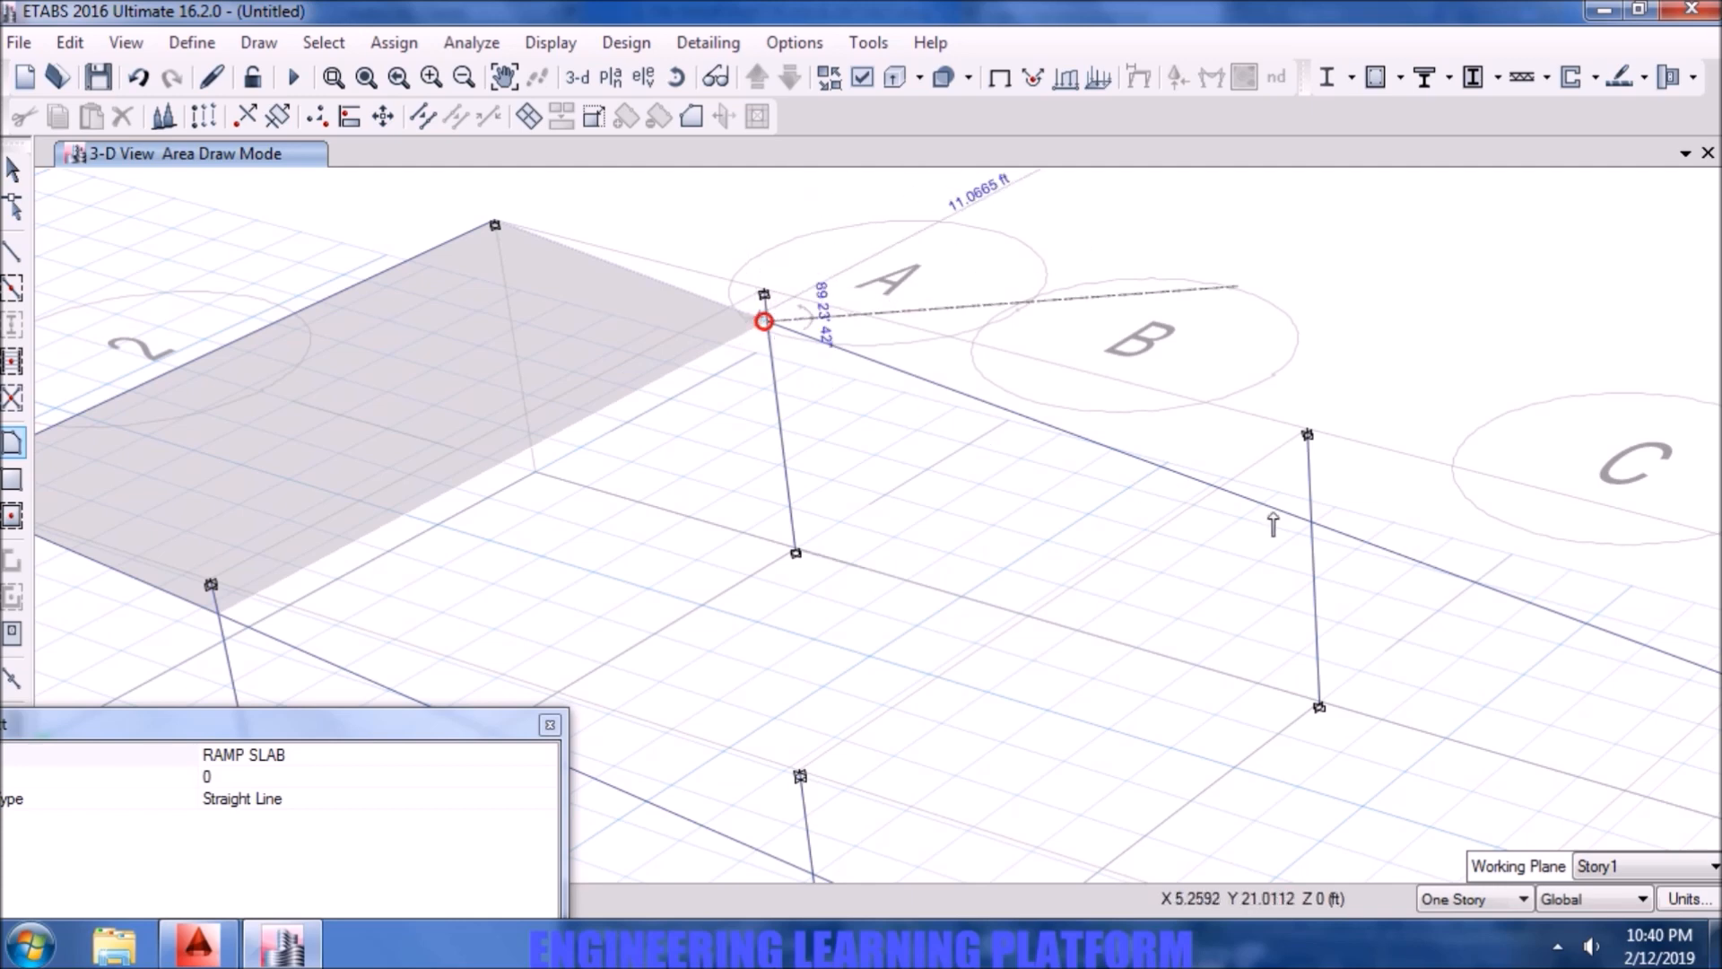
pyautogui.scroll(-5, 1301, 548)
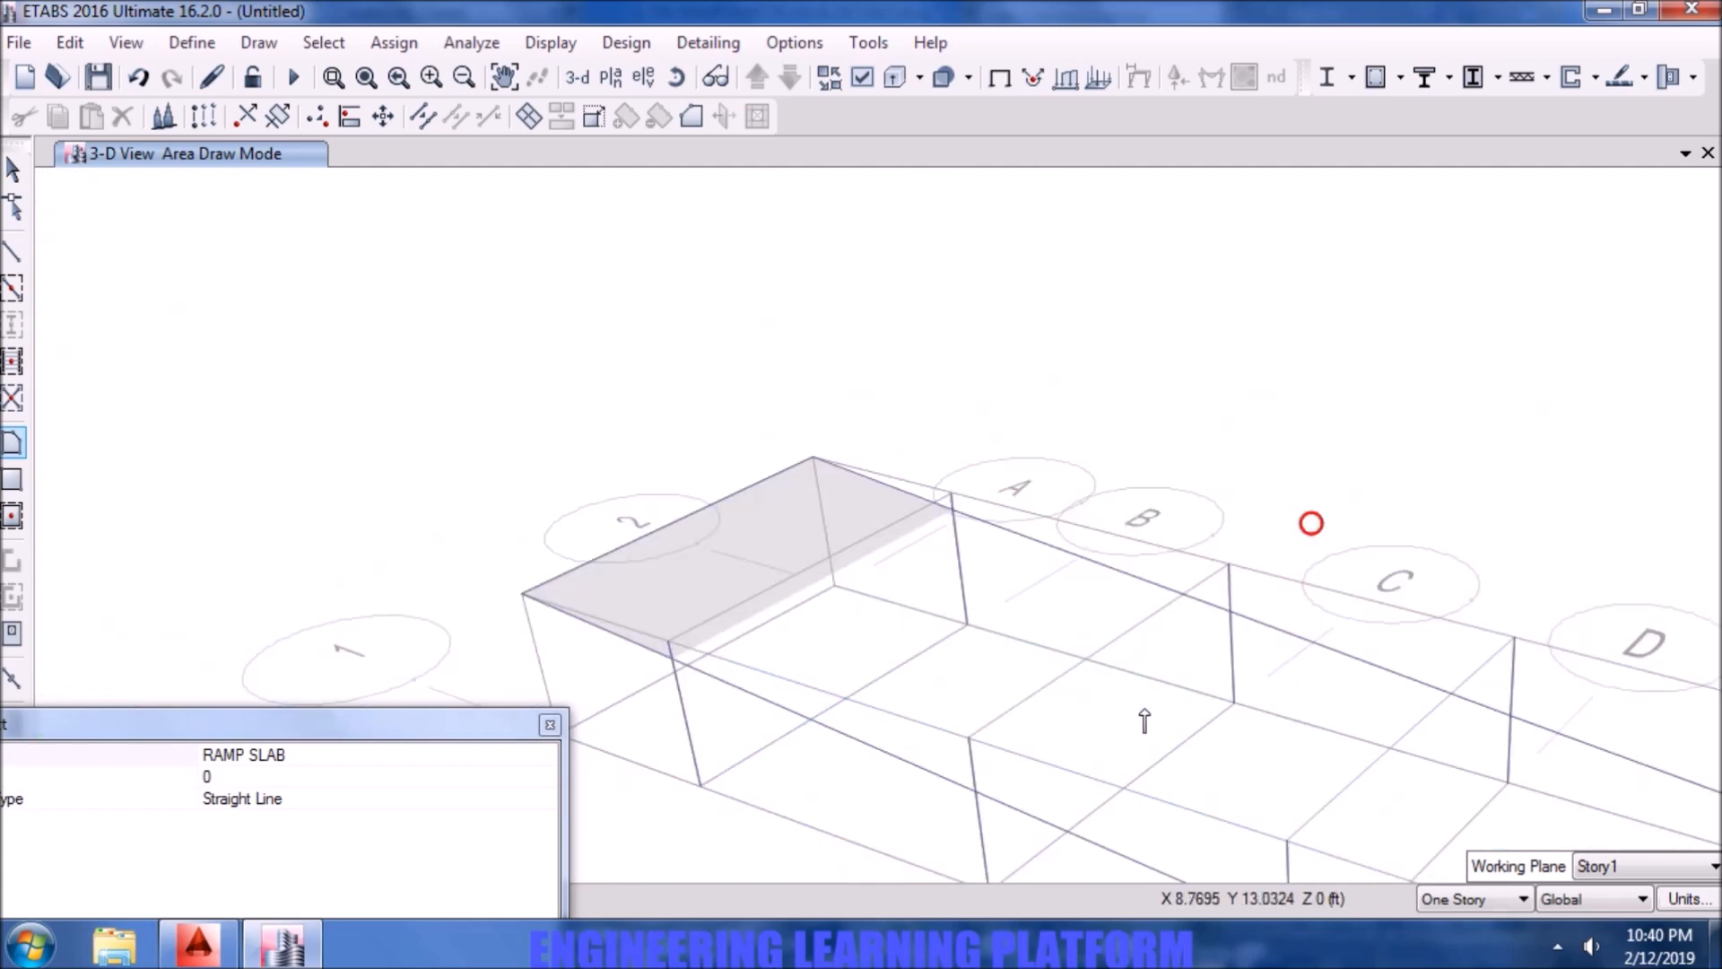
pyautogui.scroll(6, 1016, 698)
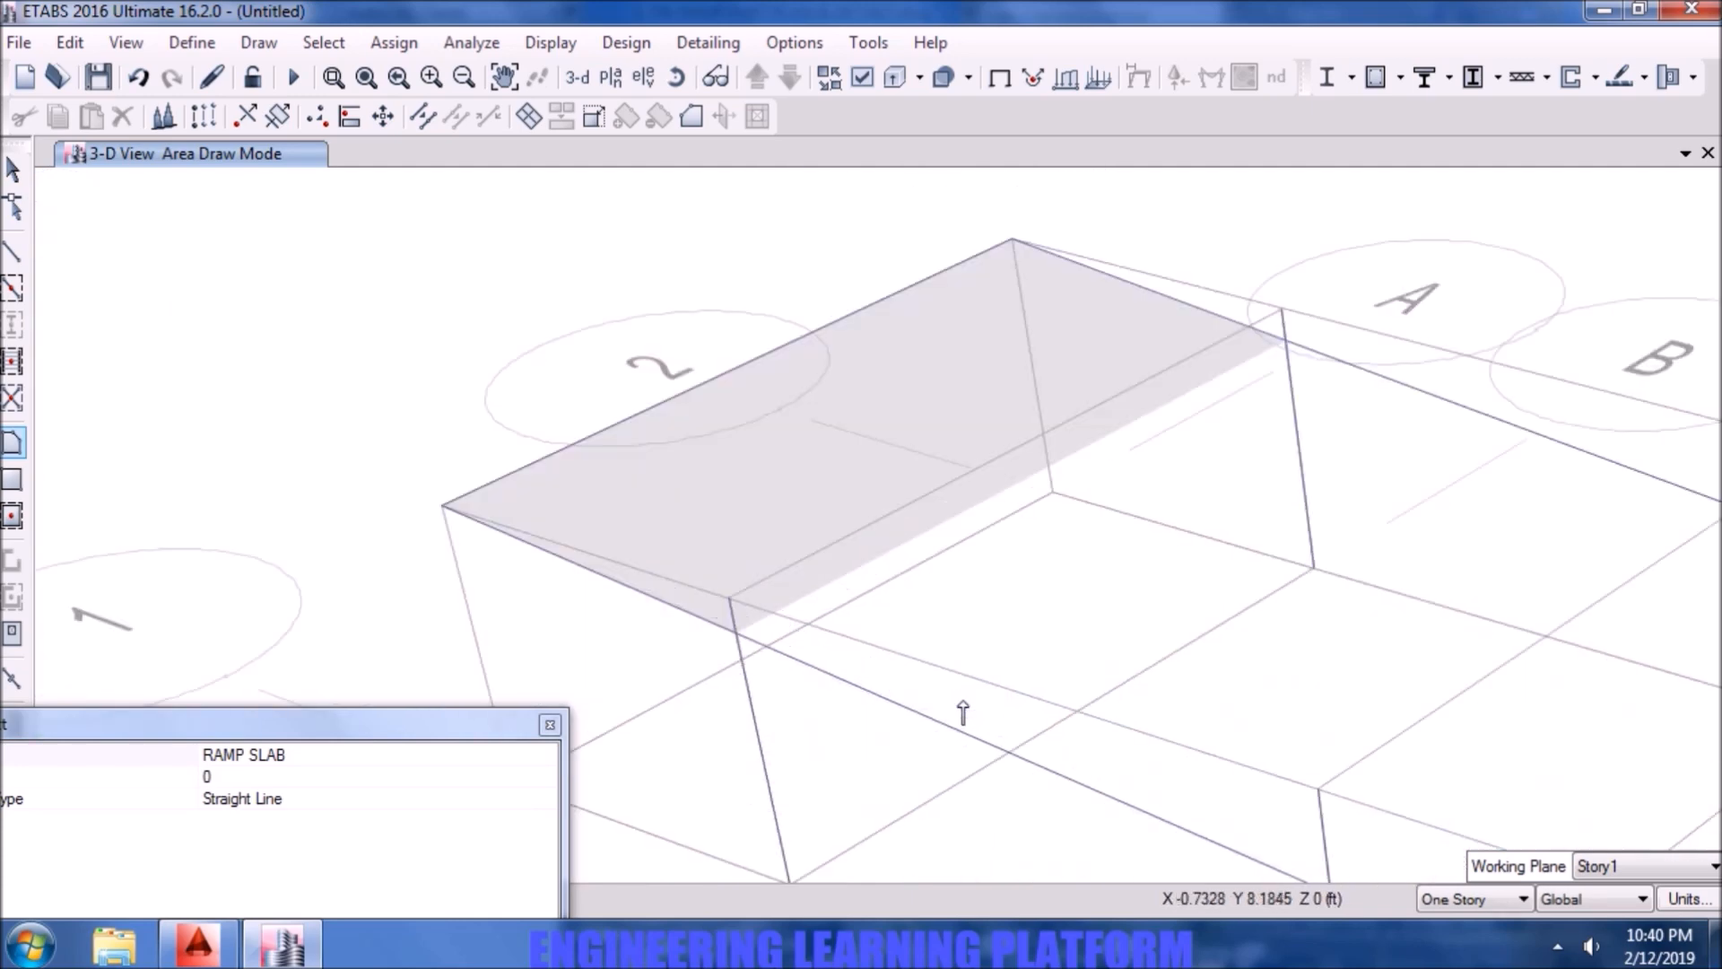
pyautogui.moveTo(1395, 836)
pyautogui.mouseDown(button='middle')
pyautogui.moveTo(1265, 712)
pyautogui.moveTo(1175, 670)
pyautogui.mouseUp(button='middle')
pyautogui.click(1110, 725)
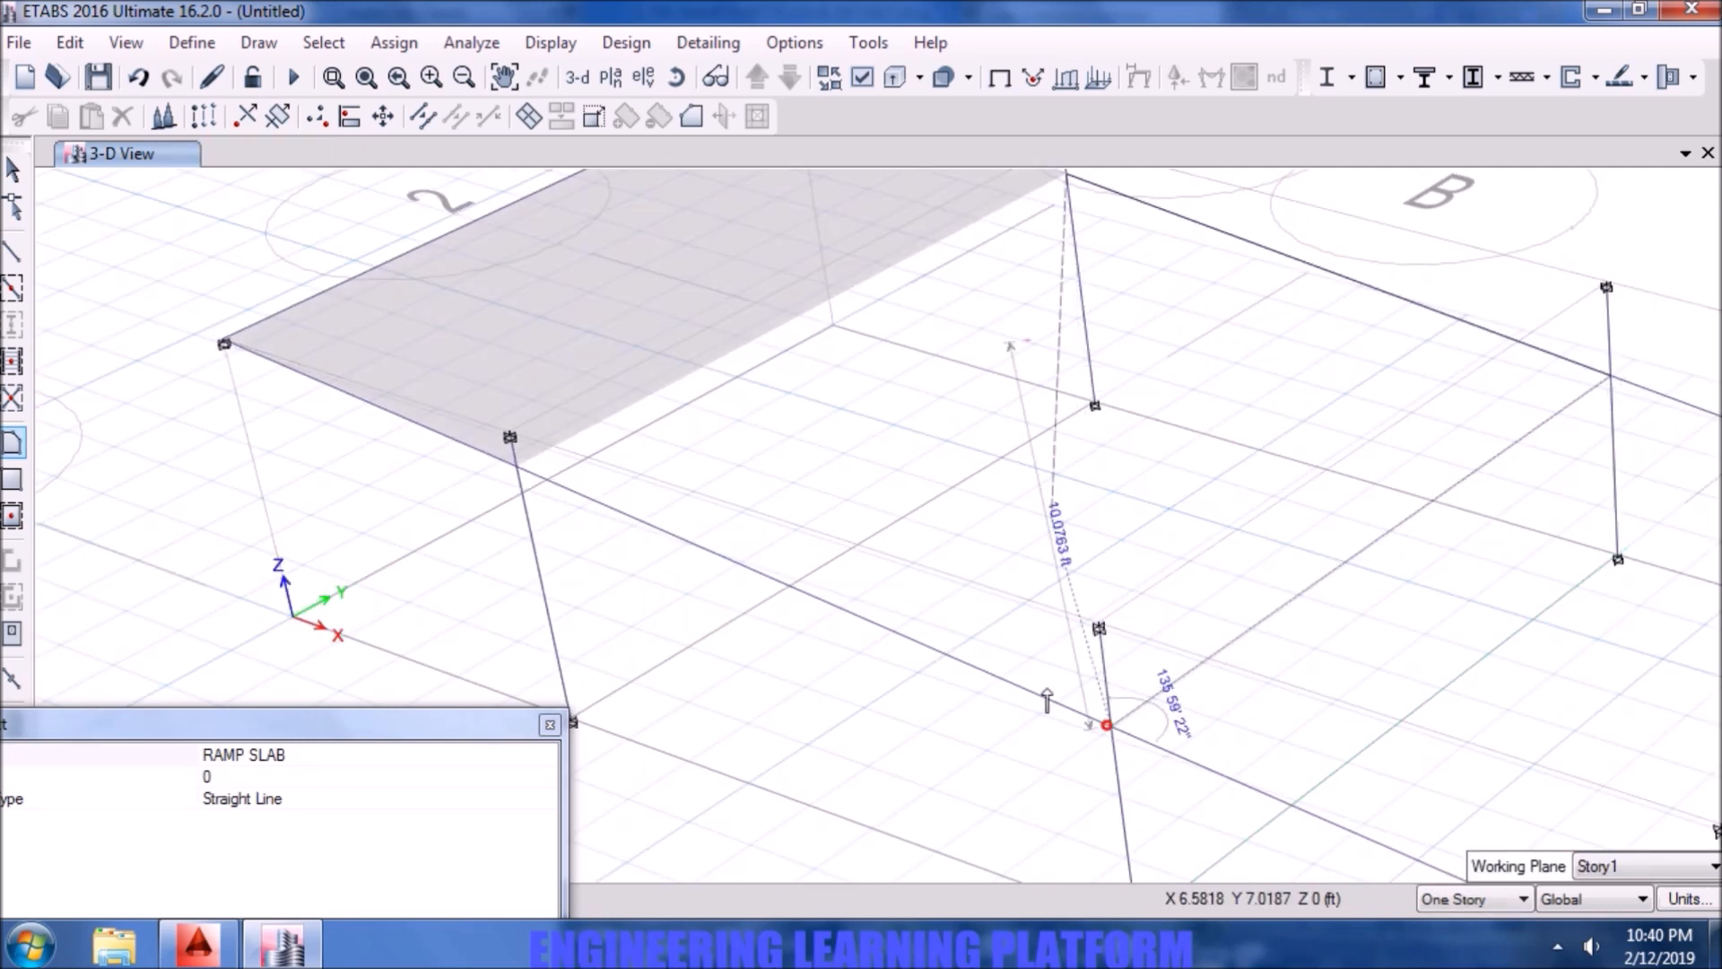
pyautogui.click(515, 468)
pyautogui.press('Return')
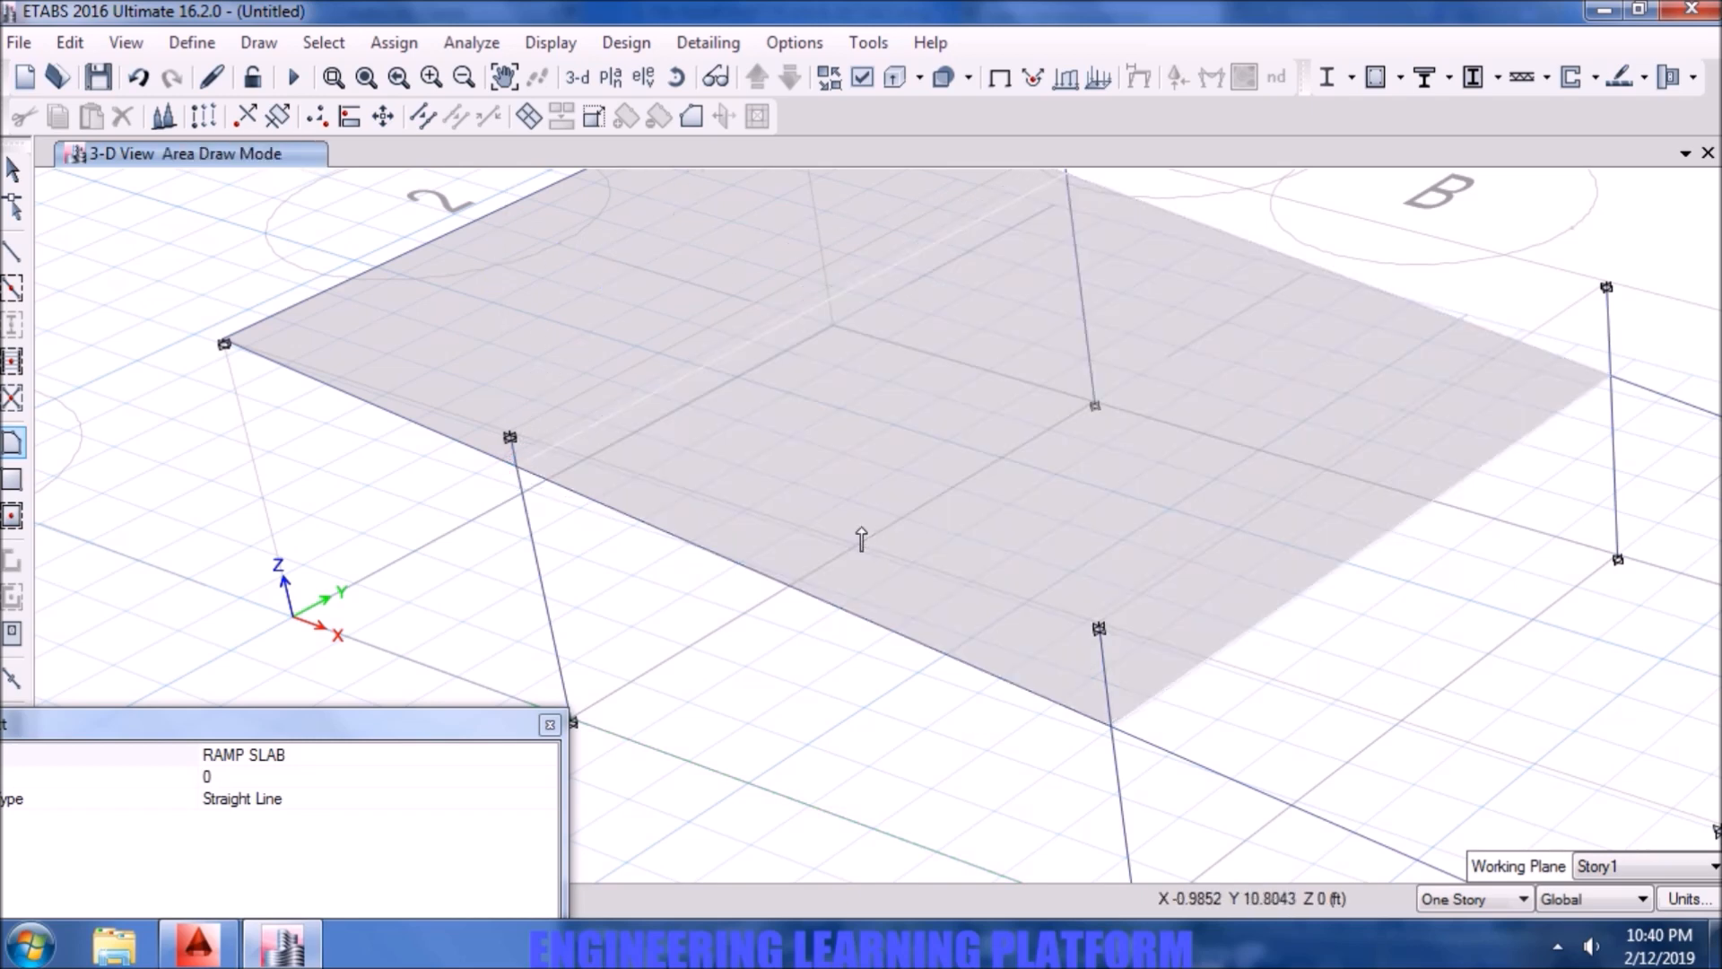
# - Draw a RAMP SLAB panel between the beam-column intersections on grid lines C and D
pyautogui.moveTo(1444, 686); pyautogui.dragTo(684, 450, button='middle')
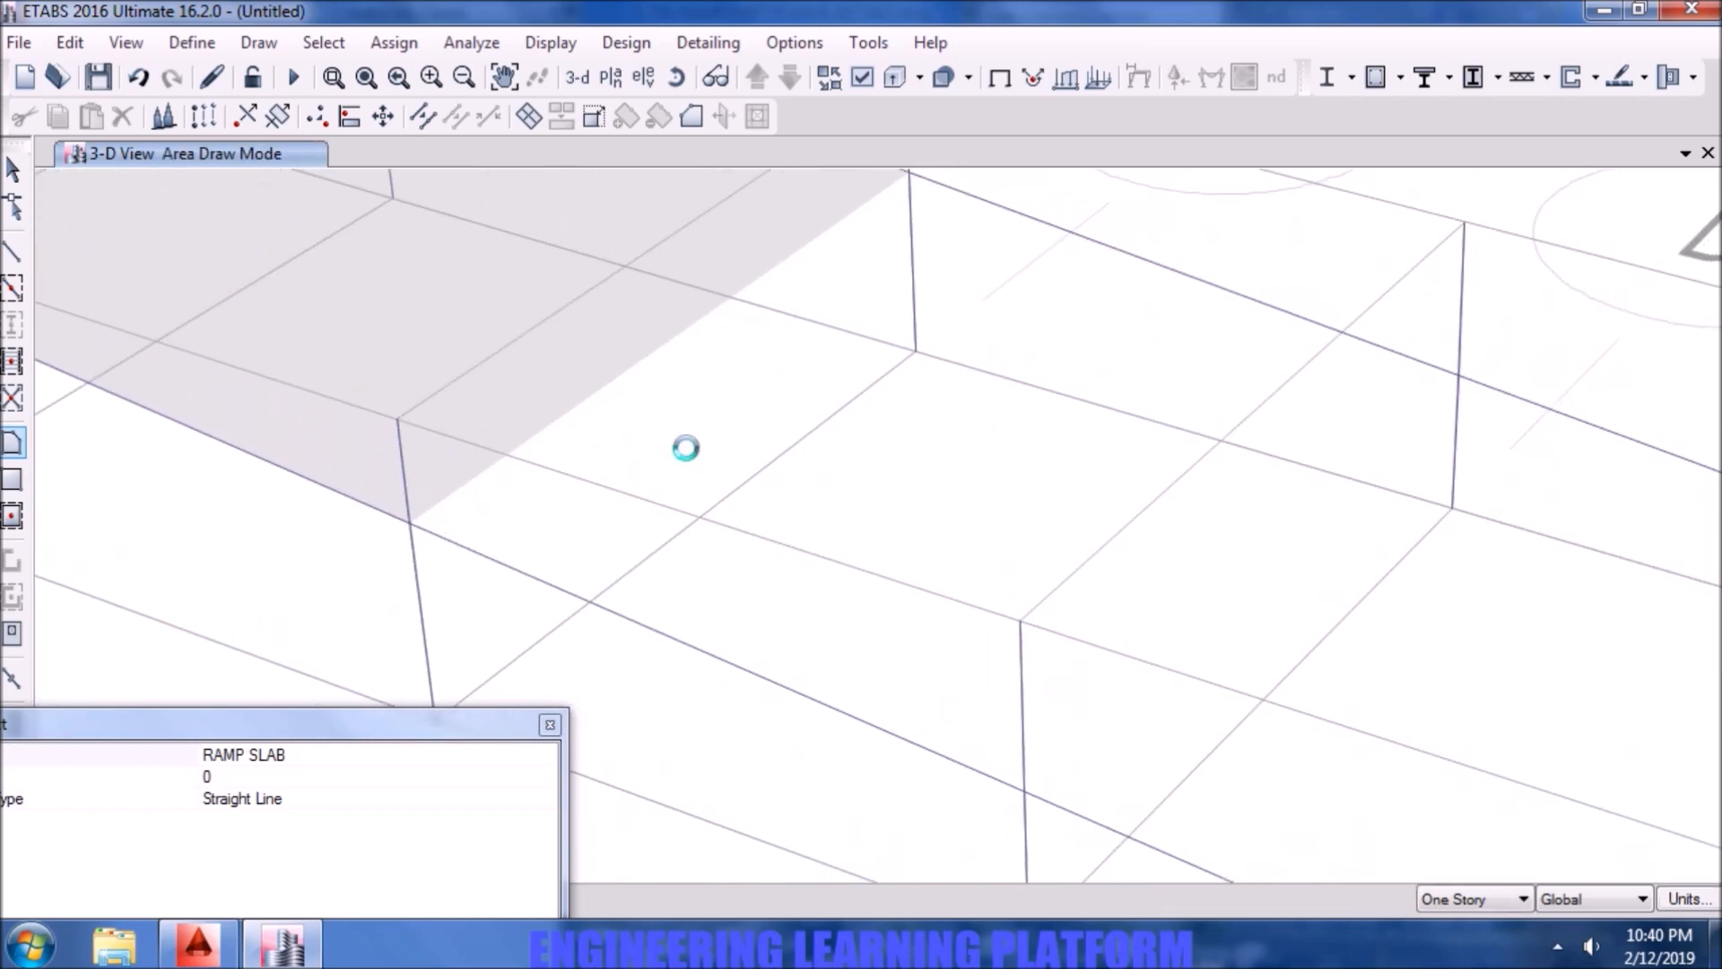
pyautogui.click(409, 522)
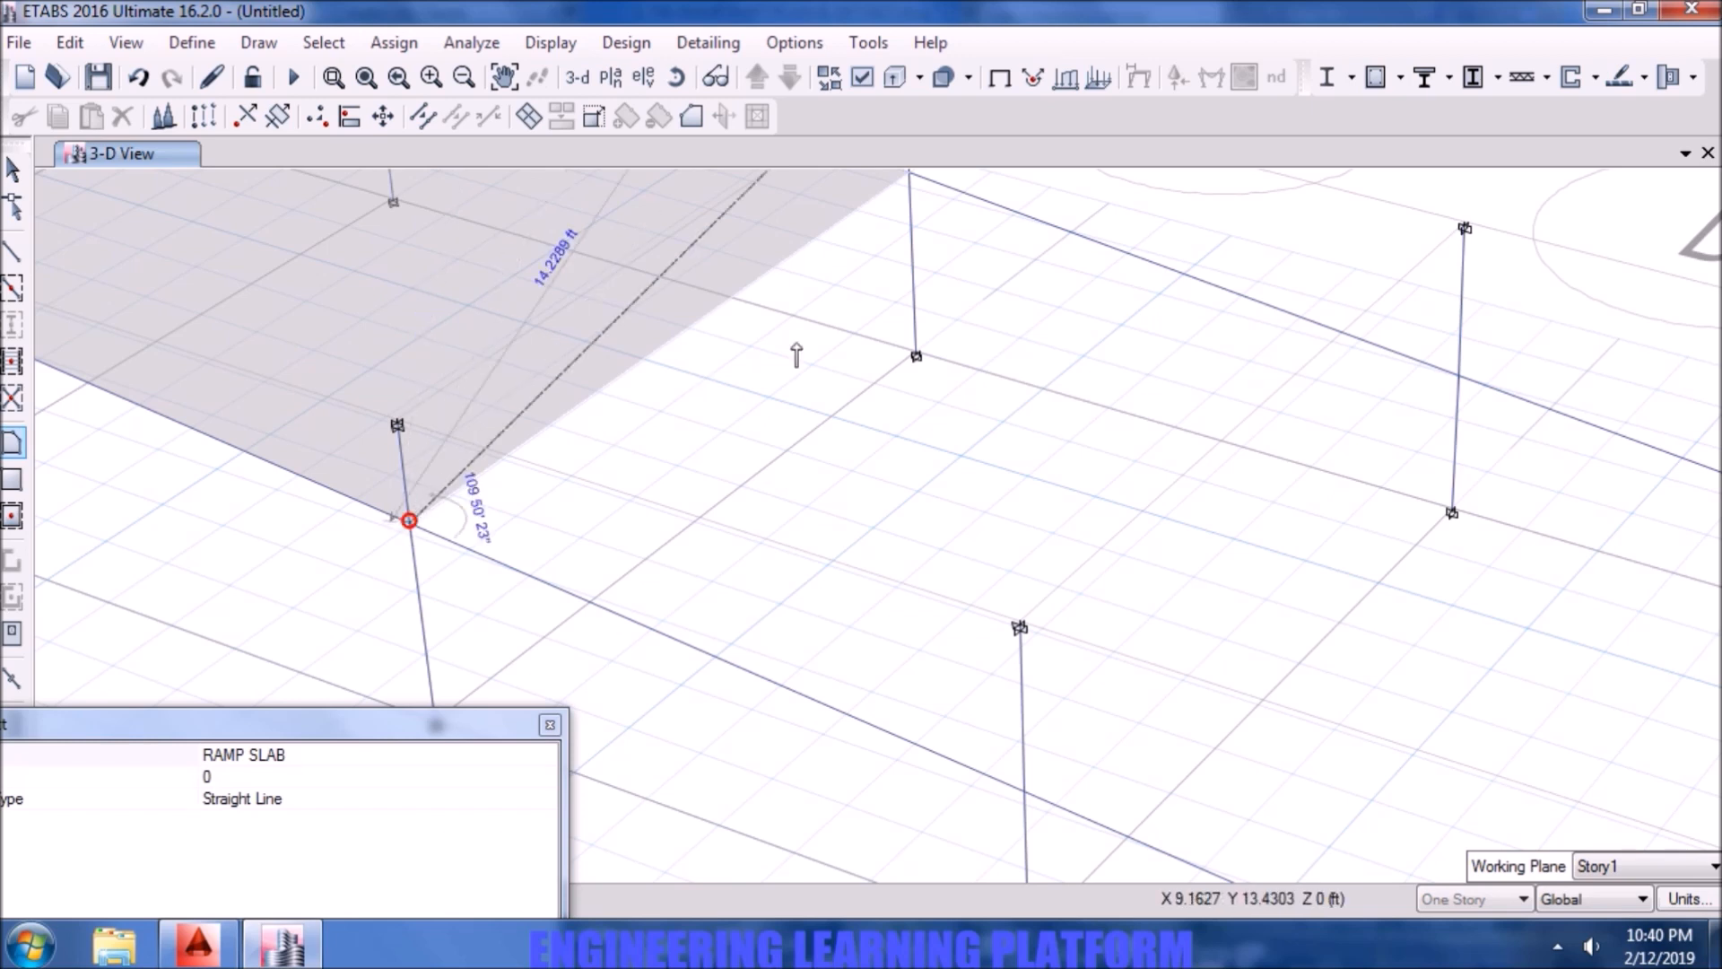
pyautogui.click(909, 174)
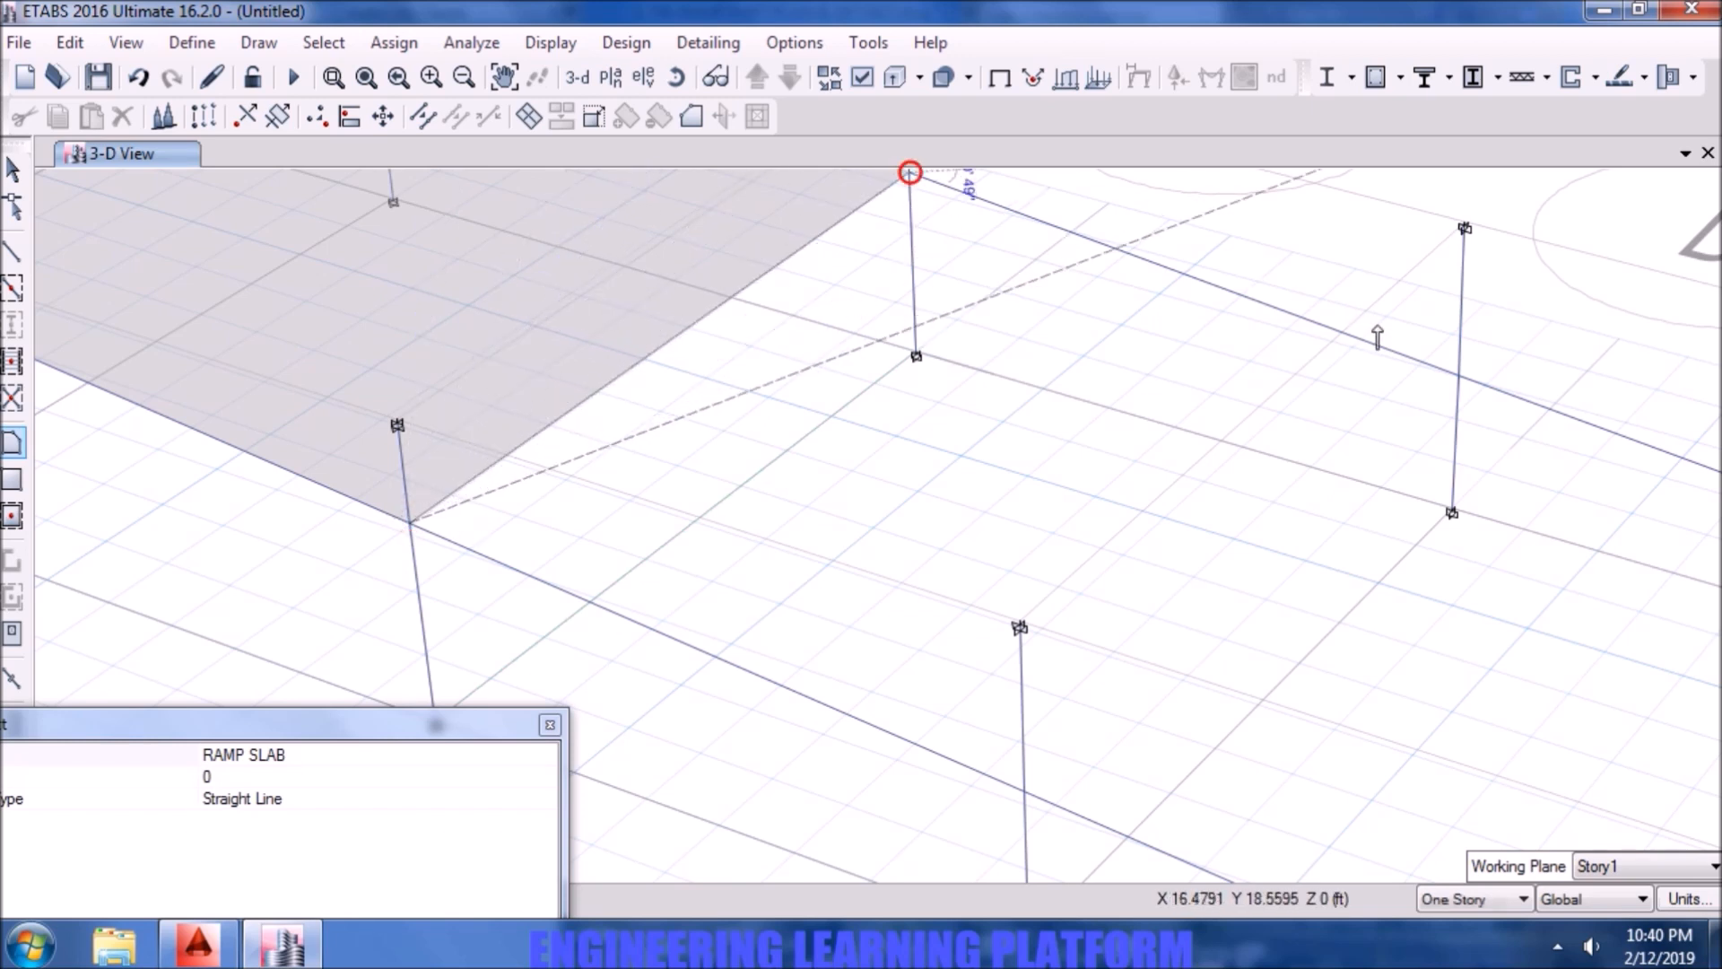
pyautogui.click(1458, 375)
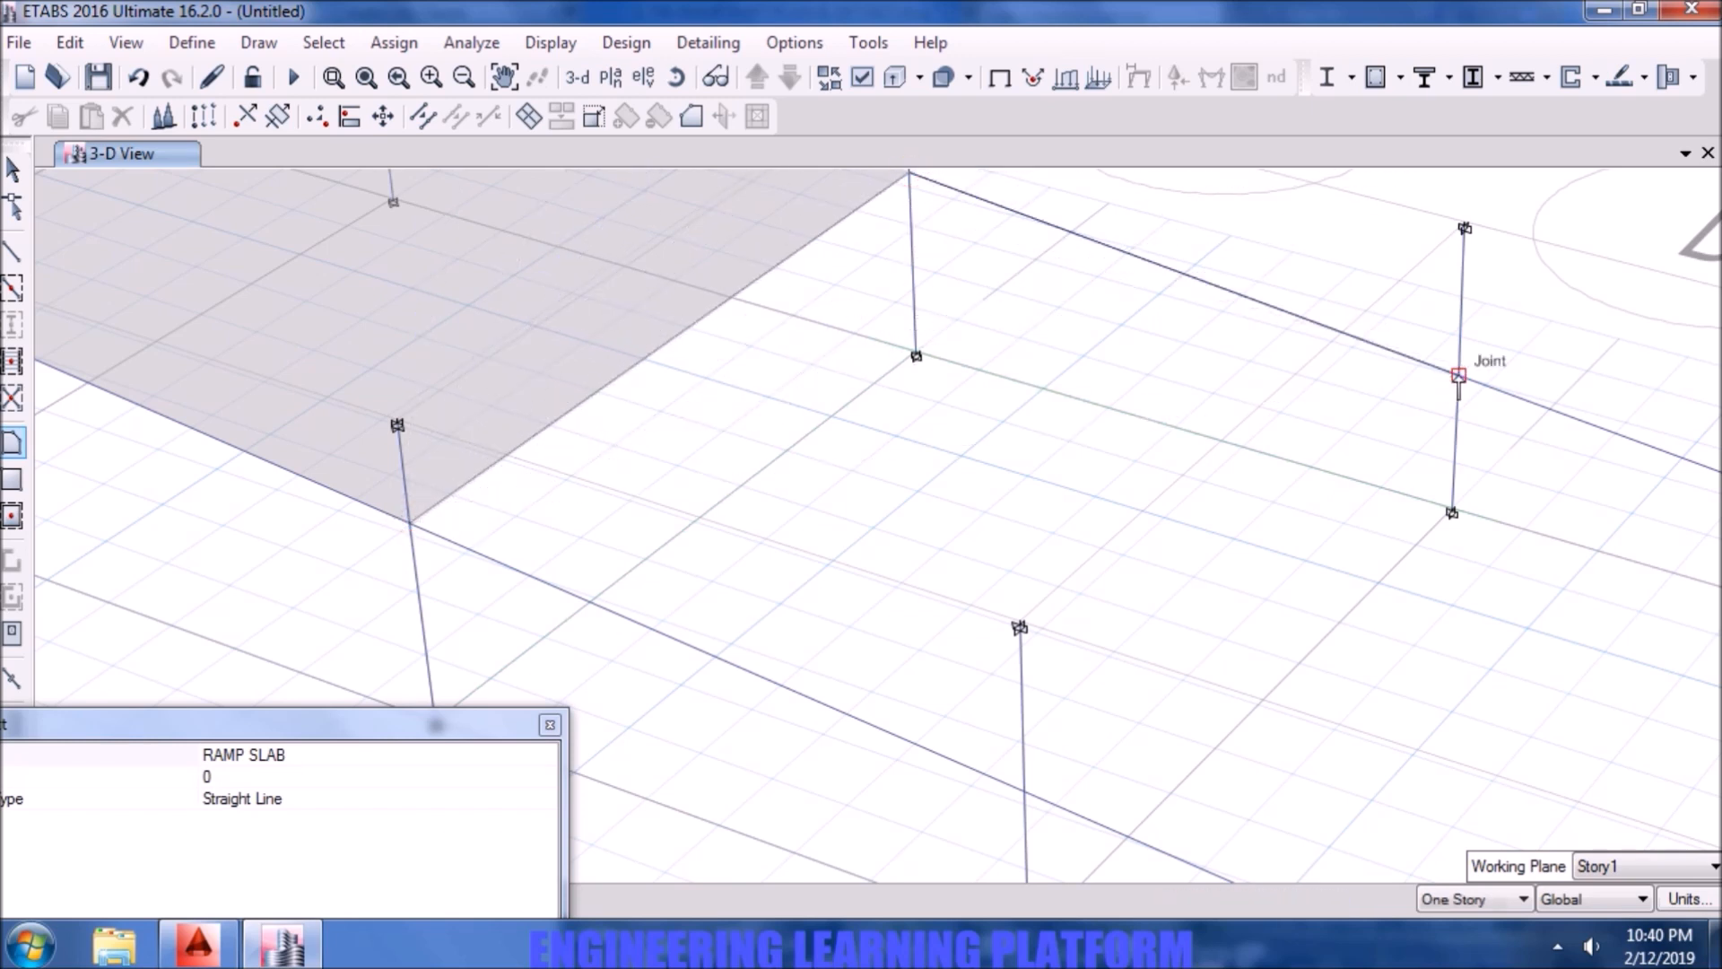
pyautogui.click(1026, 790)
pyautogui.press('Return')
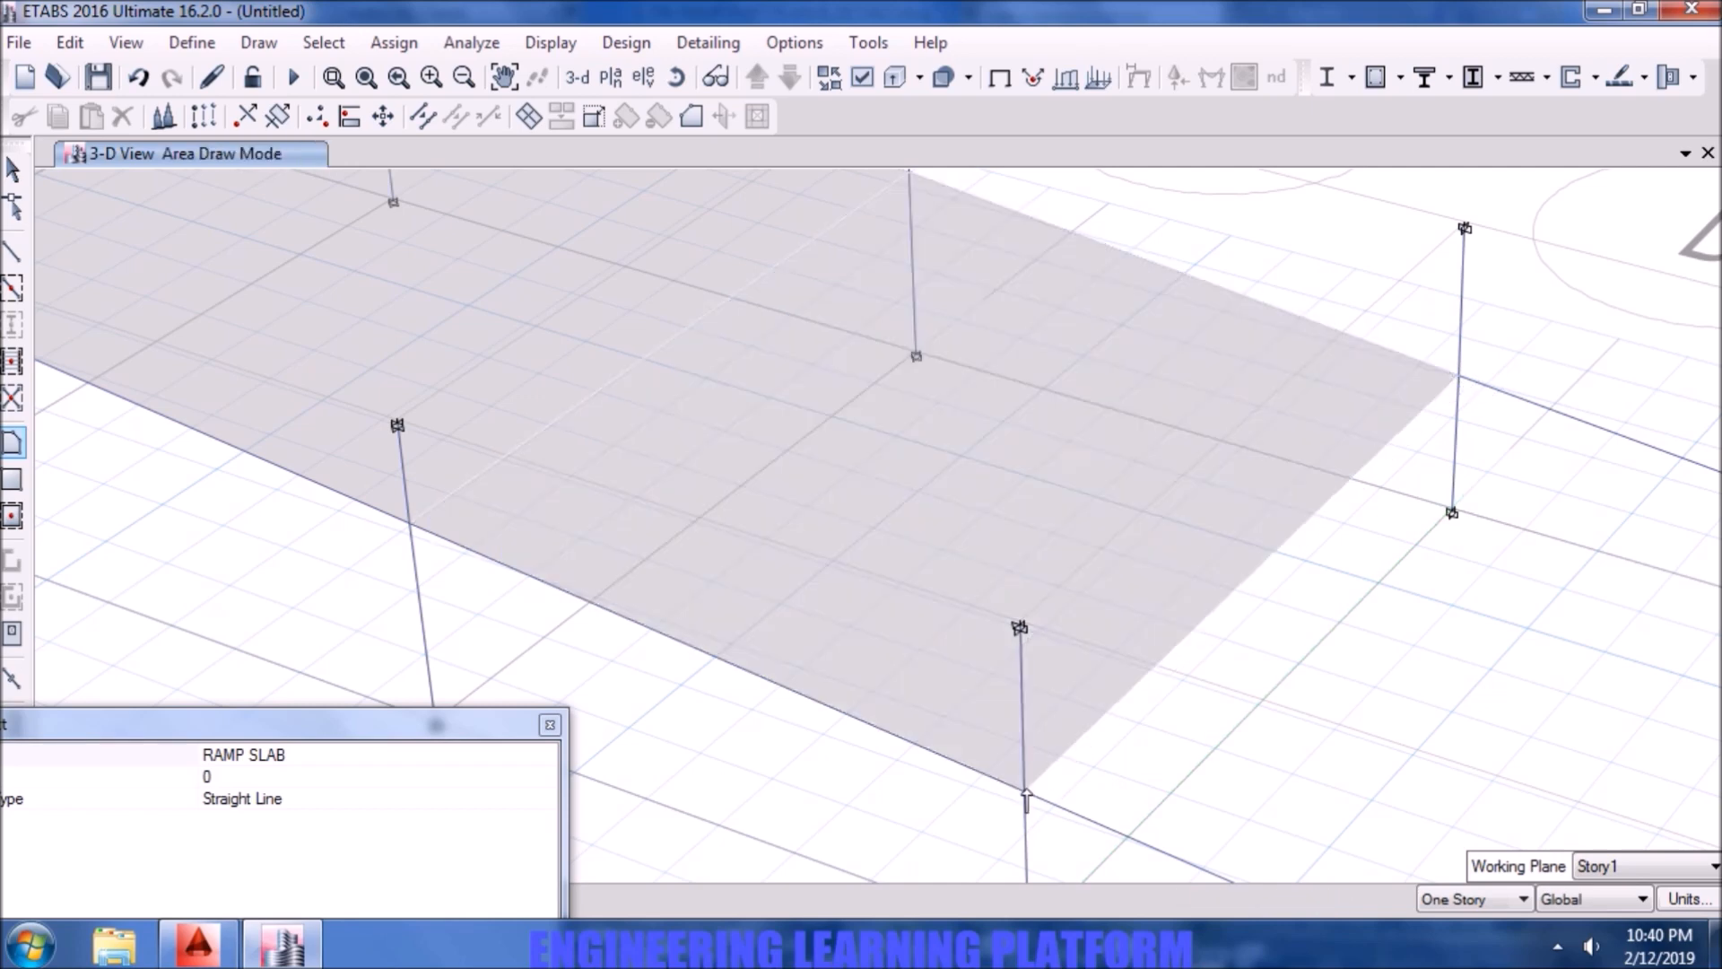
# - Draw a four-cornered RAMP SLAB panel on the sloping beams from the intersections on grid line D to those on grid line E
pyautogui.moveTo(1453, 724); pyautogui.dragTo(950, 446, button='middle')
pyautogui.press('Escape')
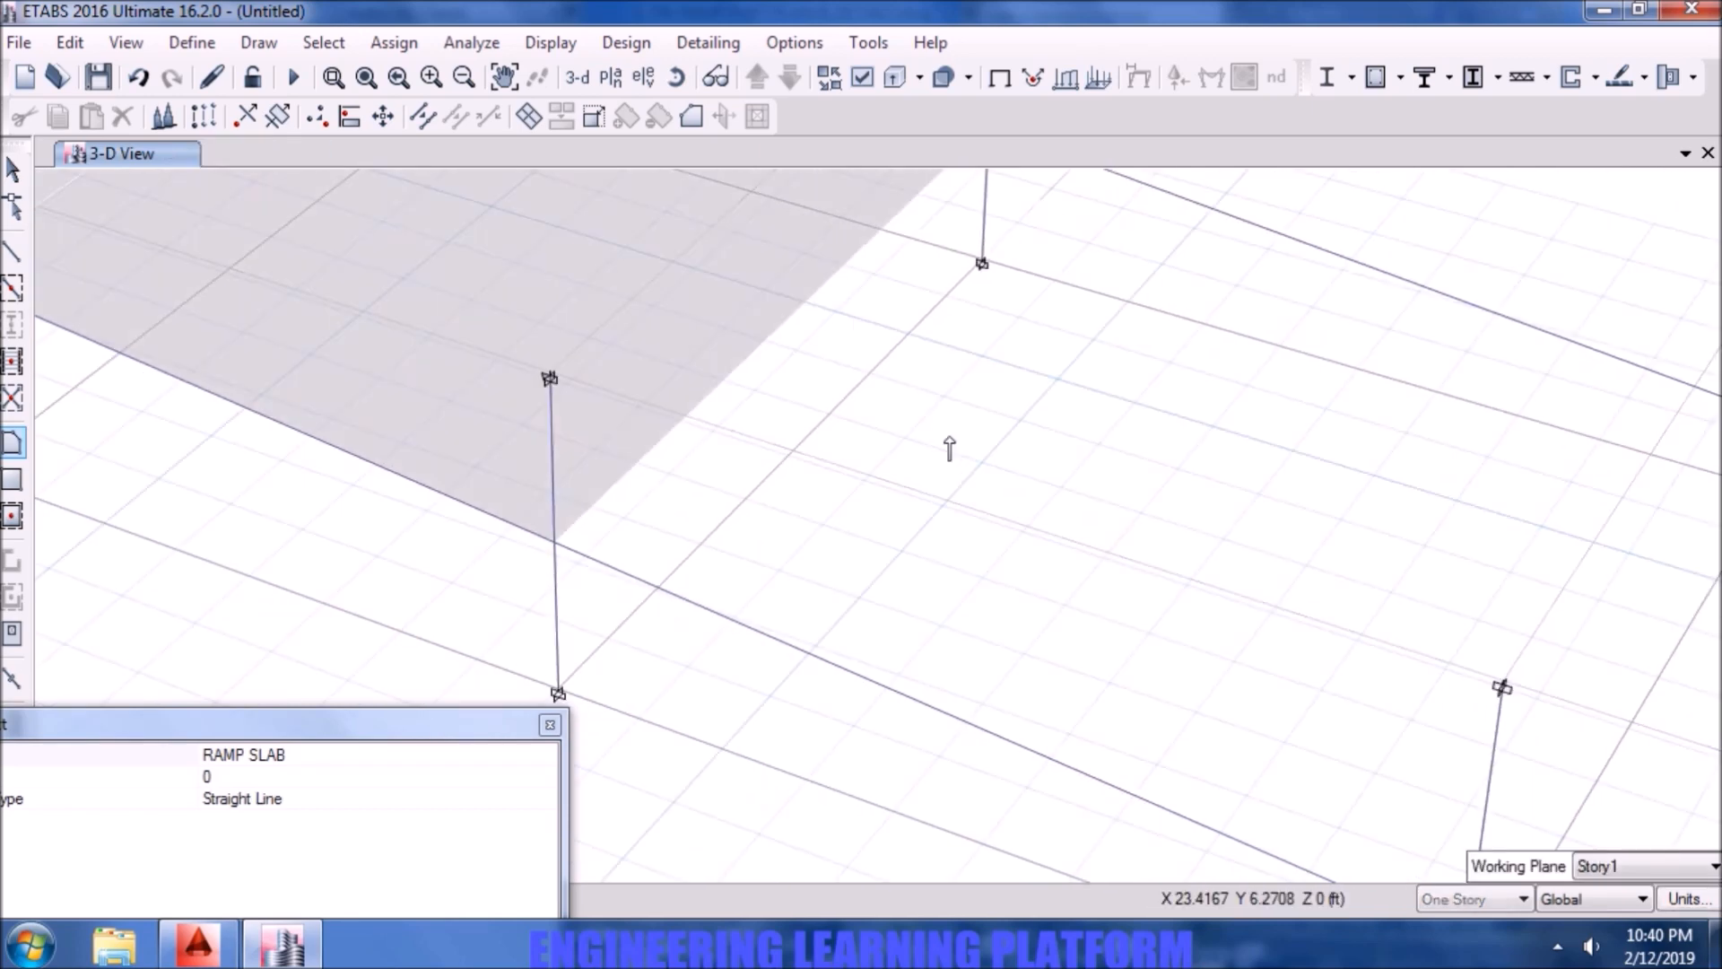
pyautogui.click(746, 491)
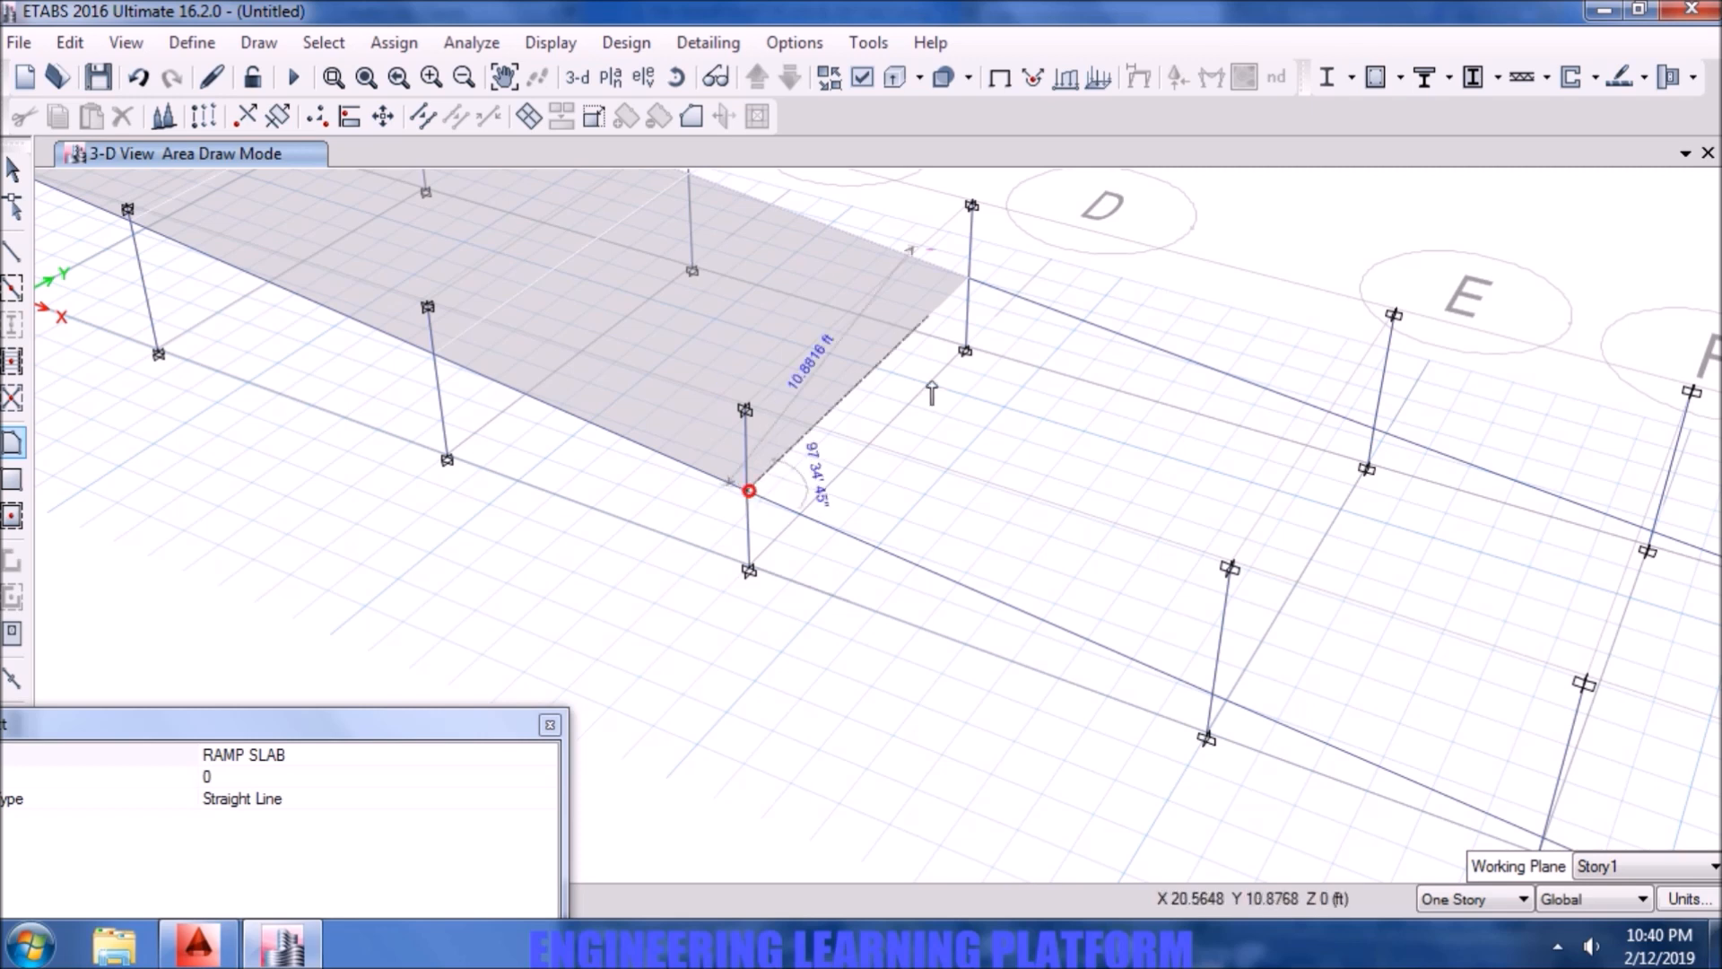
pyautogui.click(971, 281)
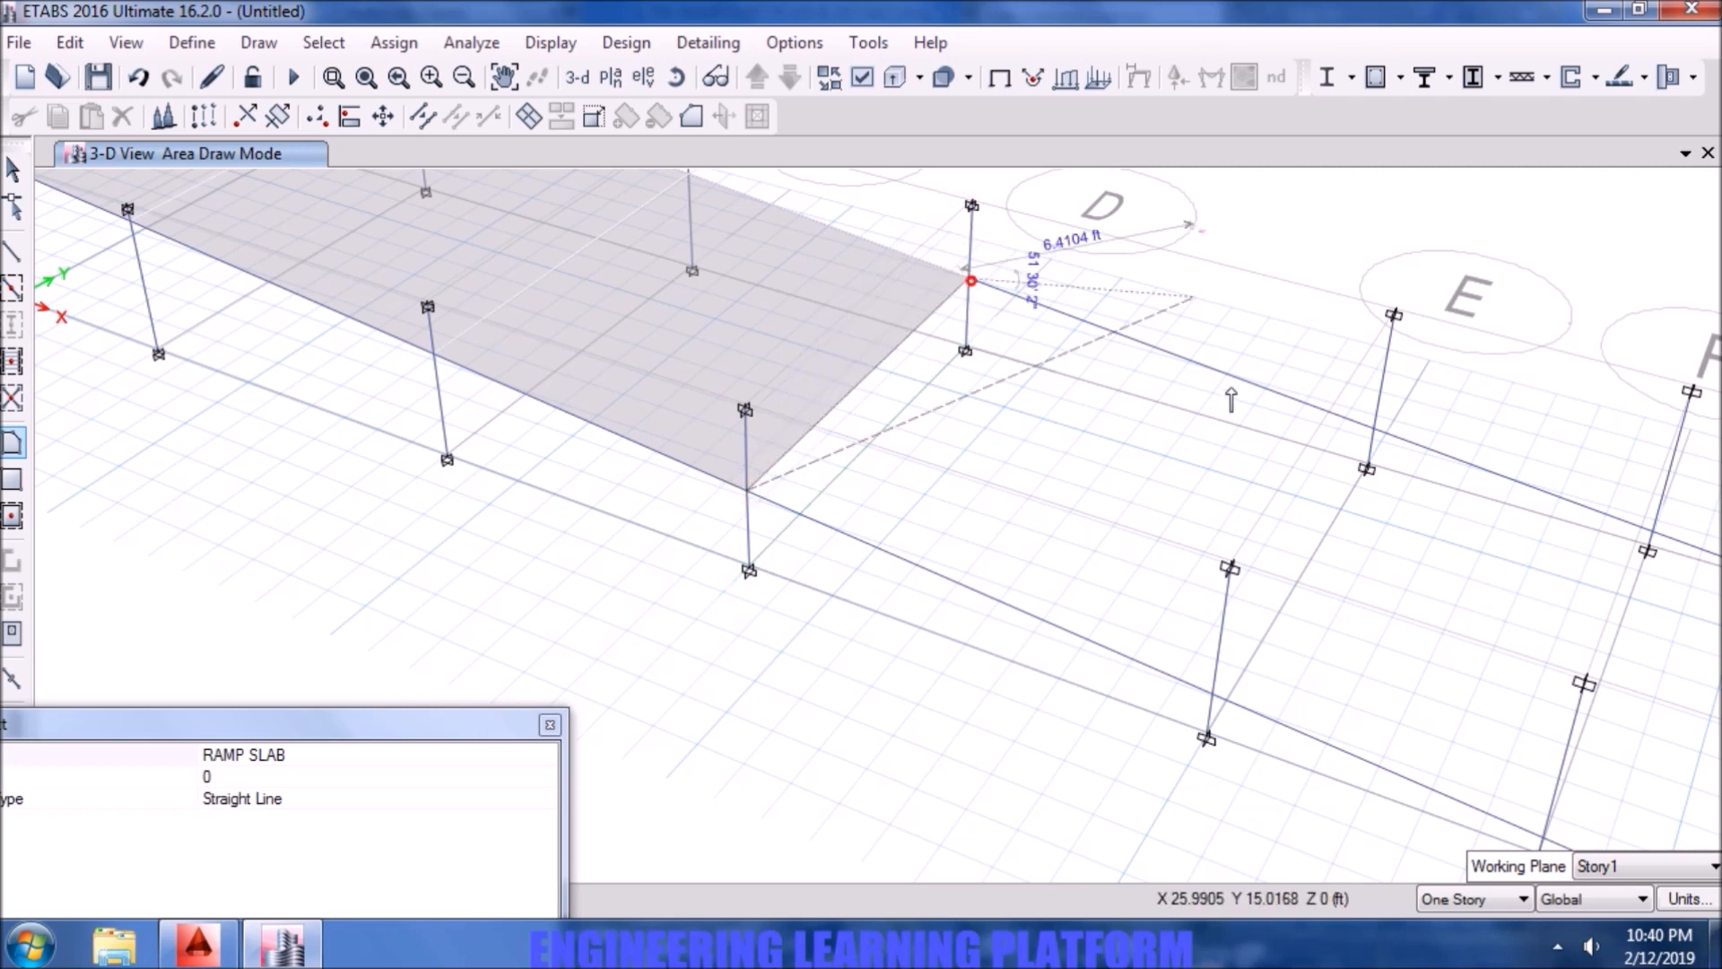
pyautogui.click(1376, 429)
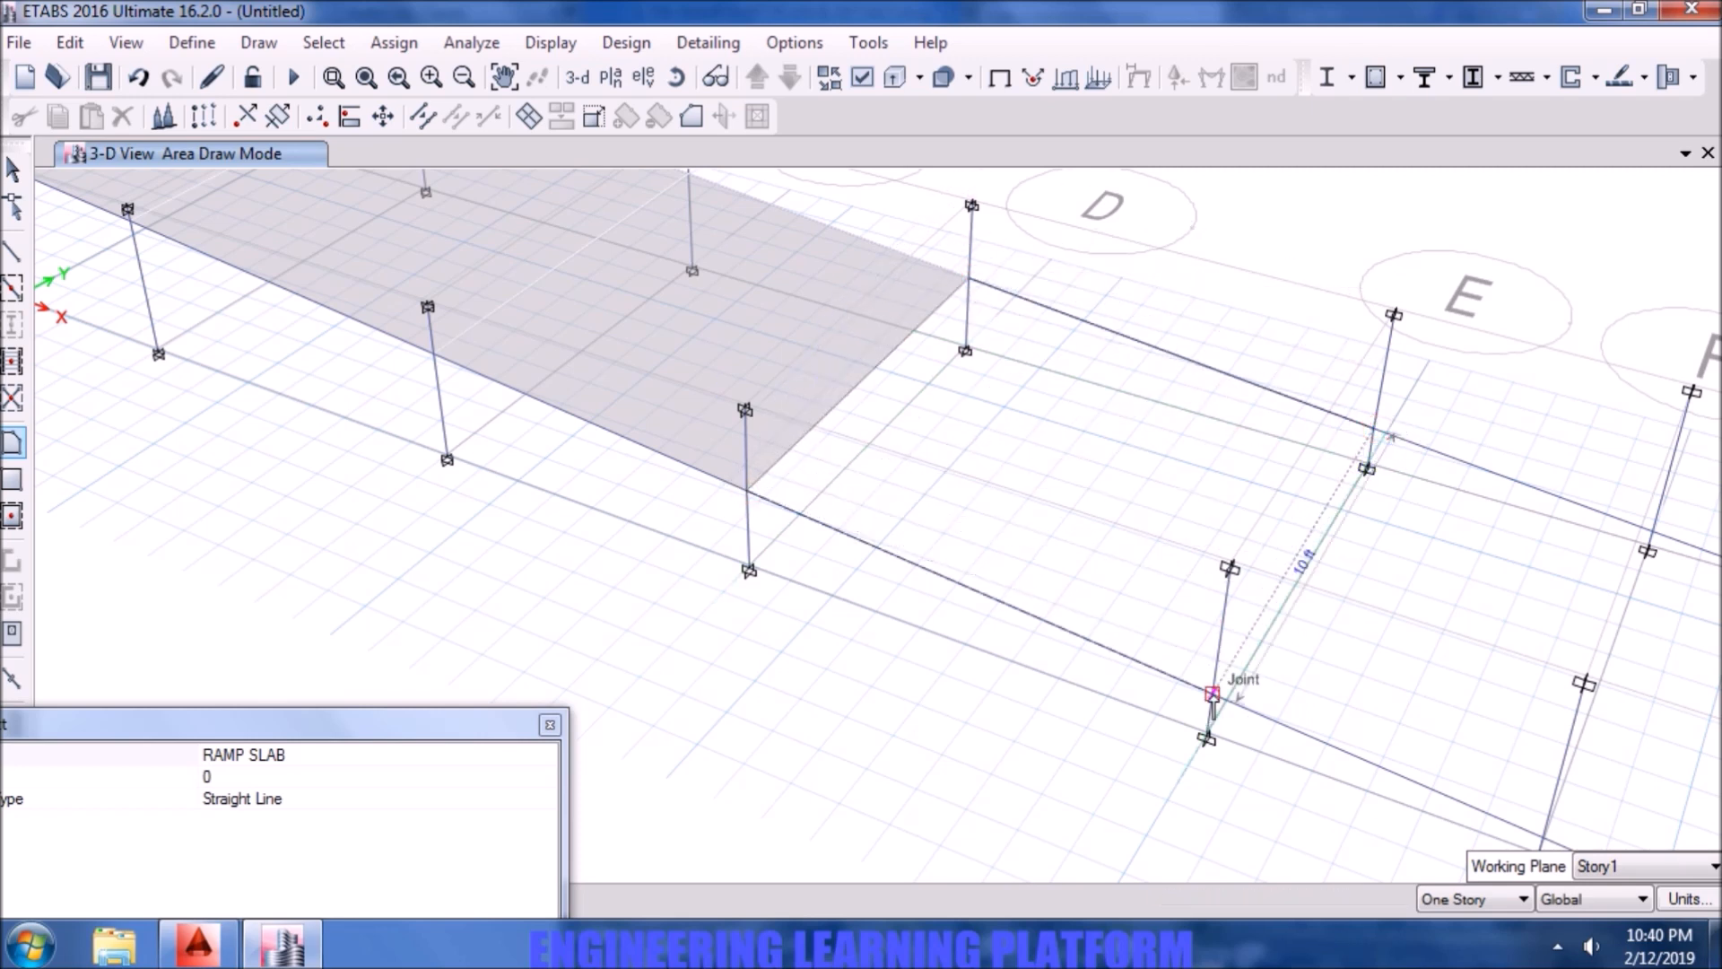
pyautogui.doubleClick(1212, 694)
# - Draw the adjoining RAMP SLAB panel between the beam-column intersections on grid lines E and F
pyautogui.moveTo(1457, 621); pyautogui.dragTo(532, 486, button='middle')
pyautogui.click(521, 496)
pyautogui.click(683, 233)
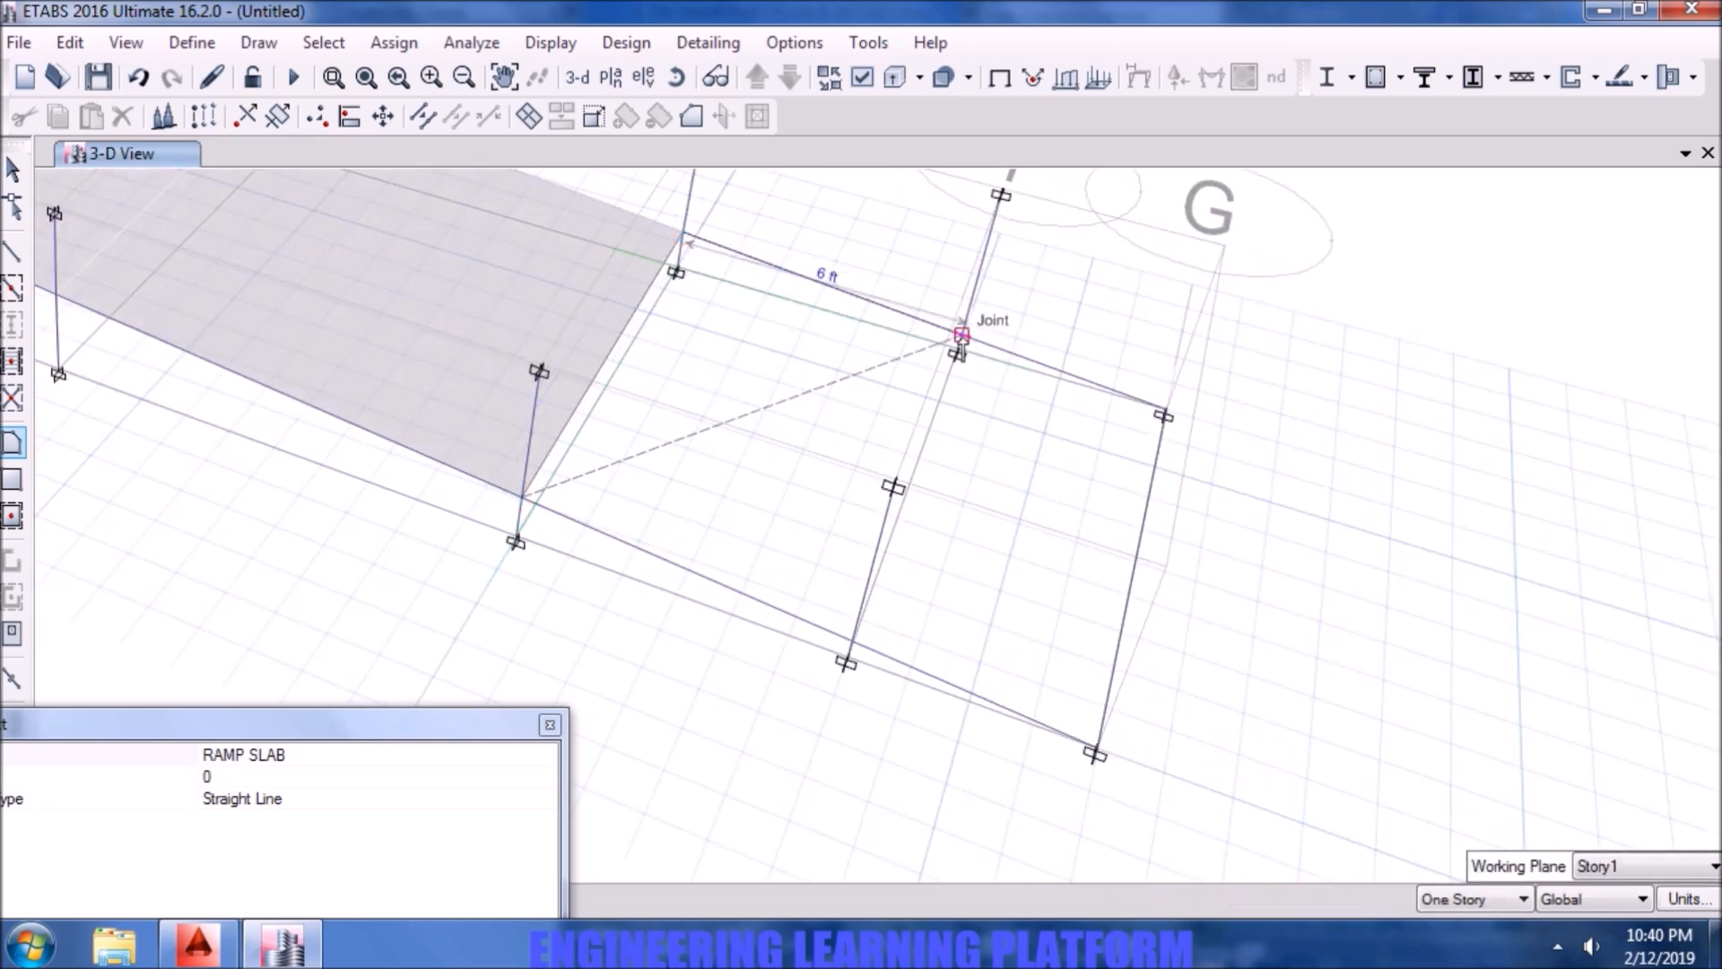
pyautogui.click(961, 335)
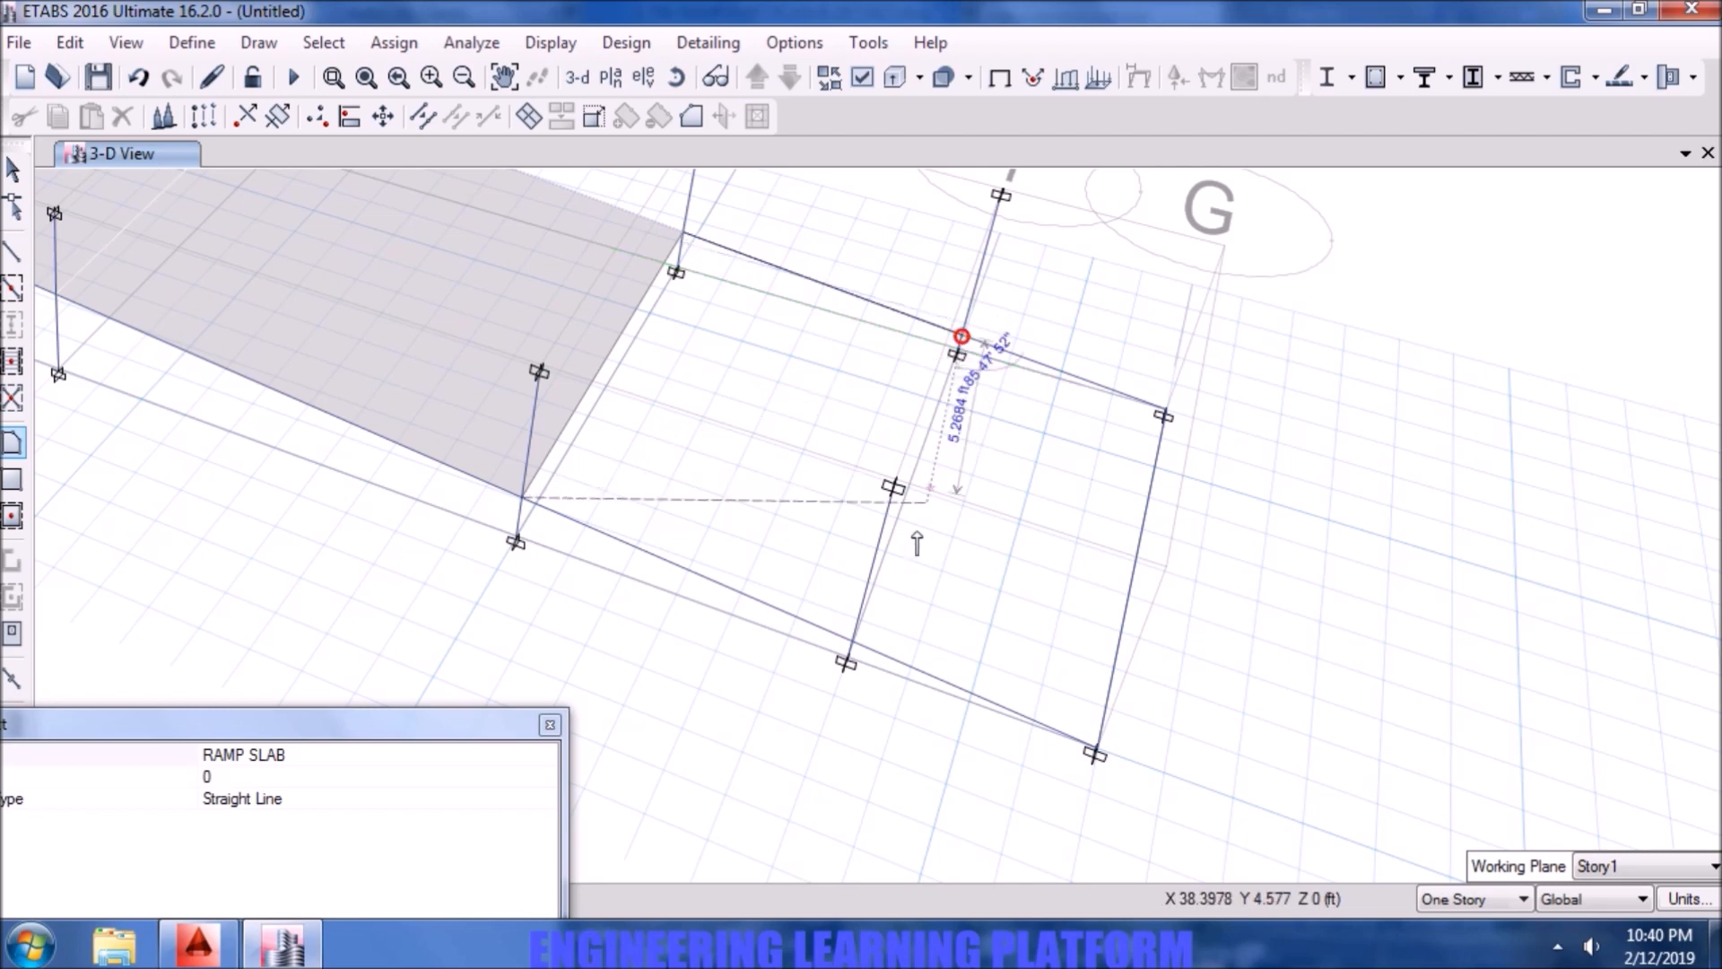
pyautogui.doubleClick(854, 639)
# - Draw the last RAMP SLAB panel from the intersections on grid line F to the ramp's lower end joints on grid line G
pyautogui.moveTo(1023, 632)
pyautogui.keyDown('shift'); pyautogui.mouseDown(button='middle')
pyautogui.moveTo(977, 572)
pyautogui.moveTo(885, 550)
pyautogui.moveTo(892, 577)
pyautogui.mouseUp(button='middle'); pyautogui.keyUp('shift')
pyautogui.press('Escape')
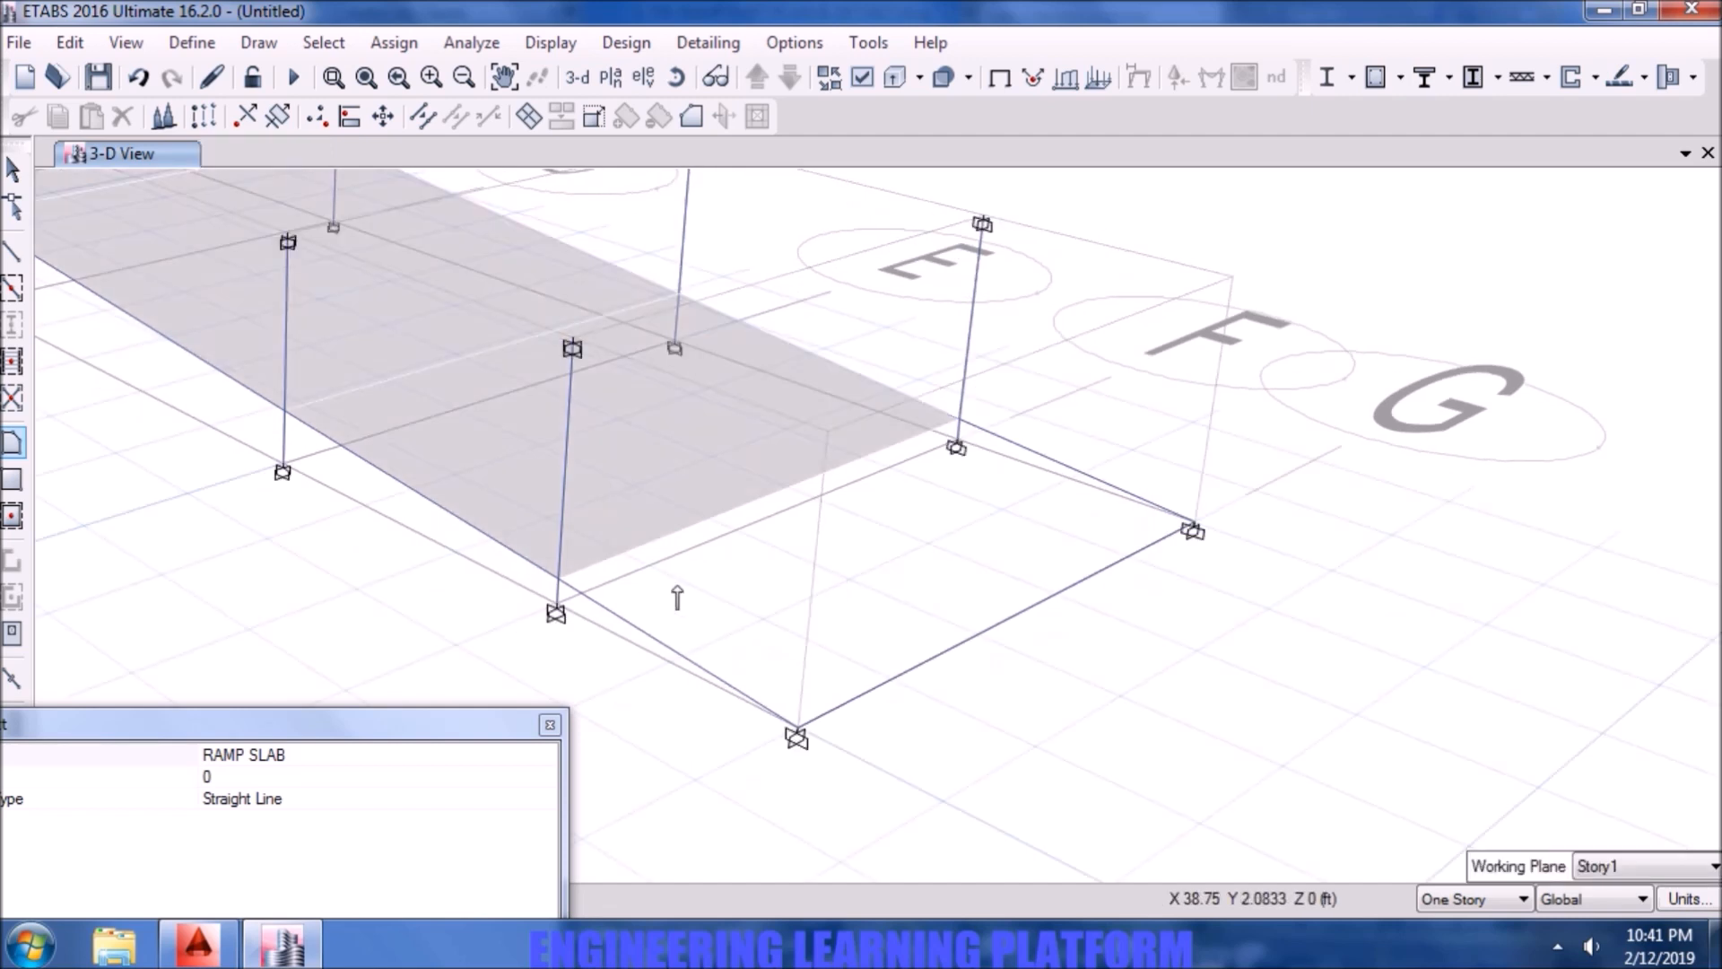
pyautogui.click(558, 579)
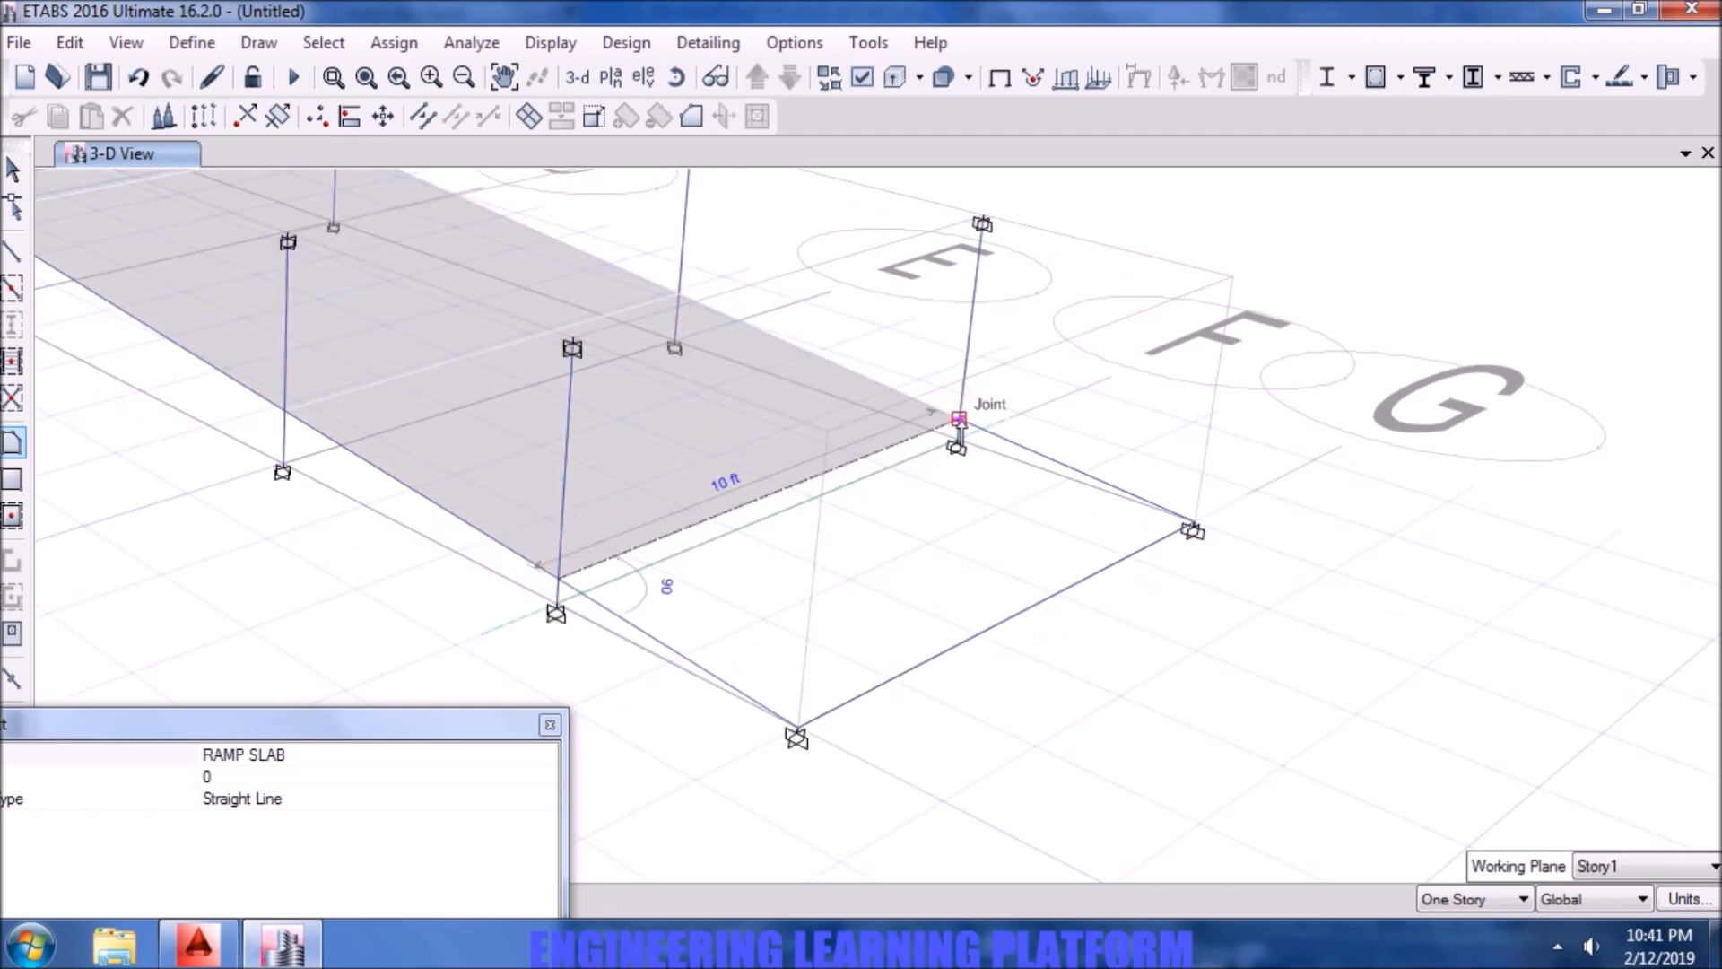
pyautogui.click(959, 419)
pyautogui.click(1193, 526)
pyautogui.click(797, 731)
pyautogui.press('Return')
pyautogui.press('Escape')
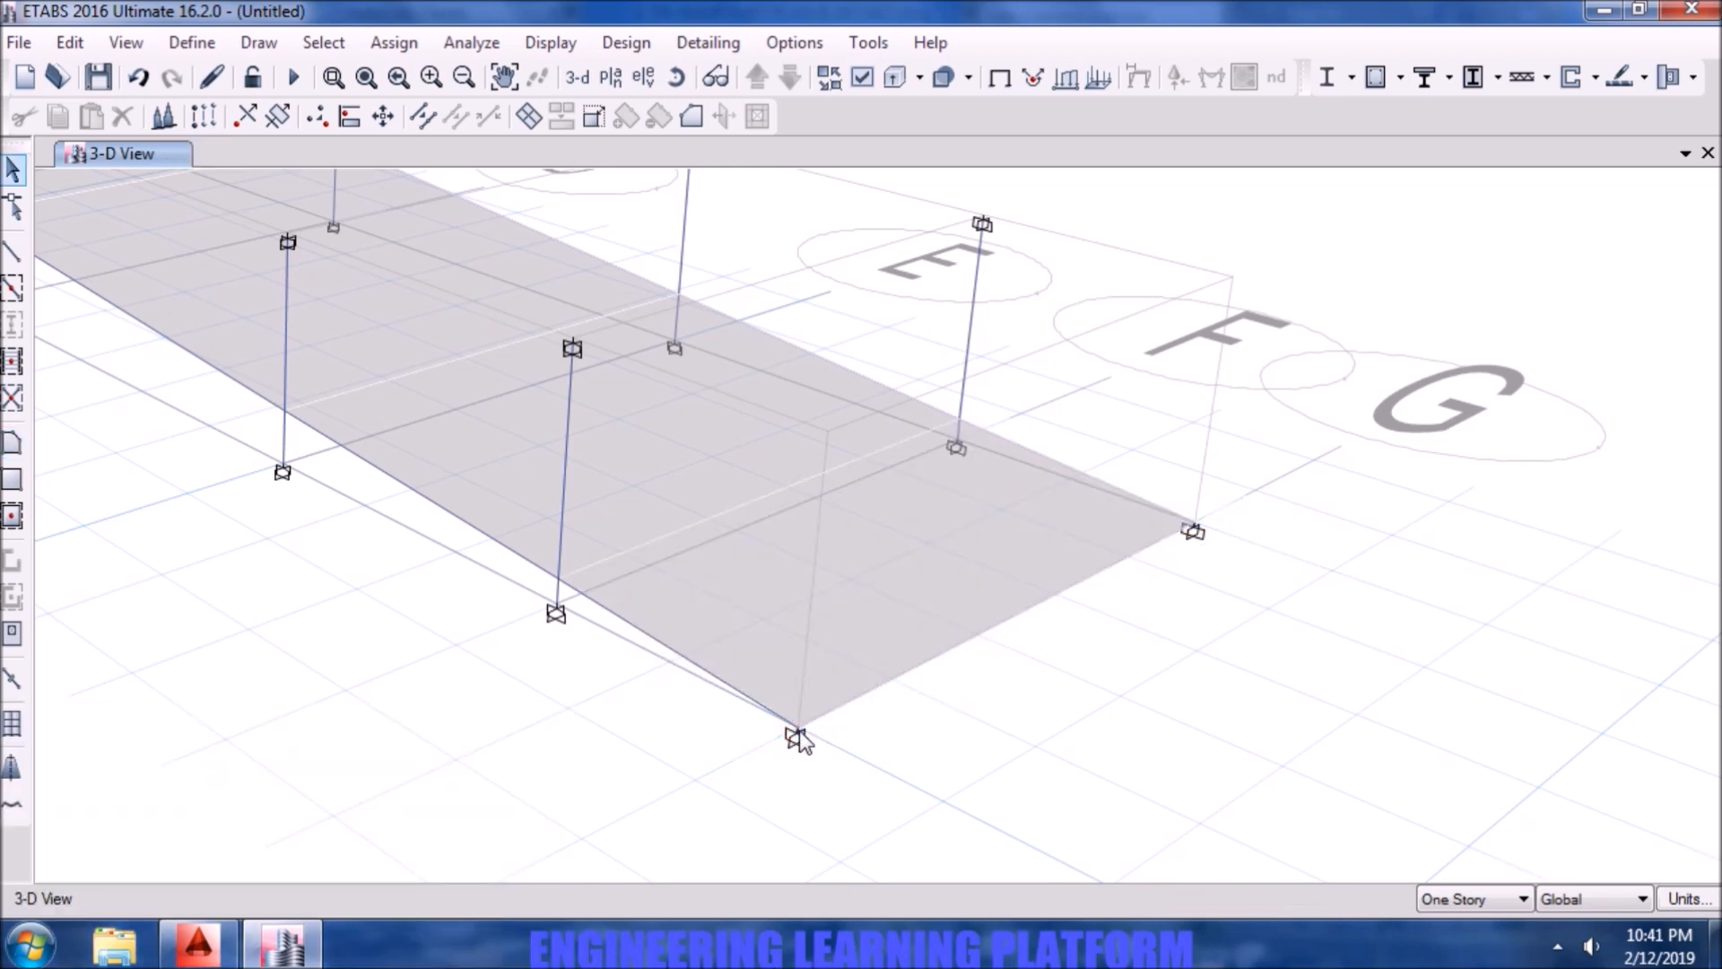
# - Prepare to draw frame lines with property None and a plan normal offset of 24 in, moving and shrinking the properties window clear of the model
pyautogui.scroll(-3, 796, 740)
pyautogui.moveTo(1090, 588); pyautogui.dragTo(1490, 655, button='middle')
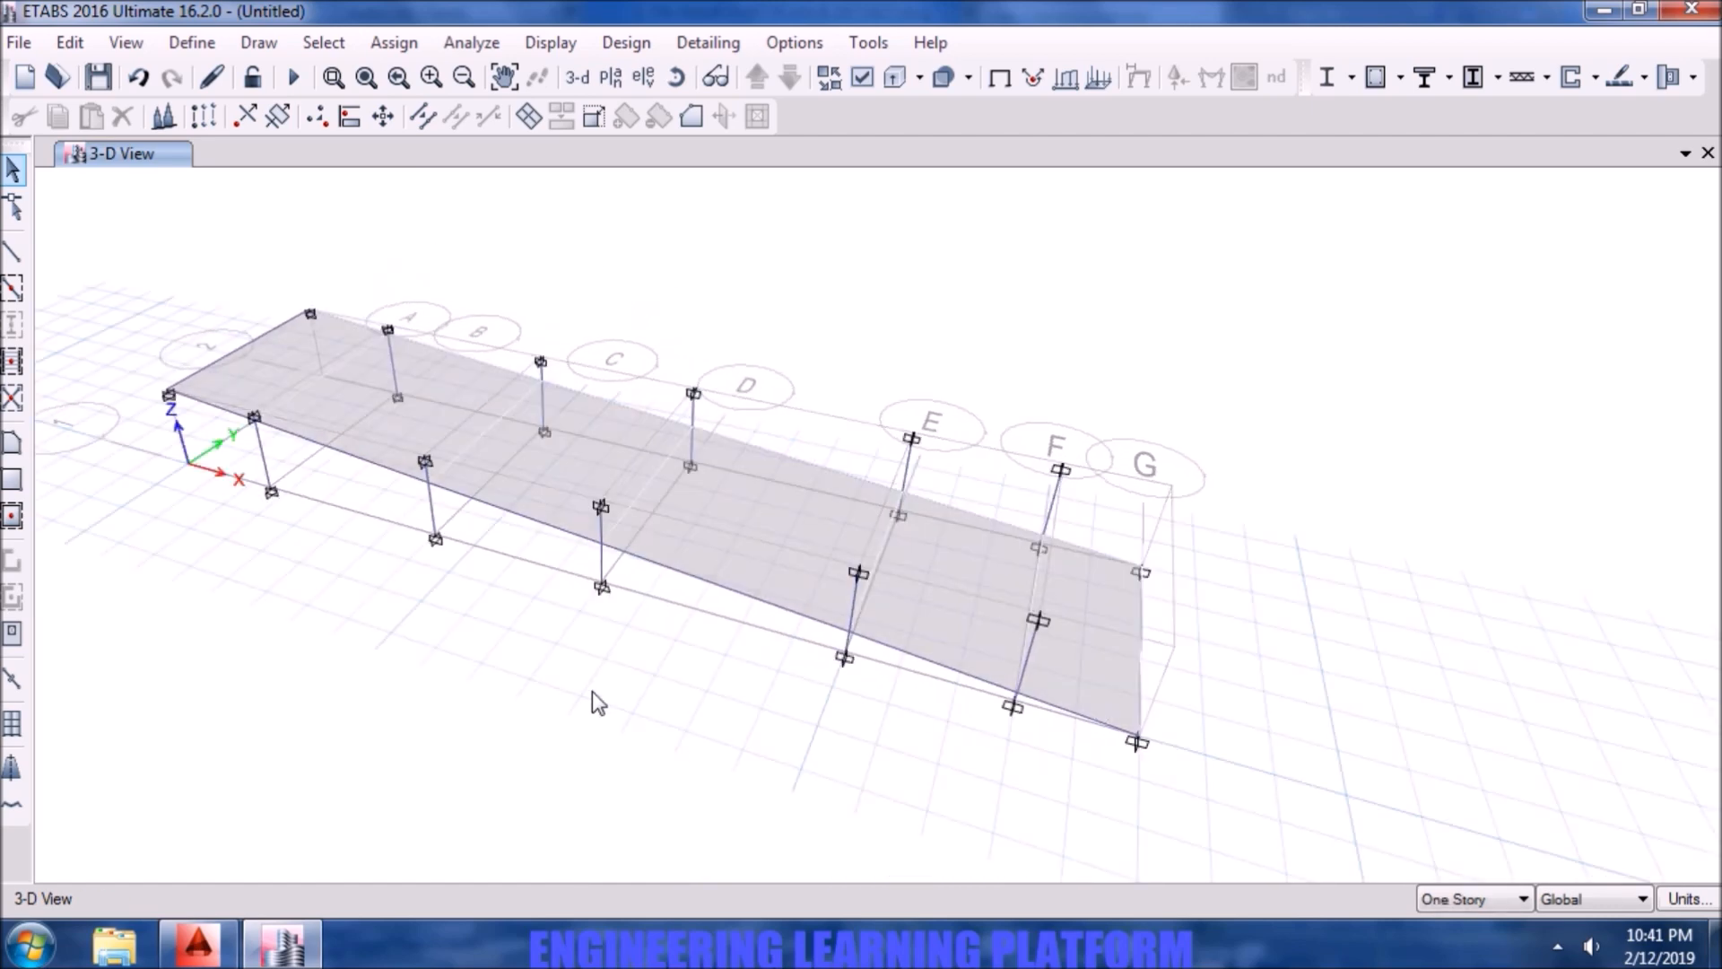
pyautogui.moveTo(523, 740); pyautogui.dragTo(619, 788, button='middle')
pyautogui.keyDown('shift'); pyautogui.moveTo(461, 770); pyautogui.dragTo(604, 842, button='middle'); pyautogui.keyUp('shift')
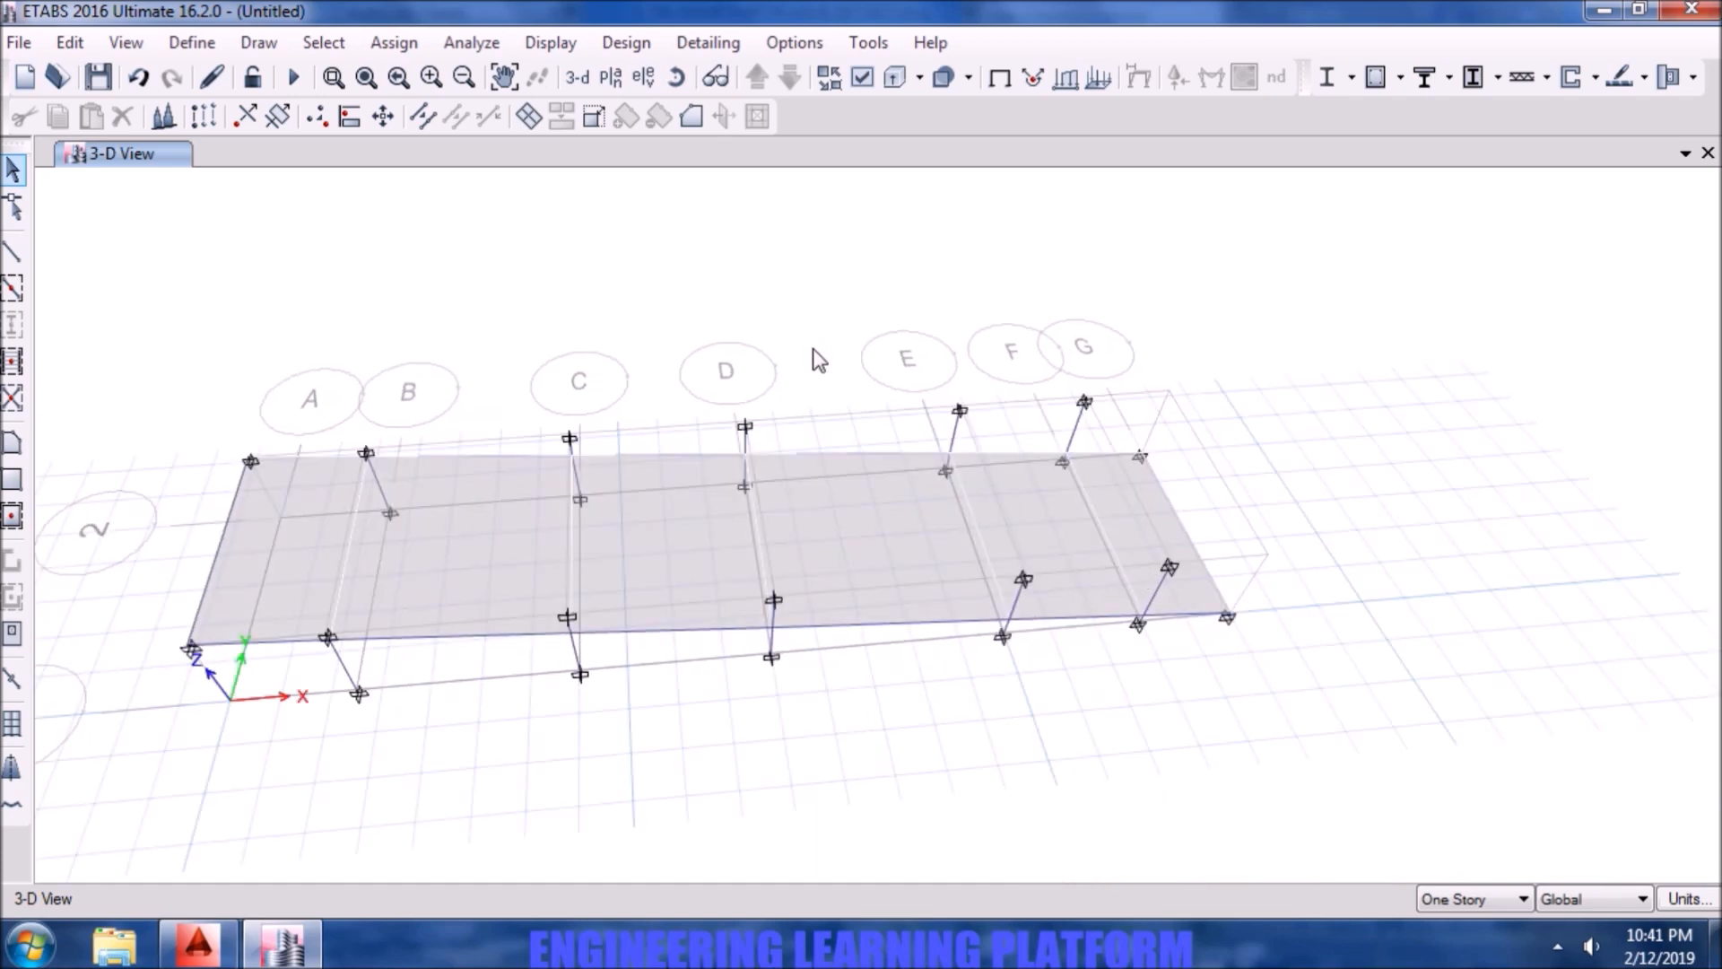
pyautogui.keyDown('shift'); pyautogui.moveTo(812, 348); pyautogui.dragTo(812, 436, button='middle'); pyautogui.keyUp('shift')
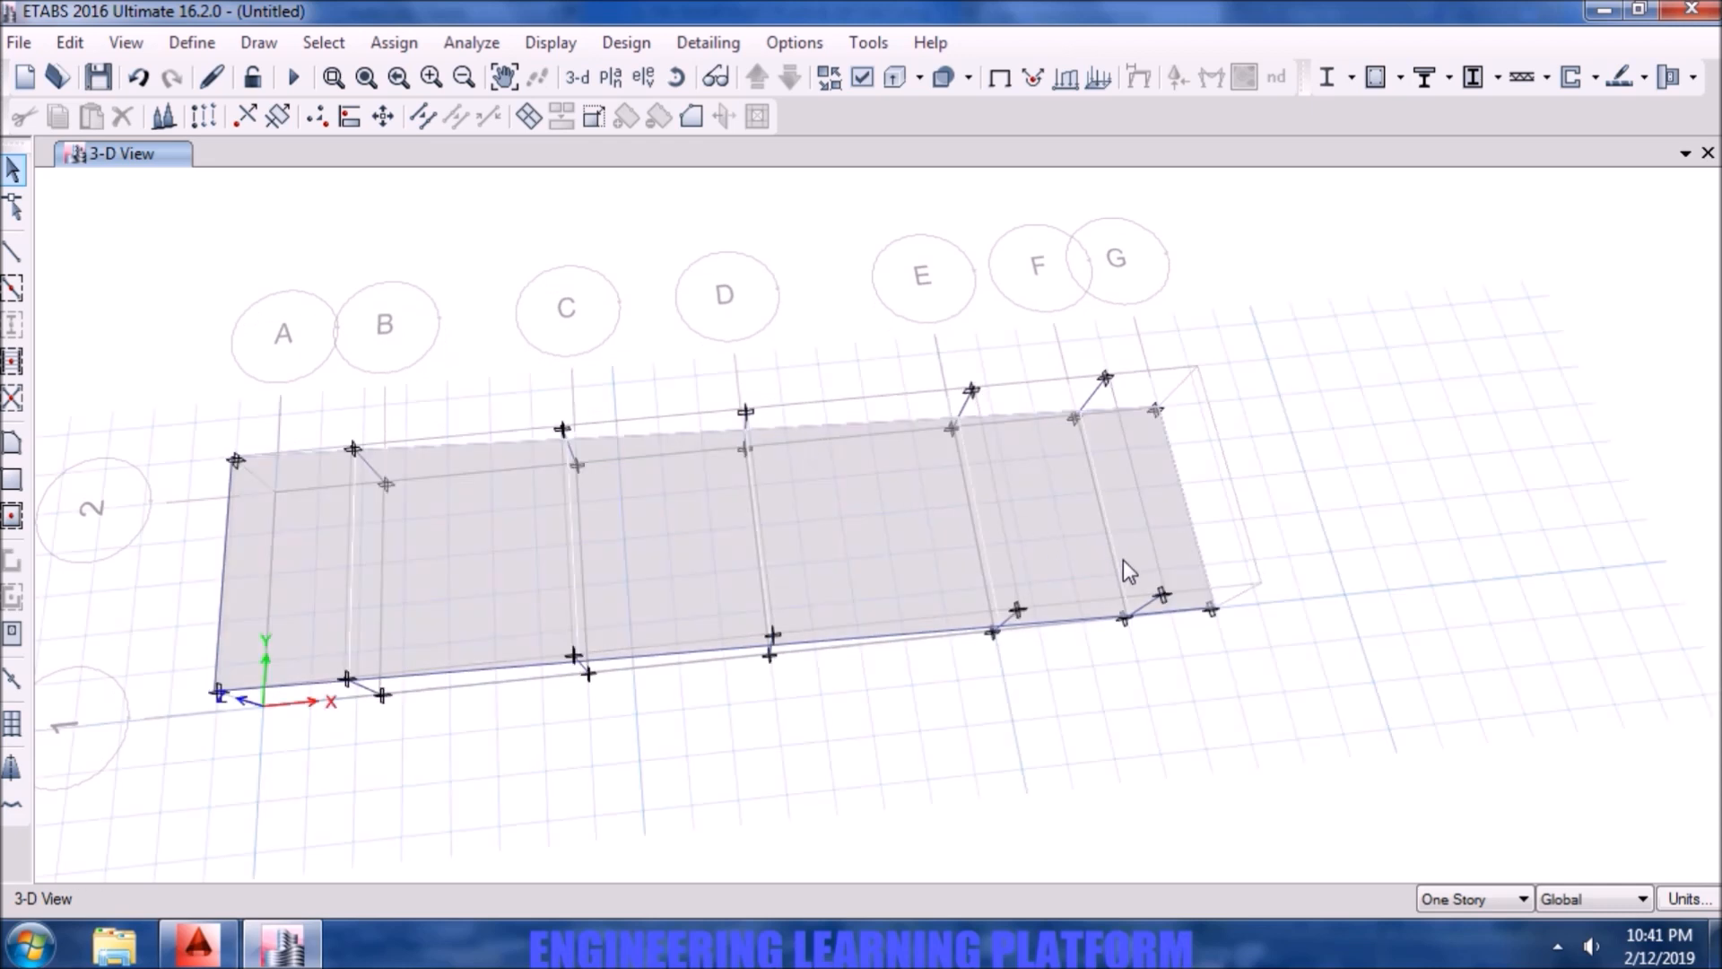
pyautogui.moveTo(1394, 529)
pyautogui.keyDown('shift'); pyautogui.mouseDown(button='middle')
pyautogui.moveTo(1361, 569)
pyautogui.moveTo(1349, 558)
pyautogui.mouseUp(button='middle'); pyautogui.keyUp('shift')
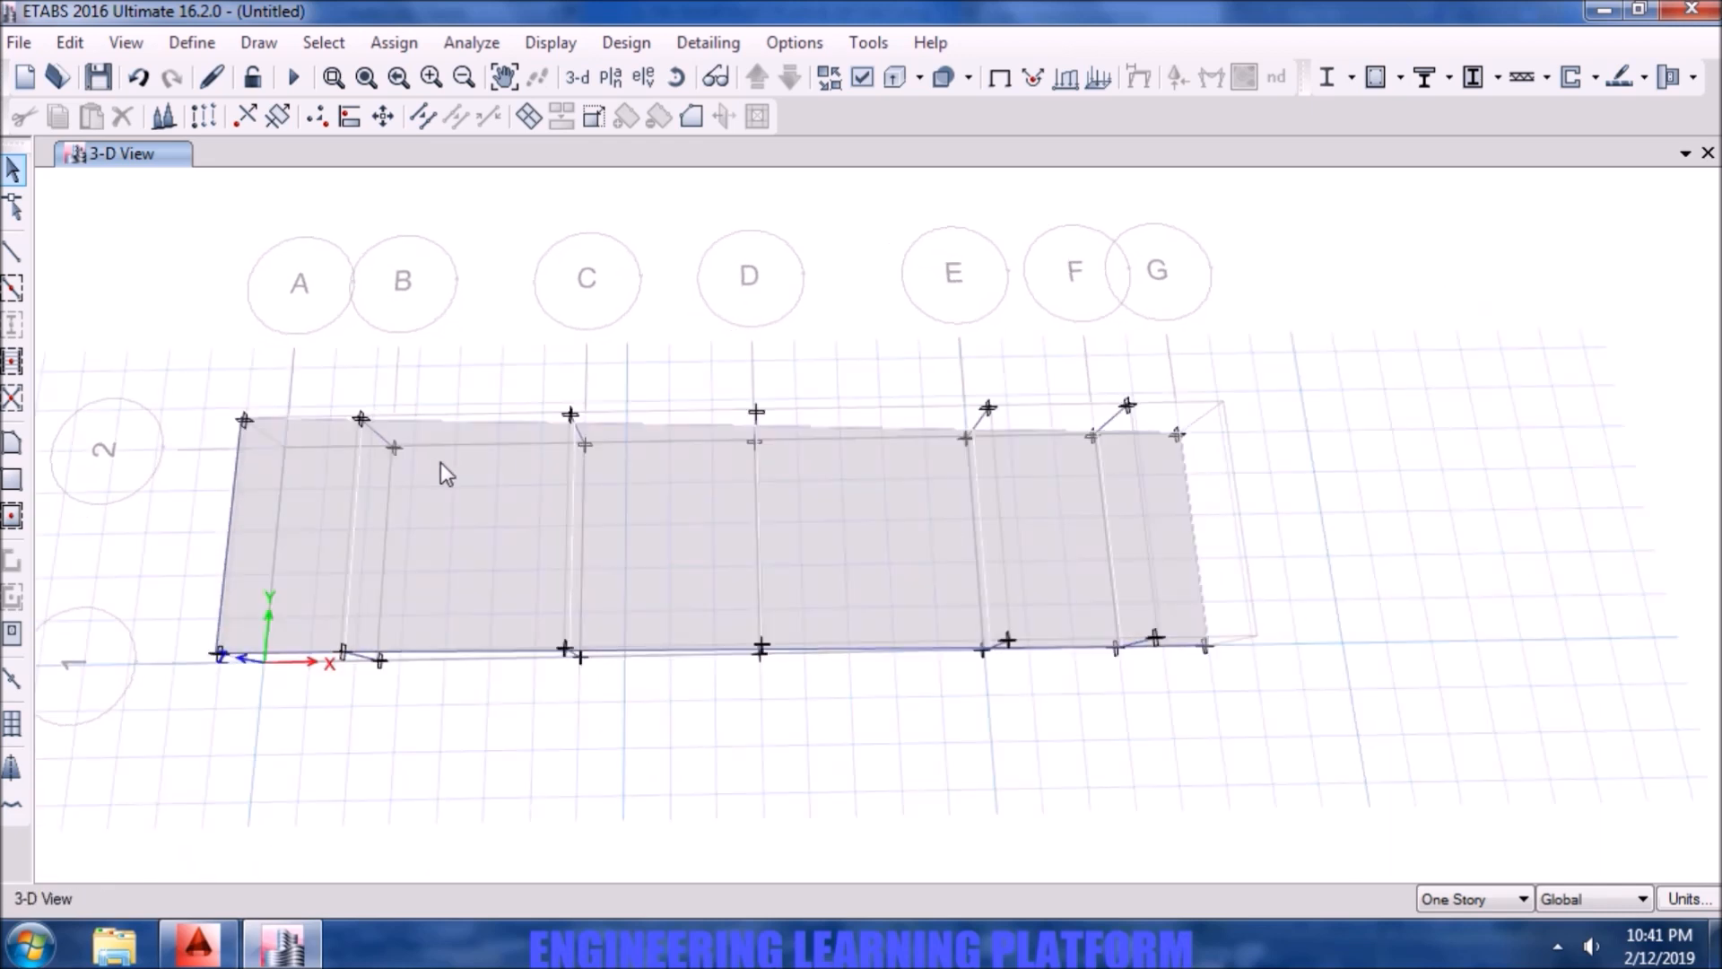
pyautogui.click(12, 254)
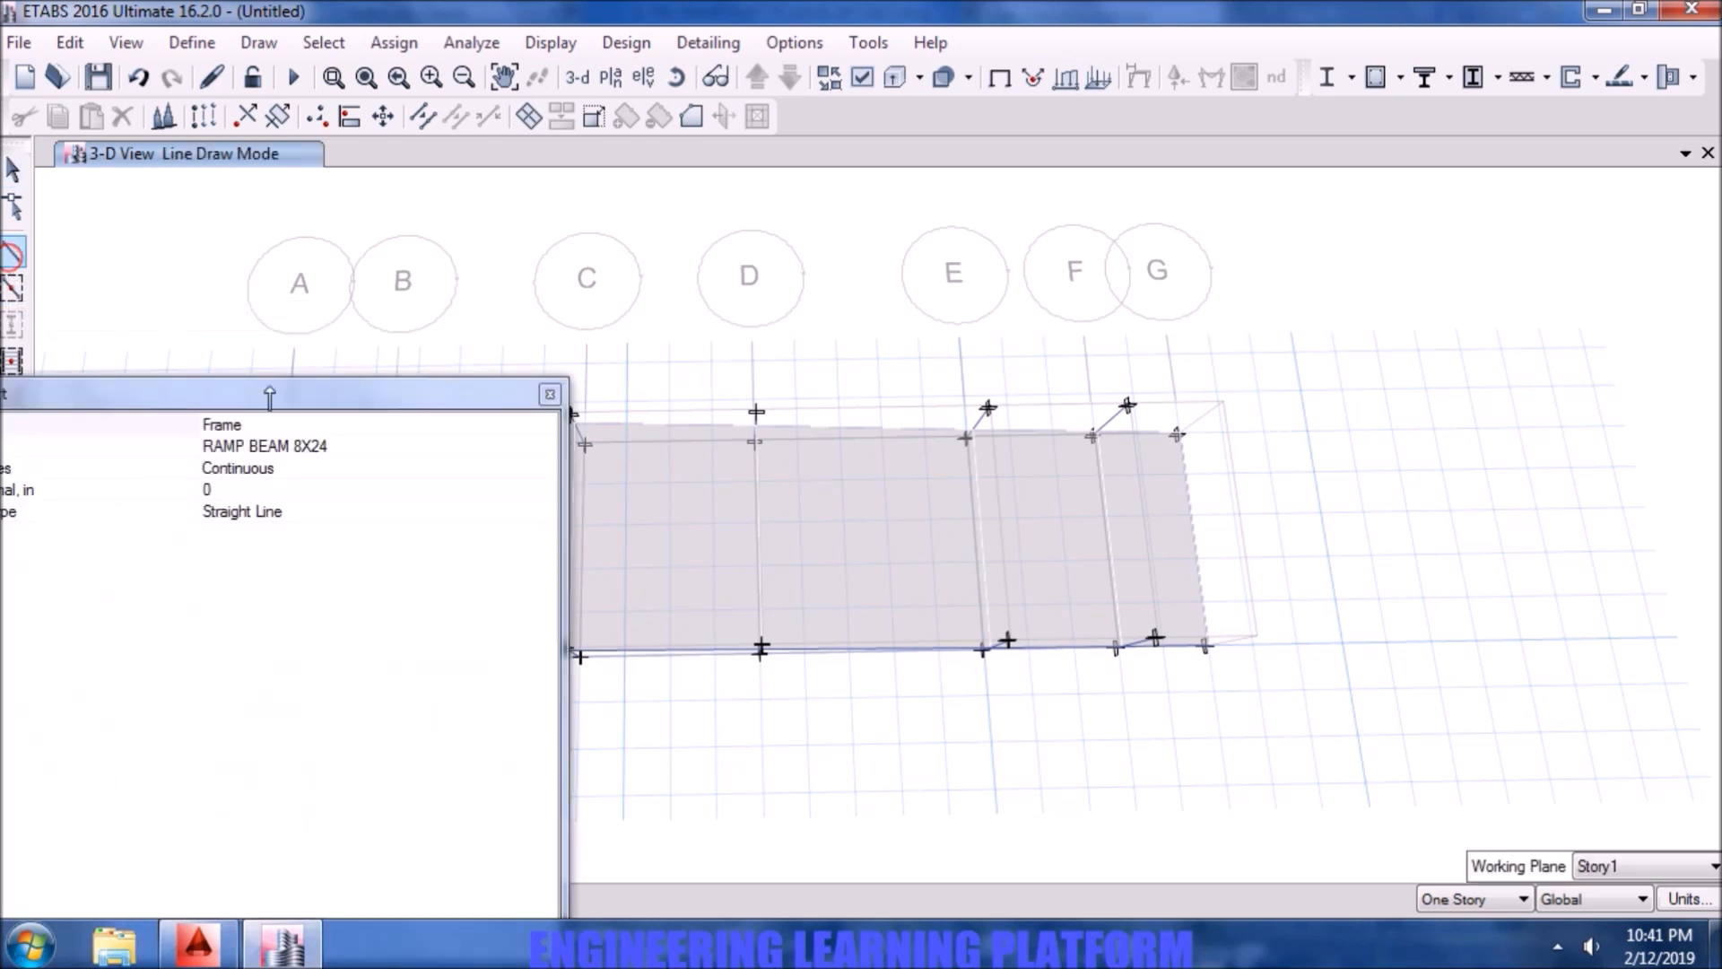
pyautogui.moveTo(336, 401); pyautogui.dragTo(727, 406)
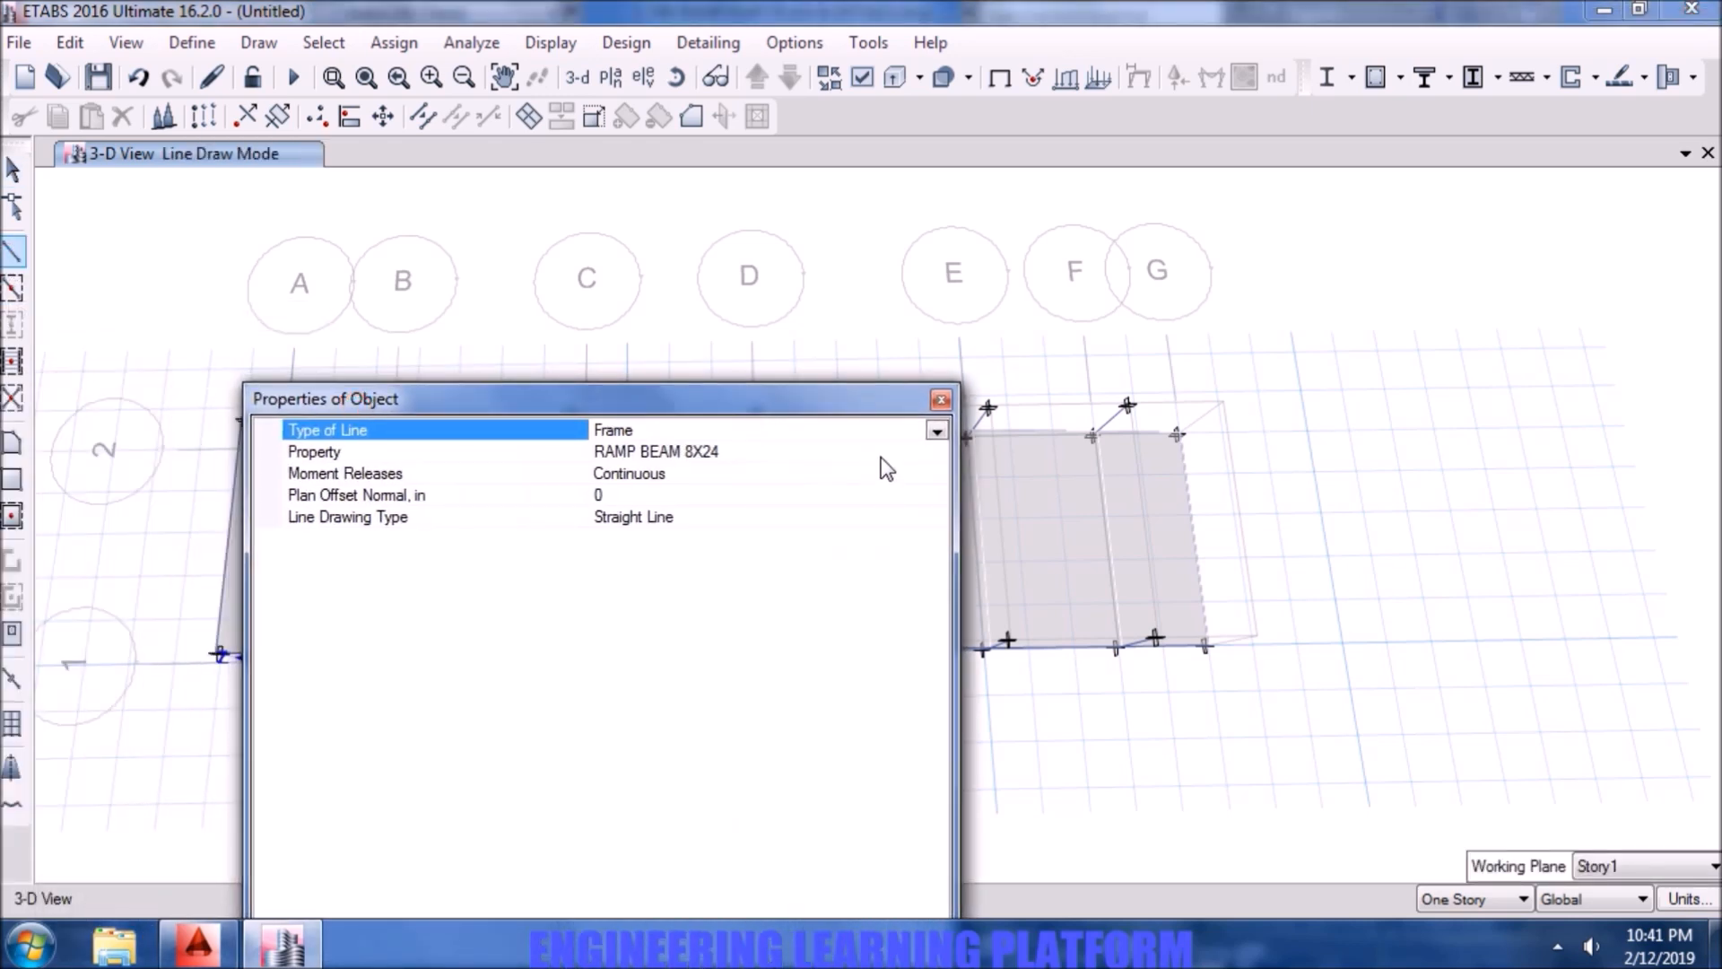
pyautogui.click(933, 453)
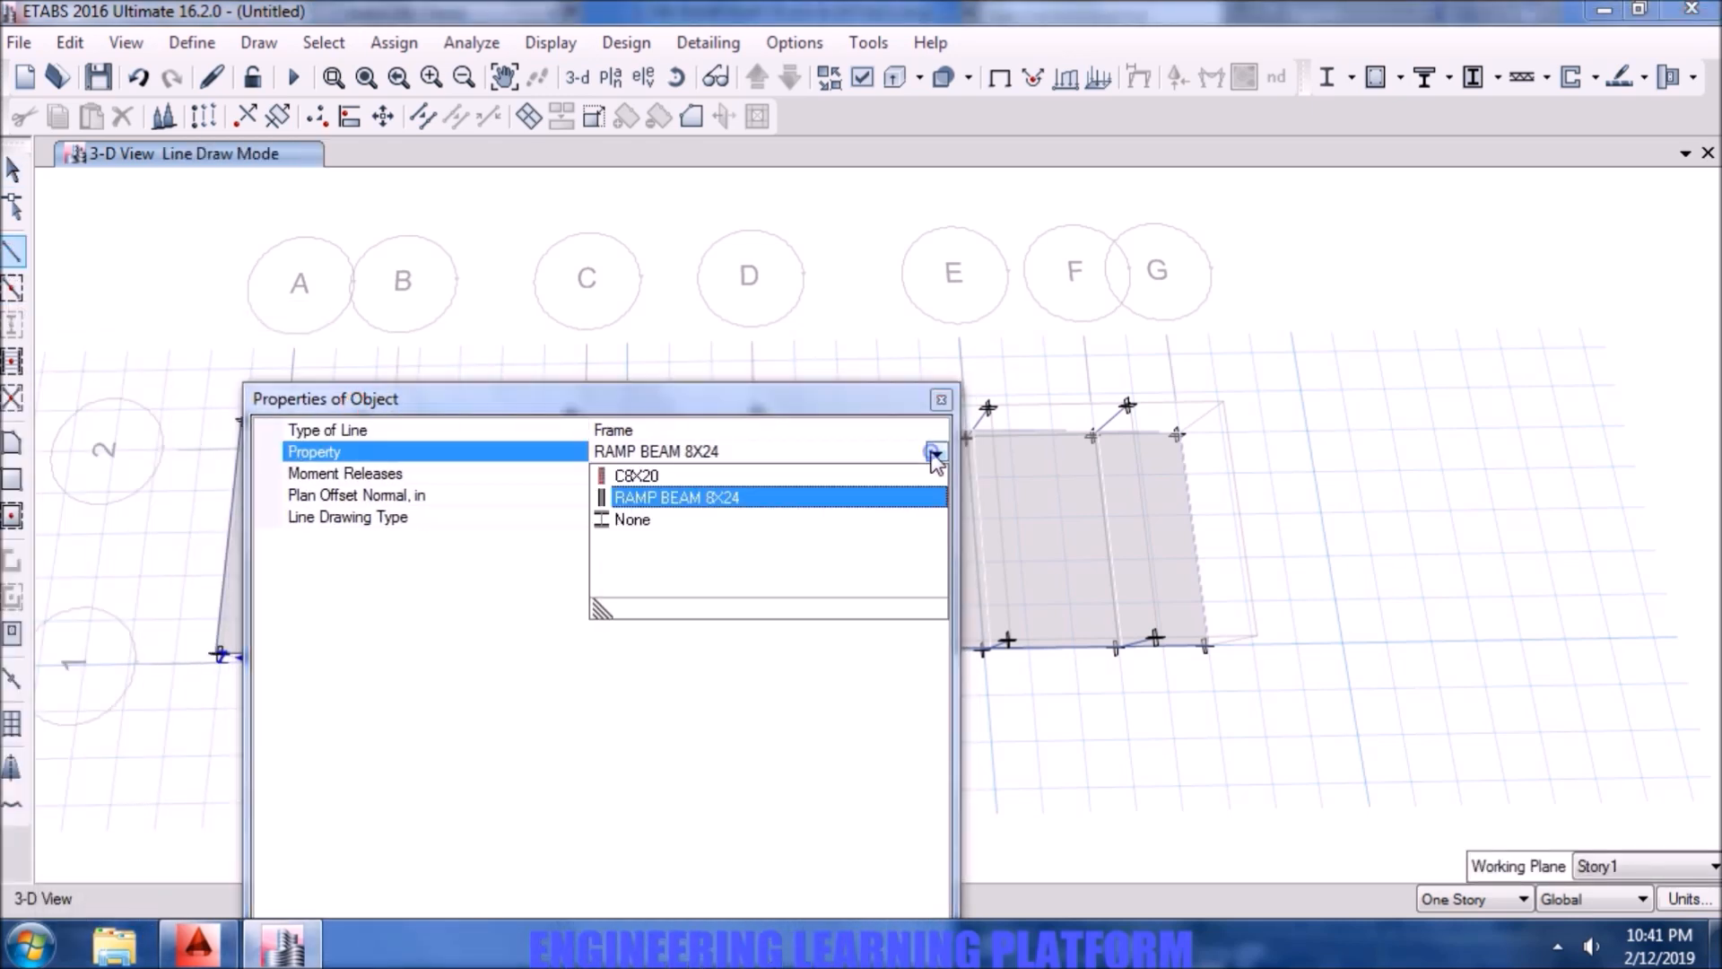
pyautogui.click(647, 521)
pyautogui.click(637, 495)
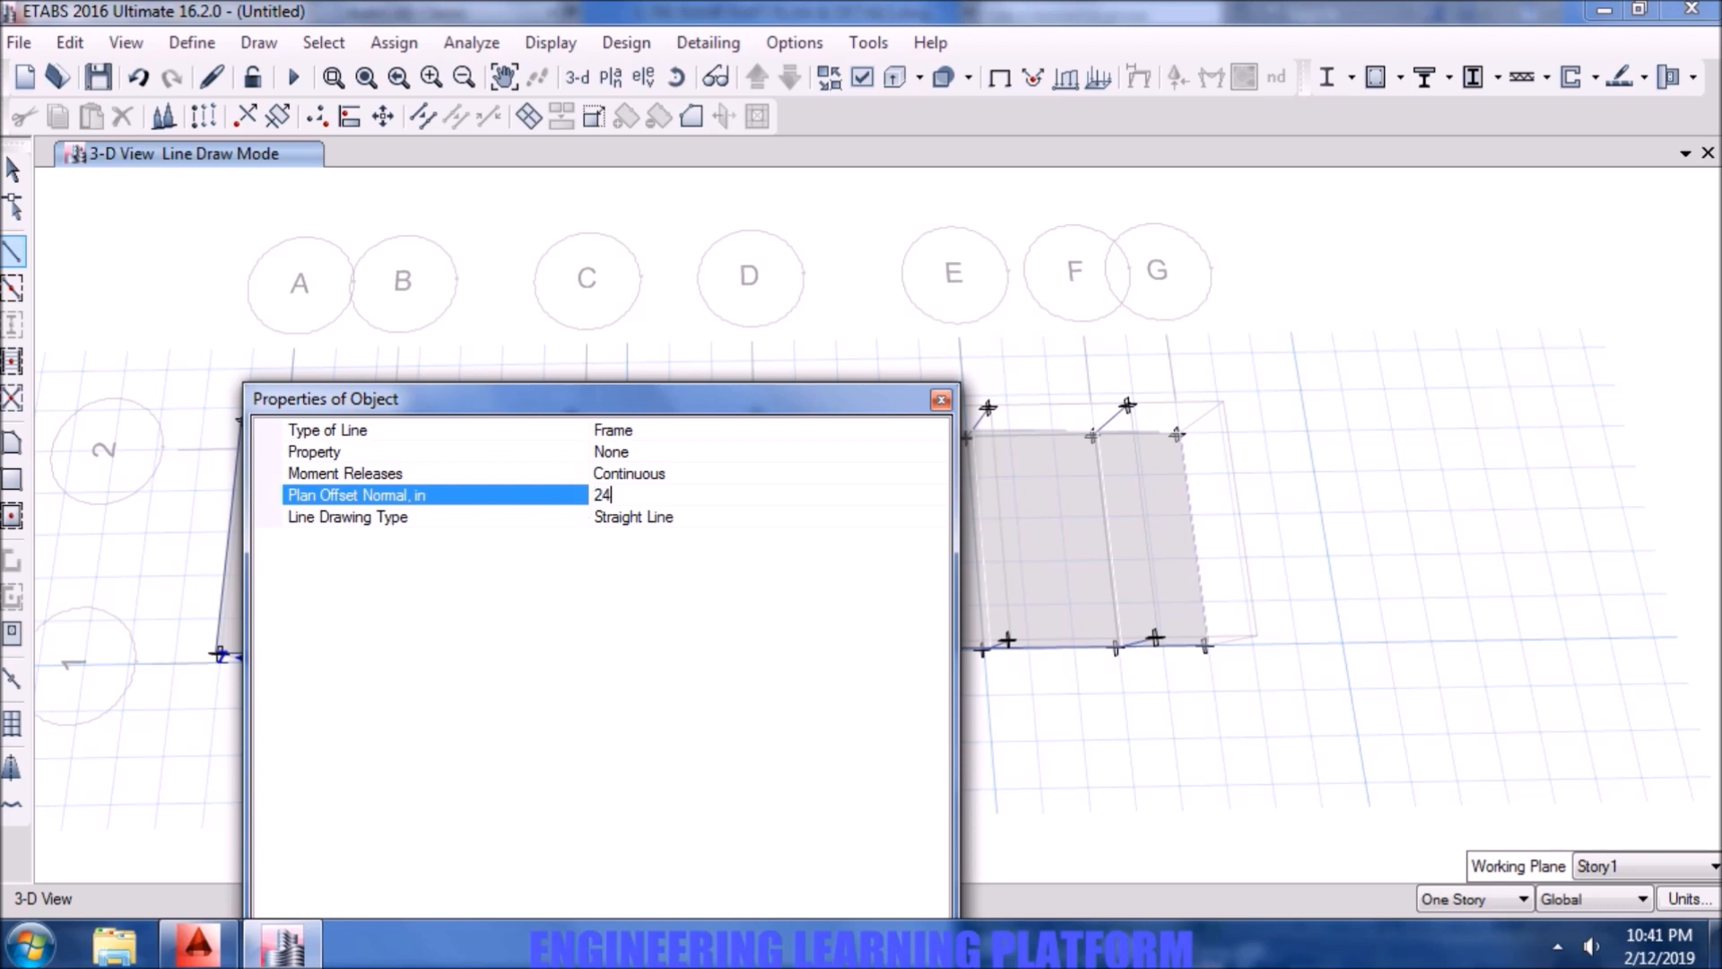
pyautogui.moveTo(640, 396); pyautogui.dragTo(597, 78)
pyautogui.moveTo(912, 658); pyautogui.dragTo(869, 223)
pyautogui.keyDown('shift'); pyautogui.moveTo(208, 741); pyautogui.dragTo(295, 557, button='middle'); pyautogui.keyUp('shift')
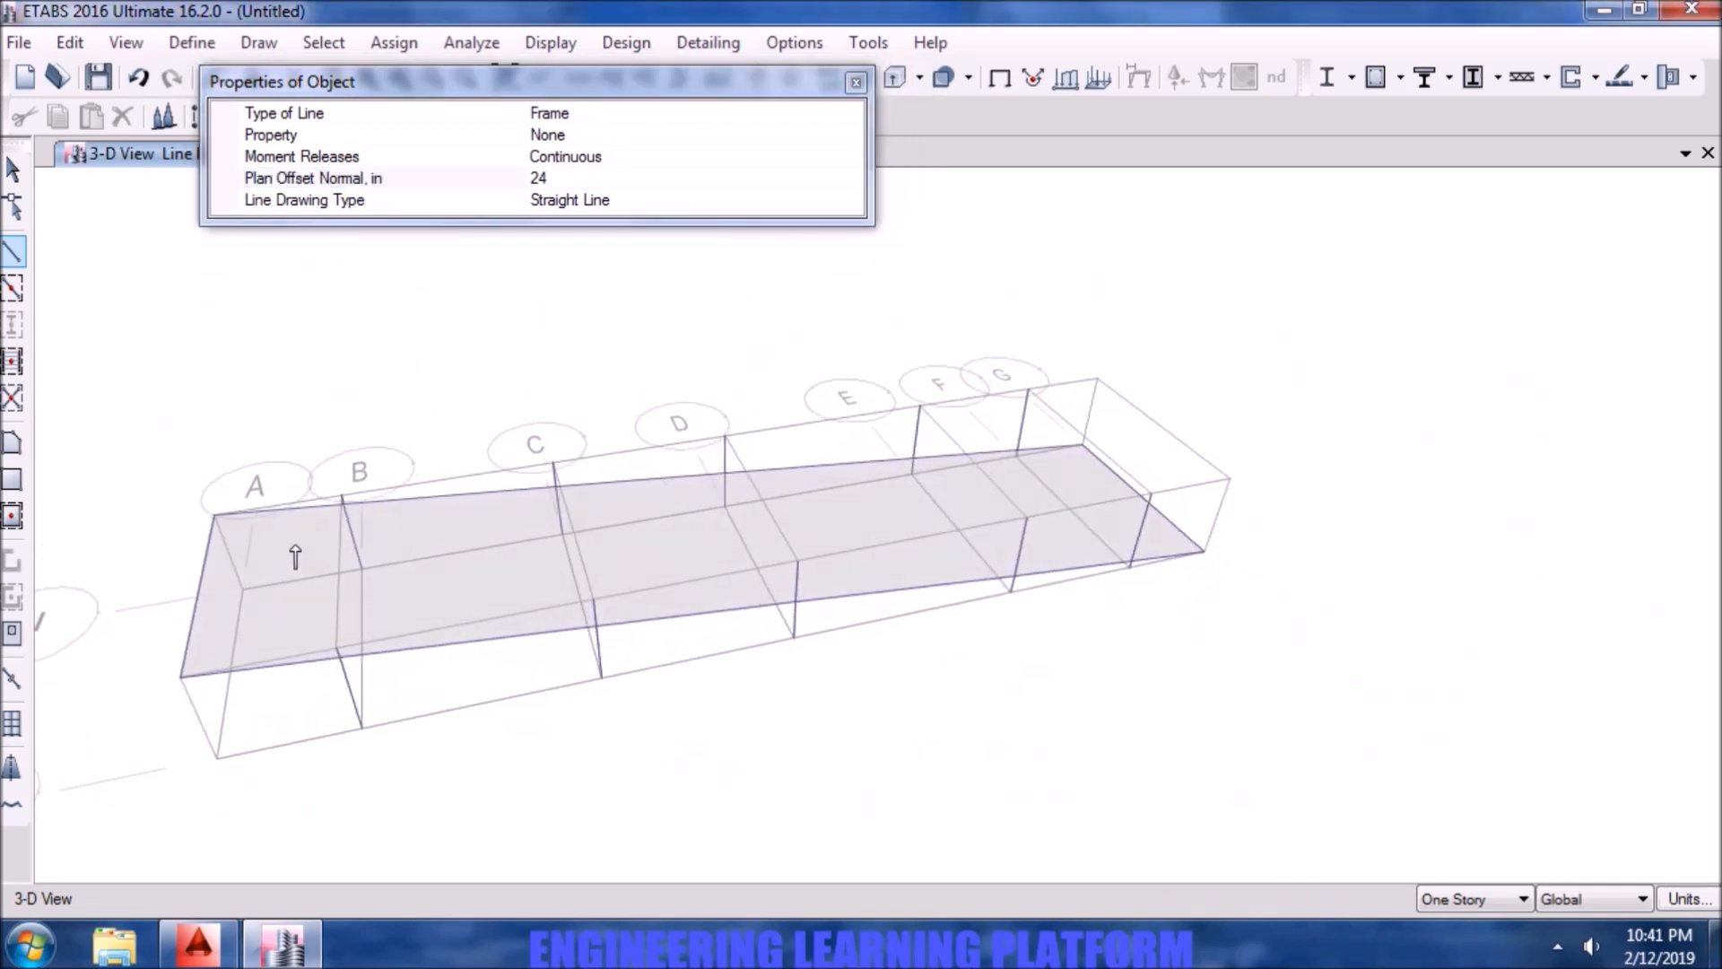
pyautogui.click(180, 677)
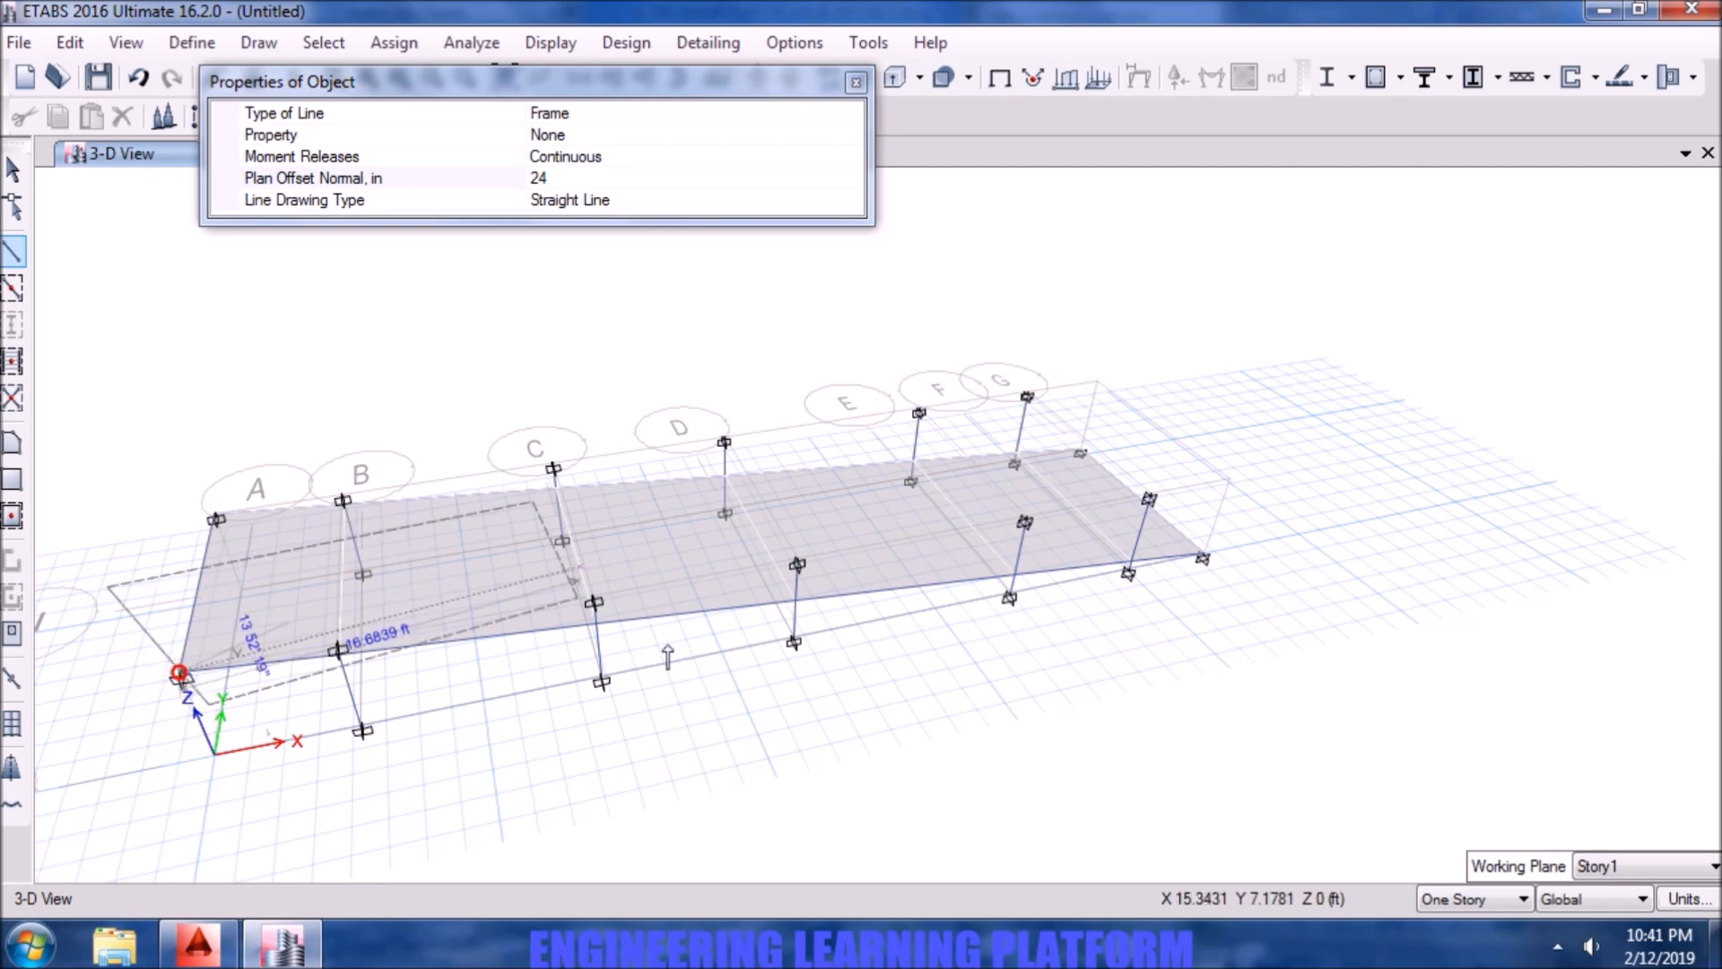
pyautogui.click(1141, 624)
pyautogui.keyDown('shift'); pyautogui.moveTo(1348, 556); pyautogui.dragTo(422, 311, button='middle'); pyautogui.keyUp('shift')
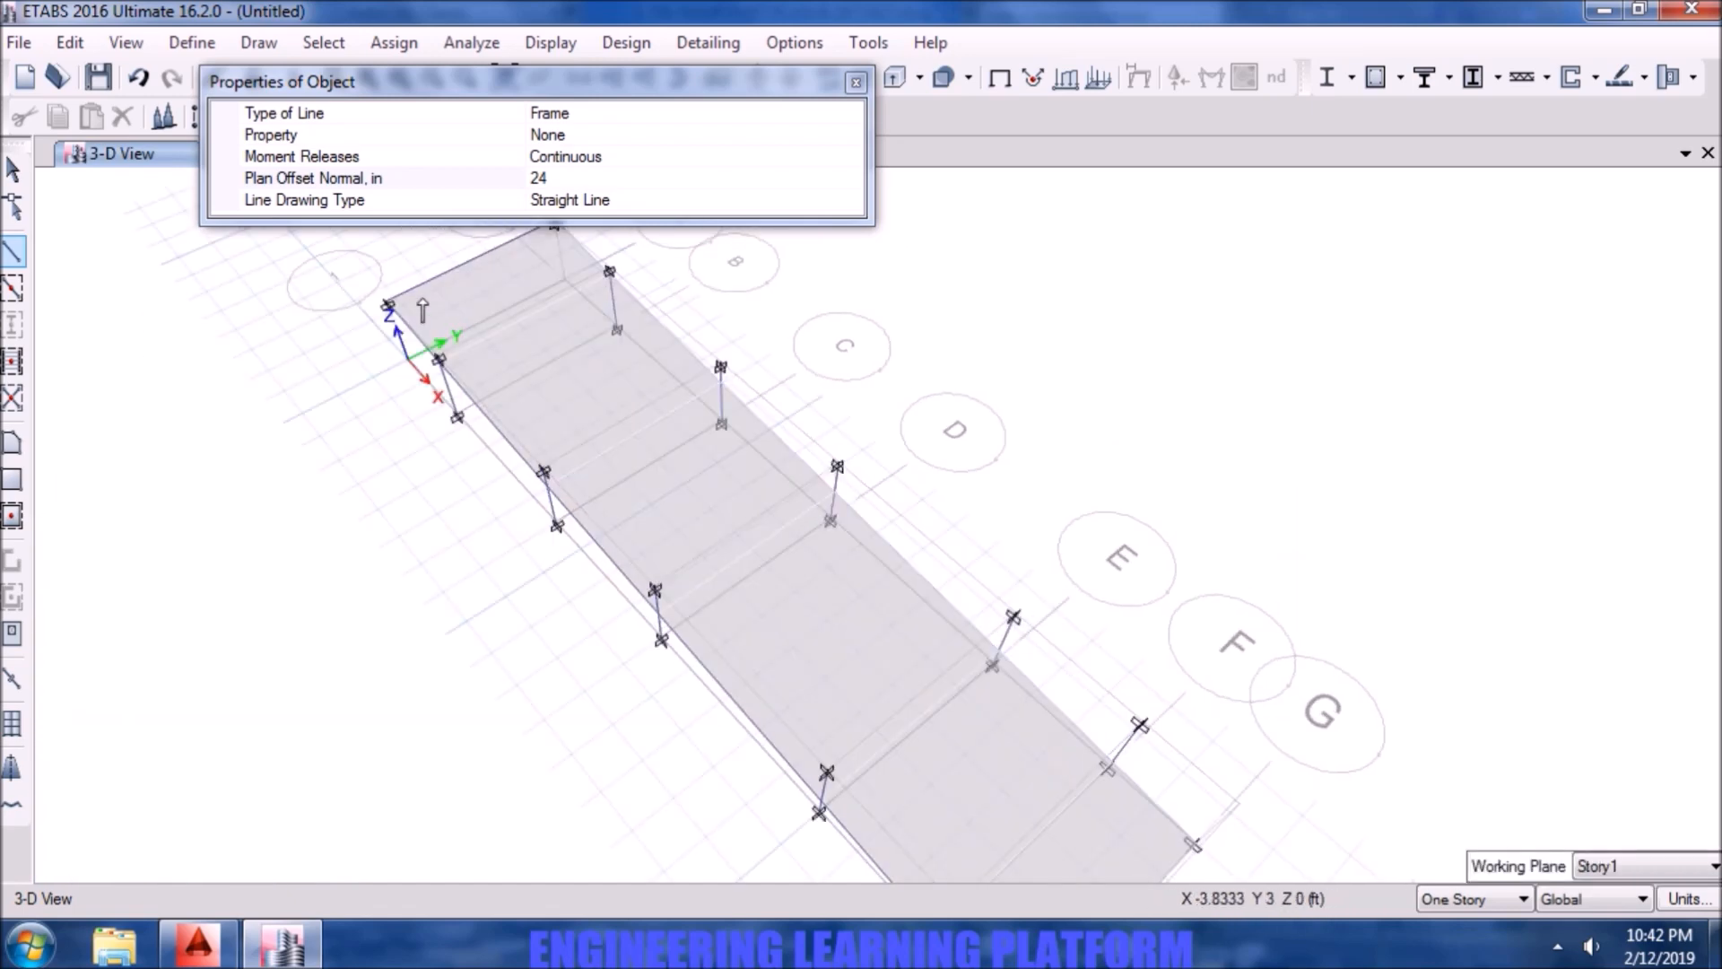
pyautogui.click(387, 306)
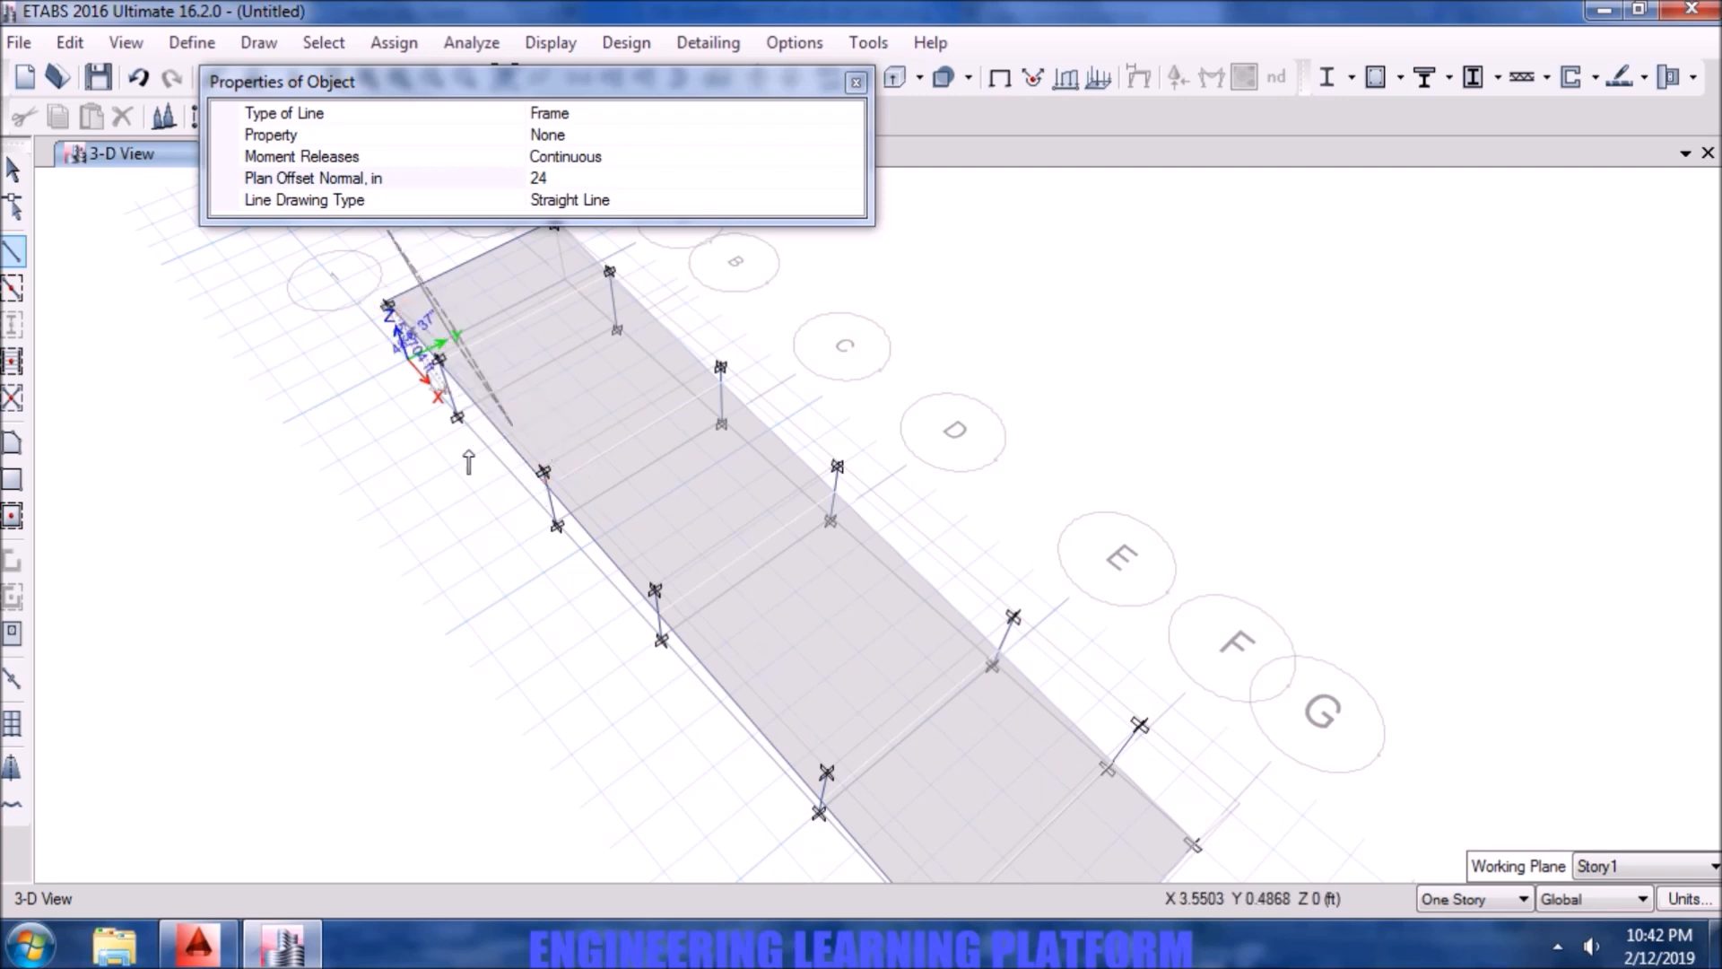
pyautogui.press('Escape')
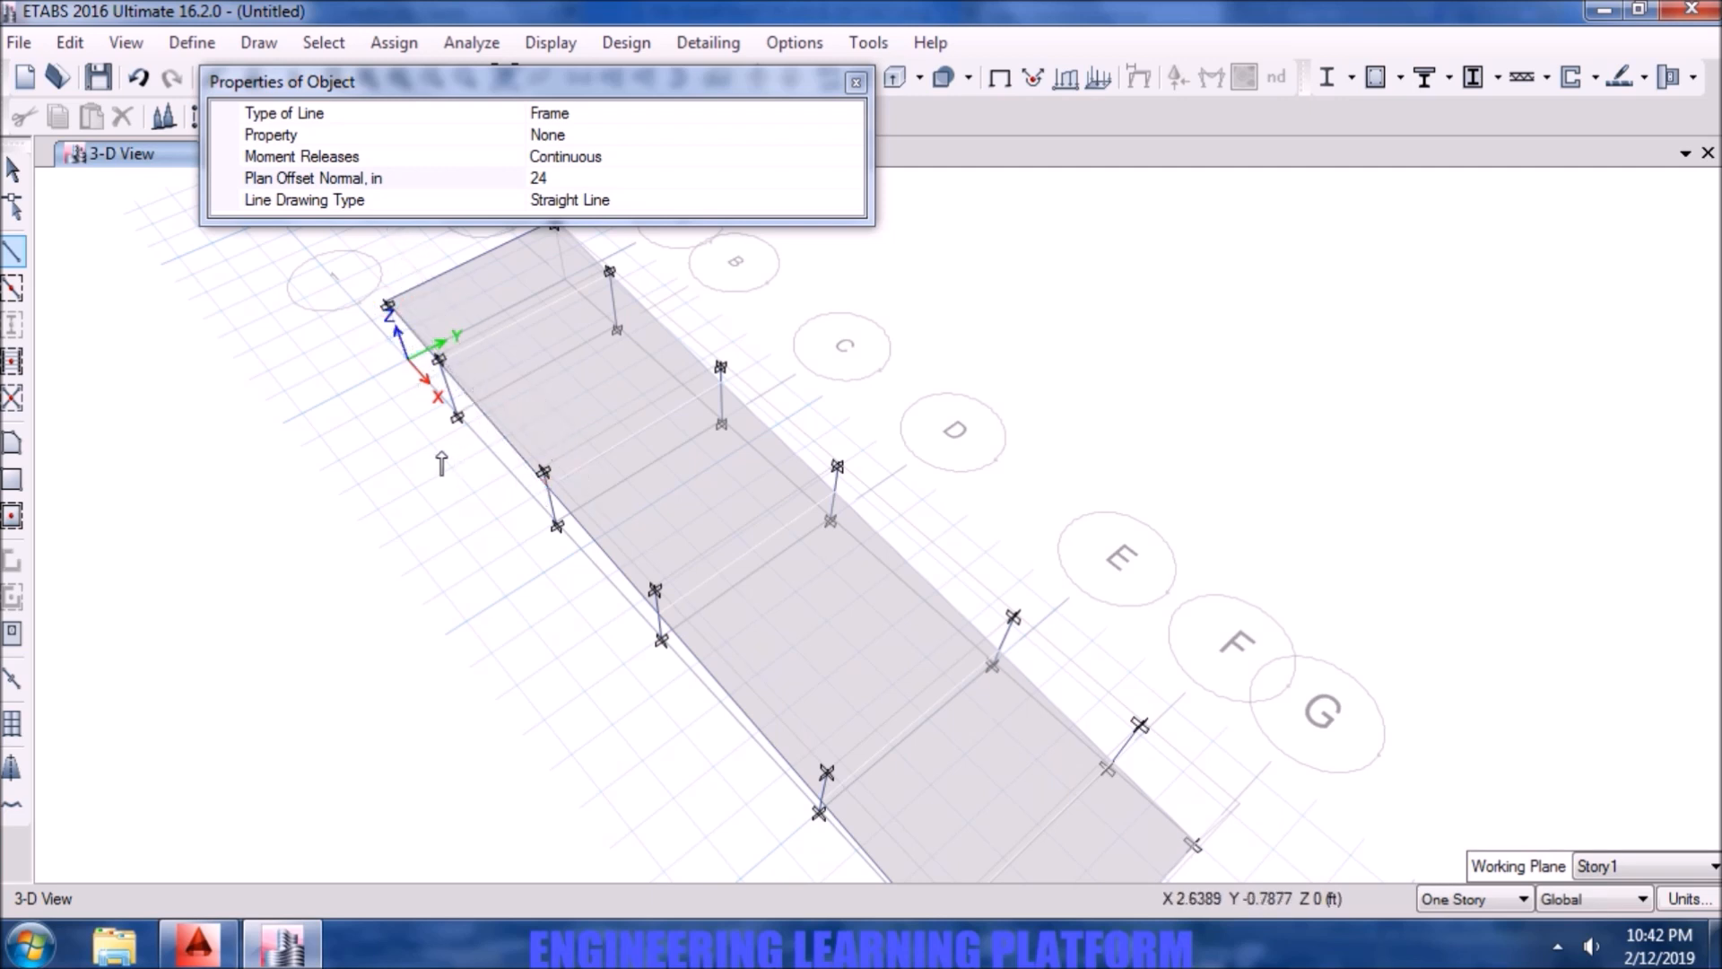
pyautogui.click(857, 84)
pyautogui.press('Escape')
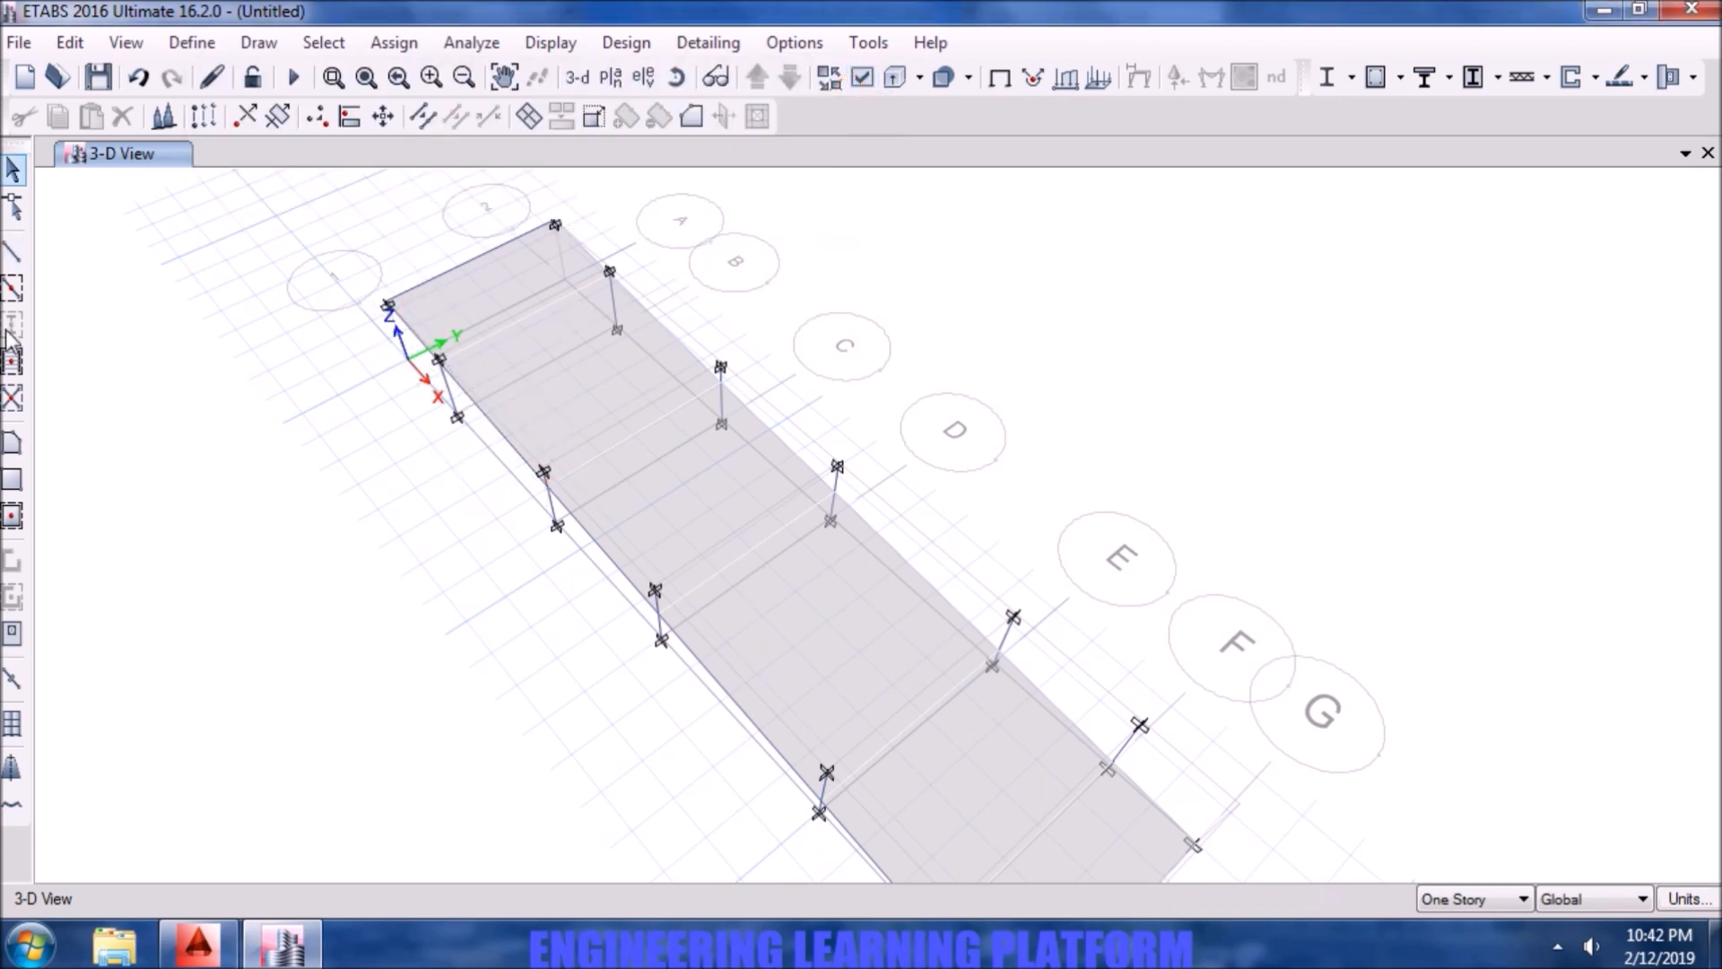
# - Draw a None-property frame line along the full ramp, offset 24 in inward from the grid line 1 beam
pyautogui.click(12, 252)
pyautogui.moveTo(763, 652); pyautogui.dragTo(784, 217)
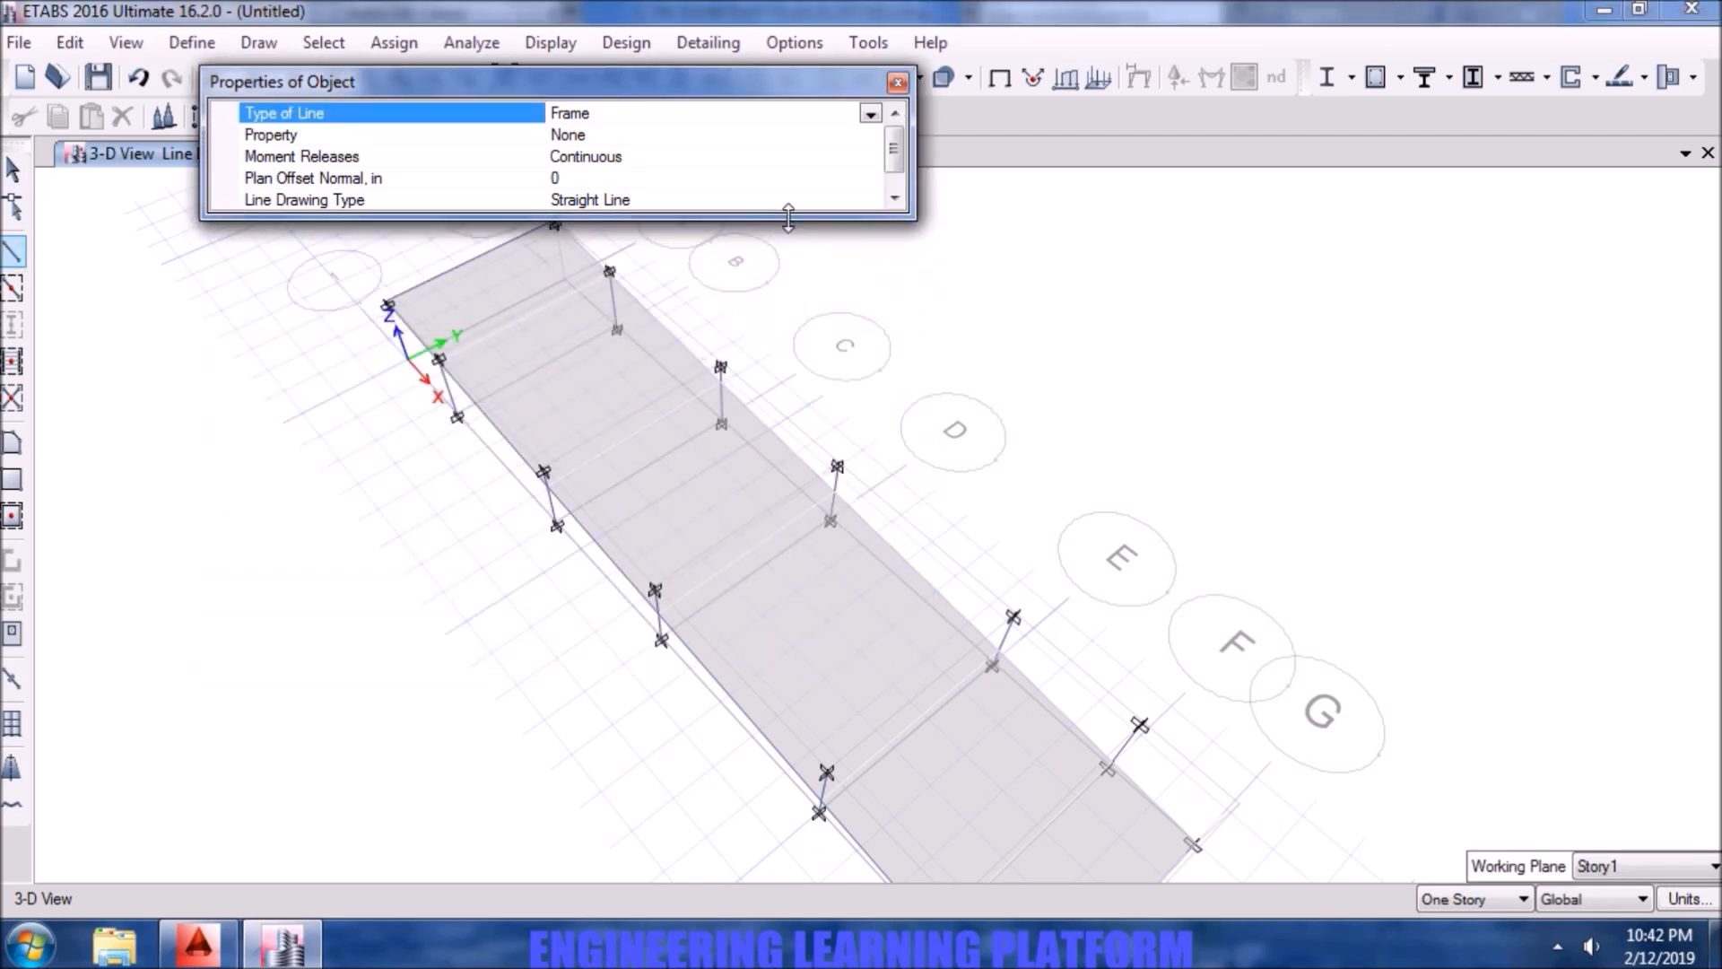
pyautogui.click(588, 178)
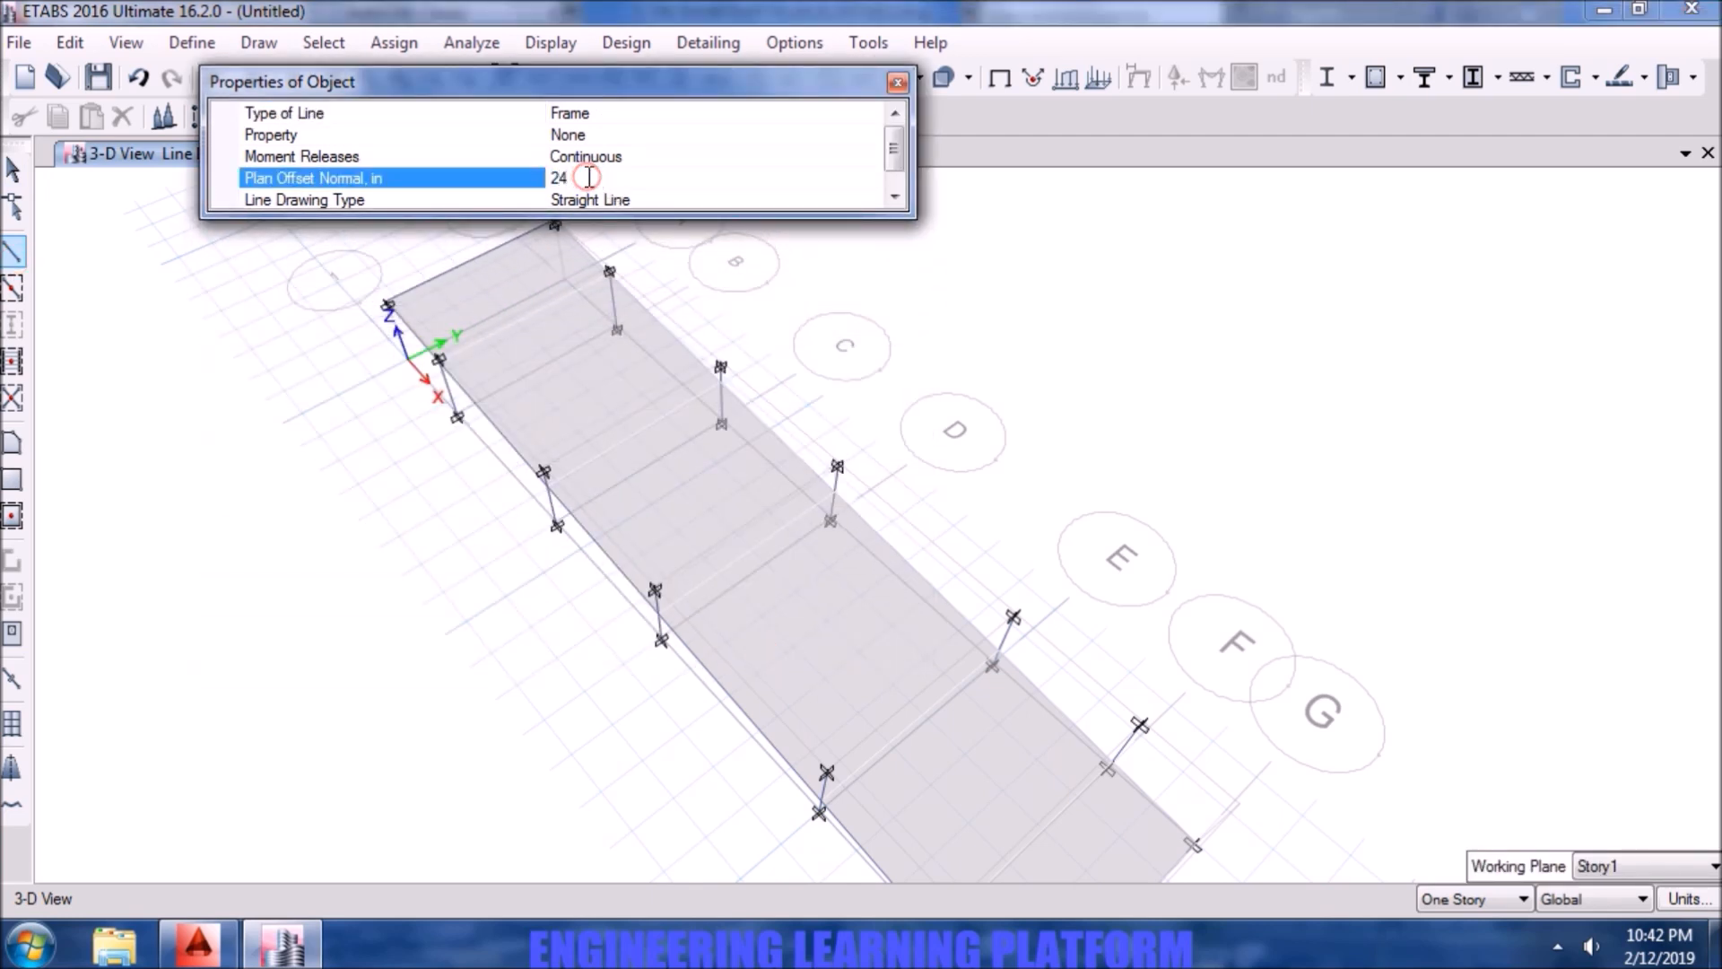
pyautogui.click(387, 305)
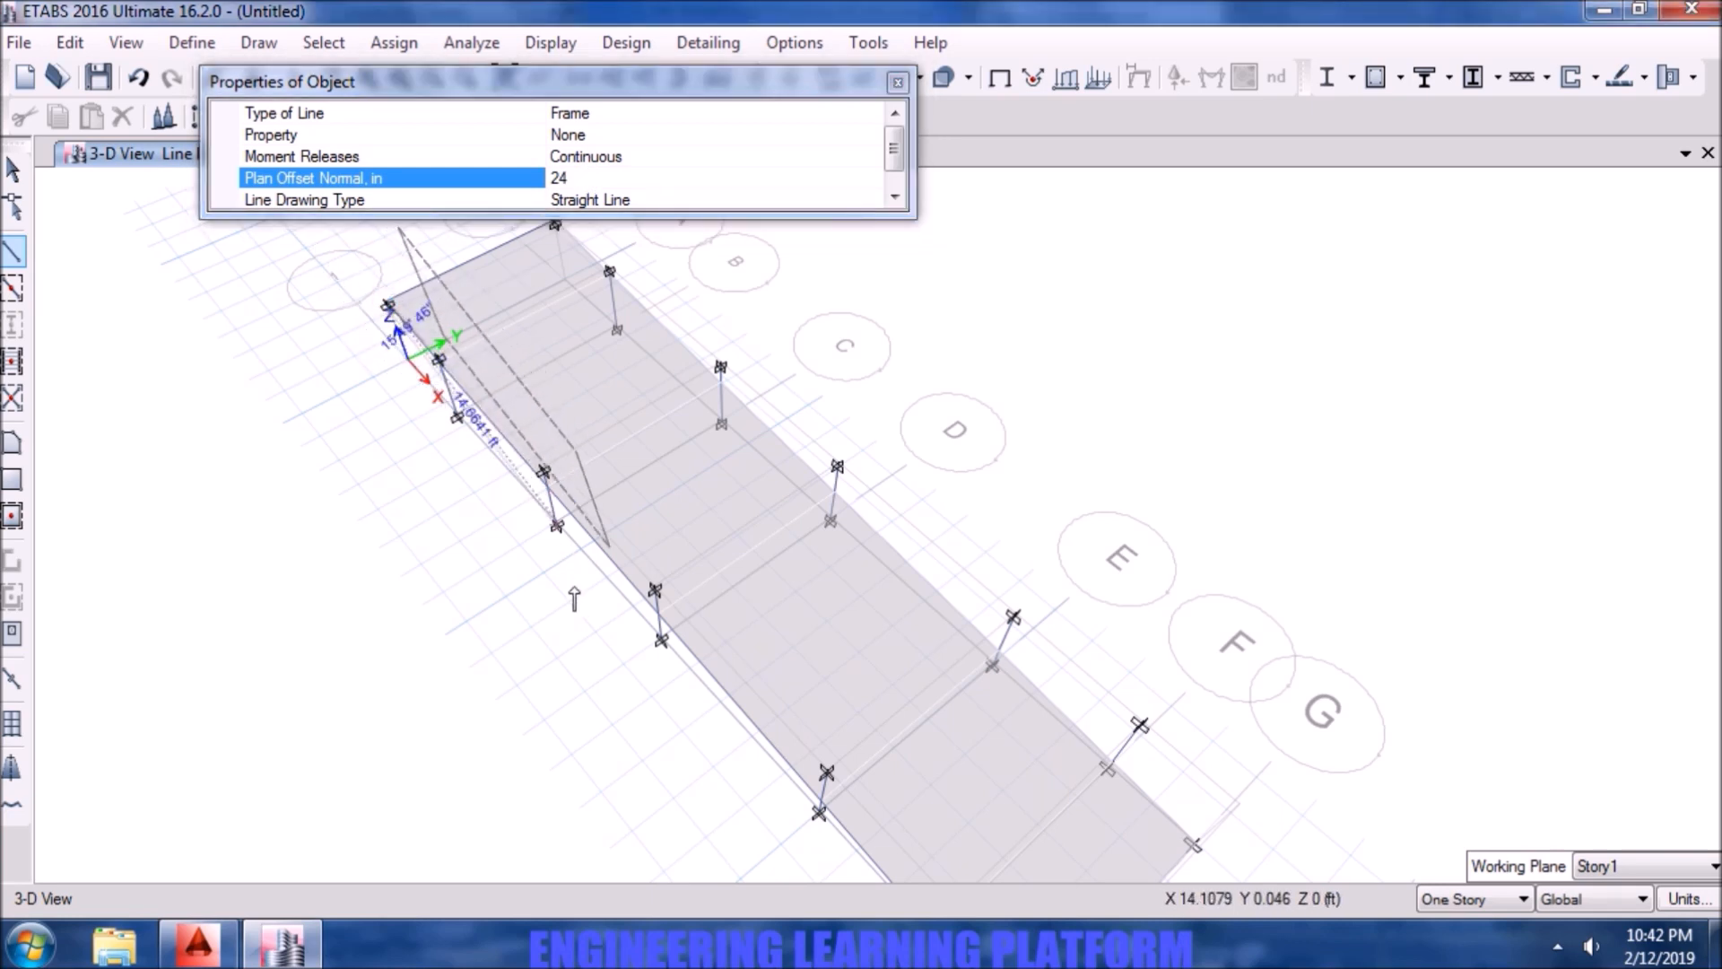
pyautogui.moveTo(583, 597); pyautogui.dragTo(499, 478, button='middle')
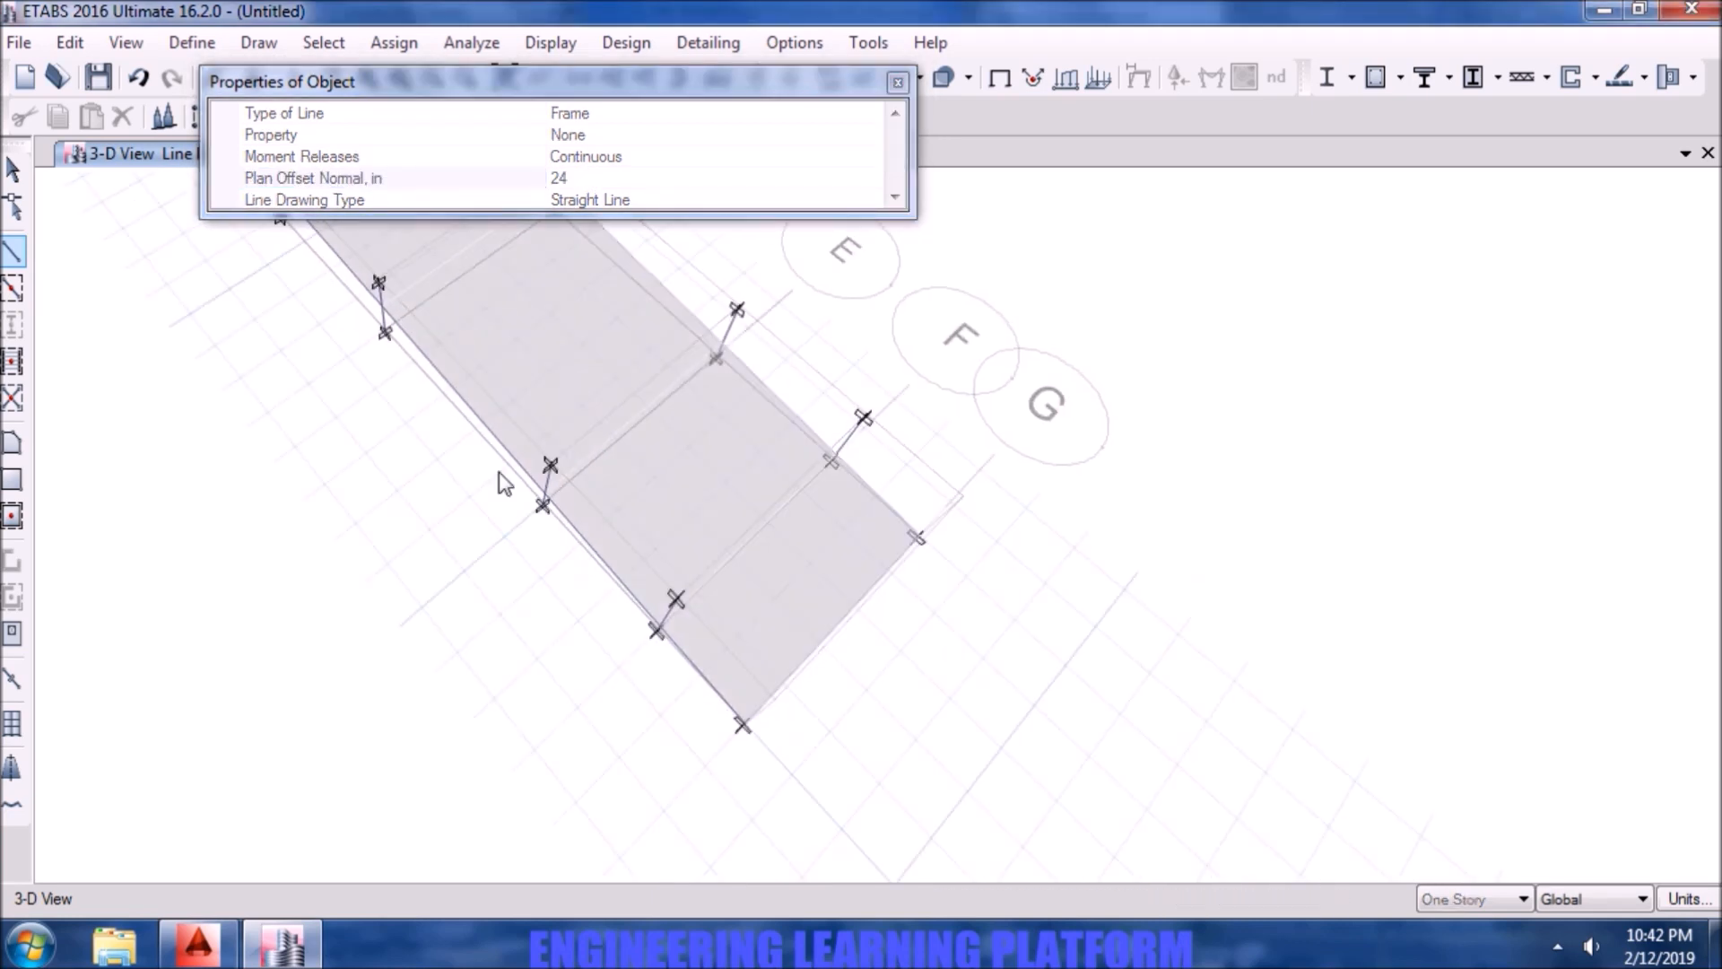
pyautogui.click(744, 725)
pyautogui.rightClick(380, 521)
# - Draw a second None-property line down the full ramp, offset 24 in from the first offset line
pyautogui.moveTo(299, 429); pyautogui.dragTo(543, 522, button='middle')
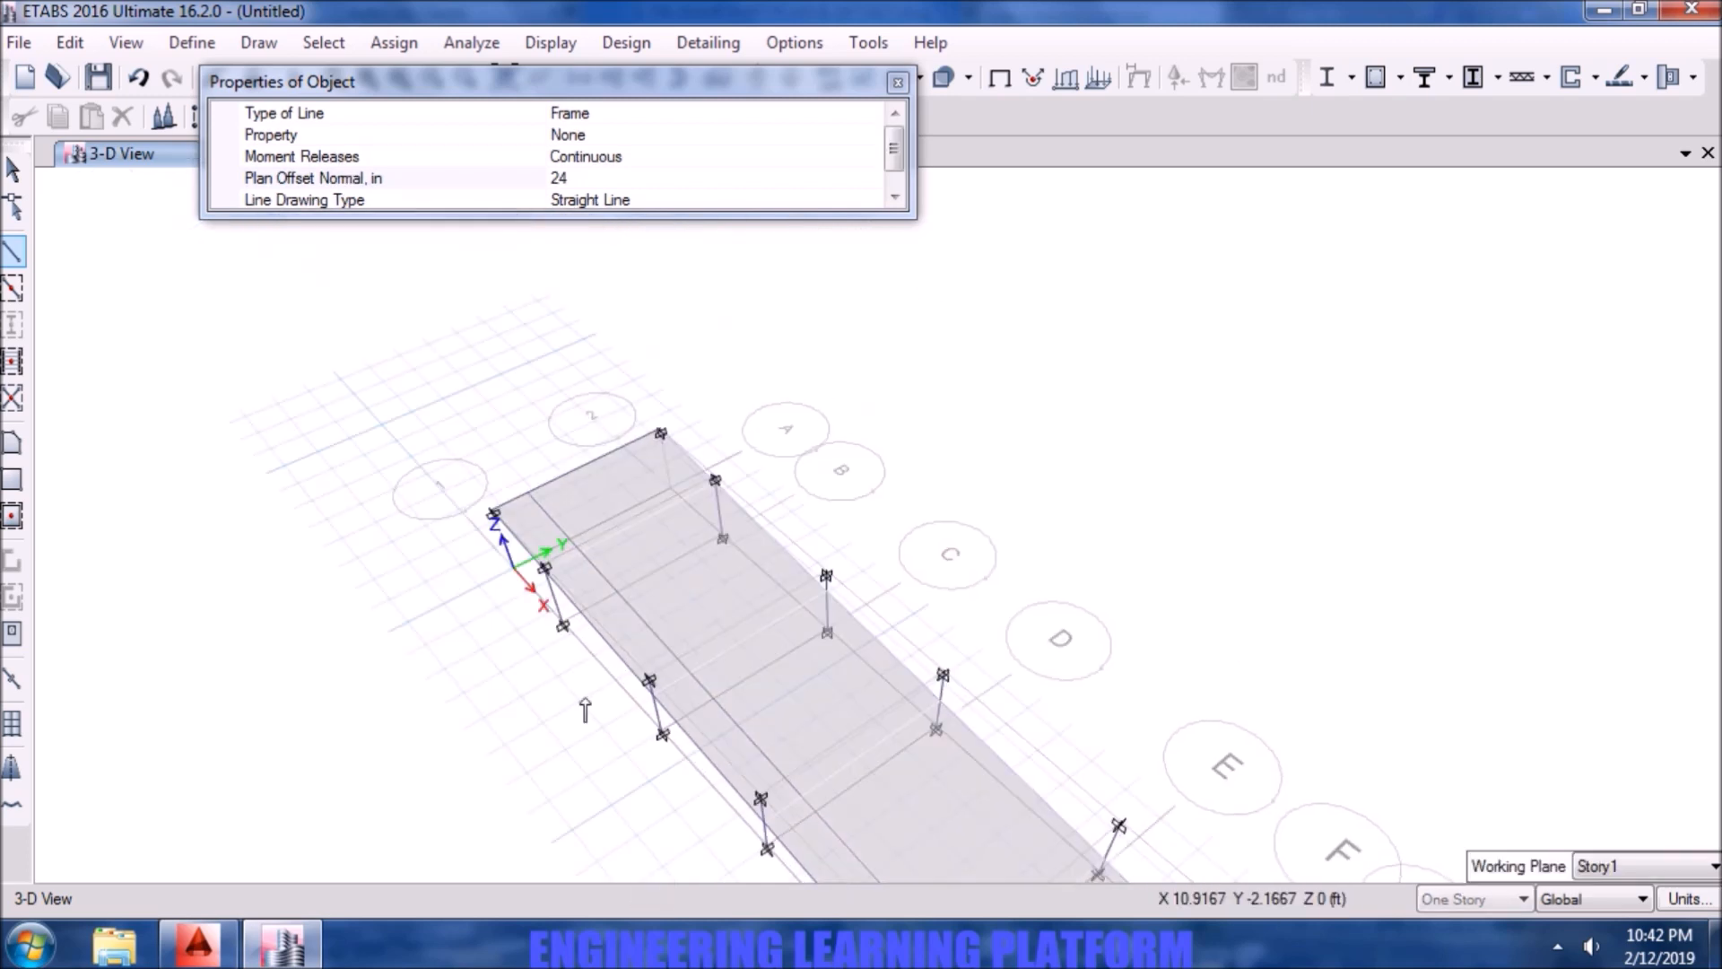
pyautogui.click(531, 498)
pyautogui.moveTo(789, 760); pyautogui.dragTo(381, 336, button='middle')
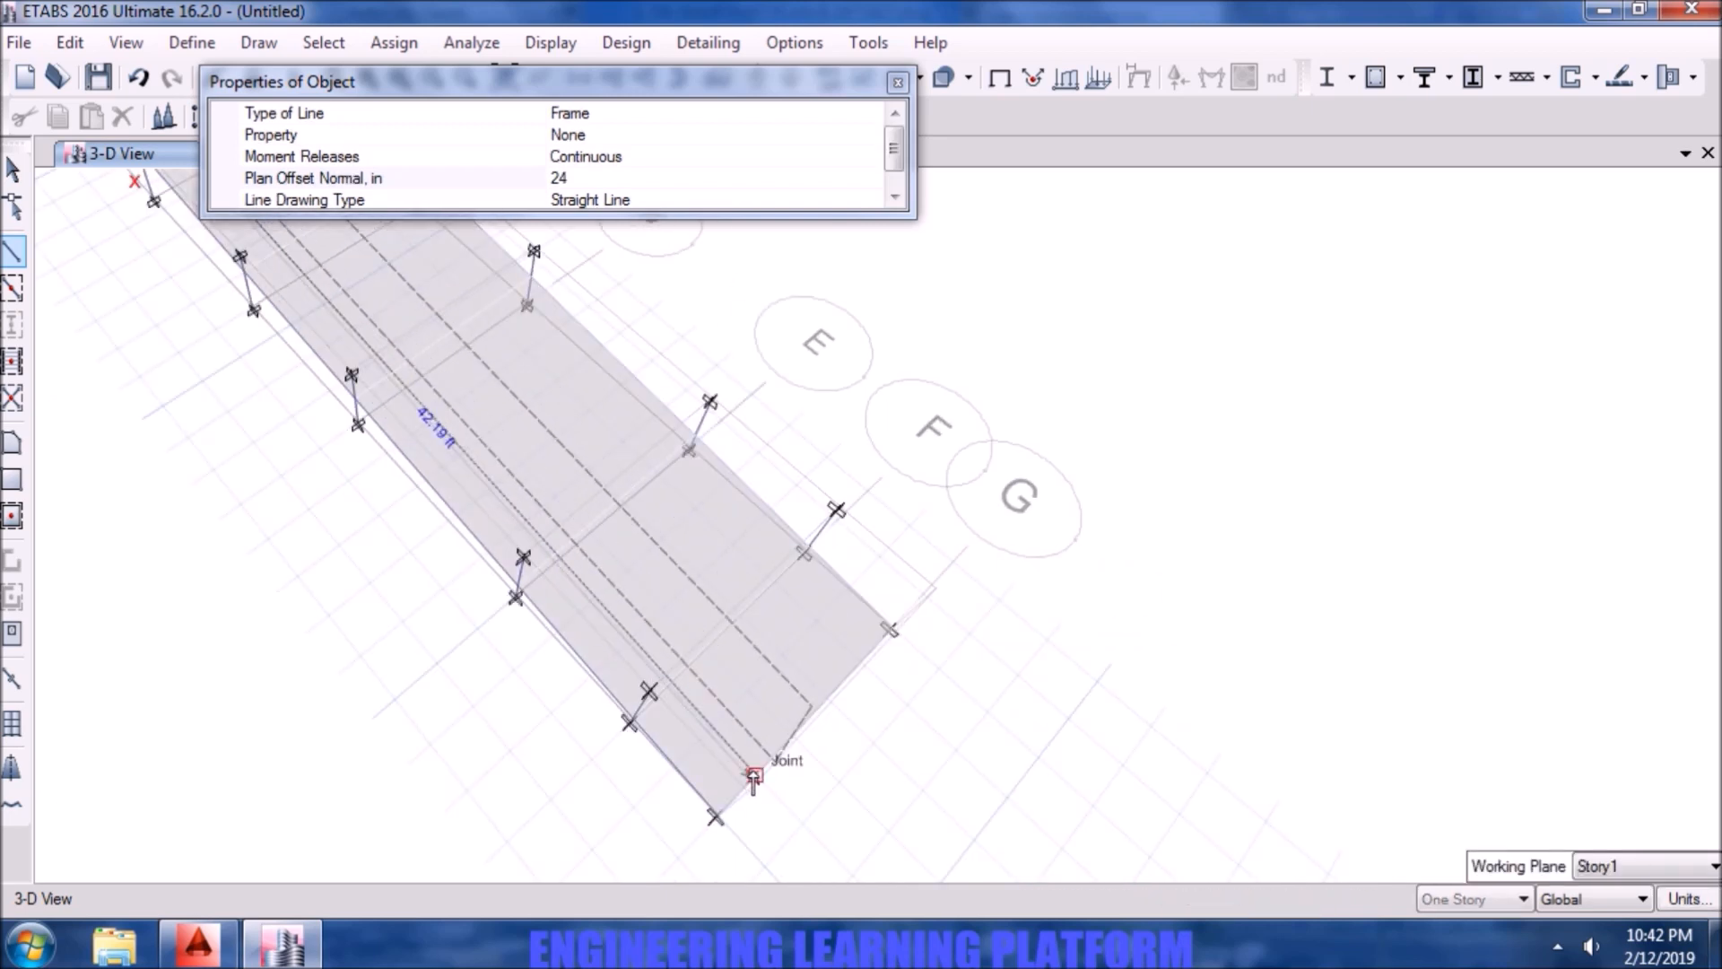
pyautogui.click(753, 775)
pyautogui.moveTo(212, 348); pyautogui.dragTo(534, 767, button='middle')
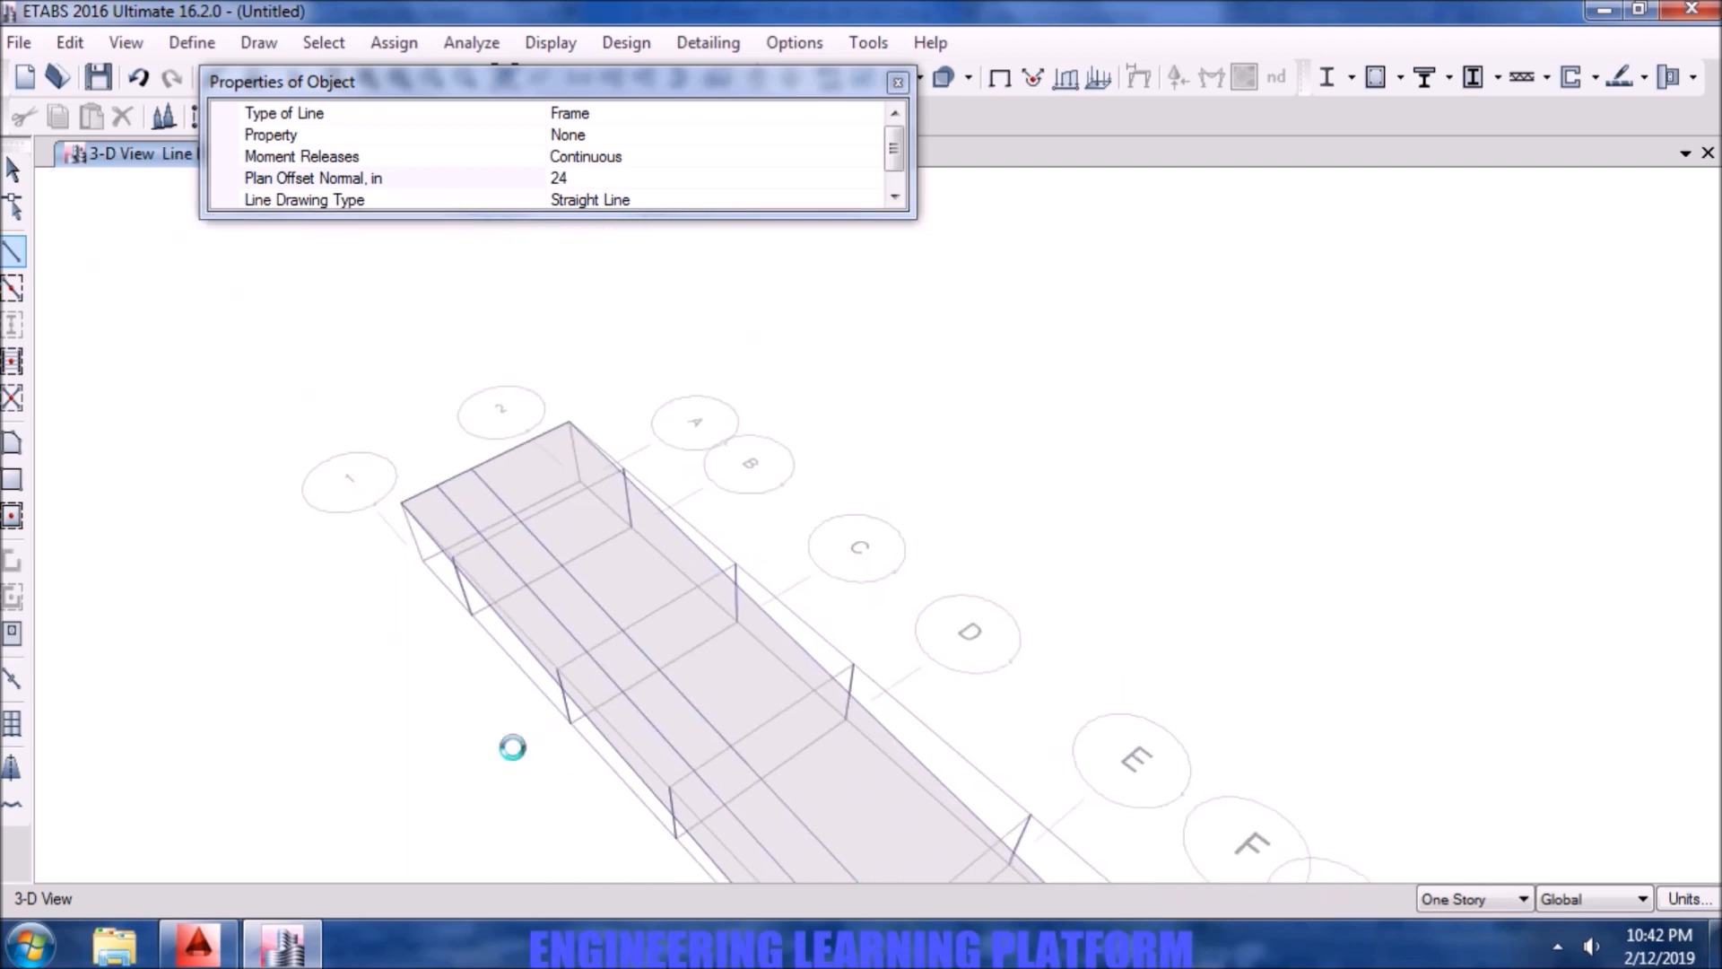
# - Draw a third None-property line down the full ramp, offset 24 in from the second offset line
pyautogui.click(473, 469)
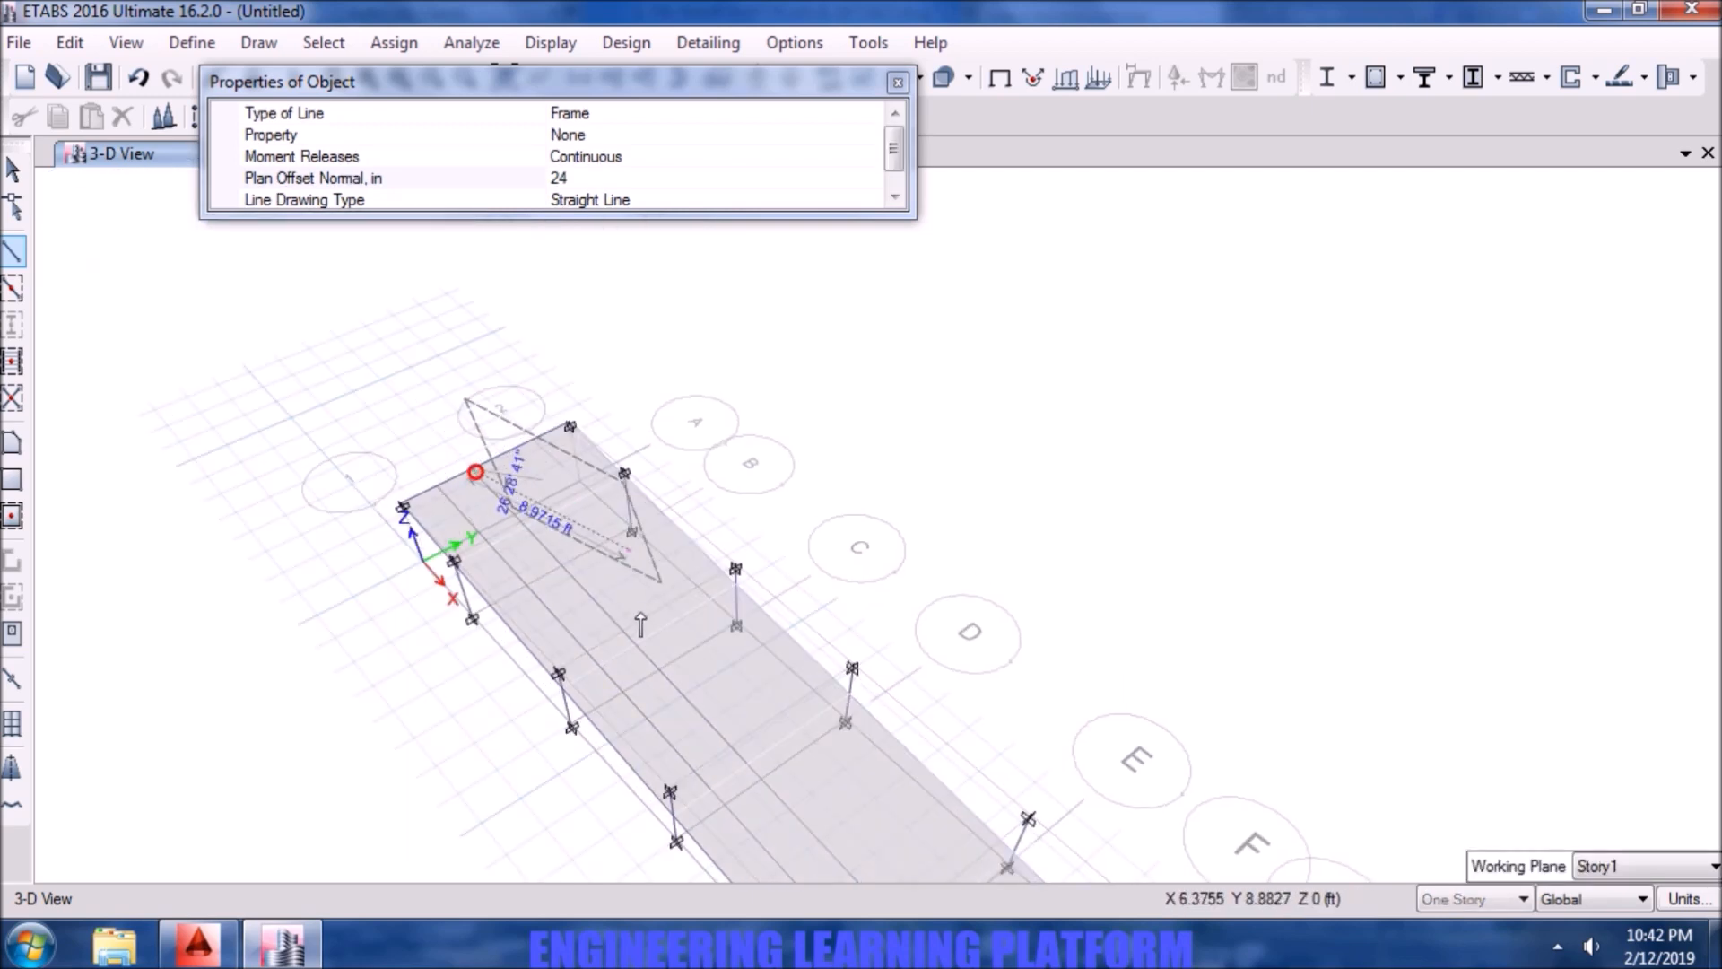
pyautogui.scroll(-3, 538, 583)
pyautogui.scroll(5, 656, 708)
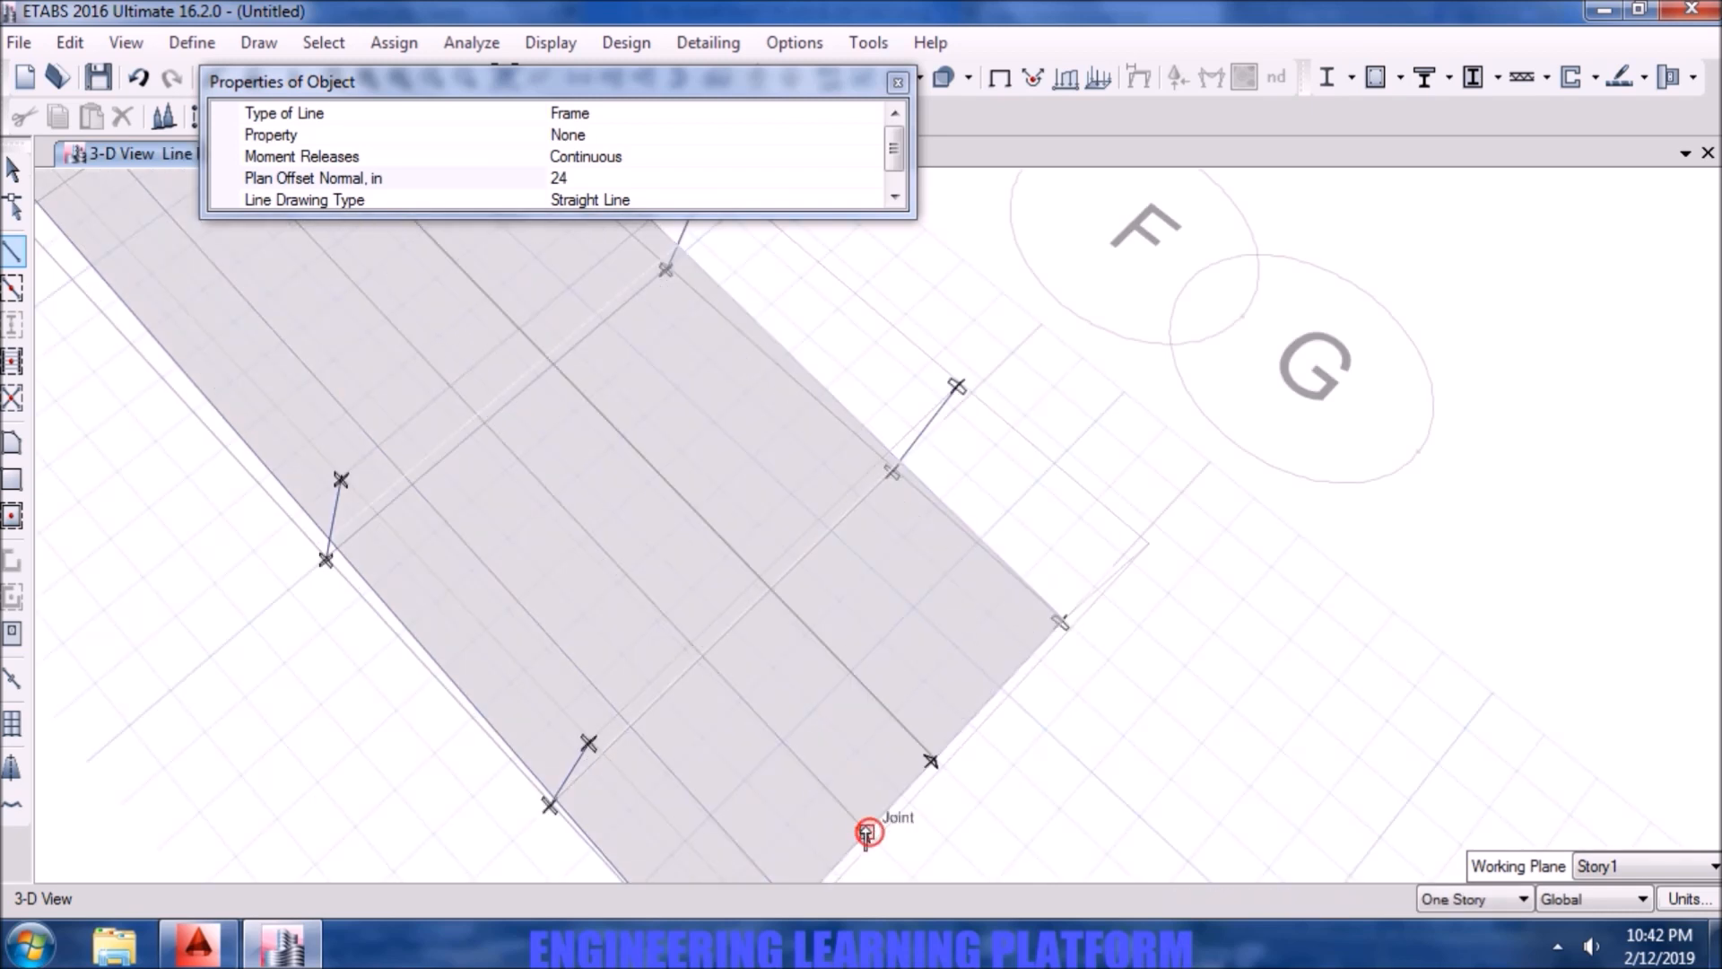
# - Draw a fourth None-property line down the full ramp, offset 24 in from the third offset line, and finish line drawing
pyautogui.scroll(-4, 454, 513)
pyautogui.scroll(4, 244, 256)
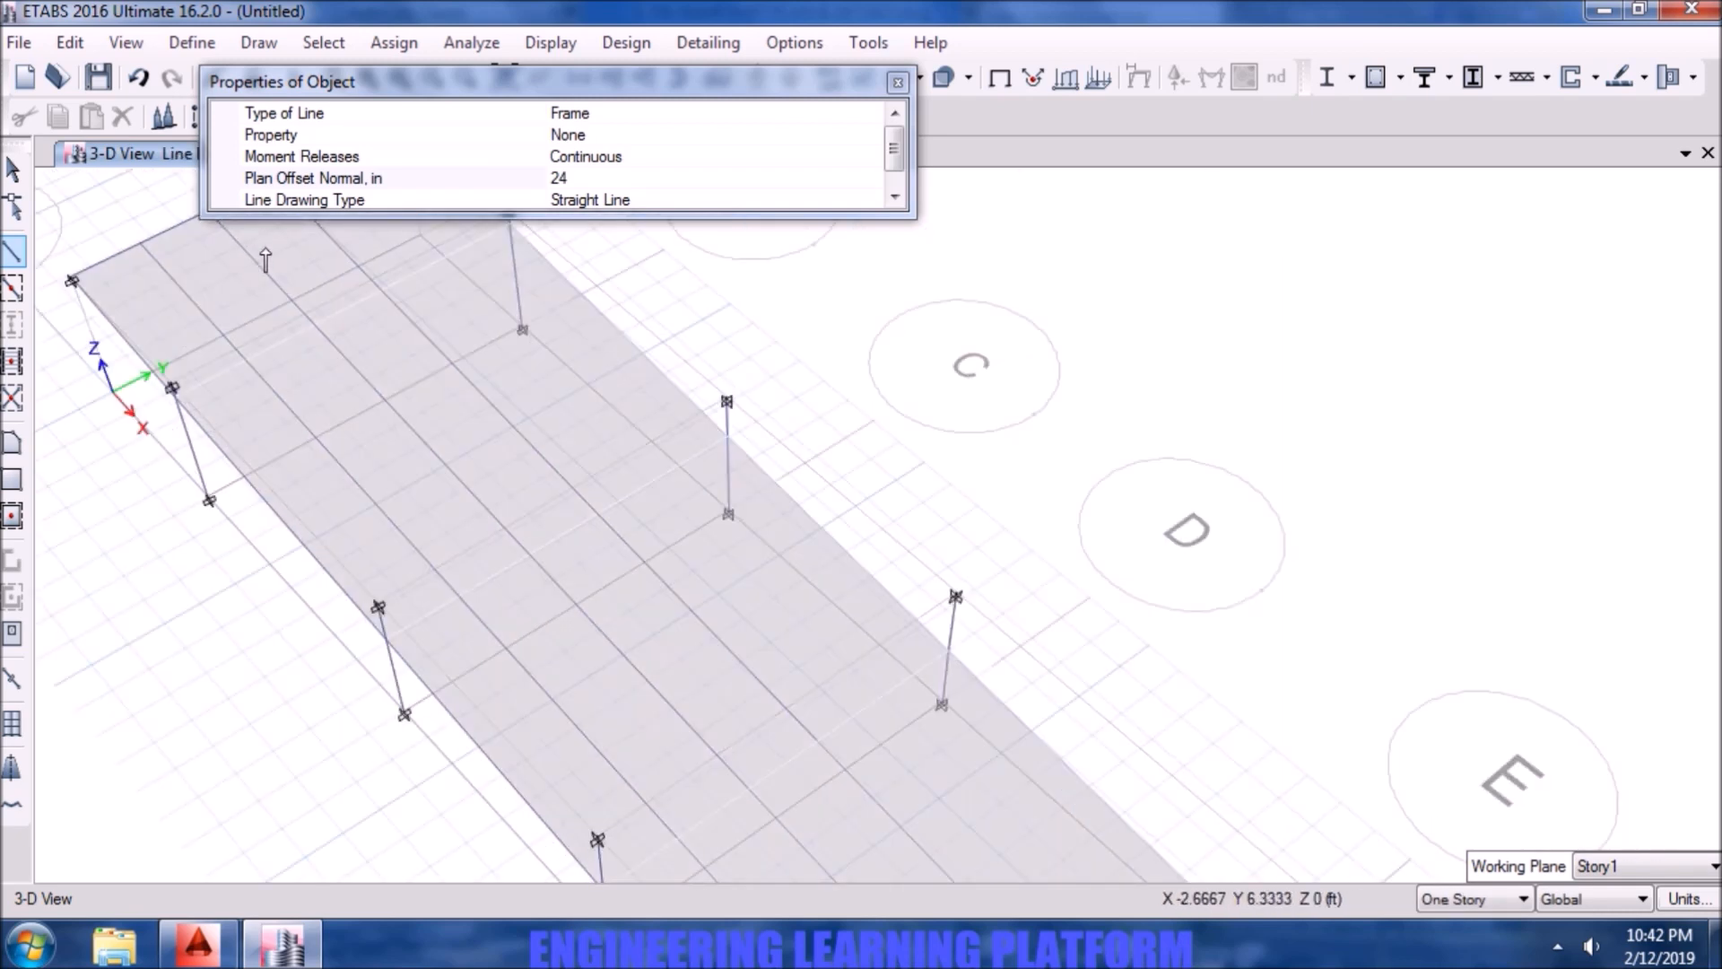
pyautogui.moveTo(262, 244); pyautogui.dragTo(330, 468, button='middle')
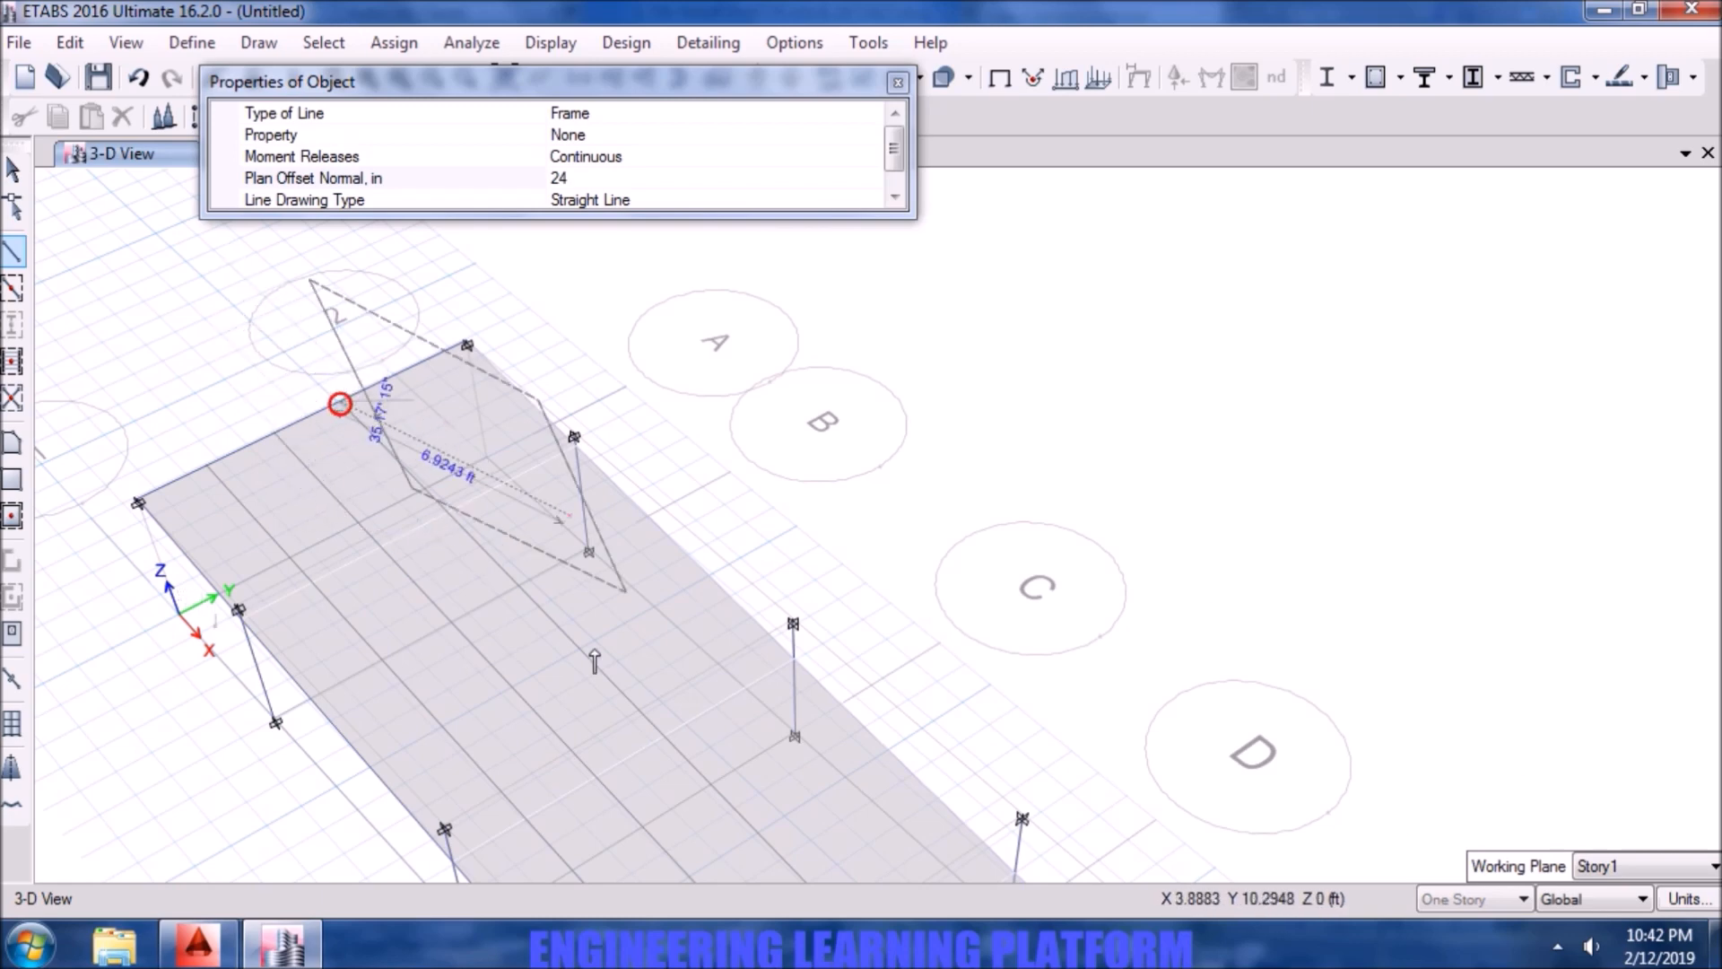
pyautogui.scroll(-4, 594, 662)
pyautogui.scroll(3, 546, 573)
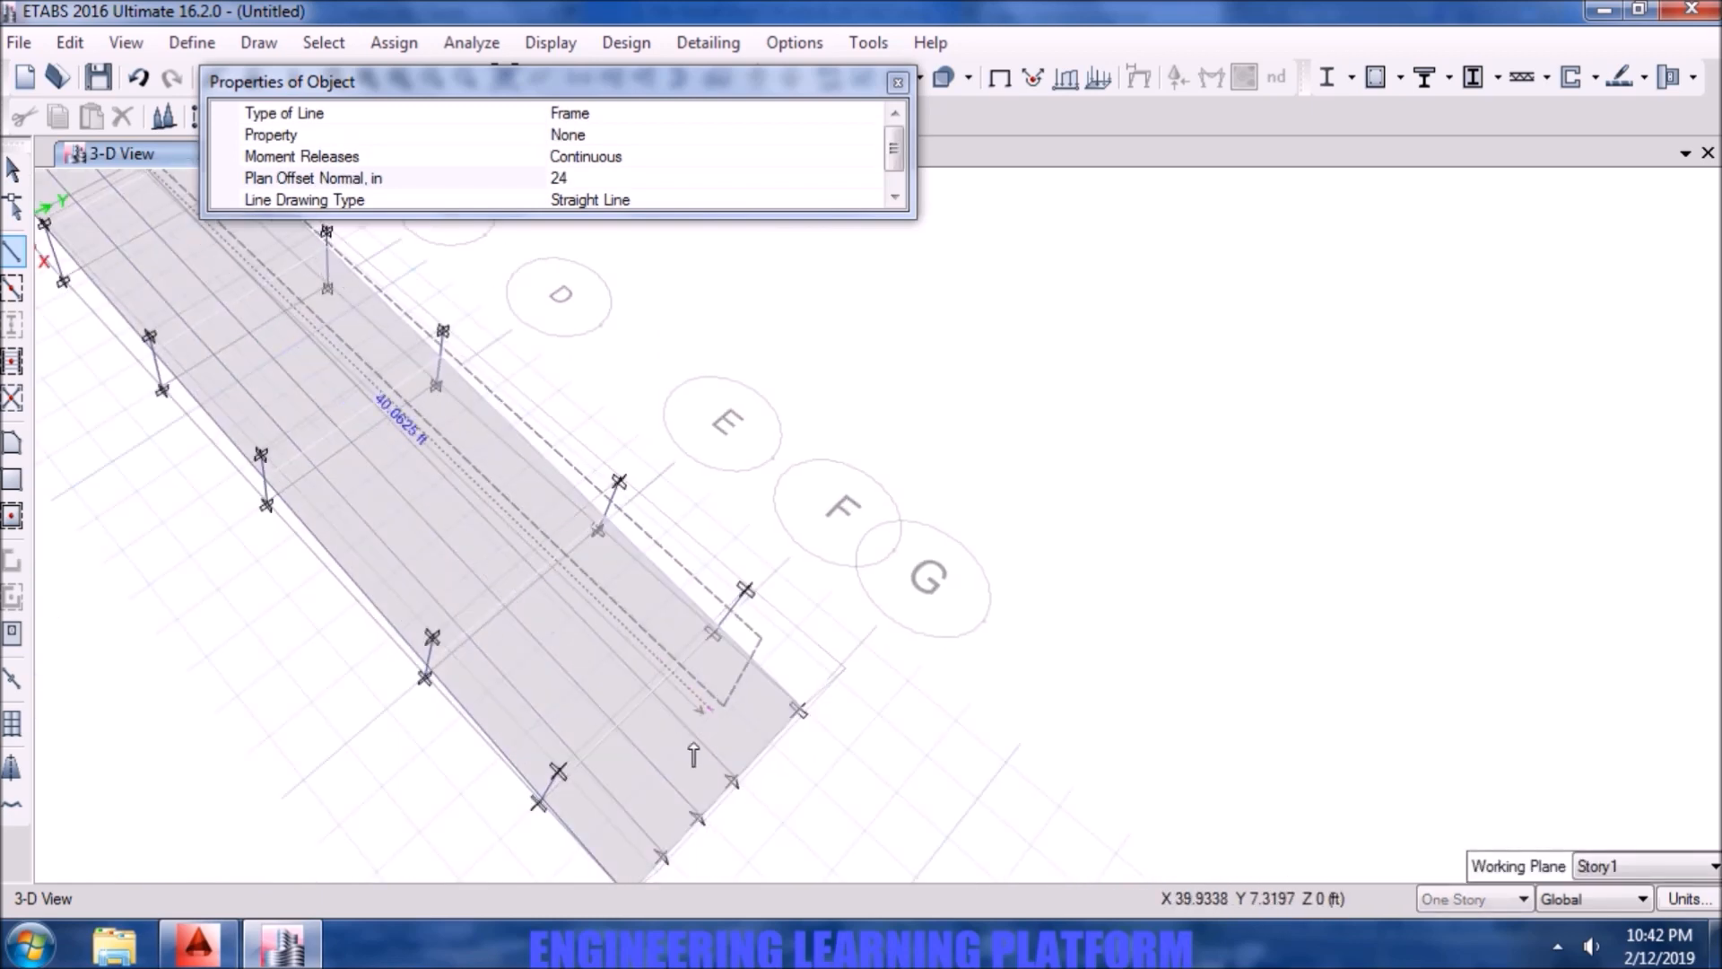
pyautogui.click(736, 776)
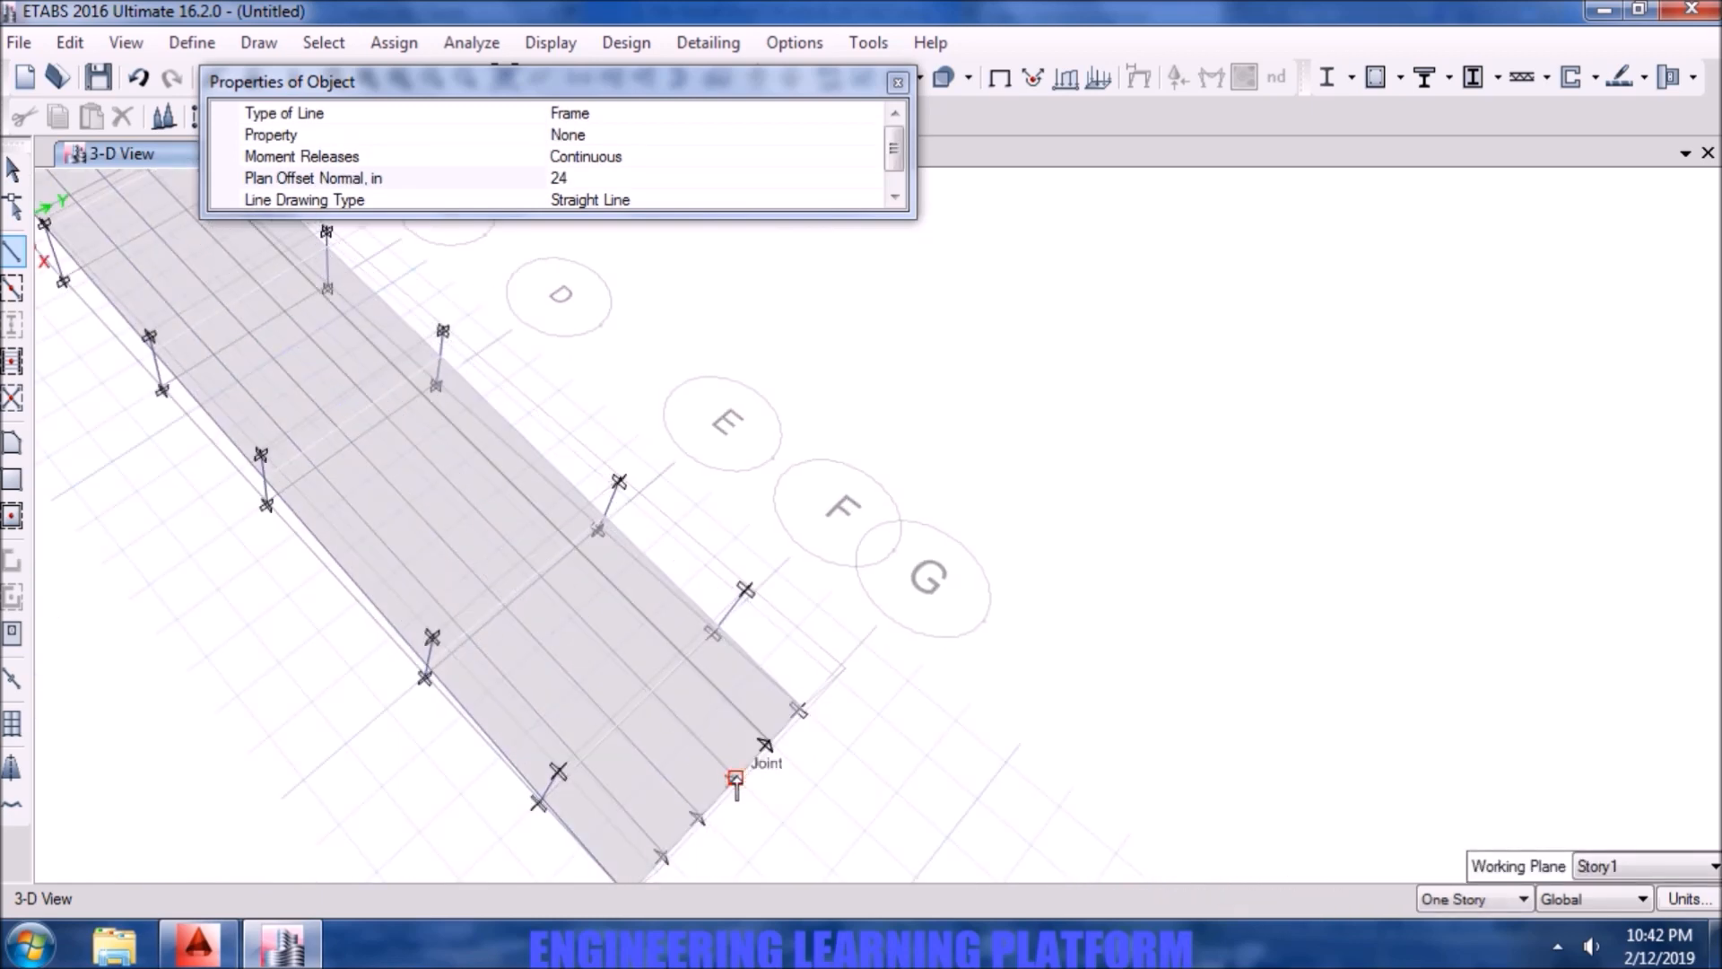
pyautogui.press('Escape')
# - Select the ramp slab panels with the None-property lines and divide the shells at intersections with selected frame objects
pyautogui.keyDown('shift'); pyautogui.moveTo(858, 674); pyautogui.dragTo(529, 779, button='middle'); pyautogui.keyUp('shift')
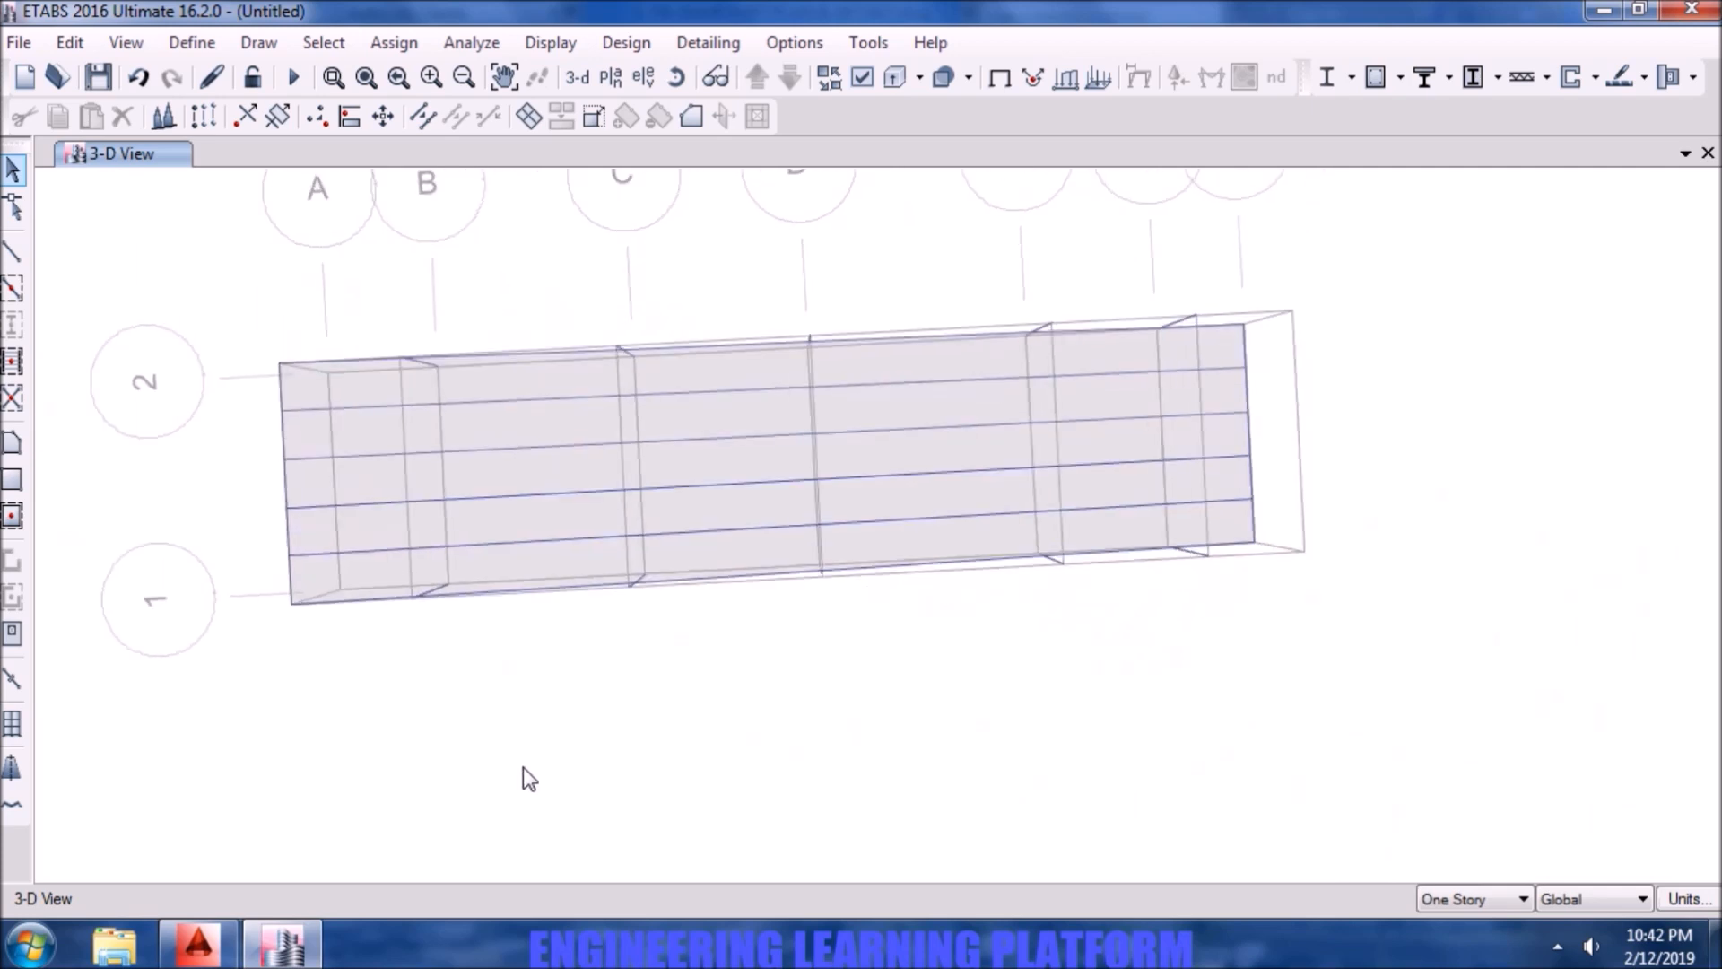
pyautogui.moveTo(1212, 513); pyautogui.dragTo(391, 413)
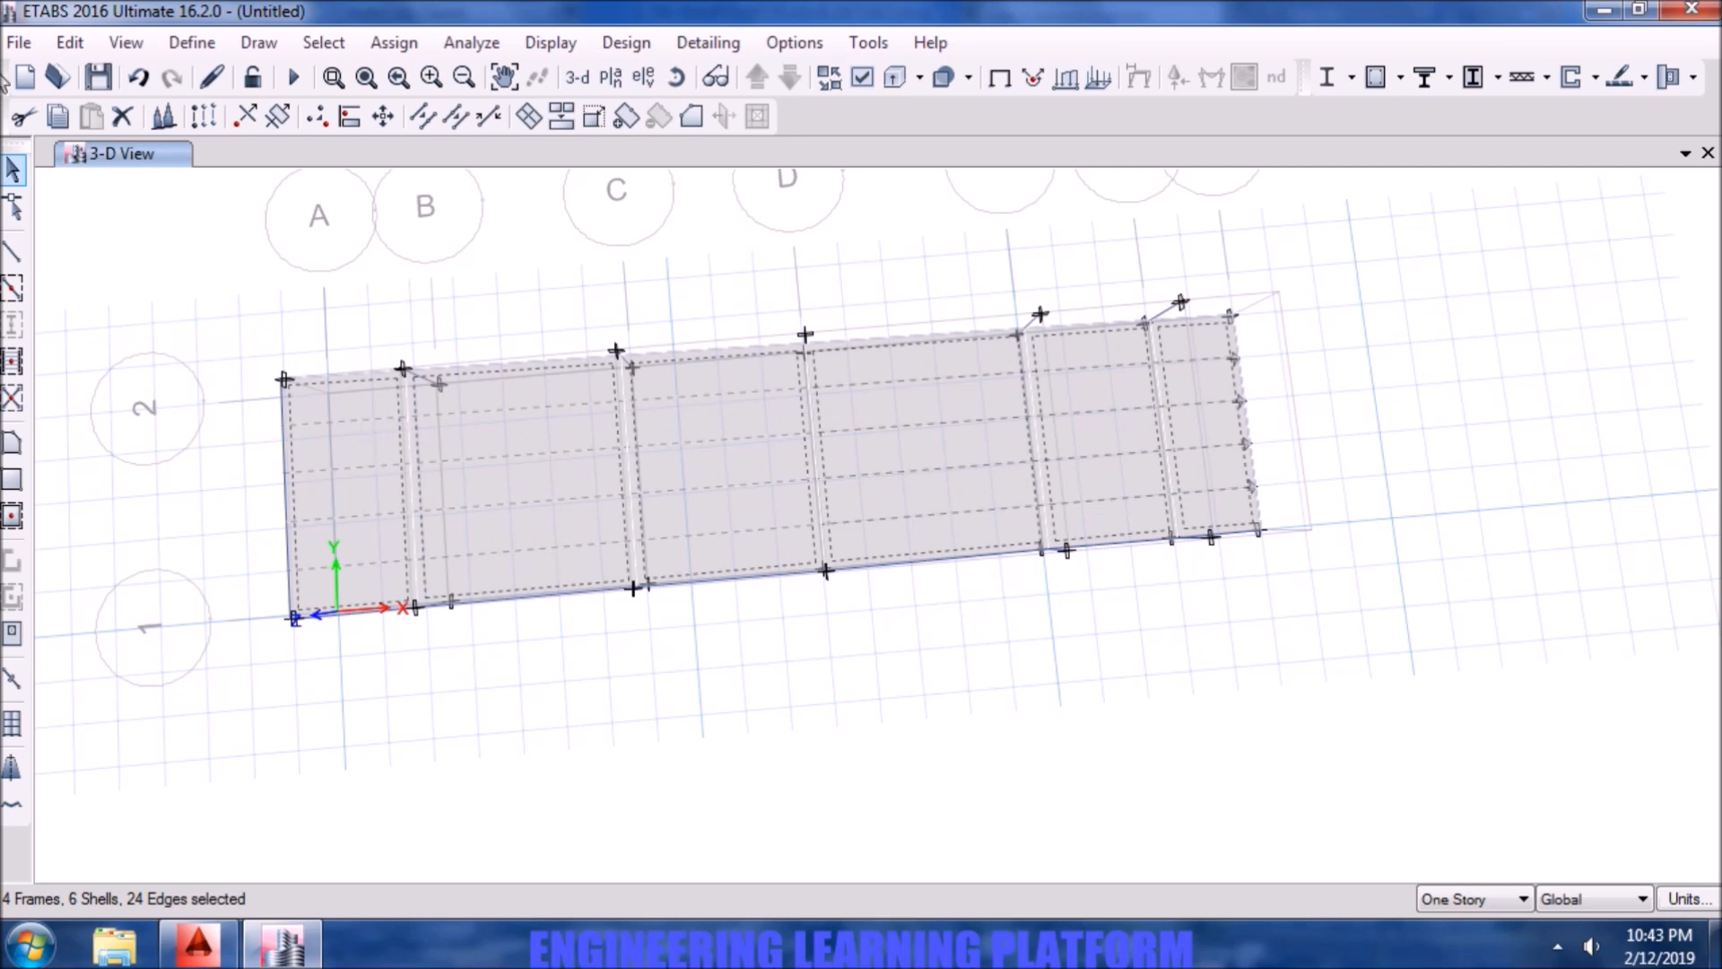
pyautogui.click(70, 42)
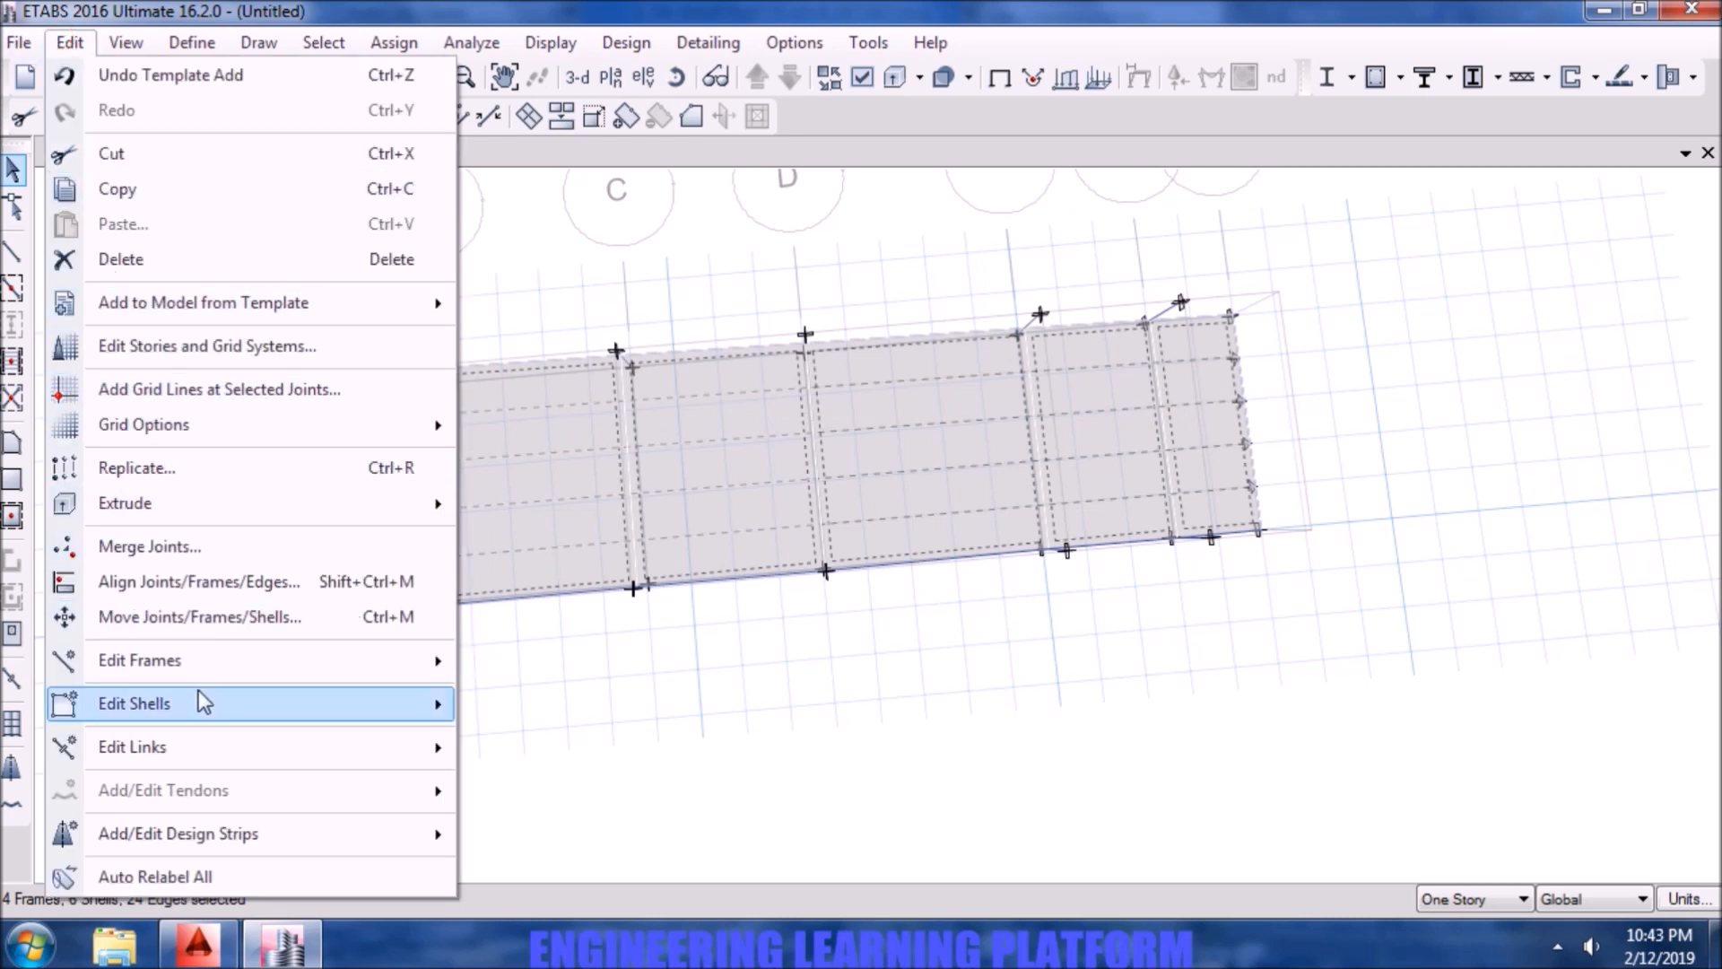
pyautogui.moveTo(200, 698)
pyautogui.click(578, 502)
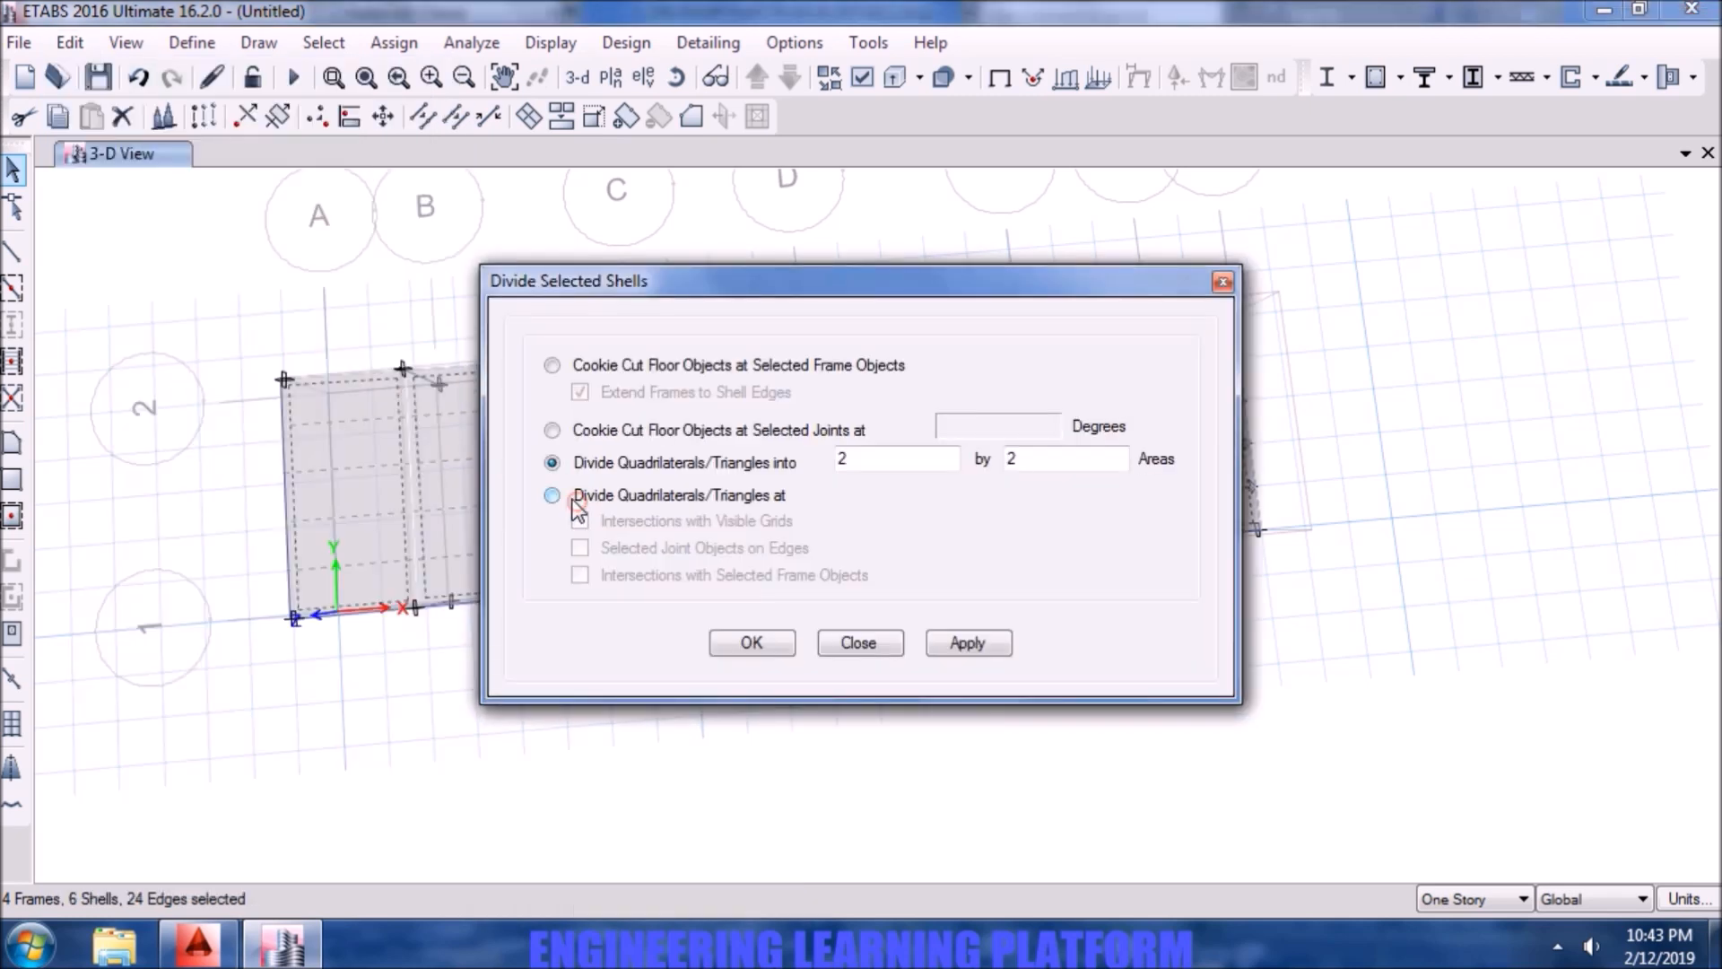
pyautogui.click(592, 488)
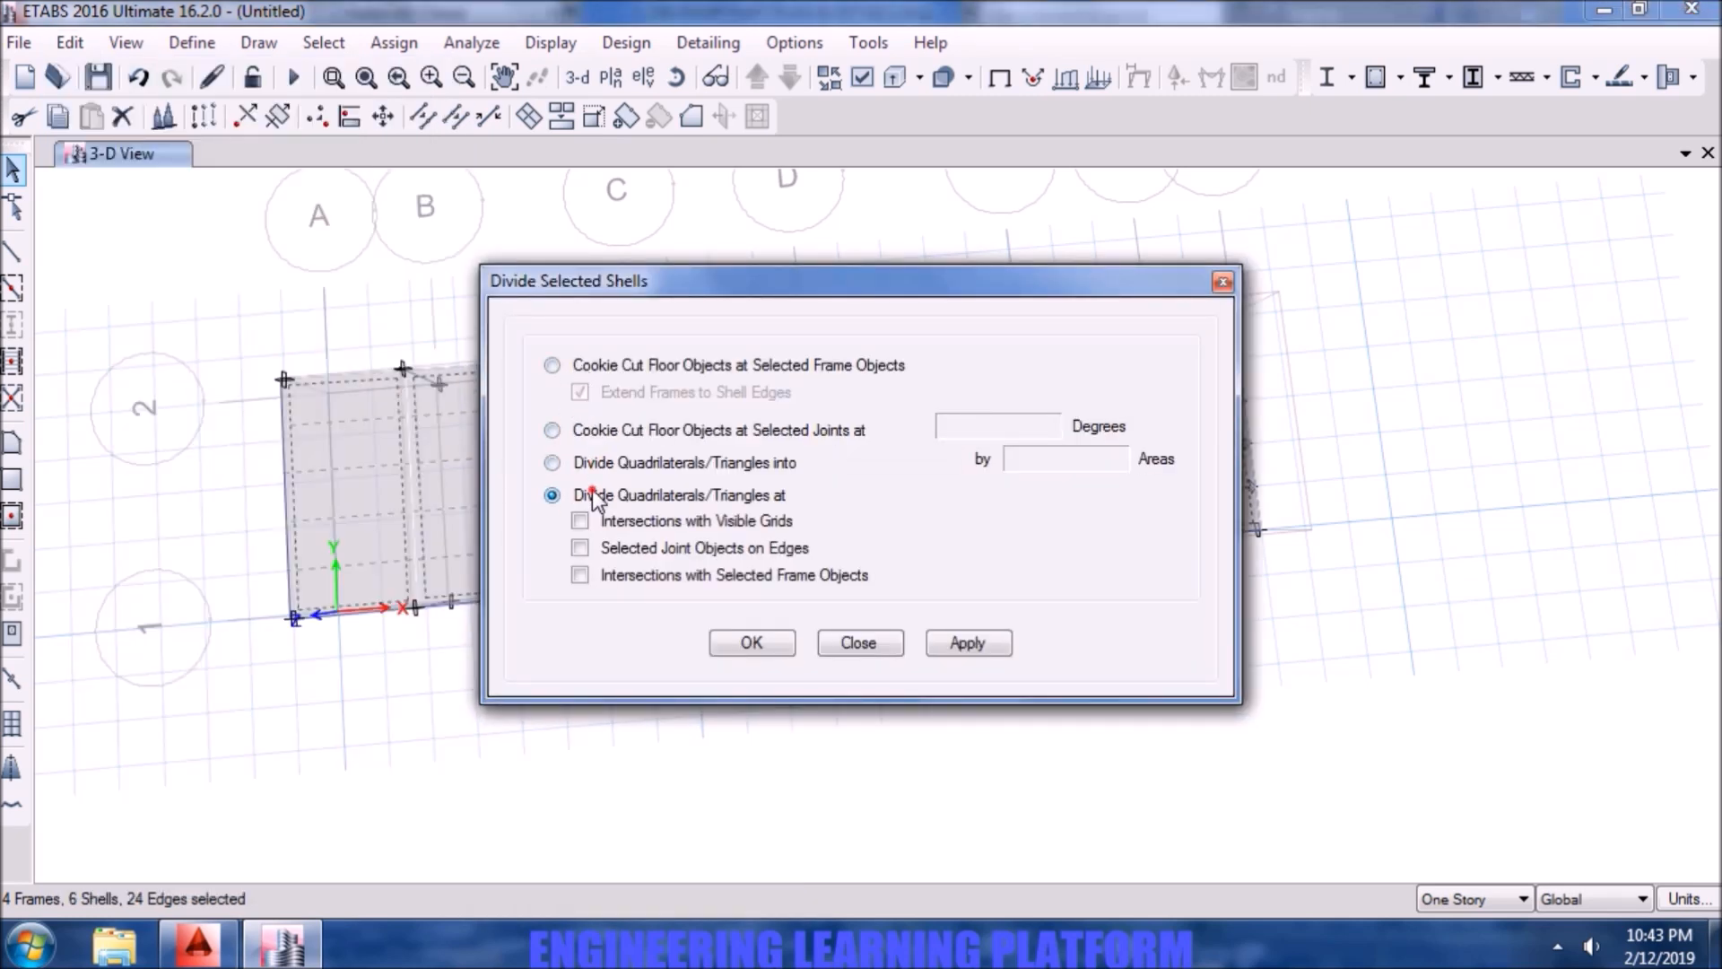
pyautogui.click(588, 546)
pyautogui.click(603, 548)
pyautogui.click(603, 574)
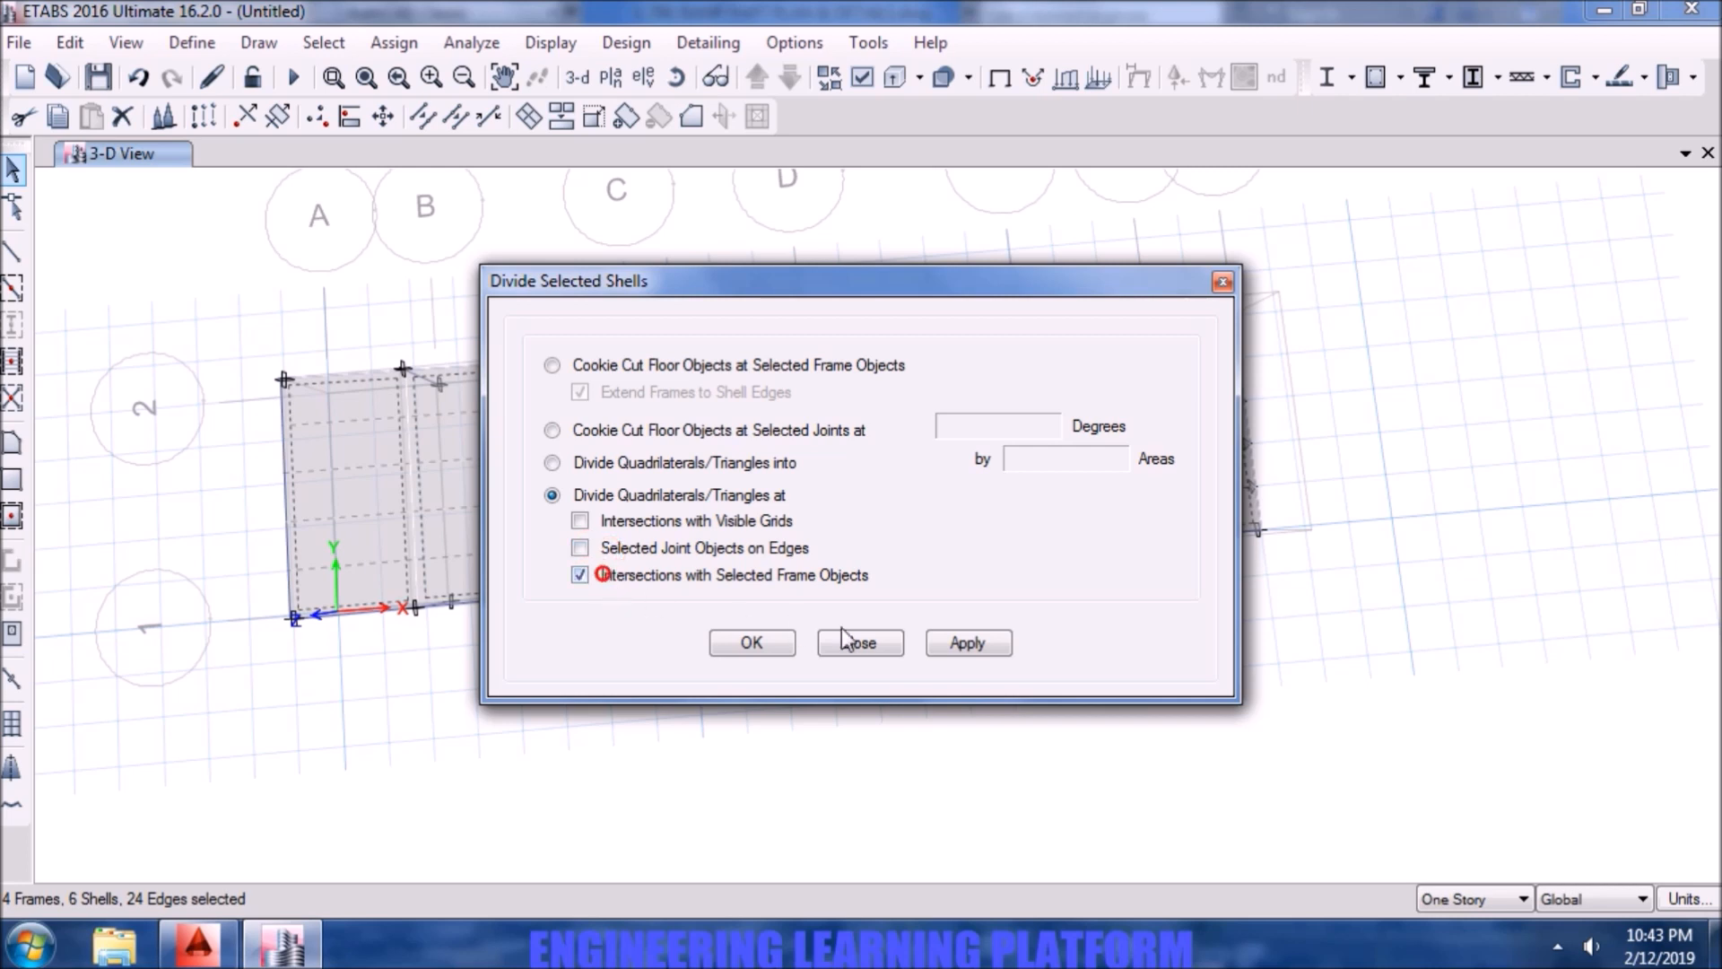
pyautogui.click(967, 644)
pyautogui.click(752, 643)
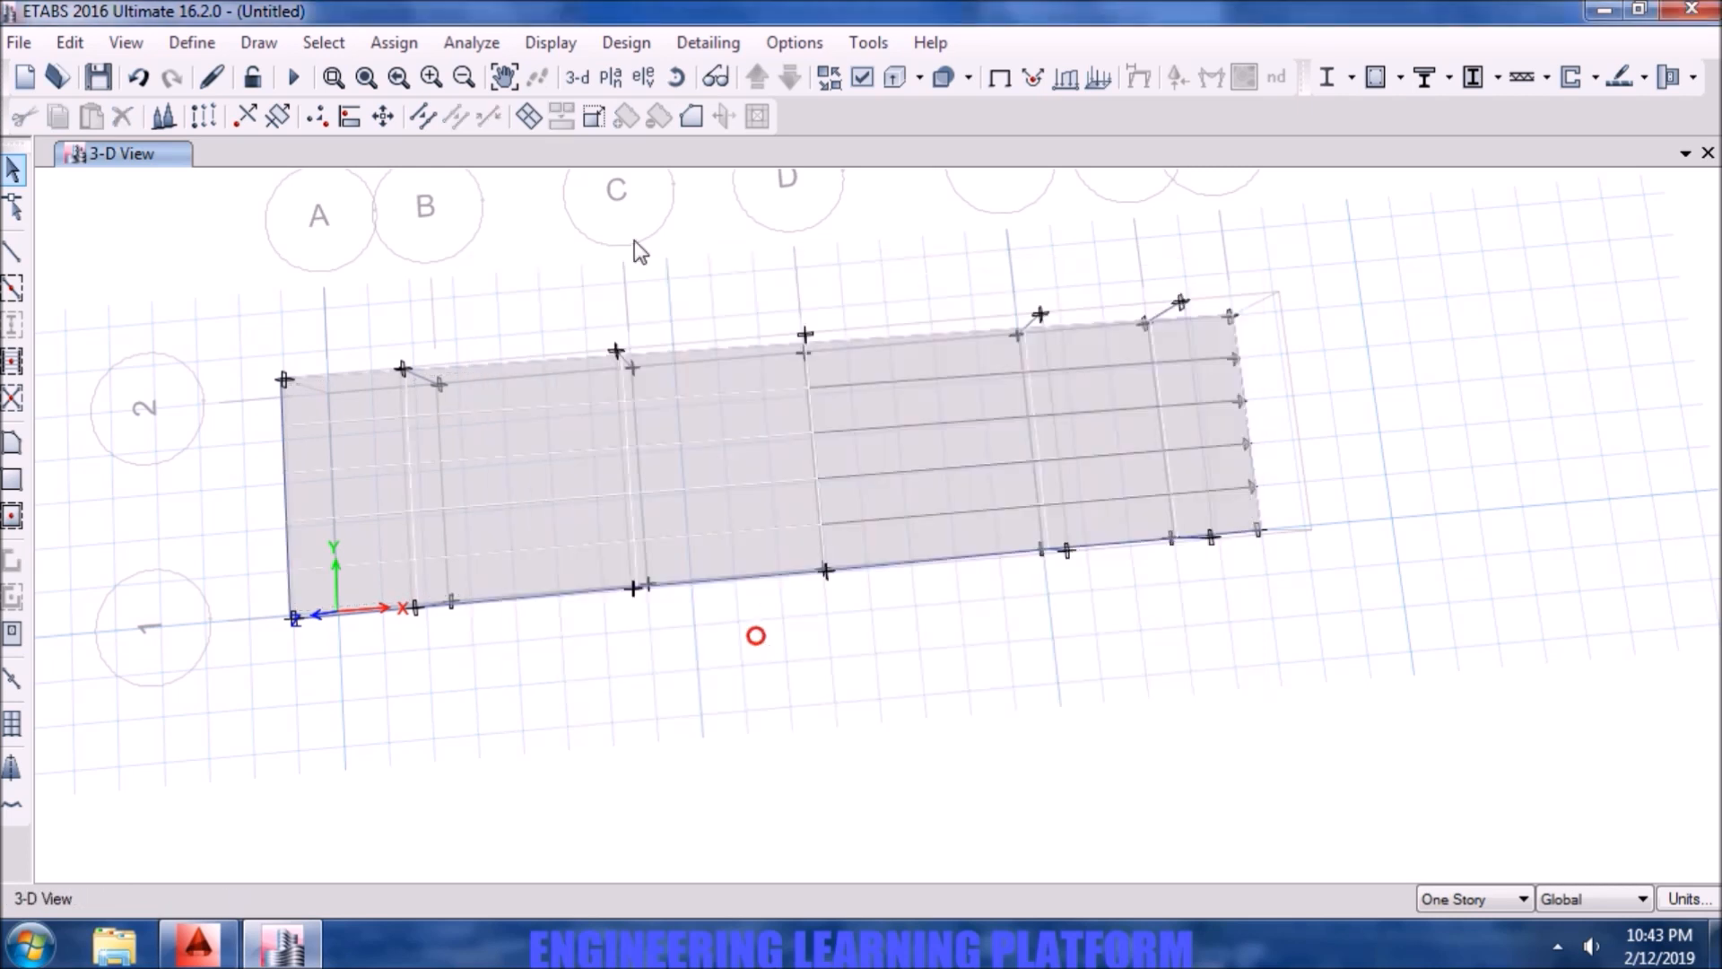
pyautogui.click(323, 42)
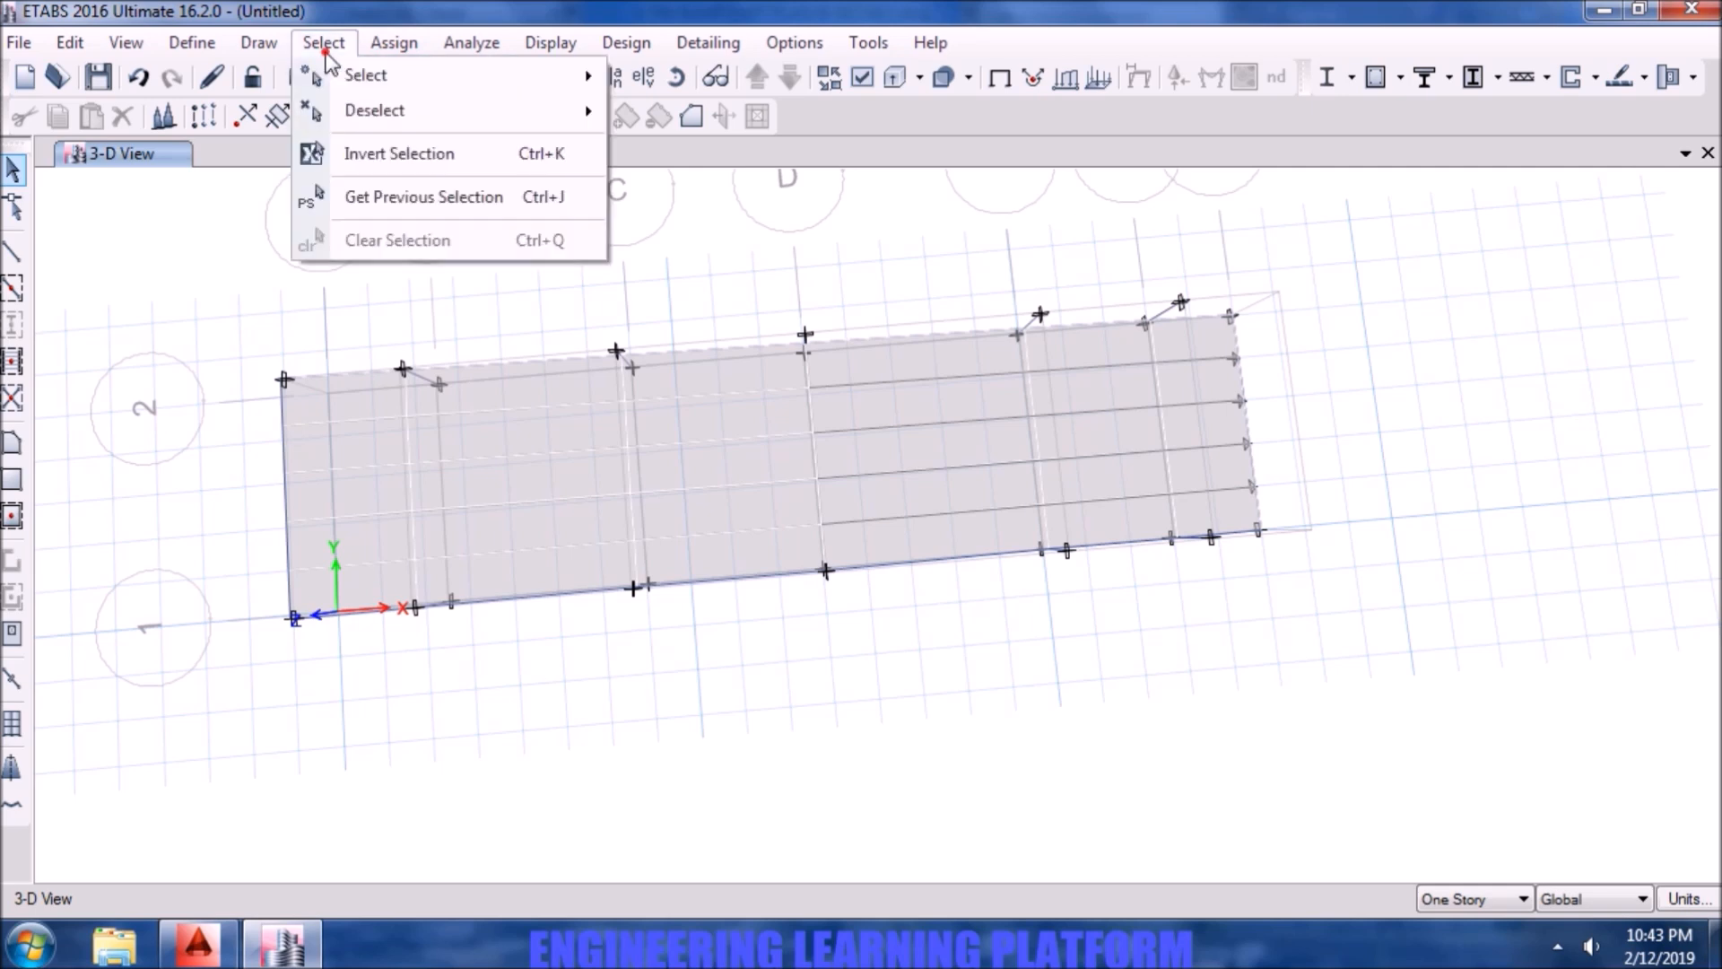
pyautogui.moveTo(366, 78)
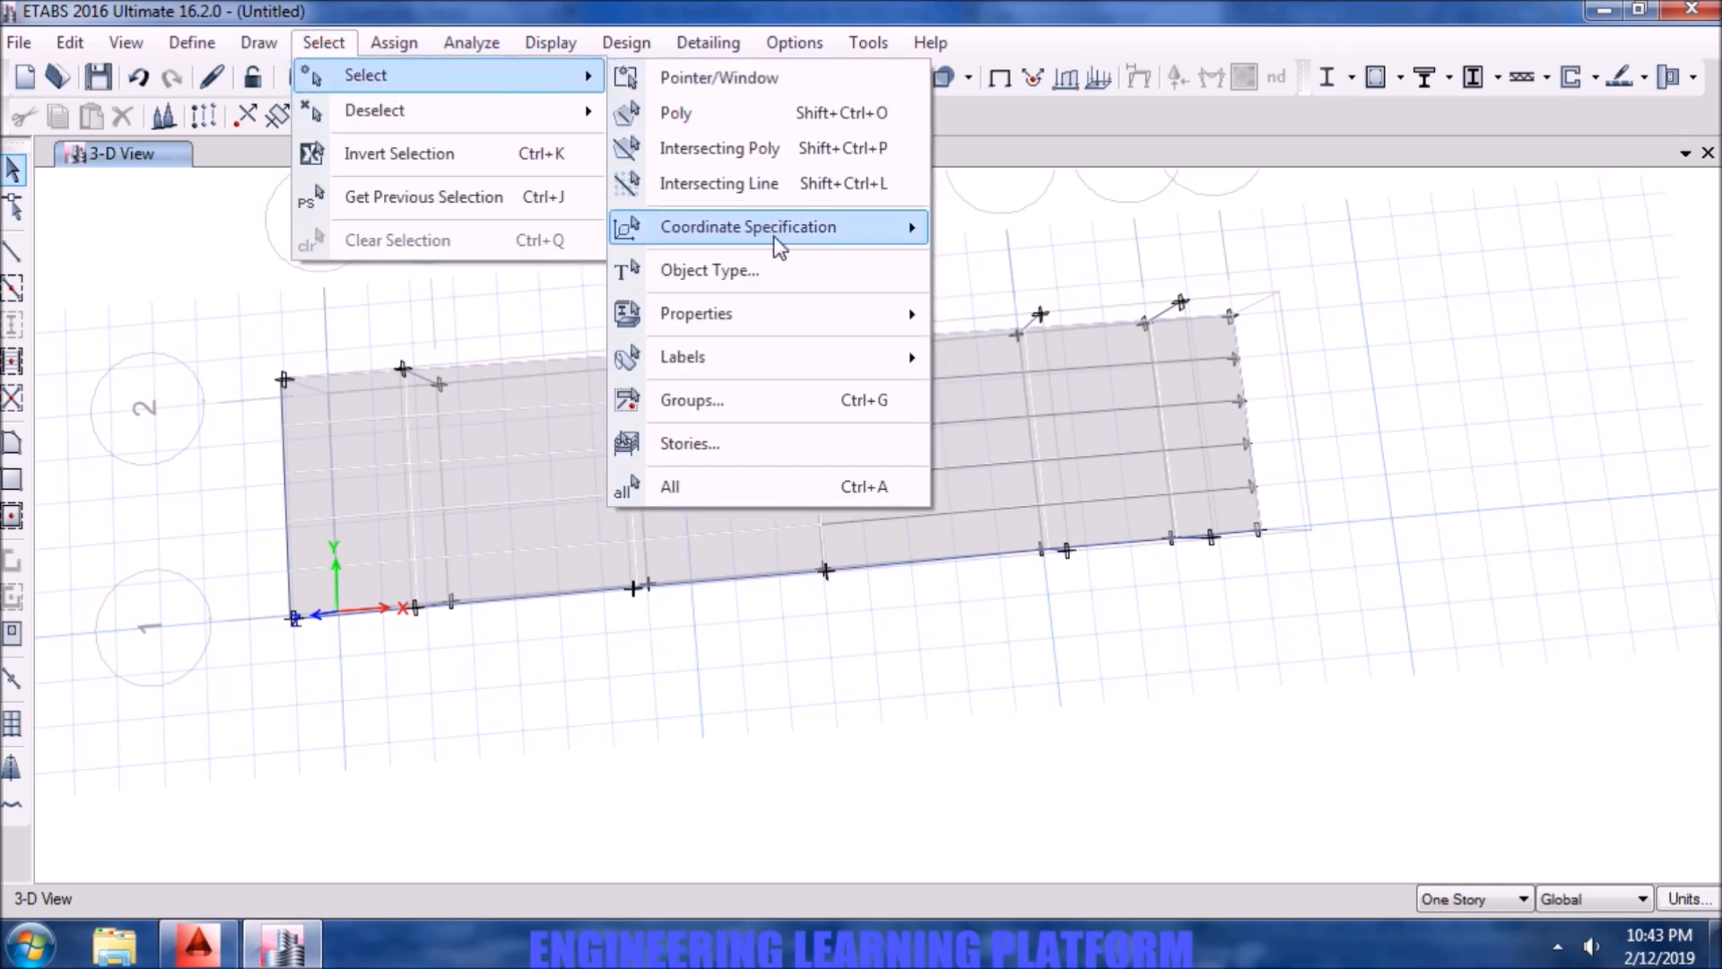
pyautogui.click(772, 271)
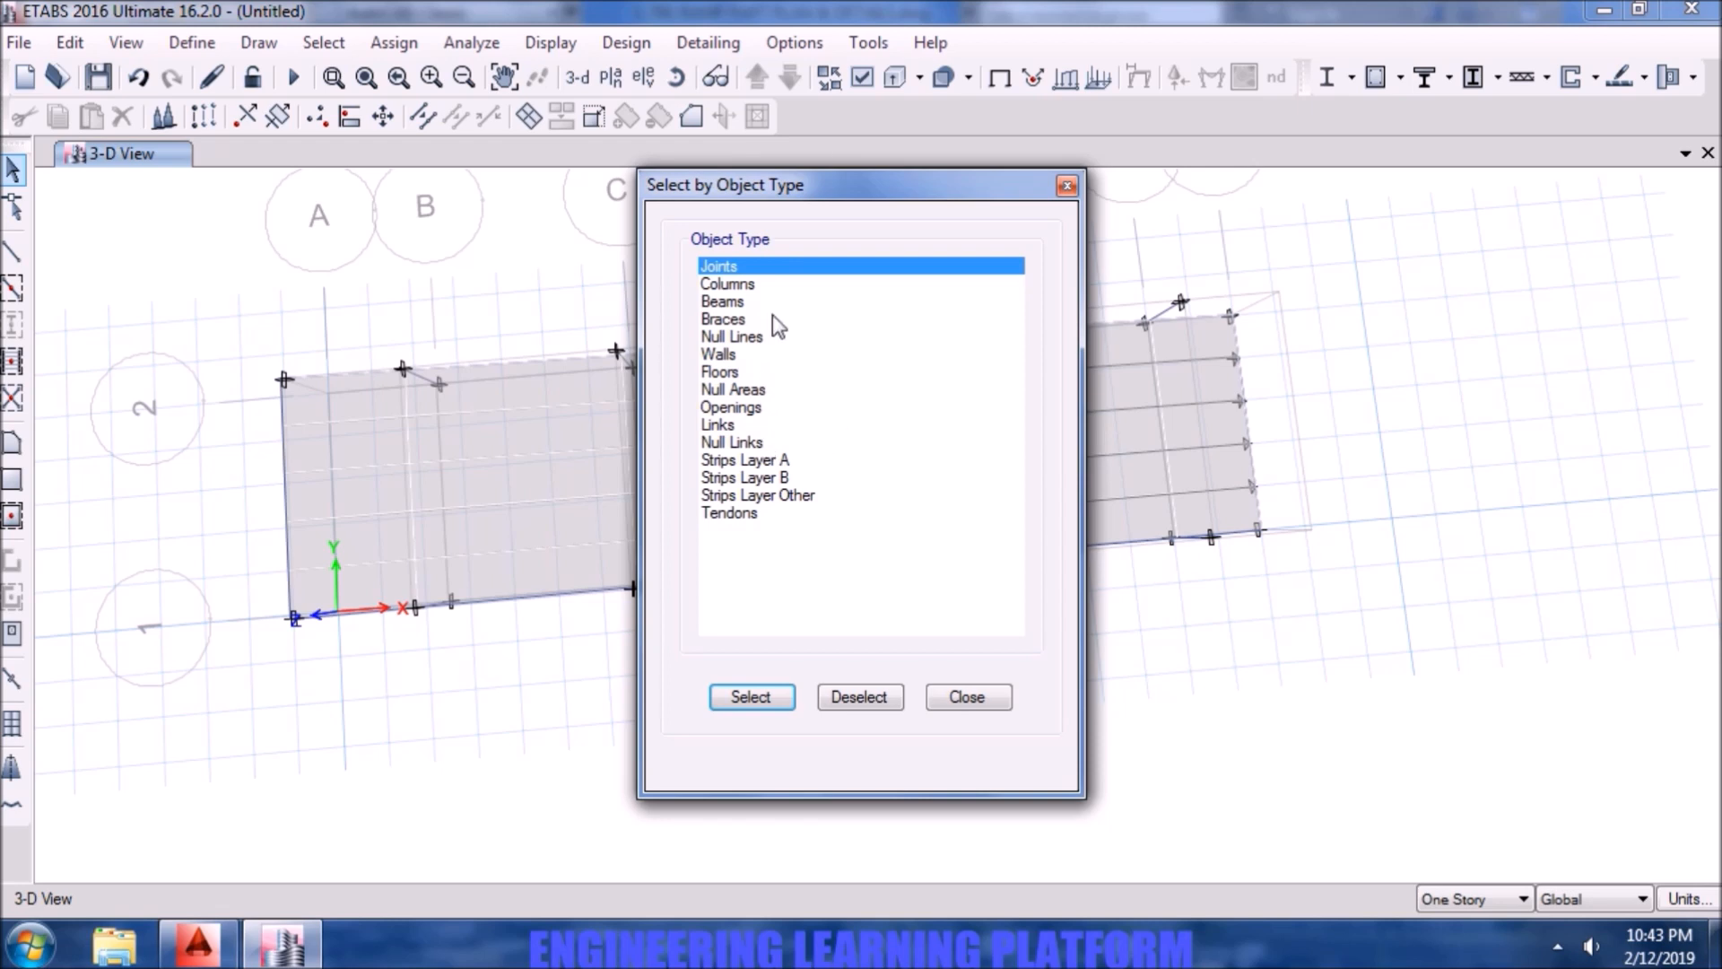
pyautogui.click(958, 700)
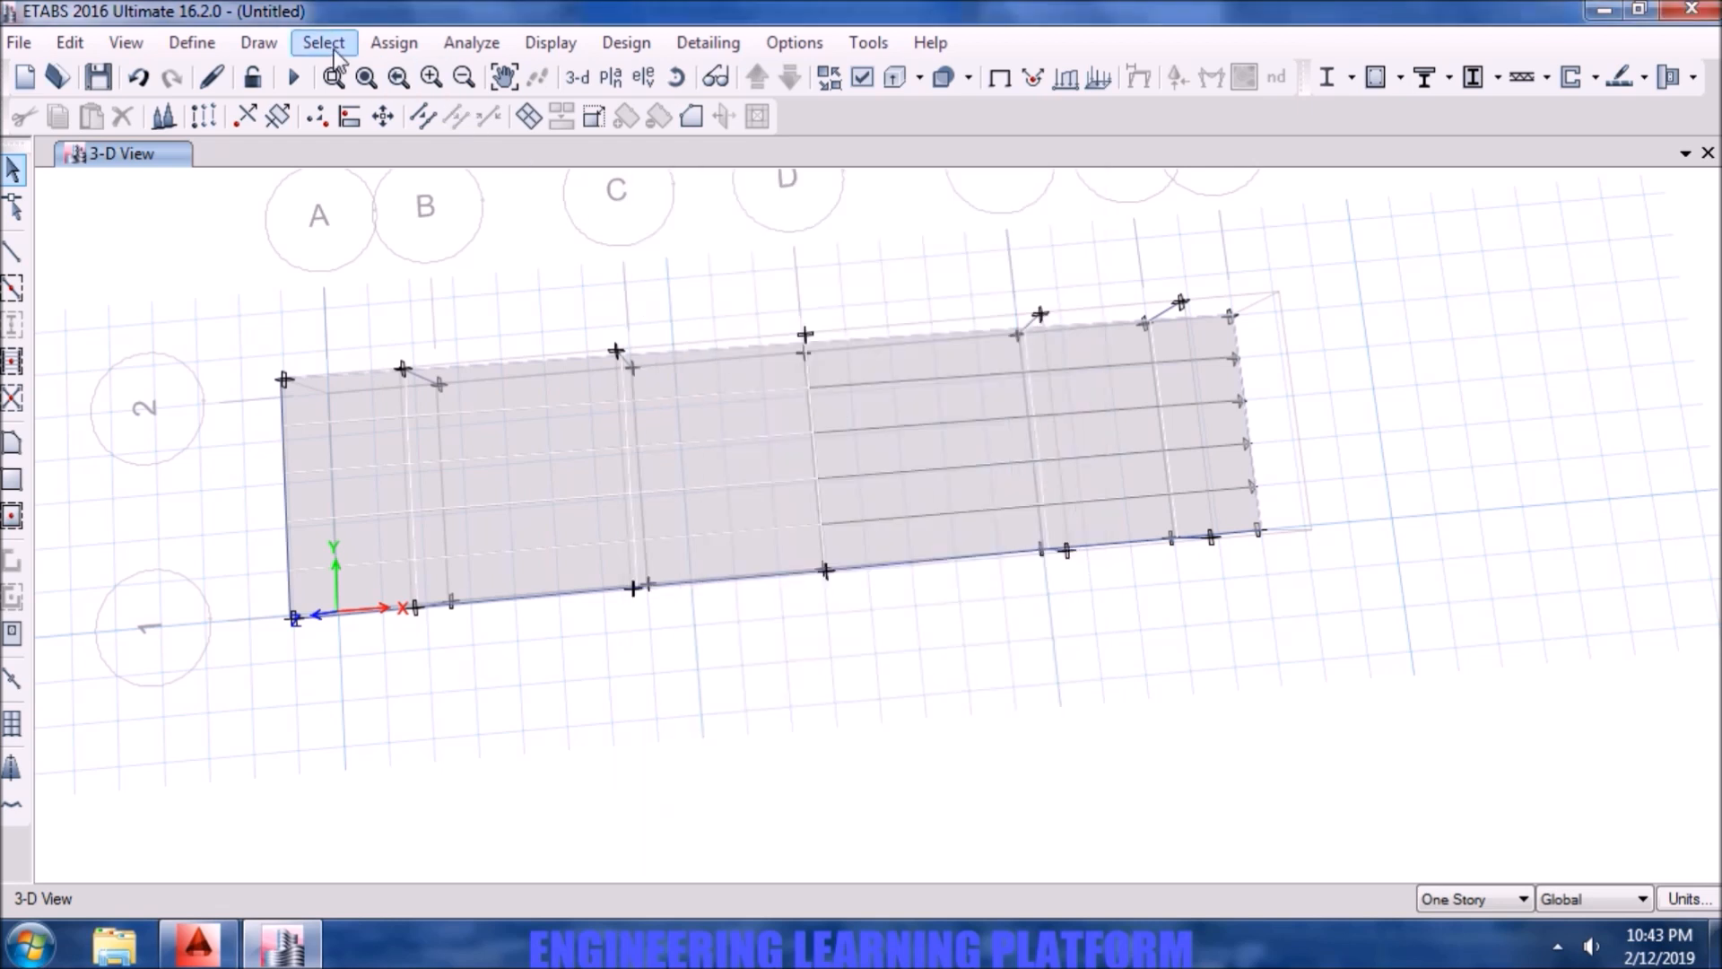
# - Select all frames with property None and delete these offset lines from the ramp
pyautogui.click(323, 42)
pyautogui.moveTo(373, 88)
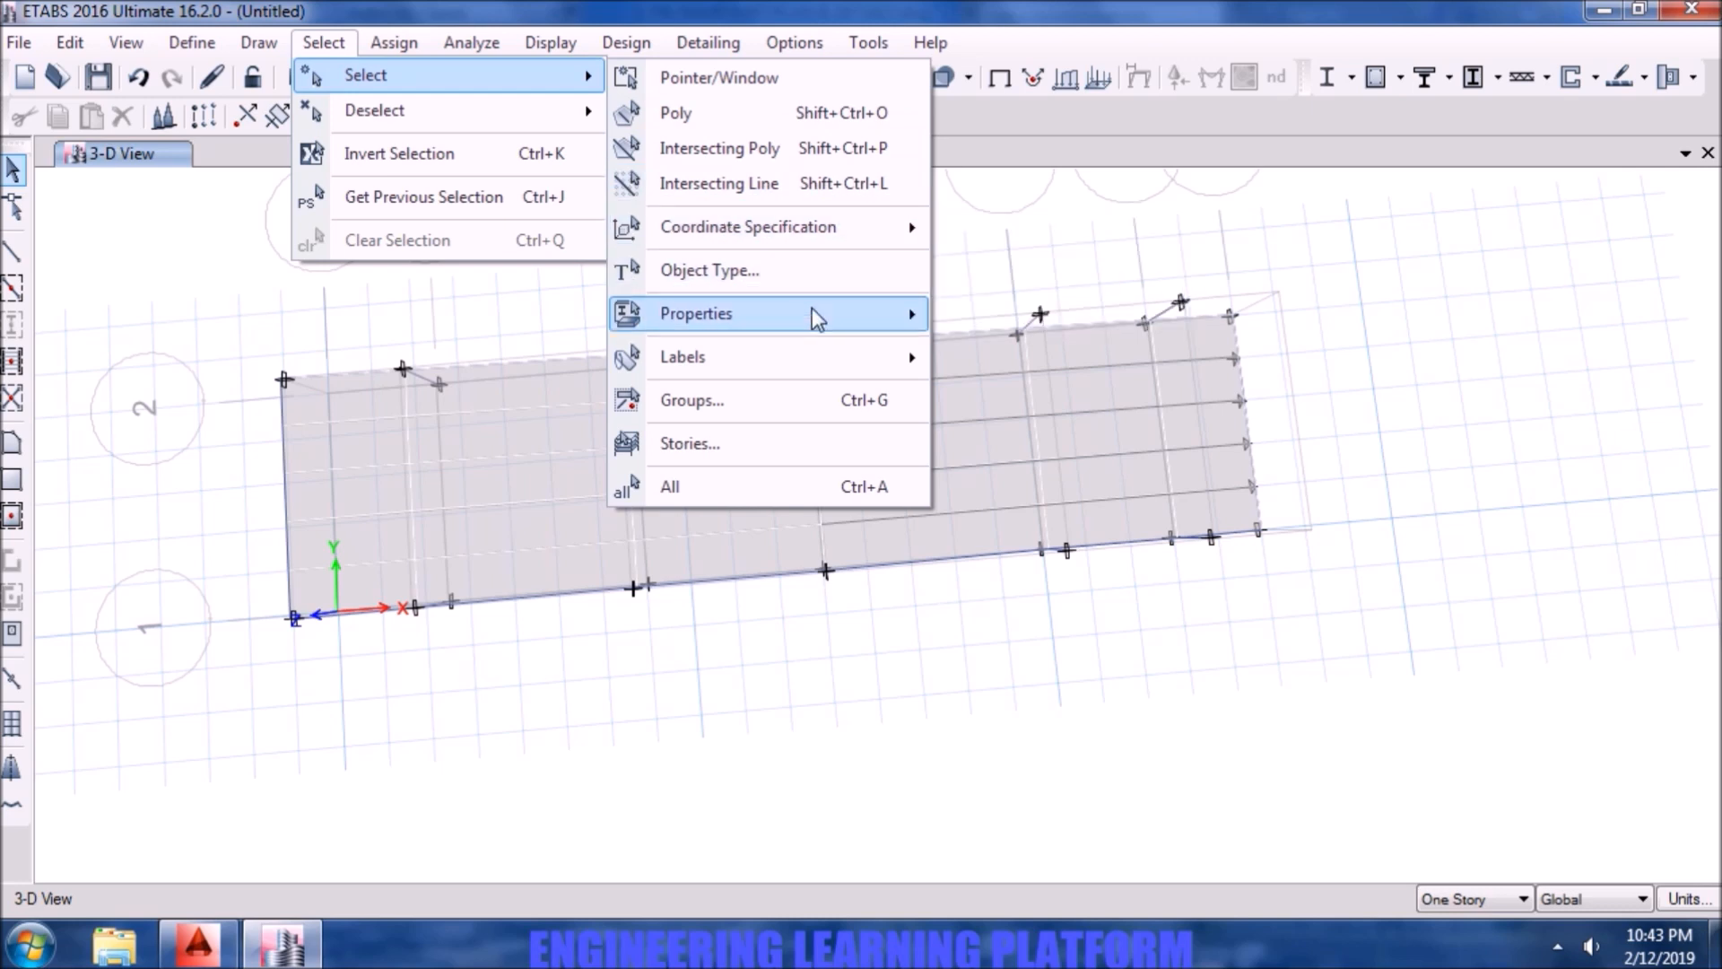
pyautogui.moveTo(897, 315)
pyautogui.click(1026, 361)
pyautogui.click(748, 345)
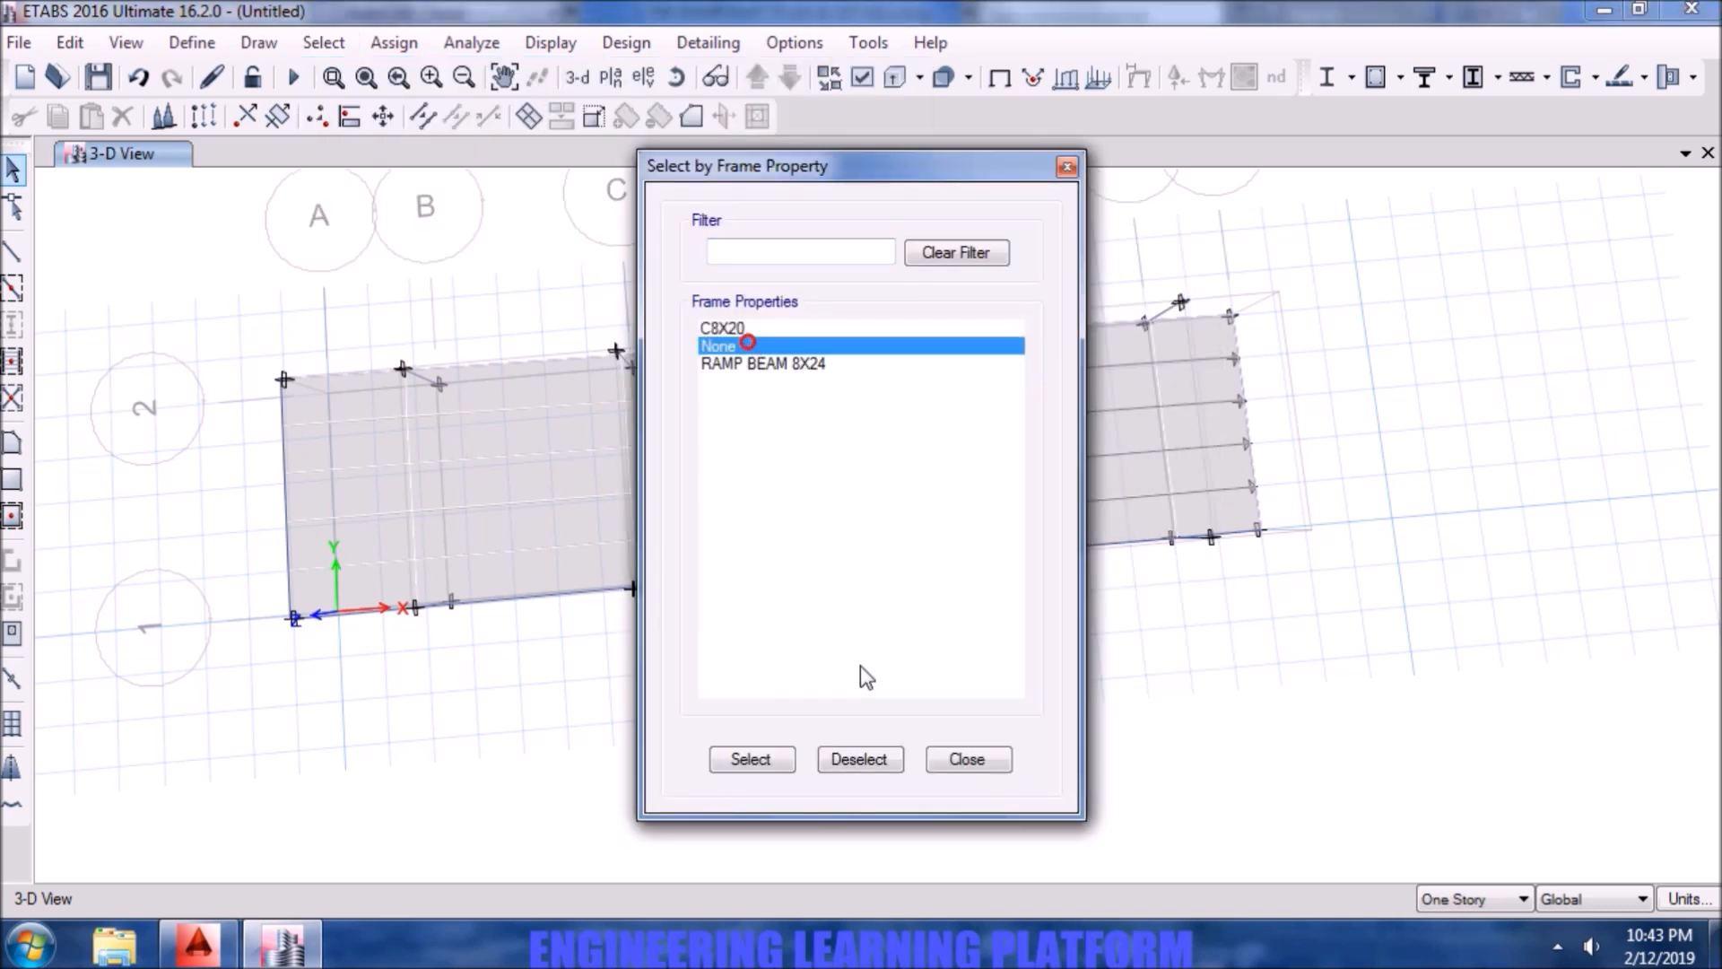
pyautogui.click(947, 757)
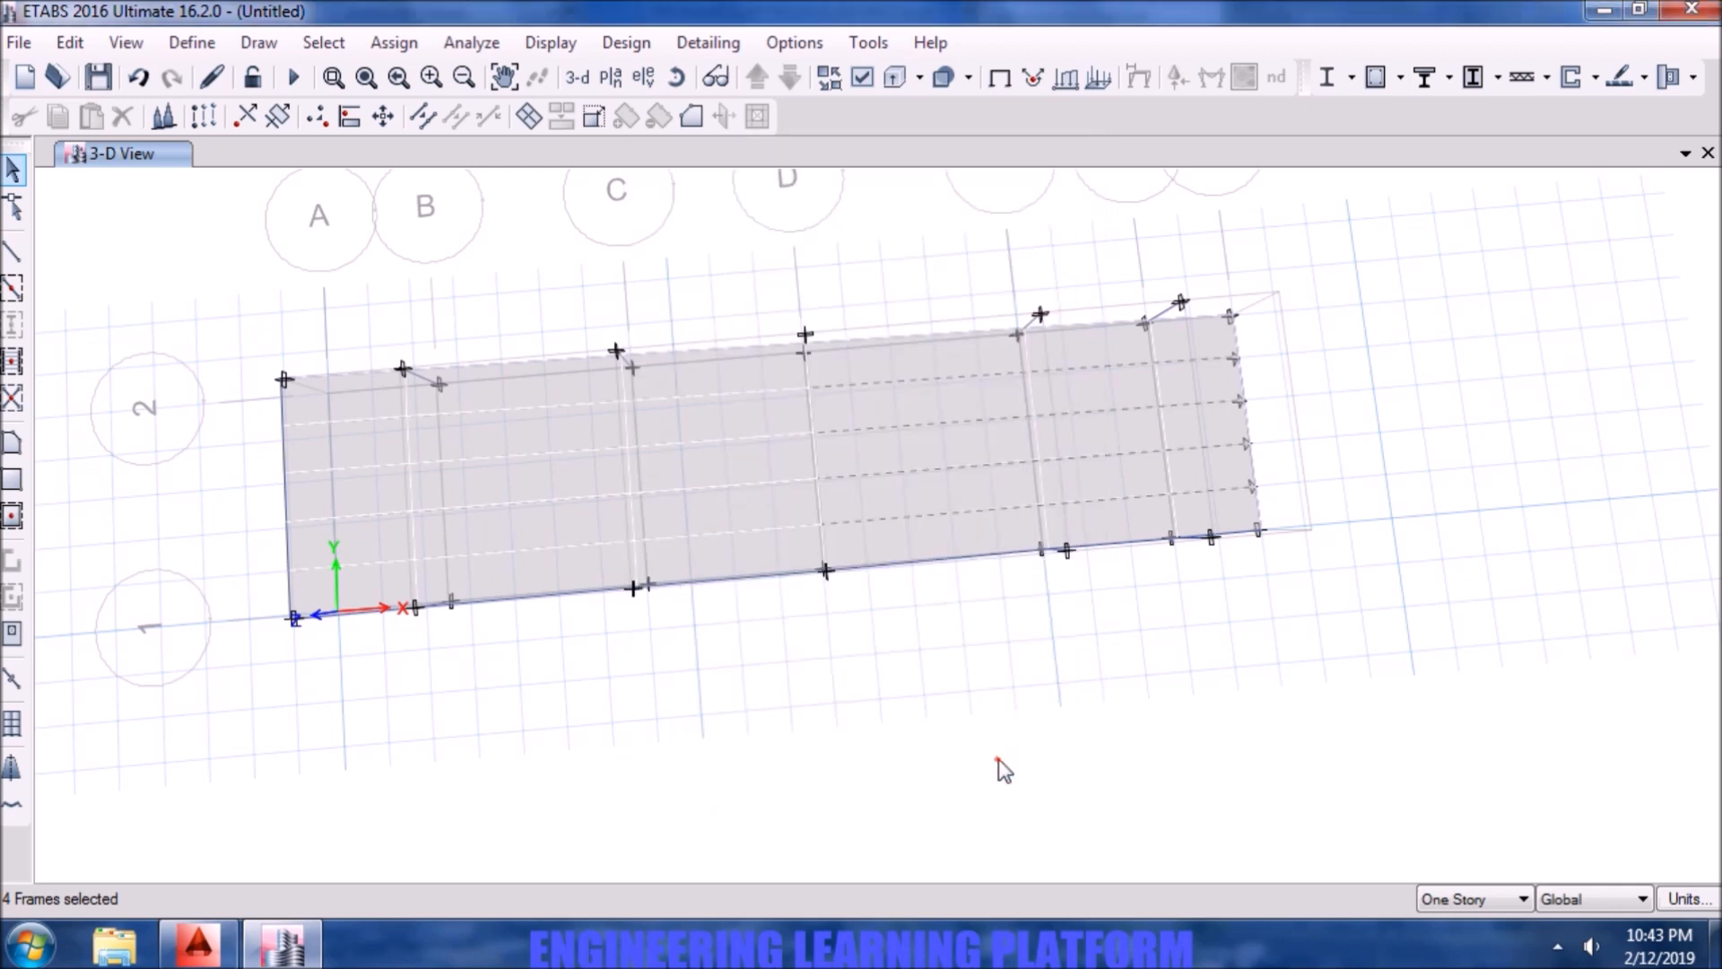
pyautogui.click(1132, 455)
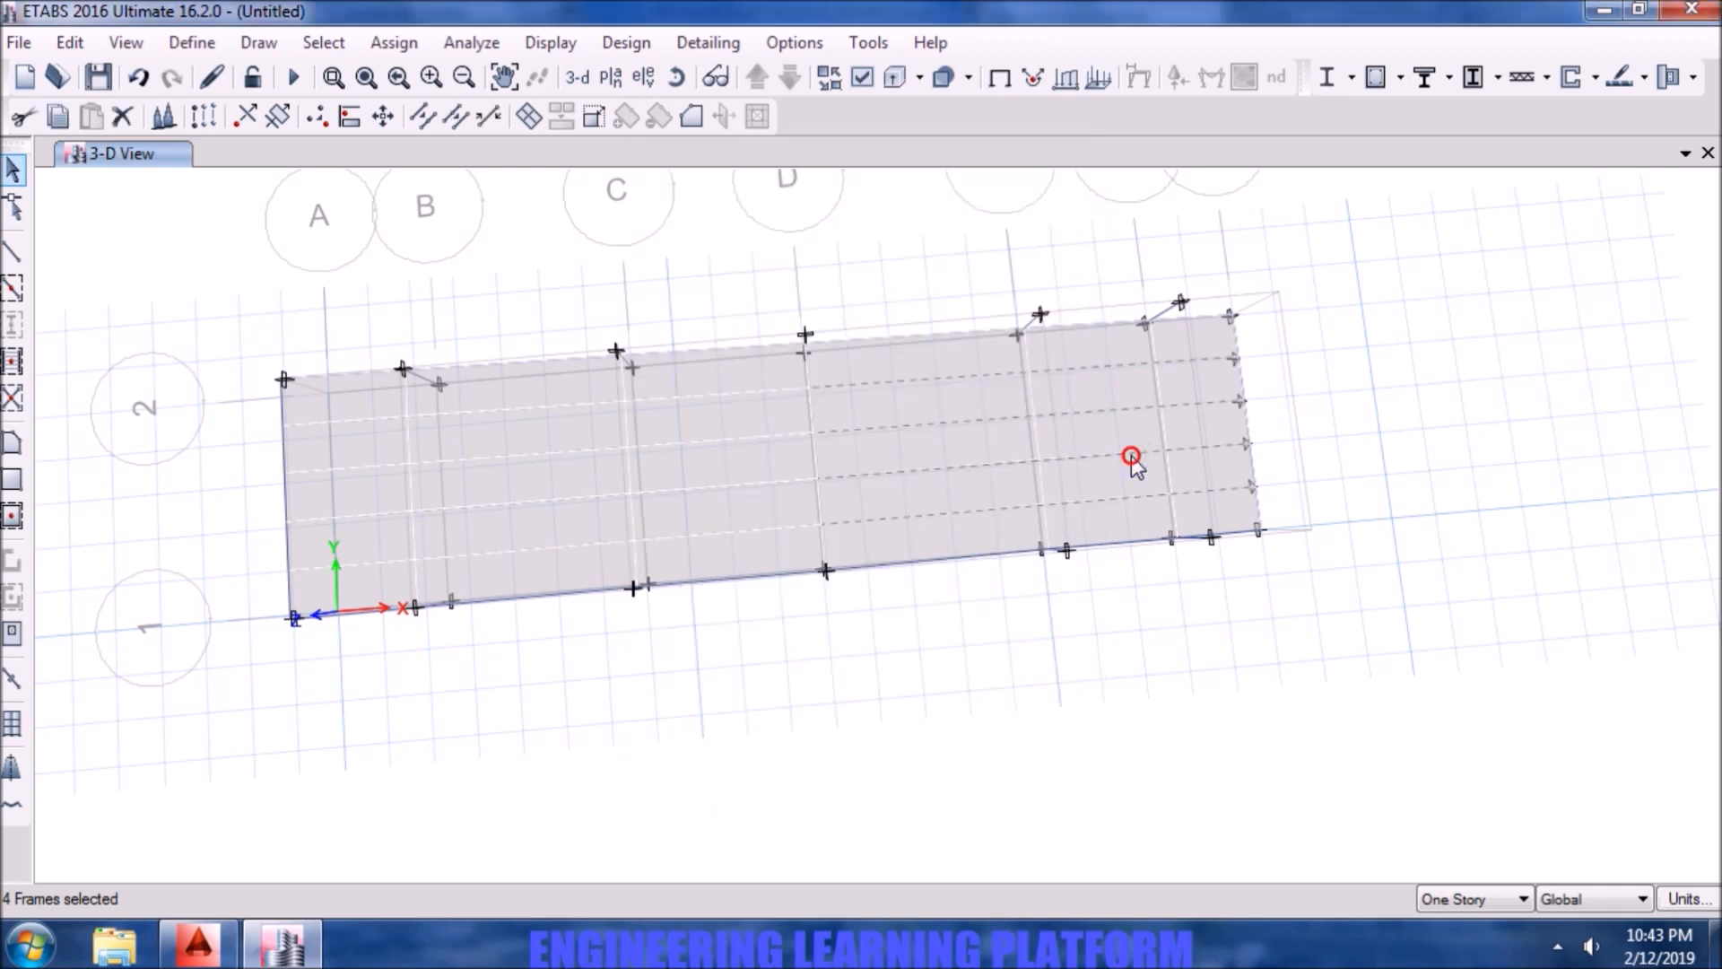
# - Hide joint objects, columns and beams in the 3-D view so only the ramp slab panels can be picked
pyautogui.keyDown('shift'); pyautogui.moveTo(1025, 687); pyautogui.dragTo(848, 487, button='middle'); pyautogui.keyUp('shift')
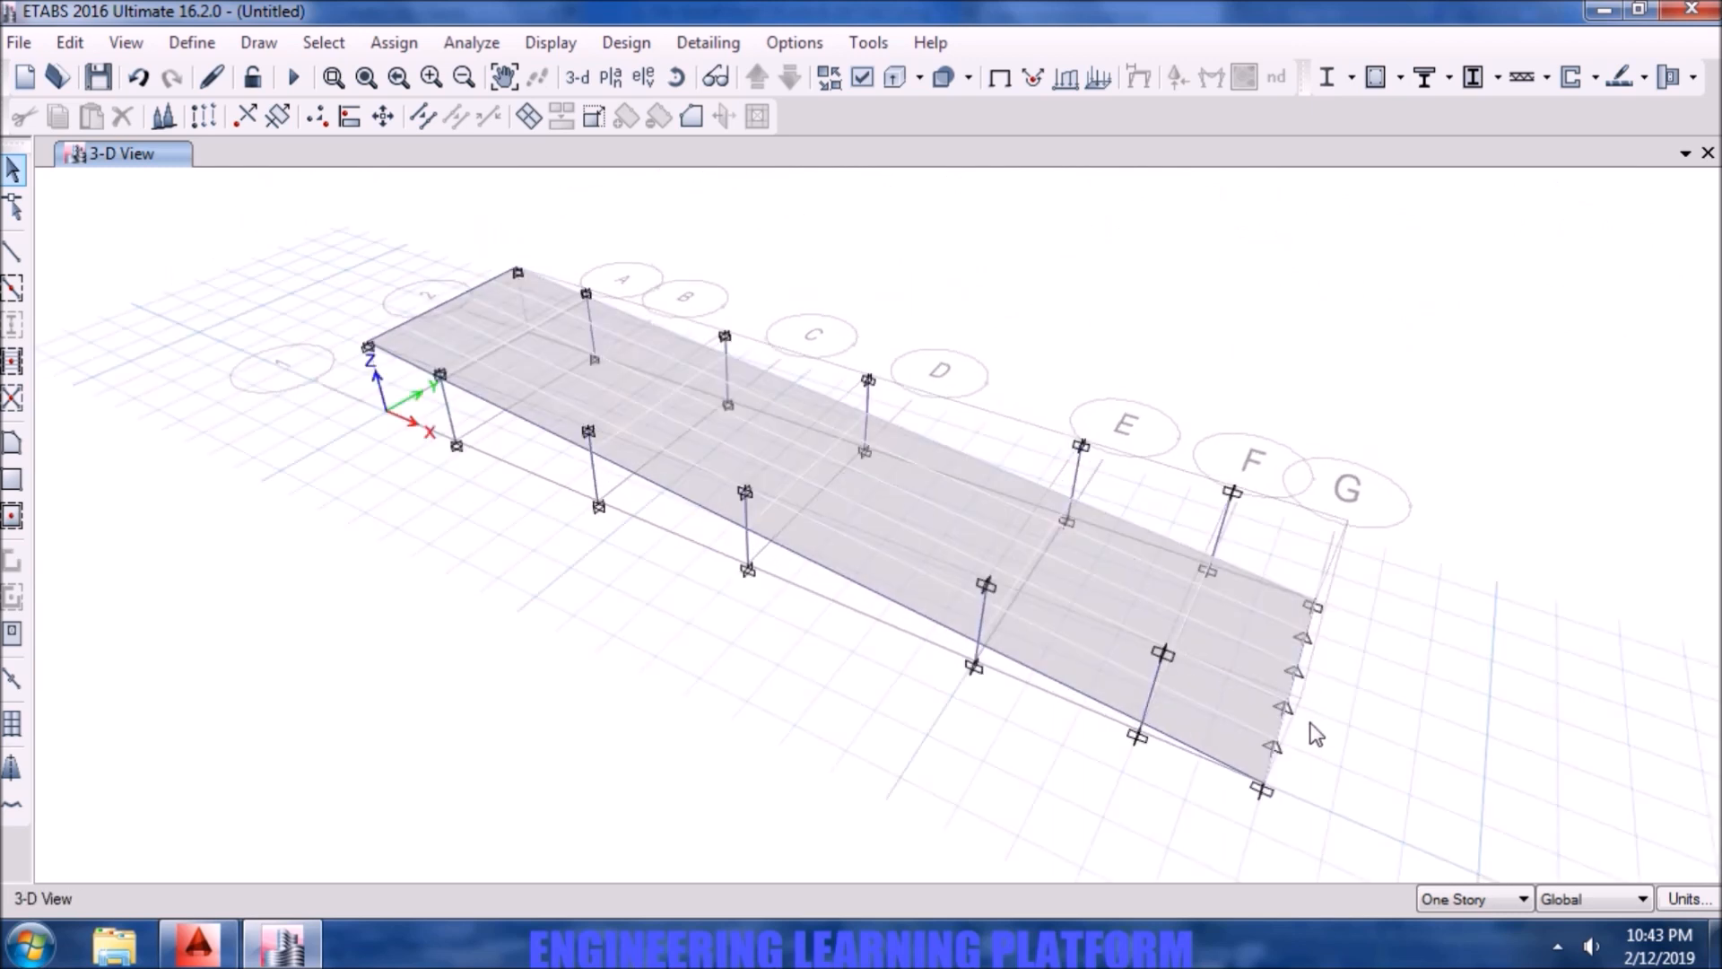
pyautogui.keyDown('shift'); pyautogui.moveTo(579, 685); pyautogui.dragTo(772, 708, button='middle'); pyautogui.keyUp('shift')
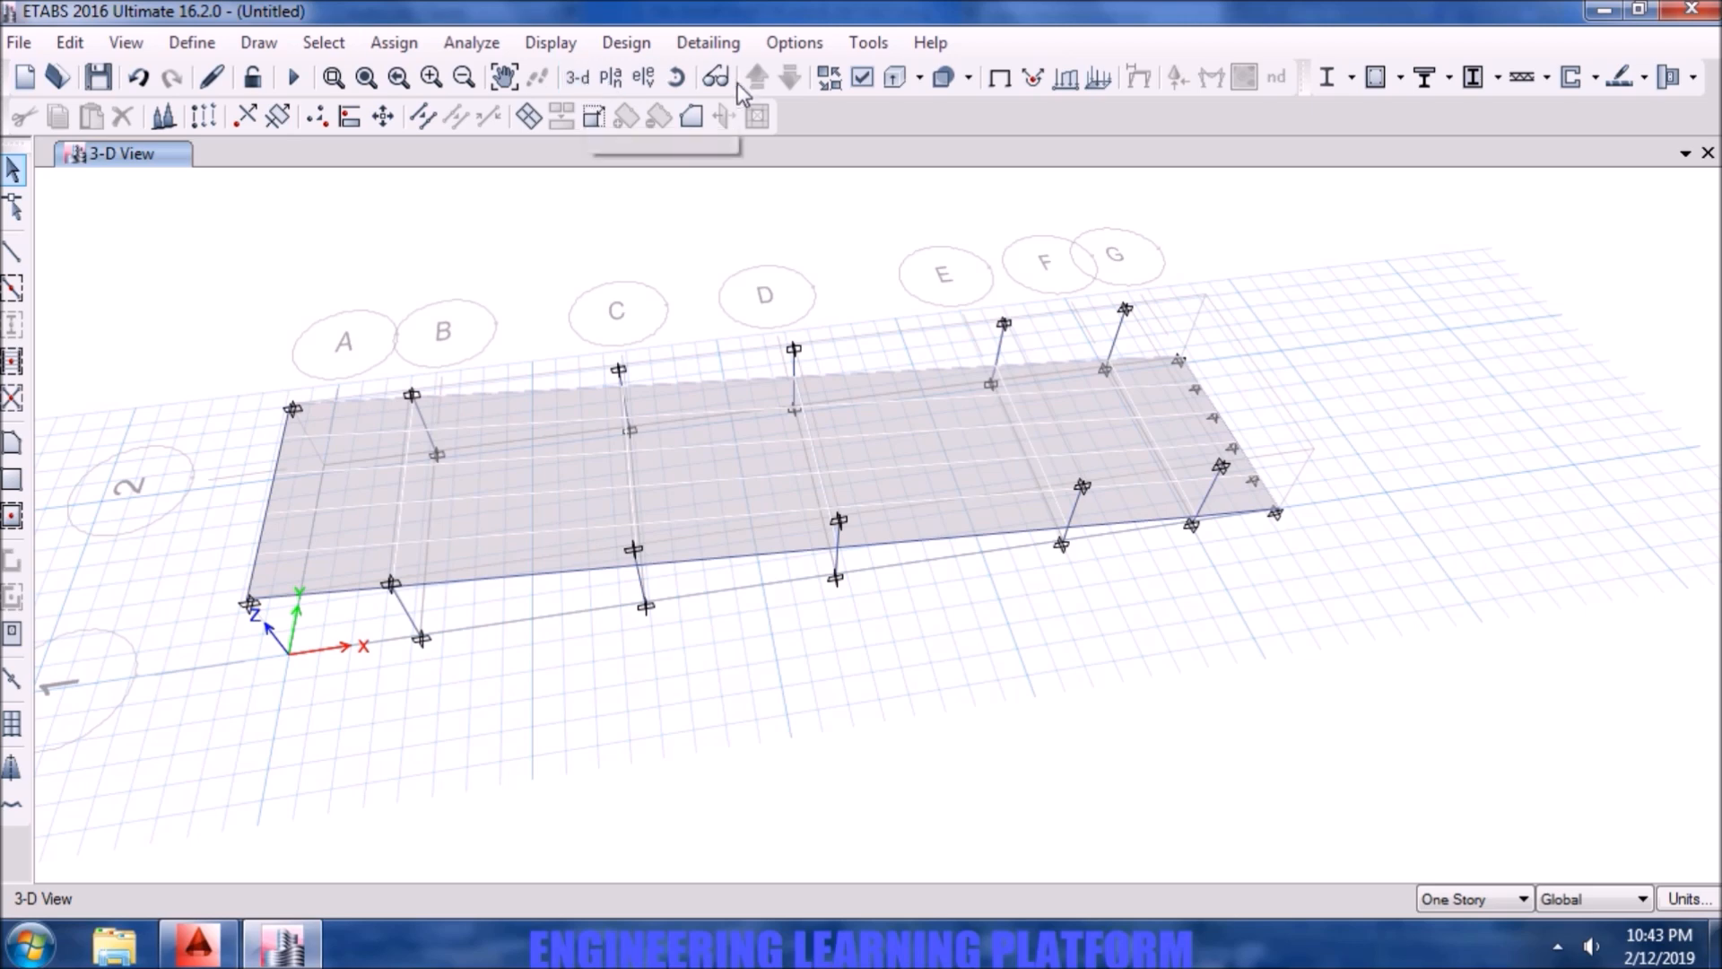
pyautogui.click(861, 81)
pyautogui.click(713, 244)
pyautogui.click(691, 297)
pyautogui.click(684, 324)
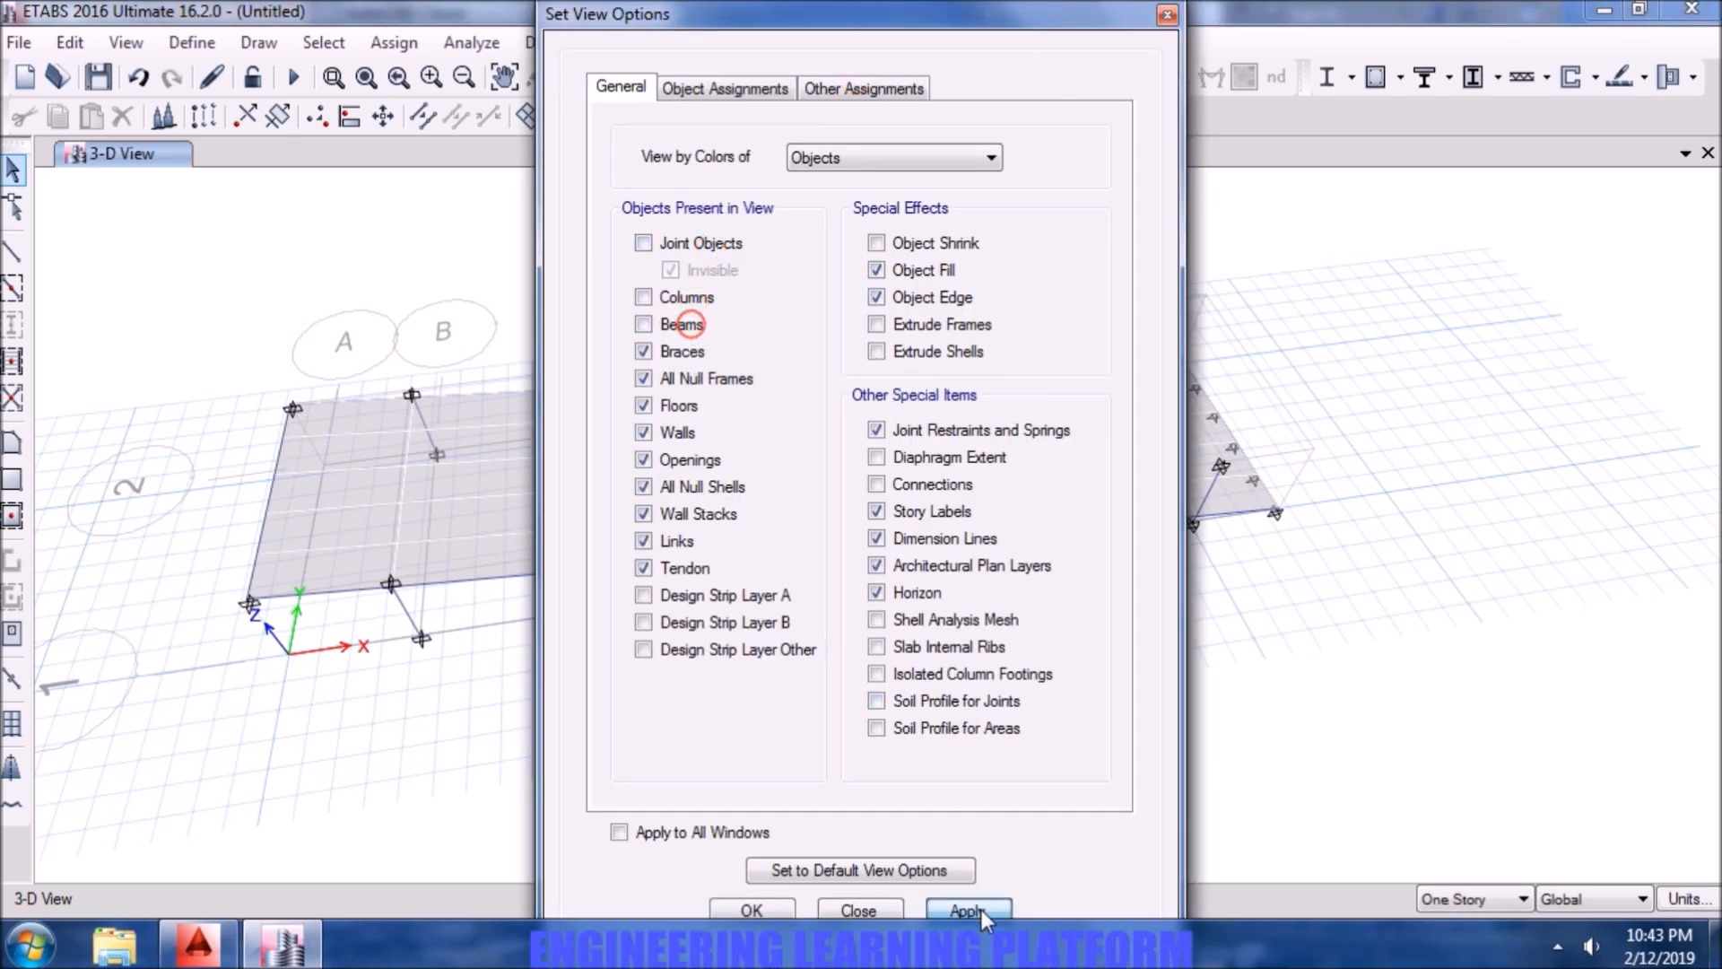
pyautogui.click(968, 910)
pyautogui.click(752, 909)
# - Select all ramp slab panels and assign them a uniform SDL gravity load of 40 lb/ft², replacing existing loads
pyautogui.moveTo(1421, 634); pyautogui.dragTo(148, 325)
pyautogui.click(391, 42)
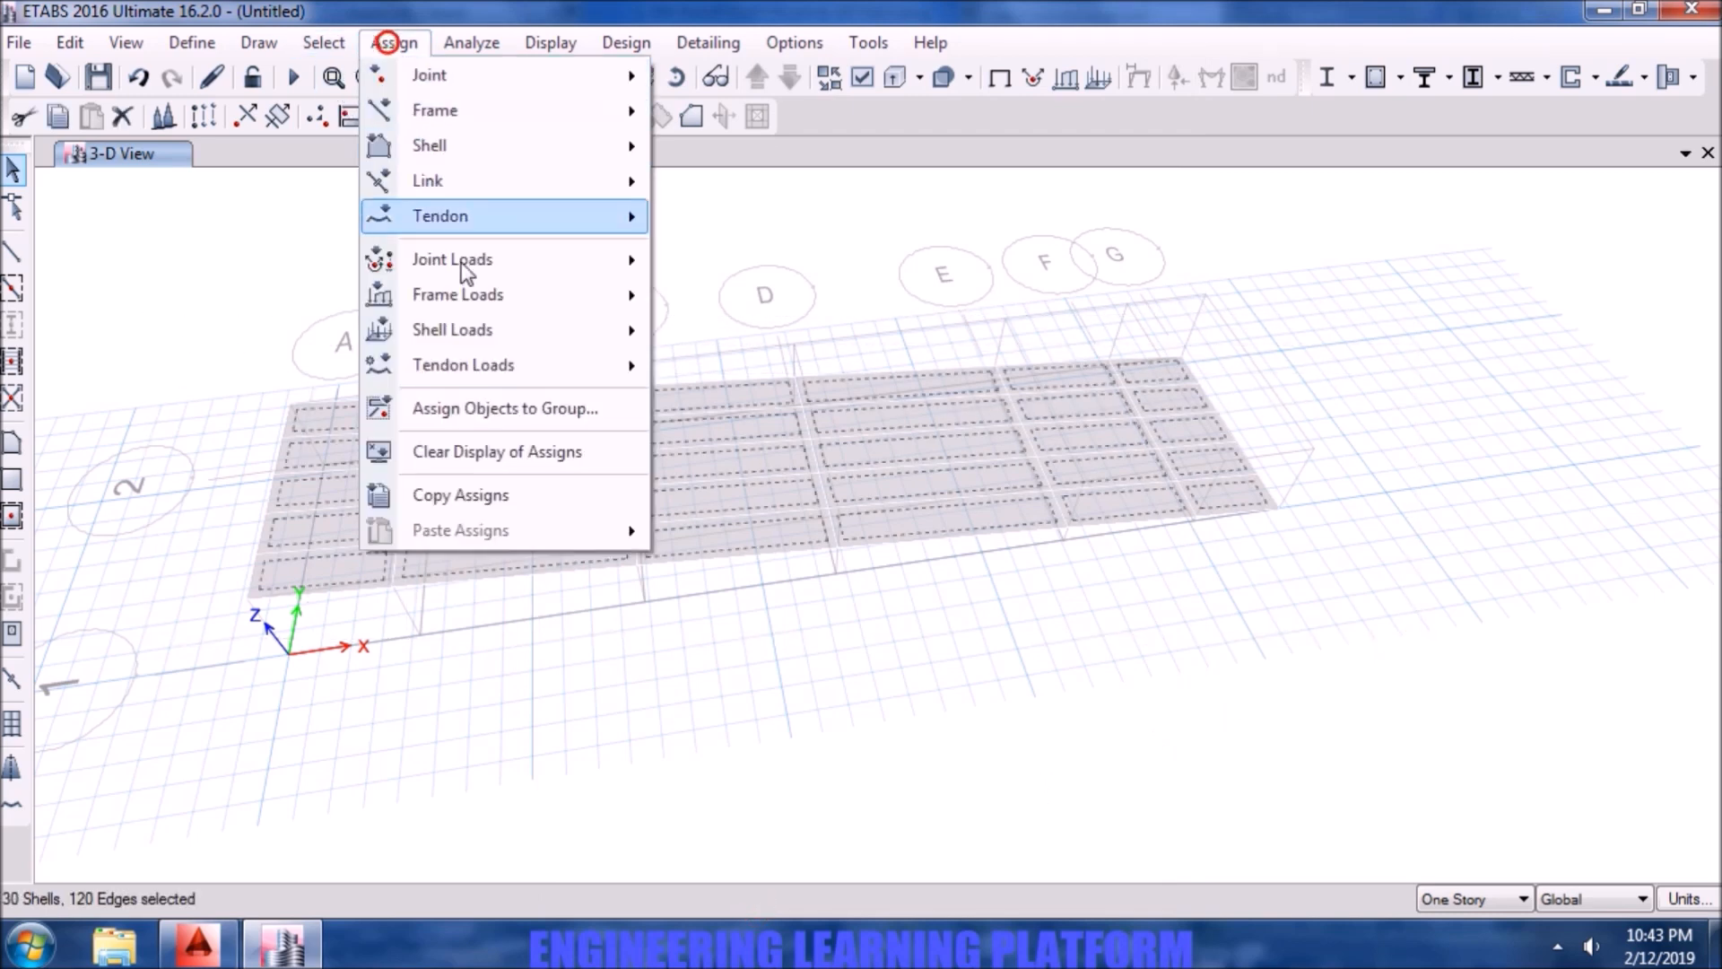
pyautogui.moveTo(484, 330)
pyautogui.click(716, 367)
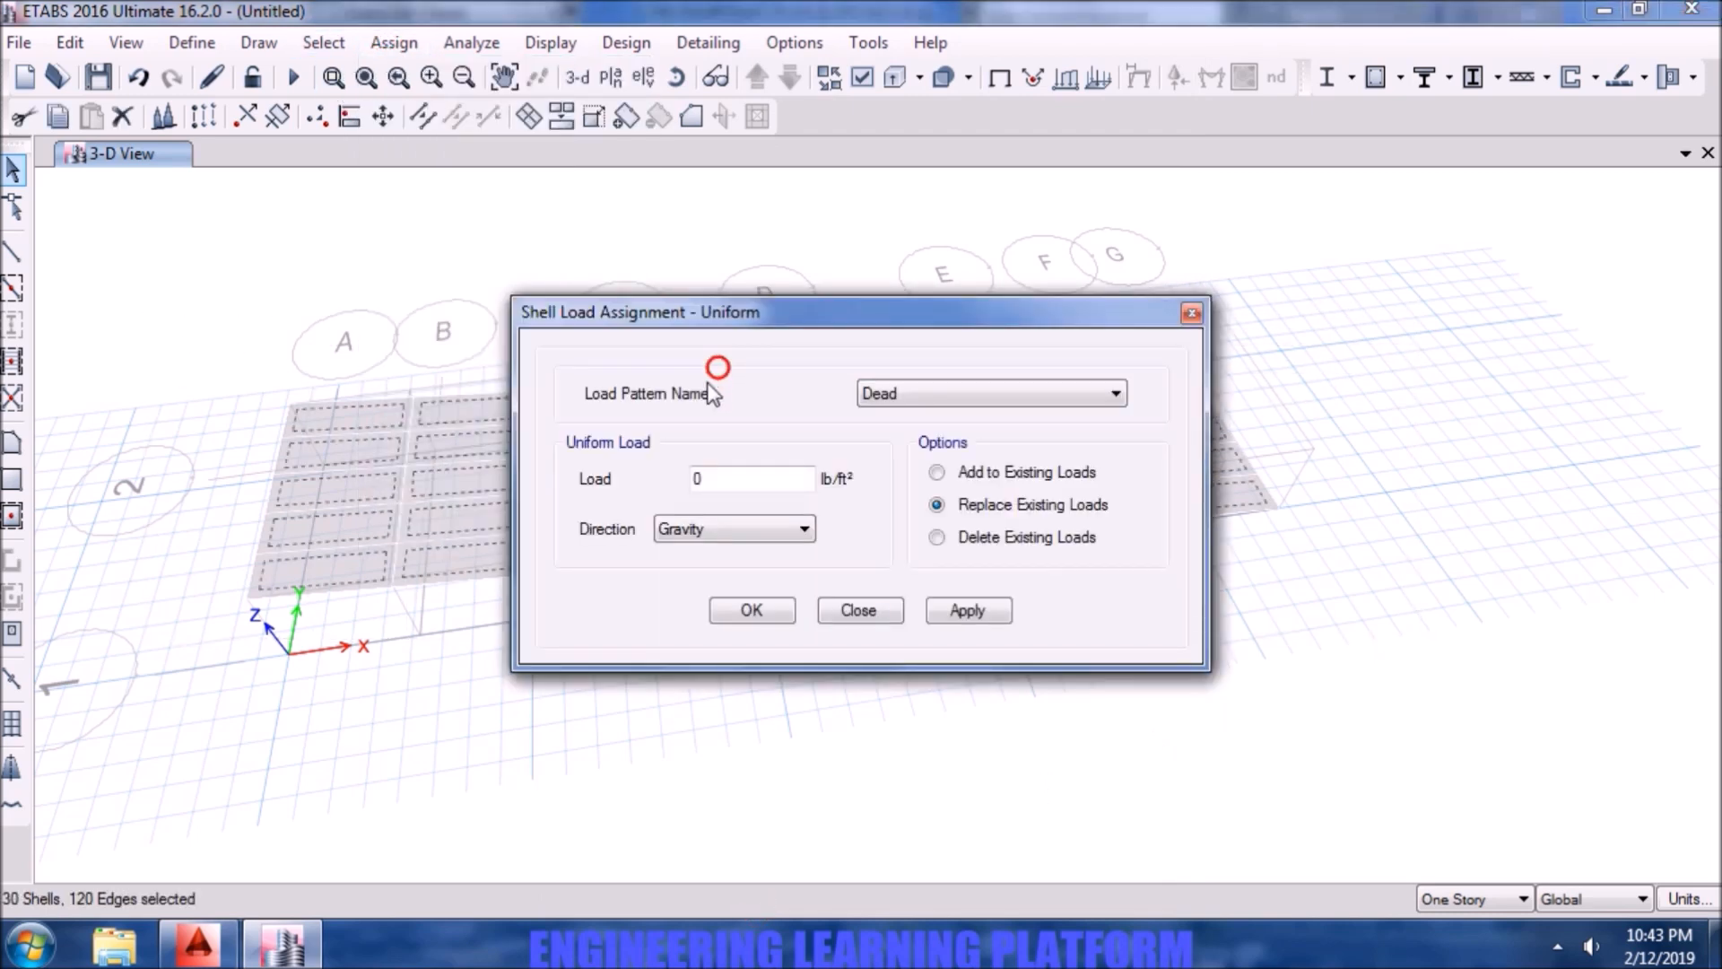
pyautogui.click(997, 402)
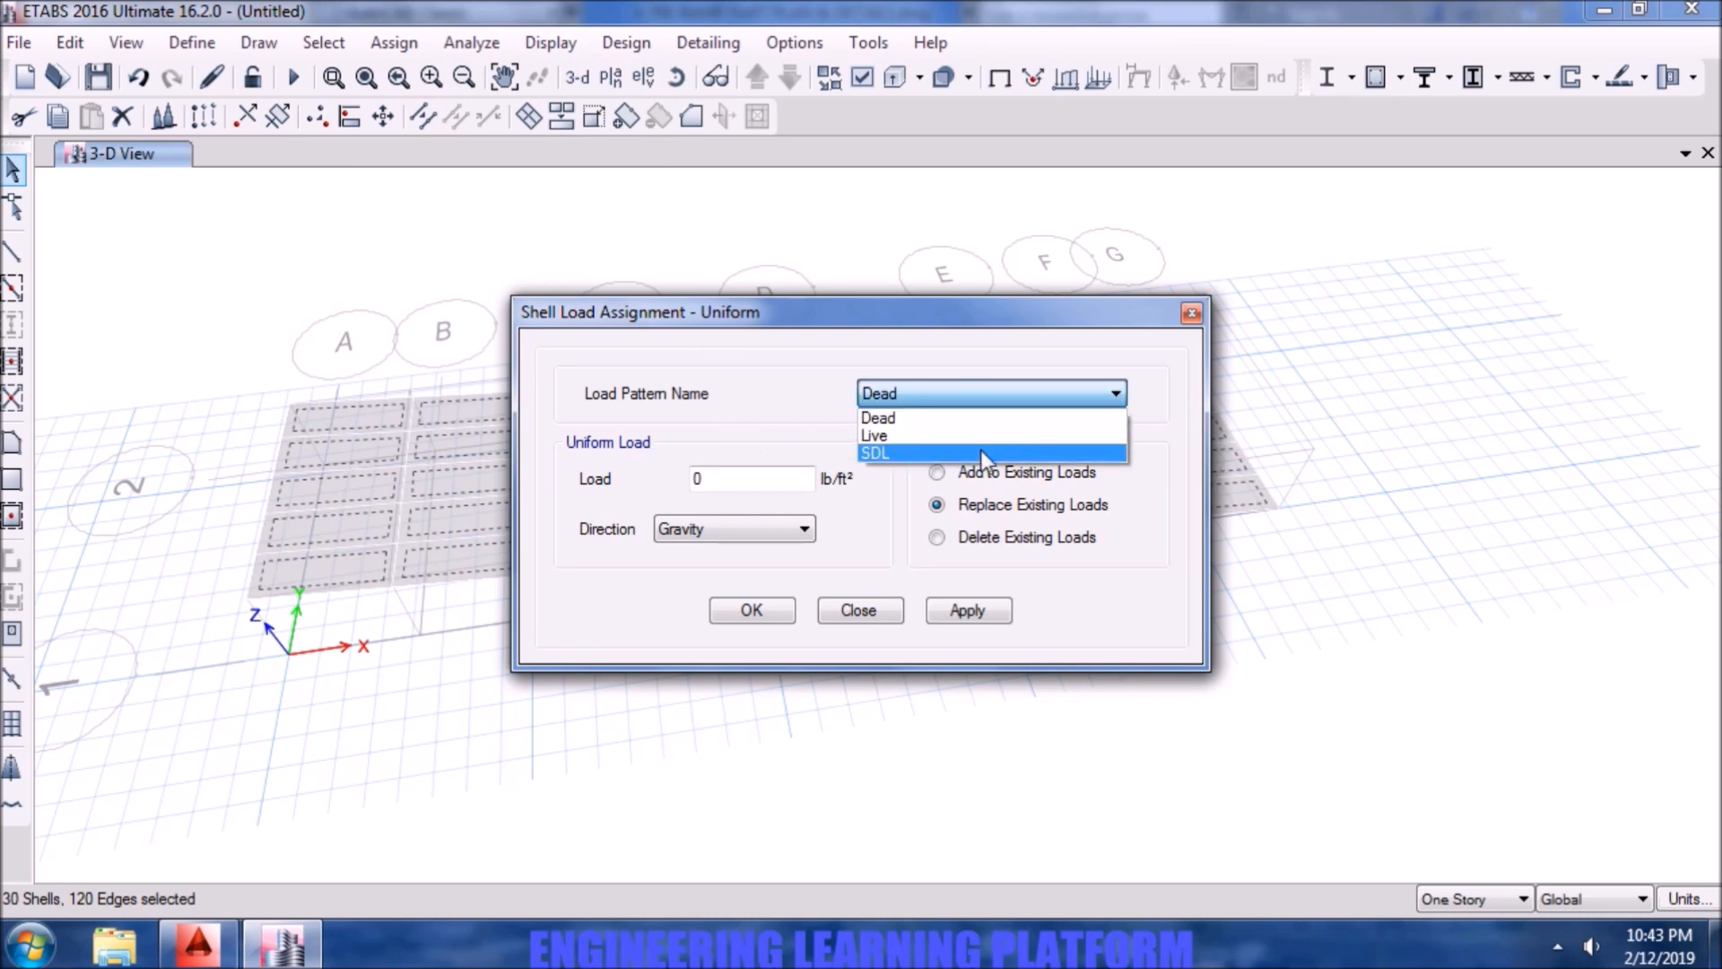
pyautogui.click(987, 453)
pyautogui.doubleClick(739, 476)
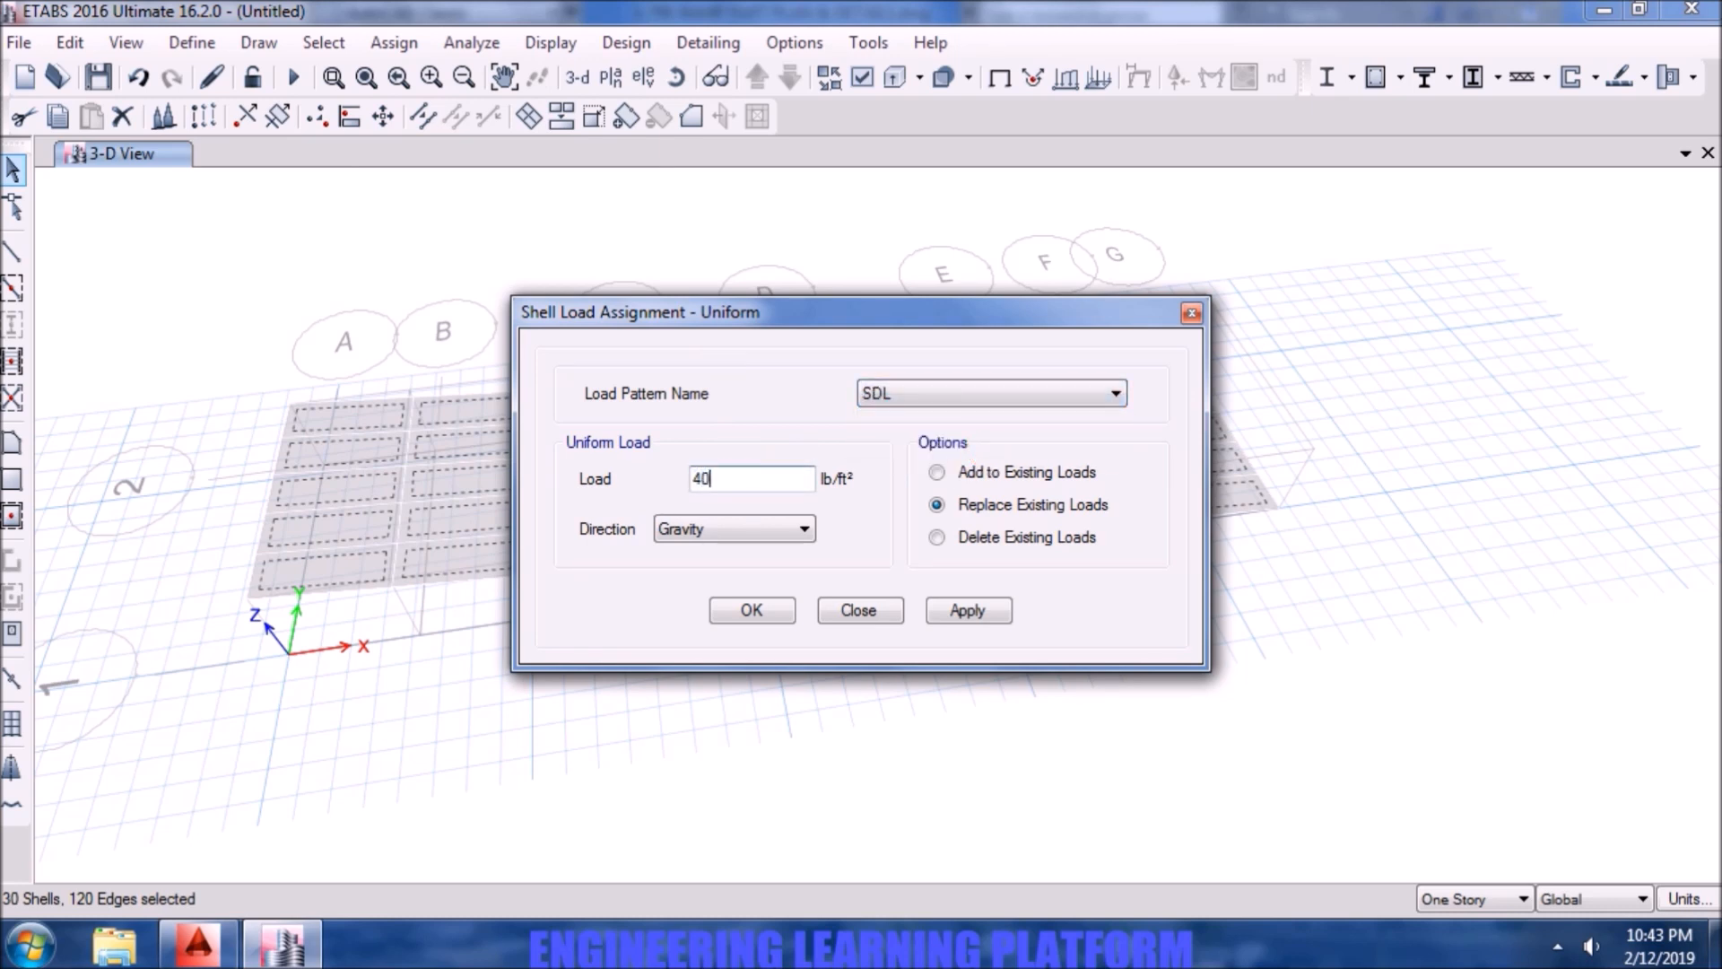
pyautogui.click(967, 615)
# - Reselect the ramp slab panels and assign them a uniform Live gravity load of 100 lb/ft², replacing existing loads
pyautogui.click(961, 397)
pyautogui.click(946, 435)
pyautogui.doubleClick(774, 479)
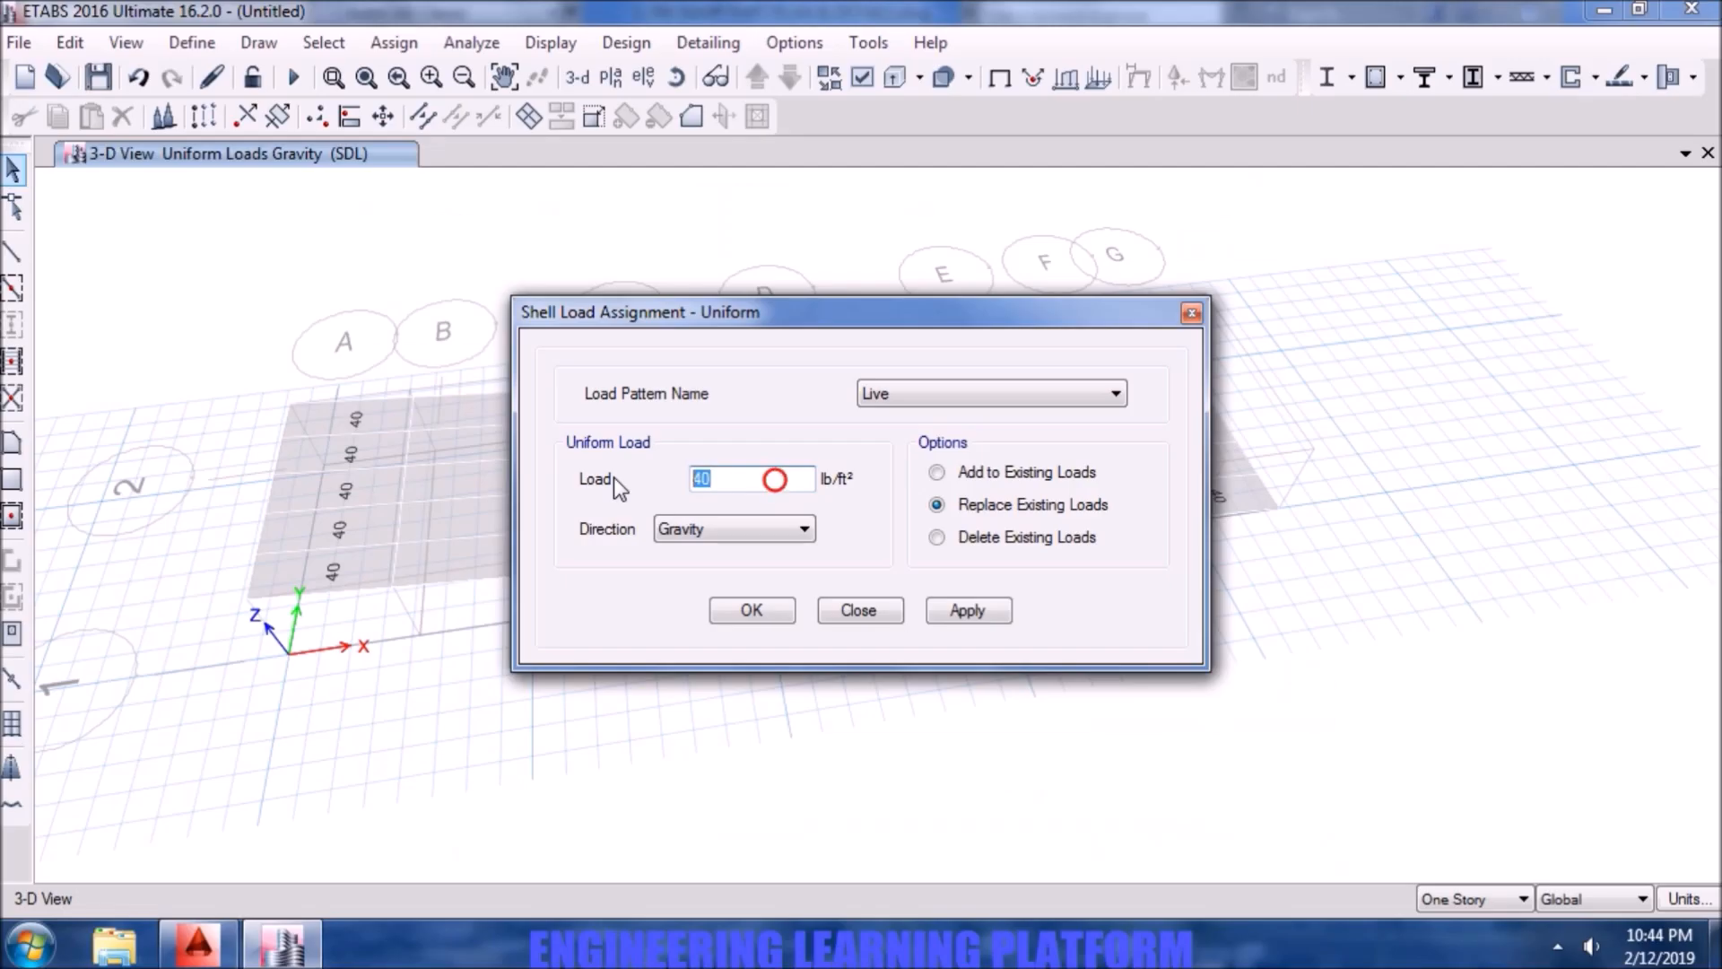
pyautogui.write('100')
pyautogui.click(45, 805)
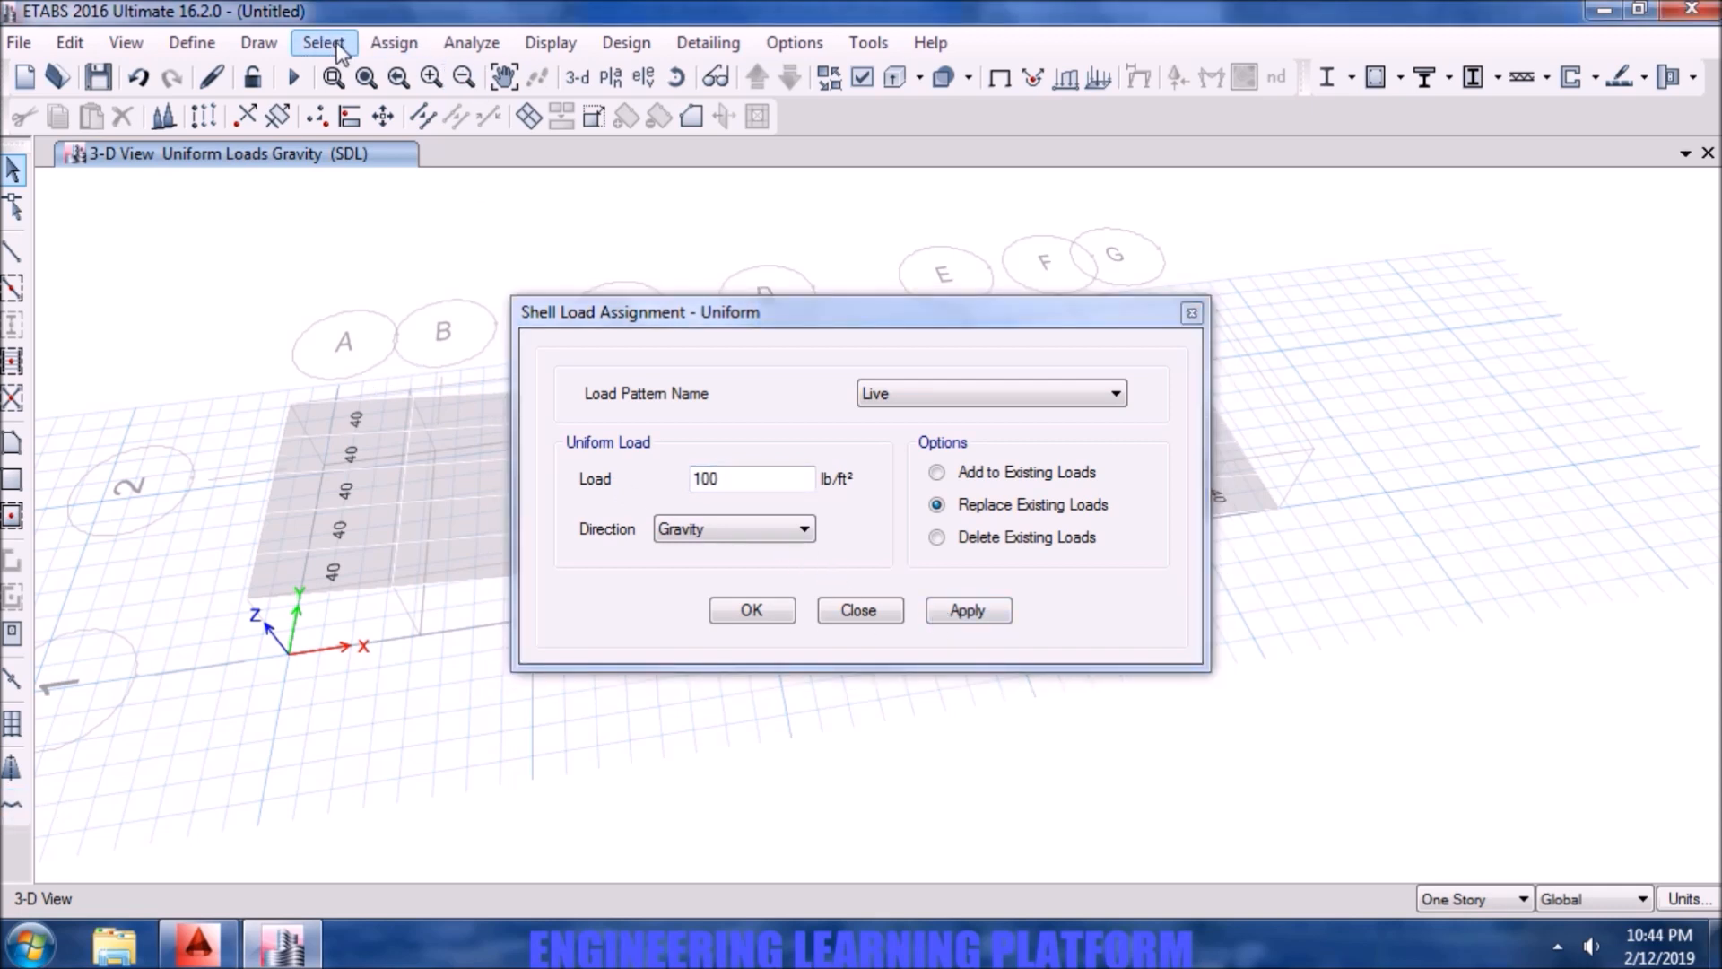
pyautogui.click(323, 42)
pyautogui.click(401, 199)
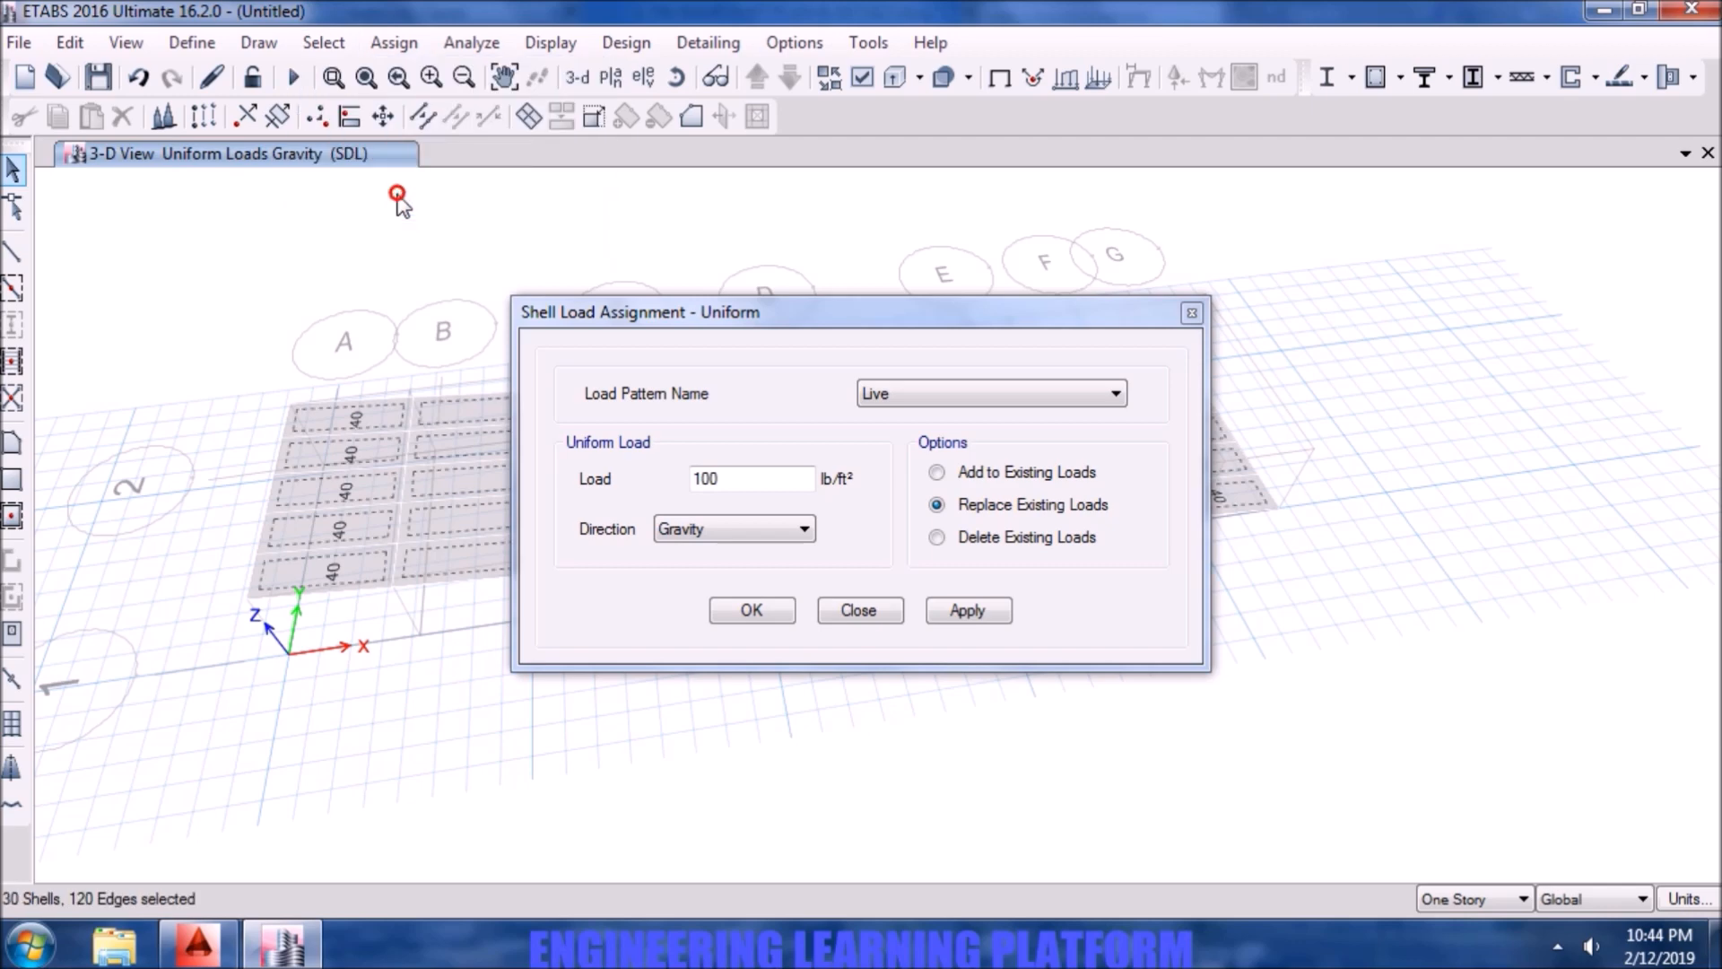
pyautogui.click(942, 611)
pyautogui.click(782, 607)
# - Check the assigned loads of a slab panel between grid lines D and E in its slab information
pyautogui.click(902, 491)
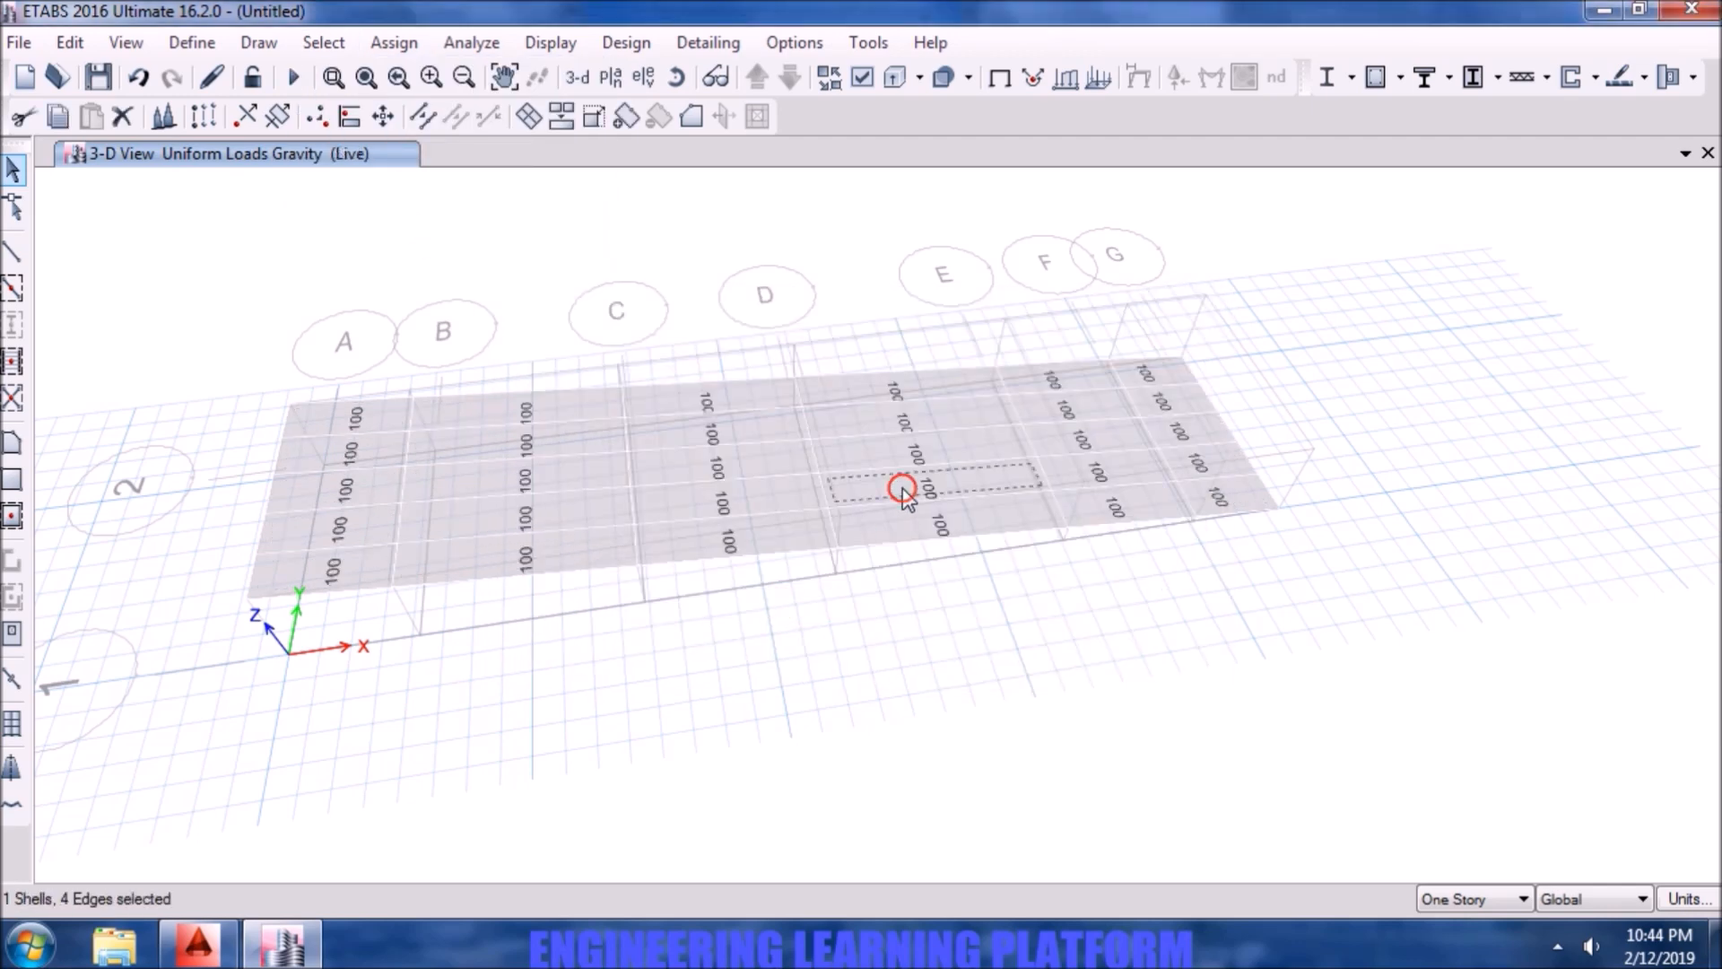
pyautogui.rightClick(902, 492)
pyautogui.click(906, 231)
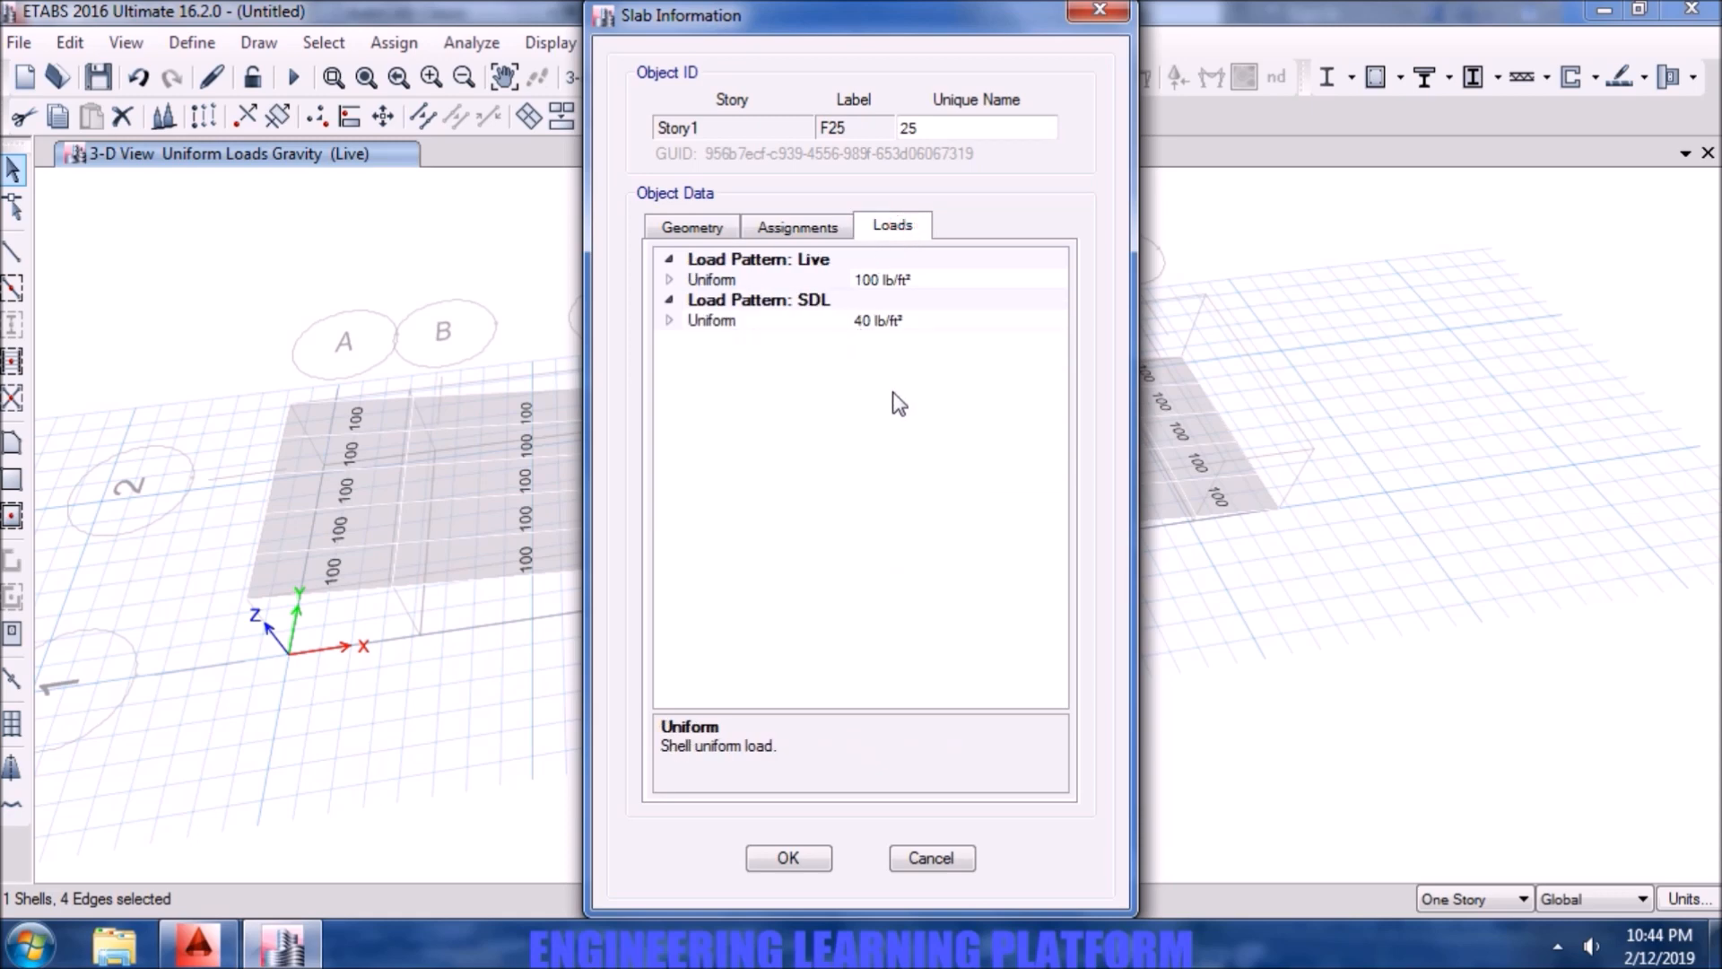
pyautogui.click(827, 863)
pyautogui.click(1031, 558)
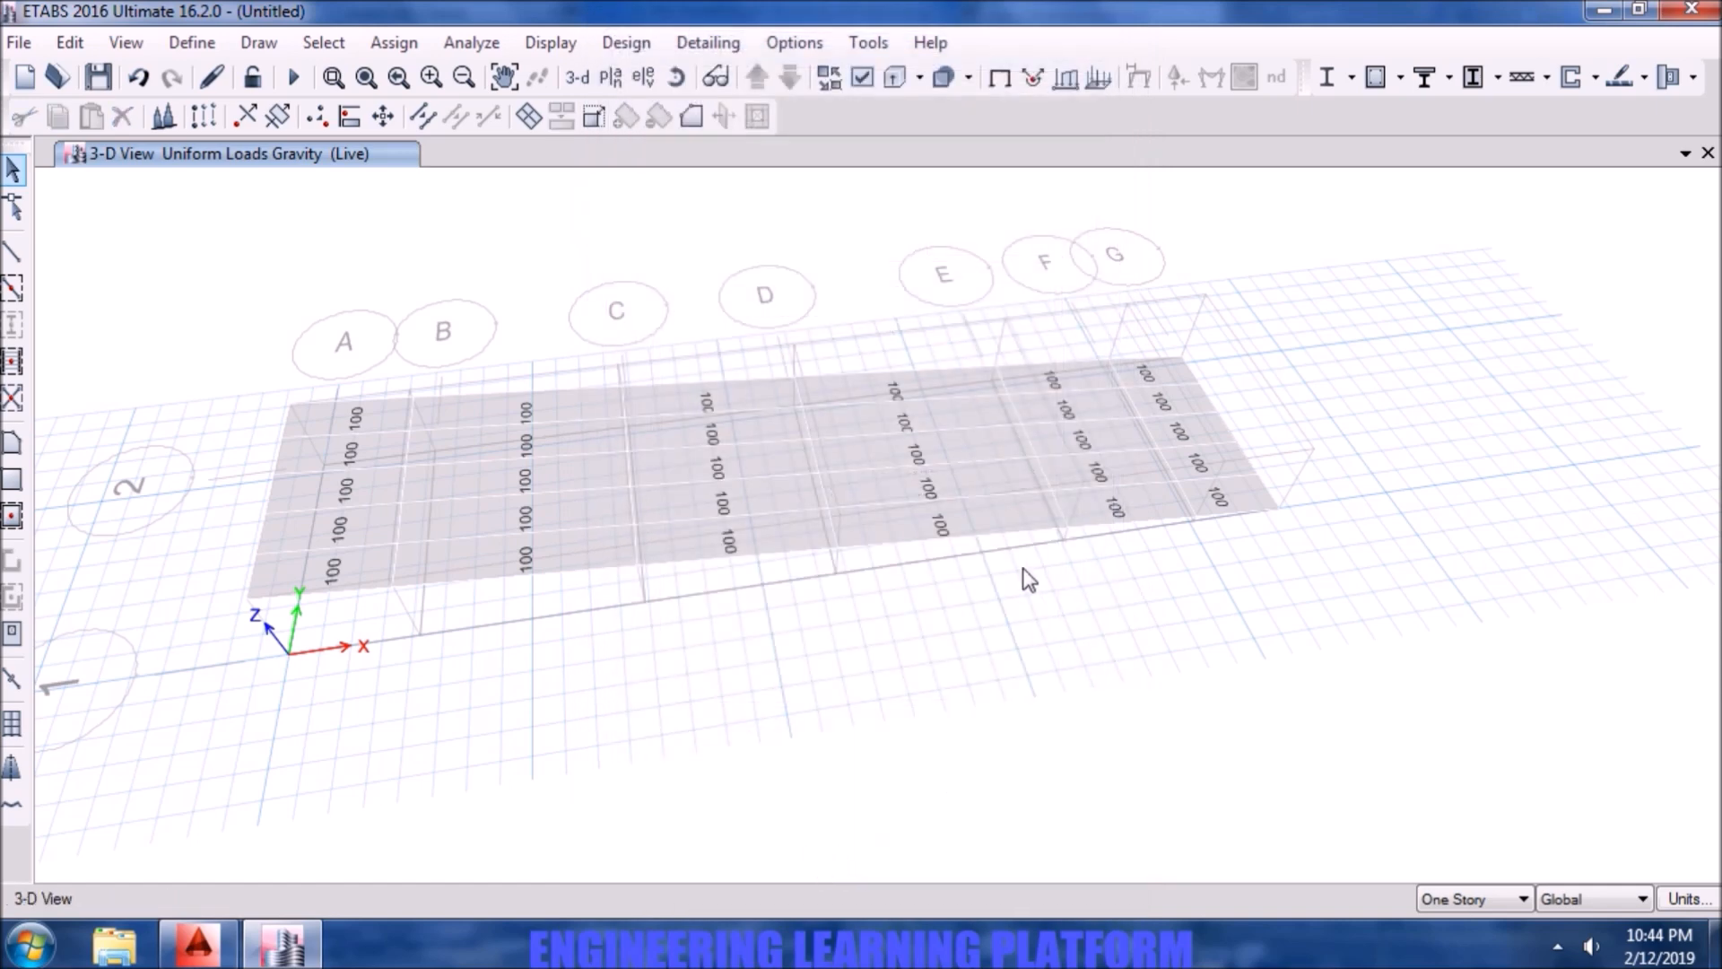
pyautogui.keyDown('shift'); pyautogui.moveTo(1187, 686); pyautogui.dragTo(919, 219, button='middle'); pyautogui.keyUp('shift')
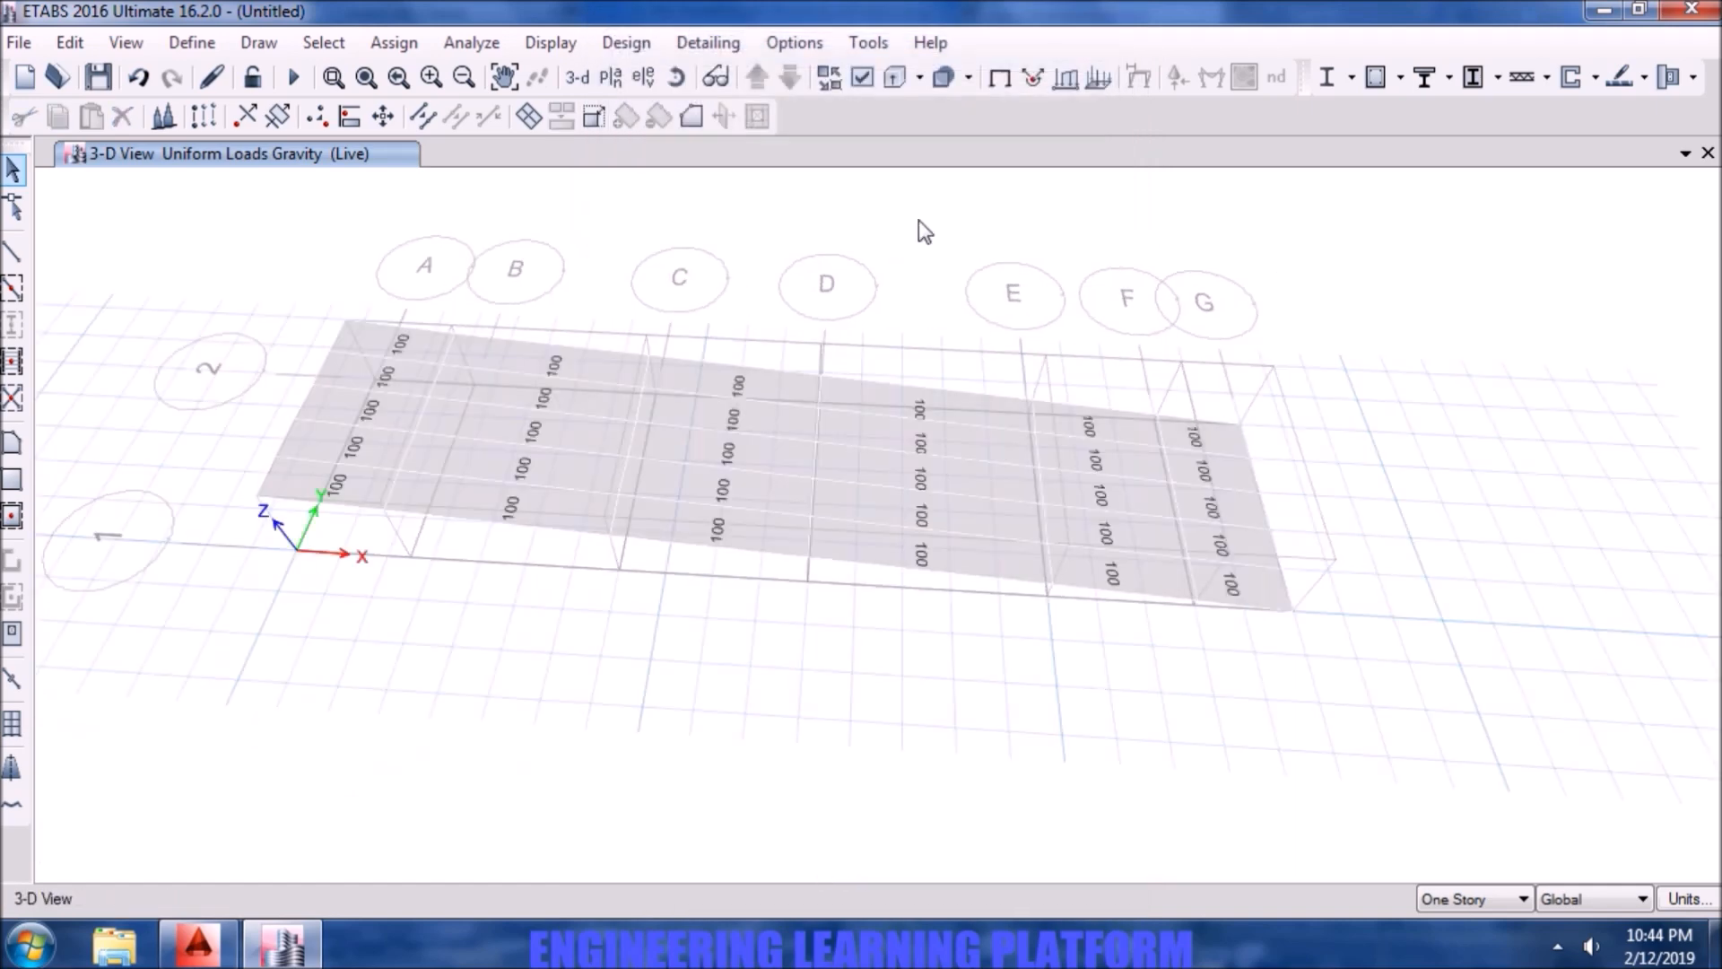
# - Restore the default view options so joints, columns and beams are shown with the ramp slab panels
pyautogui.click(862, 78)
pyautogui.click(895, 865)
pyautogui.click(968, 910)
pyautogui.click(783, 910)
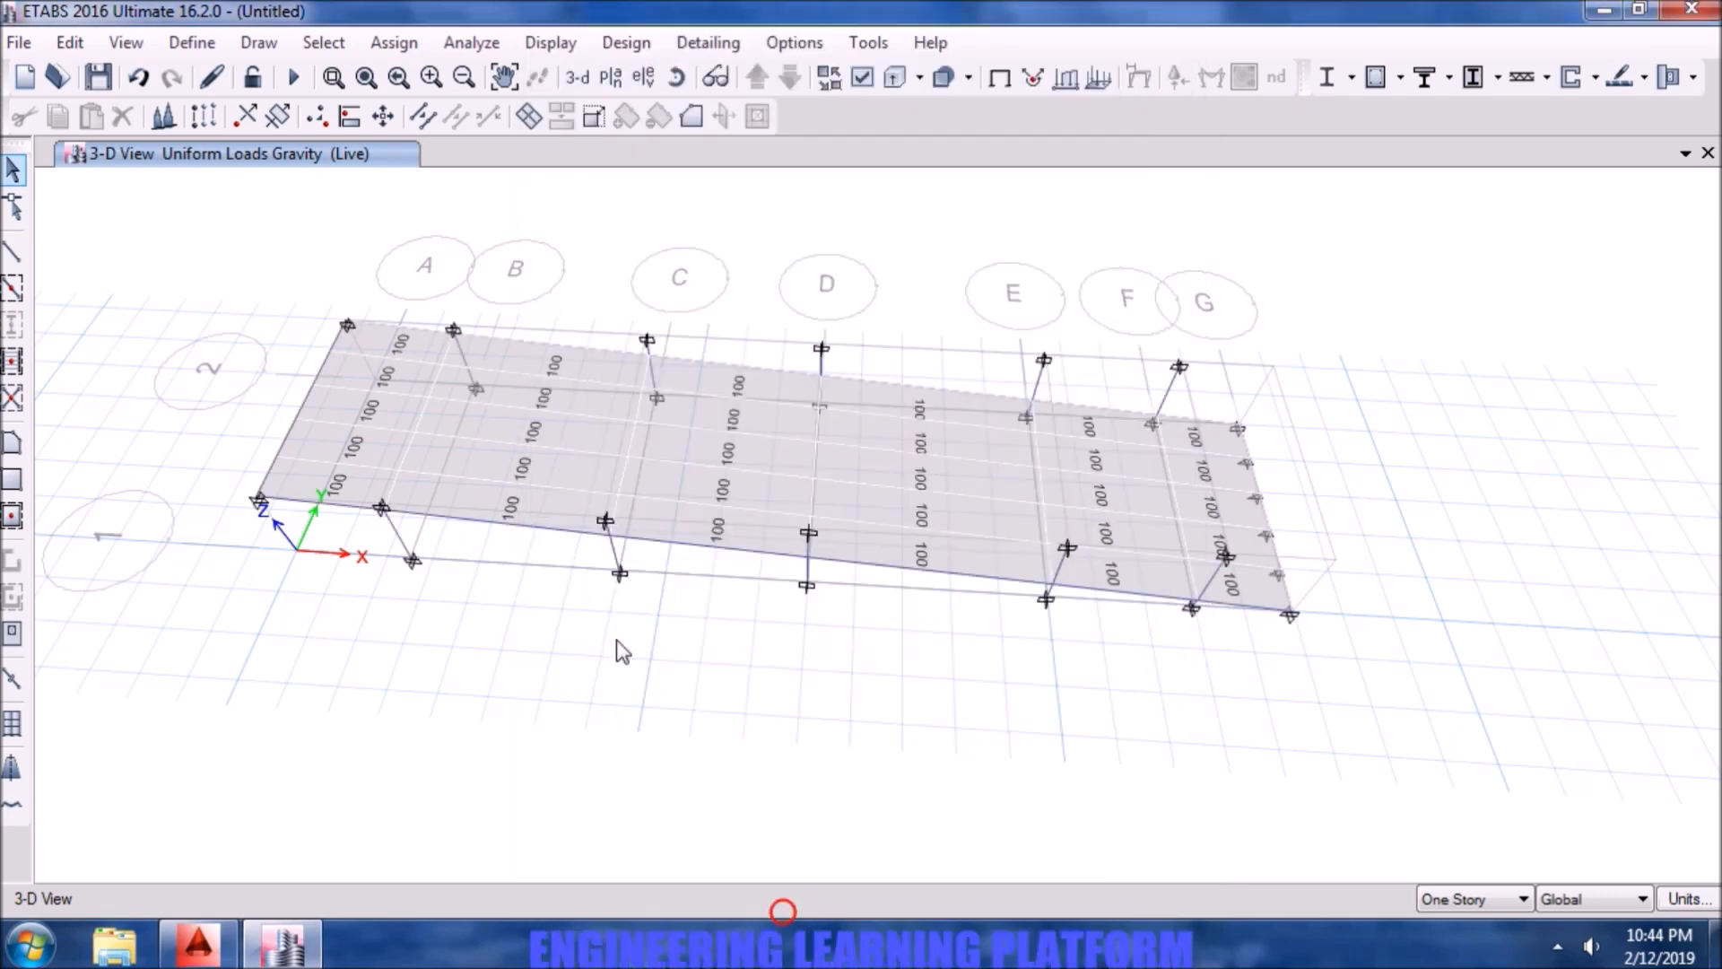
pyautogui.keyDown('shift'); pyautogui.moveTo(601, 684); pyautogui.dragTo(574, 583, button='middle'); pyautogui.keyUp('shift')
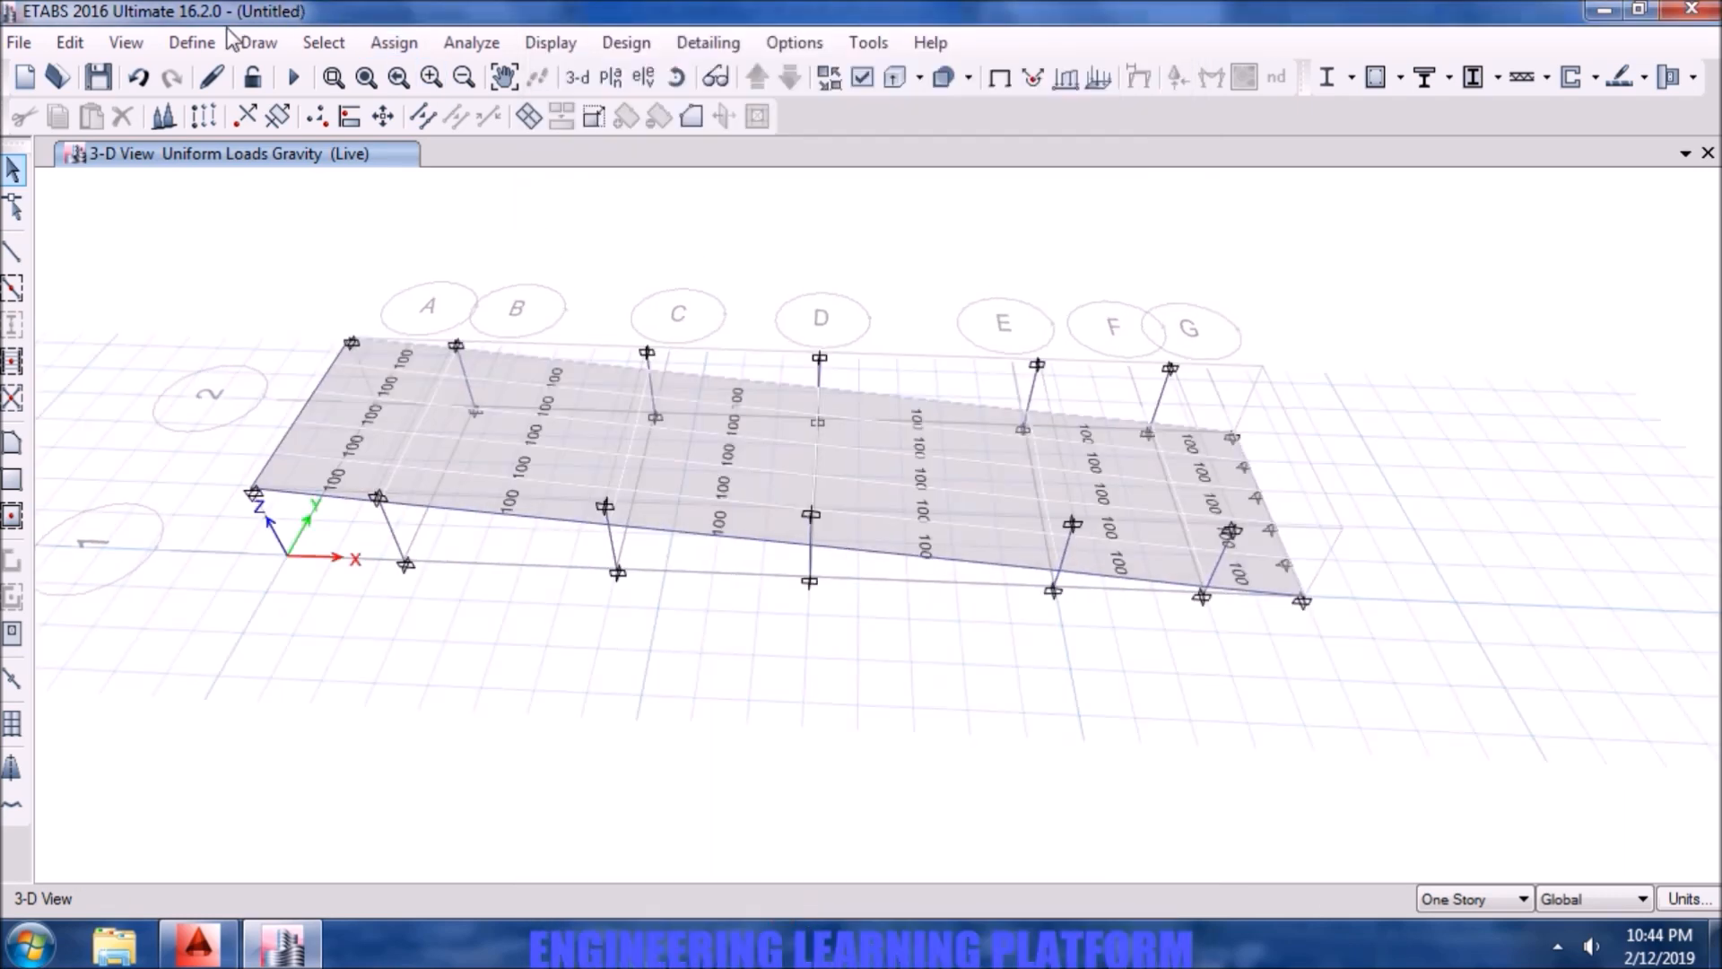
# - Add the default load combinations for concrete slab design
pyautogui.click(191, 43)
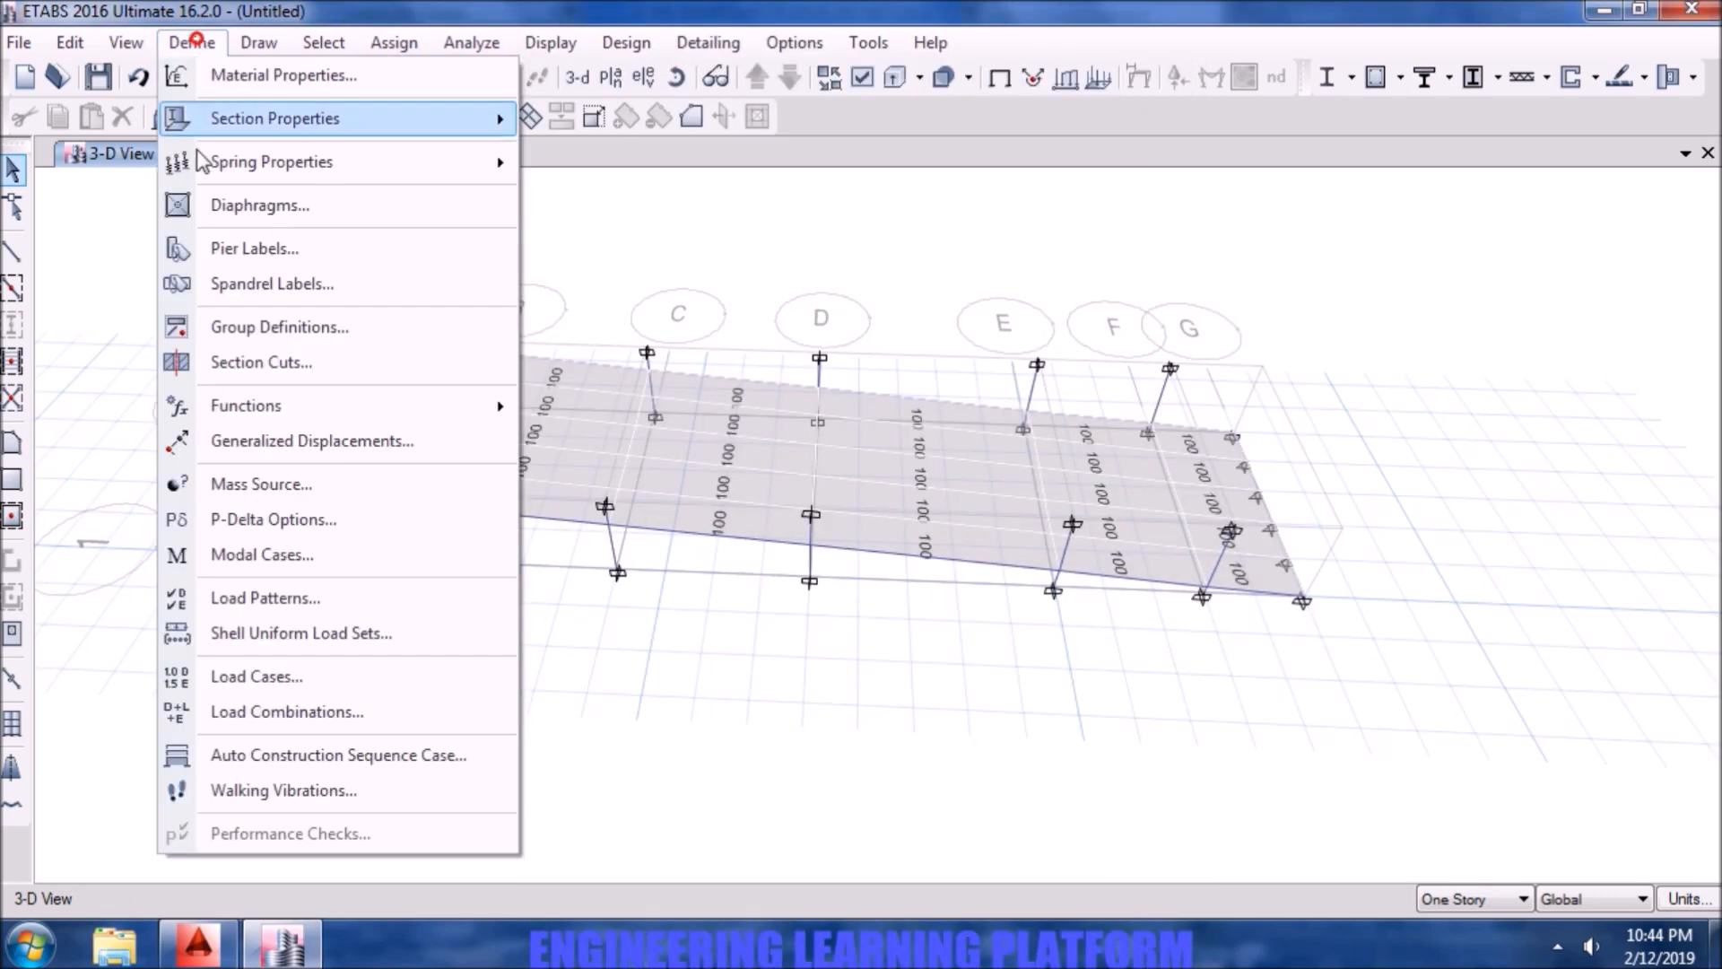
pyautogui.click(299, 711)
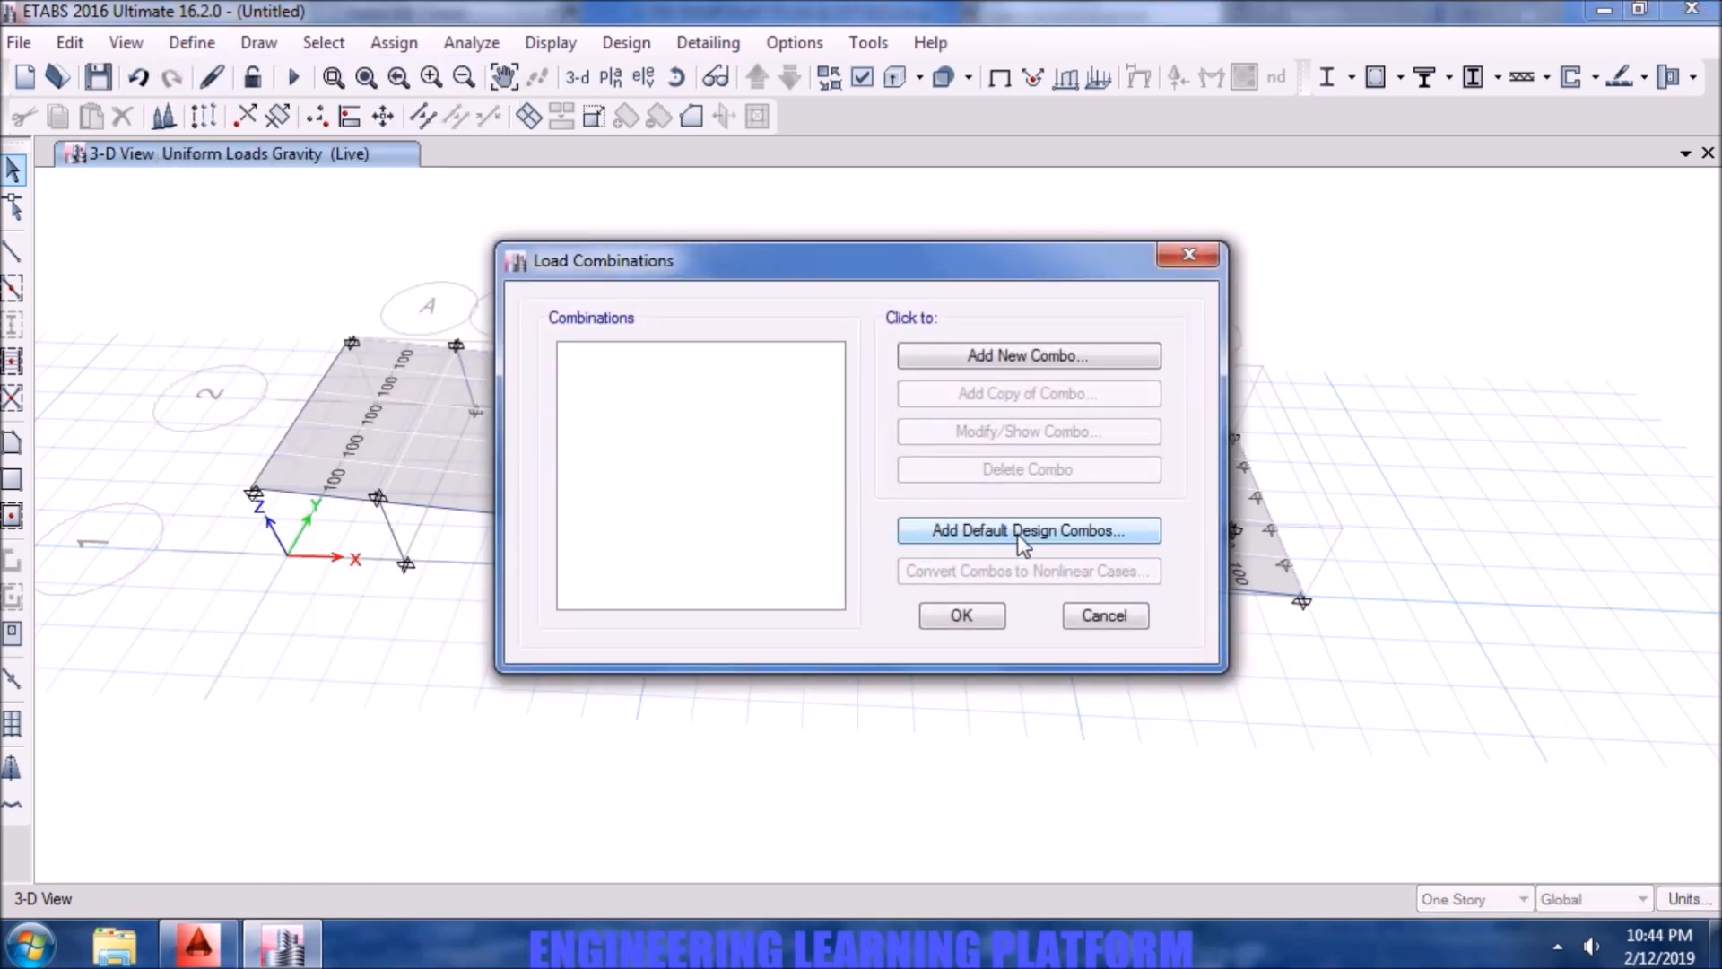
pyautogui.click(1017, 534)
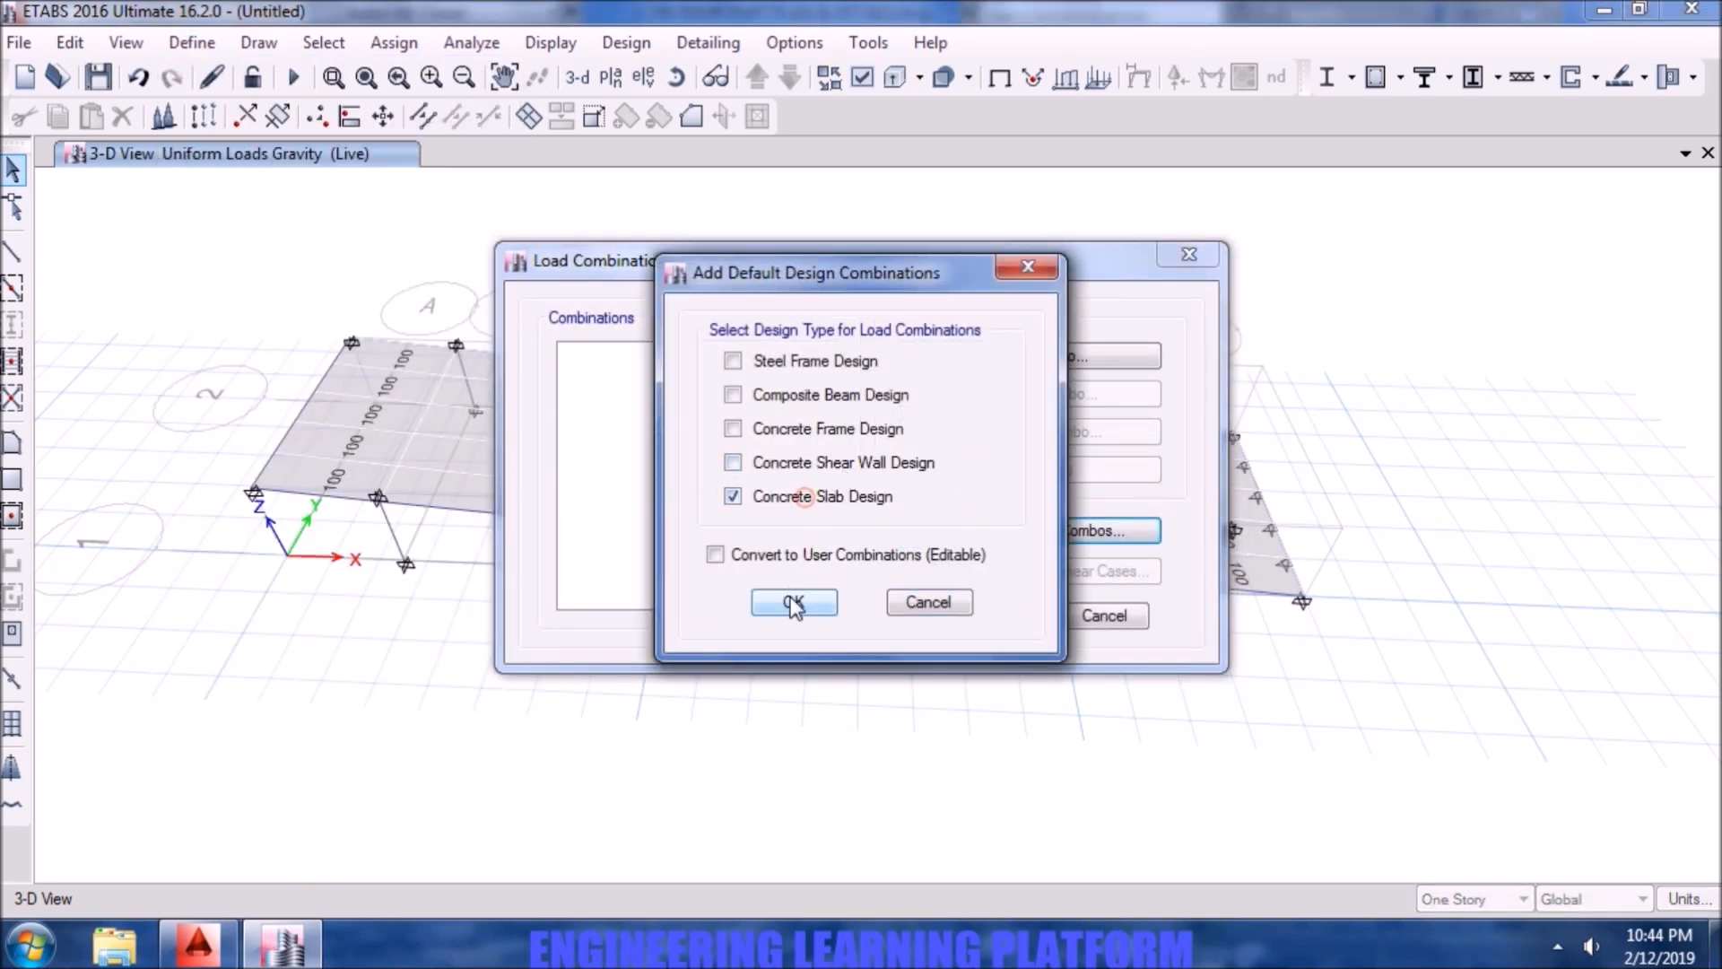
pyautogui.click(793, 603)
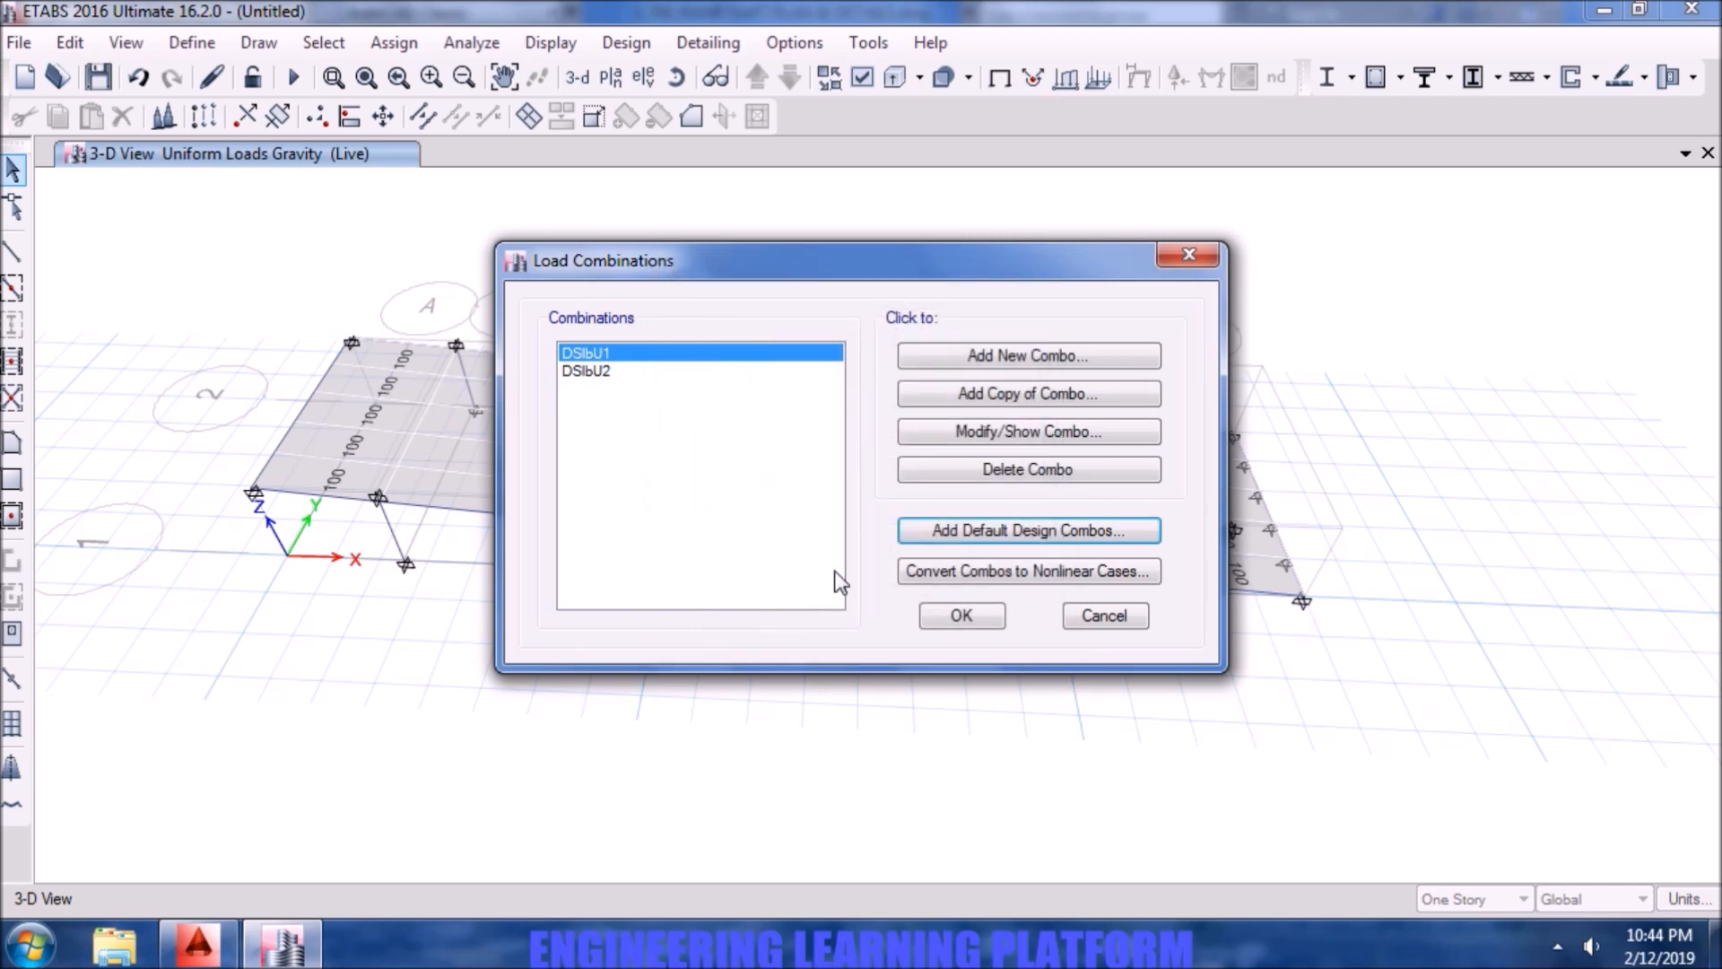
pyautogui.click(962, 615)
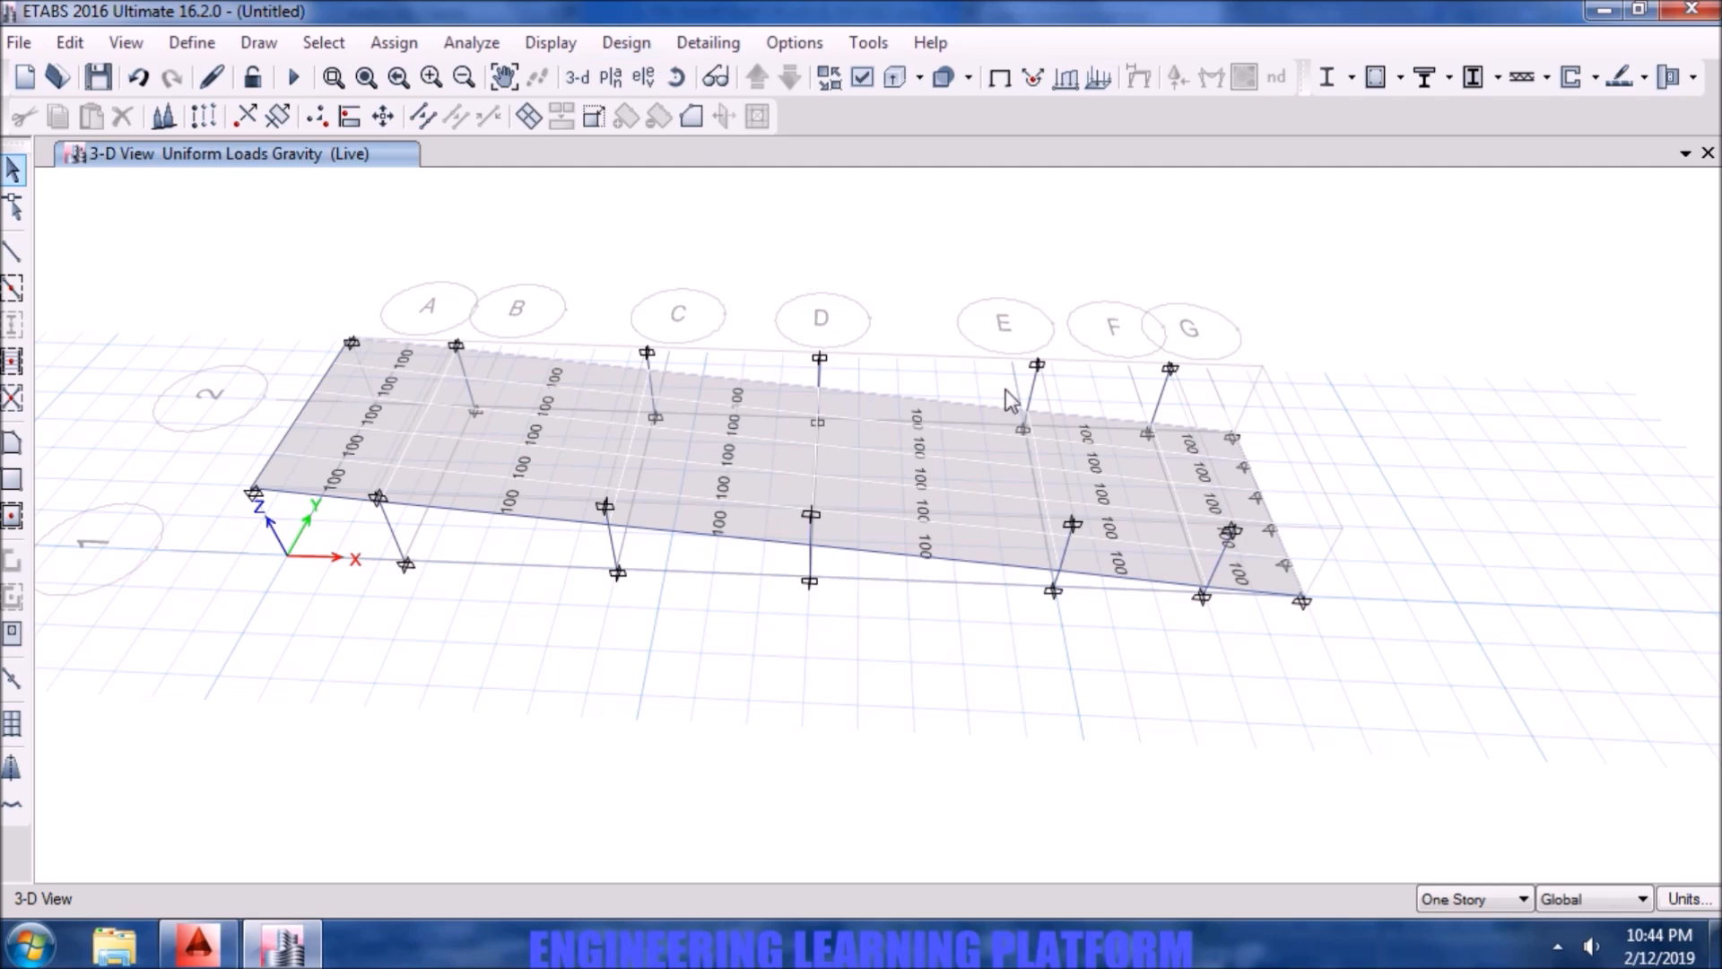
# - Hide joint objects, columns and beams, and window-select all ramp slab panels from grid A to G
pyautogui.keyDown('shift'); pyautogui.moveTo(966, 258); pyautogui.dragTo(917, 375, button='middle'); pyautogui.keyUp('shift')
pyautogui.moveTo(1197, 494); pyautogui.dragTo(949, 376)
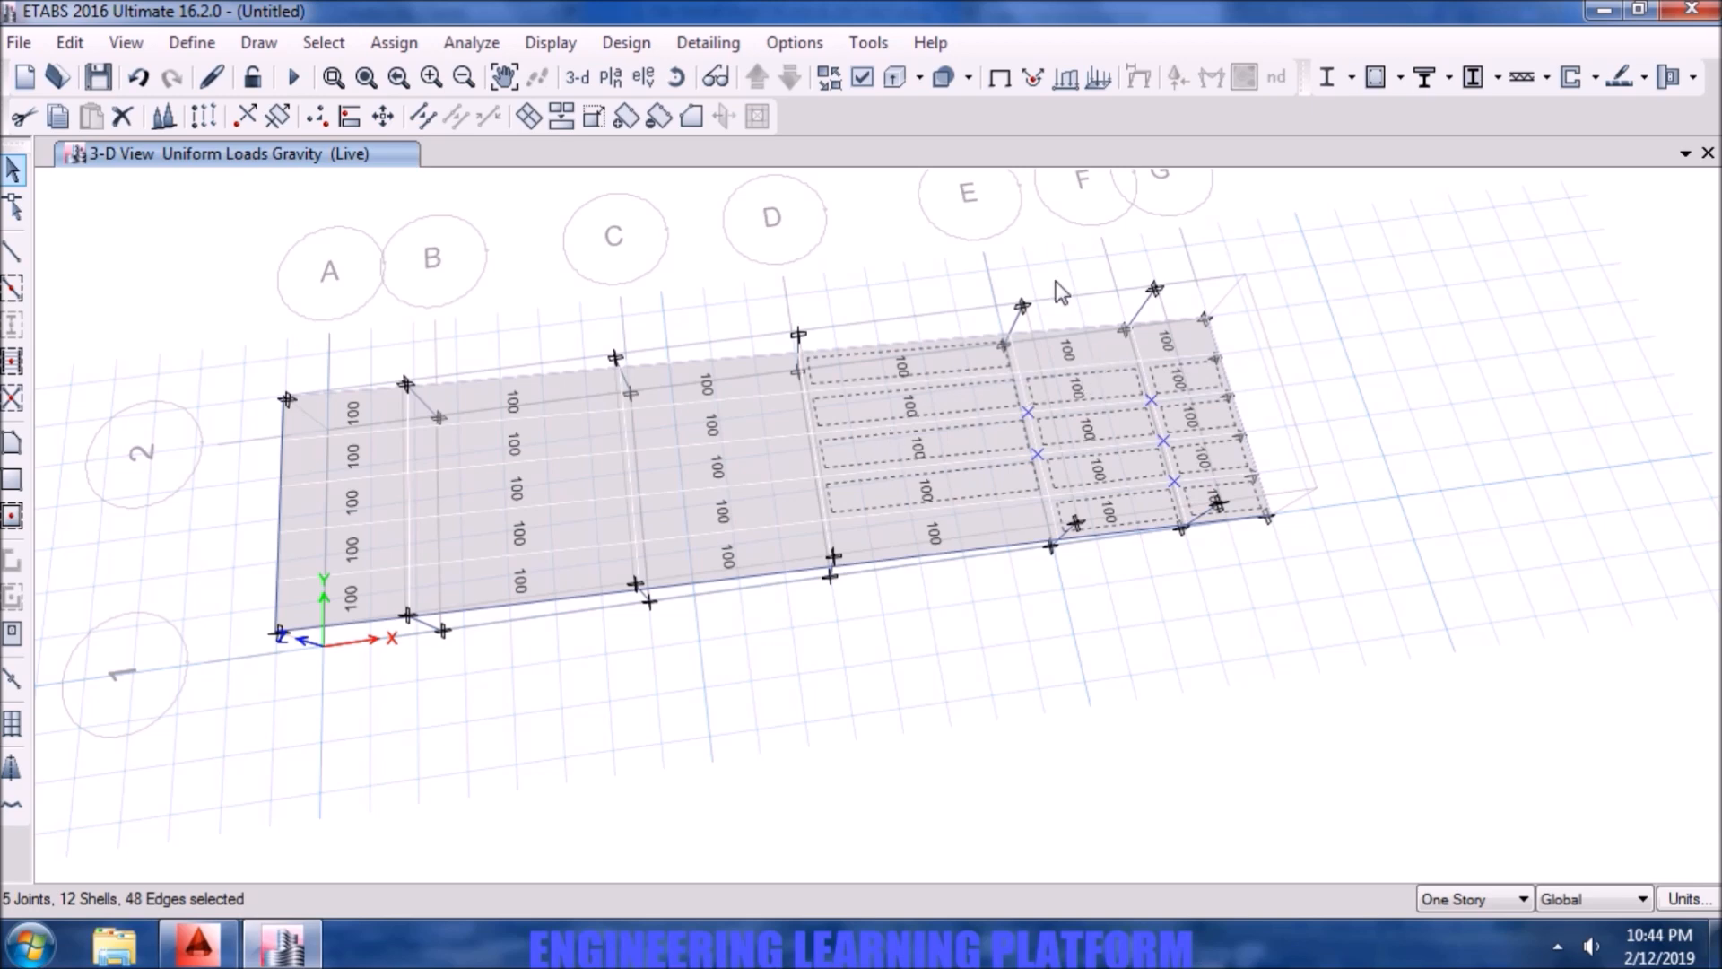
pyautogui.click(861, 77)
pyautogui.click(702, 242)
pyautogui.click(696, 299)
pyautogui.click(682, 324)
pyautogui.click(970, 910)
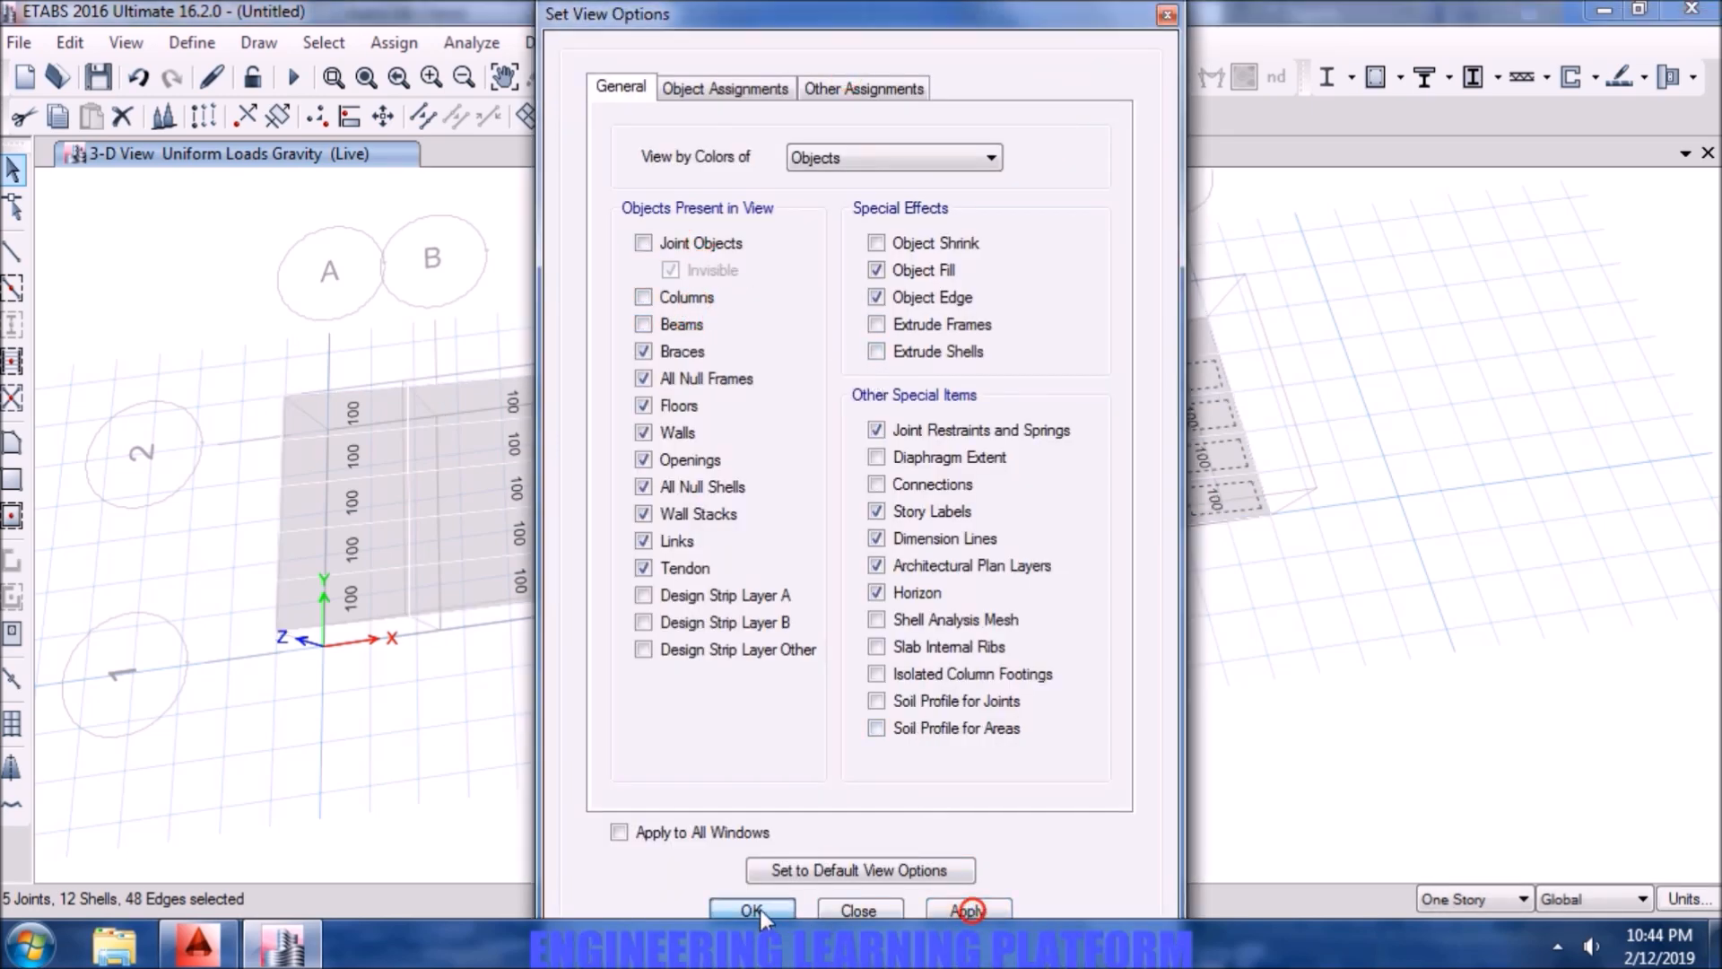
pyautogui.click(758, 910)
pyautogui.moveTo(1388, 596); pyautogui.dragTo(192, 330)
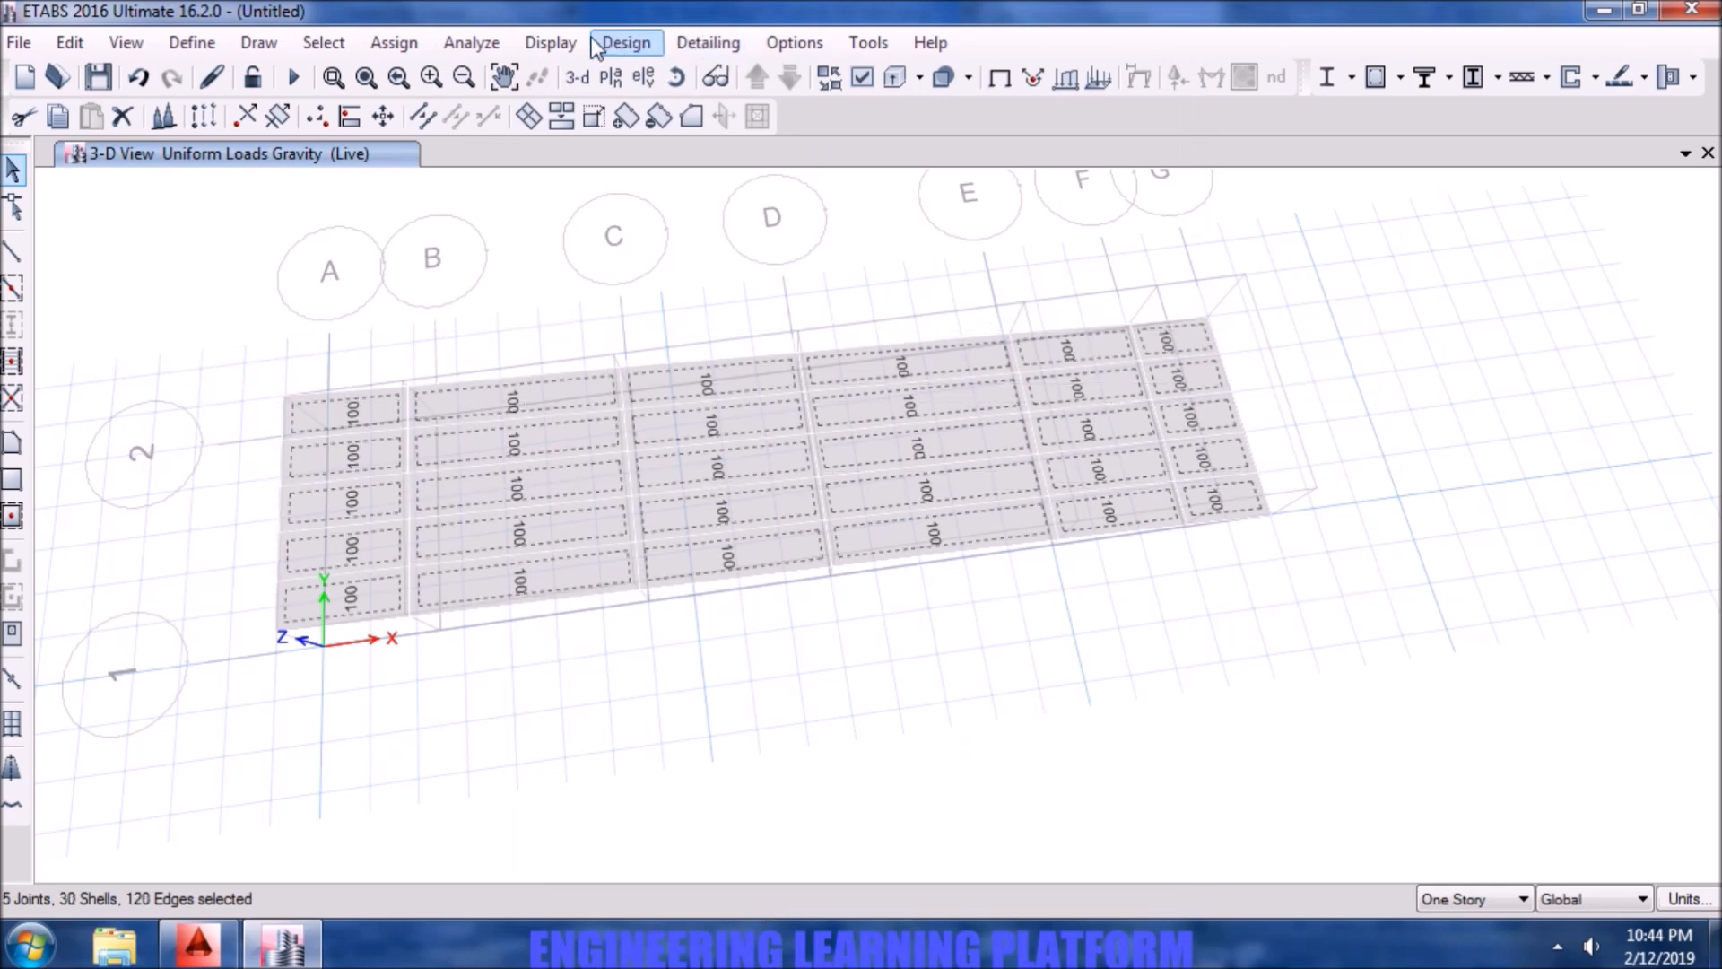
# - In the FEM-based flexural design overwrites, specify cover to center of steel with Direction 1 top and bottom covers of 0.75 in
pyautogui.click(625, 42)
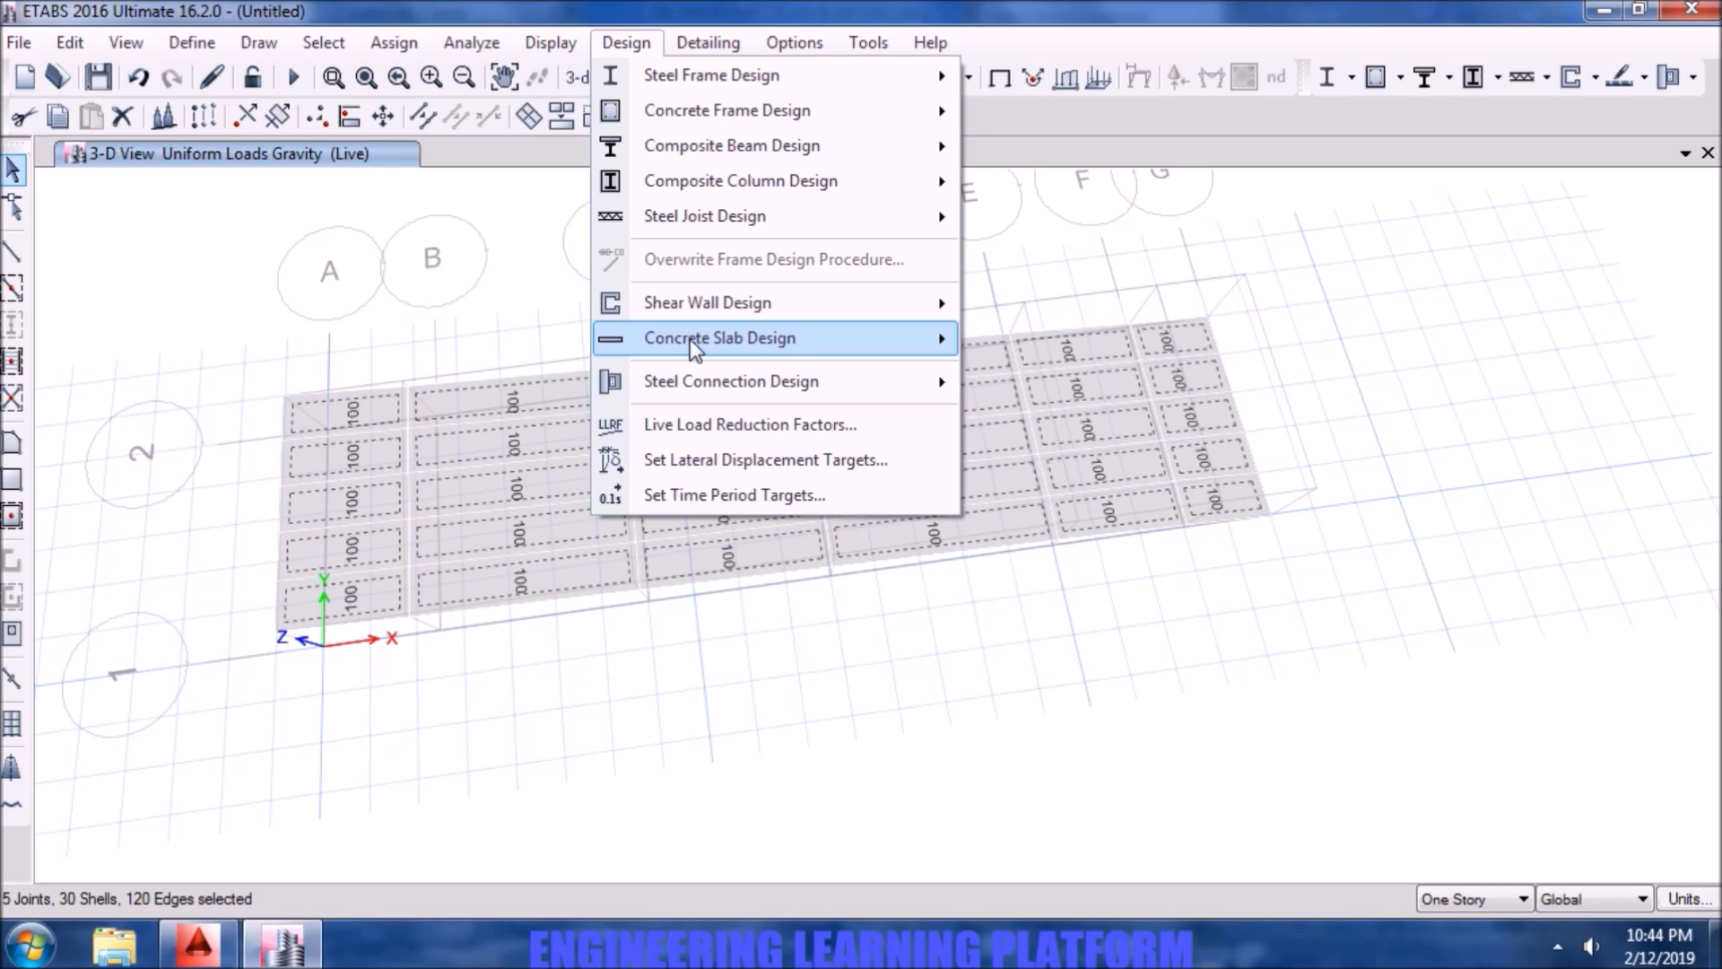
pyautogui.moveTo(691, 339)
pyautogui.moveTo(1231, 422)
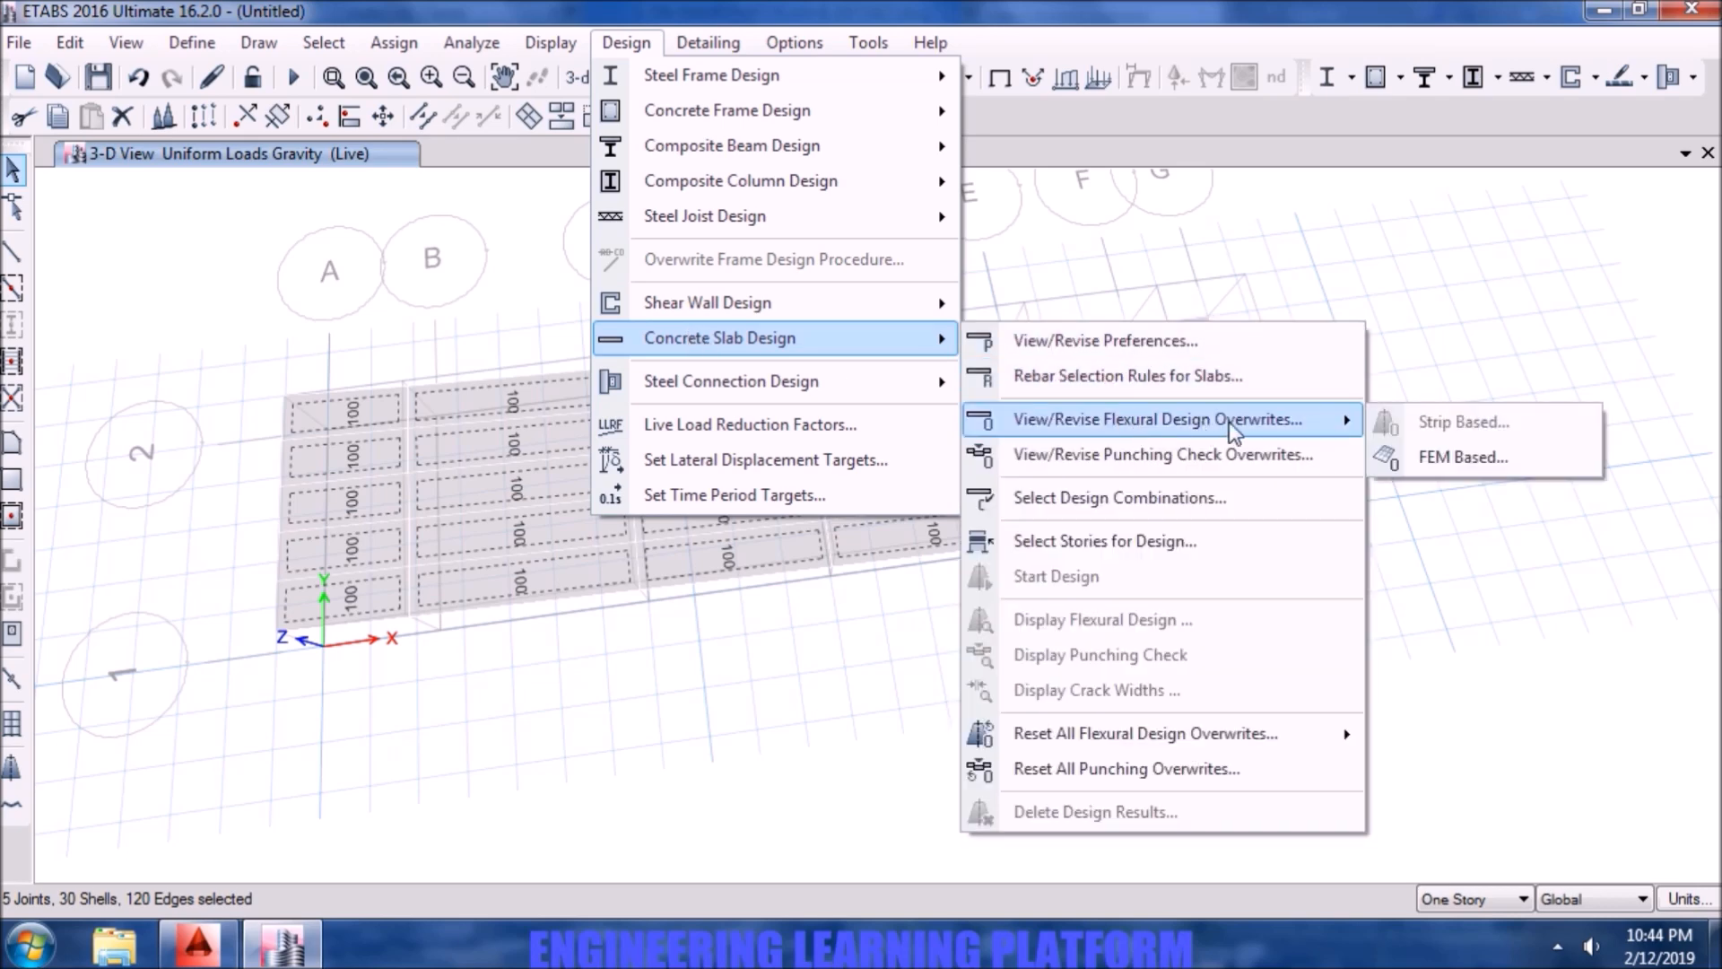
pyautogui.click(1424, 456)
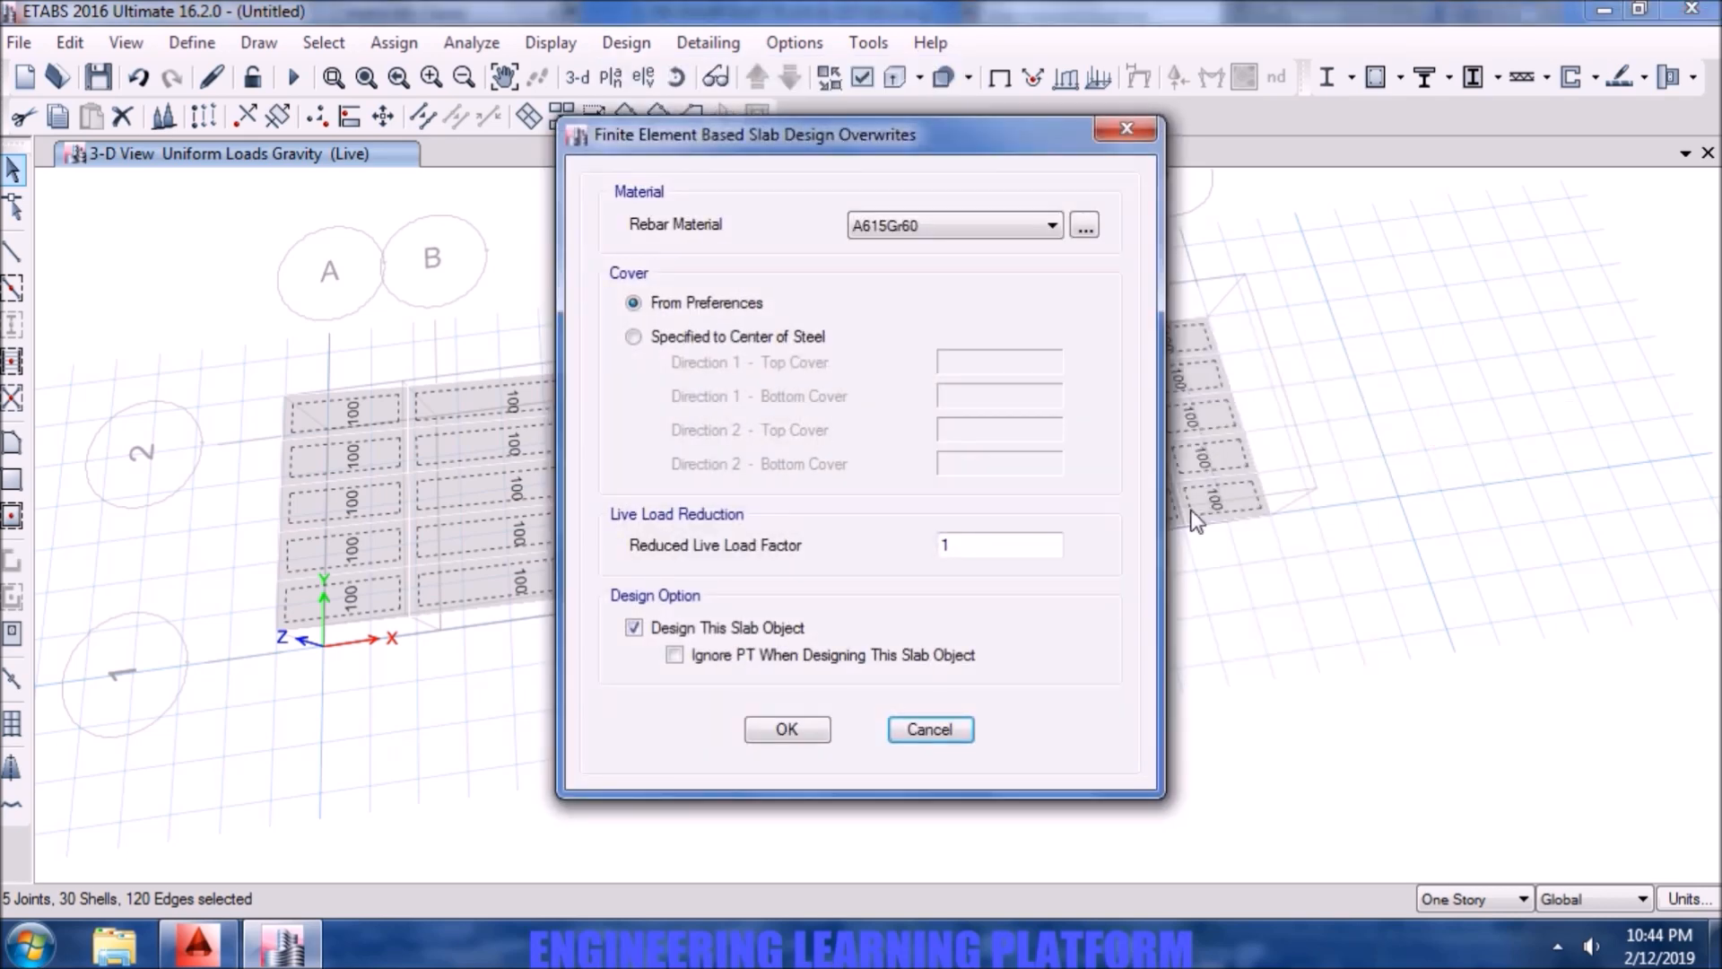
pyautogui.click(697, 335)
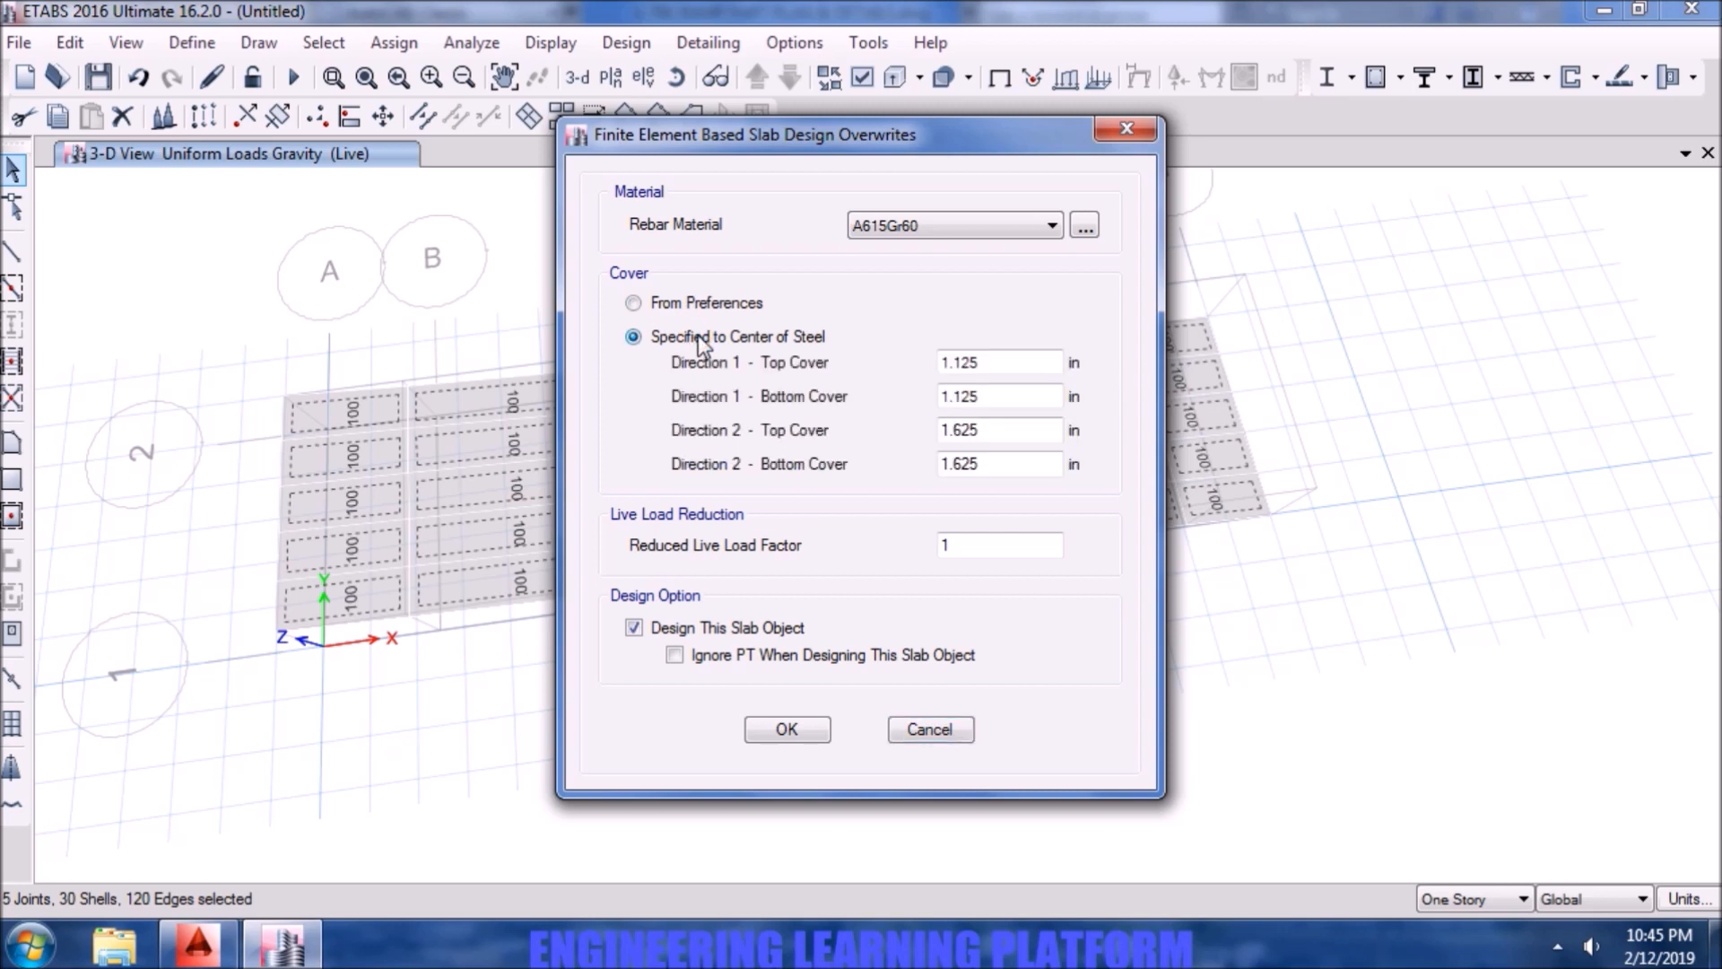
pyautogui.doubleClick(1006, 401)
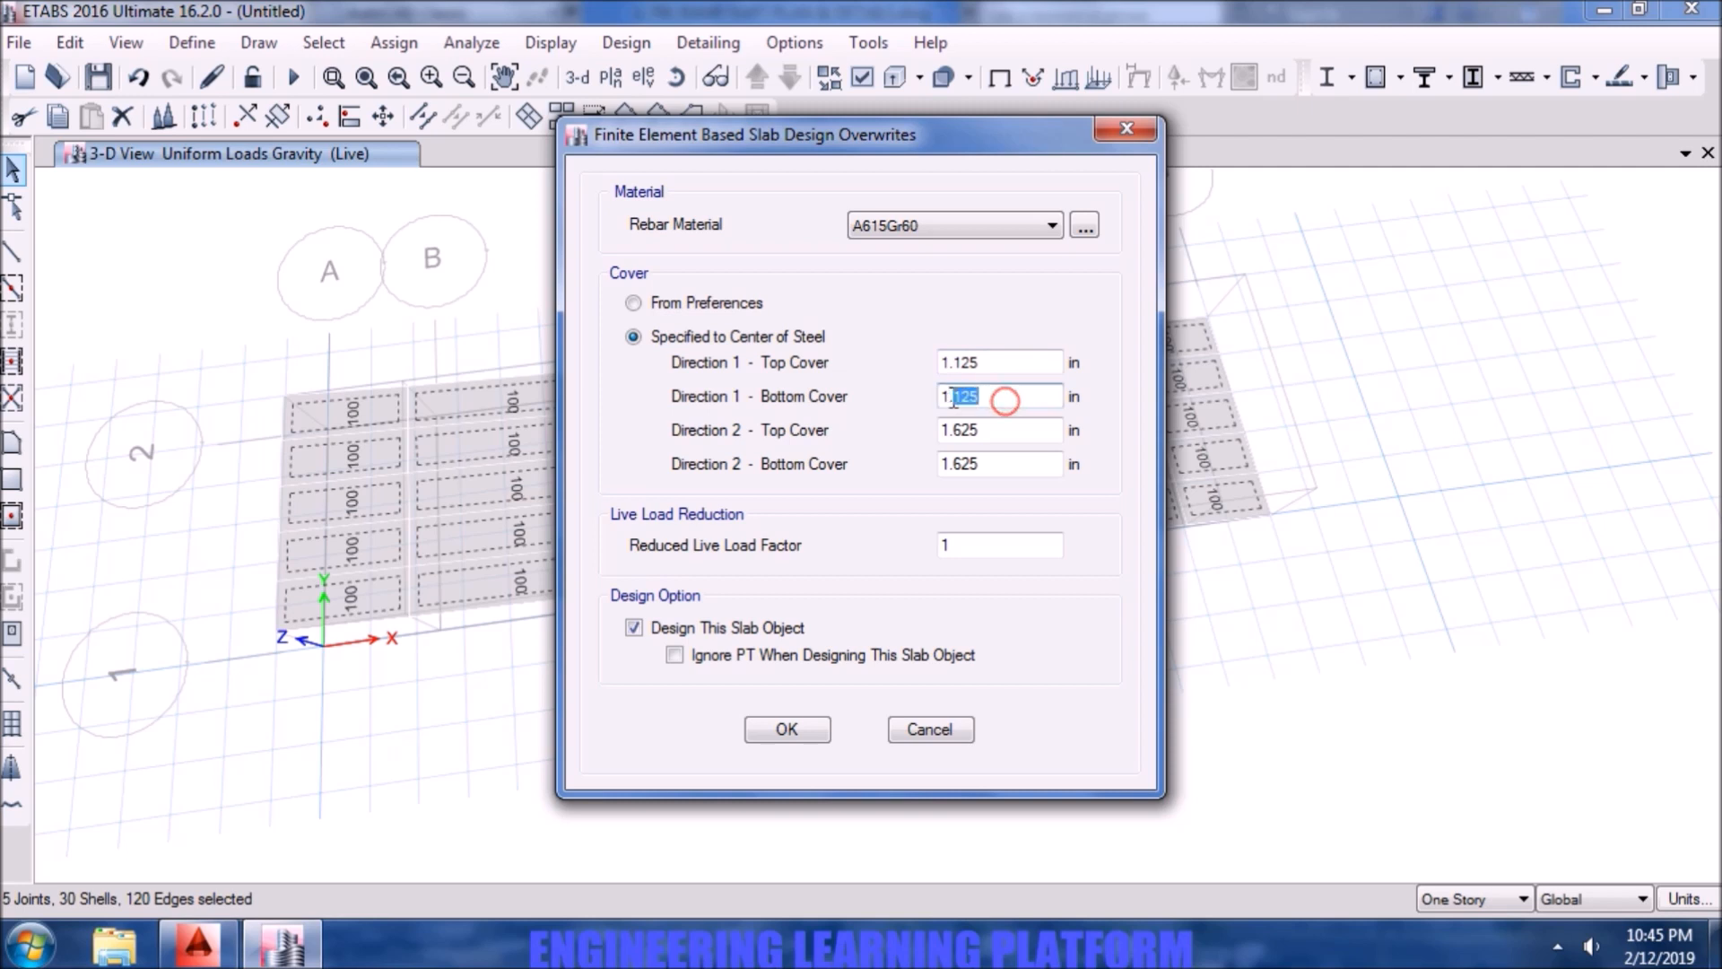
pyautogui.write('0.75')
pyautogui.doubleClick(997, 363)
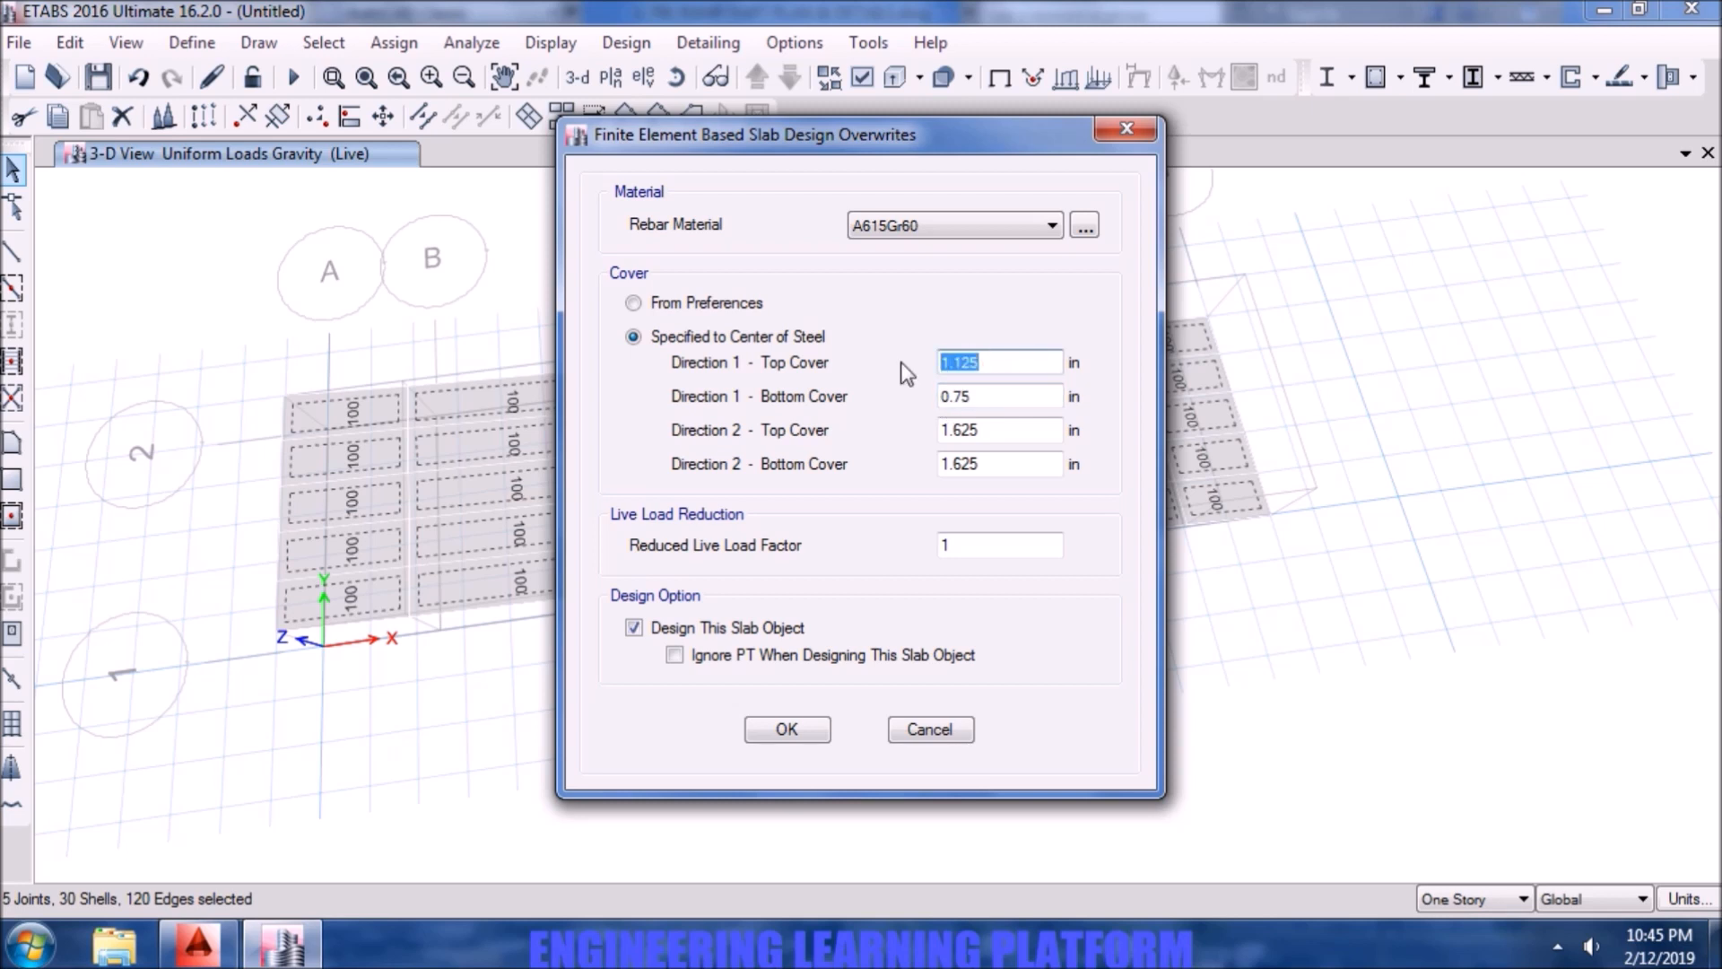
pyautogui.write('0.75')
# - Set the Direction 2 top and bottom covers to 1 in and the rebar material to G60 DEFORMED, and apply the overwrites
pyautogui.doubleClick(998, 432)
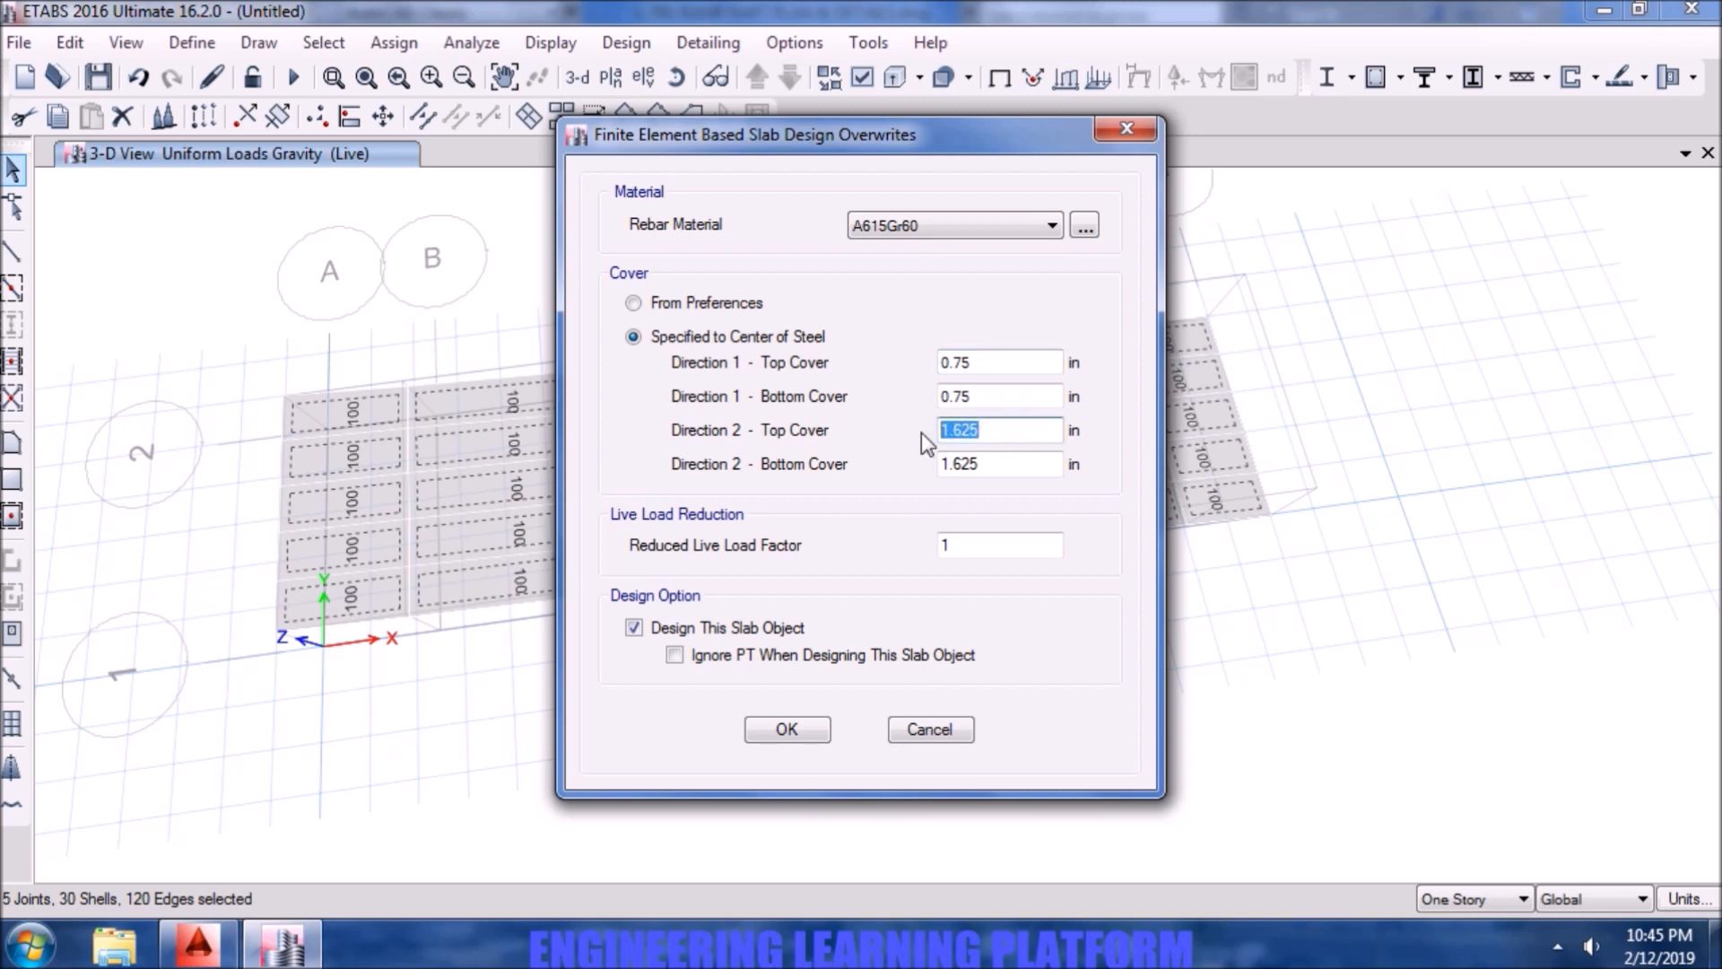
pyautogui.write('1')
pyautogui.doubleClick(976, 464)
pyautogui.write('1')
pyautogui.click(970, 225)
pyautogui.click(969, 265)
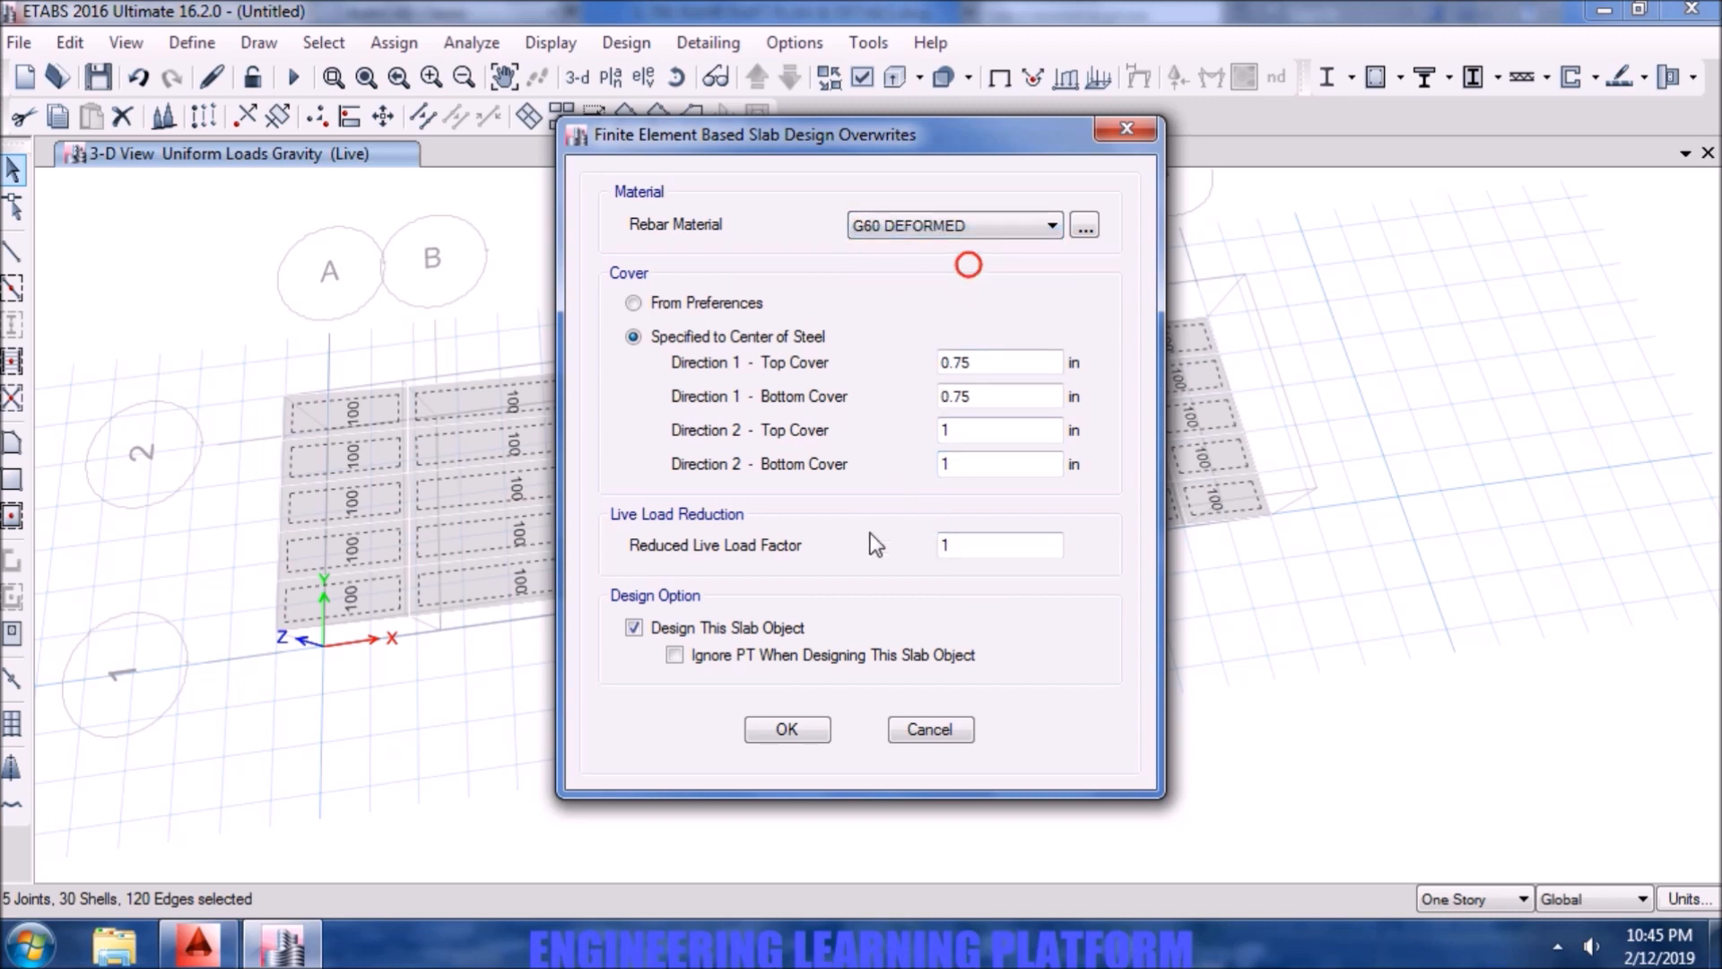
pyautogui.click(787, 730)
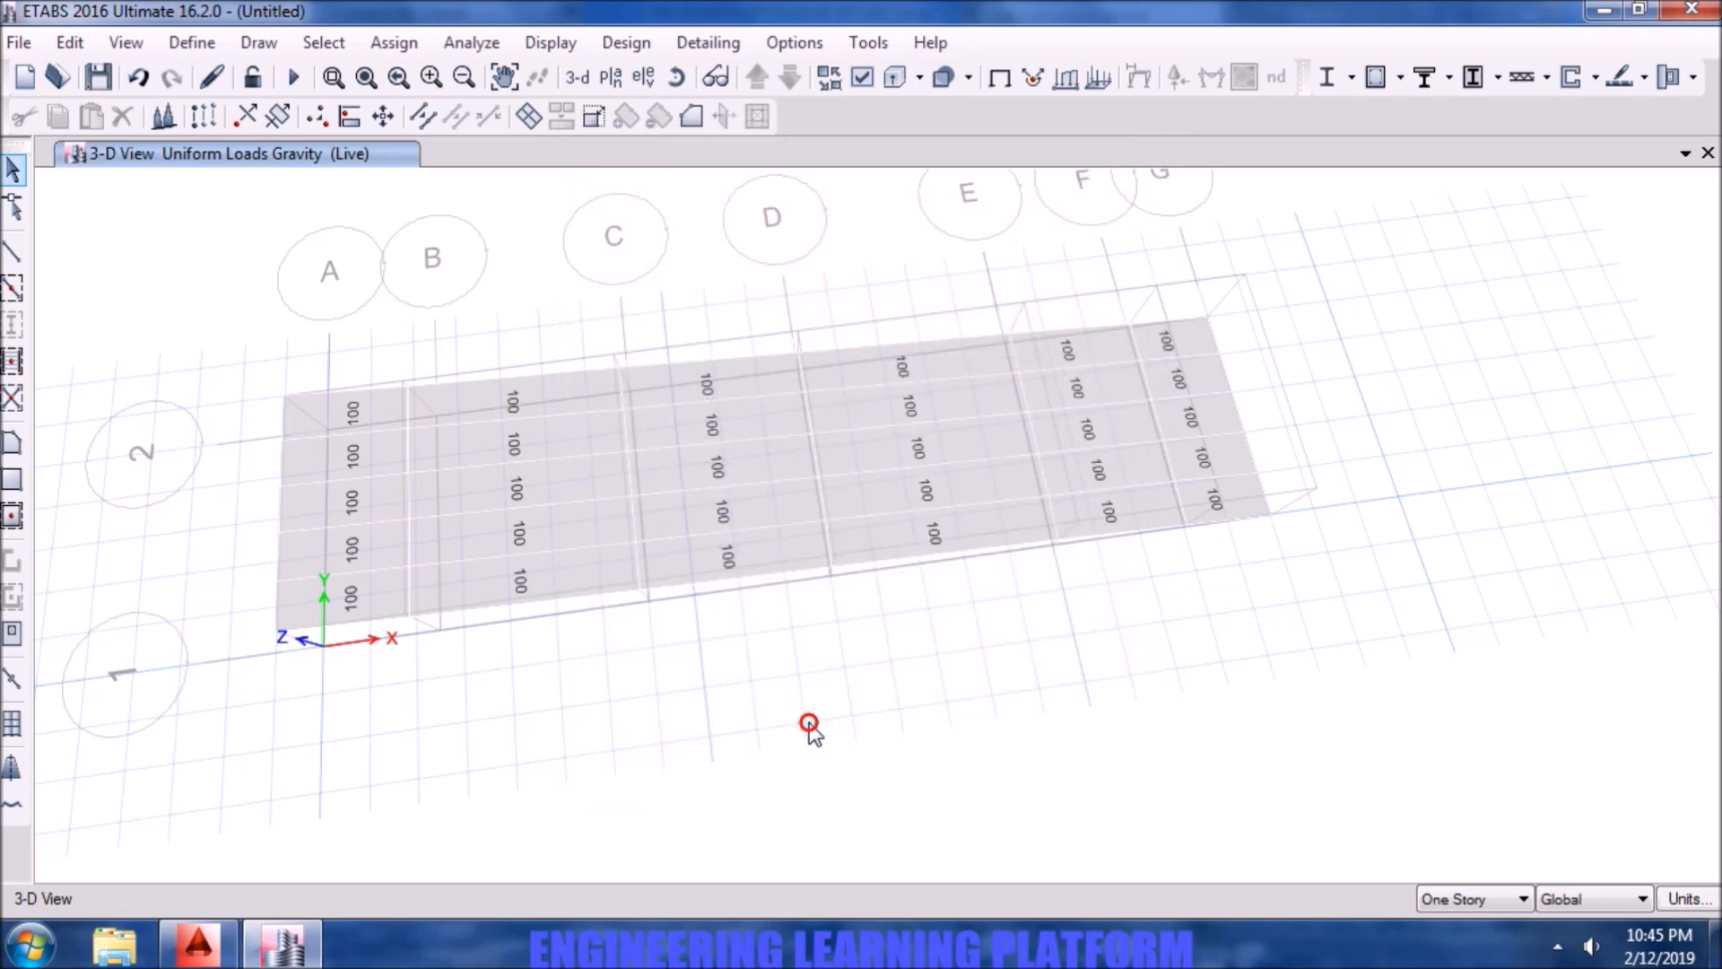
# - Reset the view options to default to bring back the joints, columns and beams
pyautogui.click(861, 82)
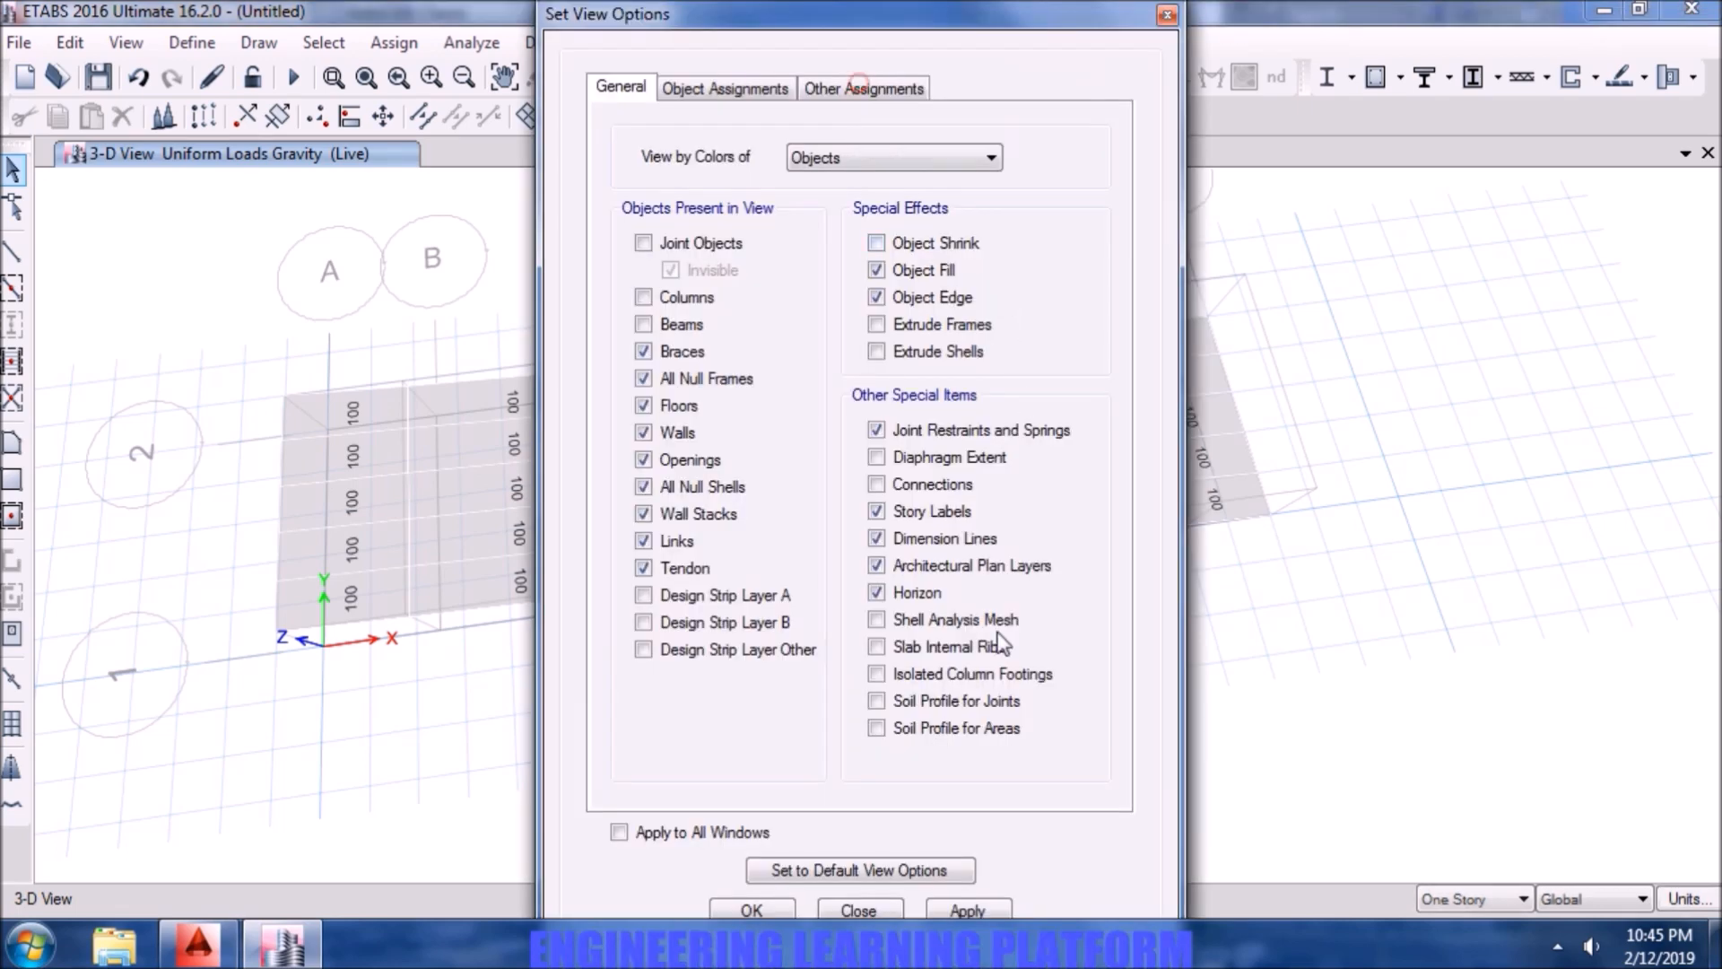
pyautogui.click(923, 863)
pyautogui.click(966, 912)
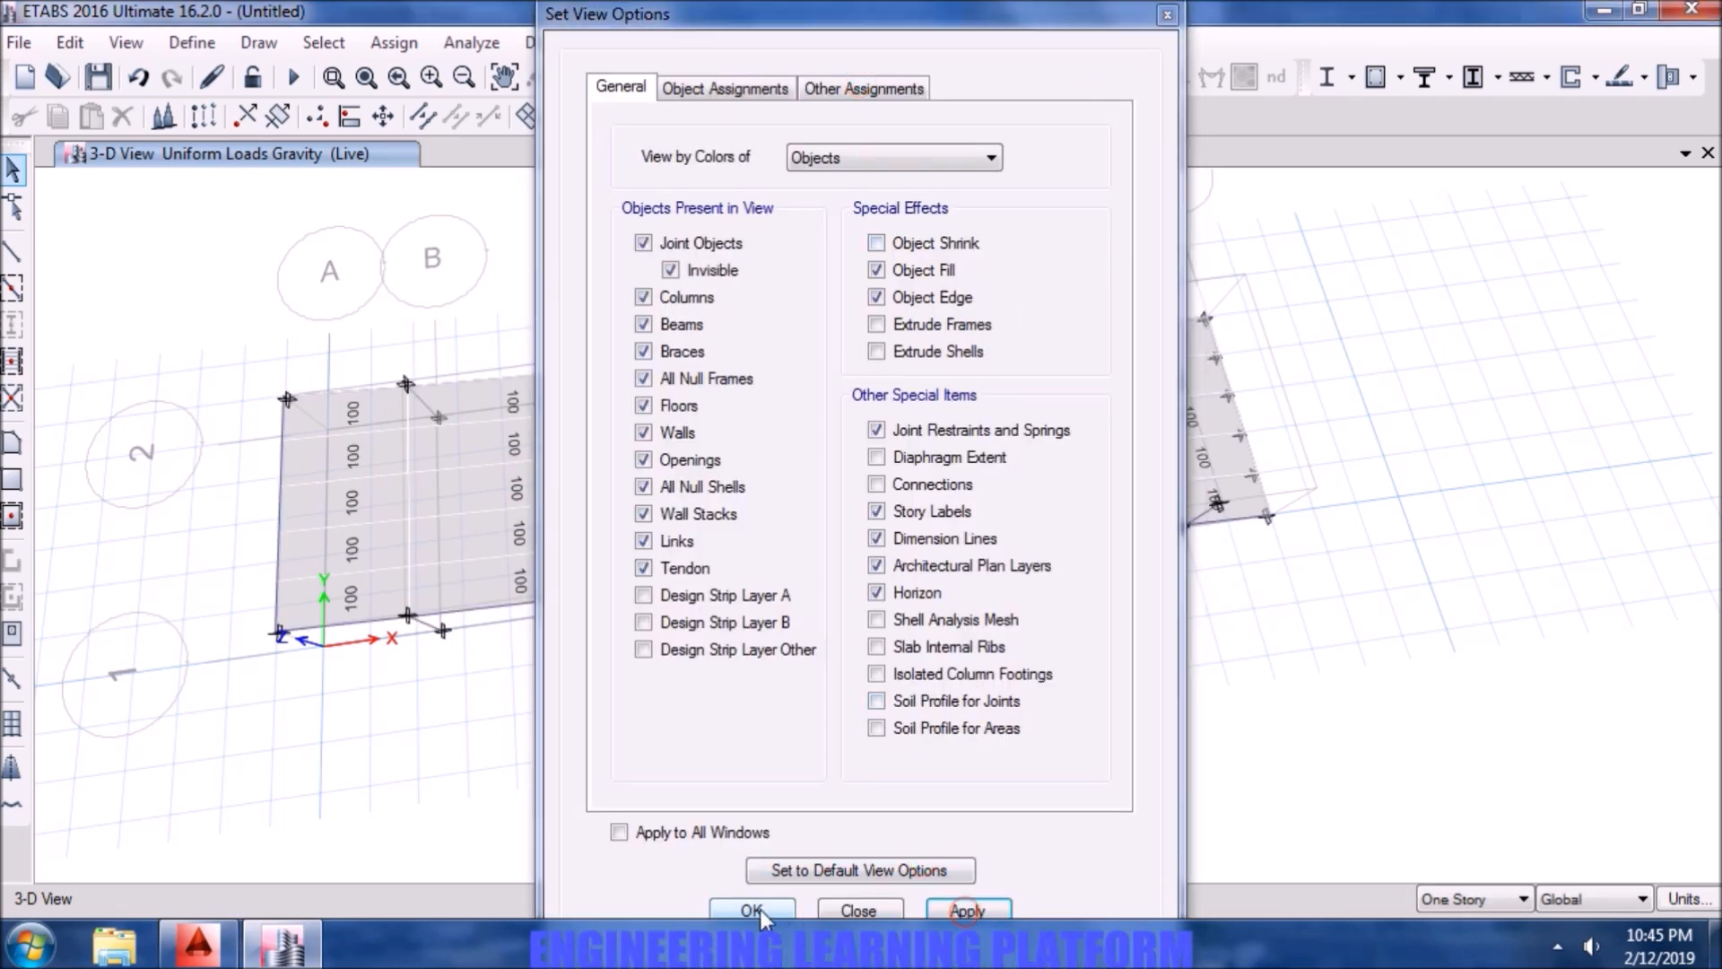
pyautogui.click(758, 910)
pyautogui.keyDown('shift'); pyautogui.moveTo(1102, 692); pyautogui.dragTo(966, 581, button='middle'); pyautogui.keyUp('shift')
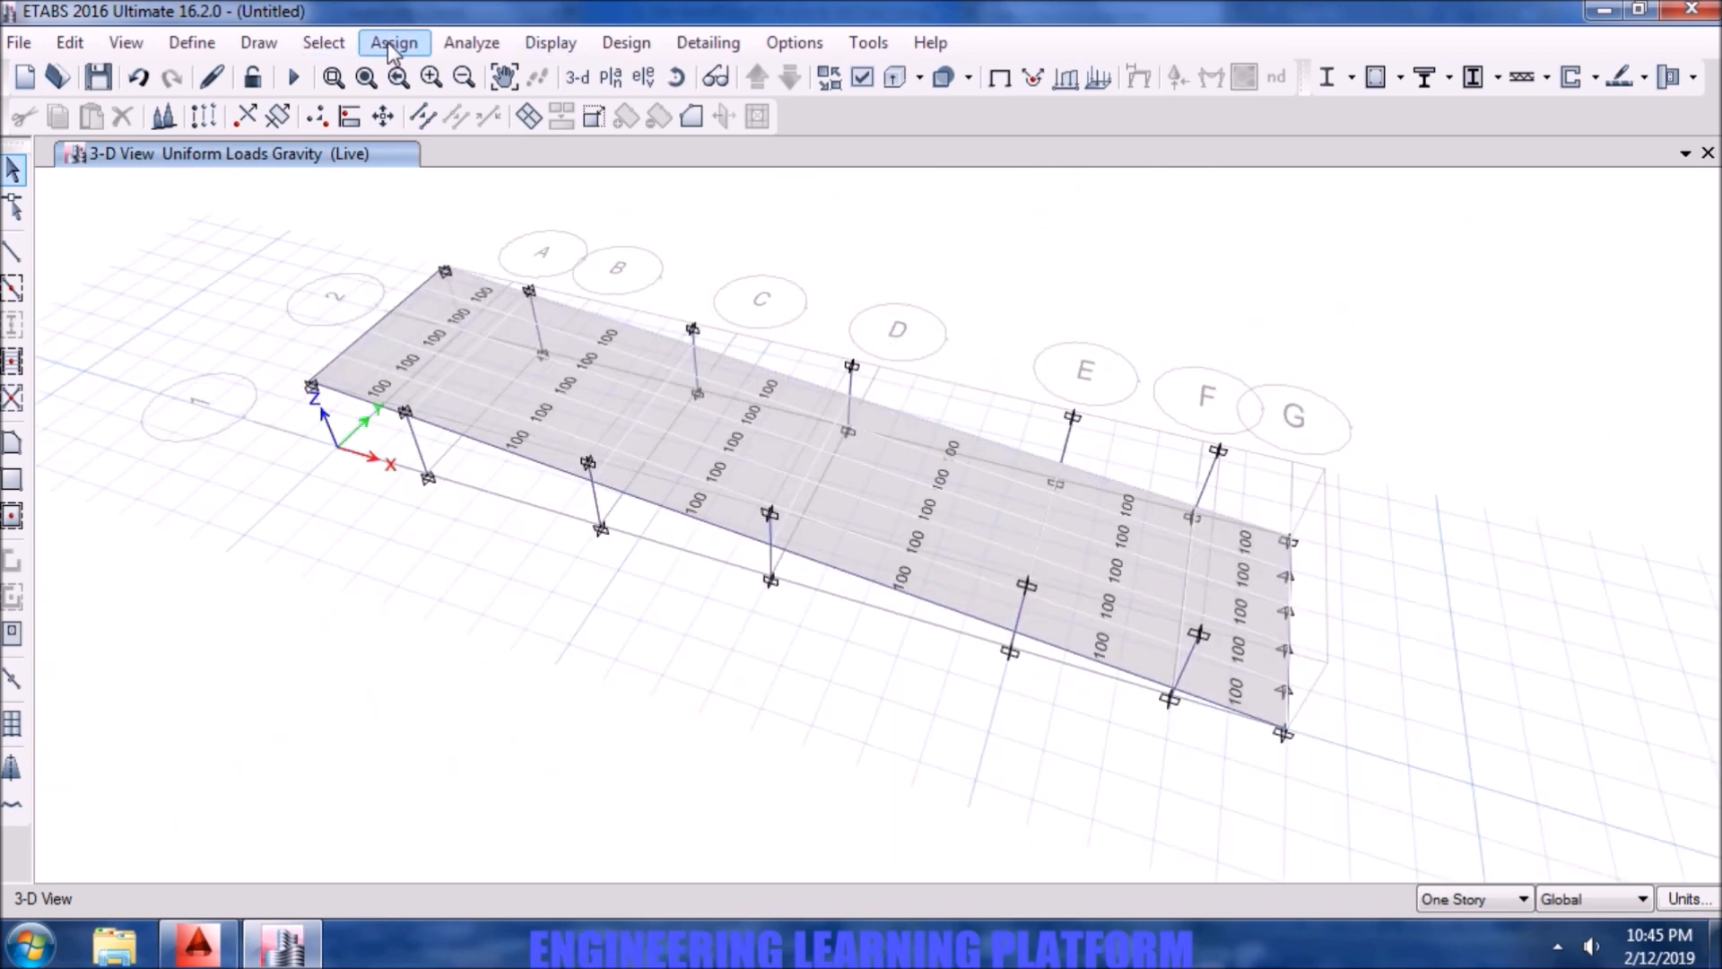
# - Check the model for shell overlaps, meshing and loading on all stories with a 0.001 in length tolerance
pyautogui.click(455, 45)
pyautogui.click(530, 76)
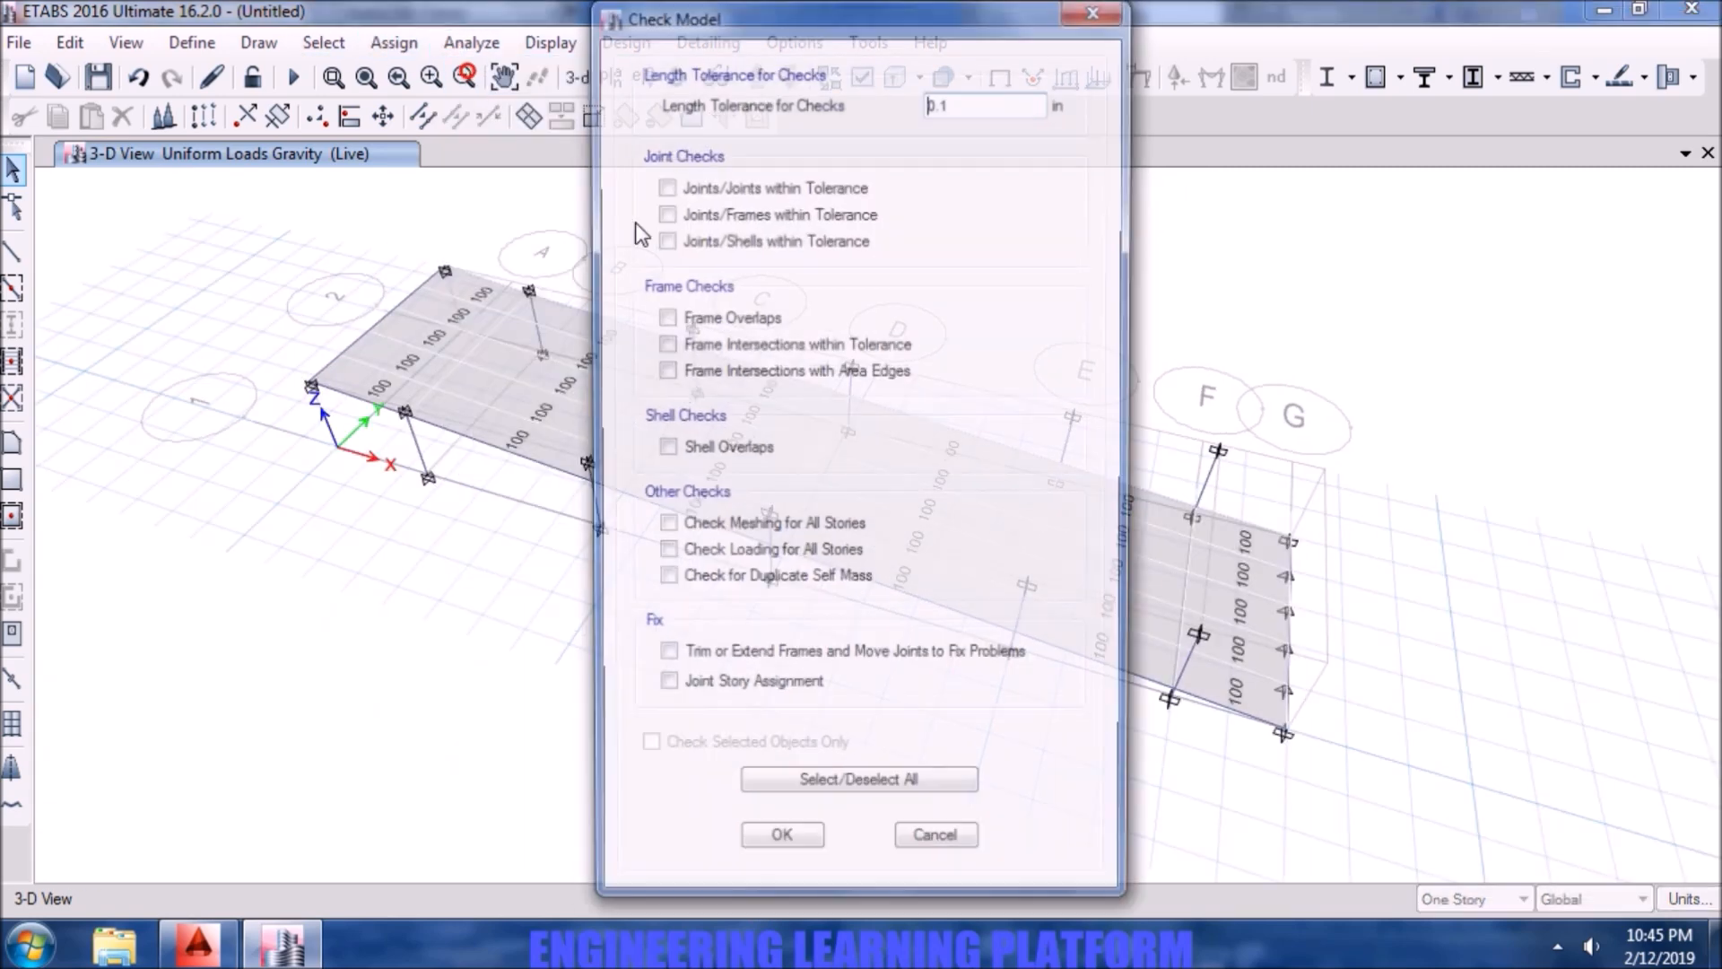
pyautogui.doubleClick(981, 103)
pyautogui.write('00')
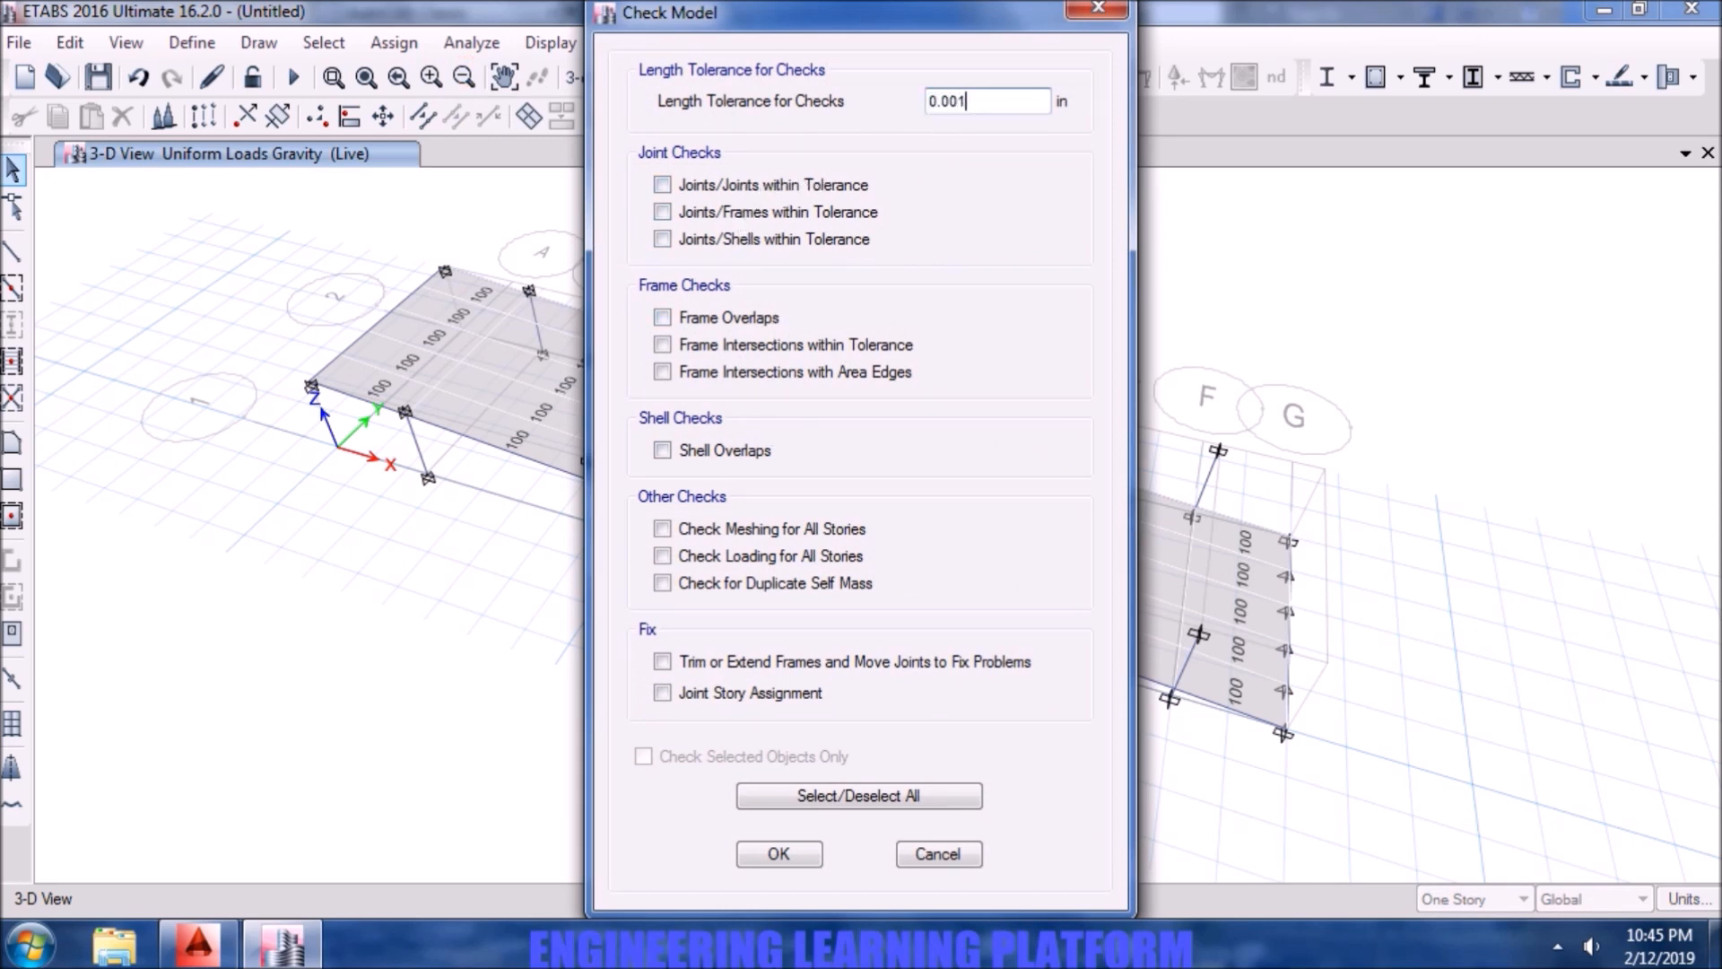
pyautogui.click(786, 530)
pyautogui.click(752, 453)
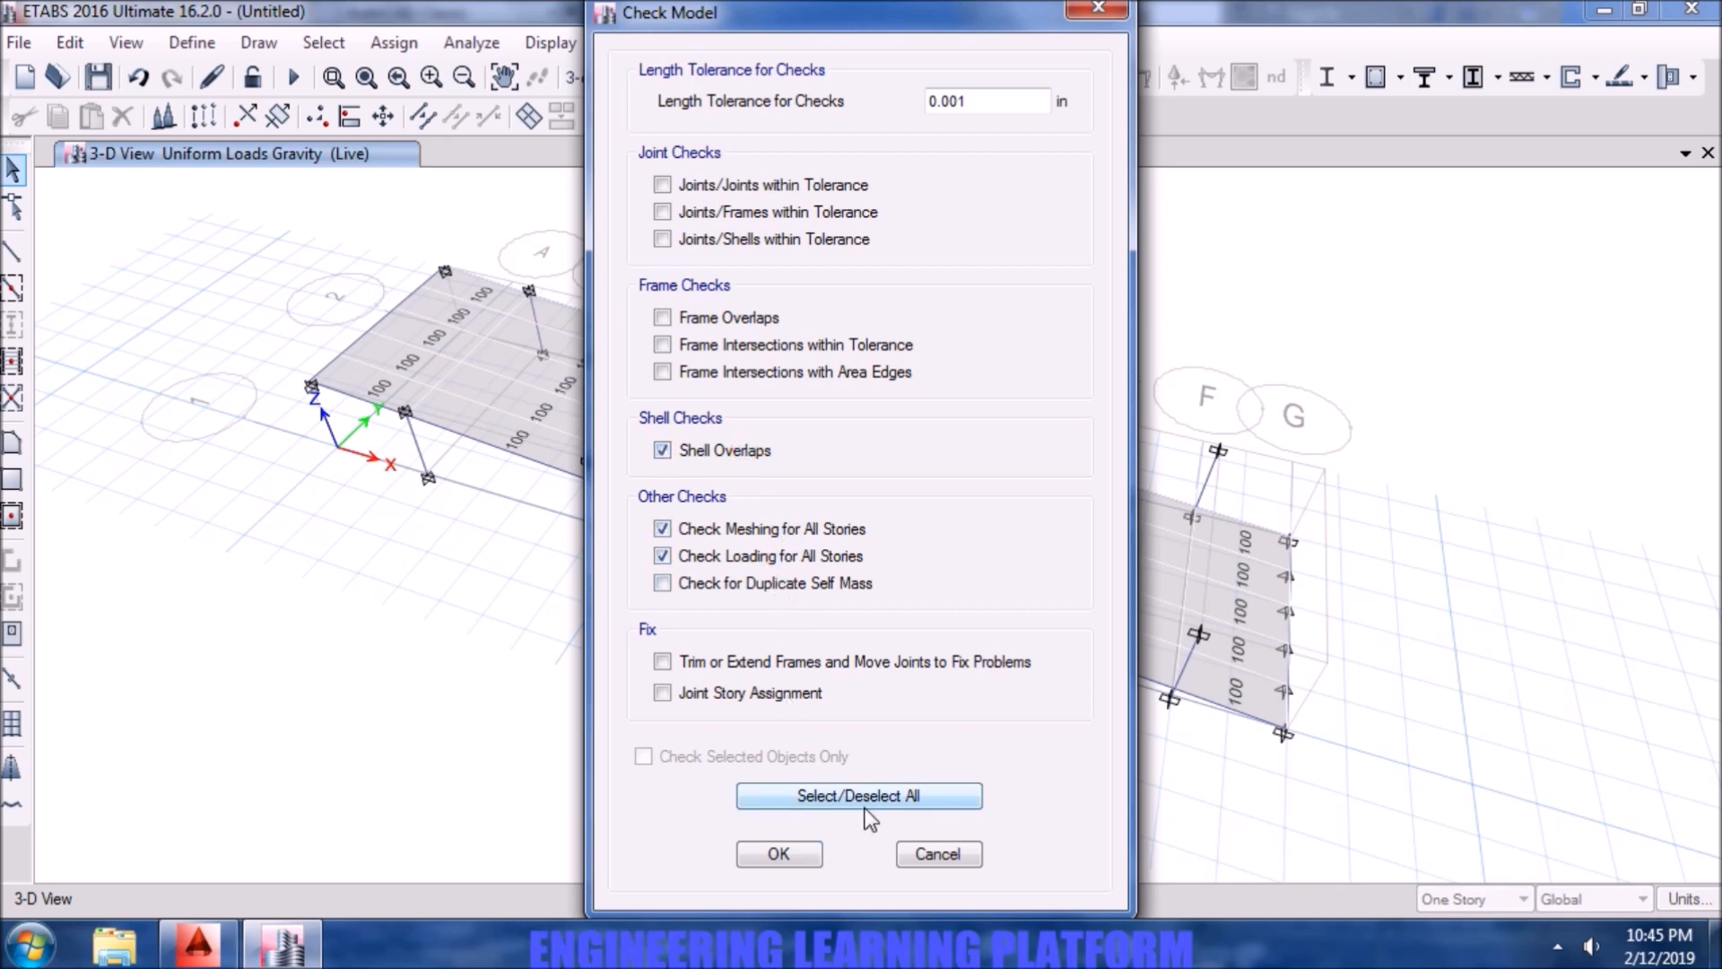
pyautogui.click(779, 853)
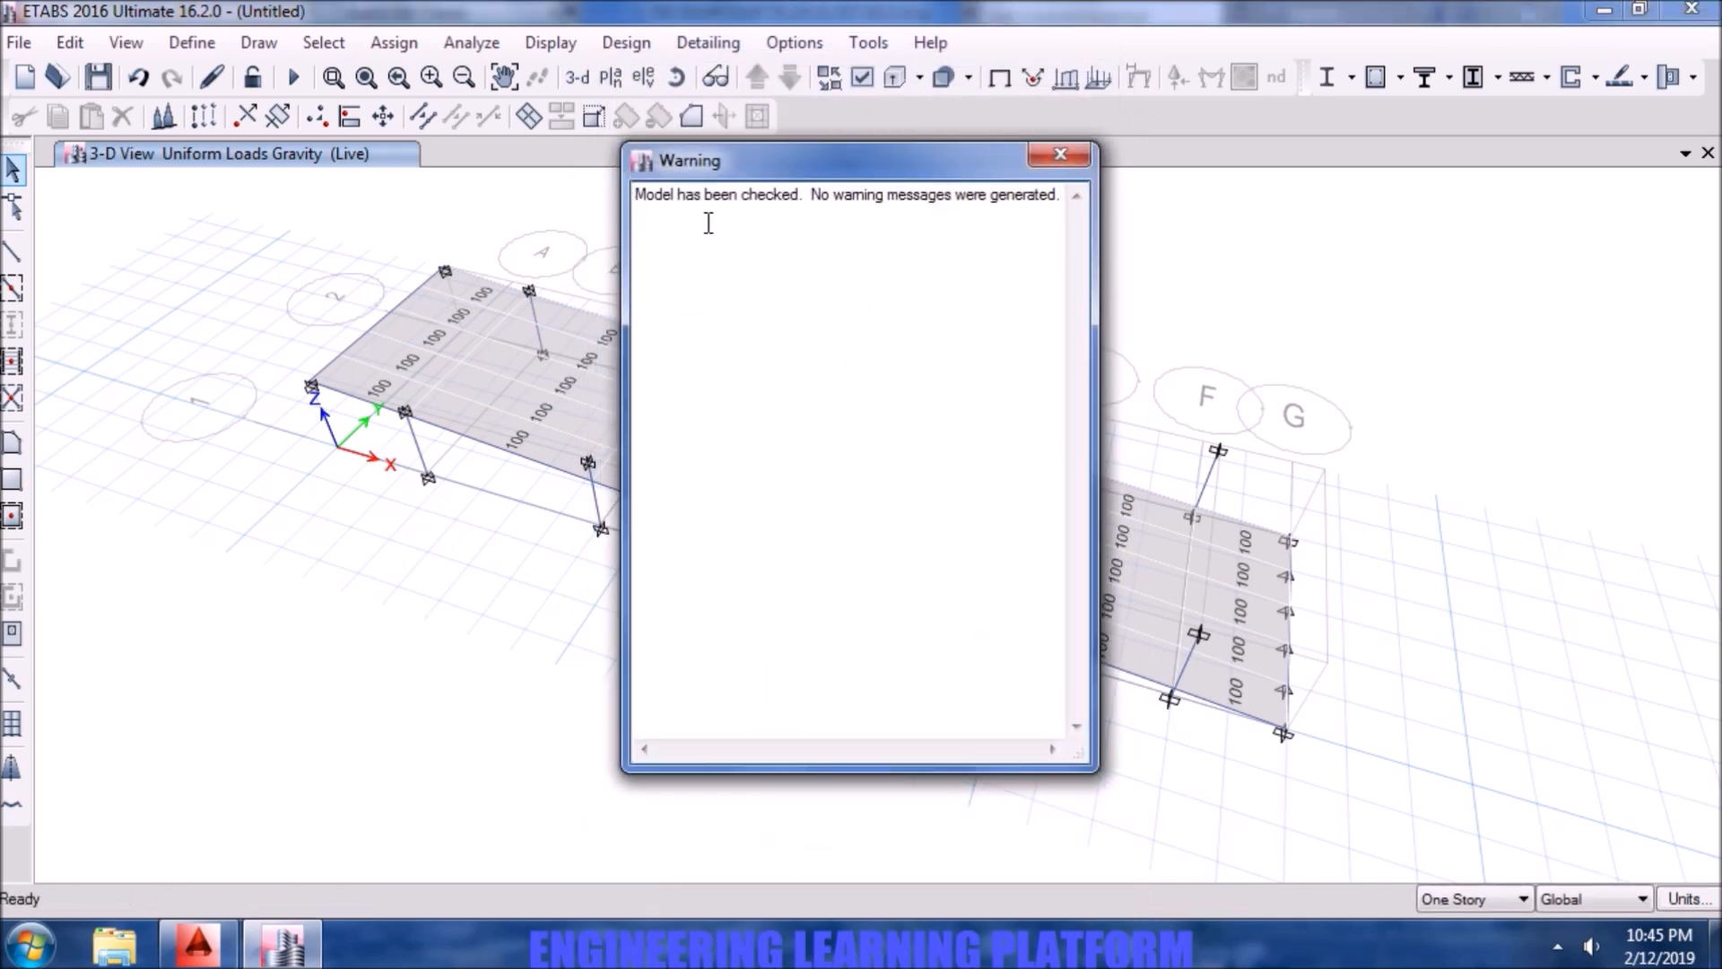
pyautogui.click(1061, 155)
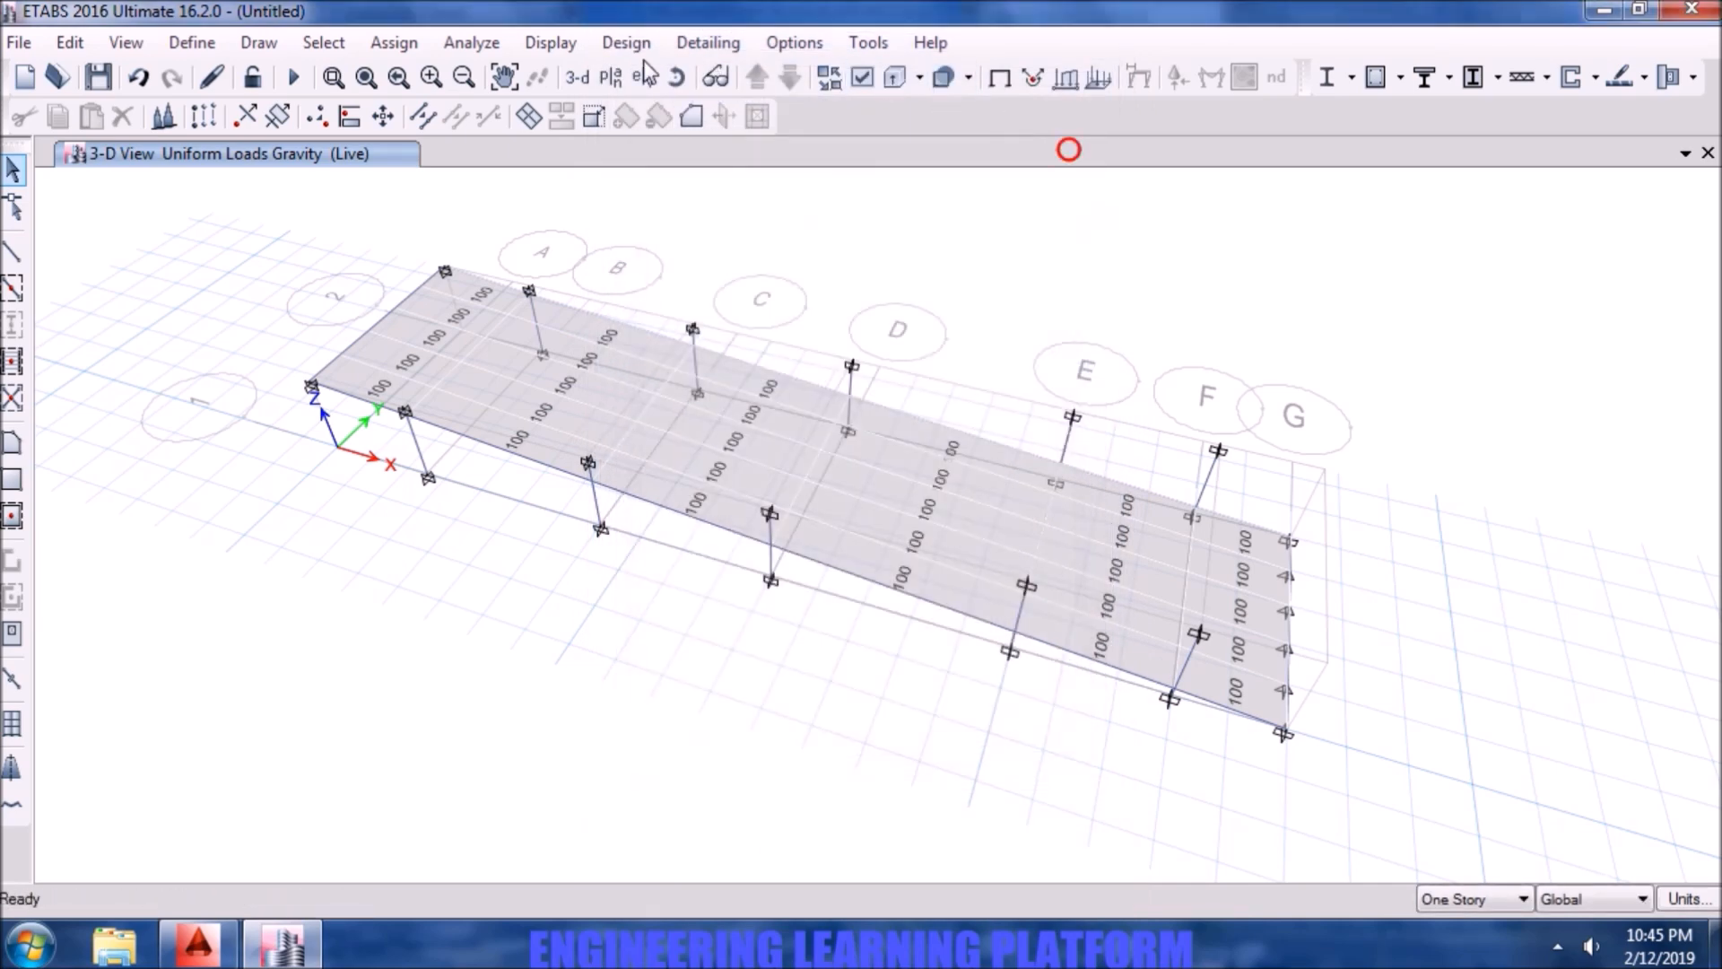
# - Run the analysis, saving the model as RAMP DESIGN in the RAMP DESIGN folder, and inspect the deformed ramp
pyautogui.click(296, 81)
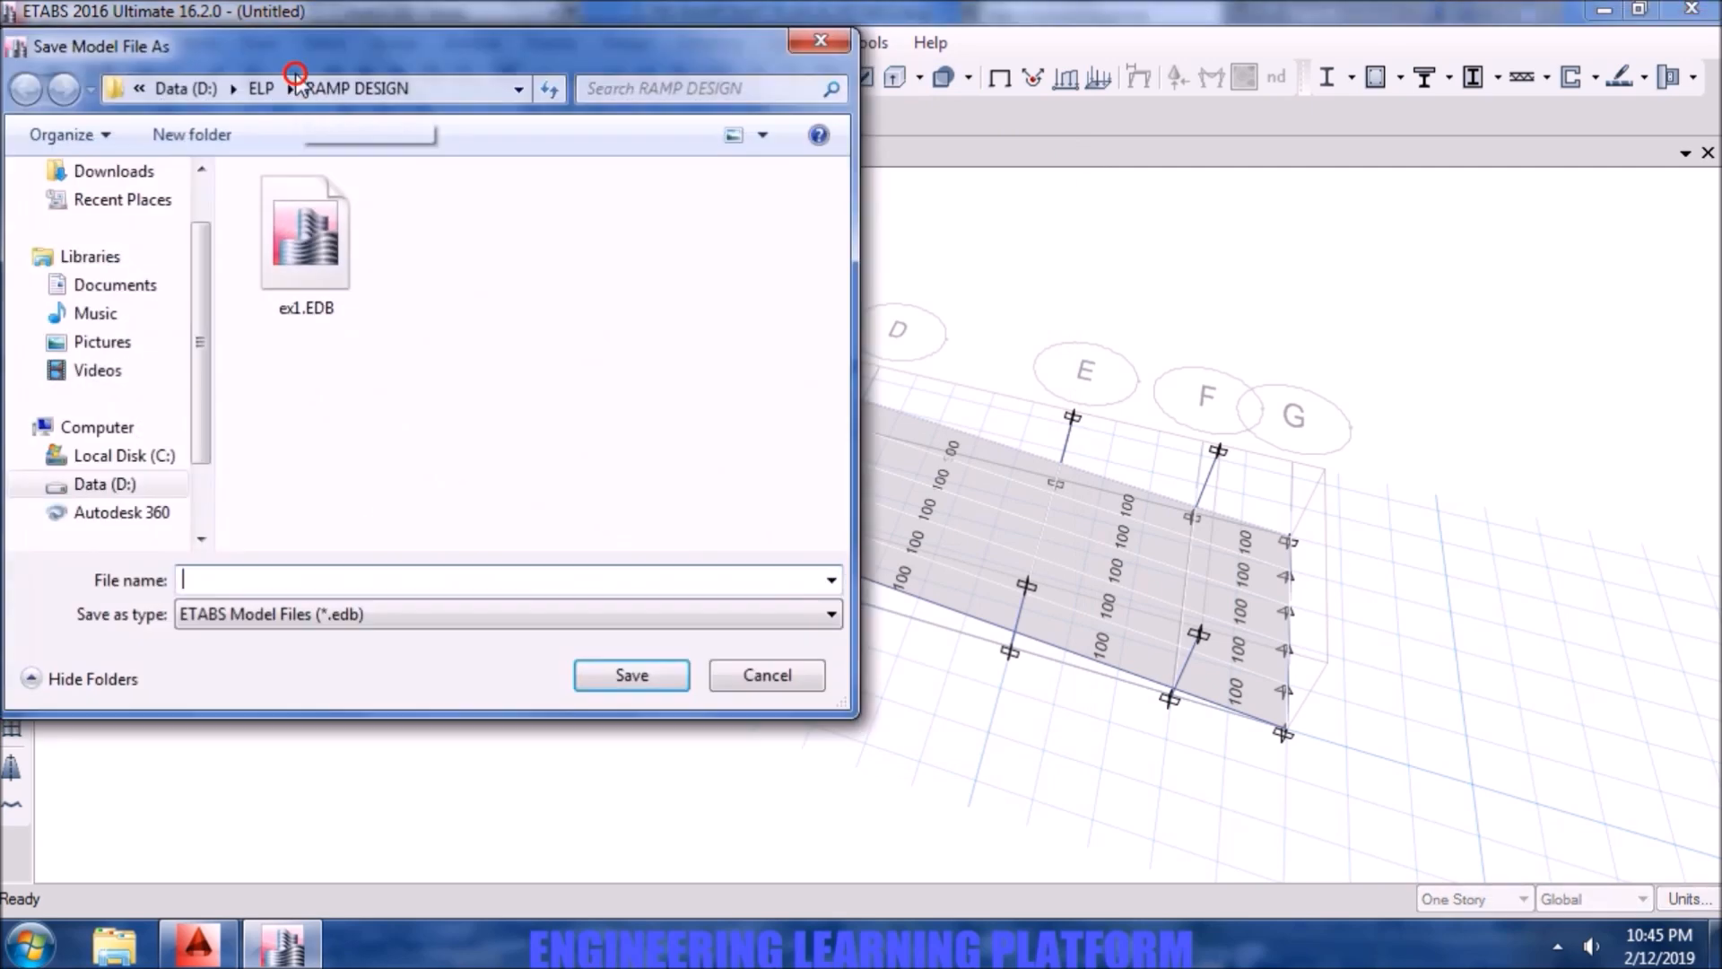
pyautogui.write('RAMP DESIGN')
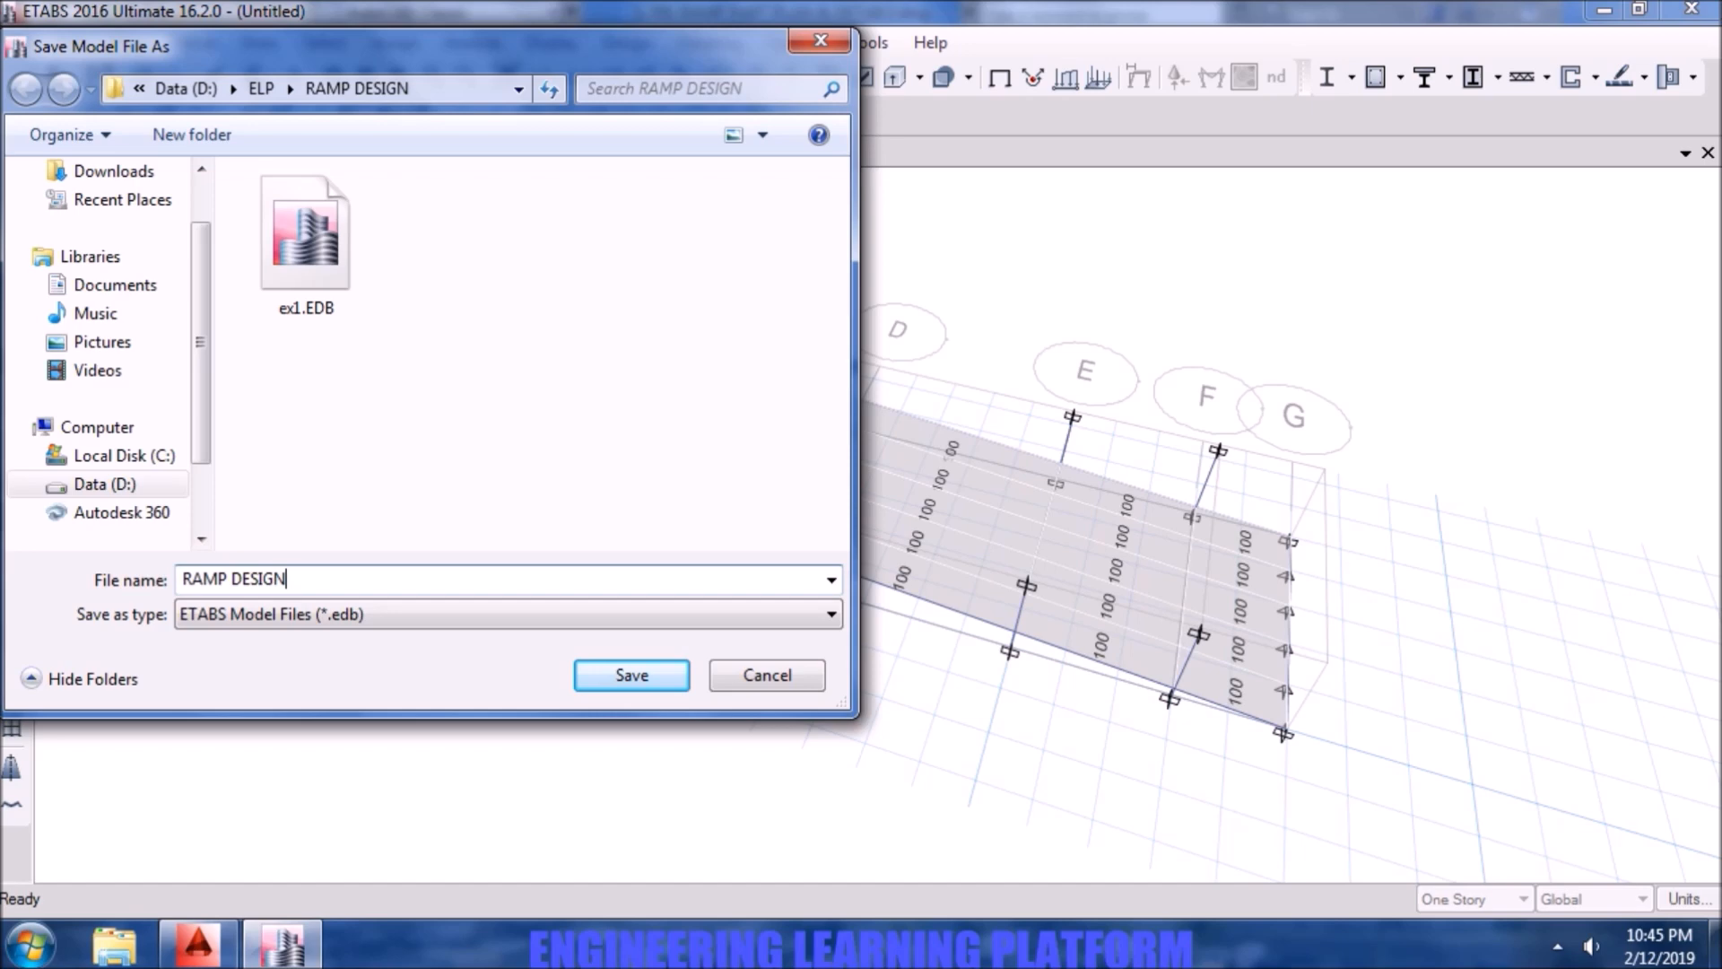
pyautogui.press('Return')
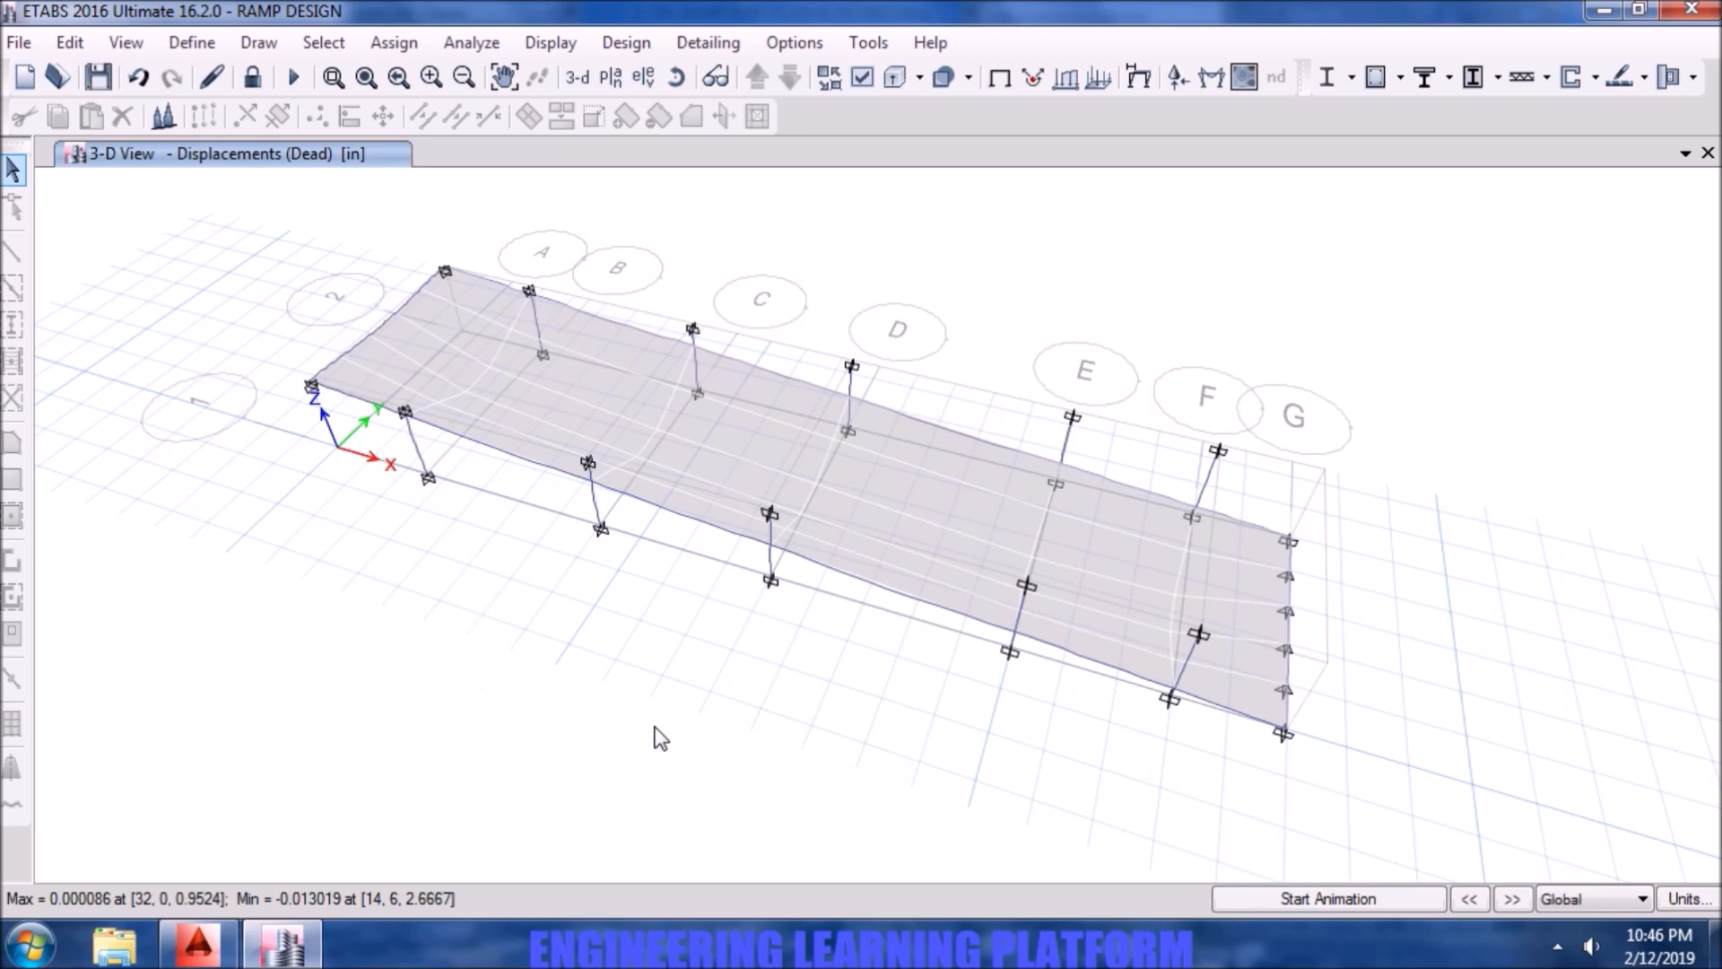
pyautogui.keyDown('shift'); pyautogui.moveTo(652, 722); pyautogui.dragTo(584, 704, button='middle'); pyautogui.keyUp('shift')
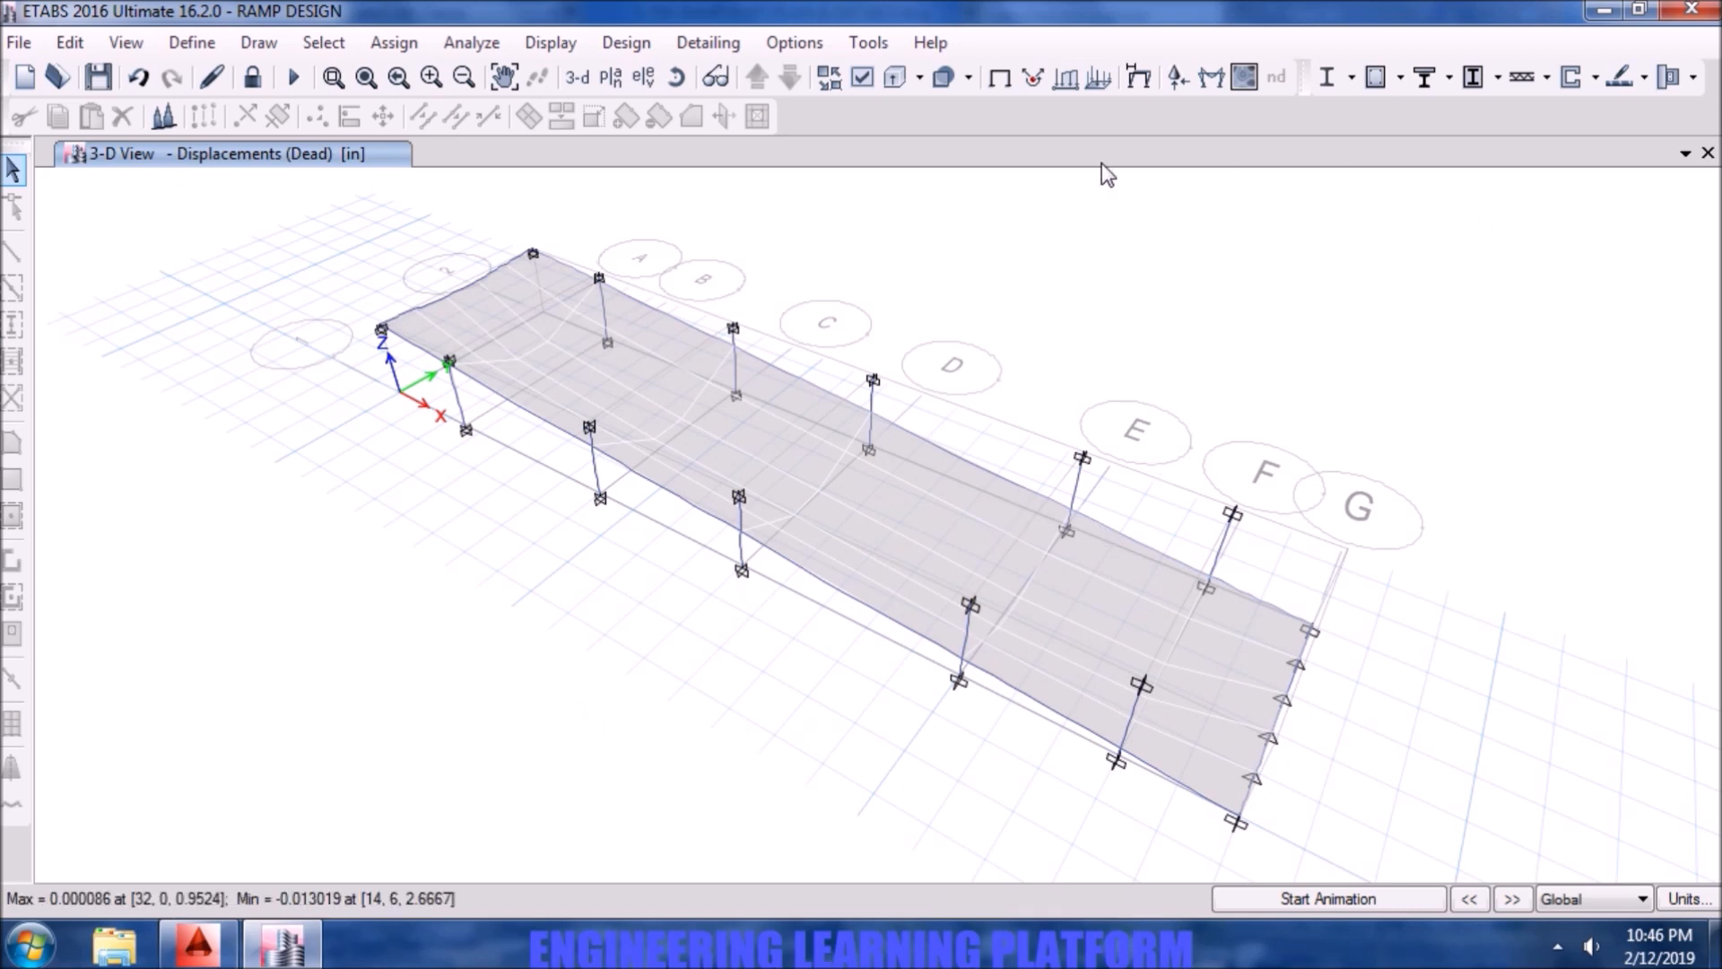
# - Display the absolute maximum SMax shell stress contours on the ramp for the DSlbU1 combination
pyautogui.click(934, 653)
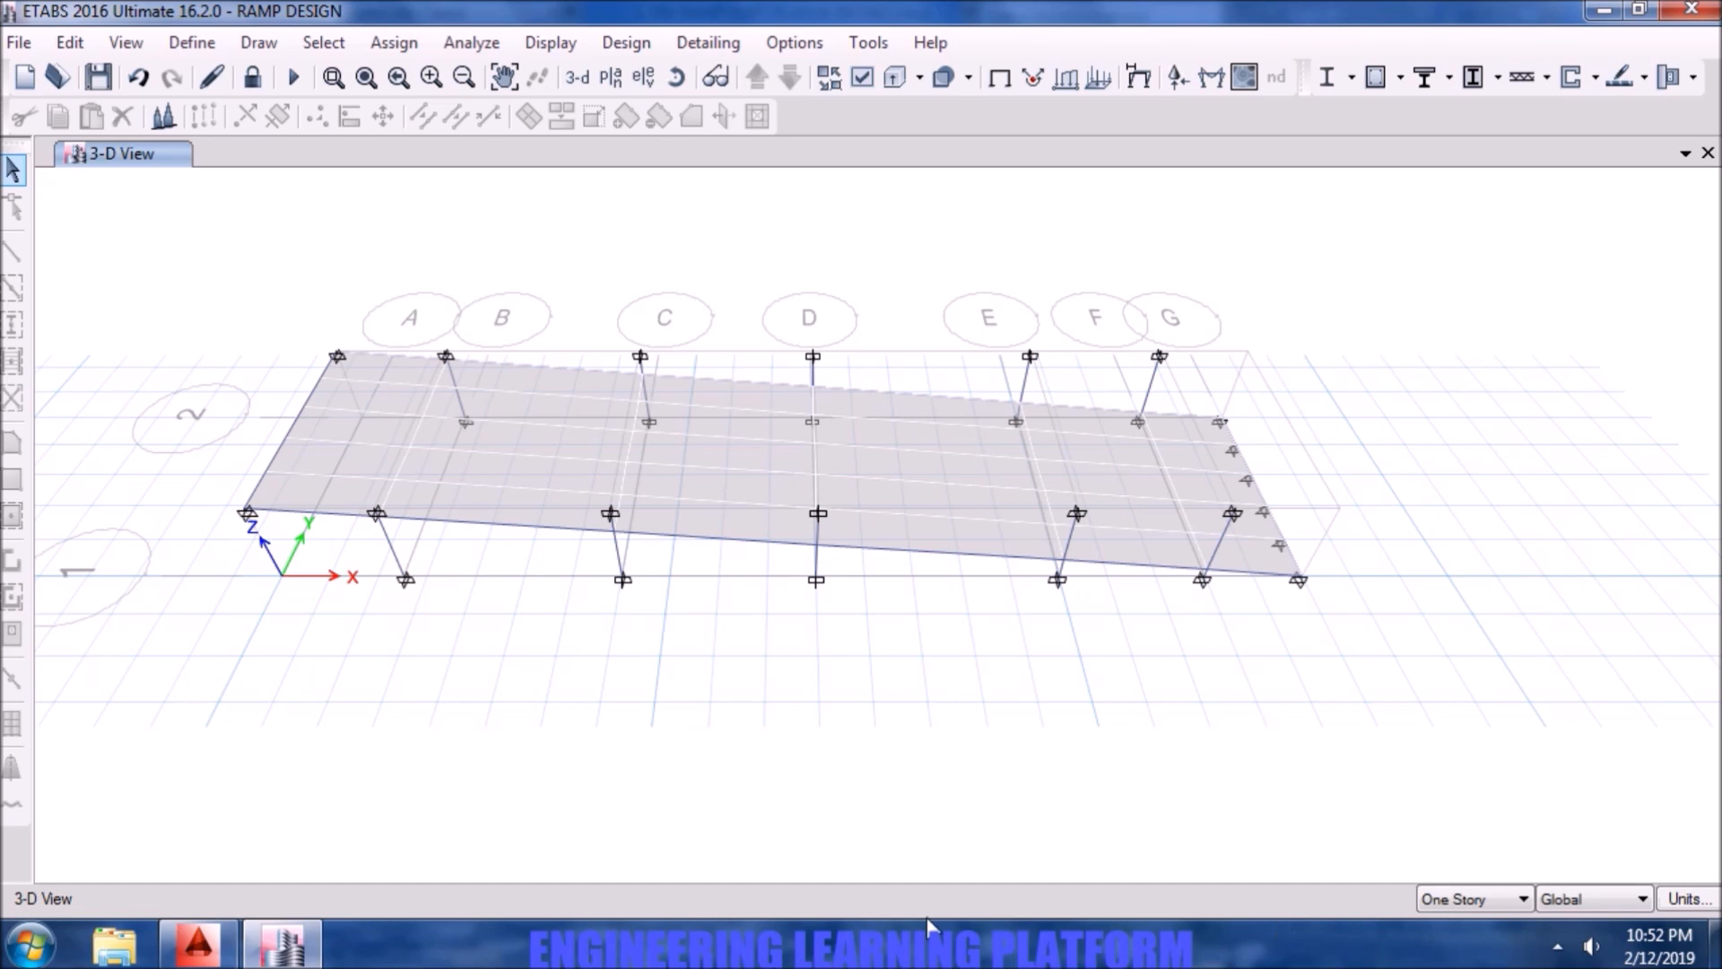
pyautogui.click(1245, 76)
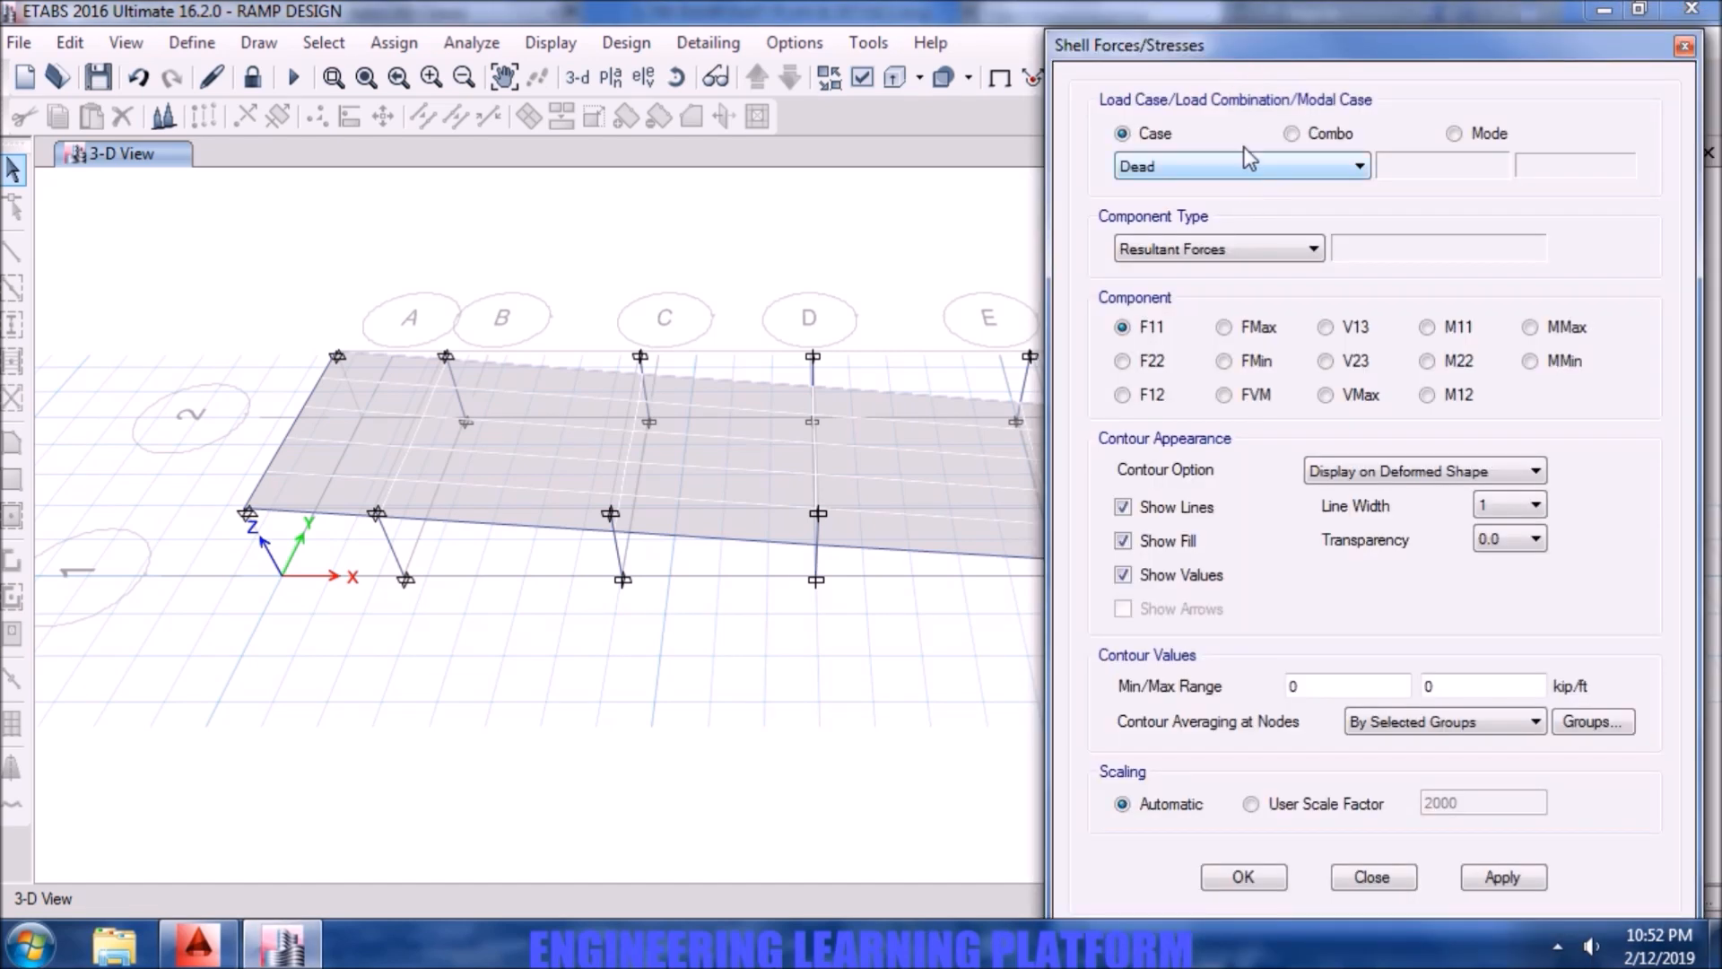
pyautogui.click(1274, 164)
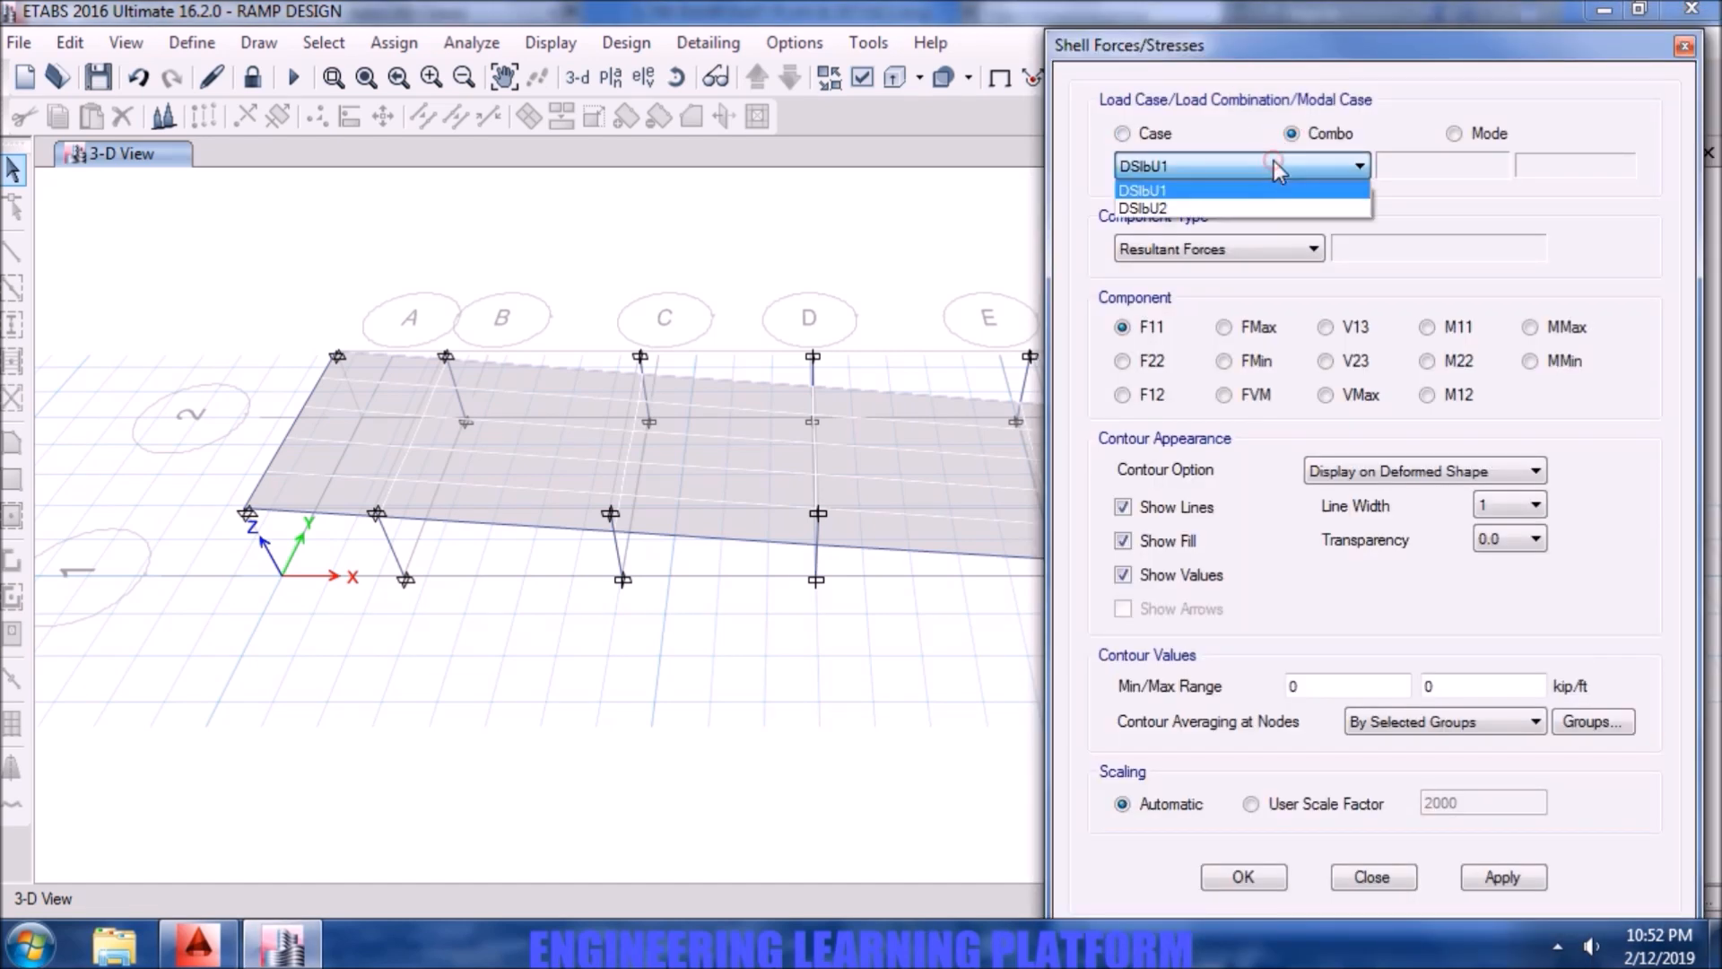
pyautogui.click(1263, 192)
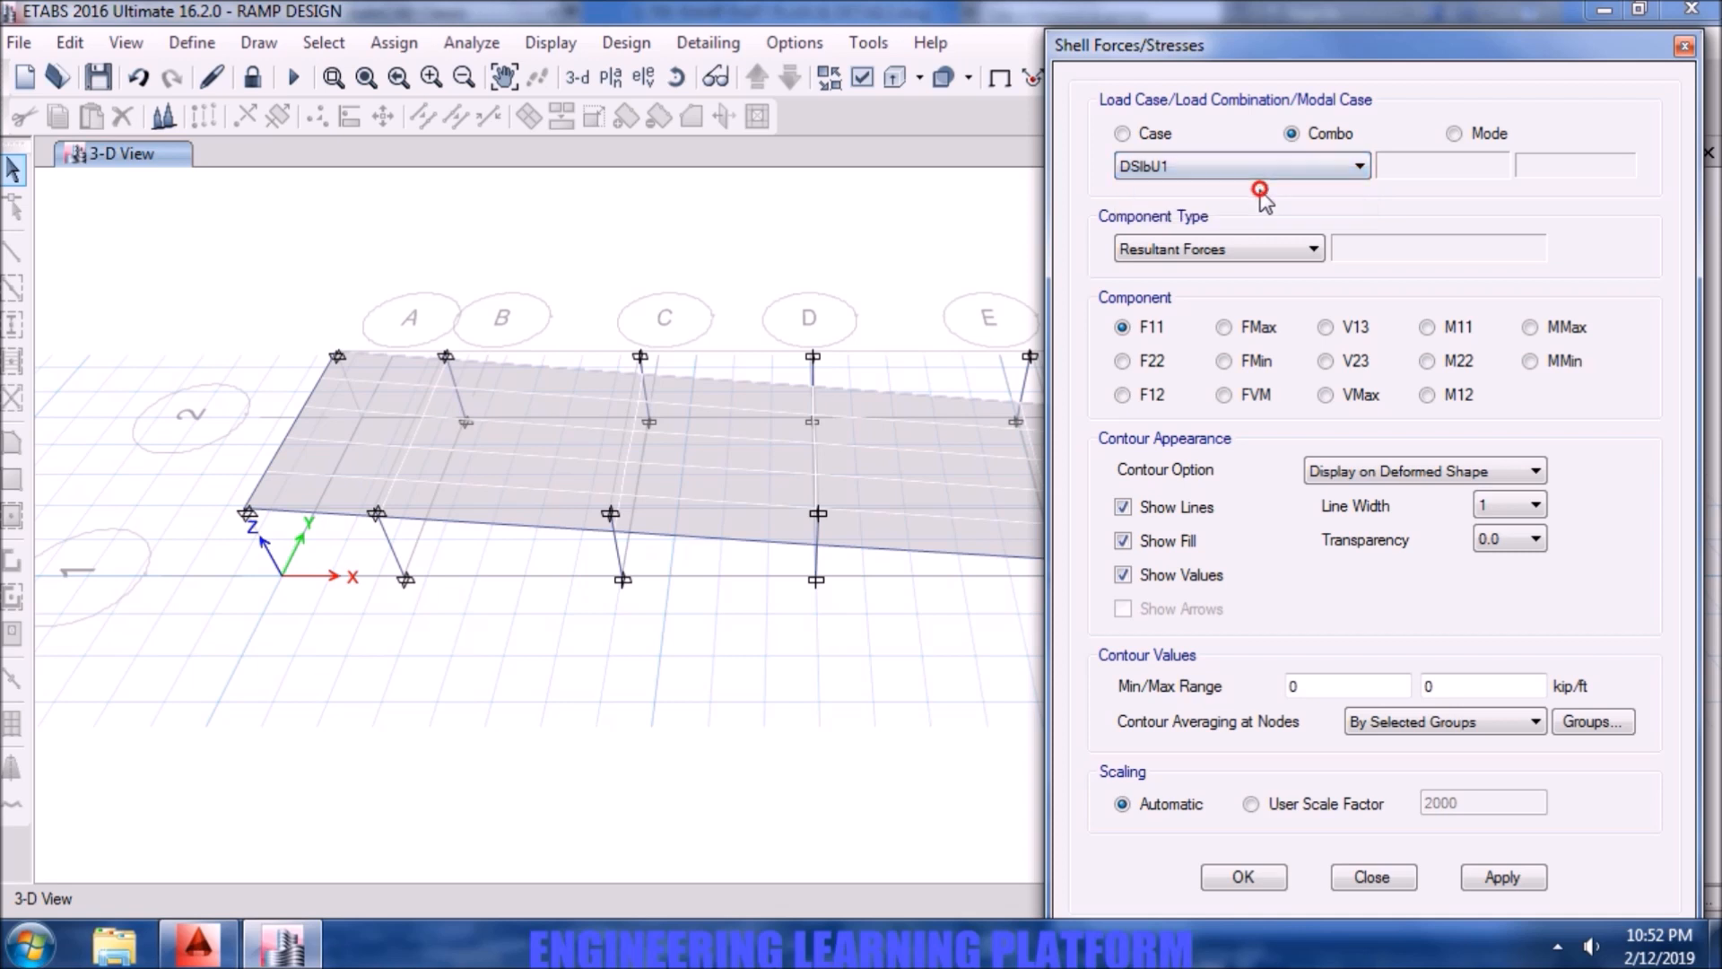
pyautogui.click(1238, 250)
pyautogui.click(1219, 289)
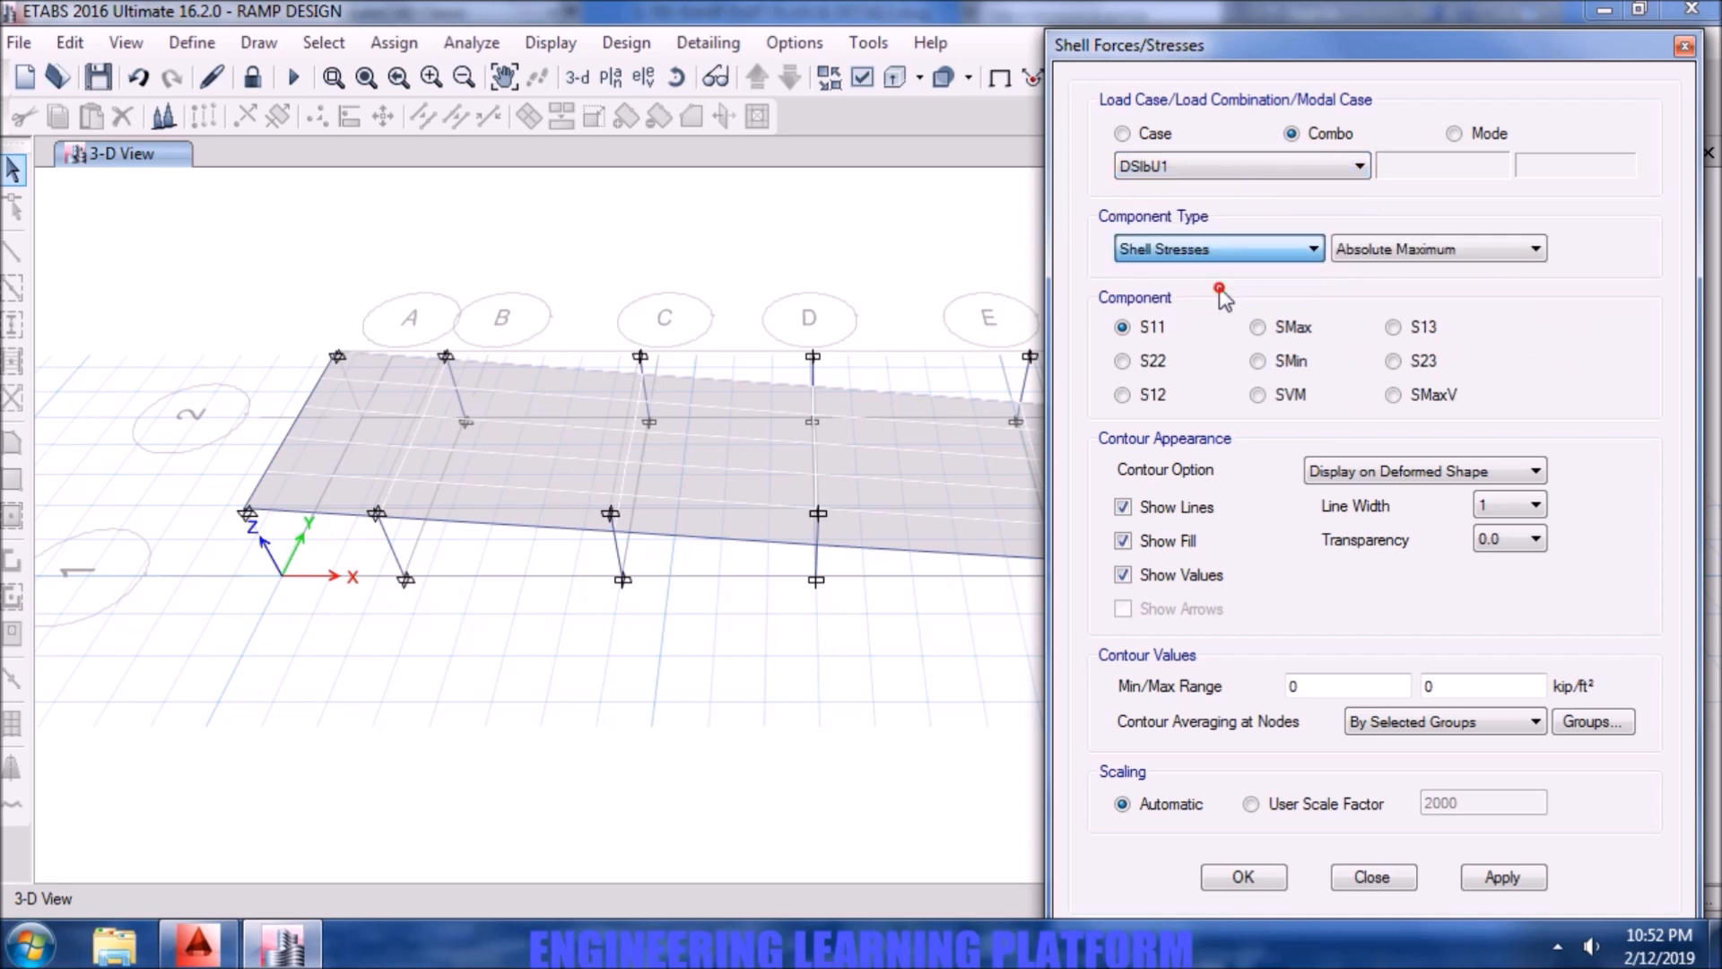
pyautogui.click(1261, 326)
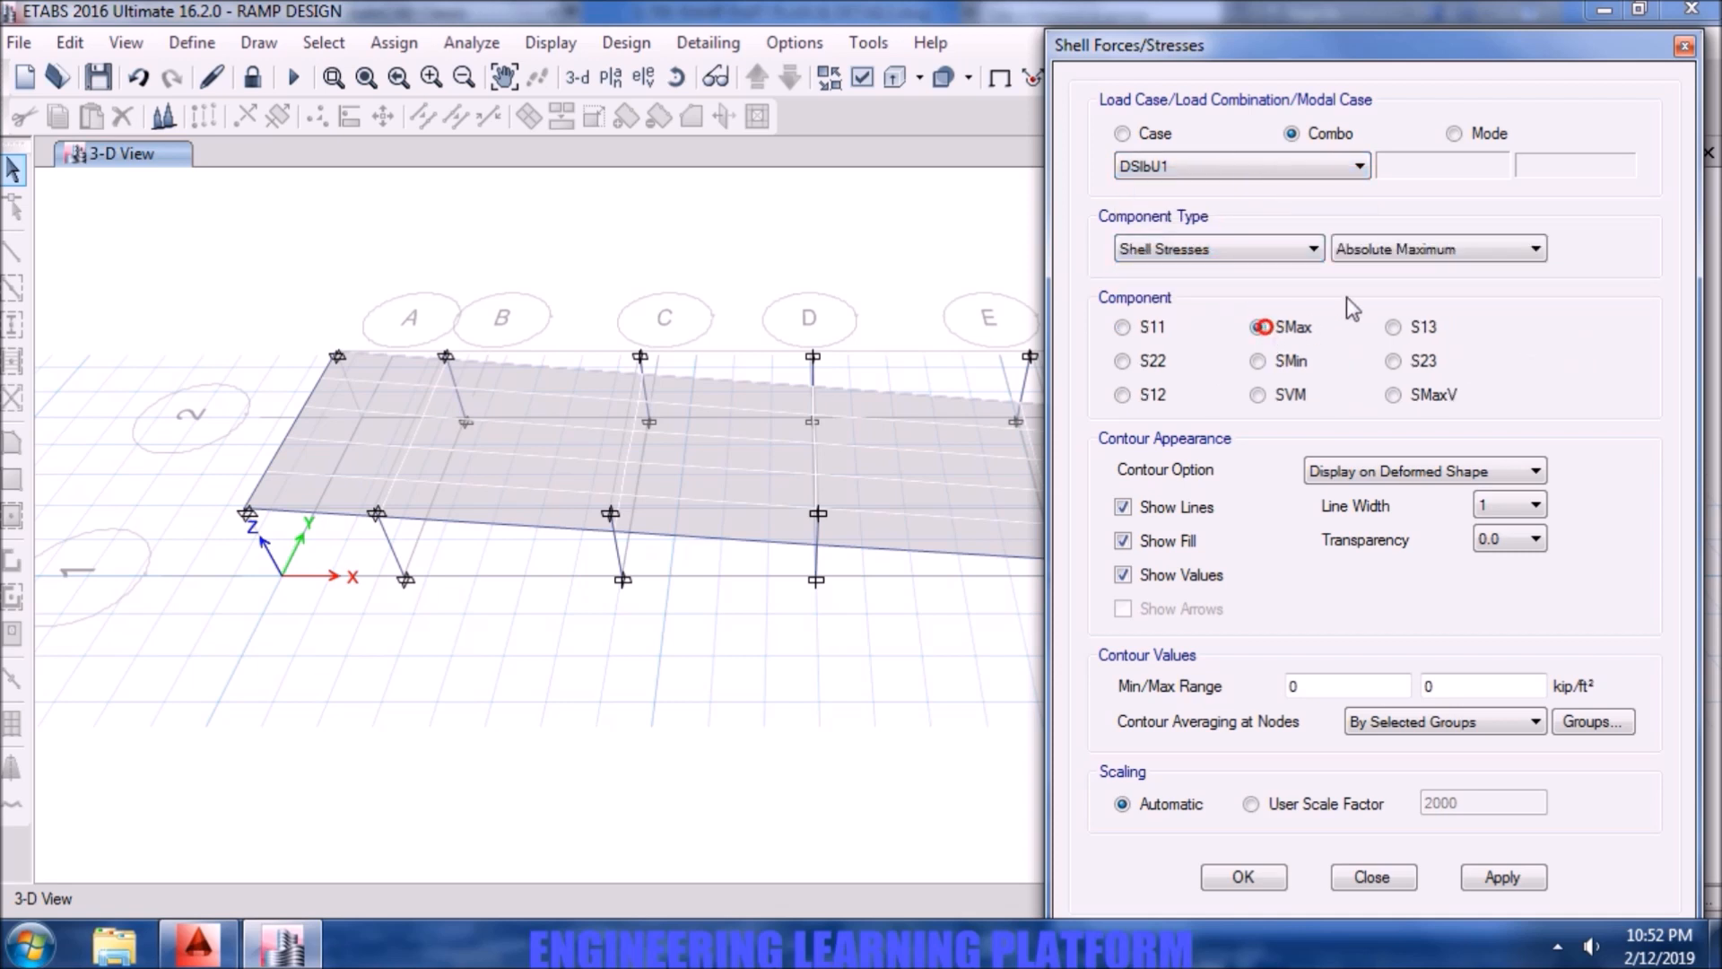
pyautogui.click(1443, 247)
pyautogui.click(1439, 251)
pyautogui.click(1497, 881)
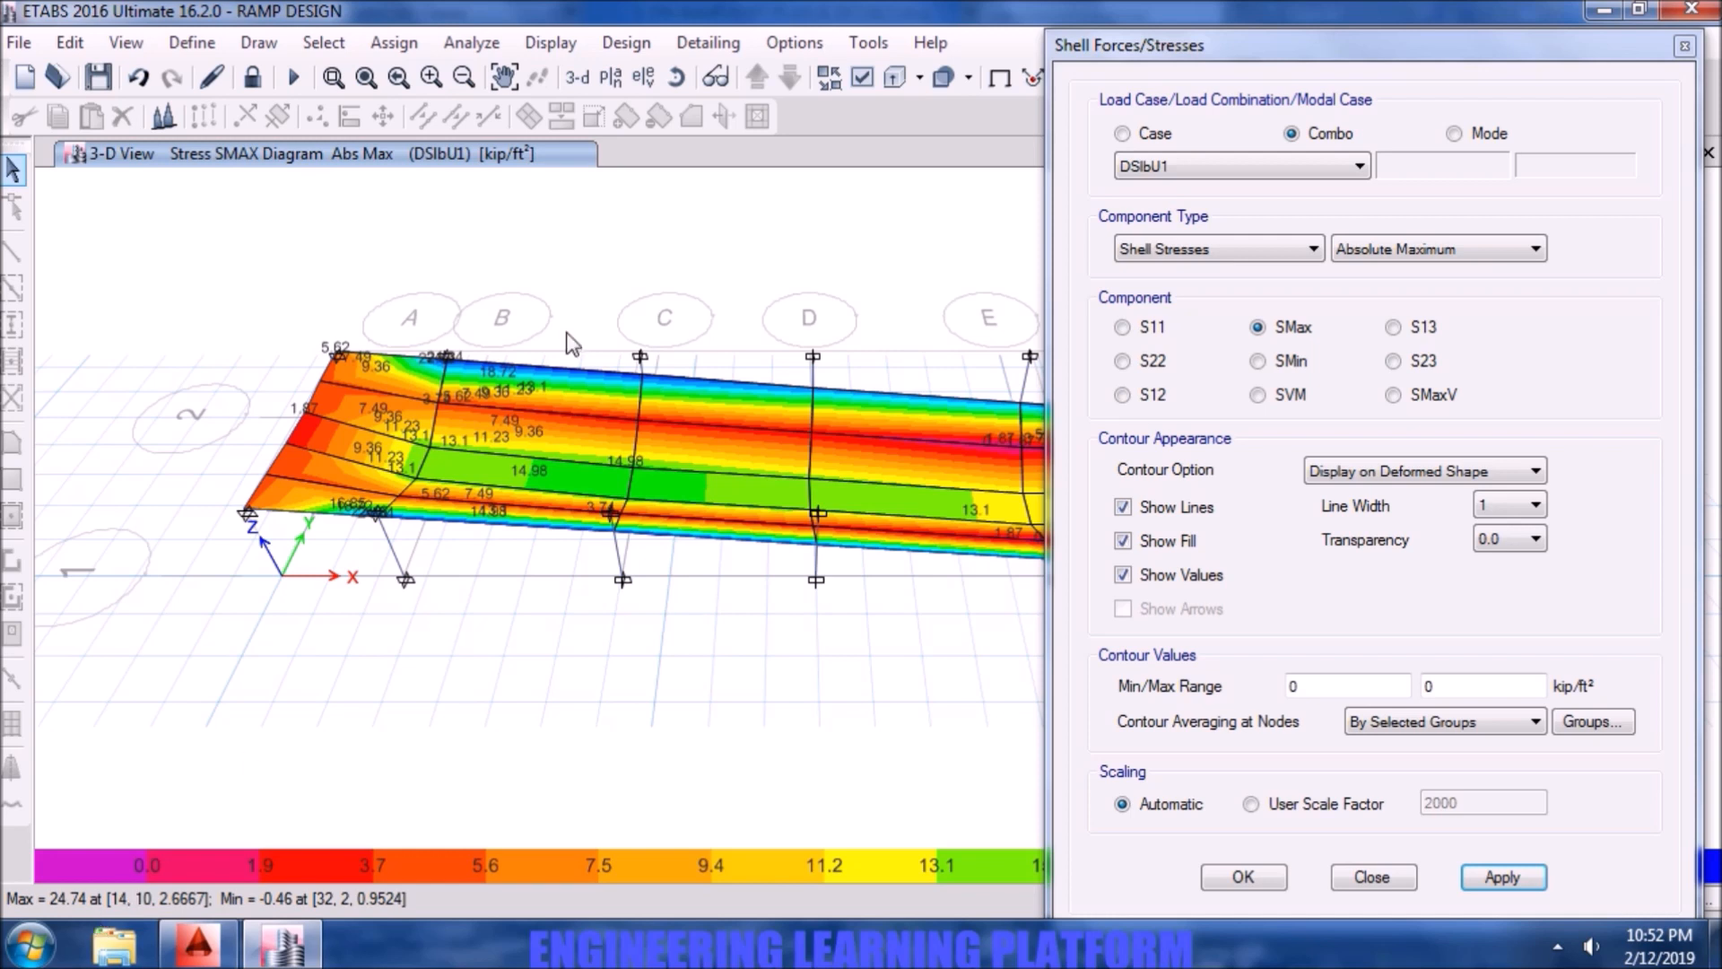
# - Review the DSlbU1 SMin shell stress contours and return the display to SMax
pyautogui.click(1278, 368)
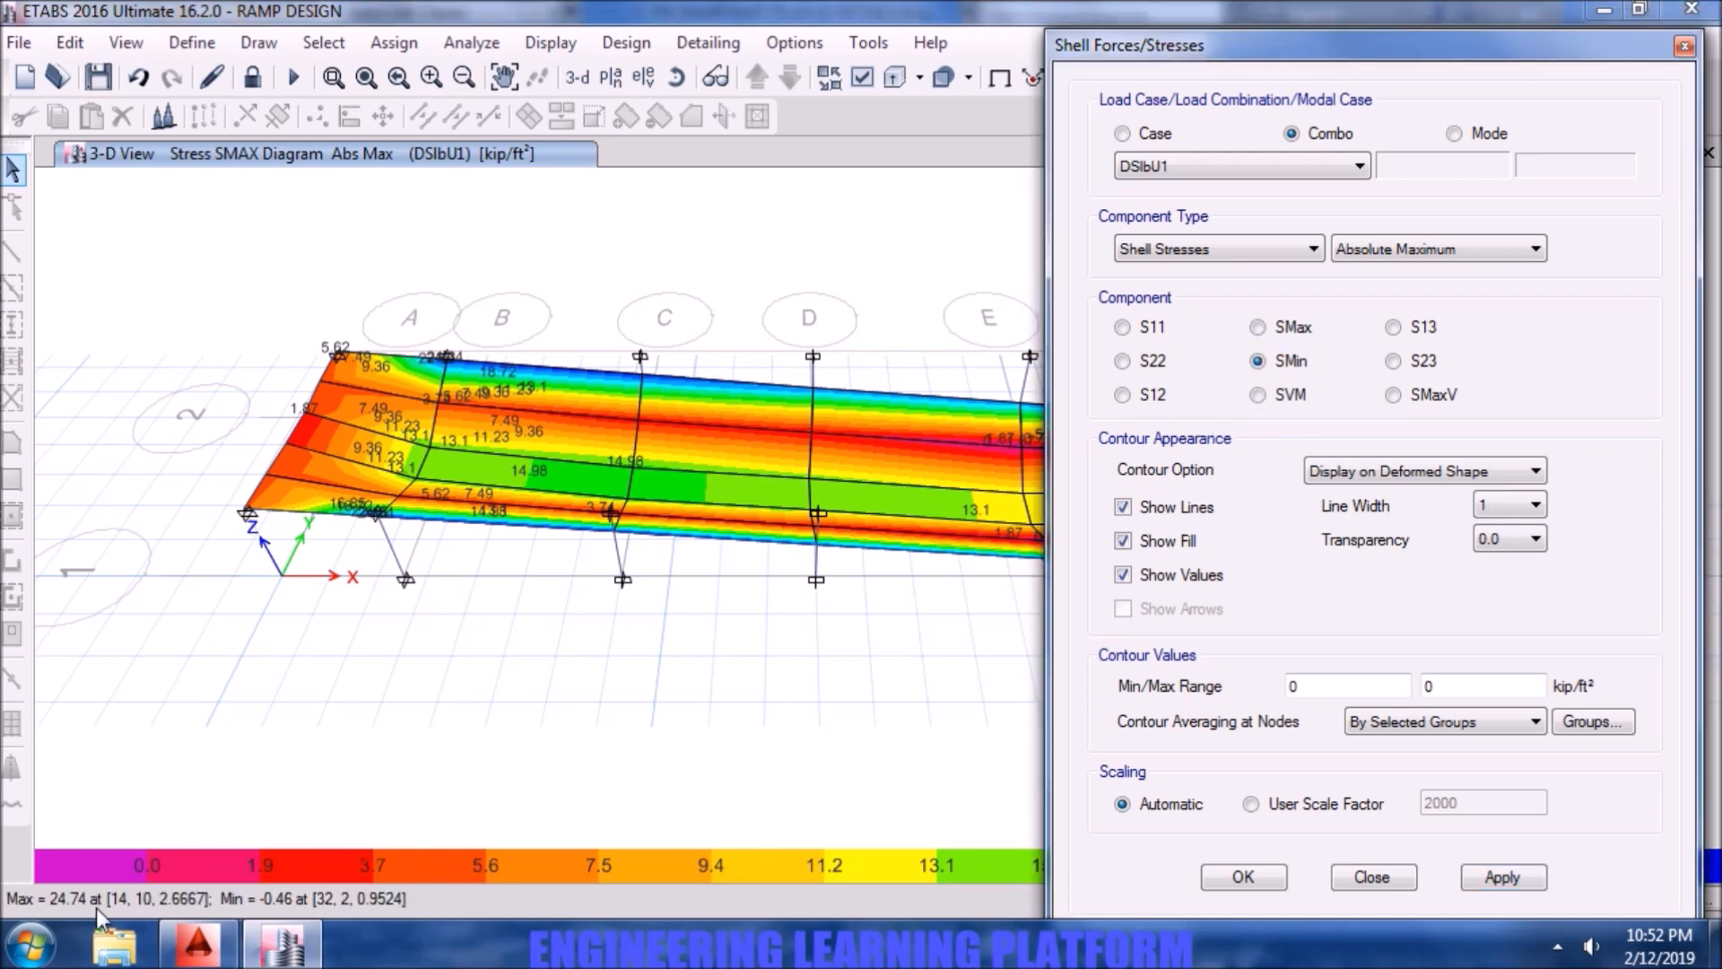
pyautogui.click(1523, 875)
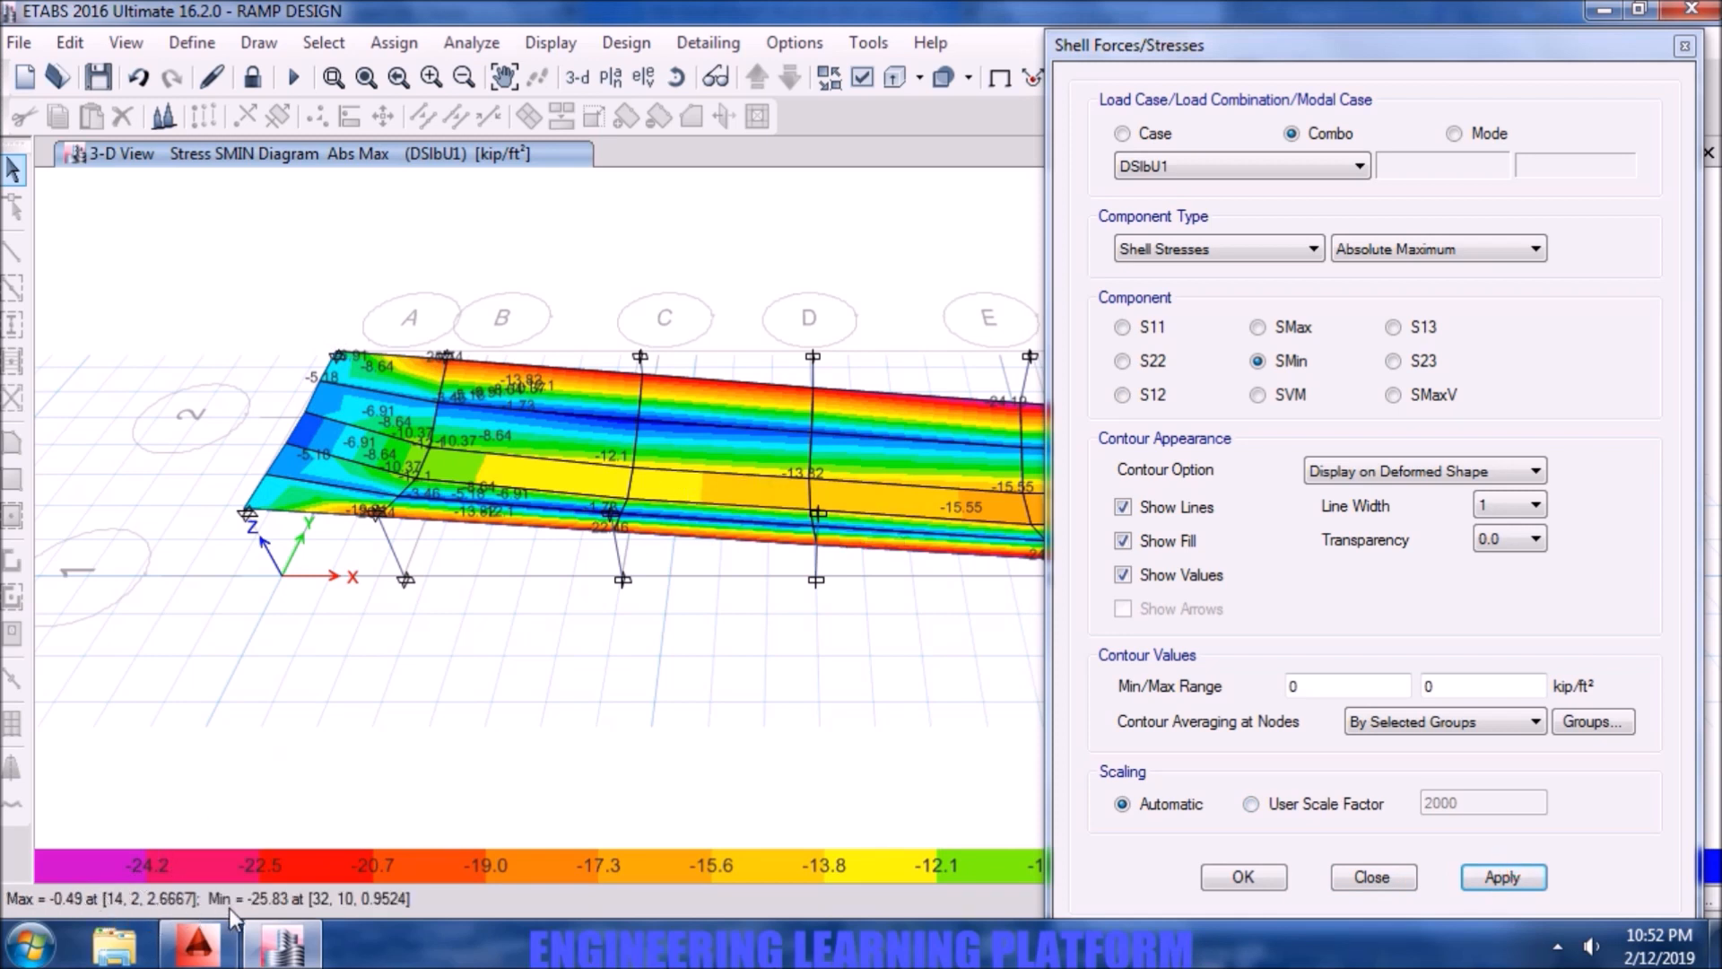
pyautogui.click(1293, 331)
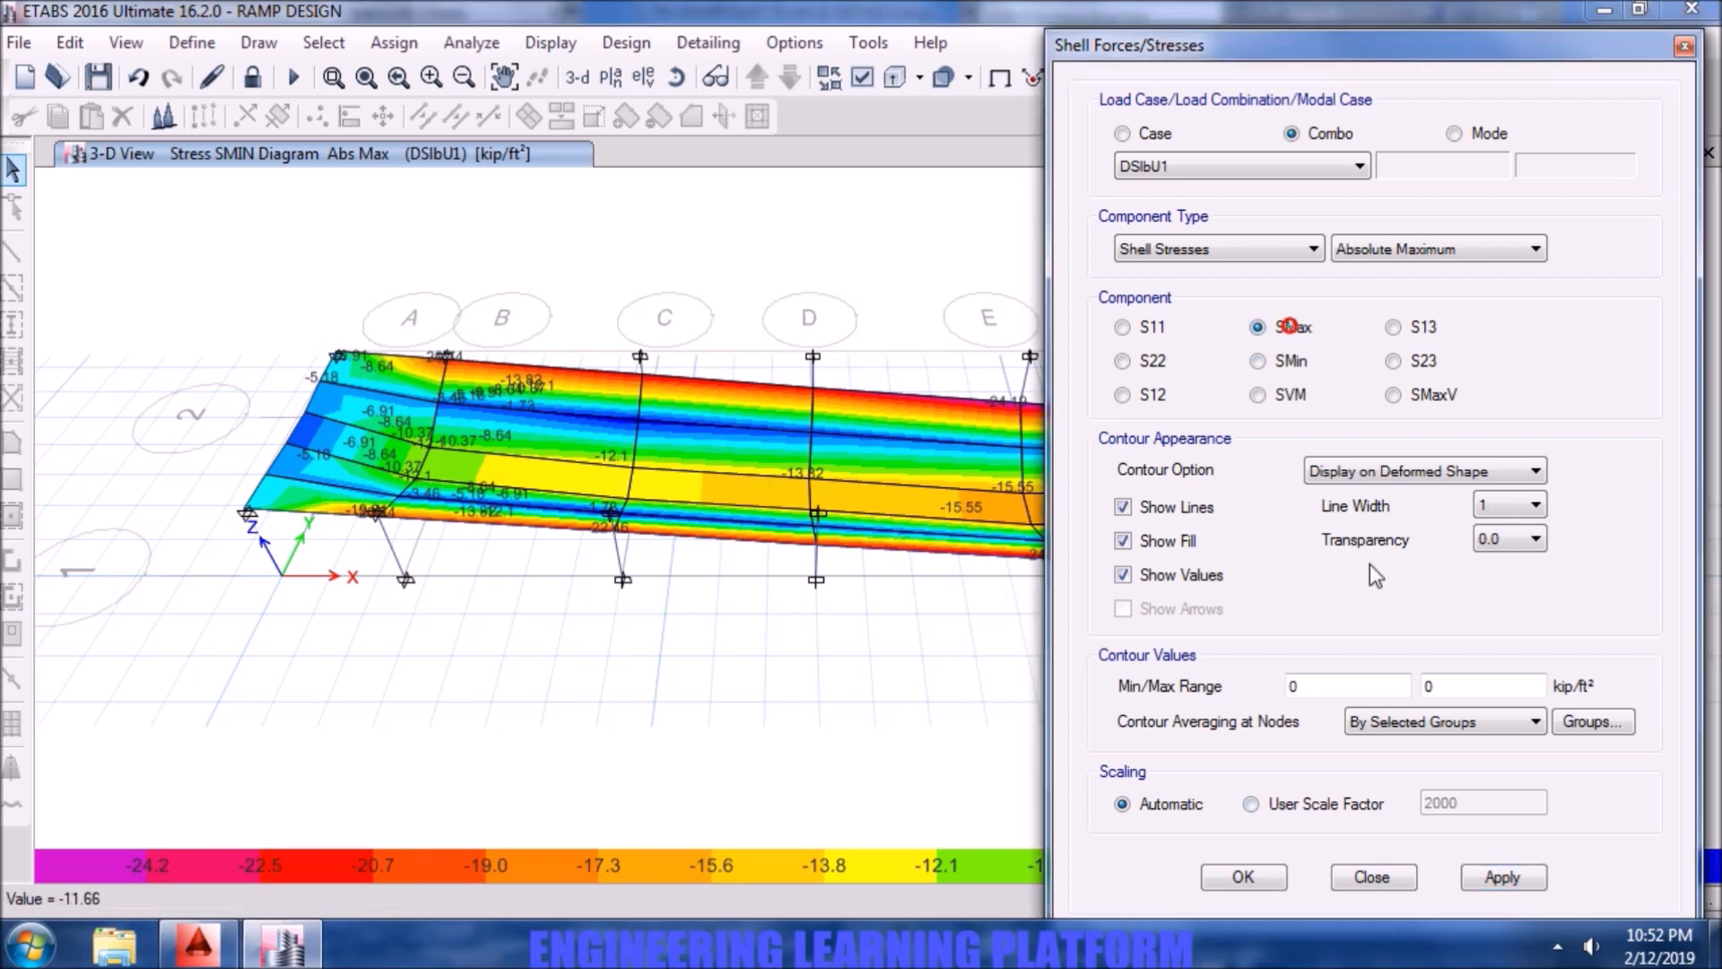
pyautogui.click(1507, 878)
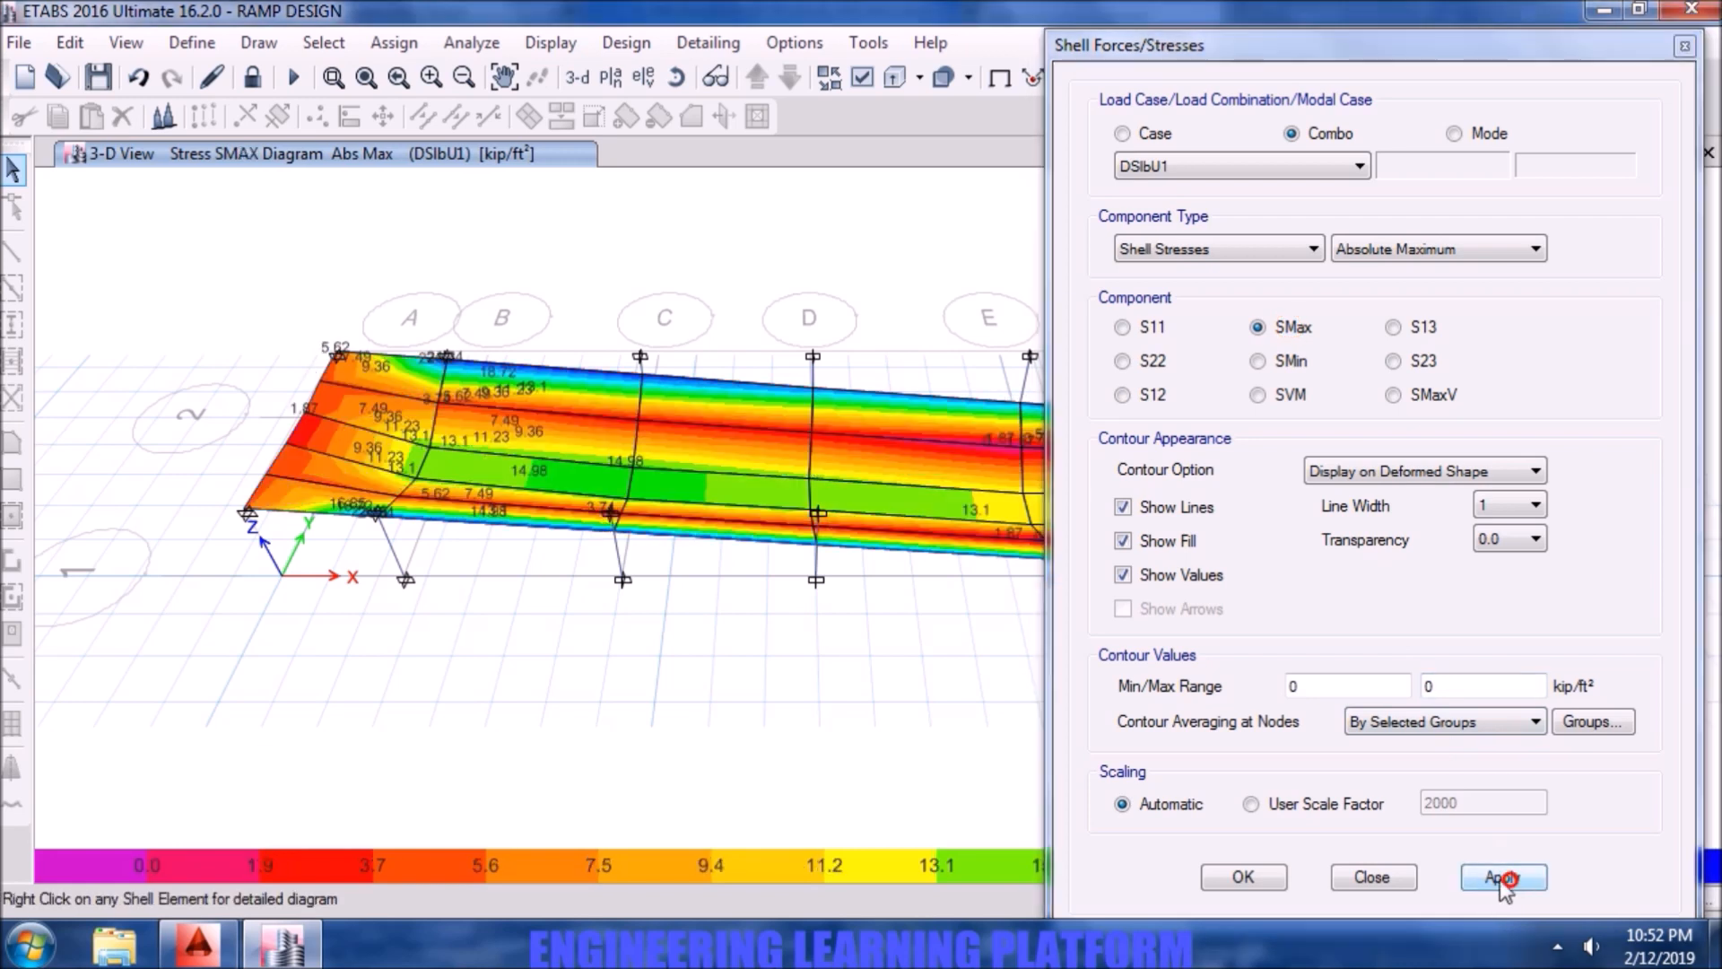
# - Compare the absolute maximum SMax and SMin shell stresses for the DSlbU2 combination, ending on the SMax contours
pyautogui.click(1283, 165)
pyautogui.click(1260, 204)
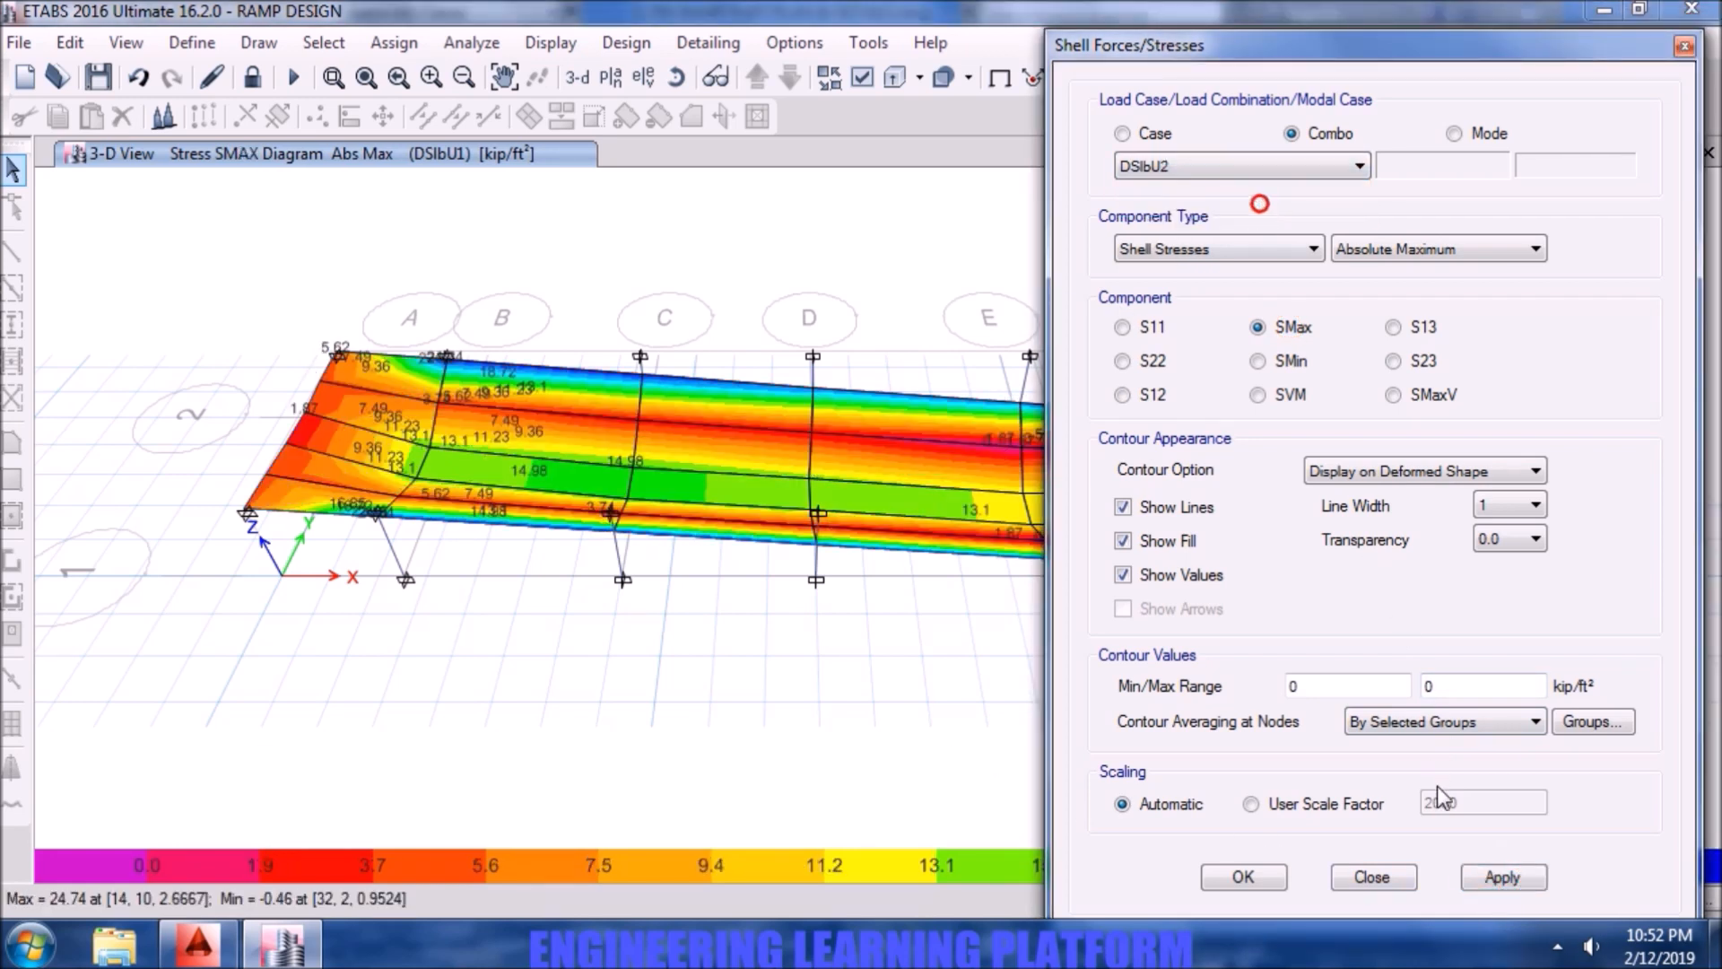
pyautogui.click(1491, 878)
pyautogui.click(1286, 326)
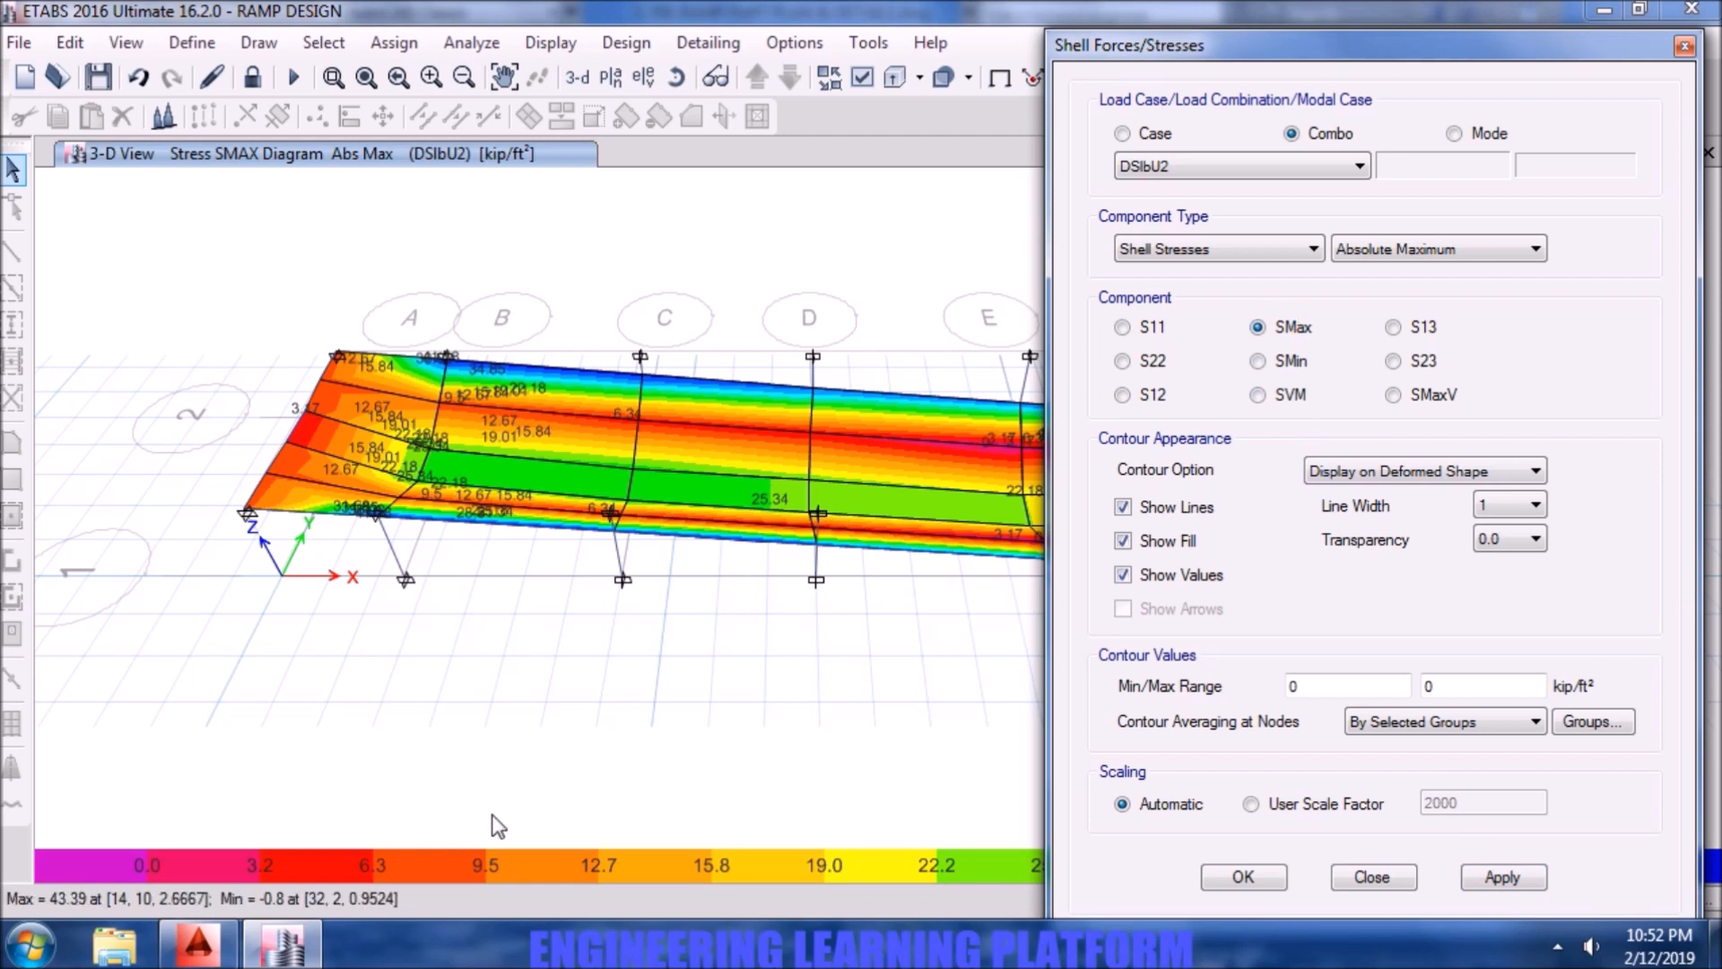
pyautogui.click(1292, 361)
pyautogui.click(1491, 877)
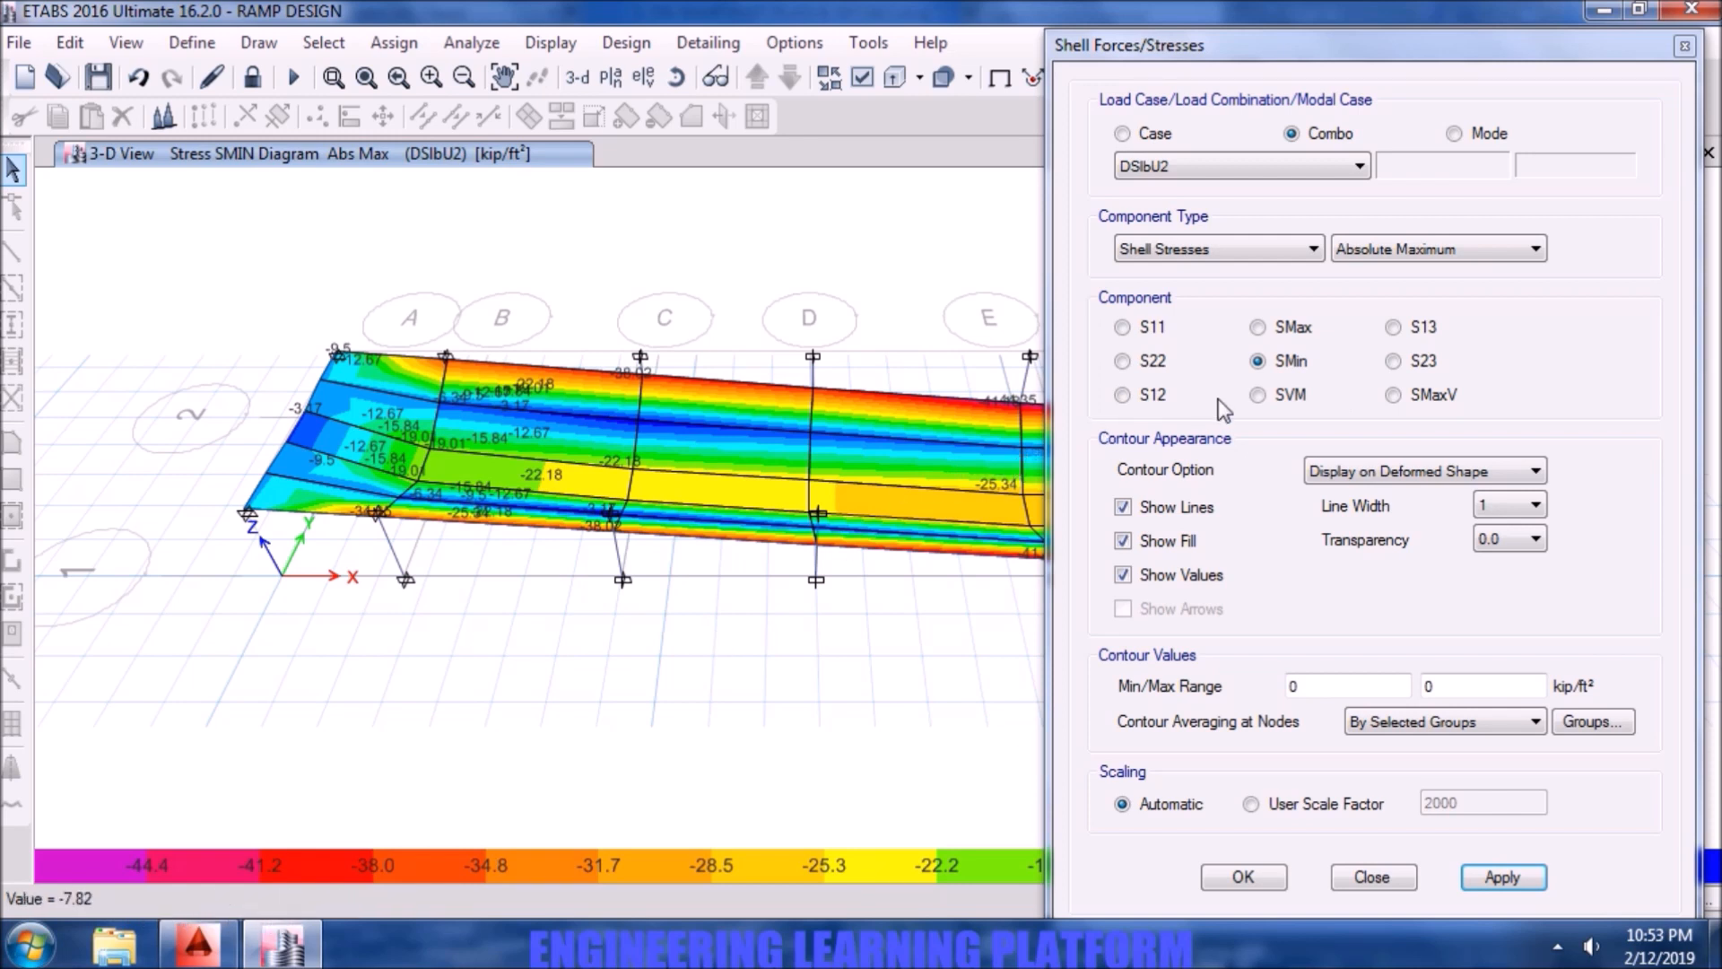
pyautogui.click(1284, 326)
pyautogui.click(1525, 879)
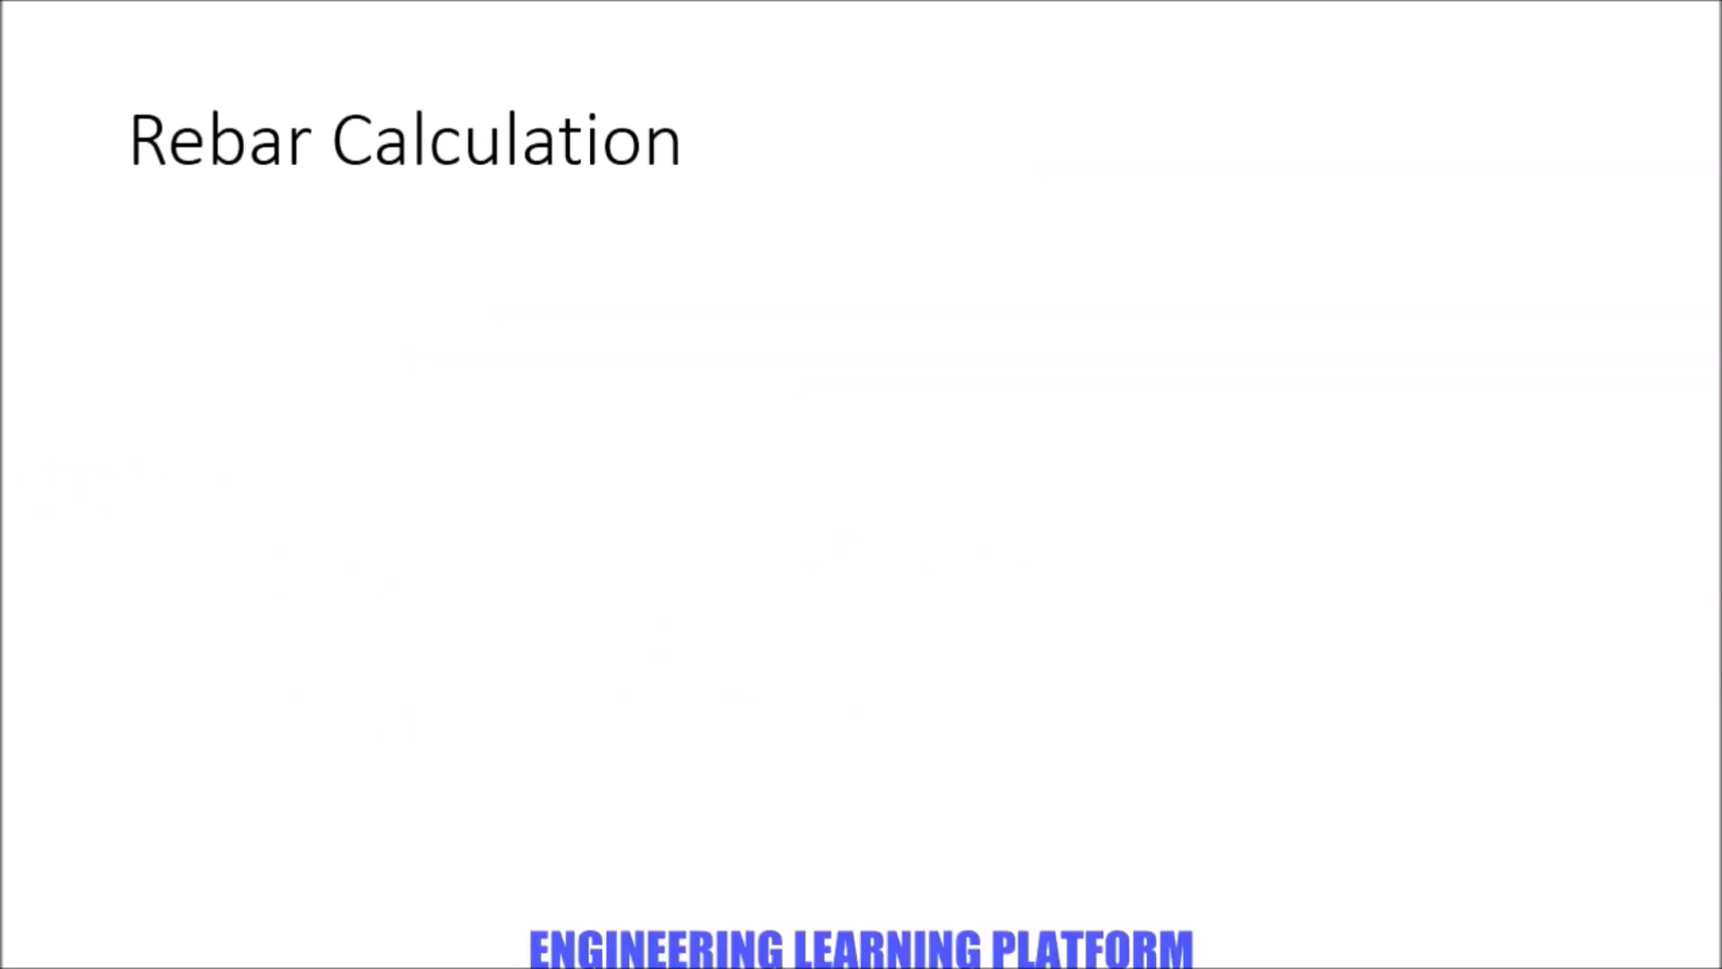
pyautogui.press('Right')
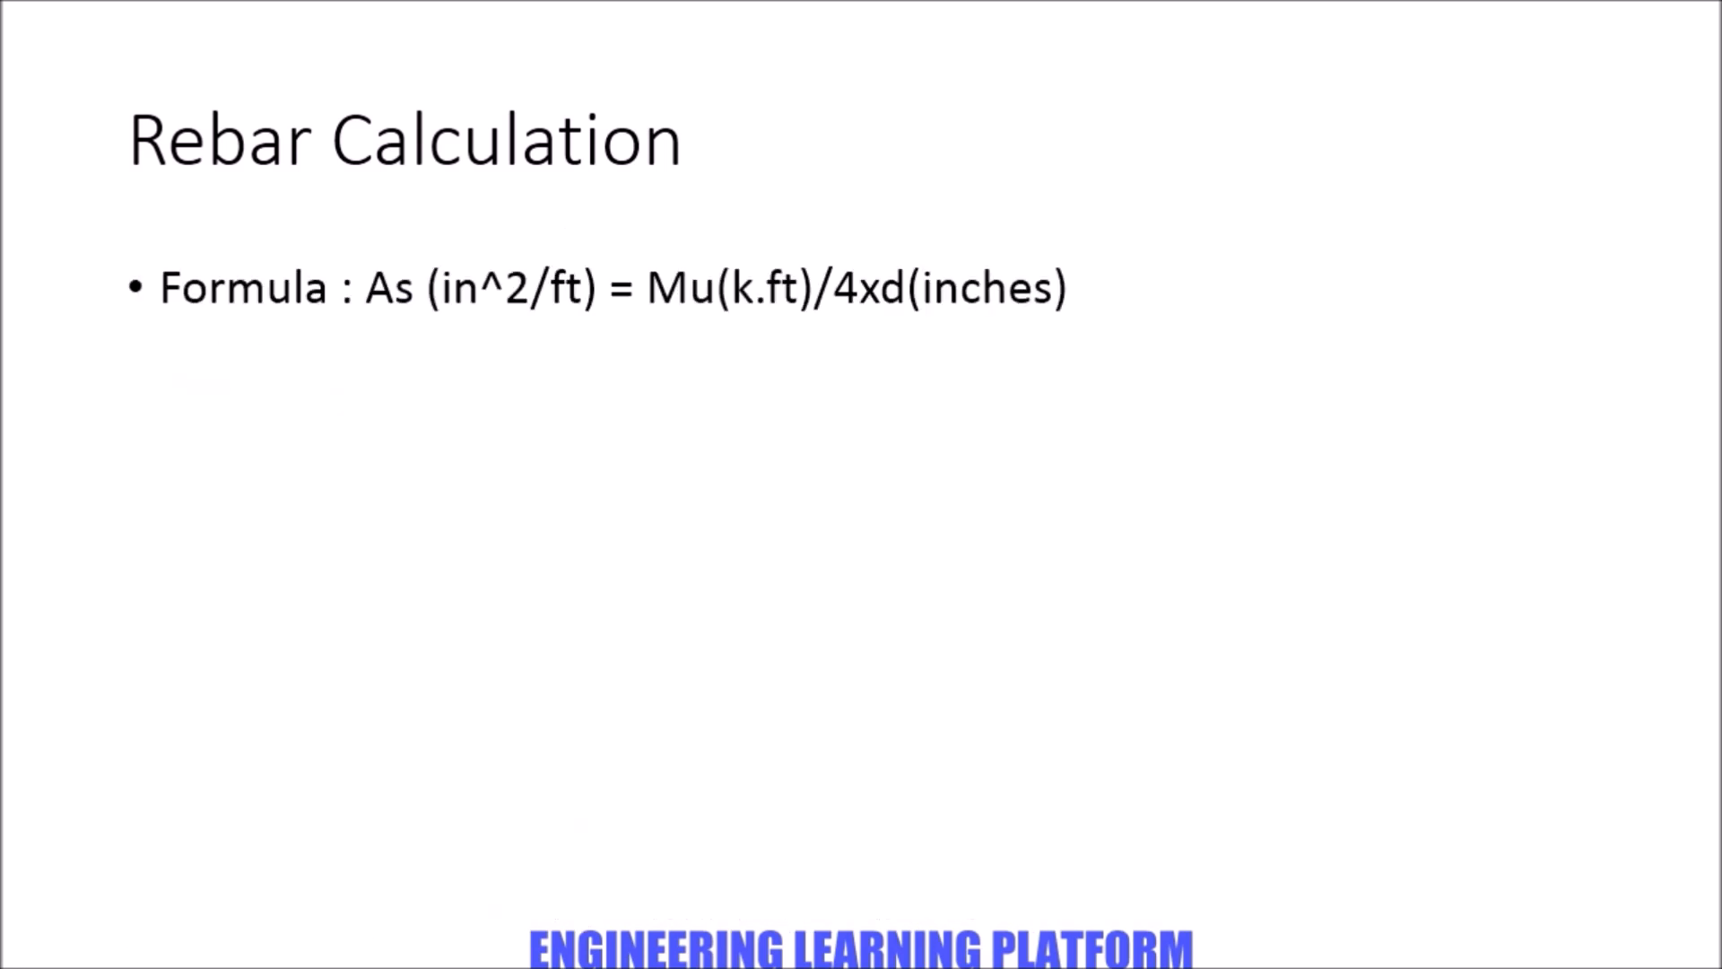
pyautogui.press('Right')
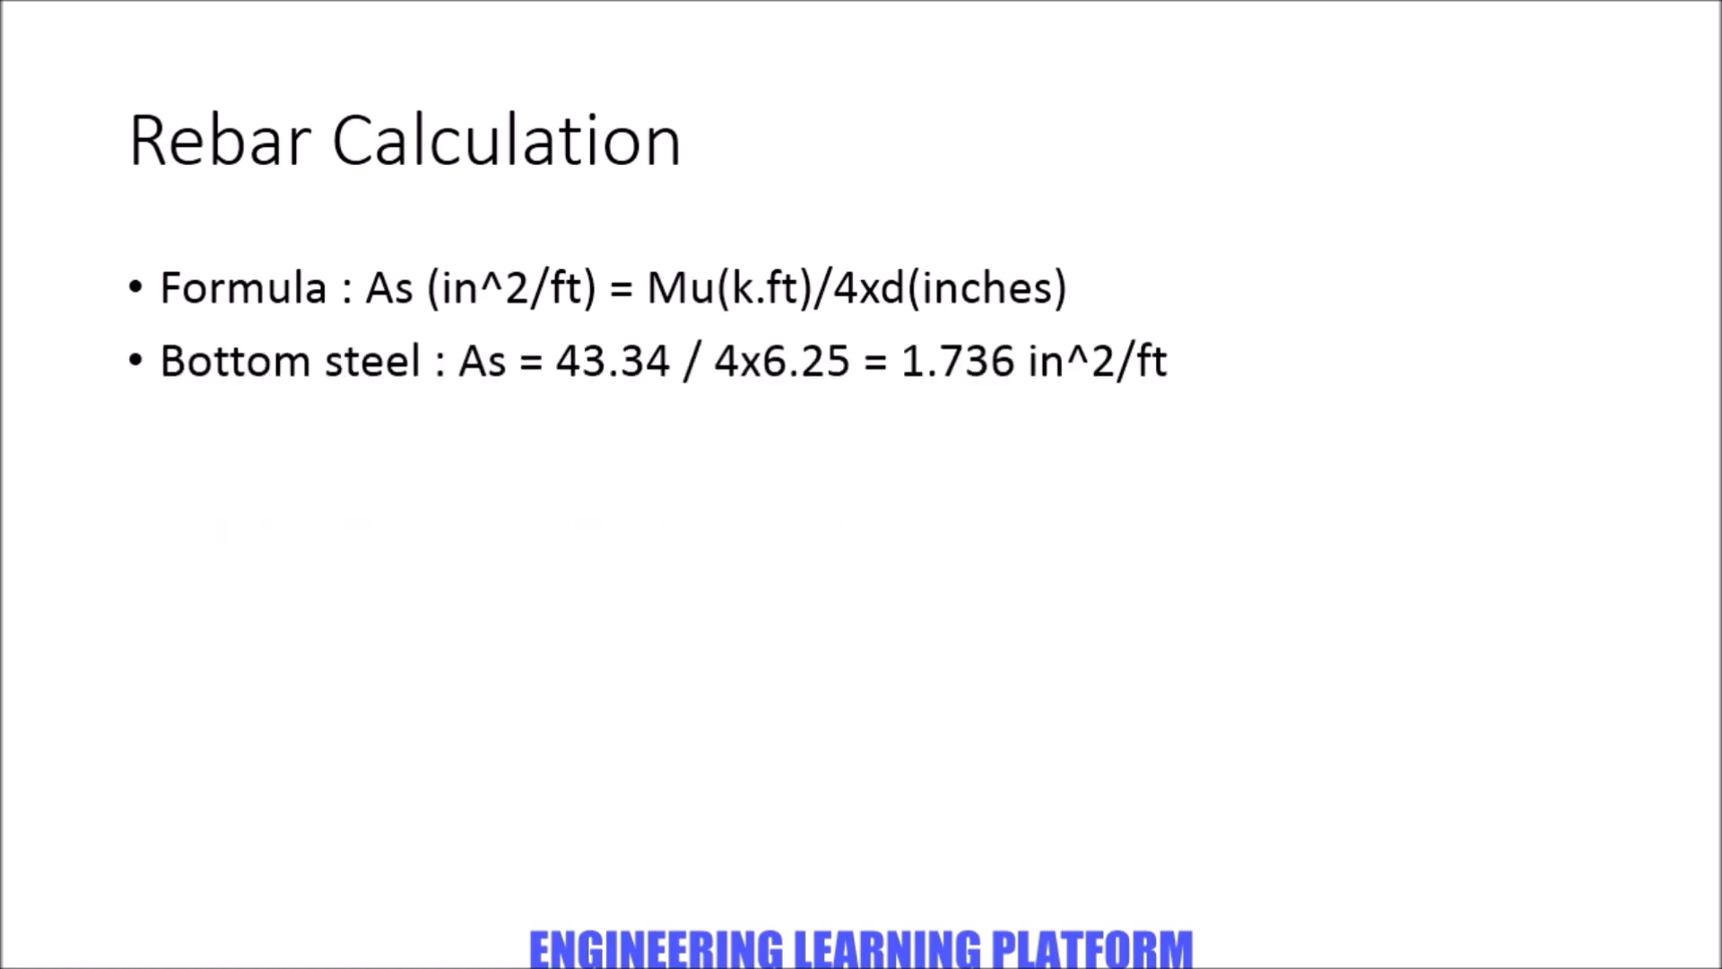
pyautogui.press('Right')
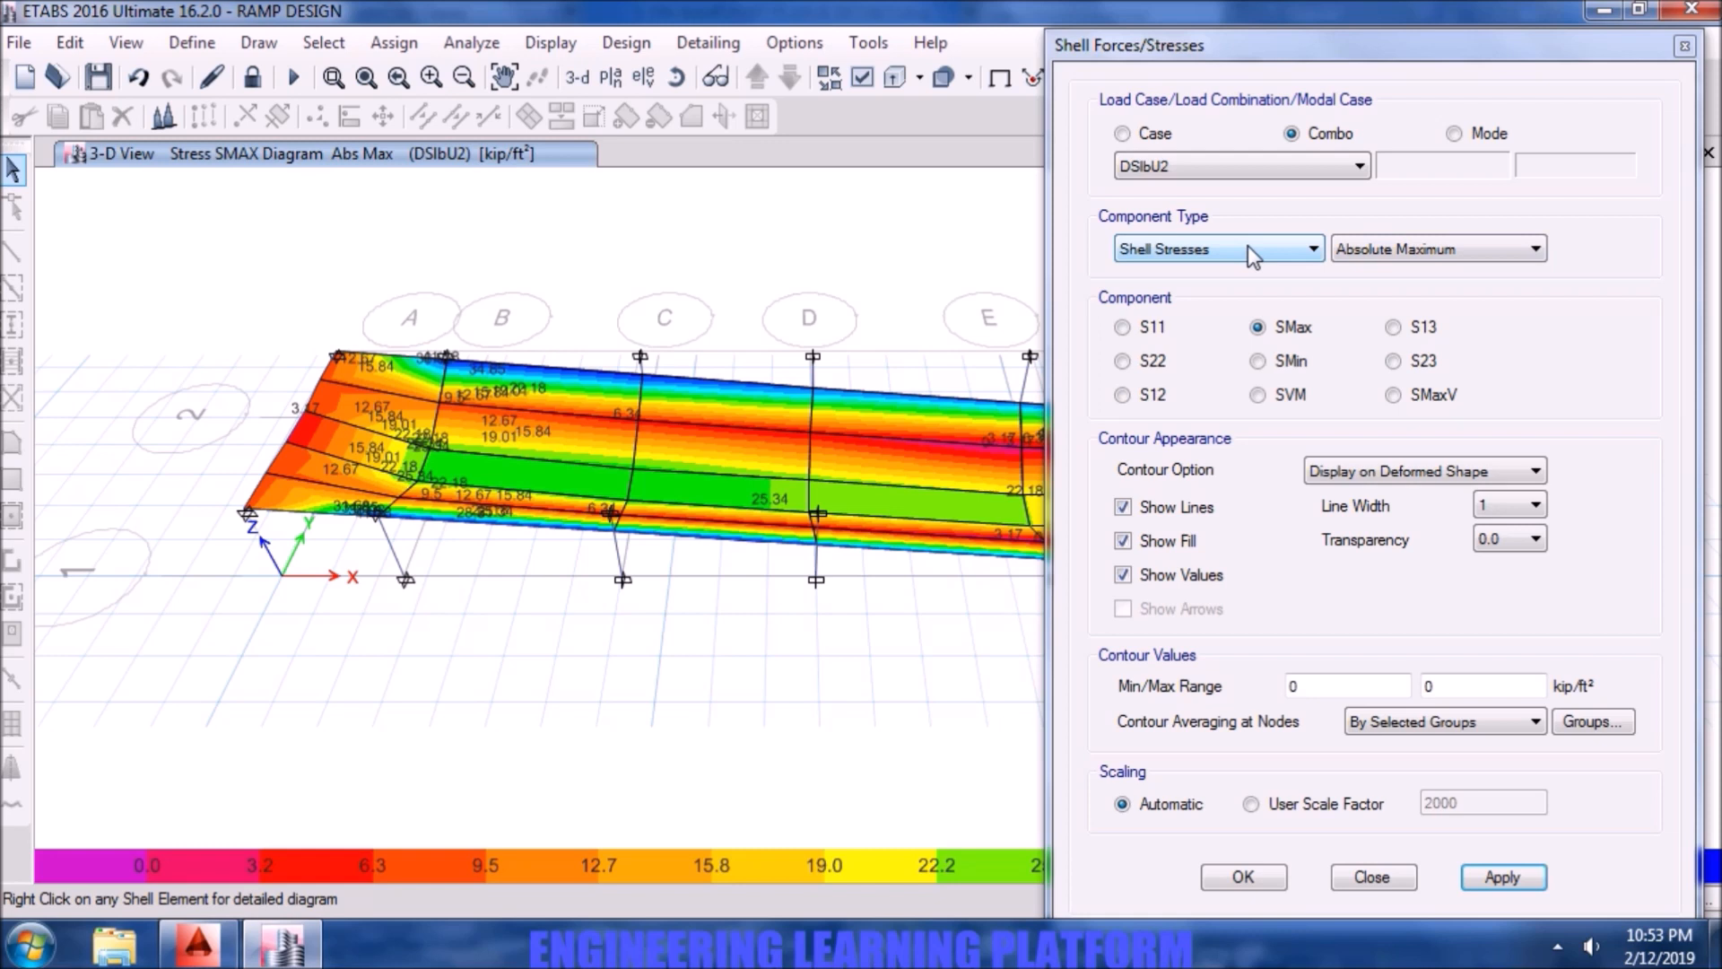
# - Display the SMin shell stress contours for the DSlbU2 combination and read the extreme values
pyautogui.click(1290, 332)
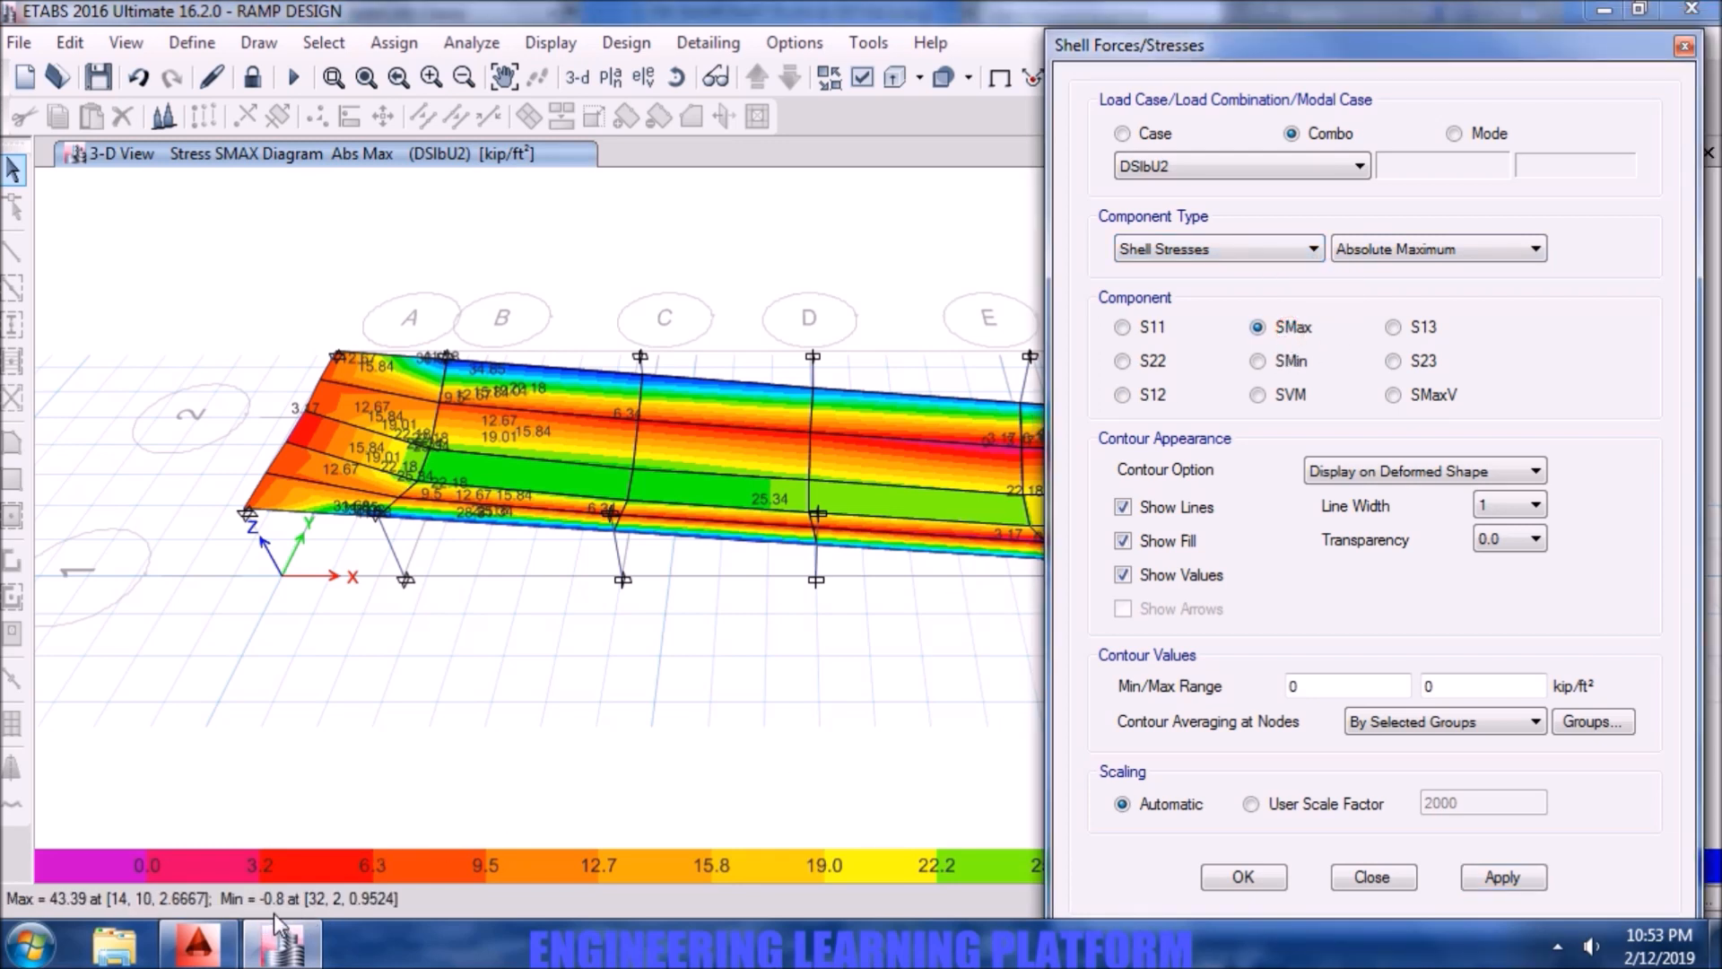
pyautogui.click(1292, 362)
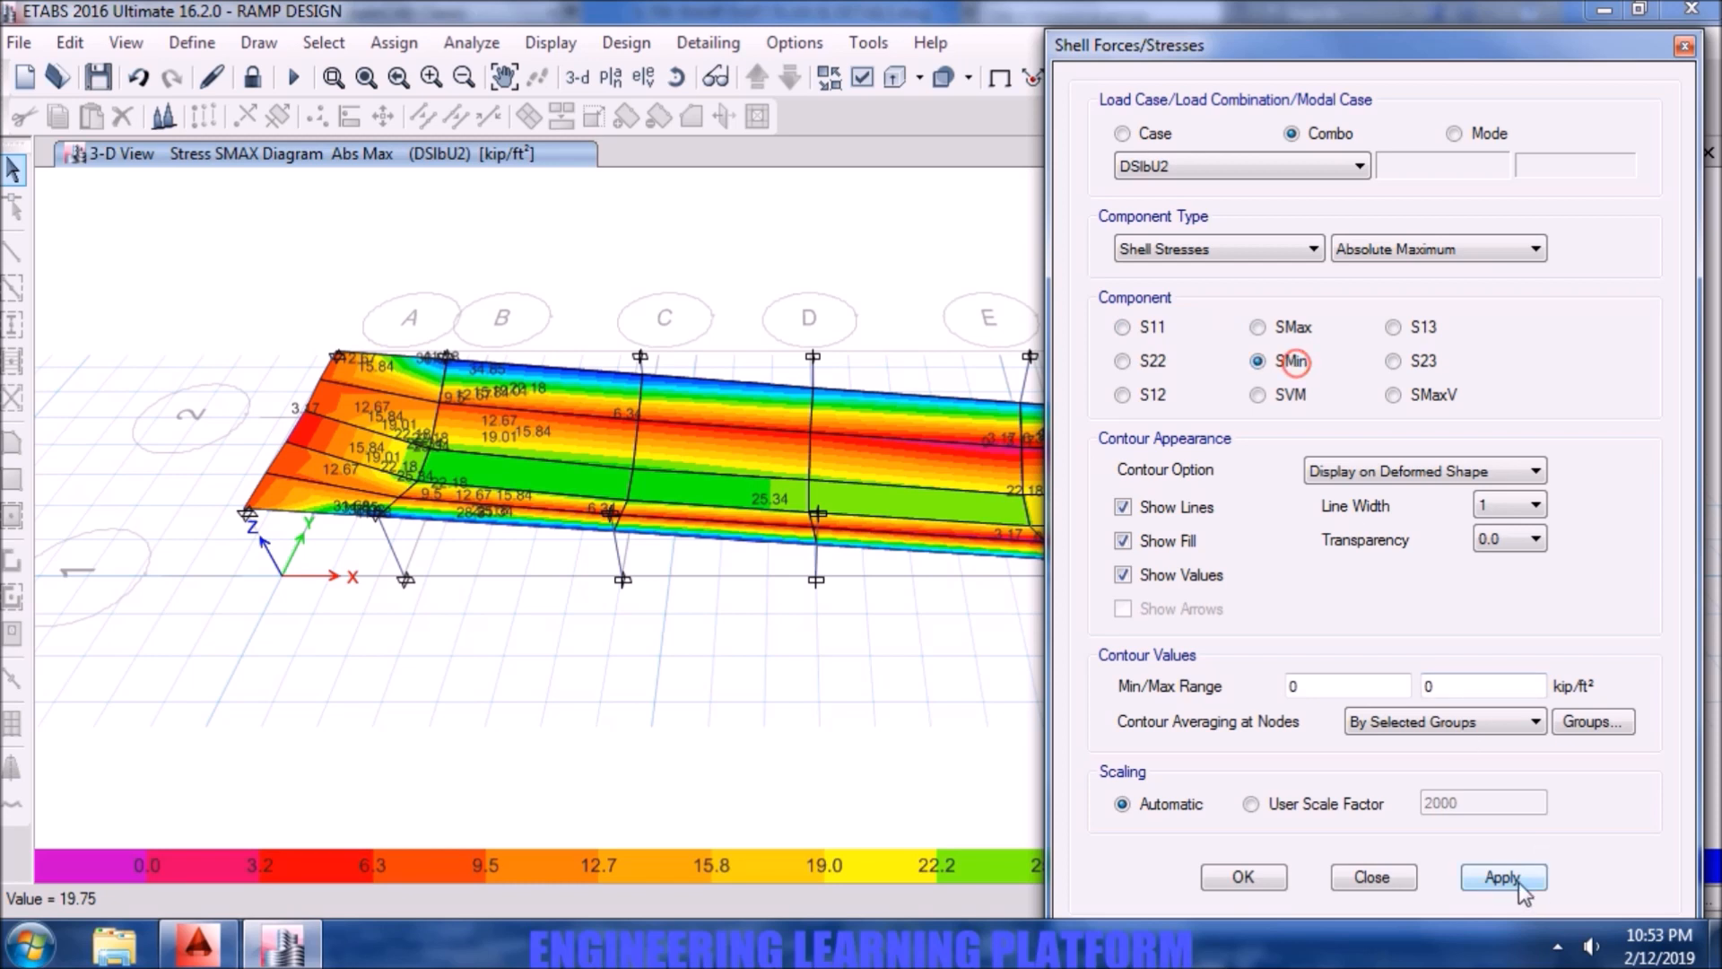
pyautogui.click(1517, 877)
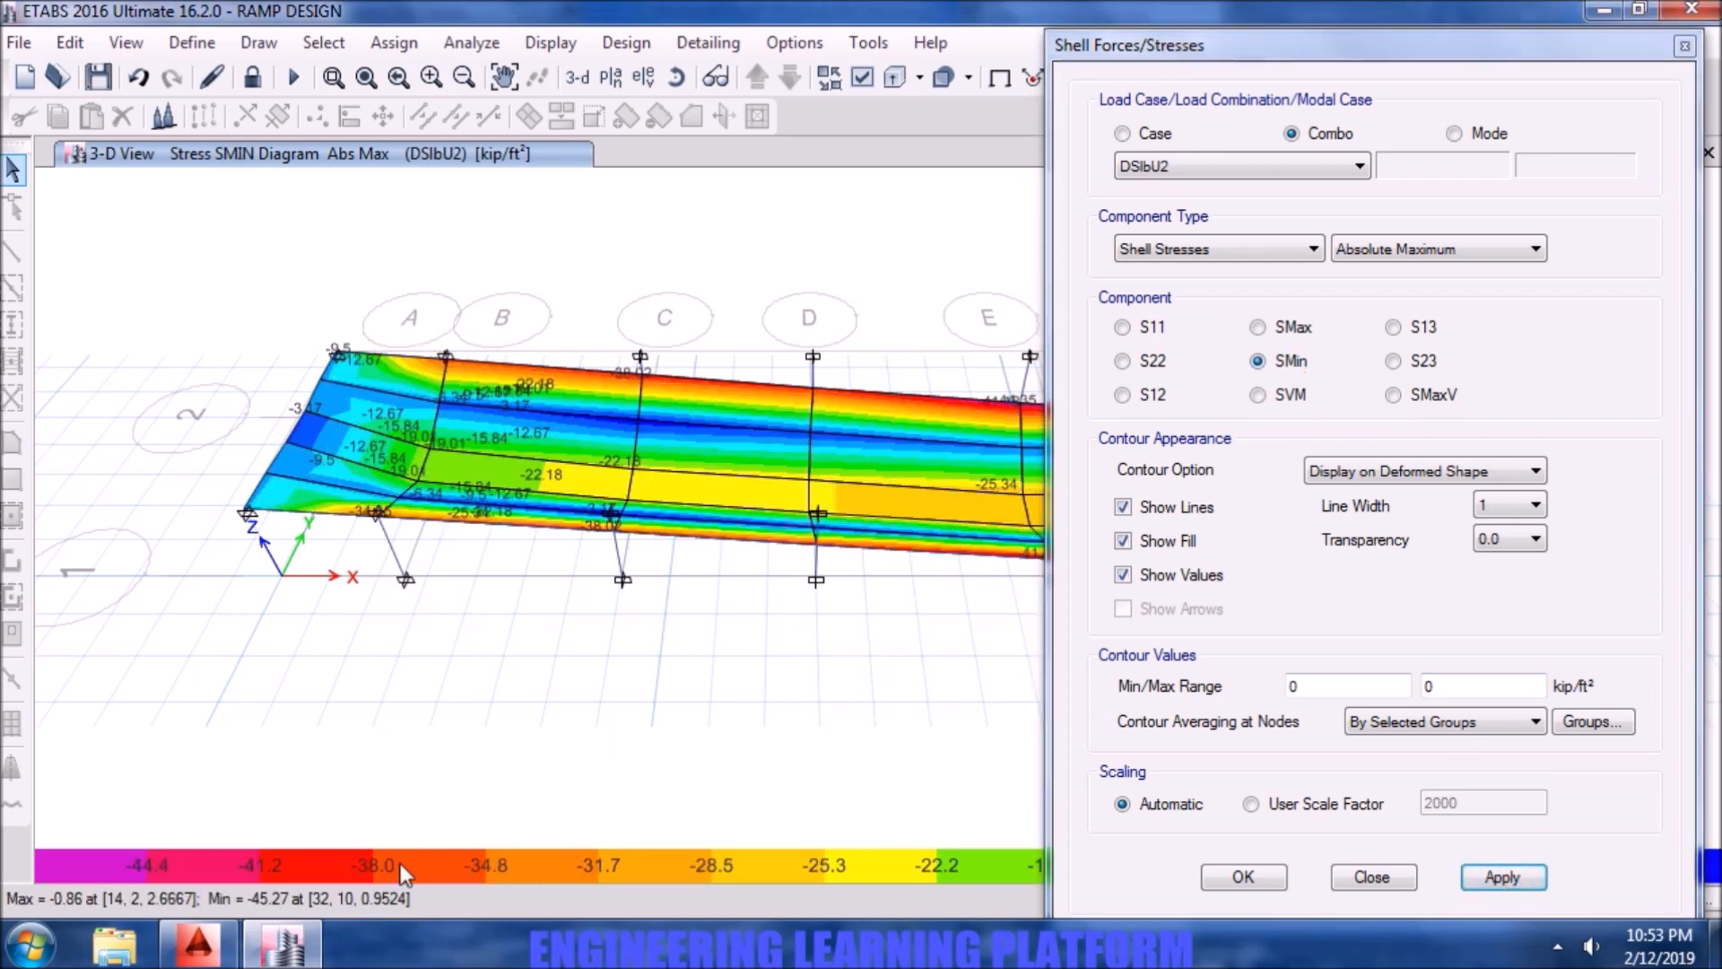
# - Recheck the SMin and SMax shell stresses for the DSlbU1 combination
pyautogui.click(1230, 173)
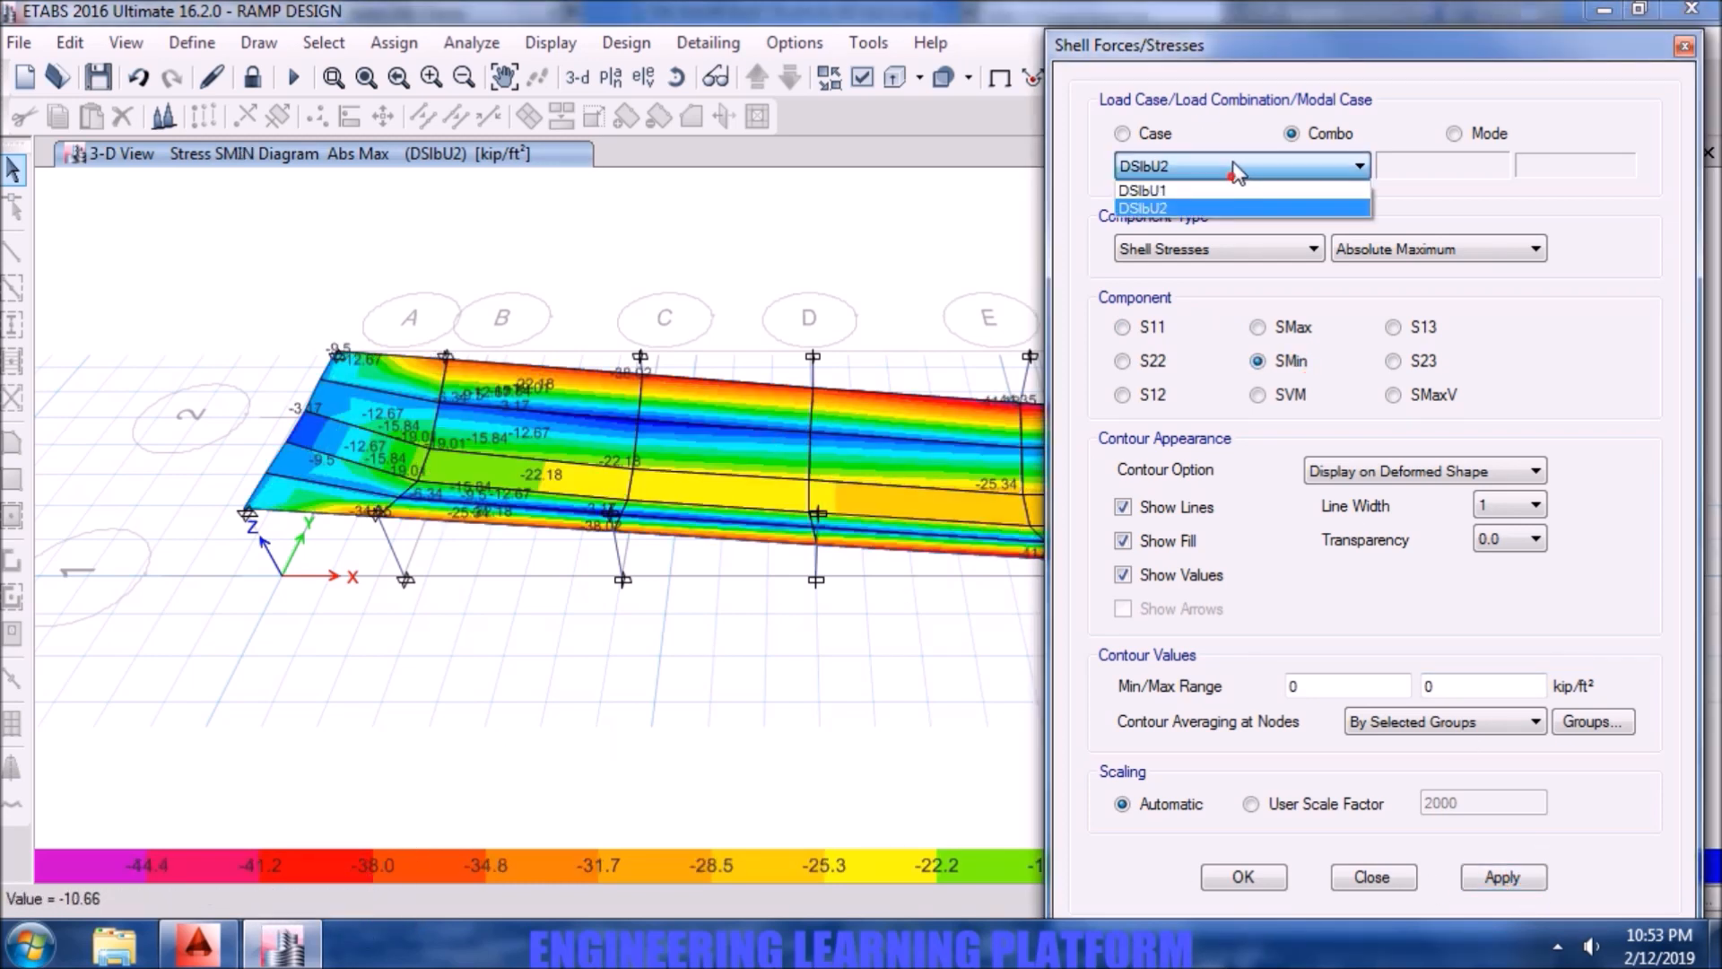
pyautogui.click(1238, 190)
pyautogui.click(1509, 877)
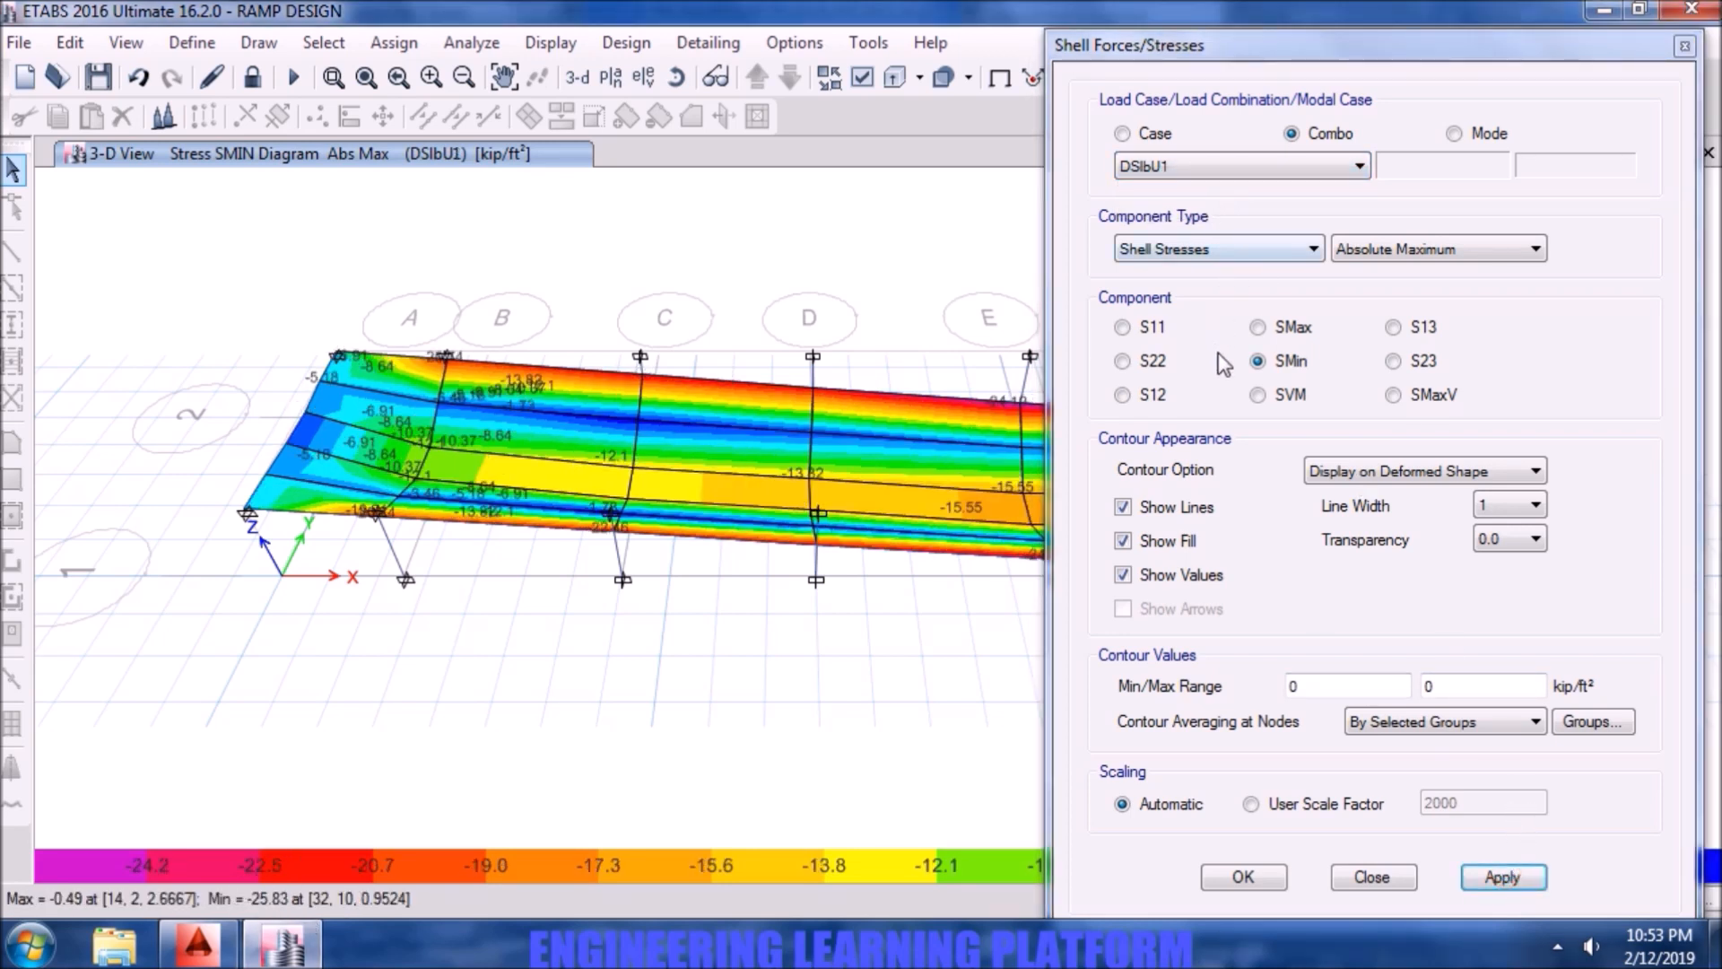
pyautogui.click(1260, 328)
pyautogui.click(1507, 883)
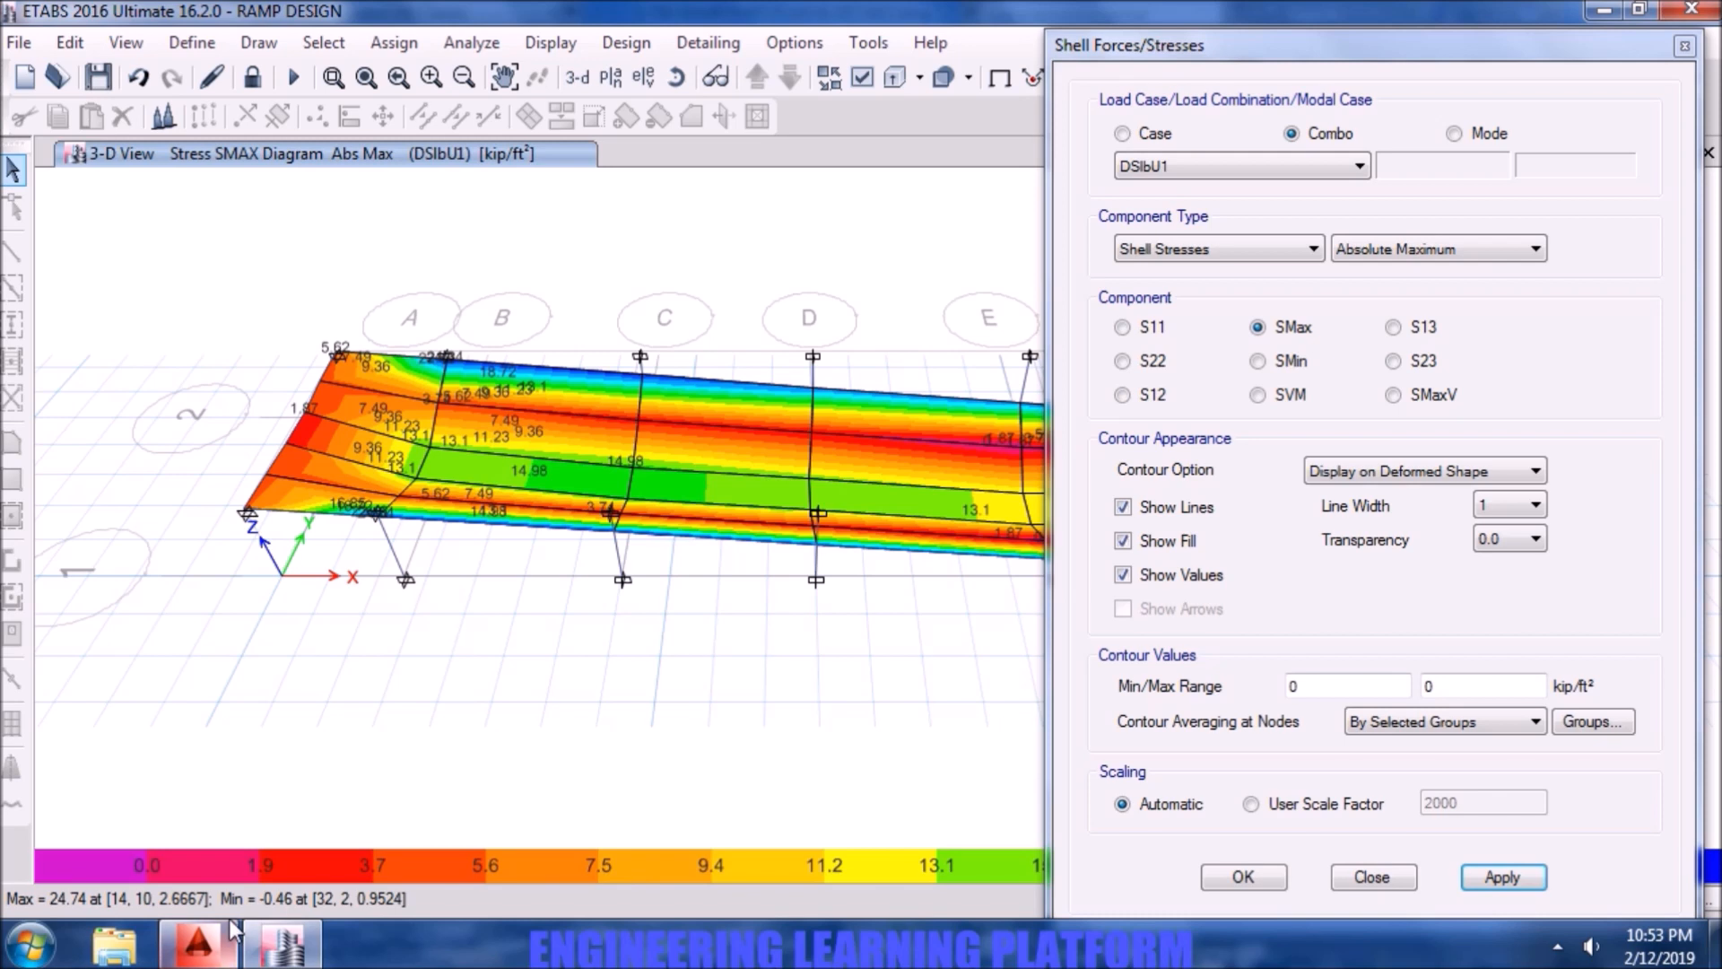
# - Recheck the DSlbU2 SMax and SMin shell stresses and close the stress settings with the SMin contours displayed
pyautogui.click(1292, 167)
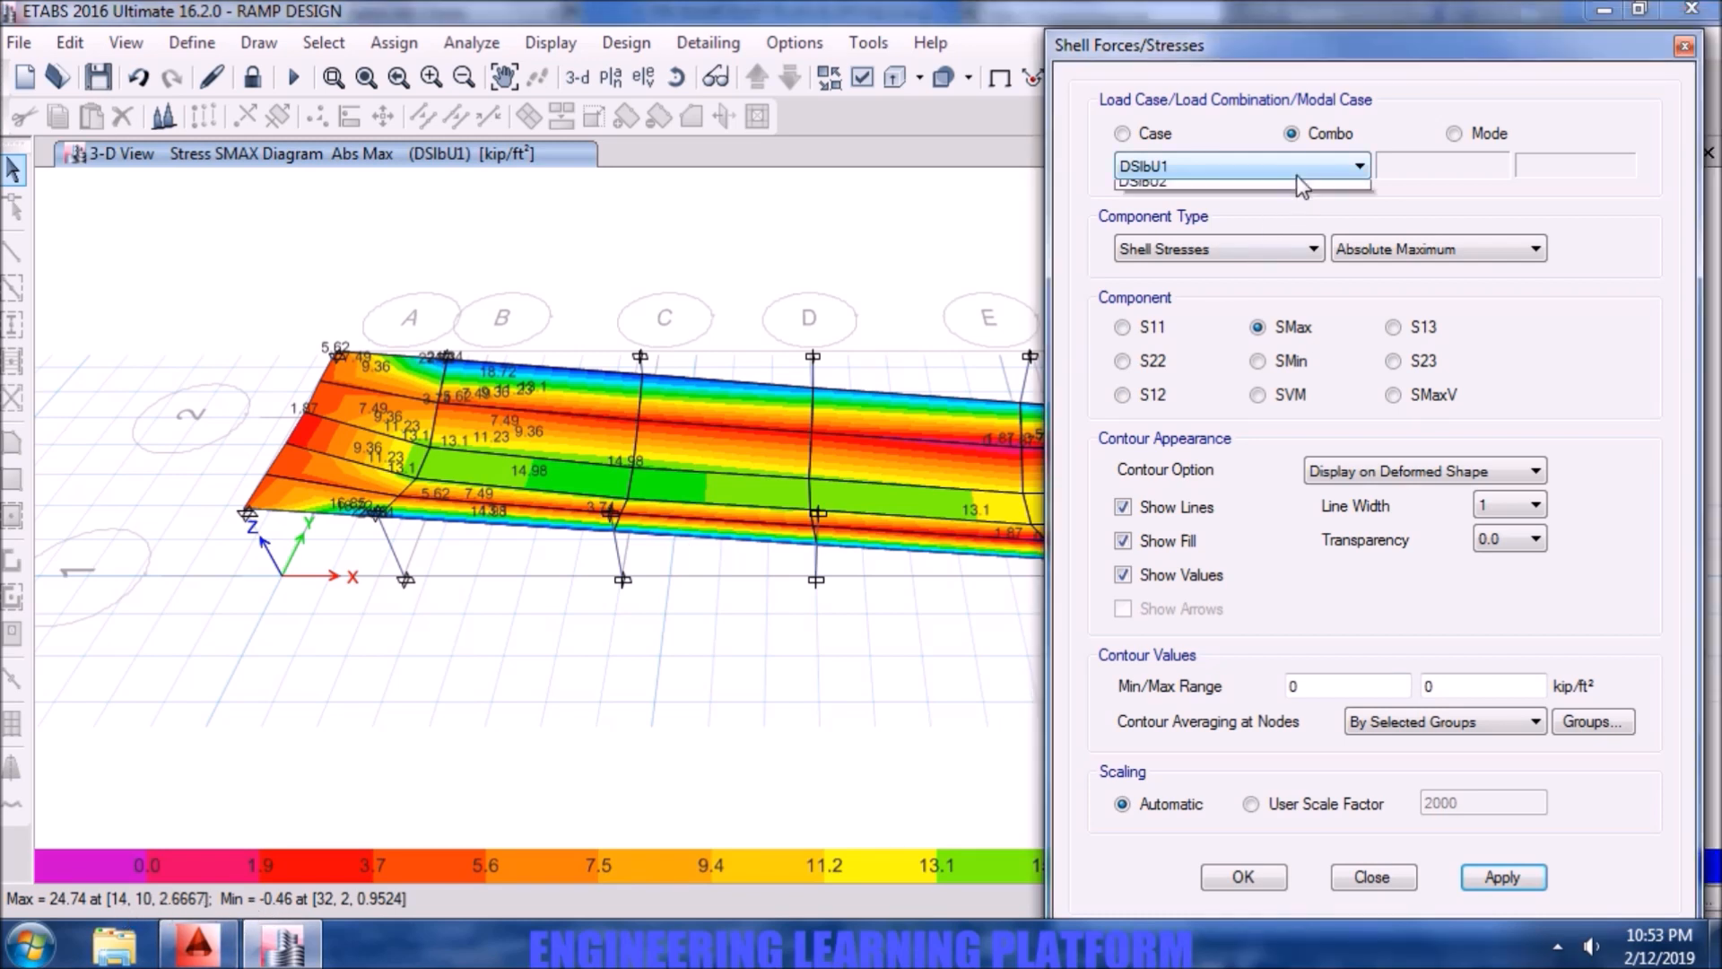
pyautogui.click(1268, 204)
pyautogui.click(1283, 328)
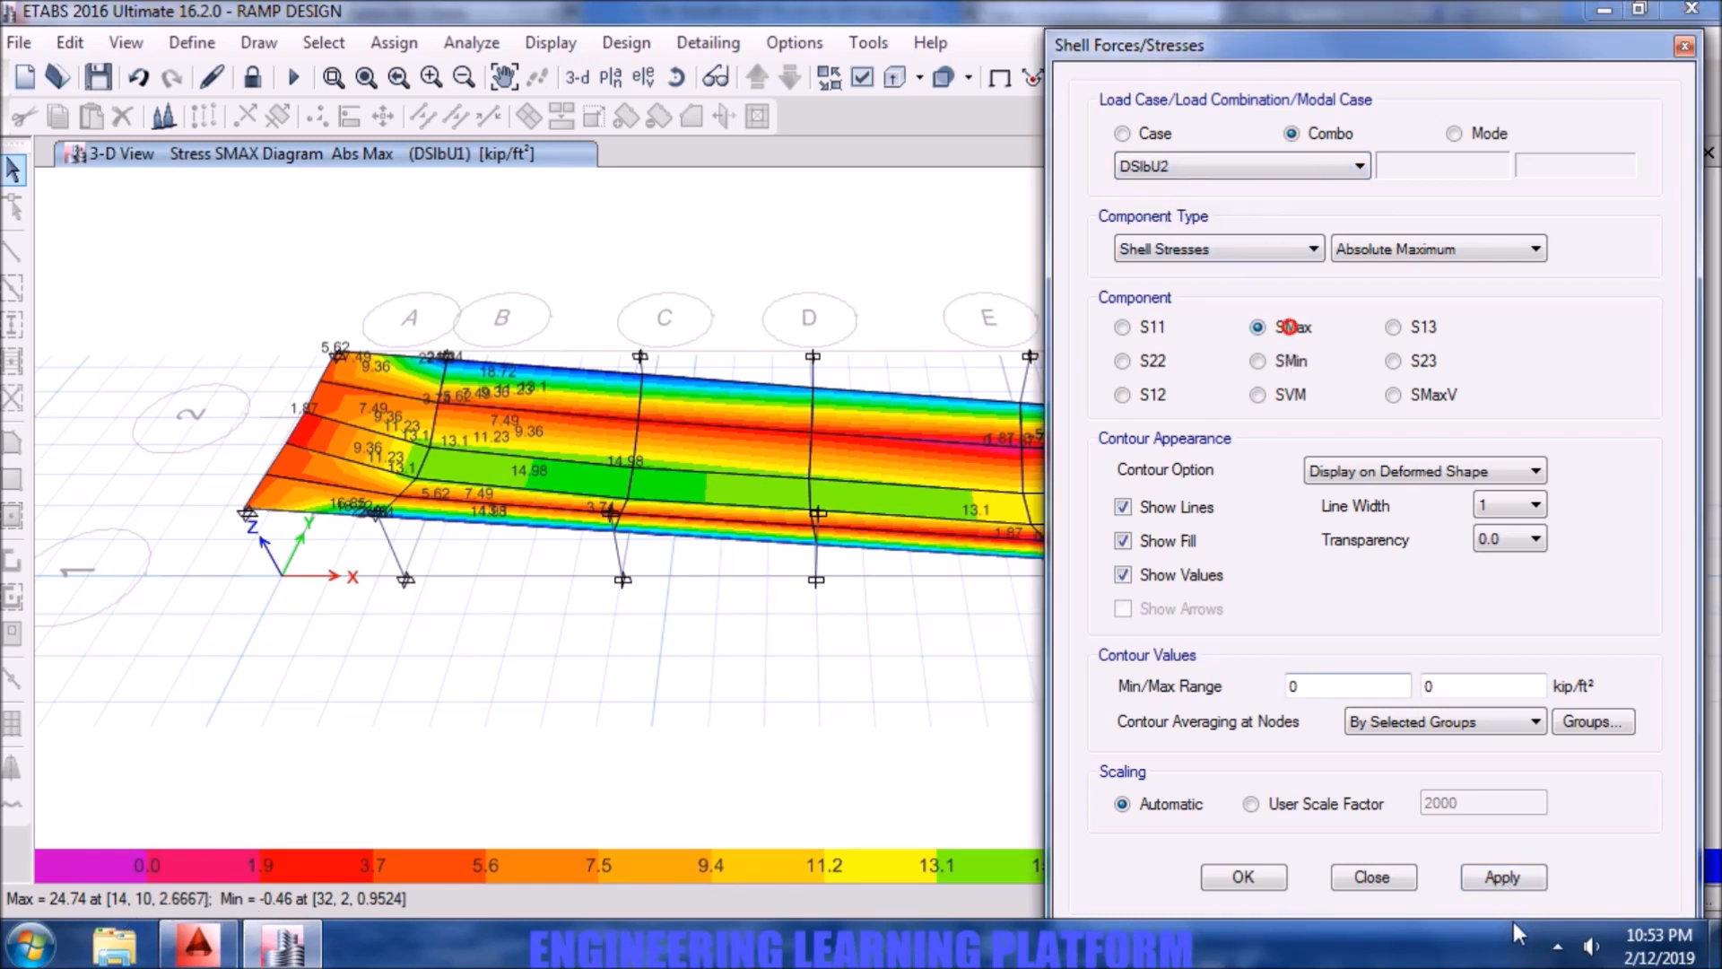
pyautogui.click(1514, 879)
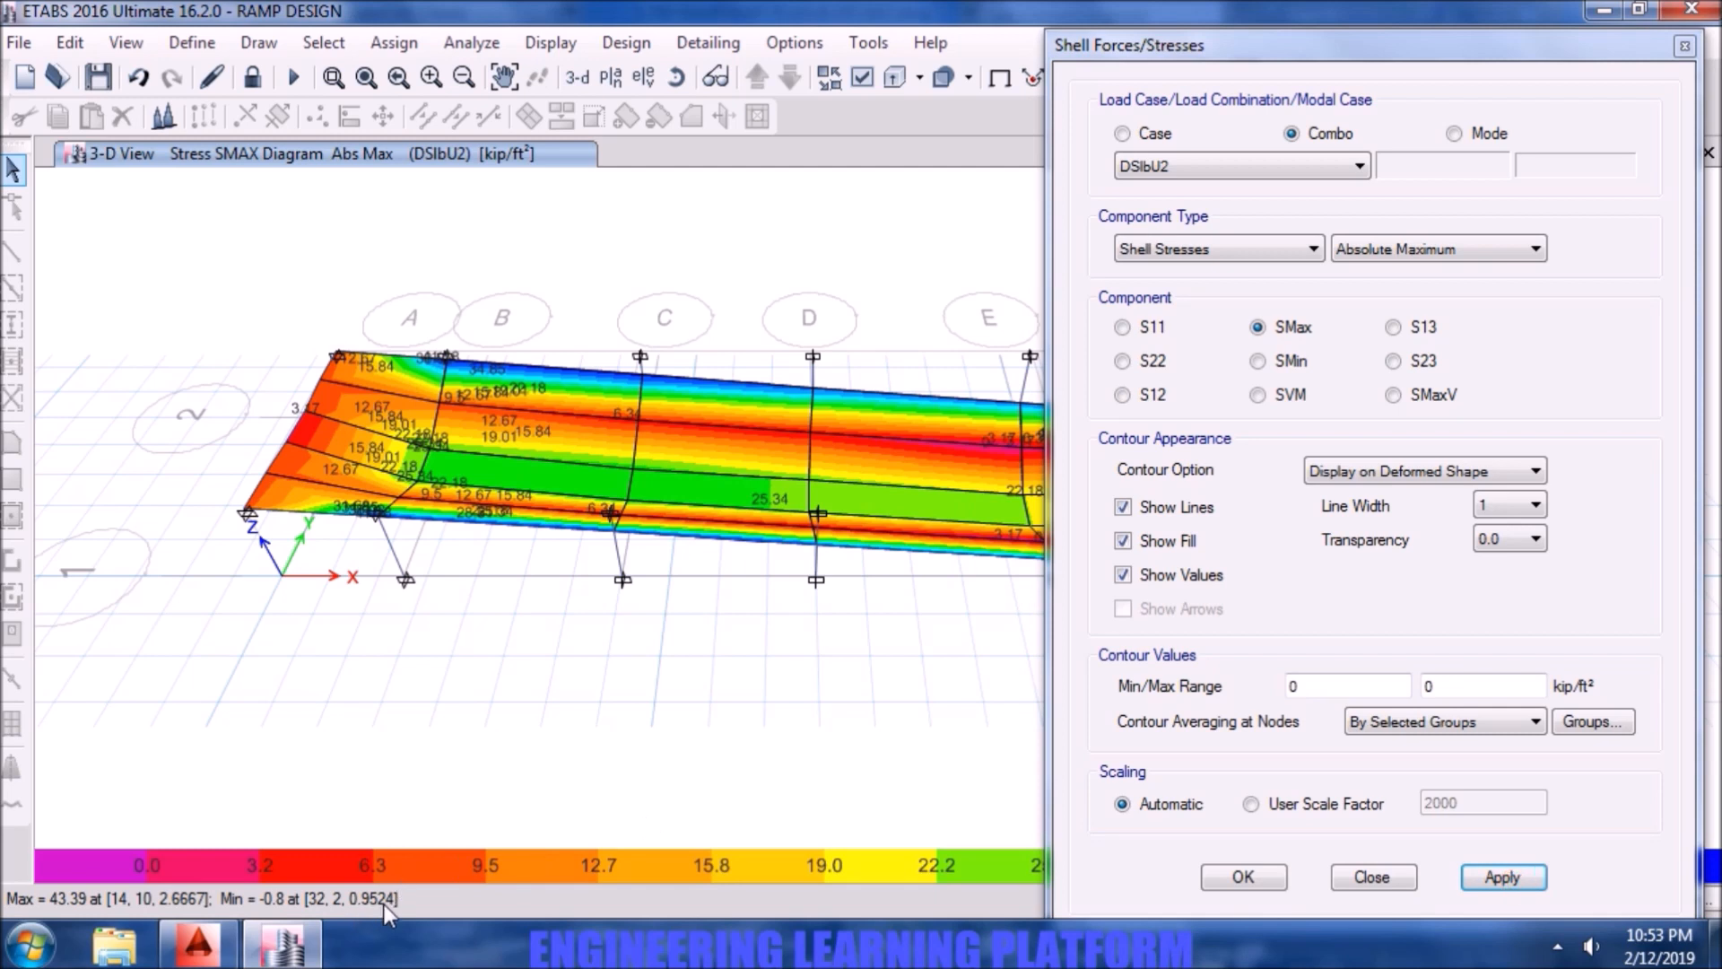
pyautogui.click(1259, 361)
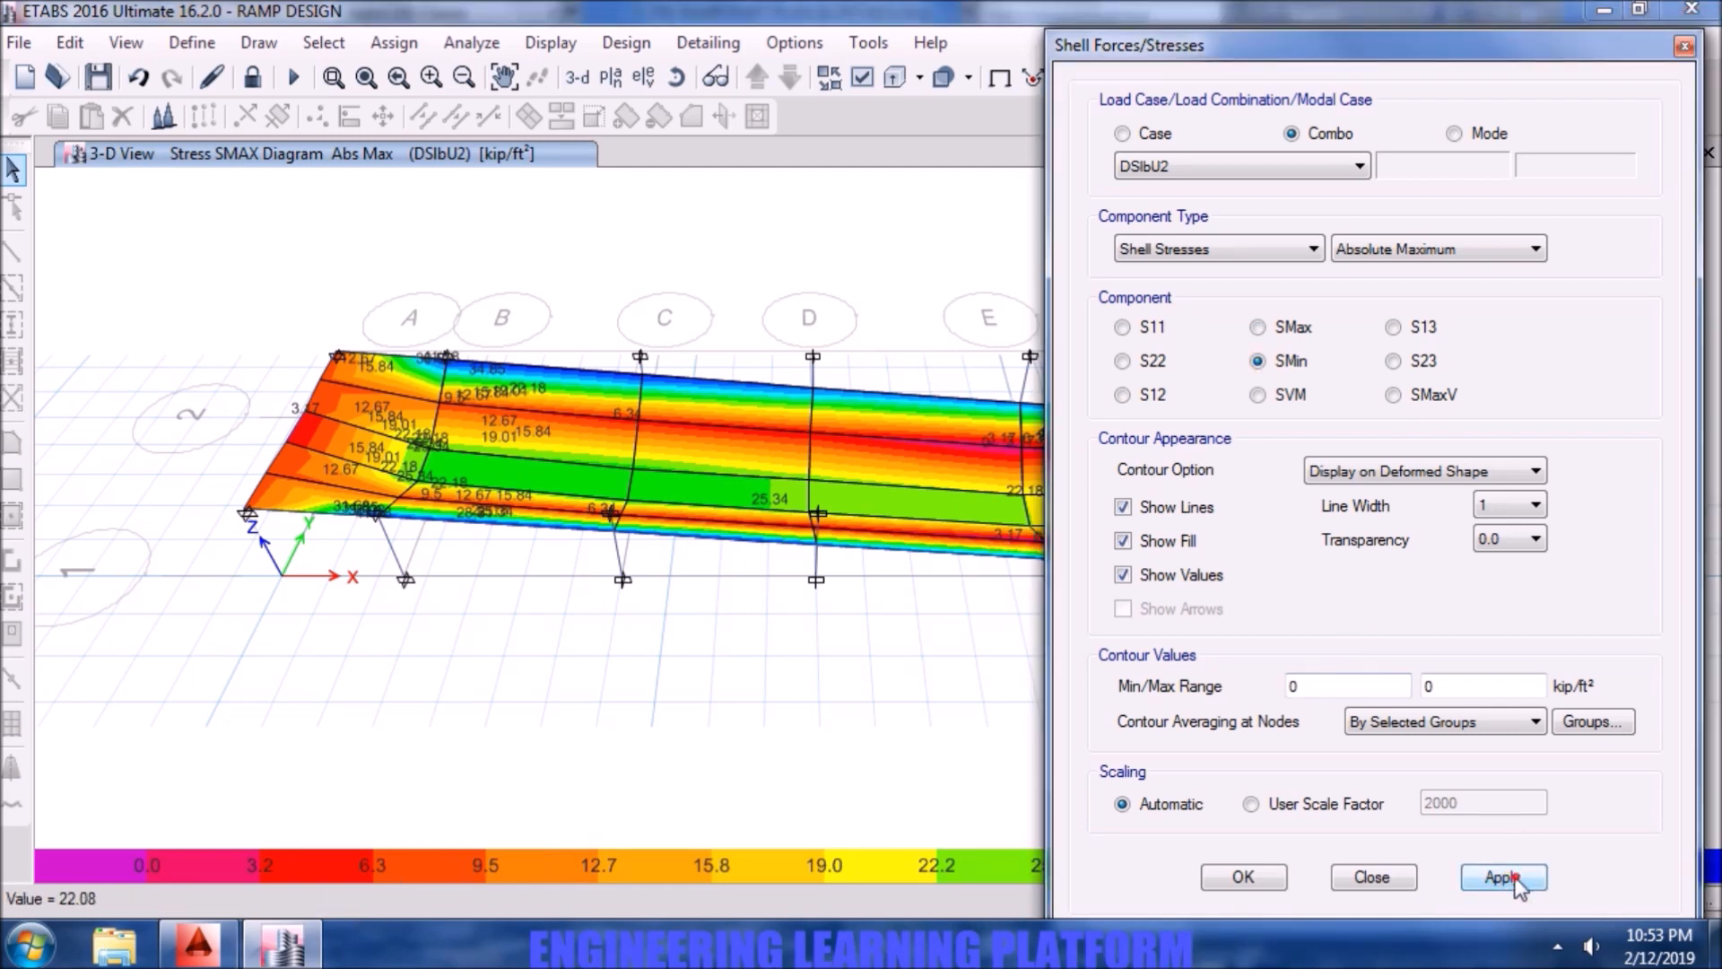
pyautogui.click(1516, 877)
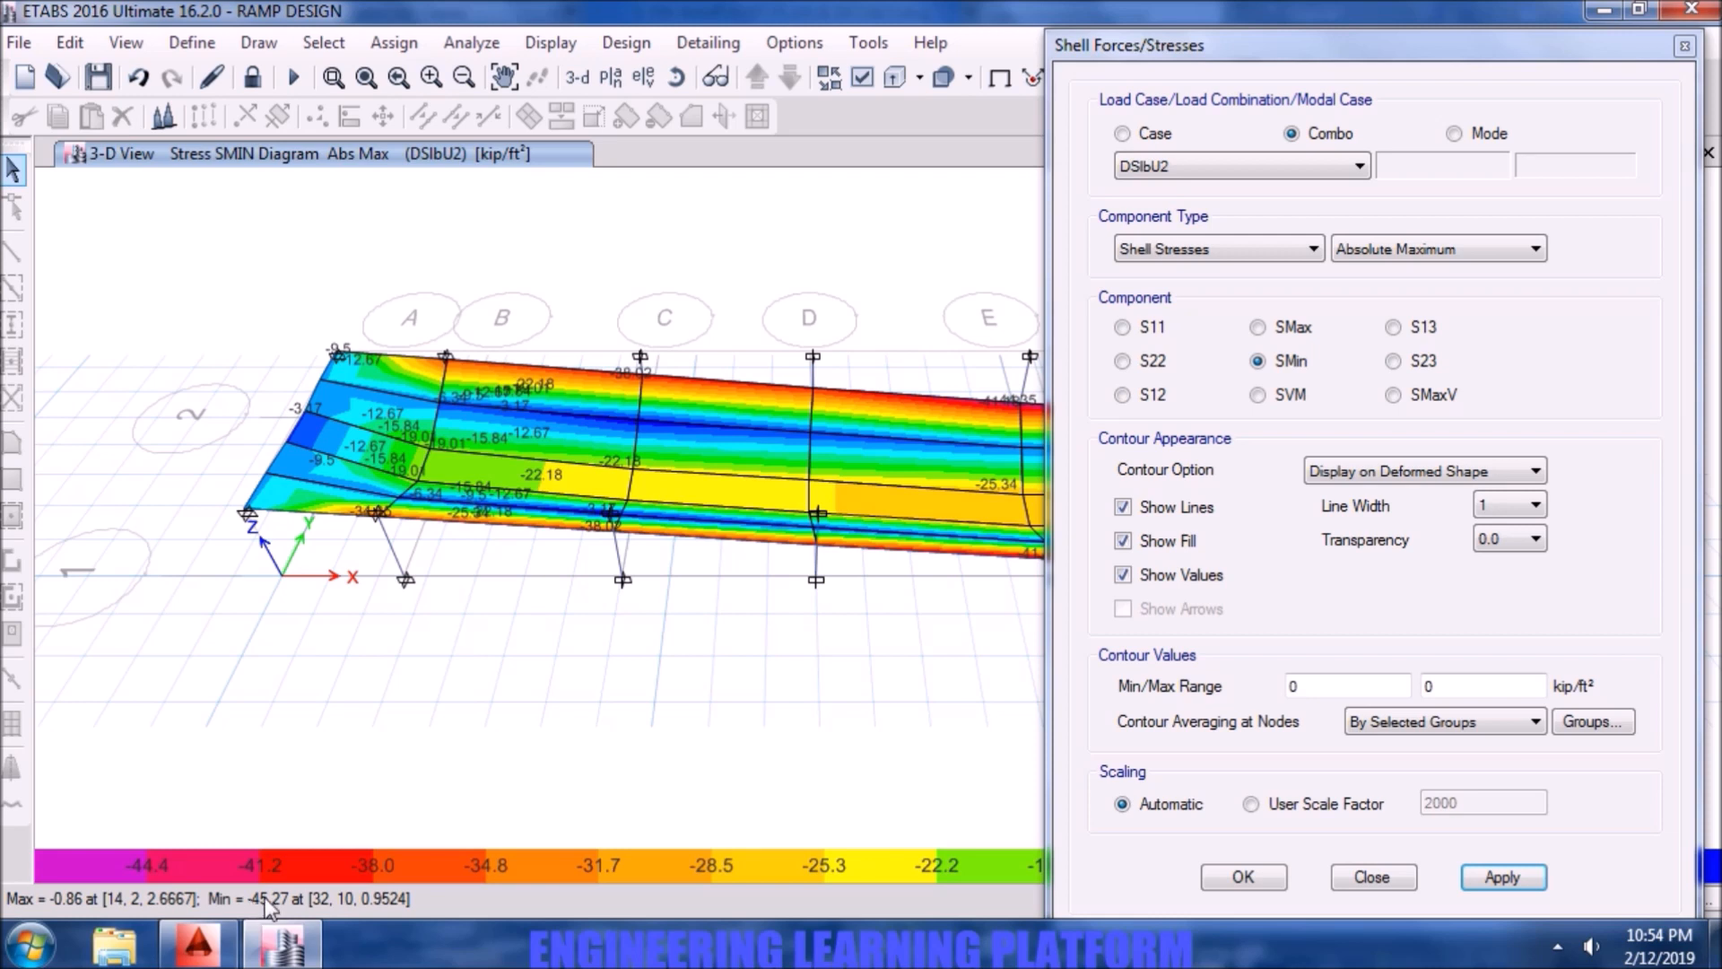
pyautogui.click(1240, 885)
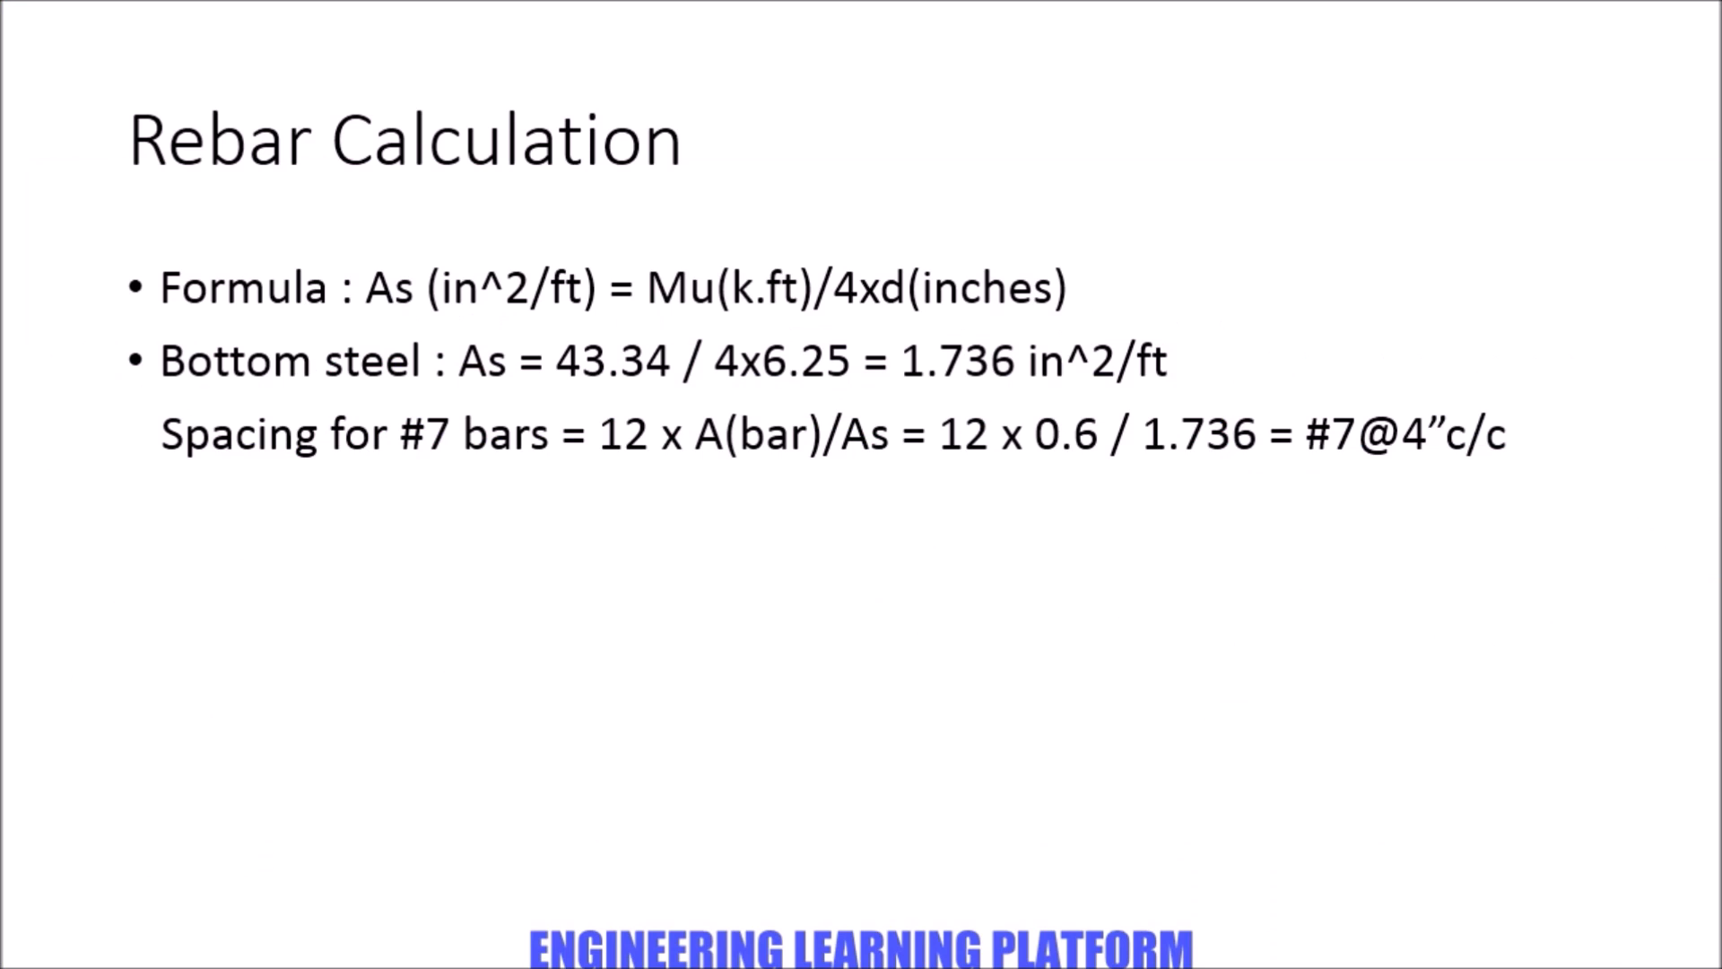
pyautogui.press('Right')
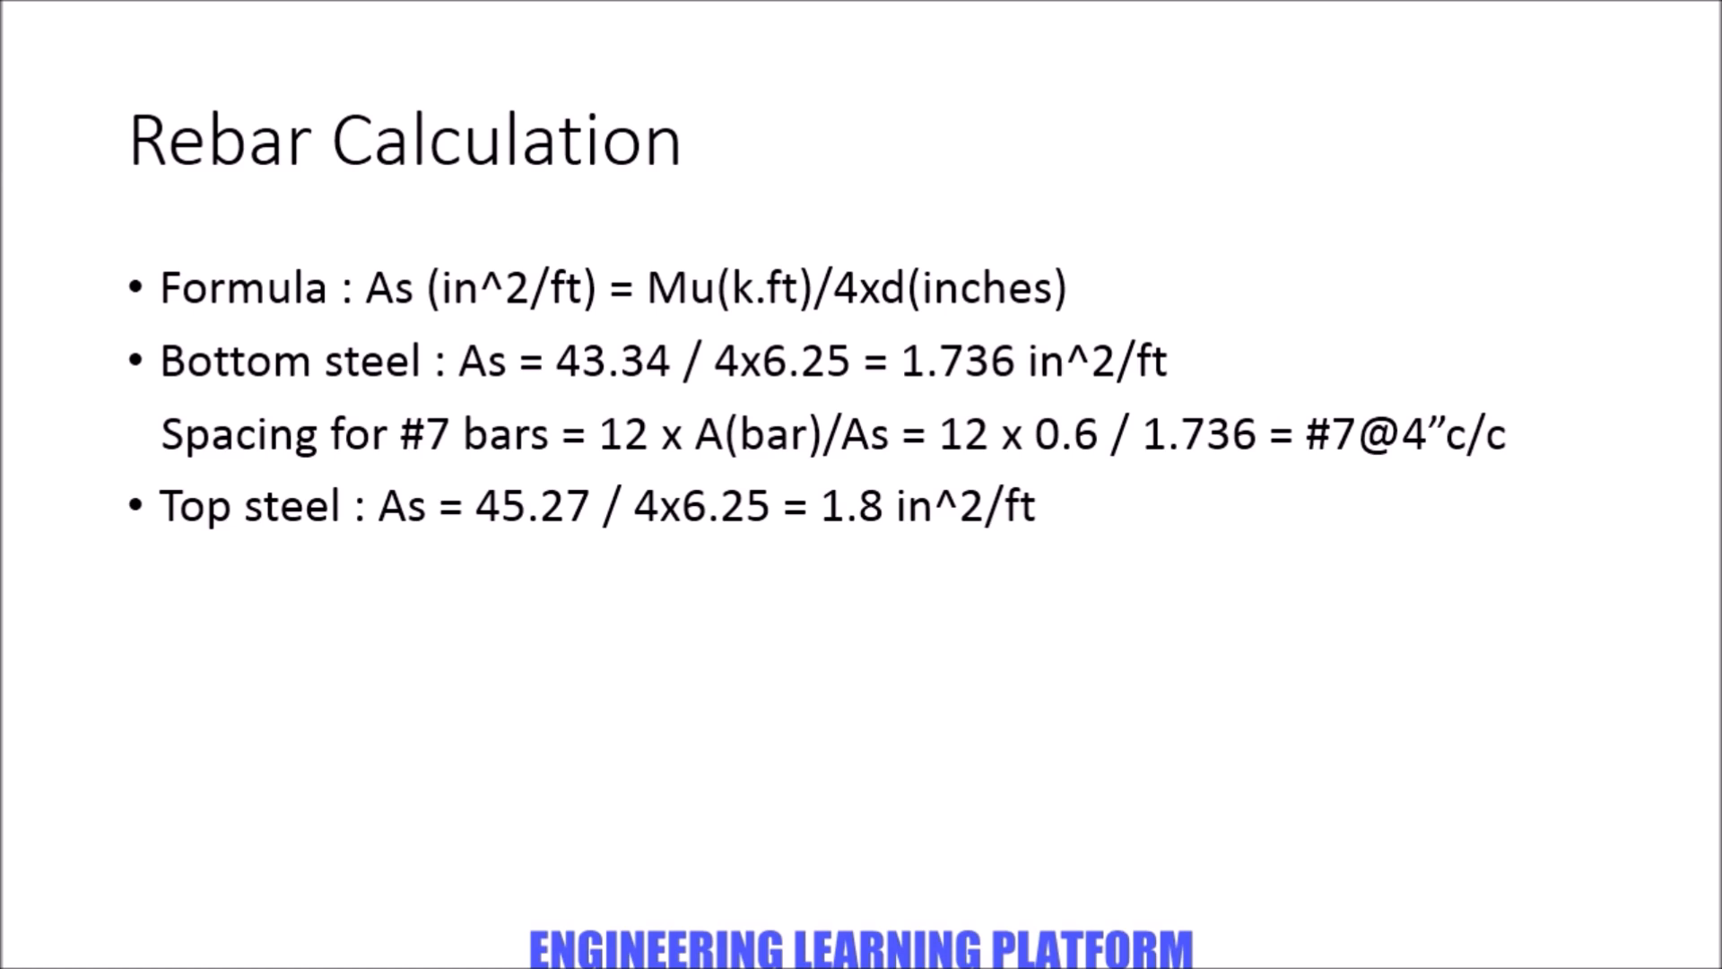
pyautogui.press('Right')
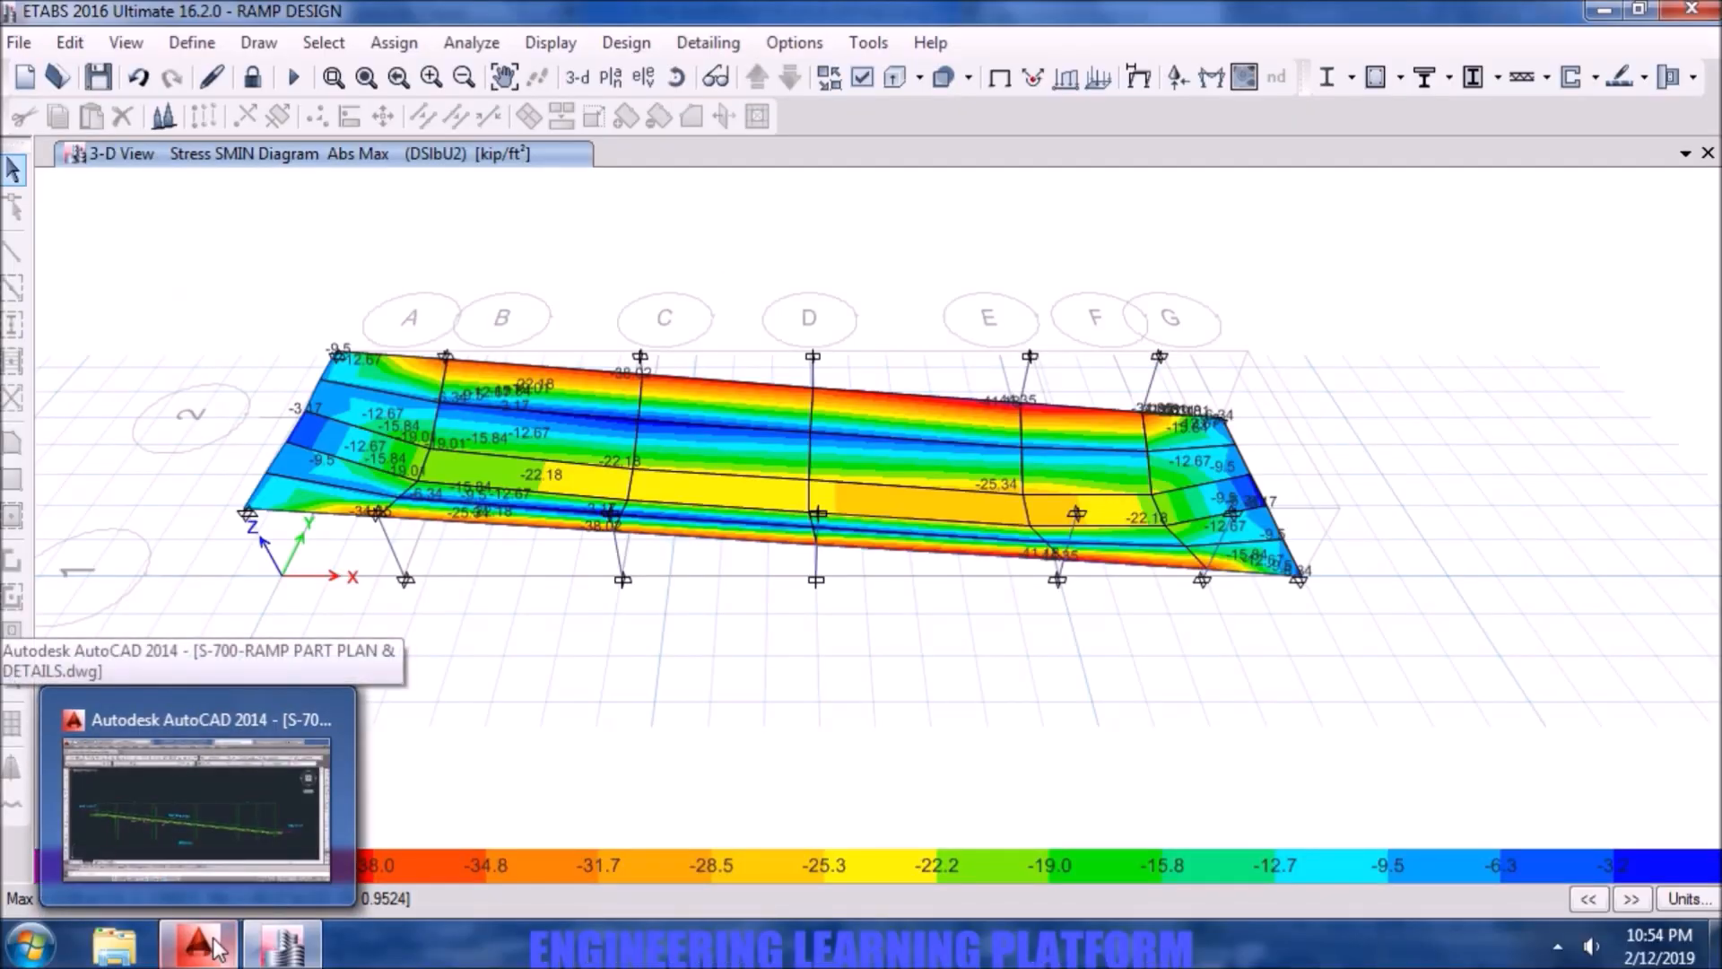
# - Switch to the AutoCAD ramp drawing and change the label of the dotted slab bars in Section A-A to #7@4" C/C
pyautogui.click(205, 946)
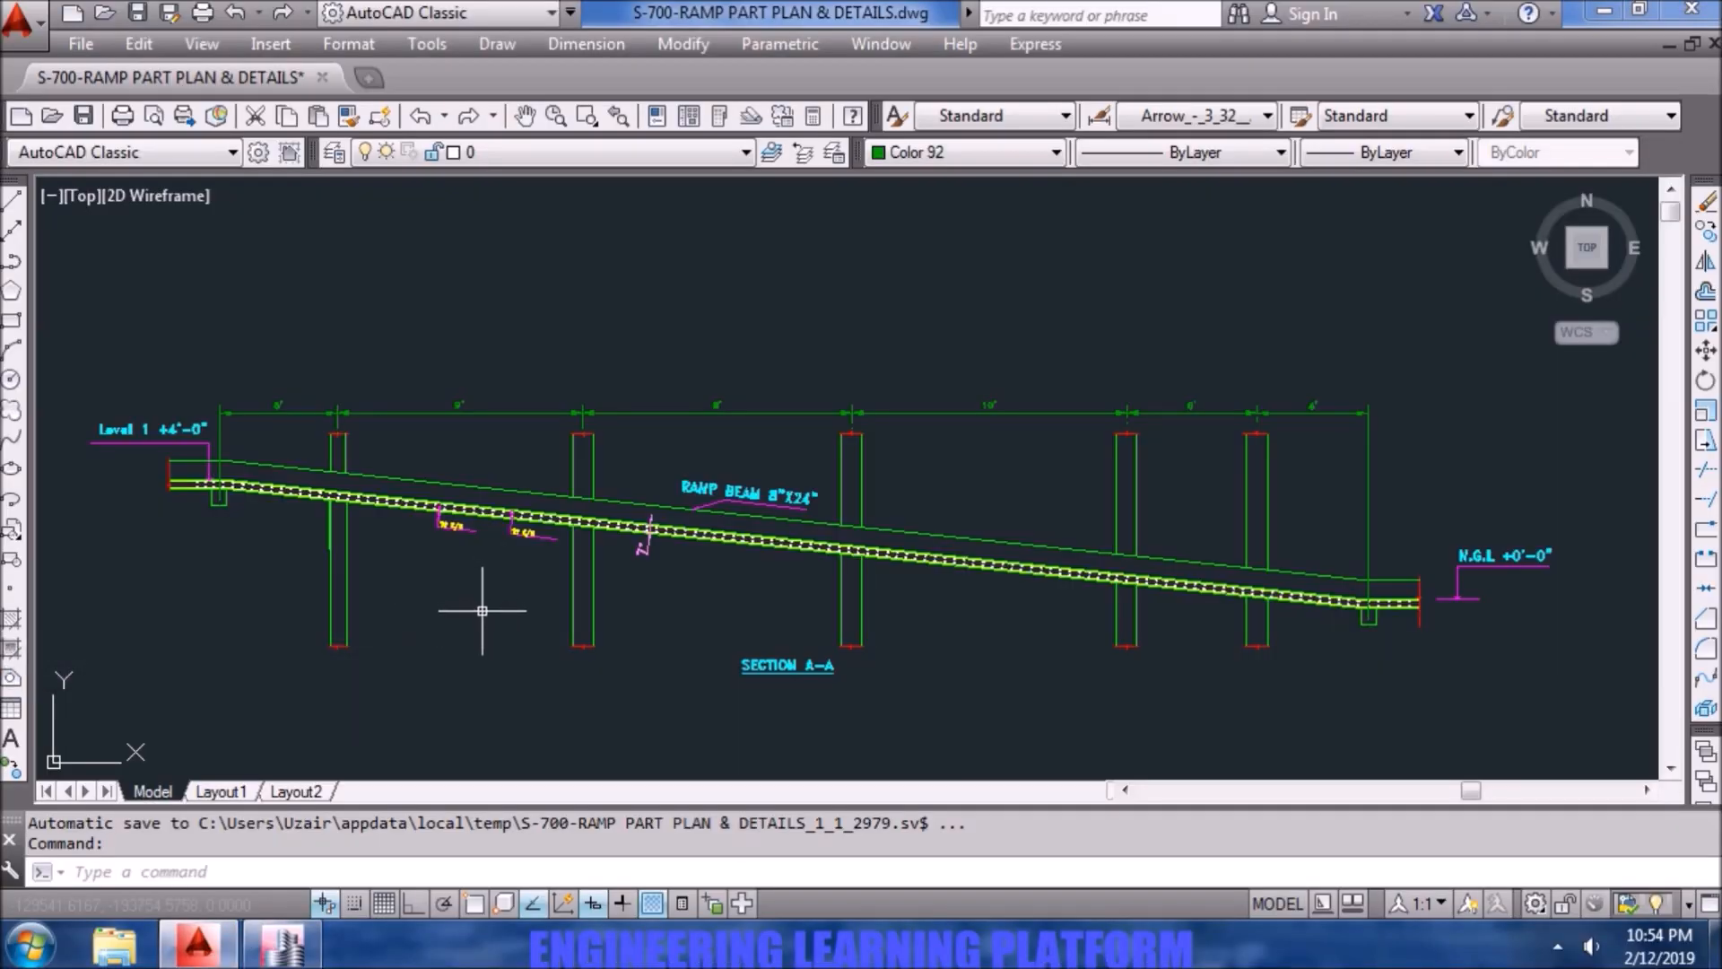
pyautogui.scroll(4, 571, 535)
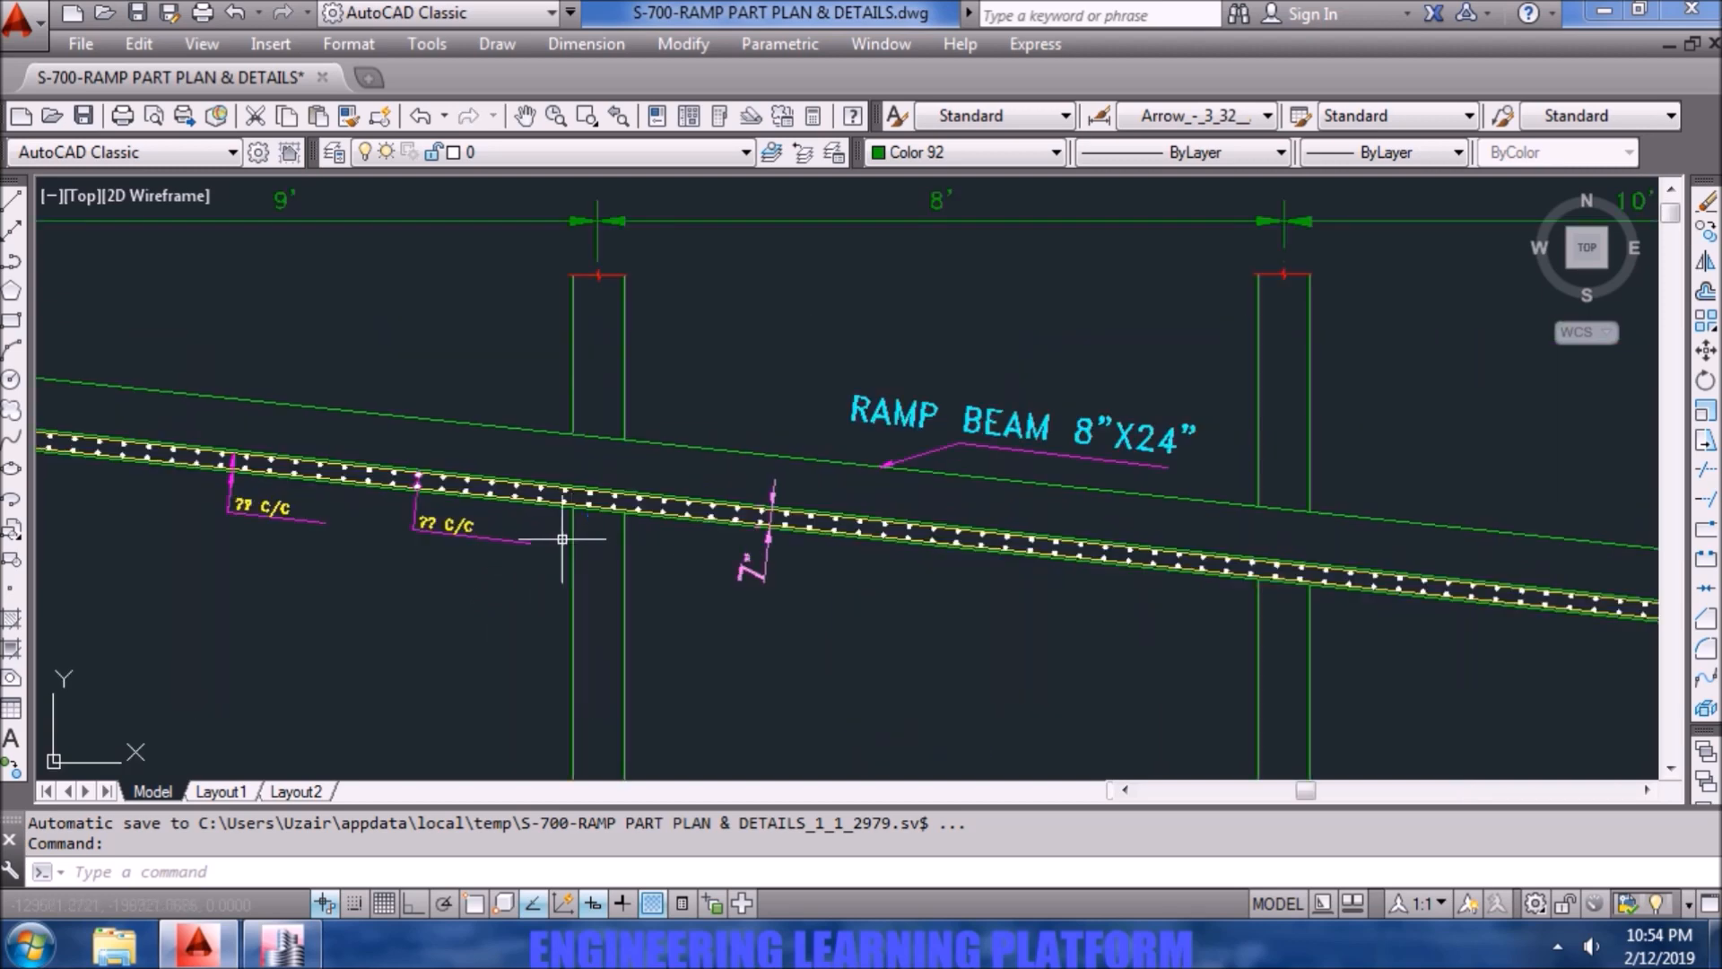
pyautogui.scroll(2, 366, 565)
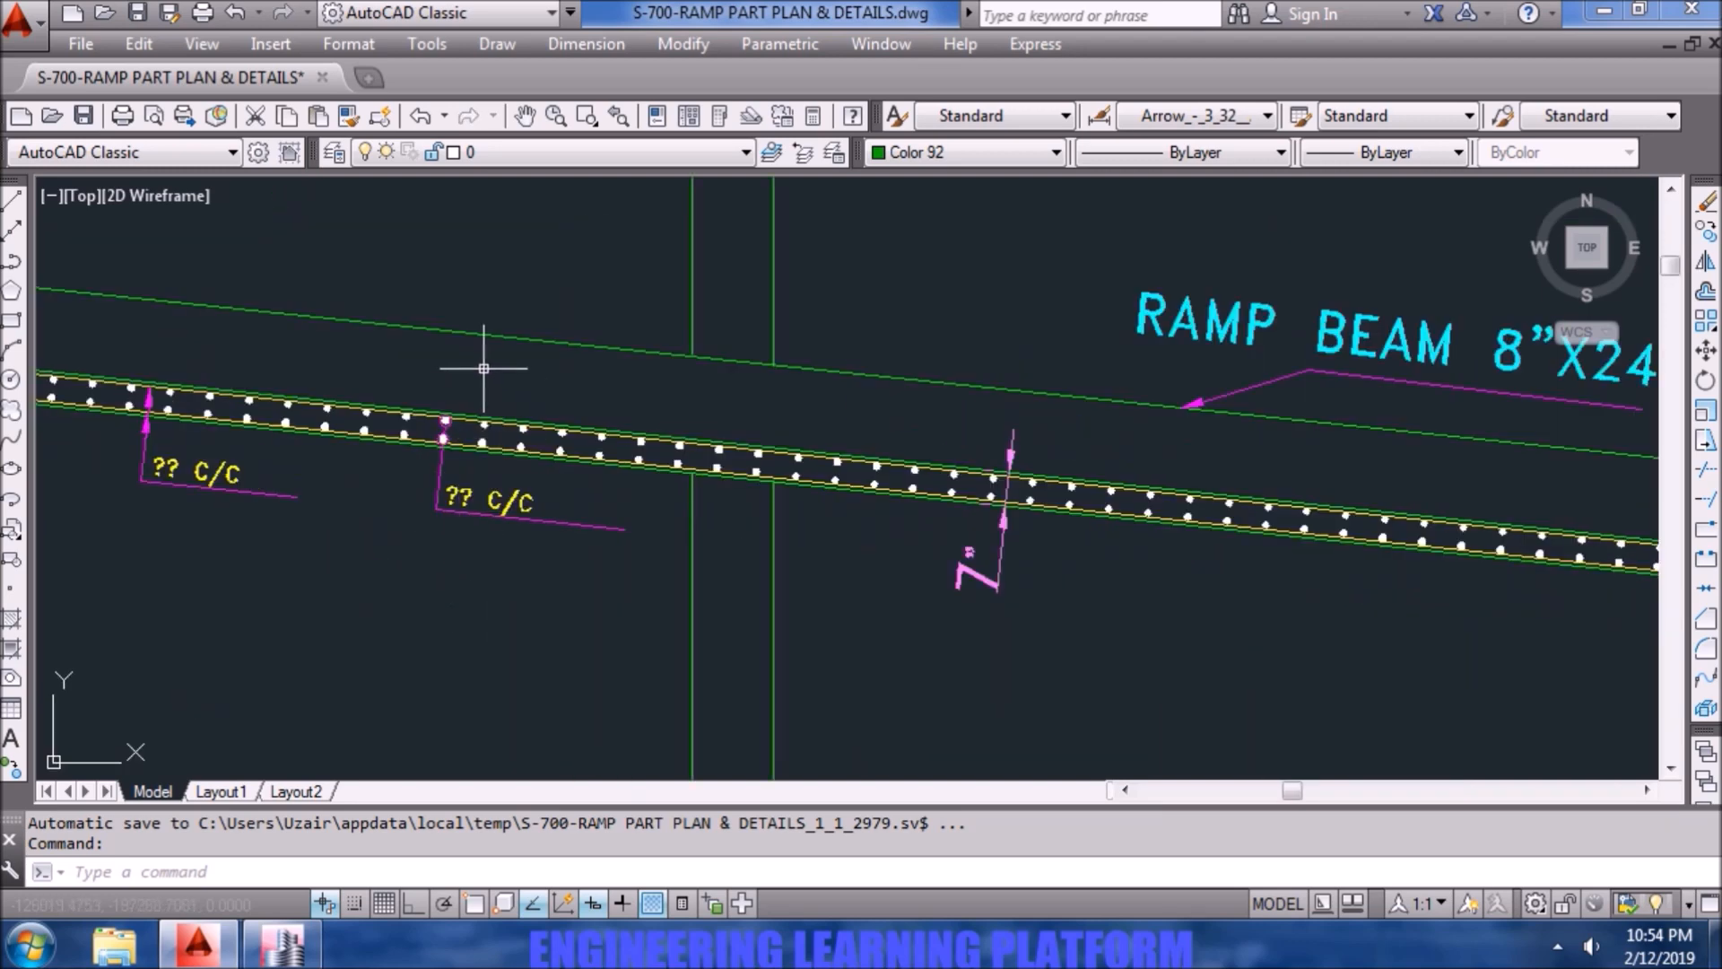
pyautogui.moveTo(385, 589); pyautogui.dragTo(584, 634, button='middle')
pyautogui.moveTo(667, 558)
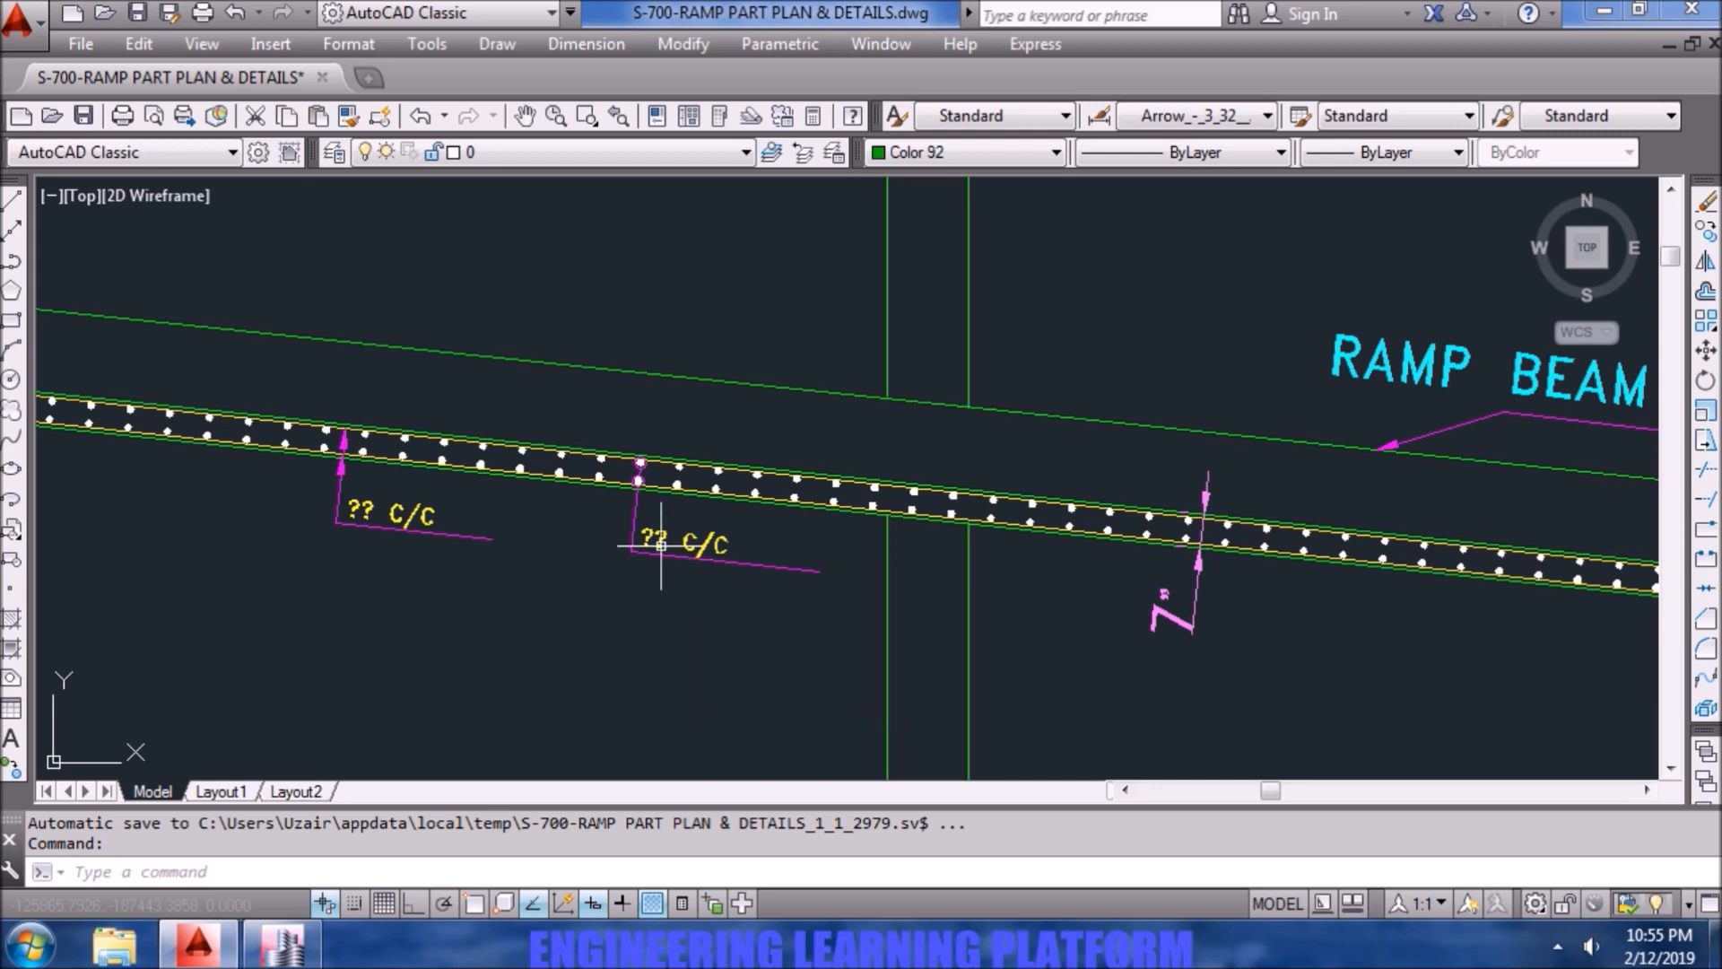
pyautogui.doubleClick(664, 537)
pyautogui.moveTo(664, 536); pyautogui.dragTo(643, 540)
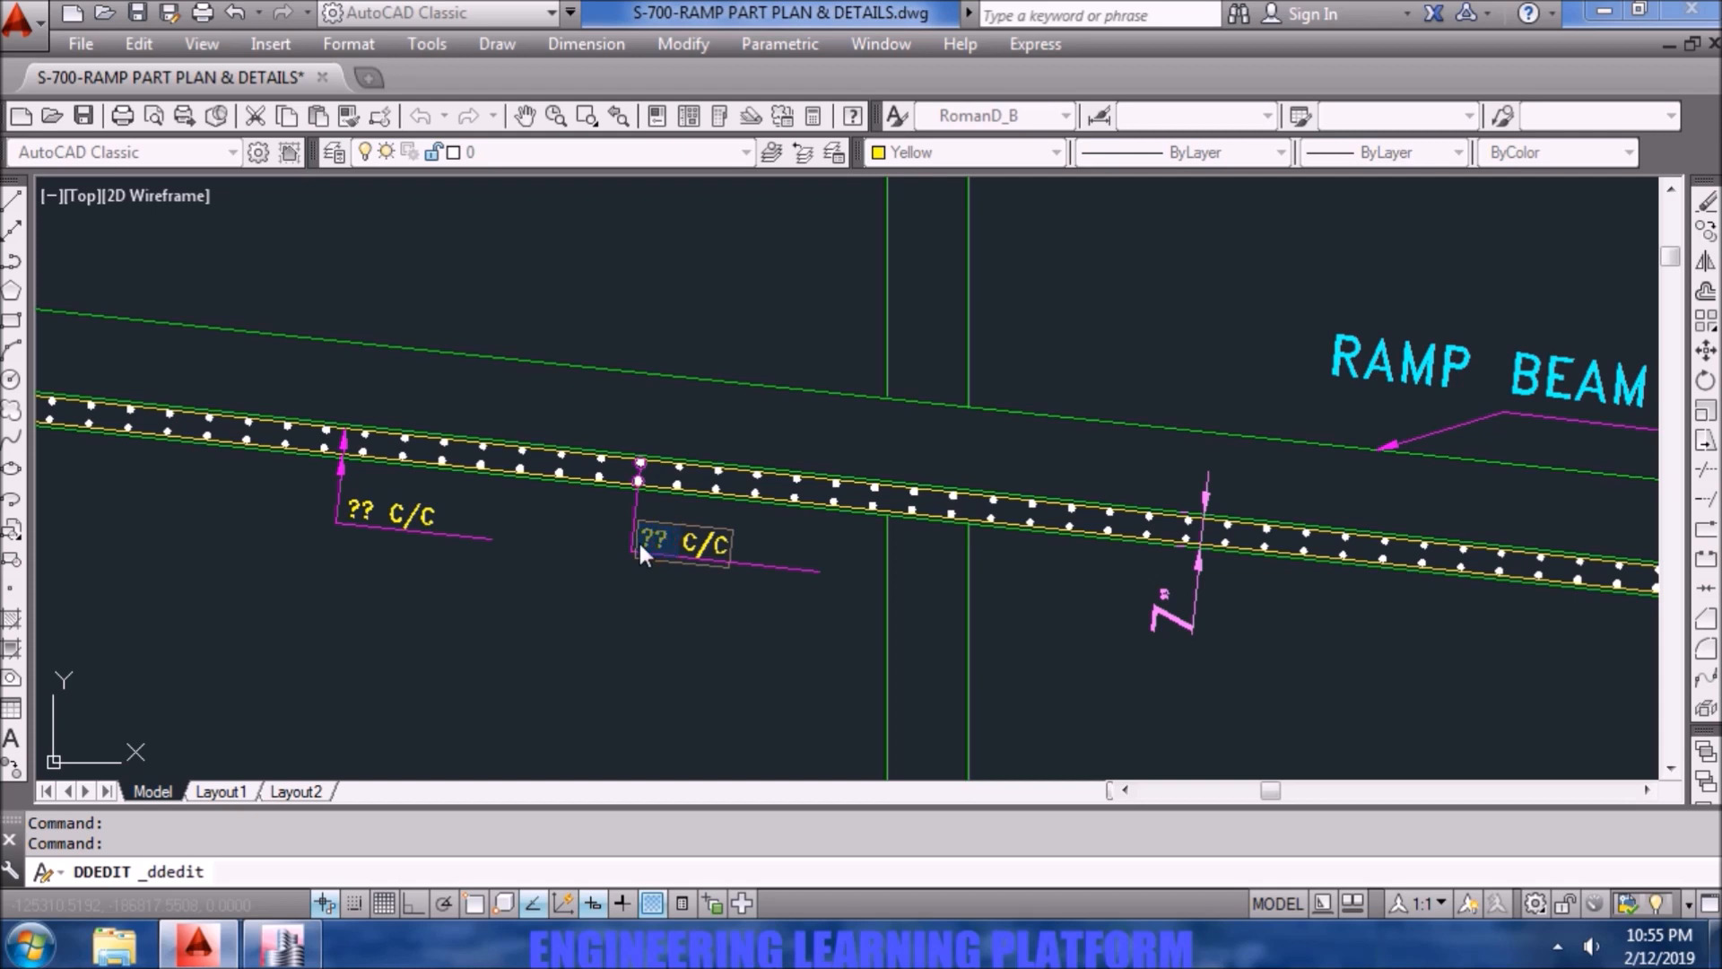
pyautogui.write('#7@4"')
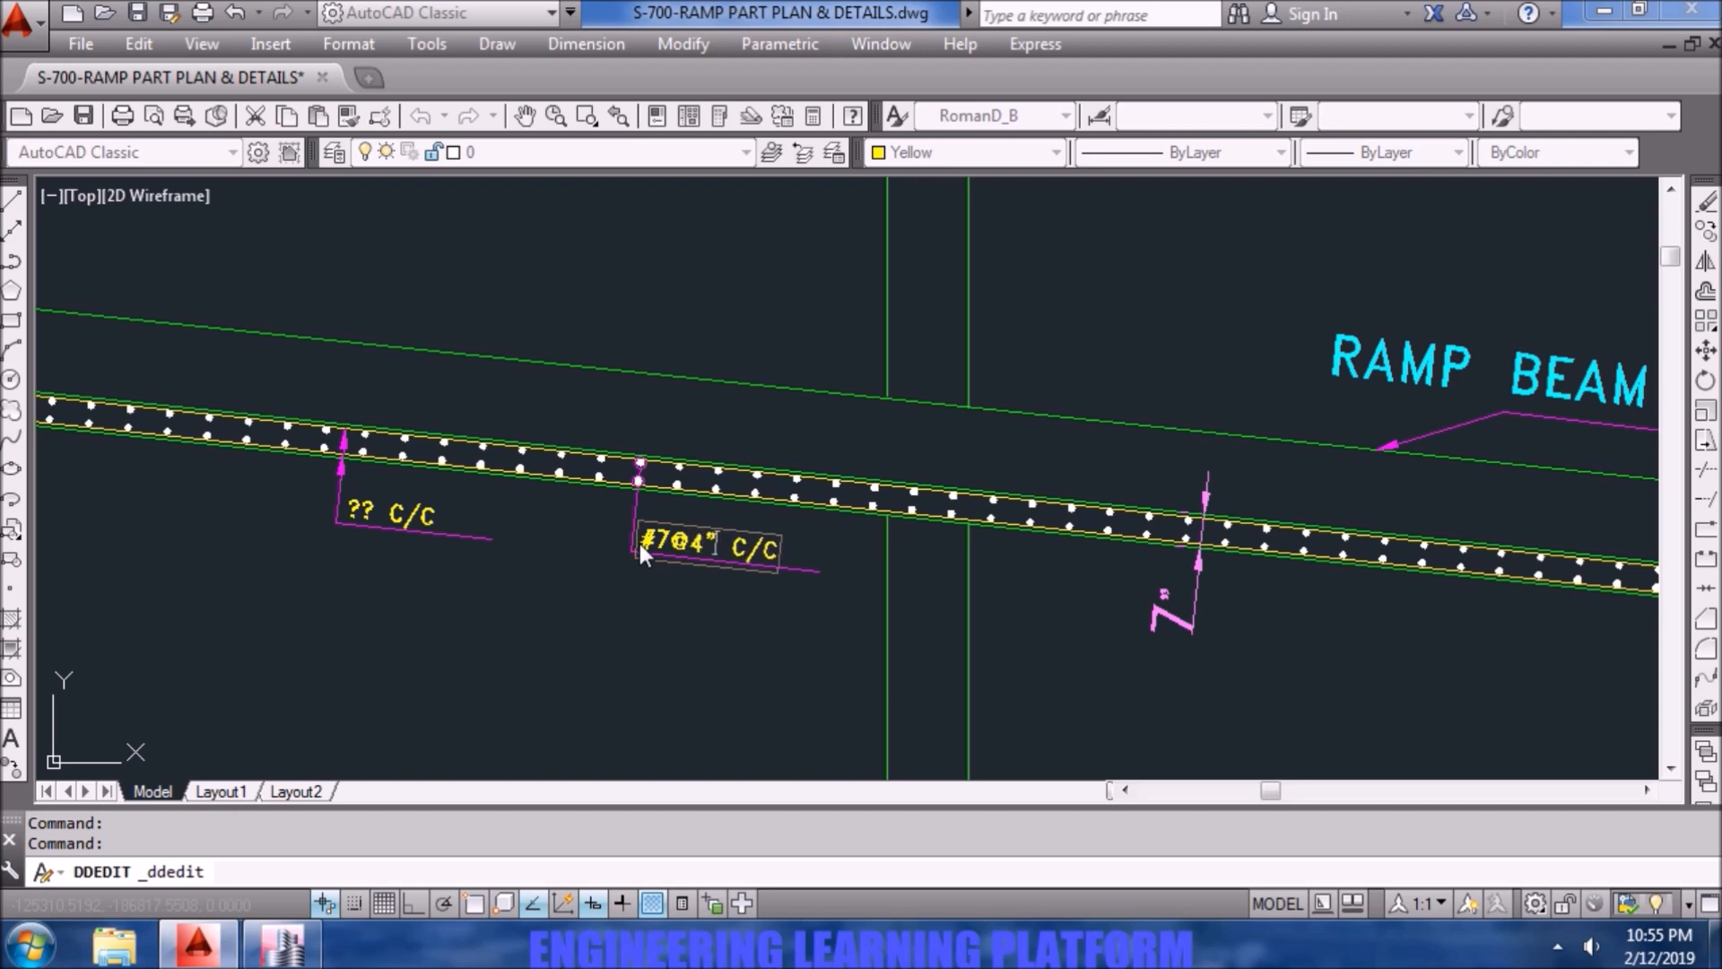
# - Change the label of the slab's distribution bars, beside the #7 bar label, to #3@9" C/C
pyautogui.click(369, 504)
pyautogui.click(369, 504)
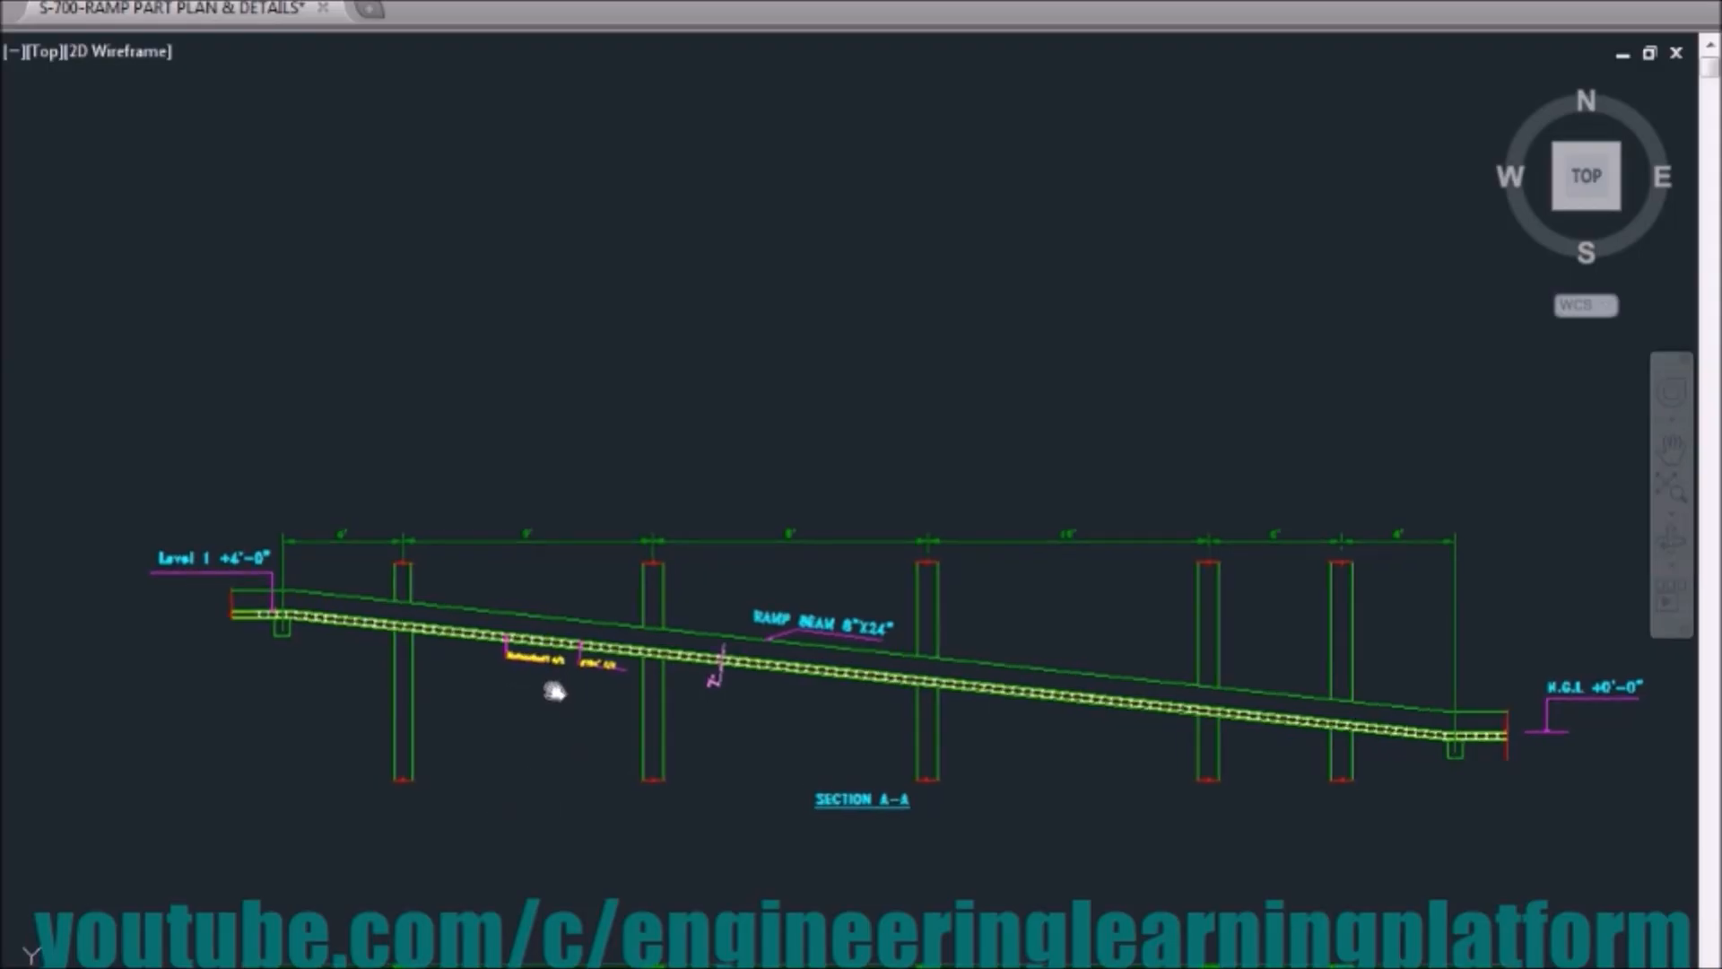
pyautogui.scroll(4, 536, 662)
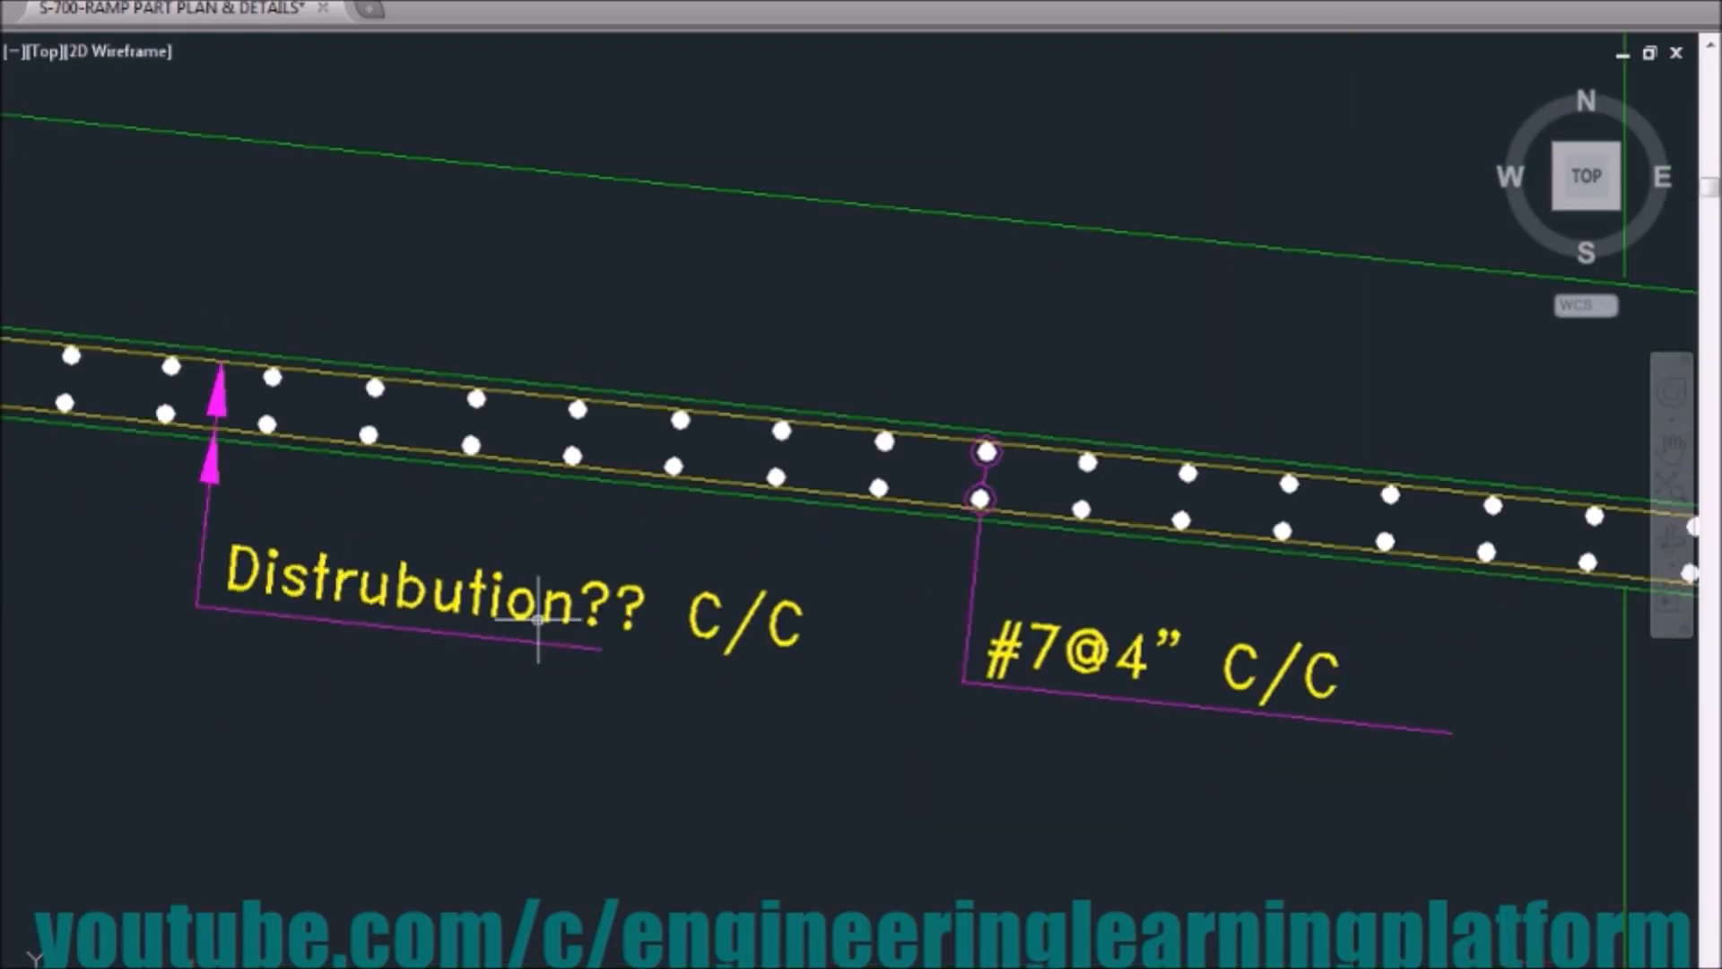
pyautogui.doubleClick(538, 619)
pyautogui.moveTo(651, 614); pyautogui.dragTo(264, 610)
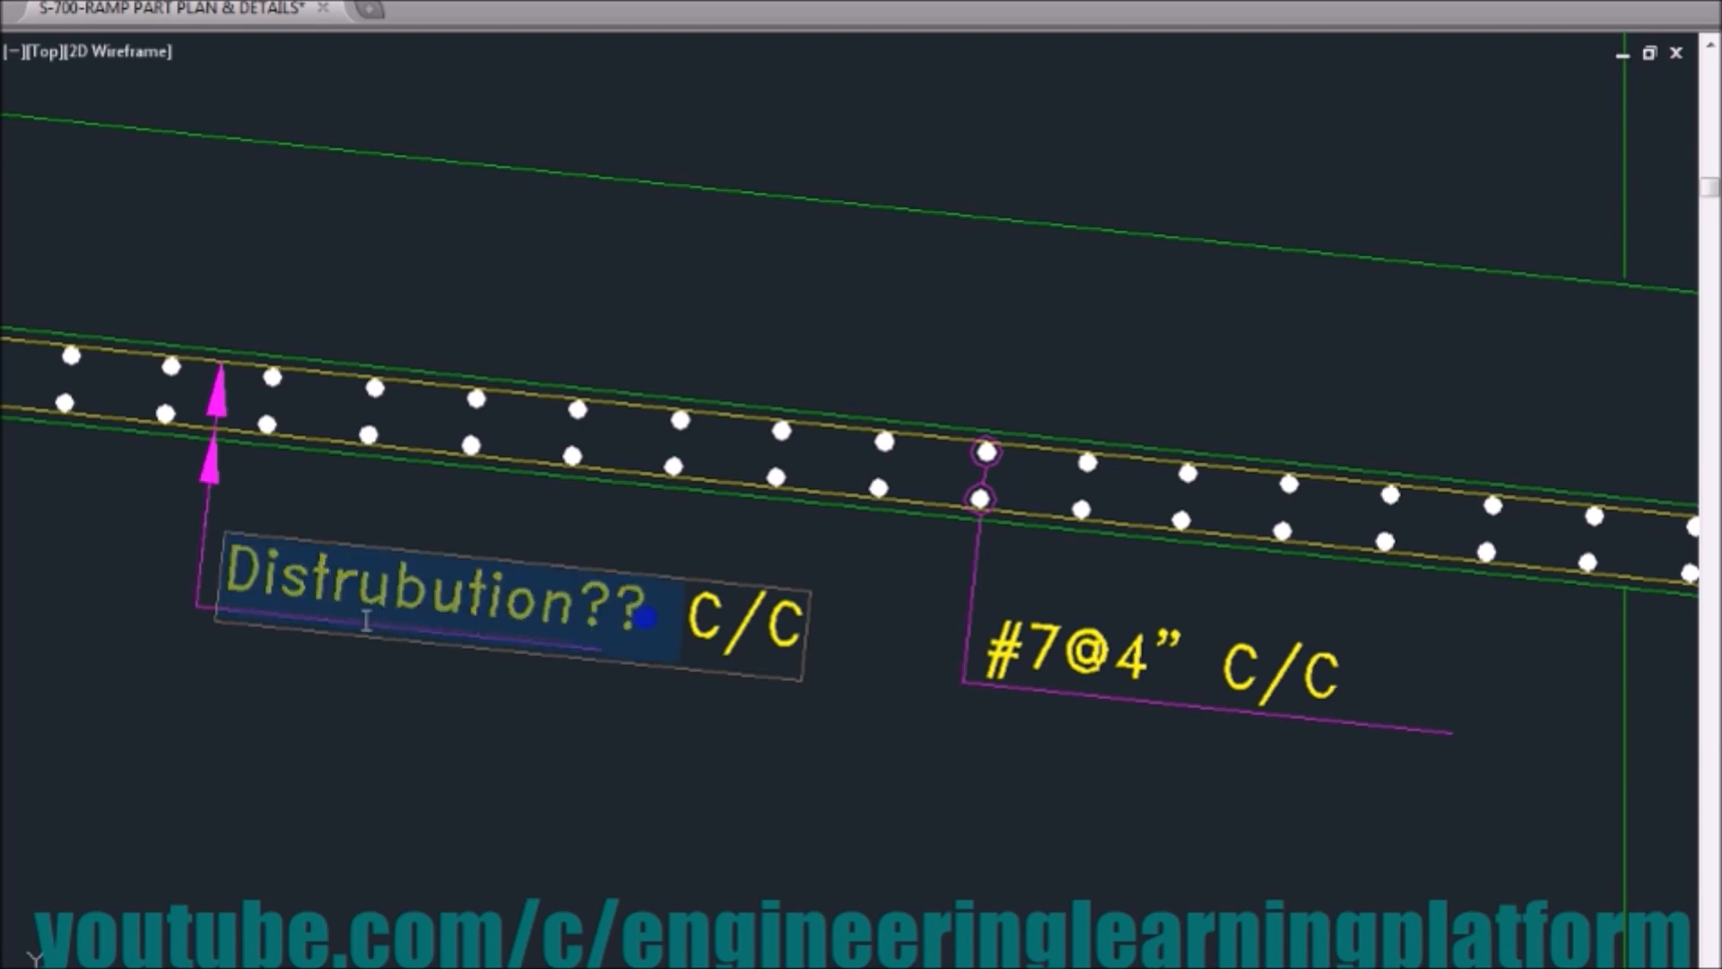
pyautogui.write('#3')
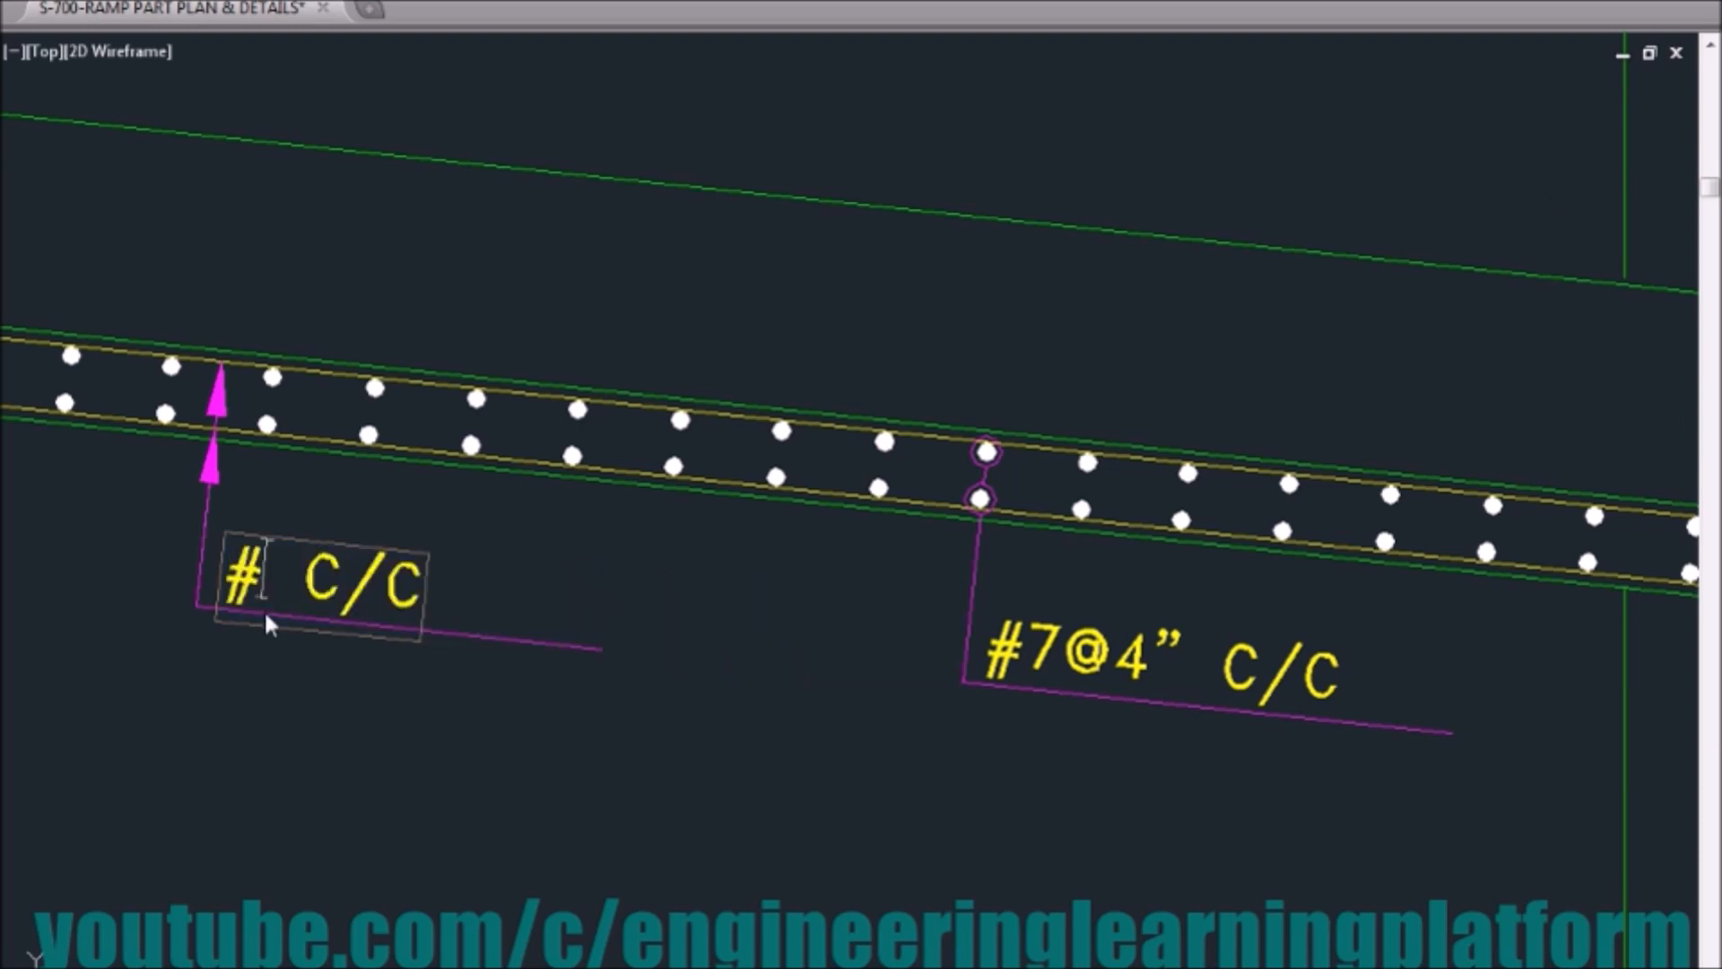
pyautogui.write('@9')
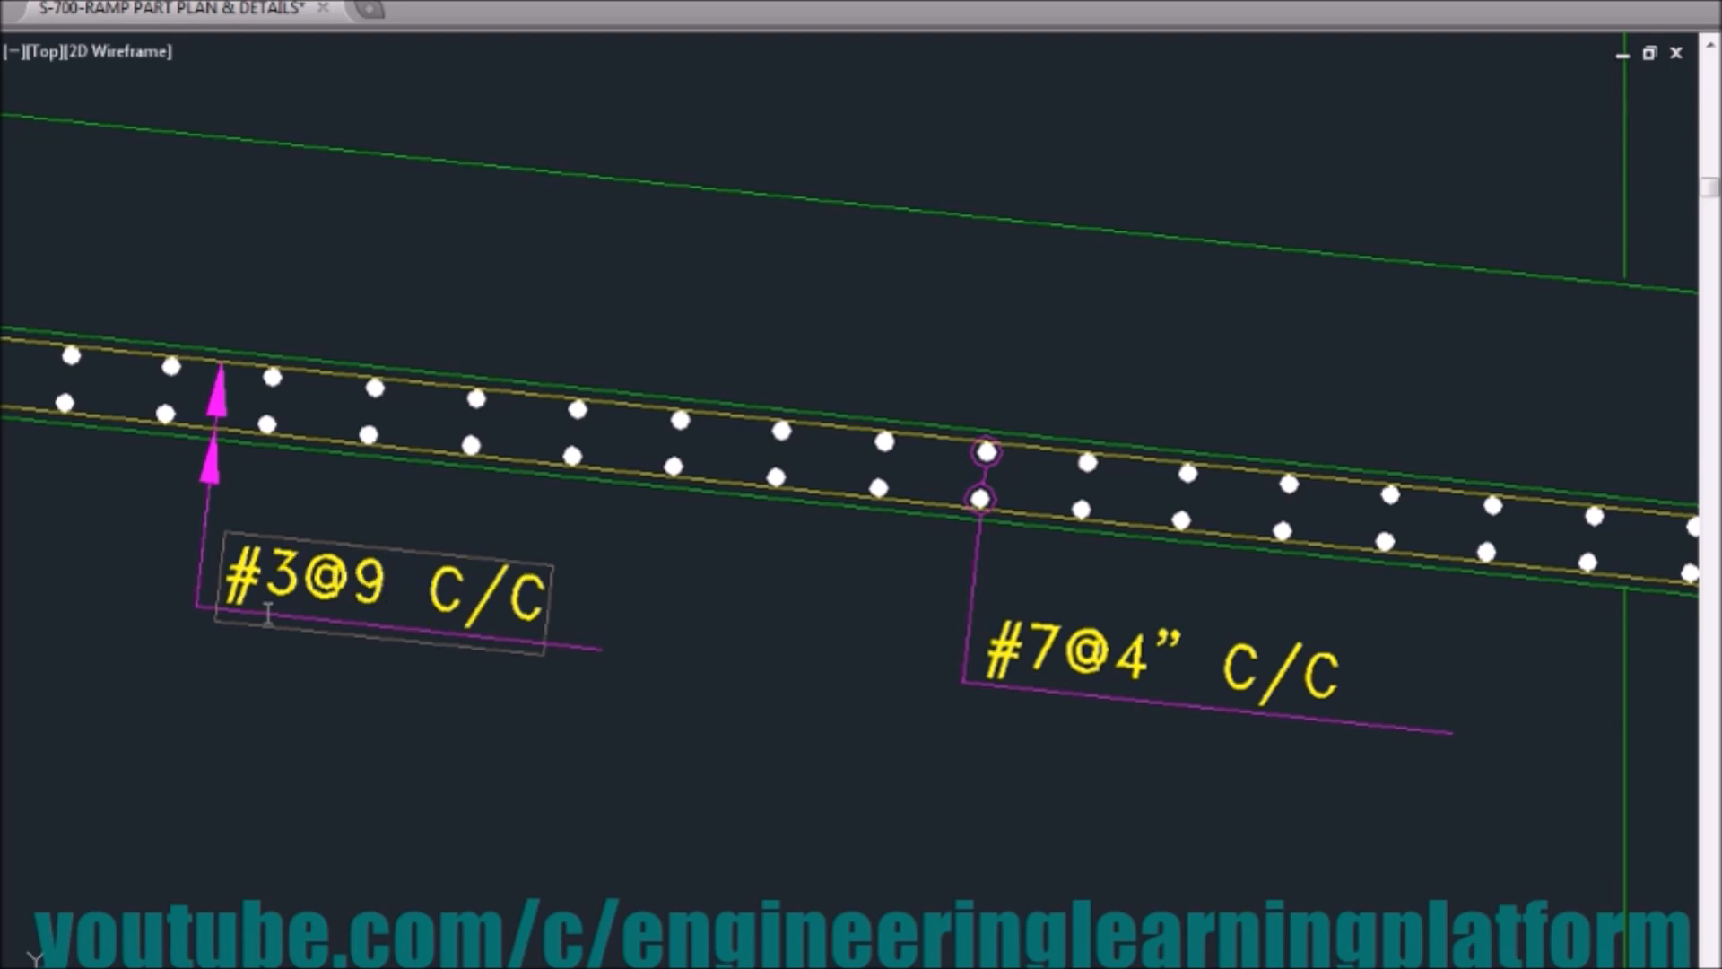
pyautogui.write('"')
pyautogui.click(457, 812)
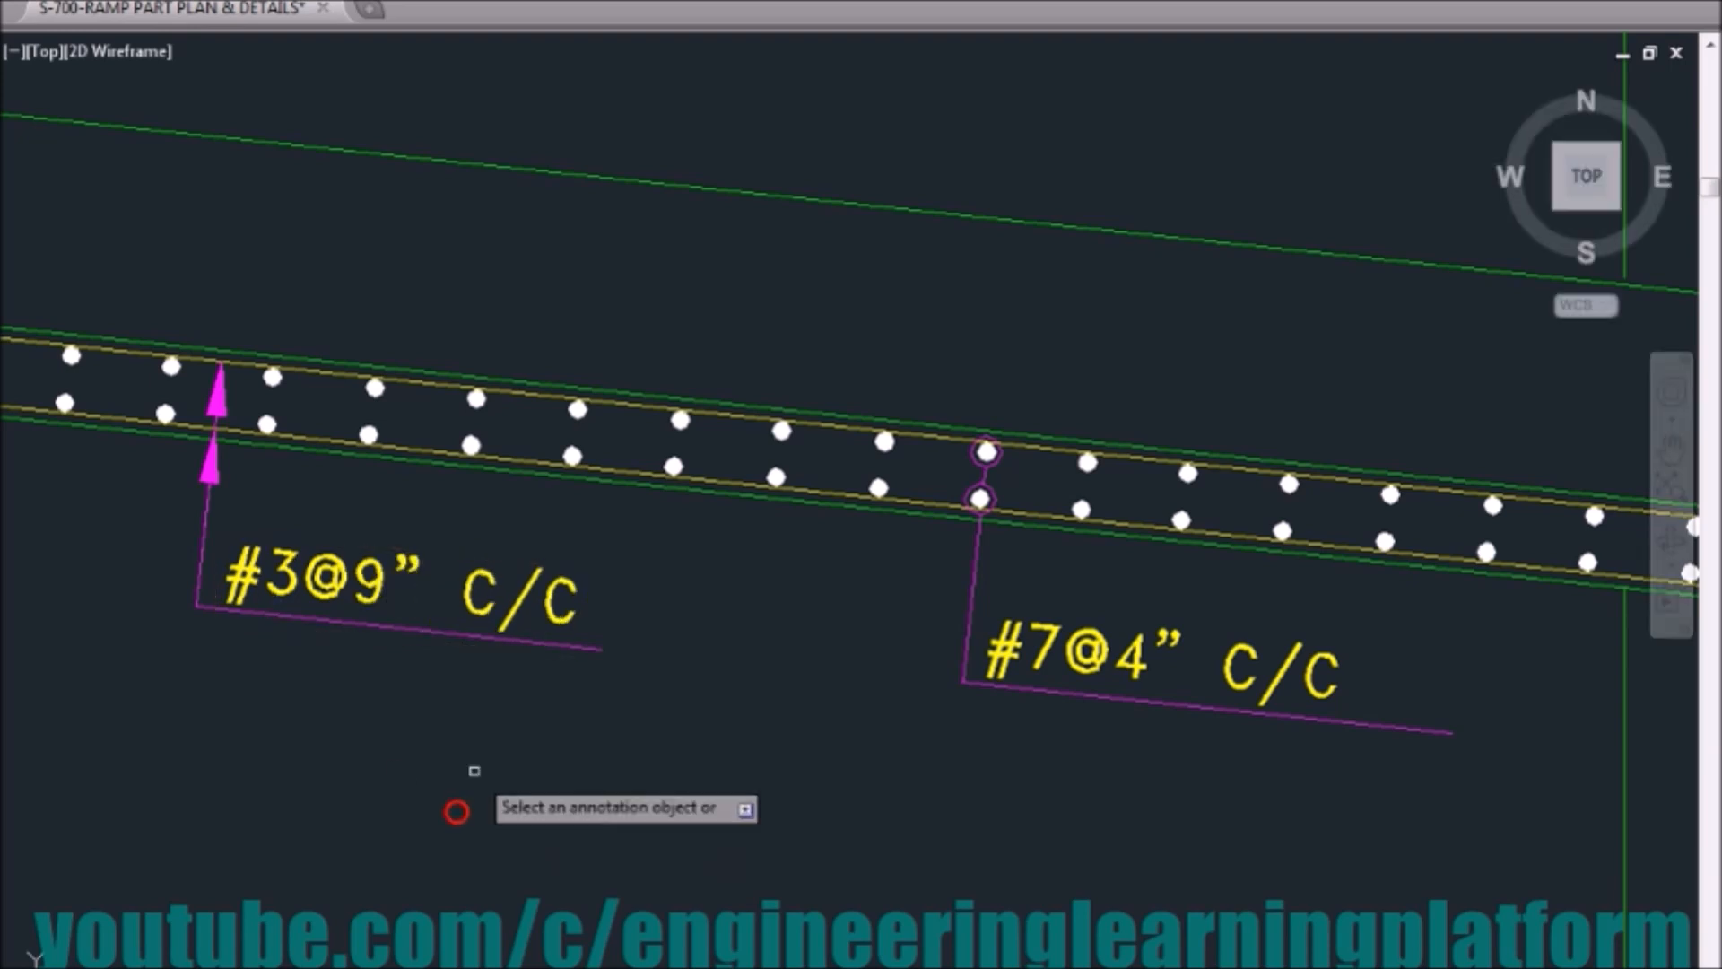
# - End the text editing and save the ramp drawing with the whole of Section A-A in view
pyautogui.scroll(-2, 474, 771)
pyautogui.scroll(-2, 475, 770)
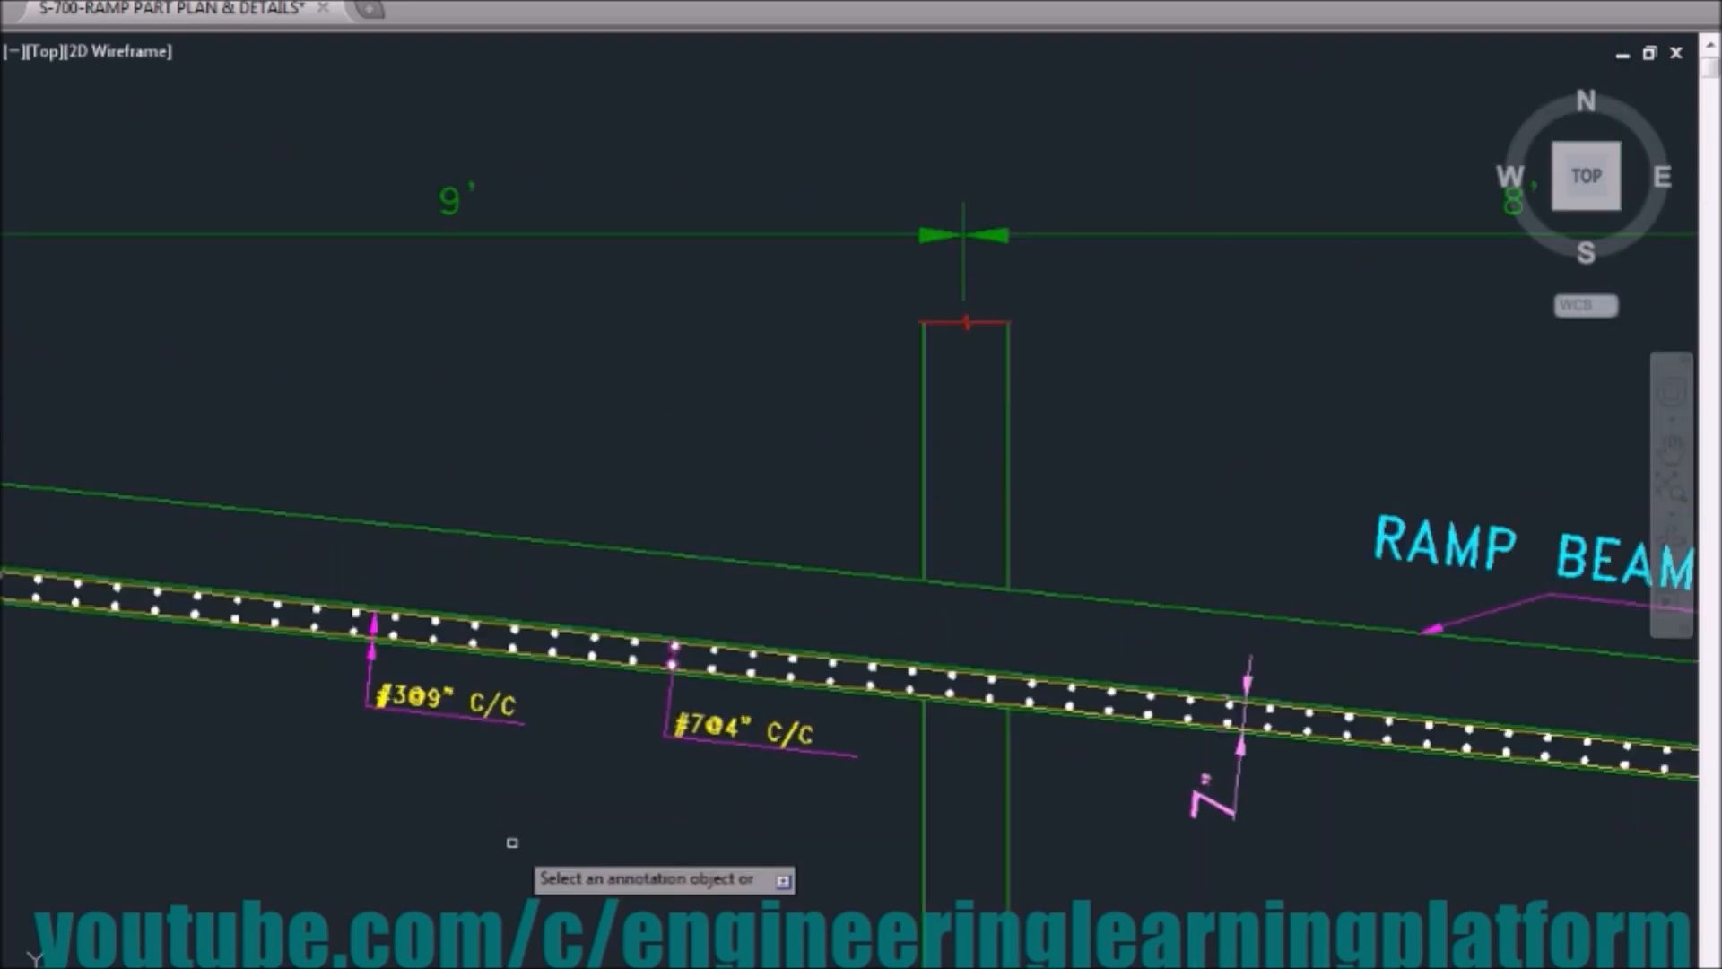
pyautogui.scroll(-3, 517, 838)
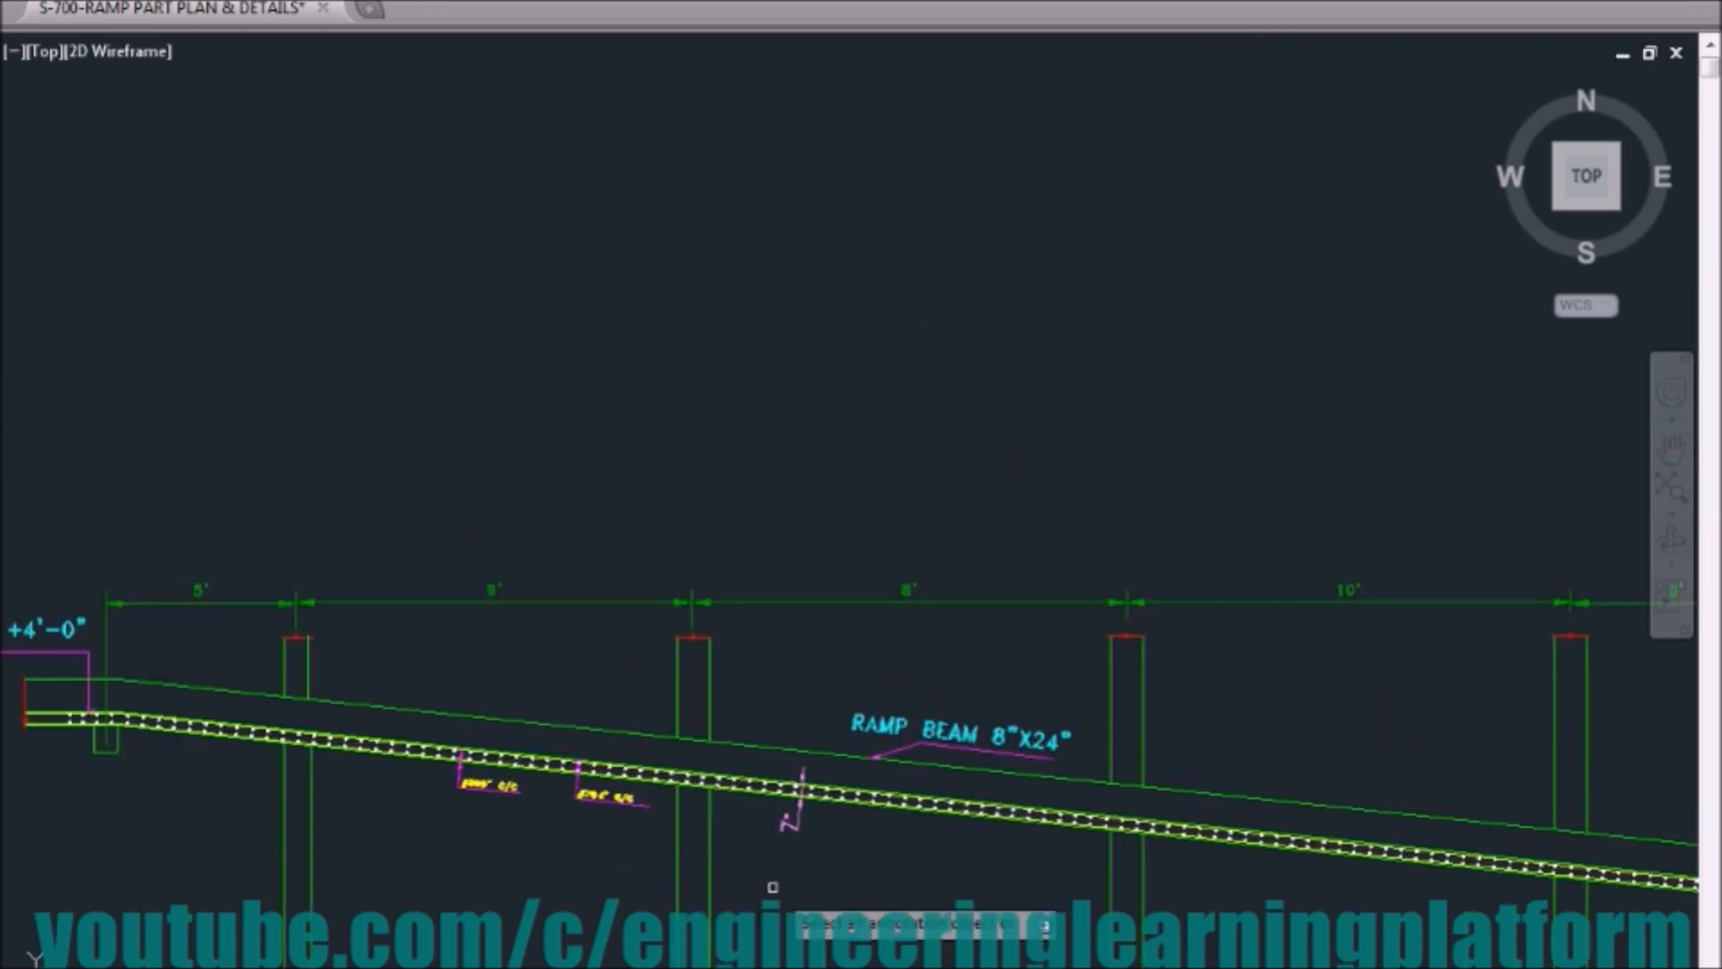
pyautogui.scroll(-2, 775, 883)
pyautogui.moveTo(838, 917); pyautogui.dragTo(735, 813, button='middle')
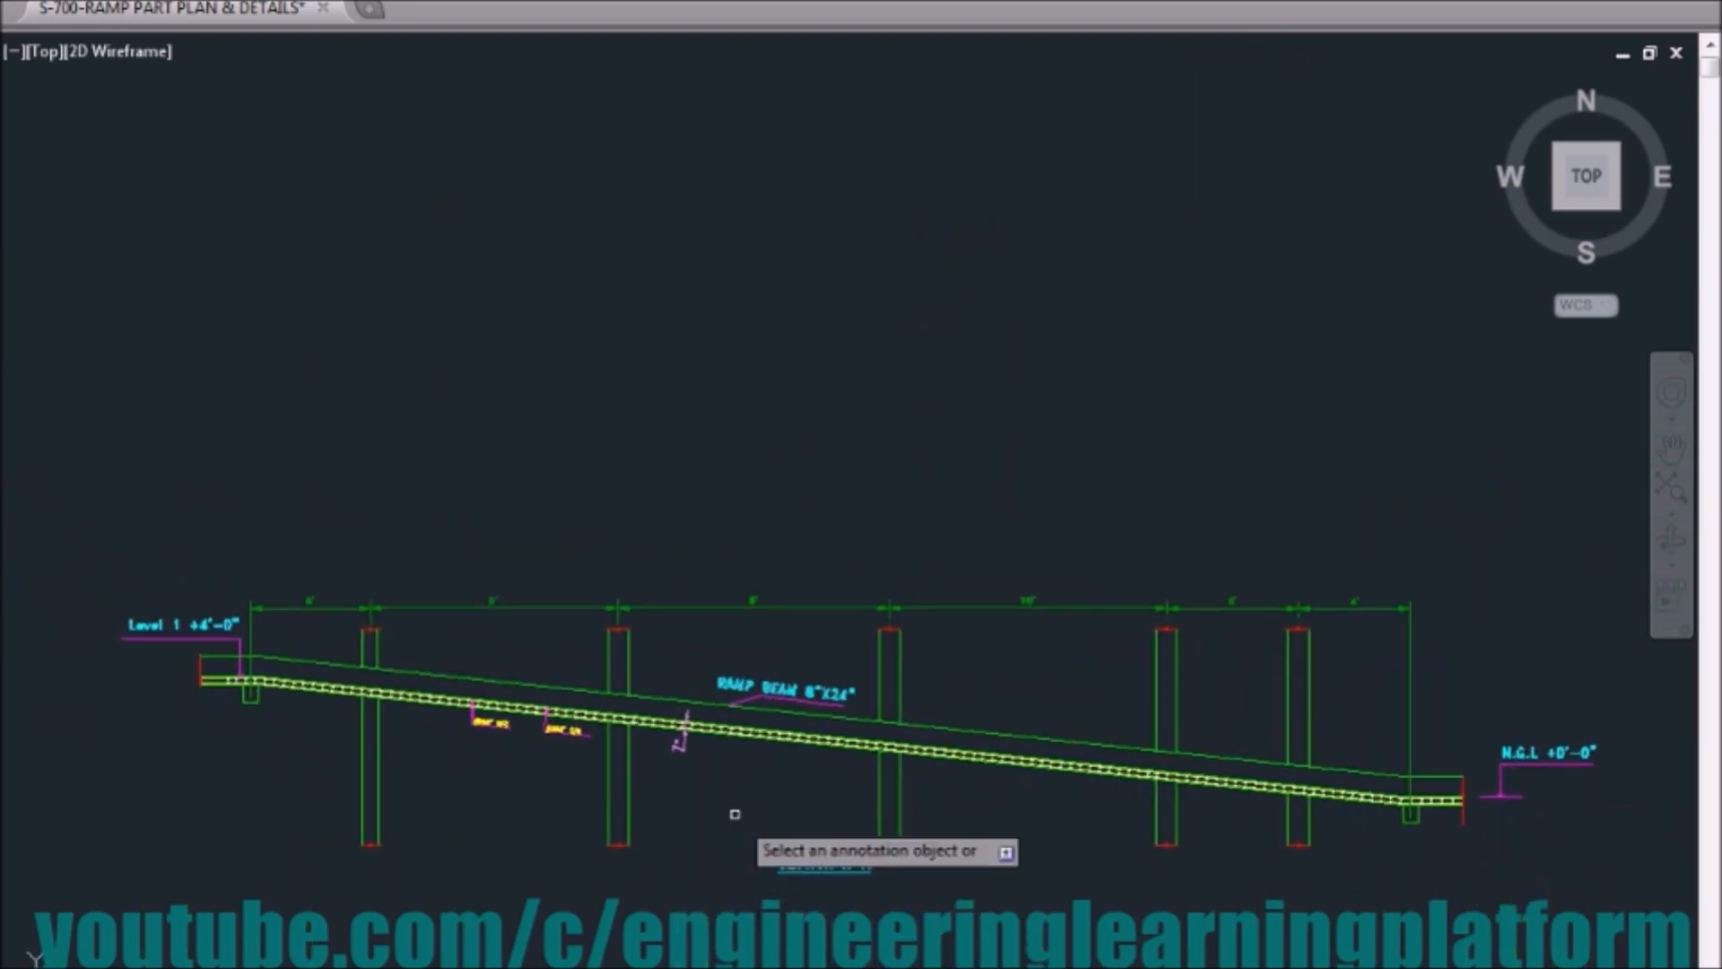
pyautogui.hotkey('ctrl', 's')
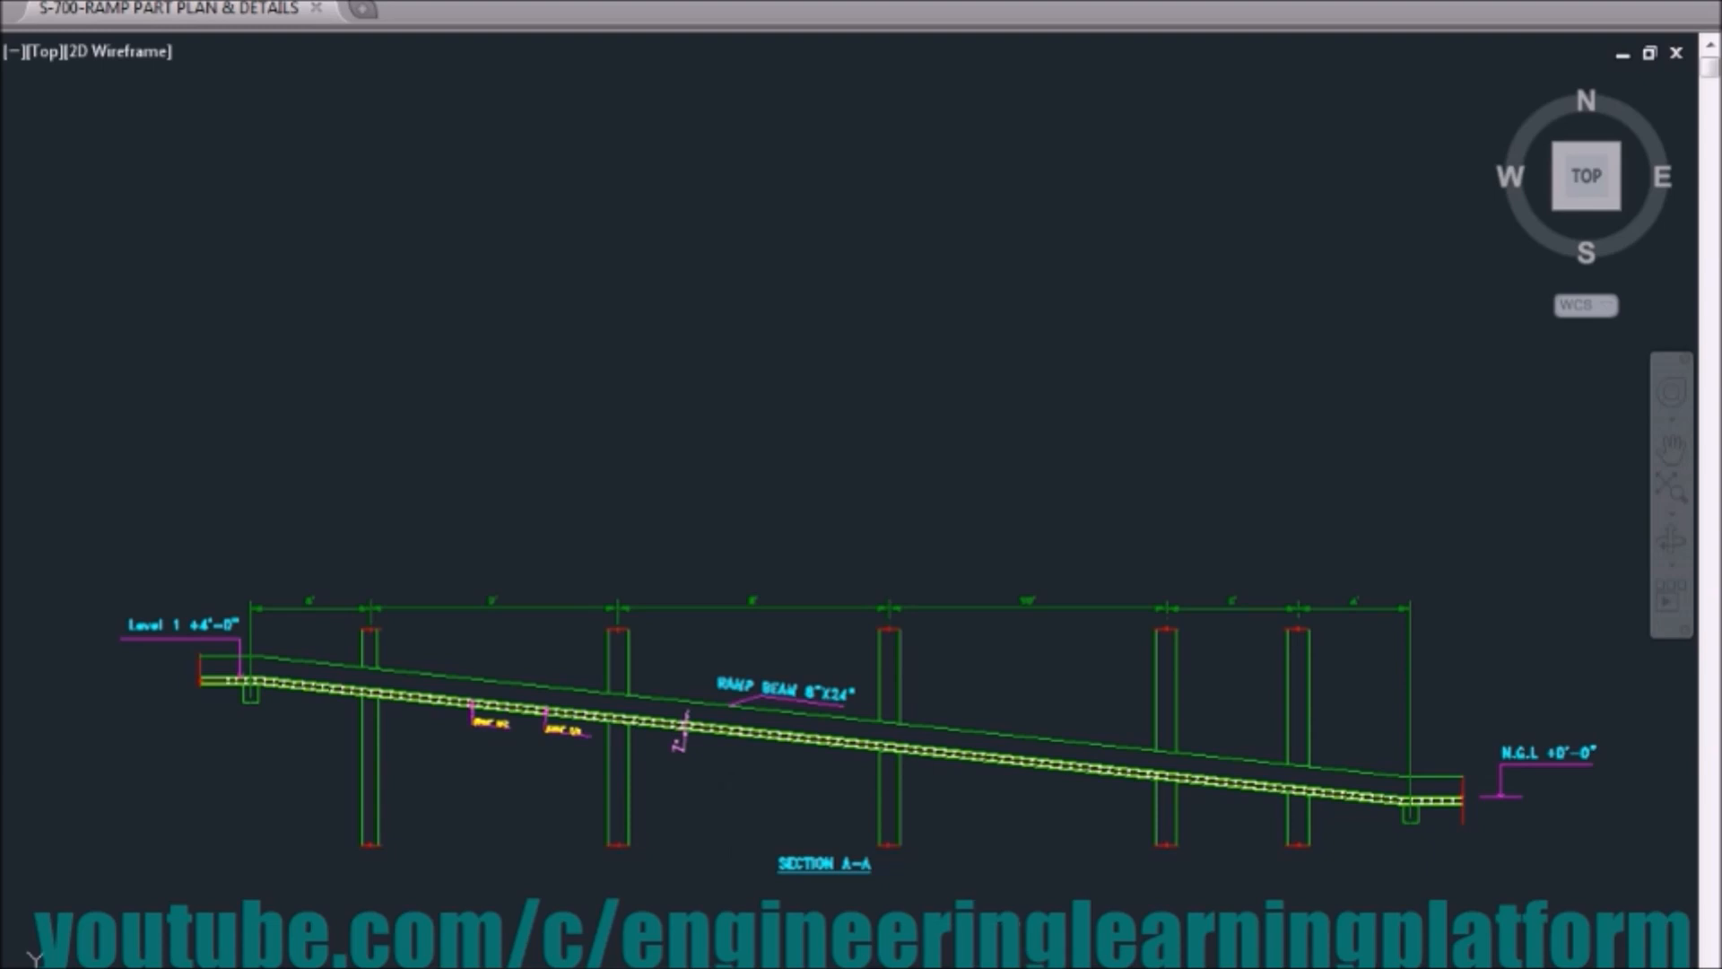